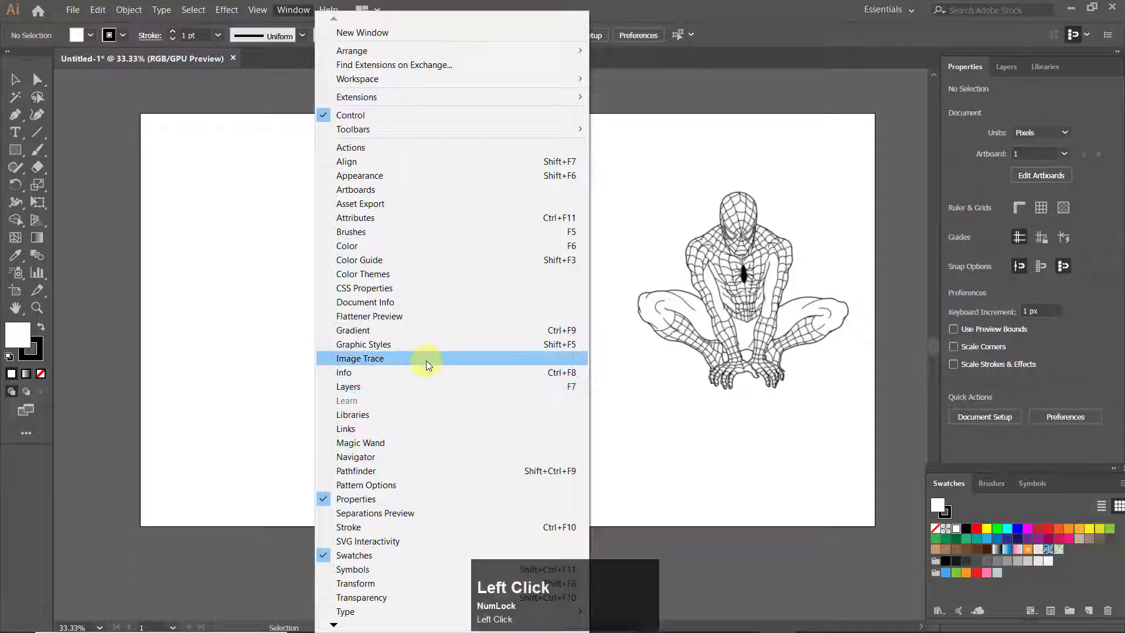
Close the floating Image Trace panel and choose the Live Paint Bucket tool
{"action": "mouse_move", "coordinate": [862, 79]}
{"action": "left_mouse_down"}
{"action": "mouse_move", "coordinate": [803, 70]}
{"action": "mouse_move", "coordinate": [818, 68]}
{"action": "left_mouse_up"}
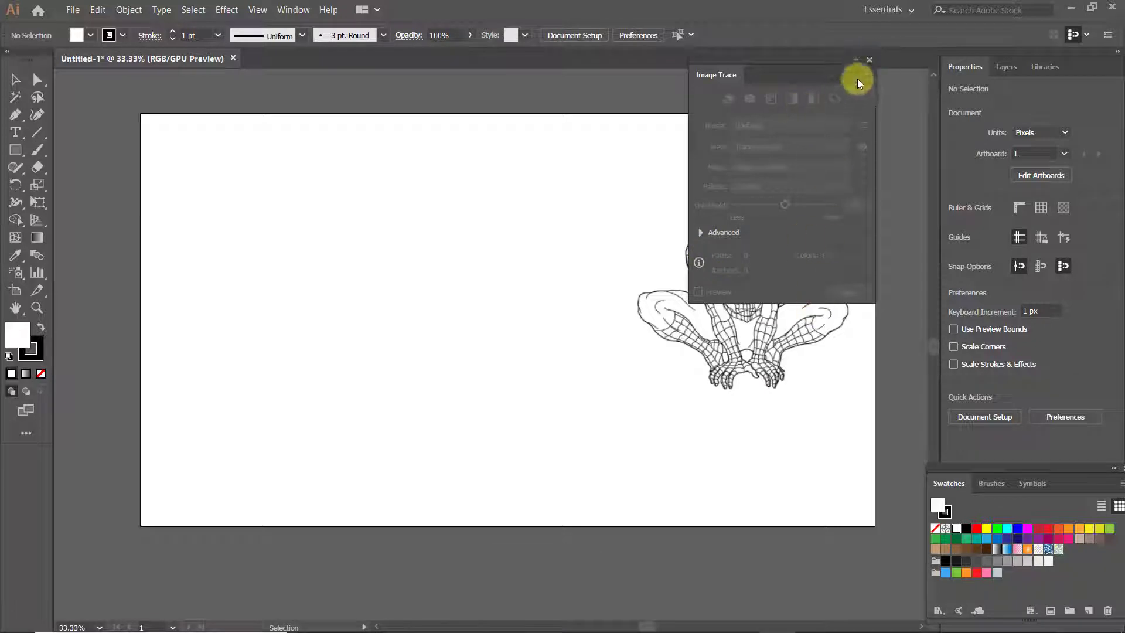
{"action": "left_click", "coordinate": [868, 60]}
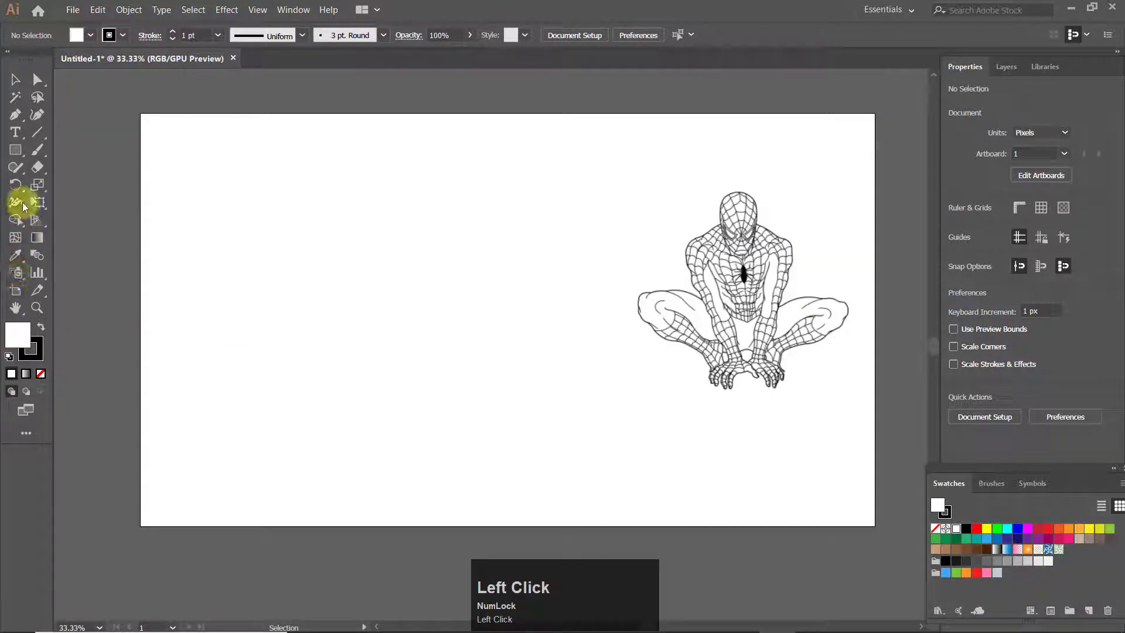
{"action": "right_click", "coordinate": [18, 219]}
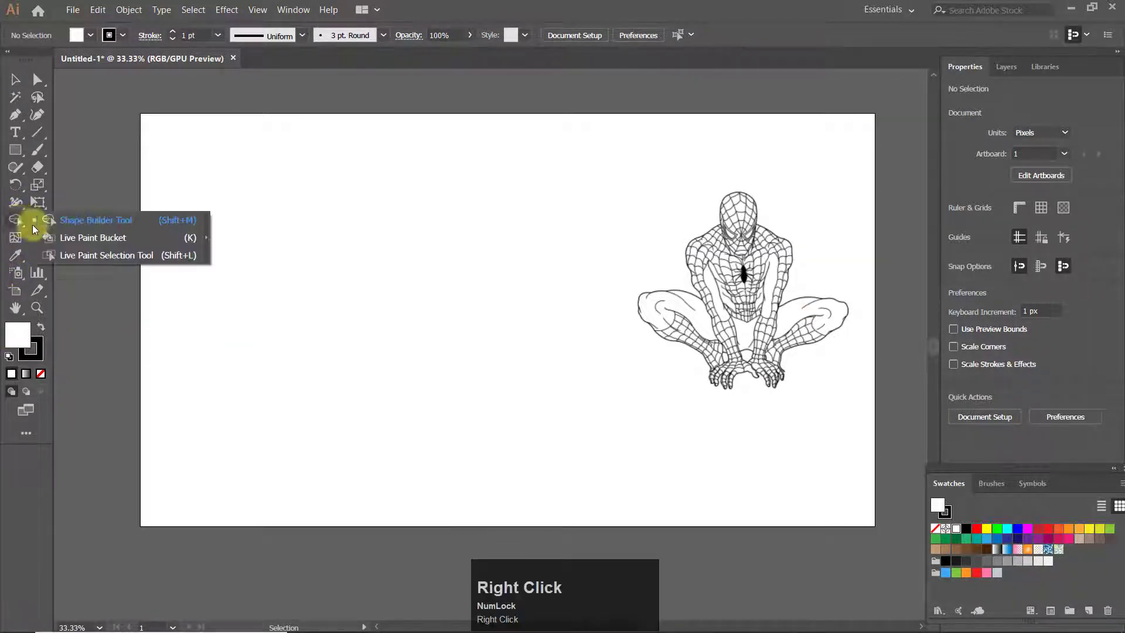
{"action": "left_click", "coordinate": [93, 237]}
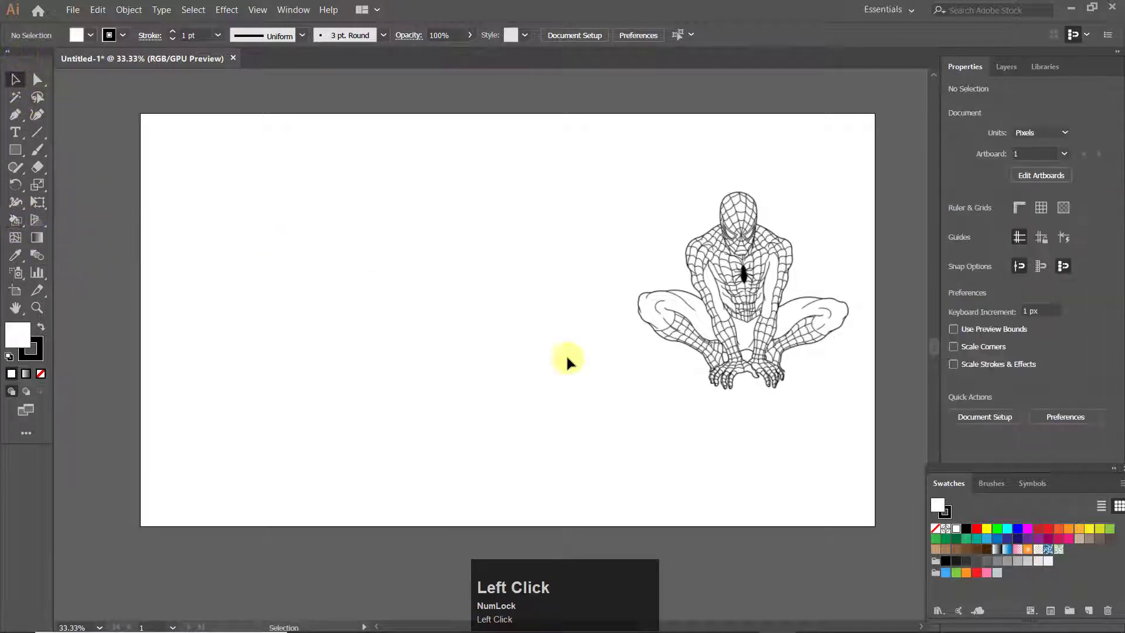
Duplicate the Spider-Man drawing onto the empty left half of the artboard, at about X 643.5 px, Y 474 px
{"action": "left_click", "coordinate": [750, 298]}
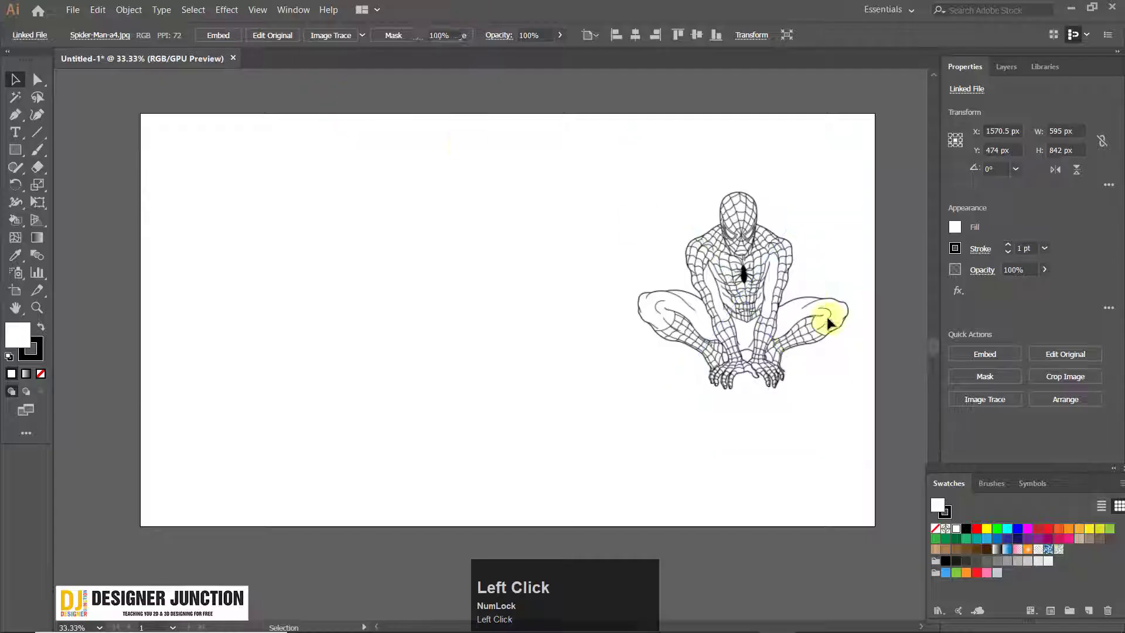
{"action": "left_click", "coordinate": [829, 323]}
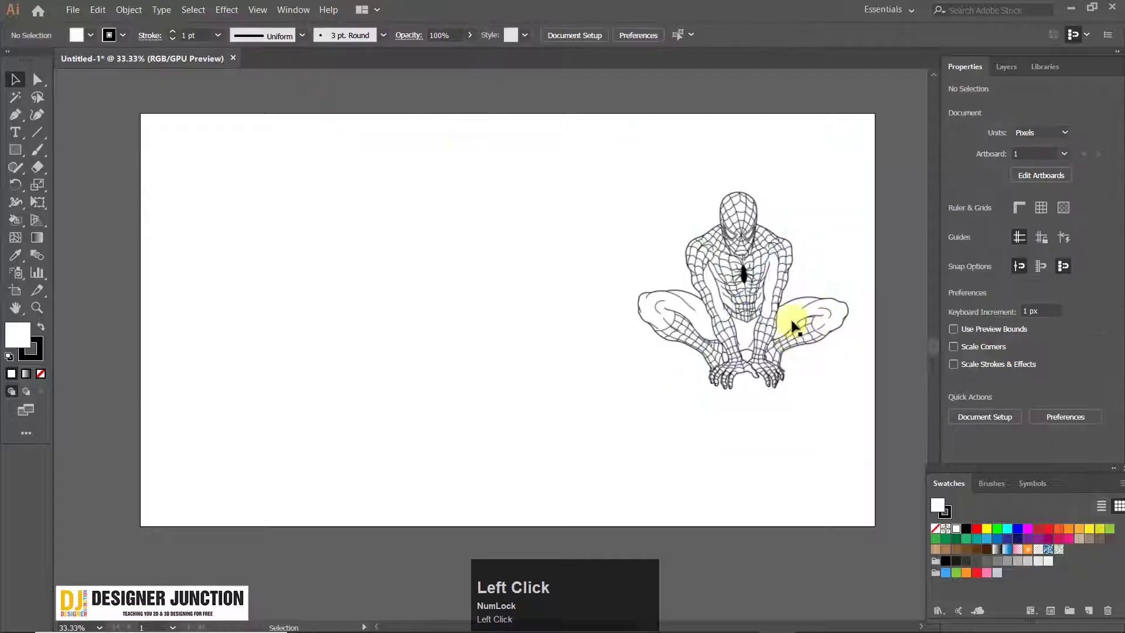
{"action": "left_click_drag", "start_coordinate": [740, 269], "coordinate": [385, 299]}
{"action": "left_click", "coordinate": [503, 94]}
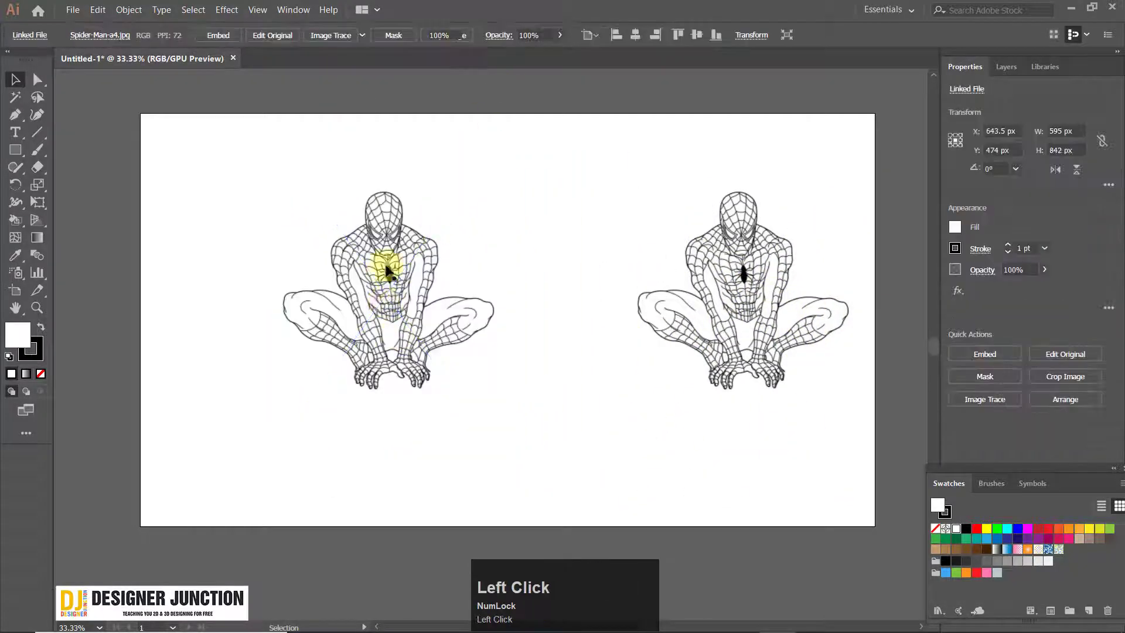
Examine the pixel edges of the copied drawing's lines at up to 3200% zoom
{"action": "scroll", "coordinate": [381, 258], "scroll_direction": "up", "scroll_amount": 5}
{"action": "scroll", "coordinate": [364, 246], "scroll_direction": "down", "scroll_amount": 6}
{"action": "scroll", "coordinate": [410, 258], "scroll_direction": "down", "scroll_amount": 2}
{"action": "scroll", "coordinate": [417, 268], "scroll_direction": "up", "scroll_amount": 5}
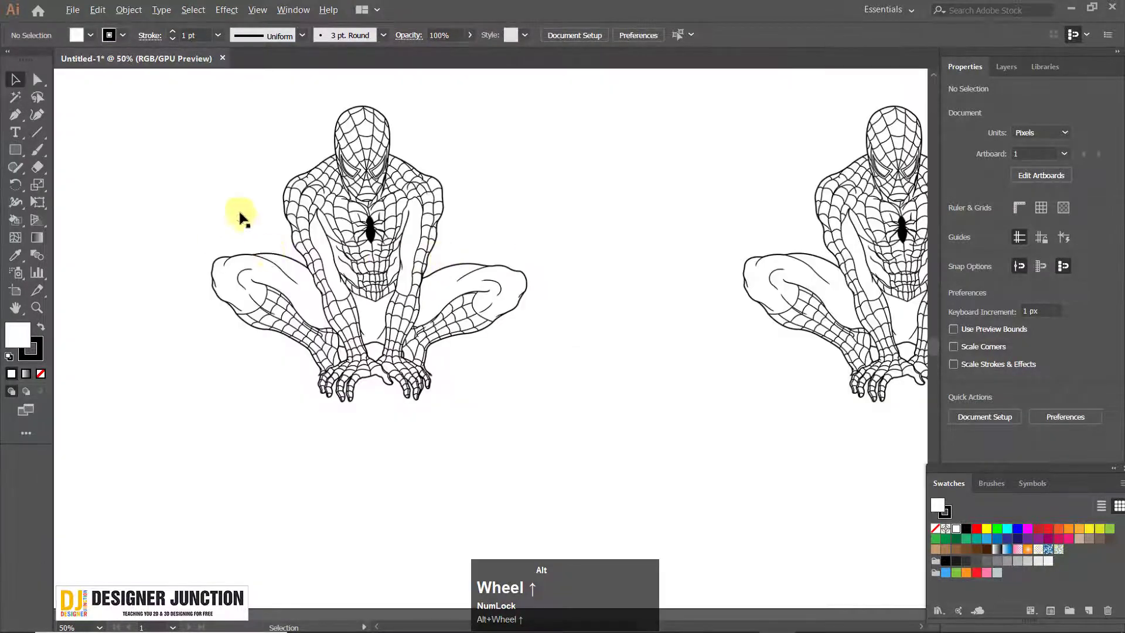
{"action": "scroll", "coordinate": [245, 194], "scroll_direction": "up", "scroll_amount": 3}
{"action": "left_click_drag", "start_coordinate": [560, 246], "coordinate": [468, 313]}
{"action": "scroll", "coordinate": [494, 251], "scroll_direction": "down", "scroll_amount": 3}
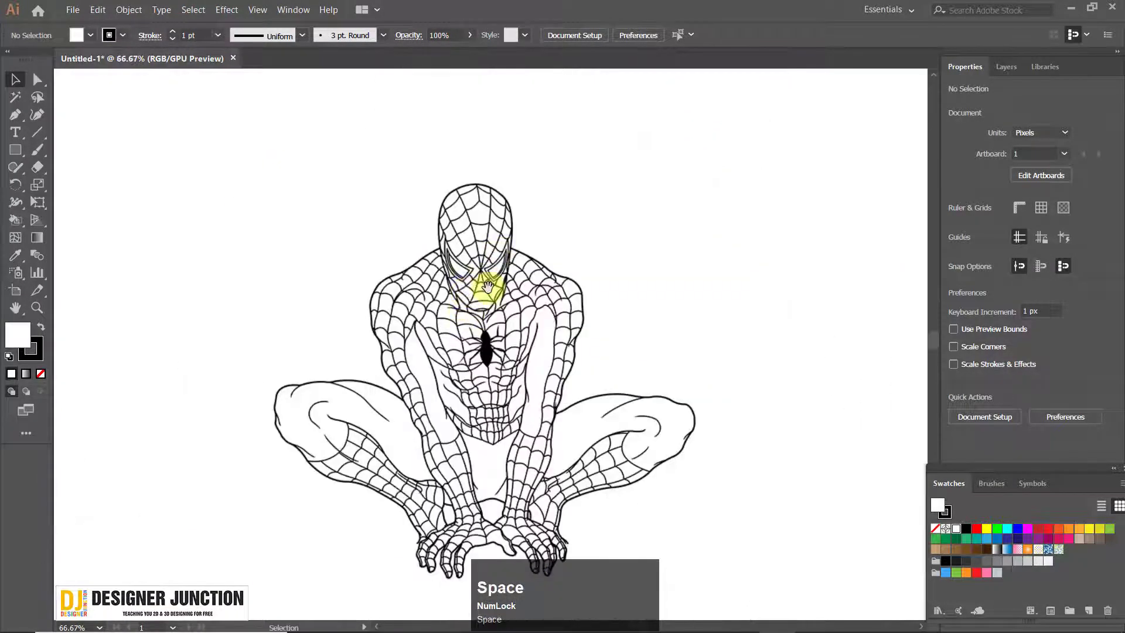
{"action": "scroll", "coordinate": [472, 318], "scroll_direction": "up", "scroll_amount": 11}
{"action": "scroll", "coordinate": [475, 318], "scroll_direction": "down", "scroll_amount": 3}
{"action": "scroll", "coordinate": [477, 318], "scroll_direction": "up", "scroll_amount": 6}
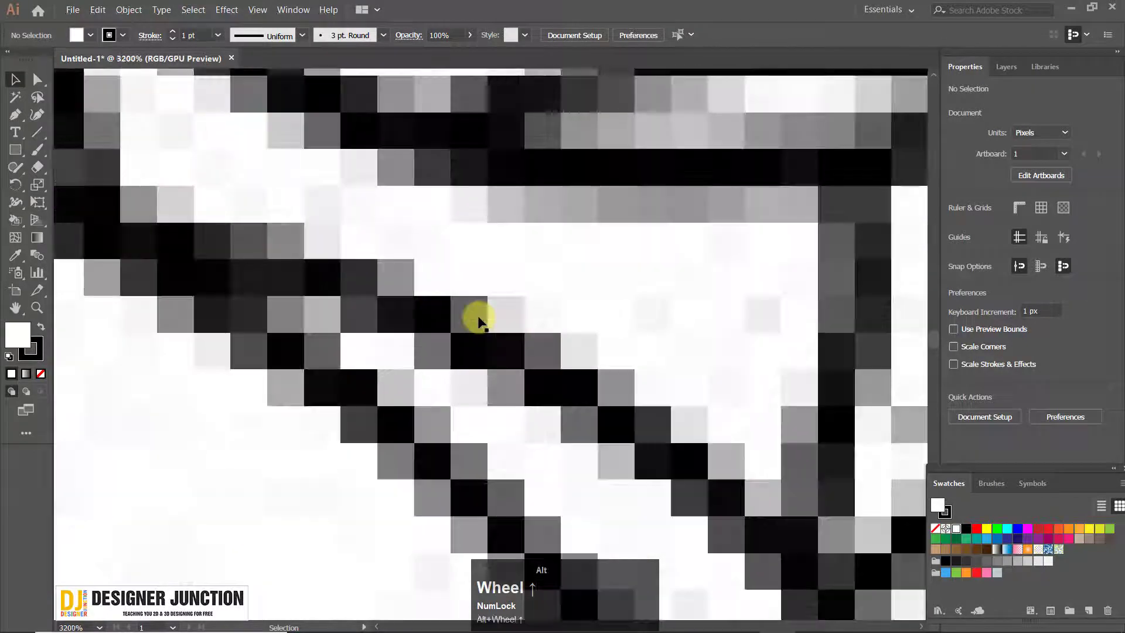
{"action": "scroll", "coordinate": [484, 328], "scroll_direction": "down", "scroll_amount": 3}
{"action": "scroll", "coordinate": [485, 347], "scroll_direction": "down", "scroll_amount": 9}
{"action": "left_click_drag", "start_coordinate": [485, 340], "coordinate": [437, 296]}
{"action": "scroll", "coordinate": [439, 265], "scroll_direction": "down", "scroll_amount": 4}
{"action": "scroll", "coordinate": [442, 284], "scroll_direction": "up", "scroll_amount": 12}
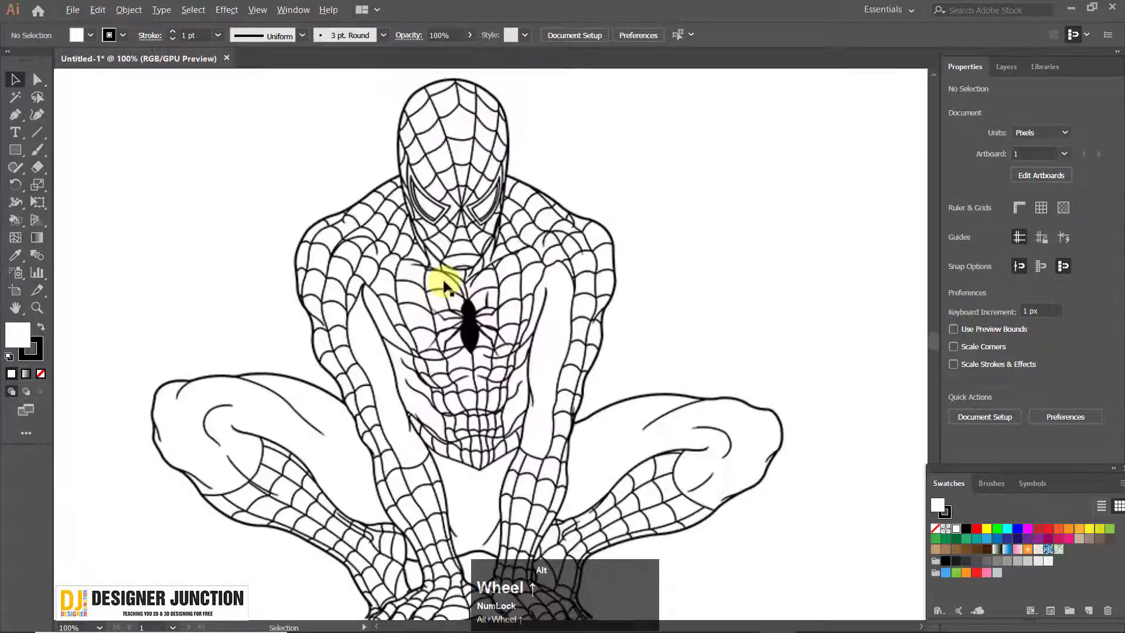
{"action": "scroll", "coordinate": [638, 328], "scroll_direction": "down", "scroll_amount": 13}
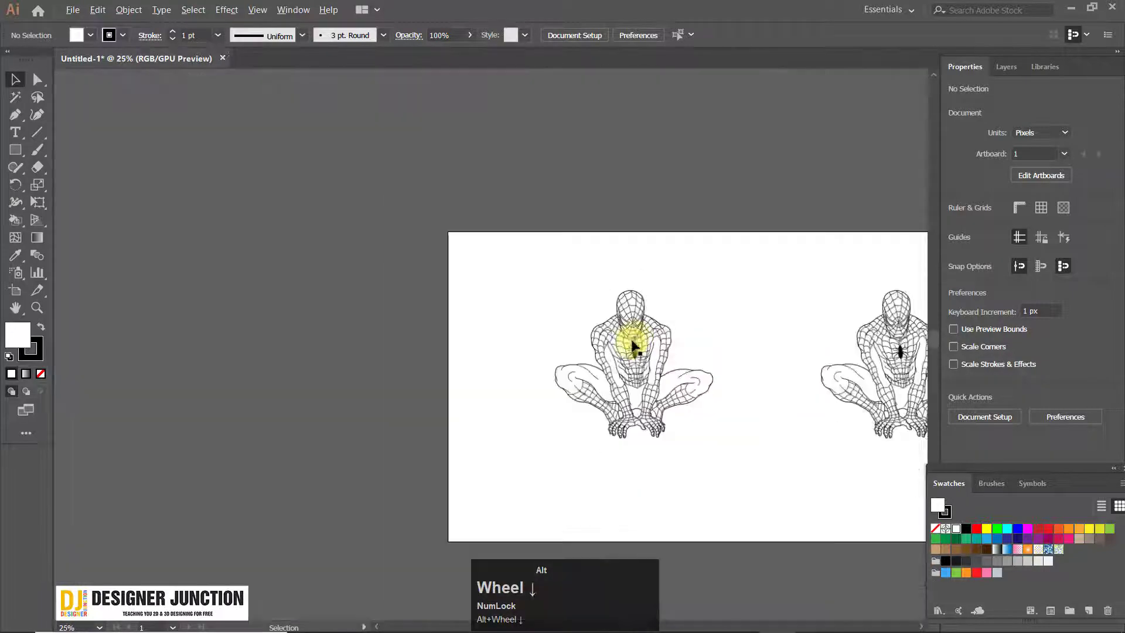
Check the bounds of the copied linked image and inspect the web lines on its torso
{"action": "left_click", "coordinate": [659, 344]}
{"action": "left_click_drag", "start_coordinate": [660, 344], "coordinate": [483, 302]}
{"action": "scroll", "coordinate": [494, 318], "scroll_direction": "up", "scroll_amount": 3}
{"action": "scroll", "coordinate": [468, 311], "scroll_direction": "down", "scroll_amount": 3}
{"action": "scroll", "coordinate": [467, 310], "scroll_direction": "up", "scroll_amount": 2}
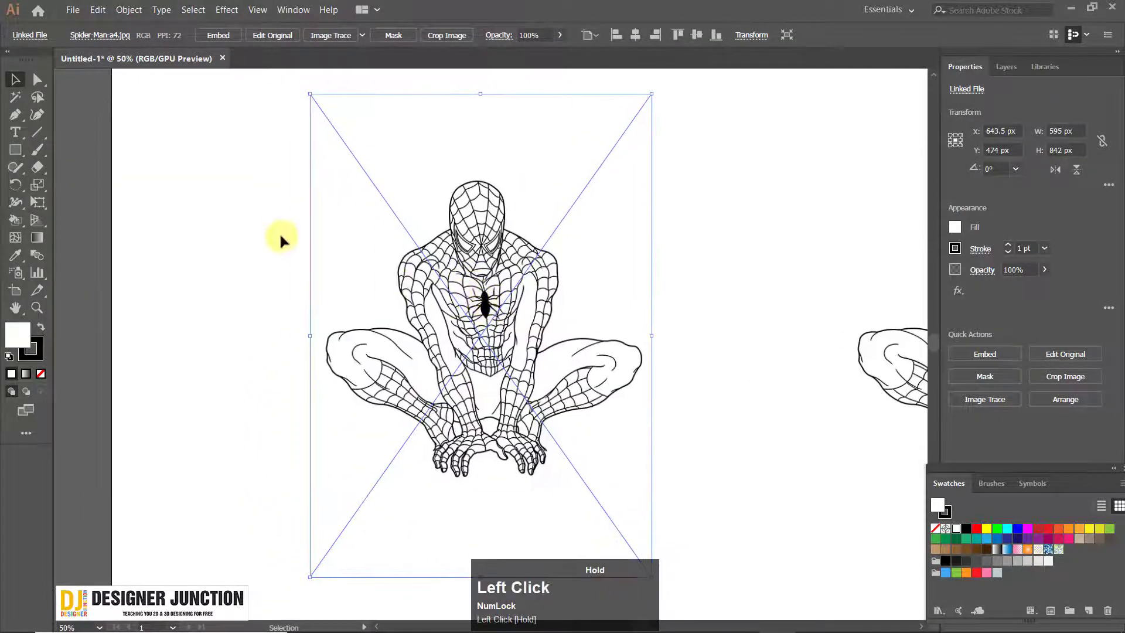
{"action": "left_click", "coordinate": [277, 229]}
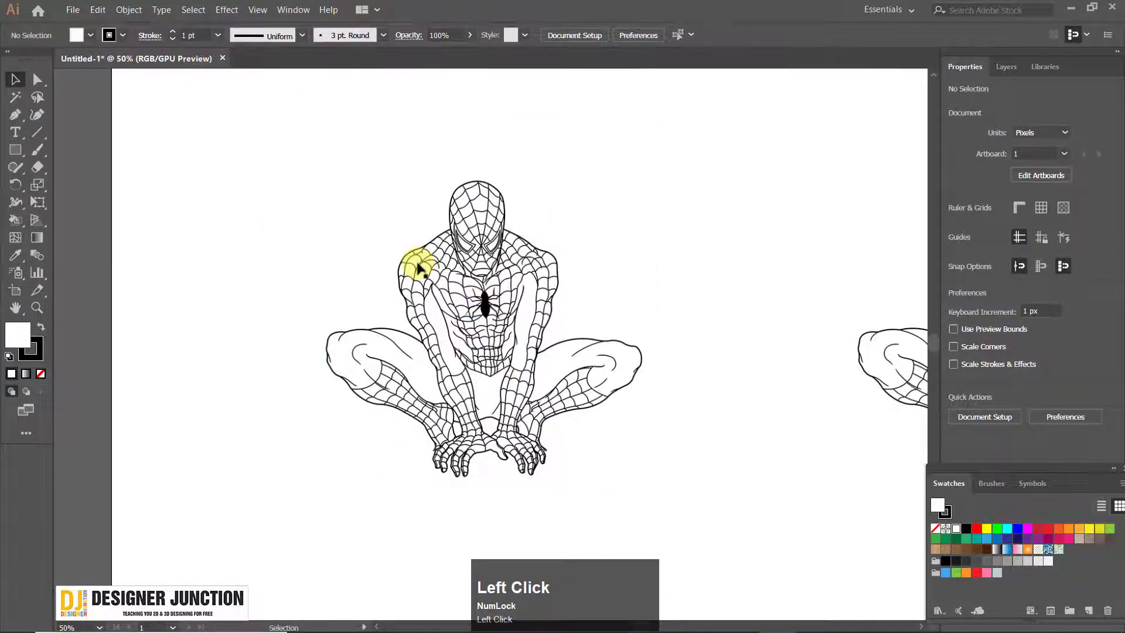
{"action": "scroll", "coordinate": [459, 303], "scroll_direction": "up", "scroll_amount": 5}
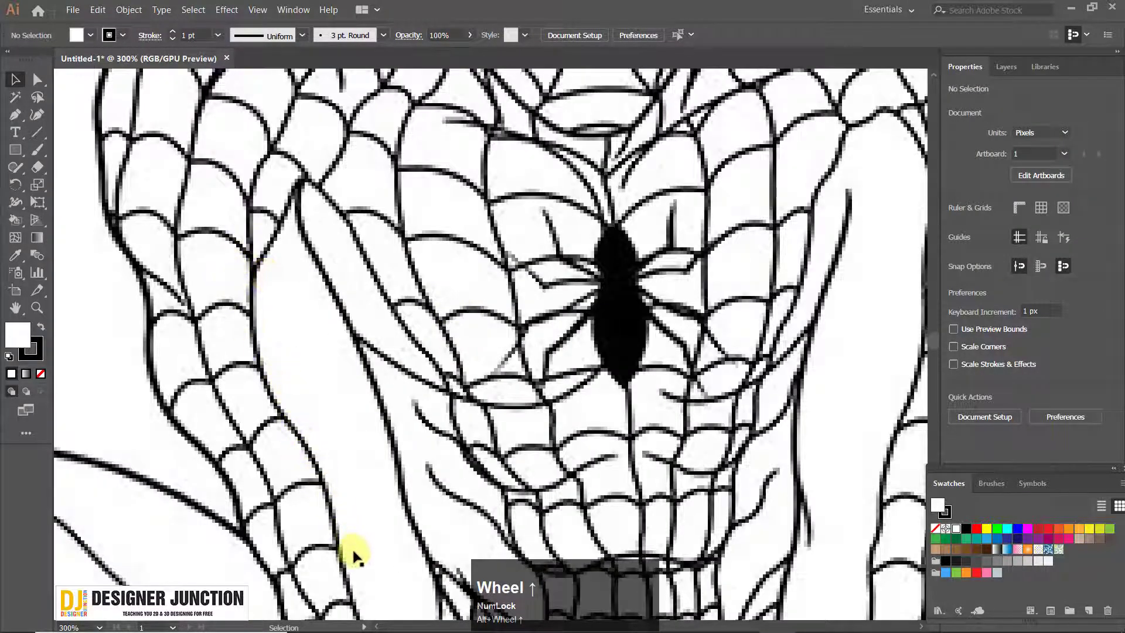
{"action": "scroll", "coordinate": [354, 553], "scroll_direction": "down", "scroll_amount": 3}
{"action": "left_click_drag", "start_coordinate": [439, 390], "coordinate": [473, 276]}
{"action": "scroll", "coordinate": [450, 352], "scroll_direction": "down", "scroll_amount": 2}
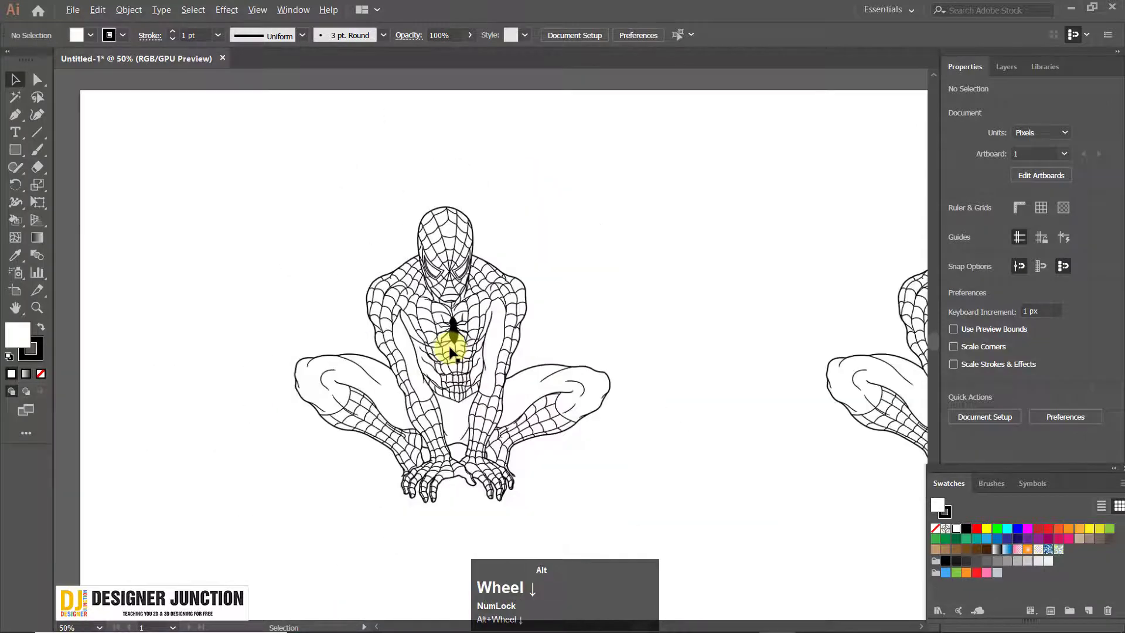
{"action": "scroll", "coordinate": [449, 352], "scroll_direction": "up", "scroll_amount": 2}
{"action": "scroll", "coordinate": [454, 322], "scroll_direction": "down", "scroll_amount": 1}
{"action": "key", "text": "space"}
{"action": "left_click_drag", "start_coordinate": [455, 322], "coordinate": [436, 299]}
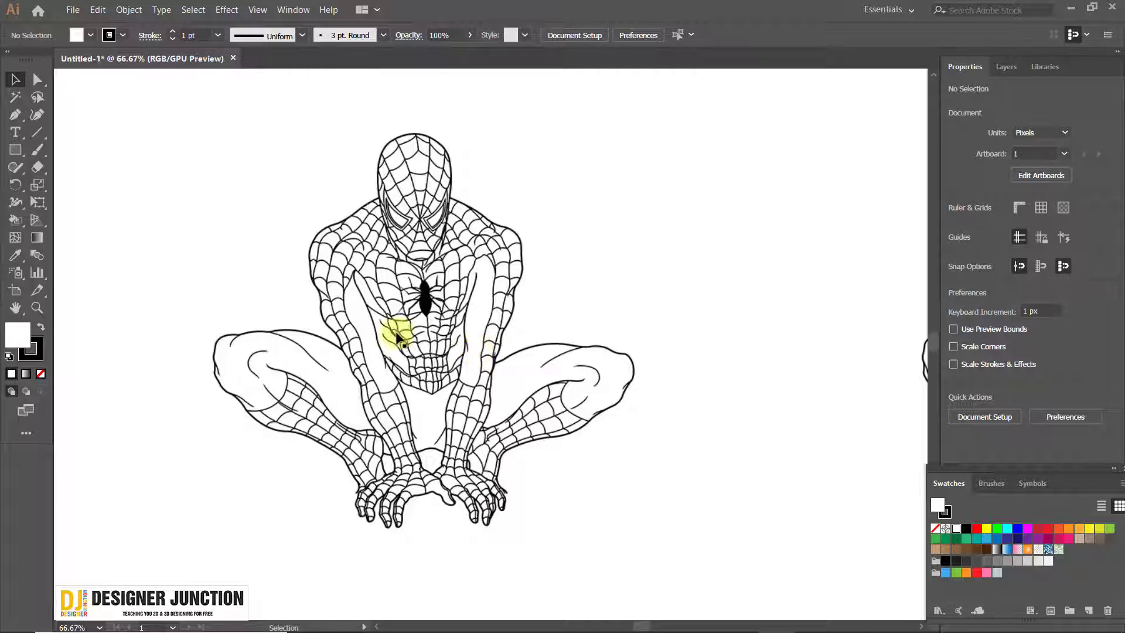
{"action": "scroll", "coordinate": [409, 334], "scroll_direction": "up", "scroll_amount": 5}
{"action": "scroll", "coordinate": [467, 367], "scroll_direction": "down", "scroll_amount": 6}
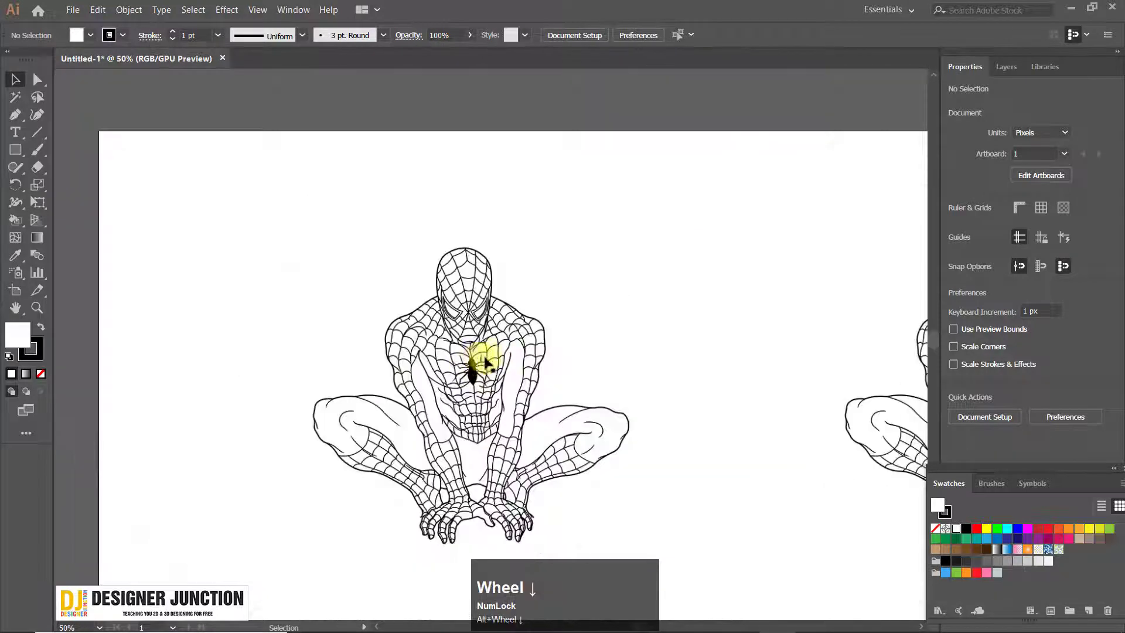
{"action": "left_click_drag", "start_coordinate": [477, 352], "coordinate": [403, 271]}
{"action": "scroll", "coordinate": [452, 264], "scroll_direction": "up", "scroll_amount": 1}
{"action": "key", "text": "space"}
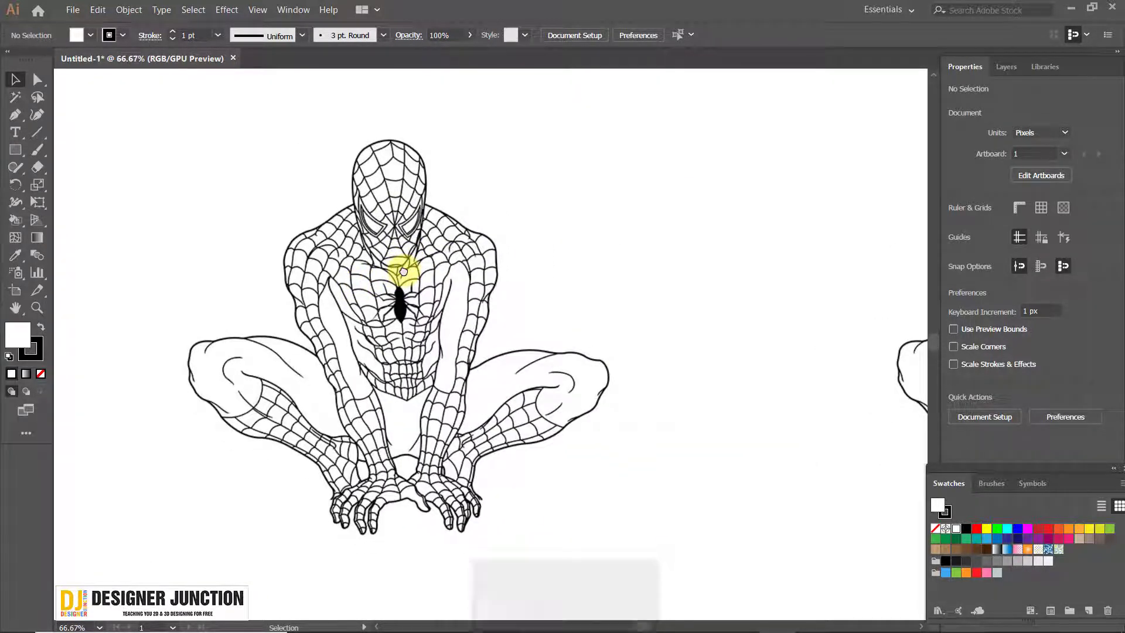
Select the copied image and inspect the web lines around its face and chest at 600% zoom
{"action": "left_click", "coordinate": [404, 272]}
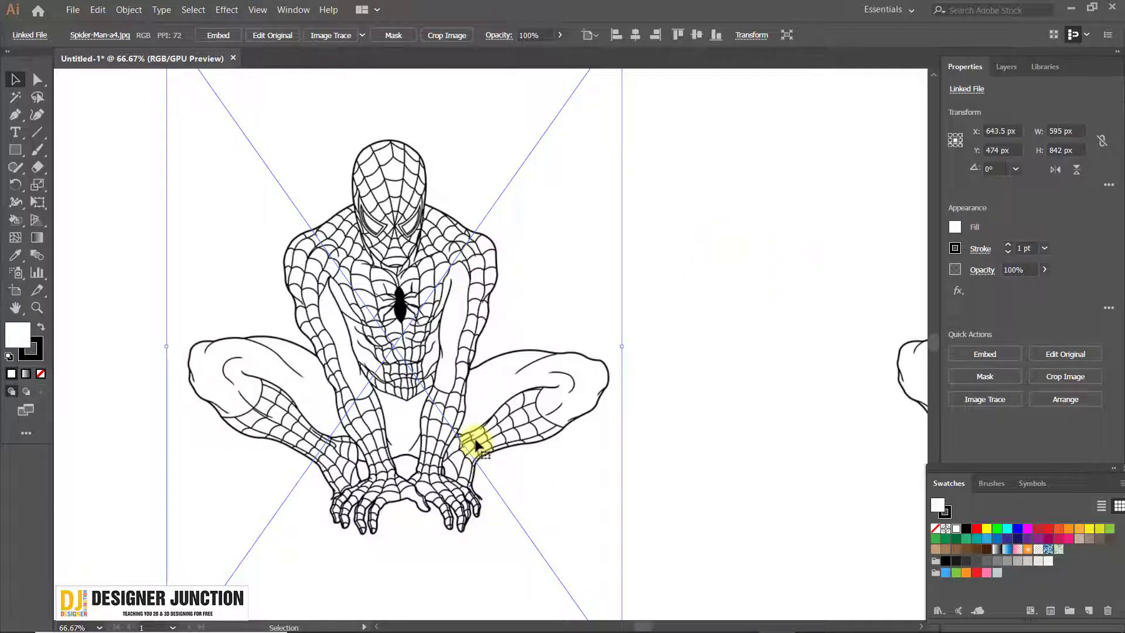
{"action": "scroll", "coordinate": [392, 261], "scroll_direction": "up", "scroll_amount": 10, "text": "alt"}
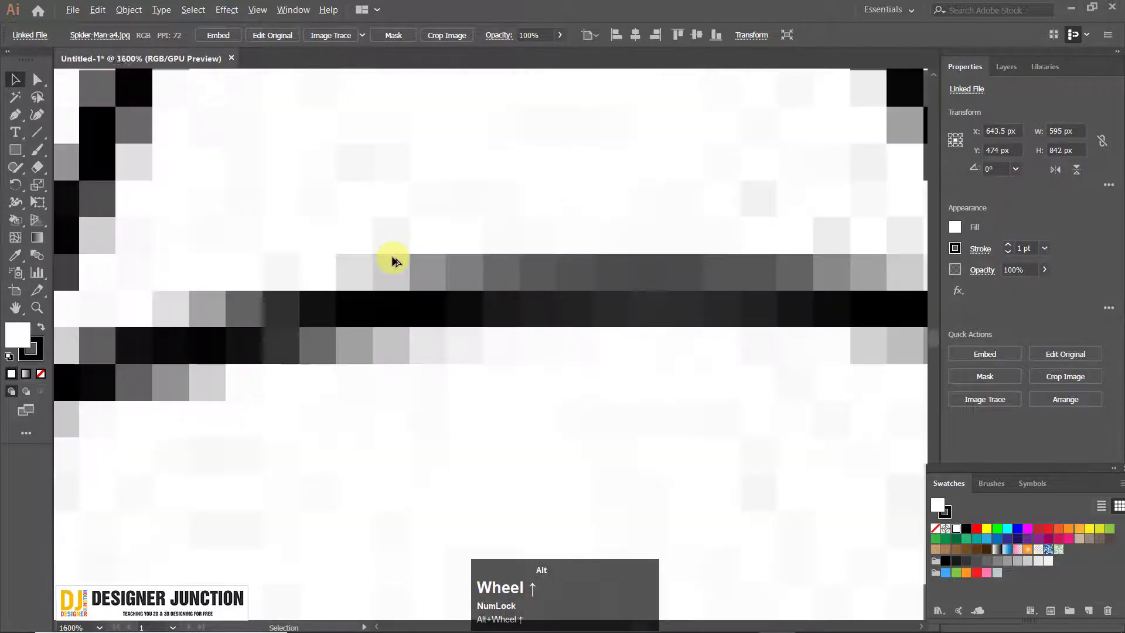
{"action": "scroll", "coordinate": [394, 261], "scroll_direction": "down", "scroll_amount": 10, "text": "alt"}
{"action": "left_click", "coordinate": [394, 251]}
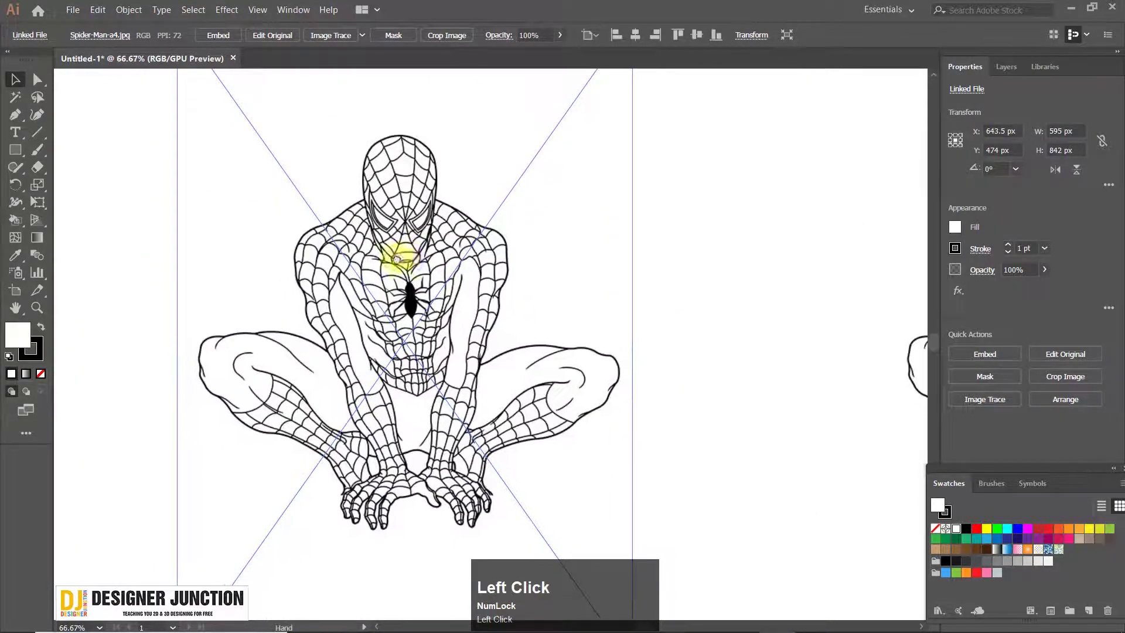
{"action": "scroll", "coordinate": [407, 268], "scroll_direction": "down", "scroll_amount": 3, "text": "alt"}
{"action": "scroll", "coordinate": [405, 263], "scroll_direction": "up", "scroll_amount": 2, "text": "alt"}
{"action": "left_click", "coordinate": [688, 254]}
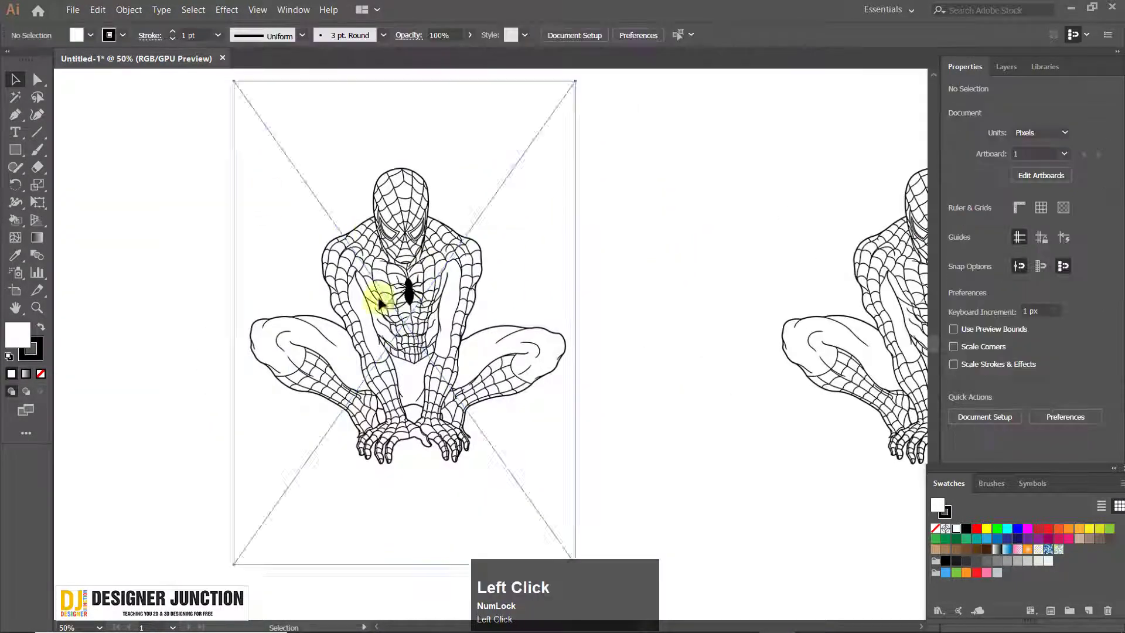
Try moving the copied drawing on the artboard and undo the move
{"action": "left_click_drag", "start_coordinate": [380, 299], "coordinate": [345, 247]}
{"action": "key", "text": "ctrl+z"}
{"action": "left_click", "coordinate": [257, 285]}
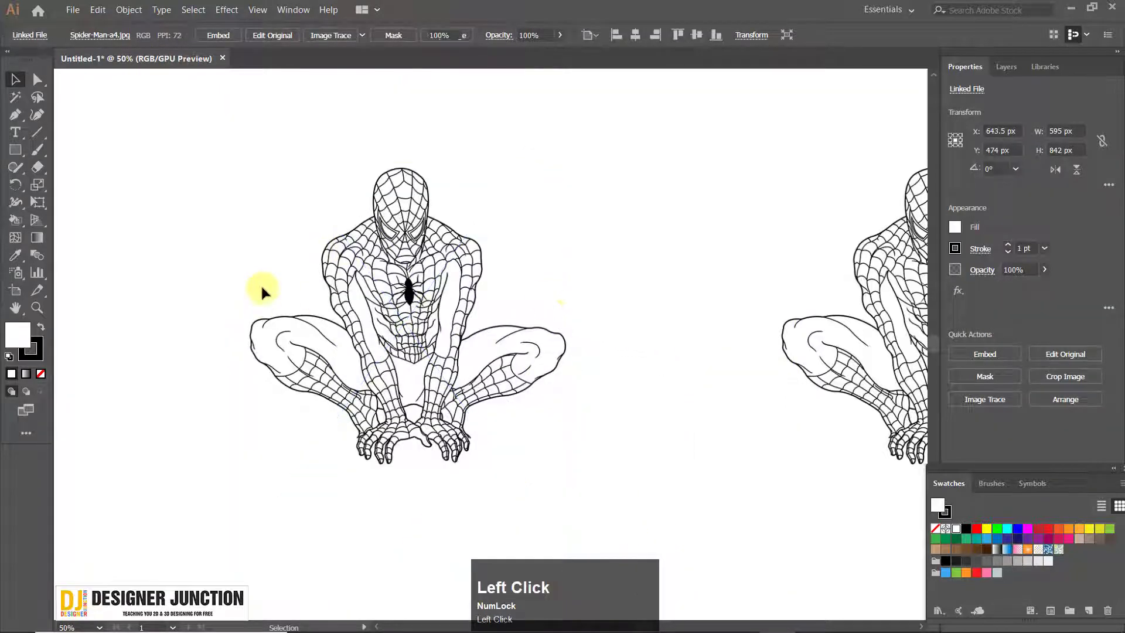
{"action": "left_click", "coordinate": [461, 251]}
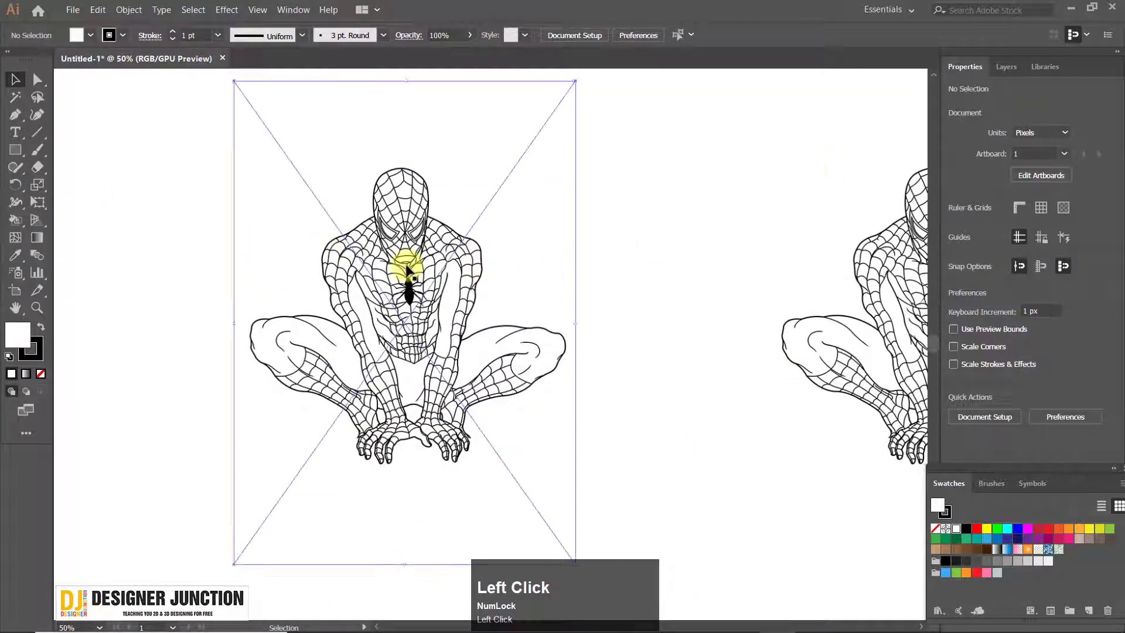
Embed the copied Spider-Man image in the document and move it to about X 578.5 px, Y 466 px
{"action": "left_click_drag", "start_coordinate": [432, 283], "coordinate": [366, 293]}
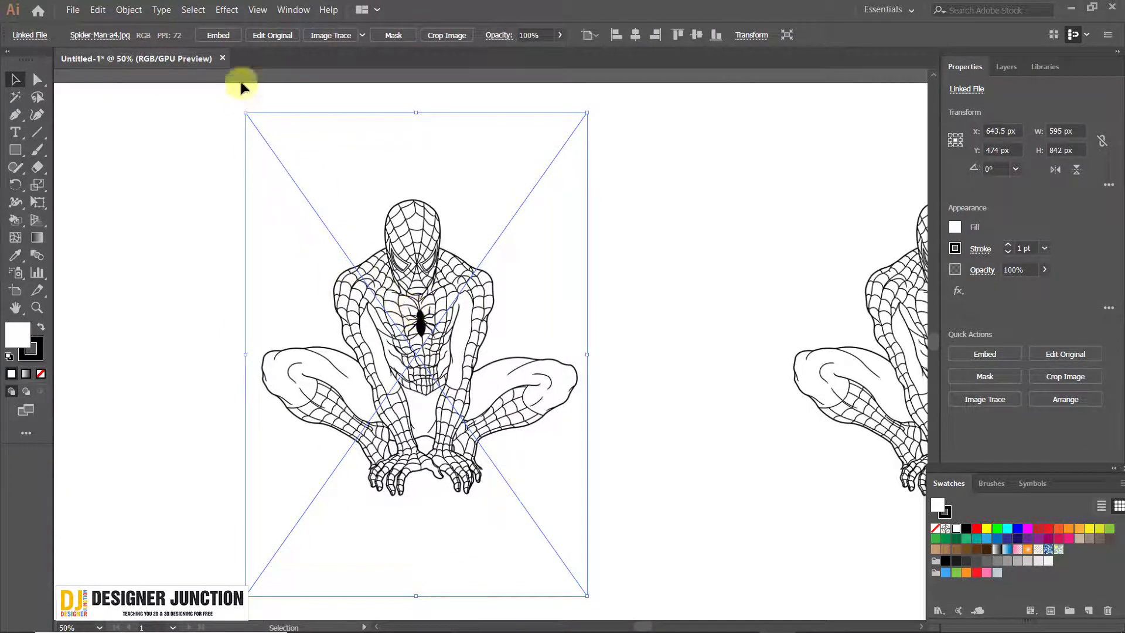
{"action": "left_click", "coordinate": [216, 36]}
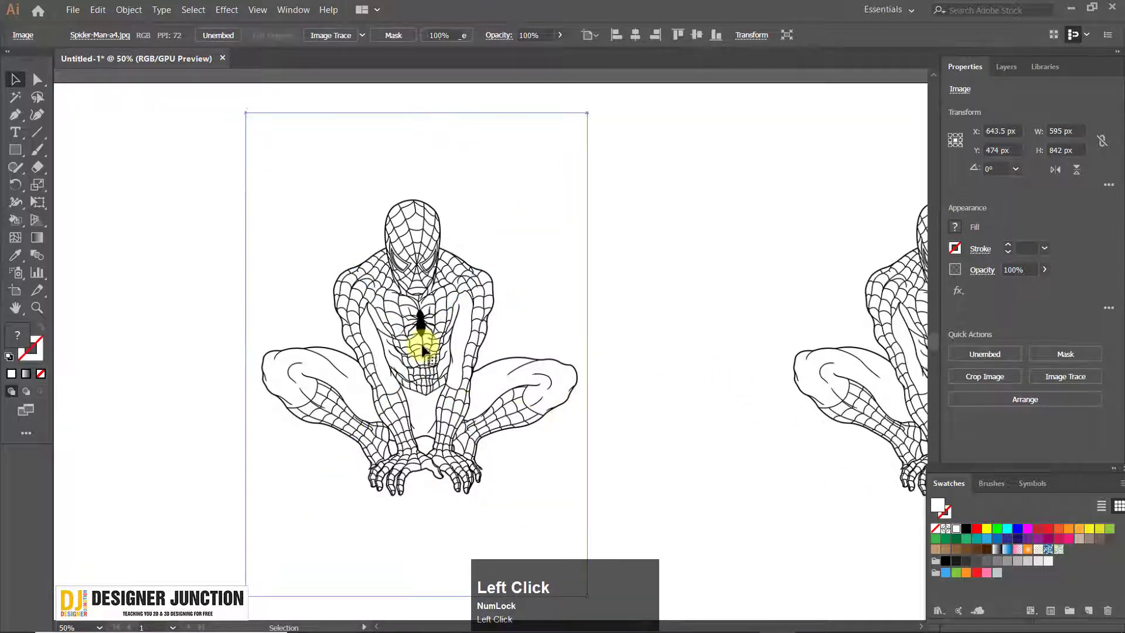
{"action": "left_click_drag", "start_coordinate": [422, 316], "coordinate": [364, 286]}
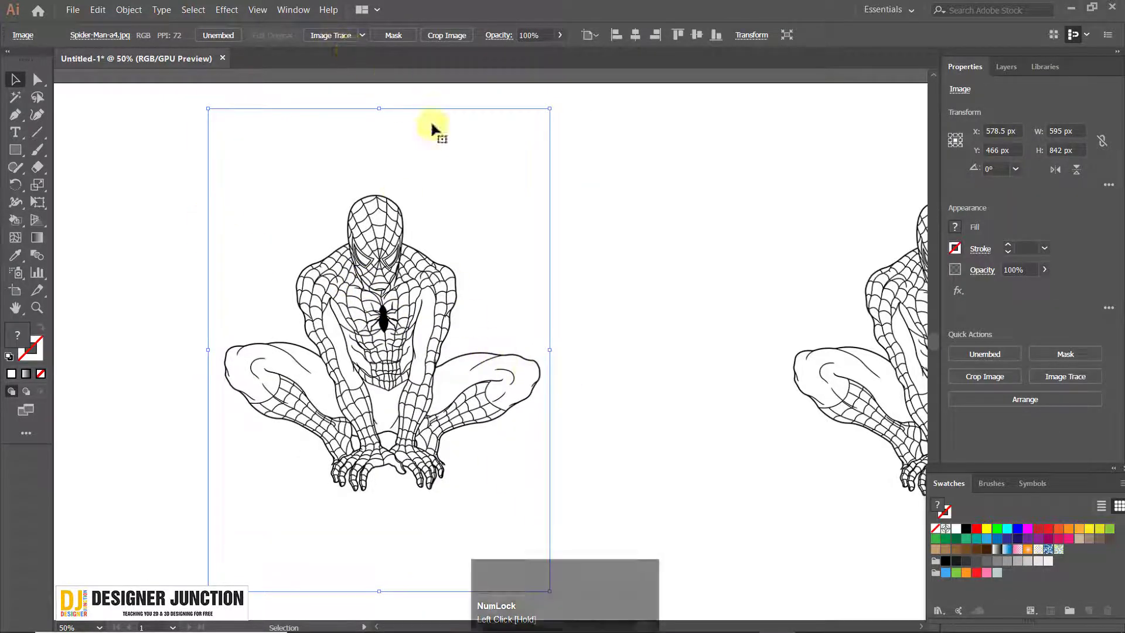
Run Image Trace on the embedded drawing with the [Default] preset
{"action": "left_click", "coordinate": [326, 37]}
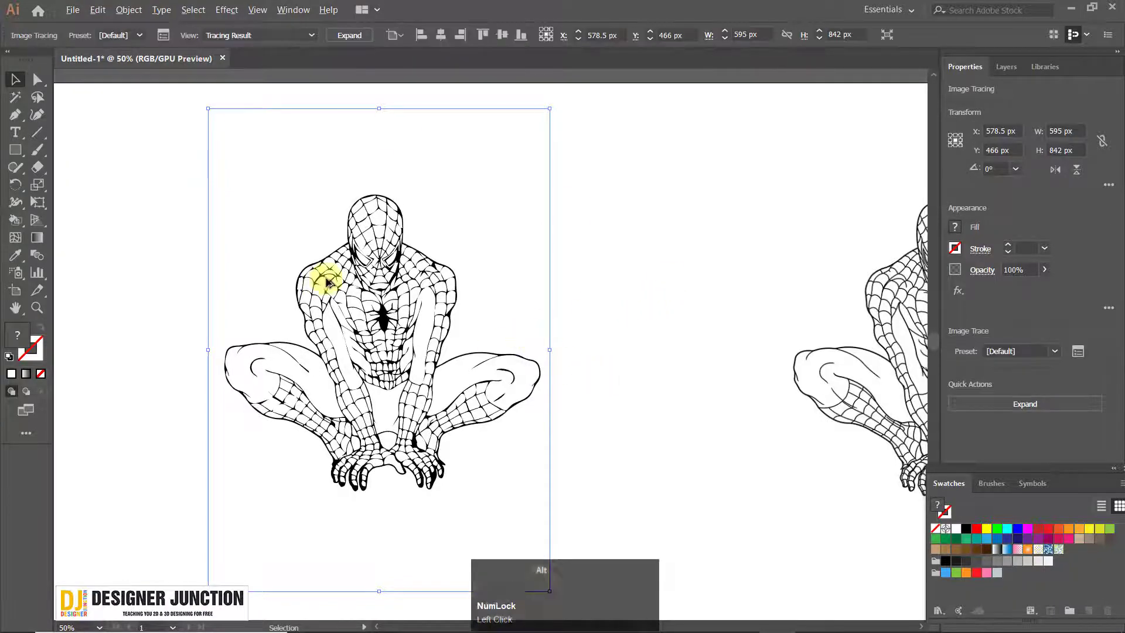
Examine the traced result's line quality and gaps on the mask, shoulders and body at high zoom
{"action": "scroll", "coordinate": [326, 278], "scroll_direction": "up", "scroll_amount": 4, "text": "alt"}
{"action": "scroll", "coordinate": [391, 290], "scroll_direction": "up", "scroll_amount": 2, "text": "alt"}
{"action": "left_click", "coordinate": [414, 226]}
{"action": "scroll", "coordinate": [459, 293], "scroll_direction": "down", "scroll_amount": 4, "text": "alt"}
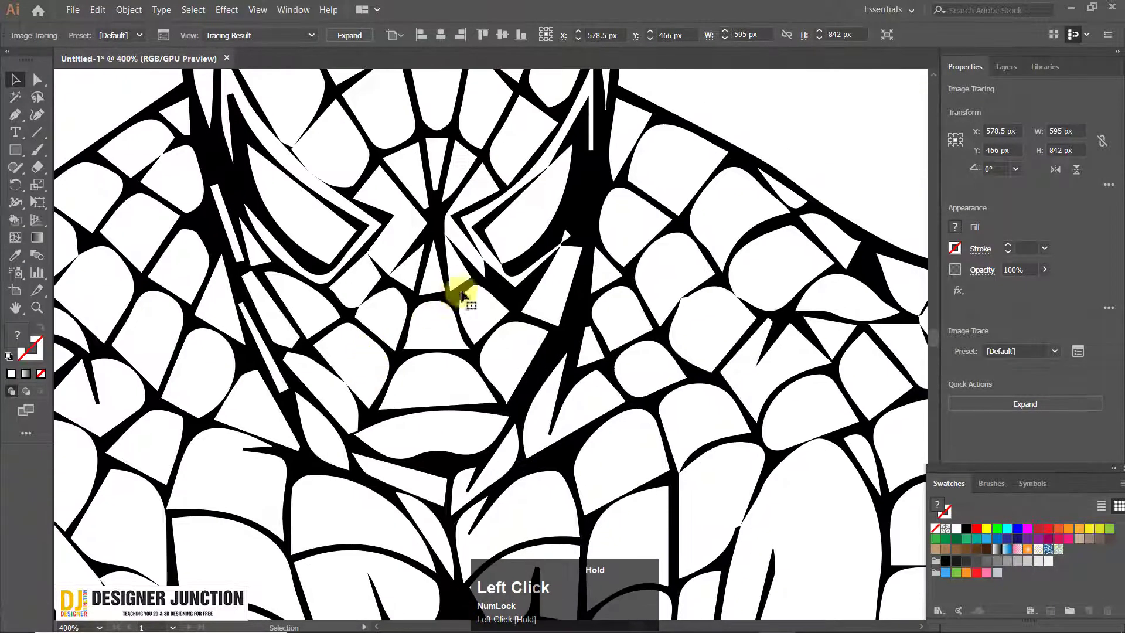
{"action": "scroll", "coordinate": [539, 344], "scroll_direction": "up", "scroll_amount": 2, "text": "alt"}
{"action": "left_click_drag", "start_coordinate": [369, 223], "coordinate": [380, 397]}
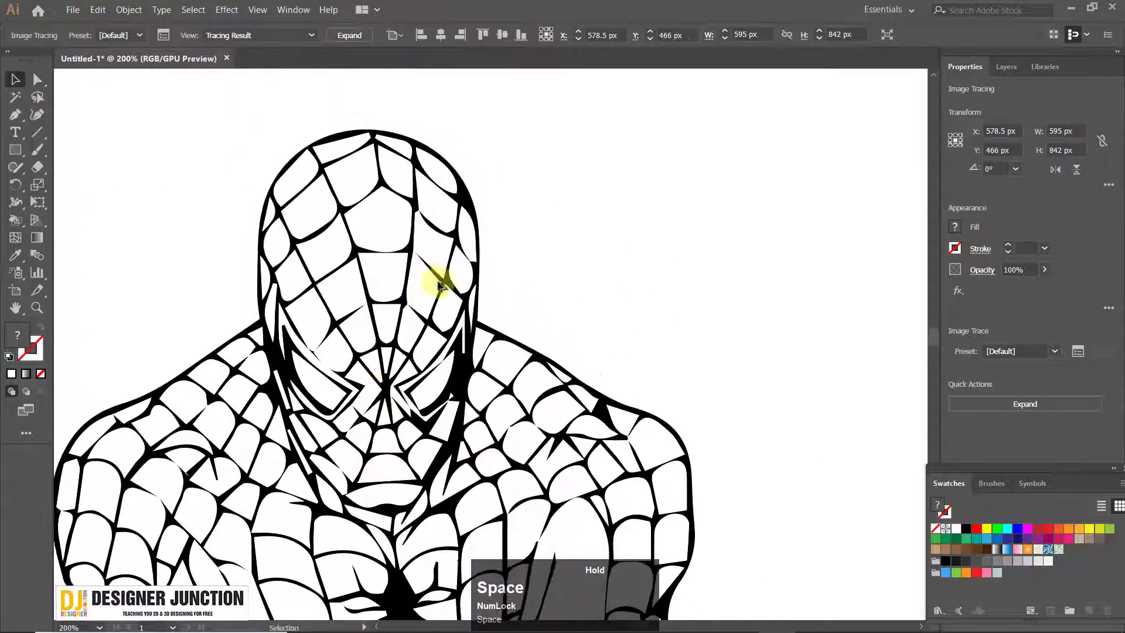
{"action": "scroll", "coordinate": [444, 277], "scroll_direction": "up", "scroll_amount": 6, "text": "alt"}
{"action": "scroll", "coordinate": [335, 205], "scroll_direction": "down", "scroll_amount": 5, "text": "alt"}
{"action": "left_click_drag", "start_coordinate": [448, 358], "coordinate": [486, 126]}
{"action": "scroll", "coordinate": [392, 335], "scroll_direction": "down", "scroll_amount": 4, "text": "alt"}
{"action": "scroll", "coordinate": [389, 369], "scroll_direction": "up", "scroll_amount": 2, "text": "alt"}
{"action": "scroll", "coordinate": [417, 394], "scroll_direction": "up", "scroll_amount": 4, "text": "alt"}
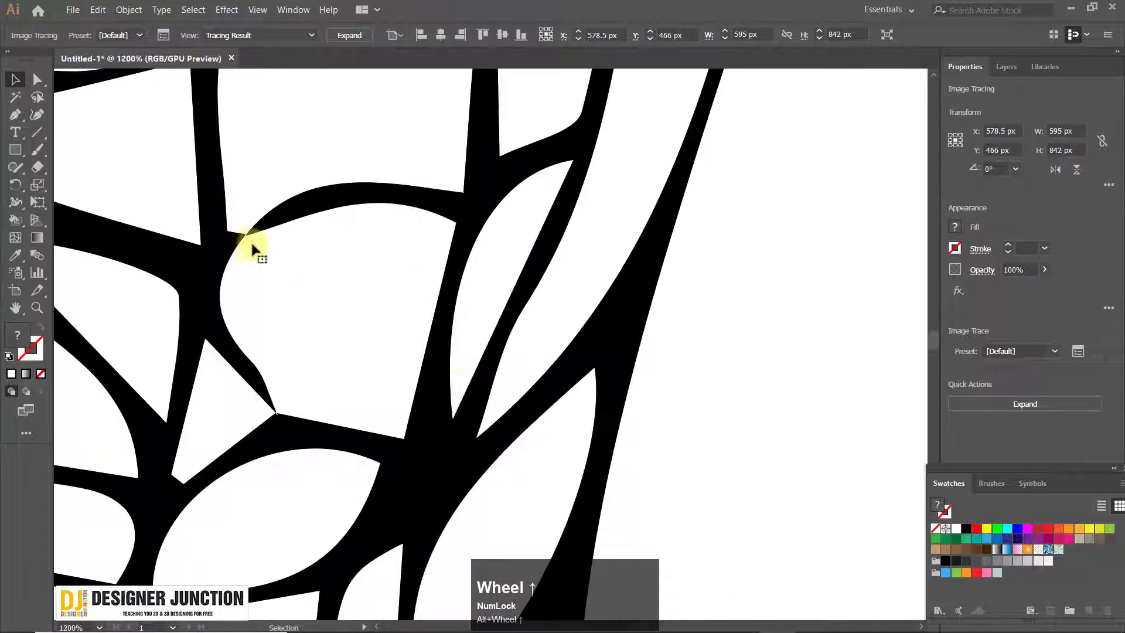
{"action": "scroll", "coordinate": [312, 276], "scroll_direction": "down", "scroll_amount": 5, "text": "alt"}
{"action": "scroll", "coordinate": [375, 351], "scroll_direction": "down", "scroll_amount": 2, "text": "alt"}
{"action": "left_click_drag", "start_coordinate": [365, 348], "coordinate": [389, 308]}
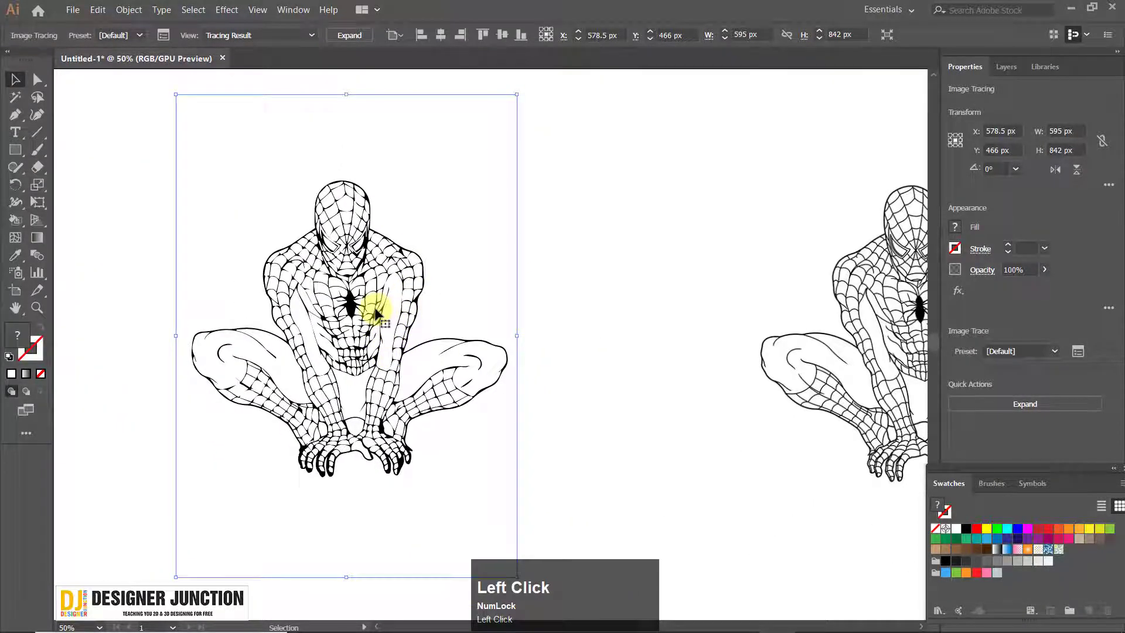
Undo the [Default] trace on the left drawing, returning it to the embedded image
{"action": "key", "text": "ctrl+z"}
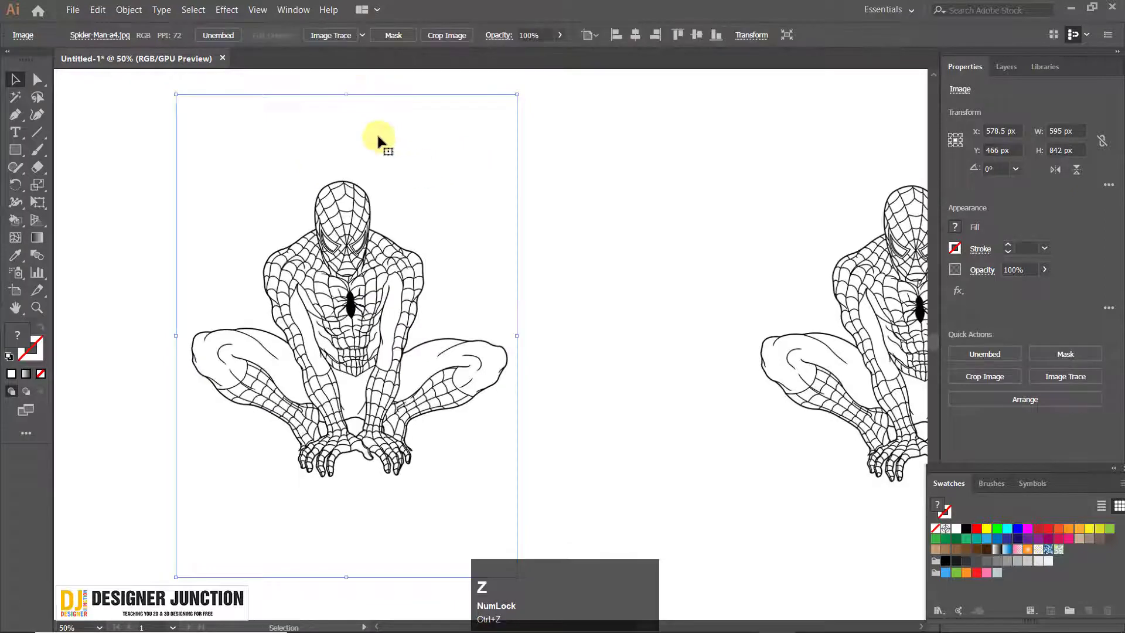
{"action": "left_click", "coordinate": [336, 40]}
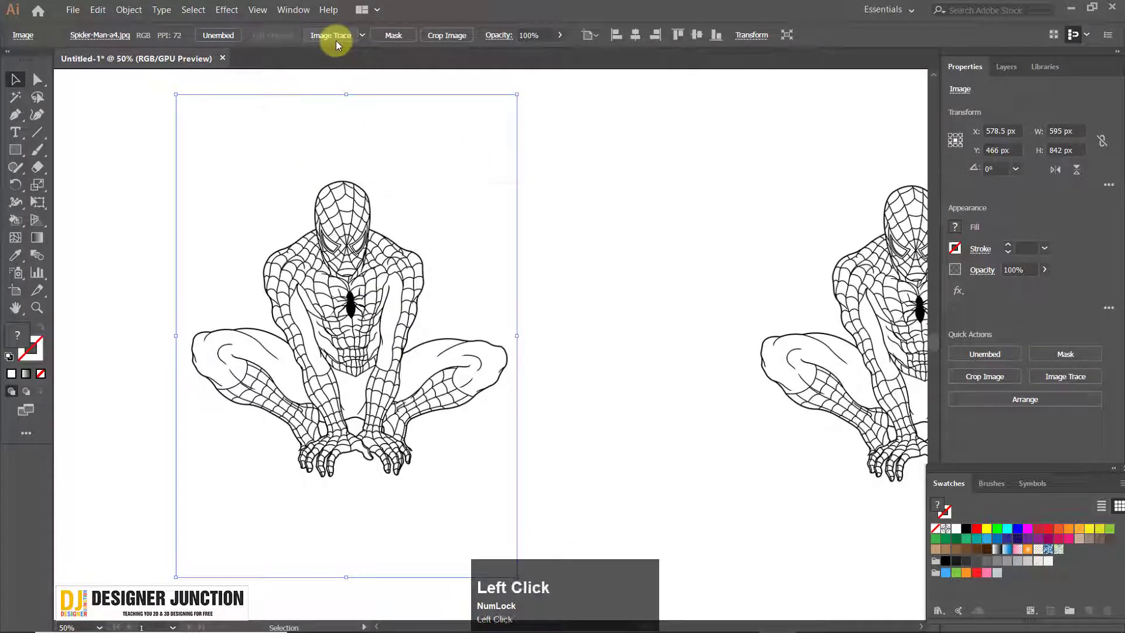
{"action": "key", "text": "ctrl+z"}
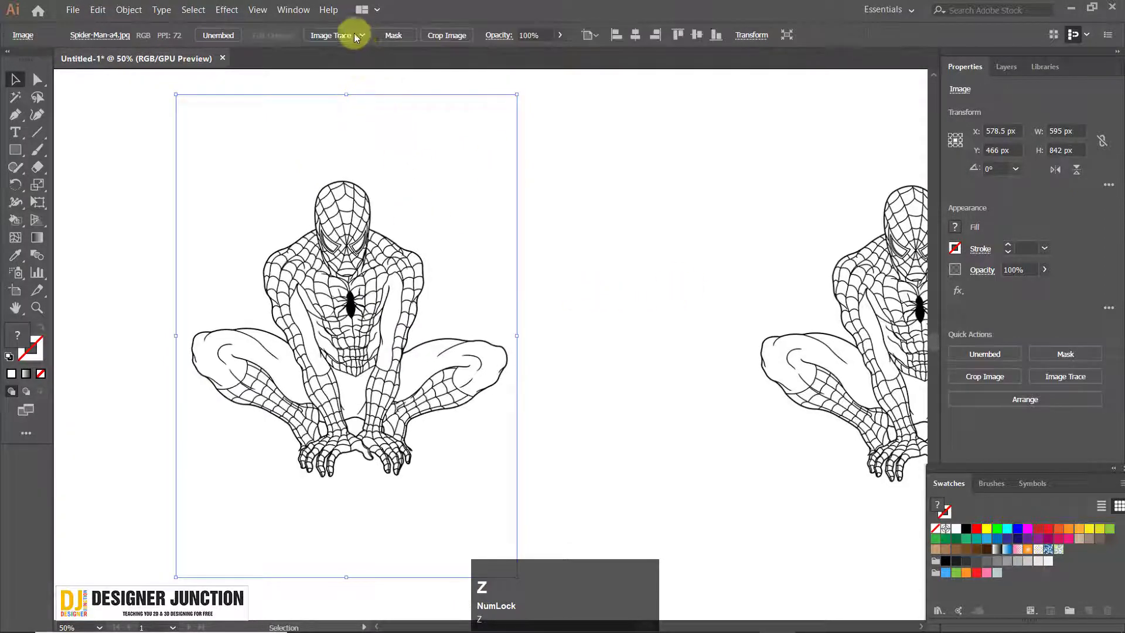
Try tracing the drawing with the High Fidelity Photo preset, inspect the mask and torso lines, and undo the trace
{"action": "left_click", "coordinate": [361, 36]}
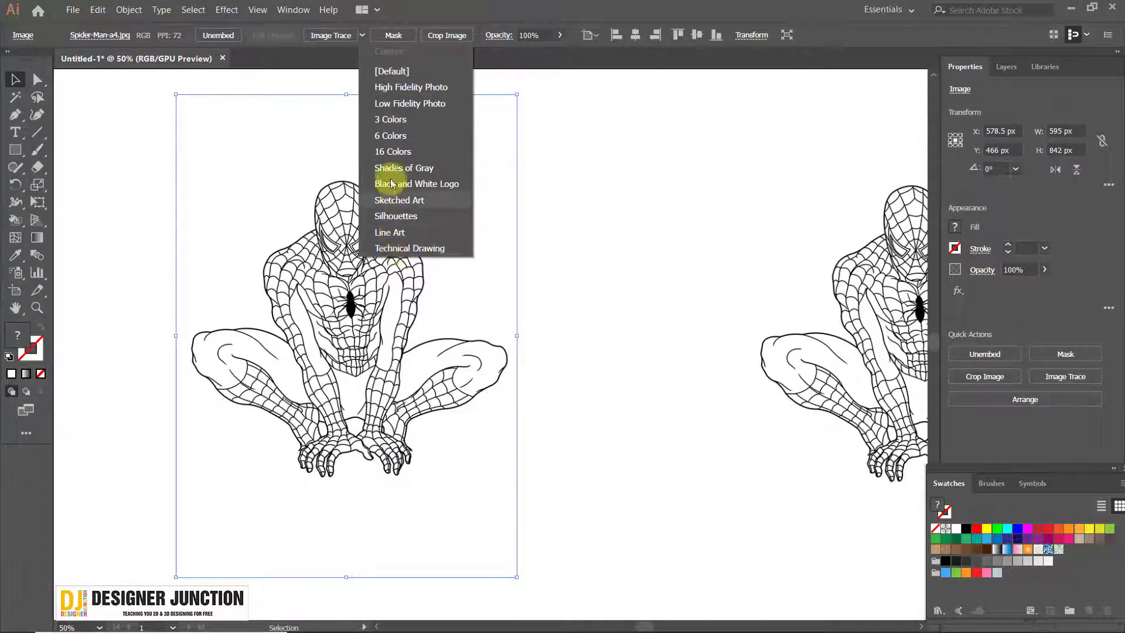
{"action": "left_click", "coordinate": [398, 87]}
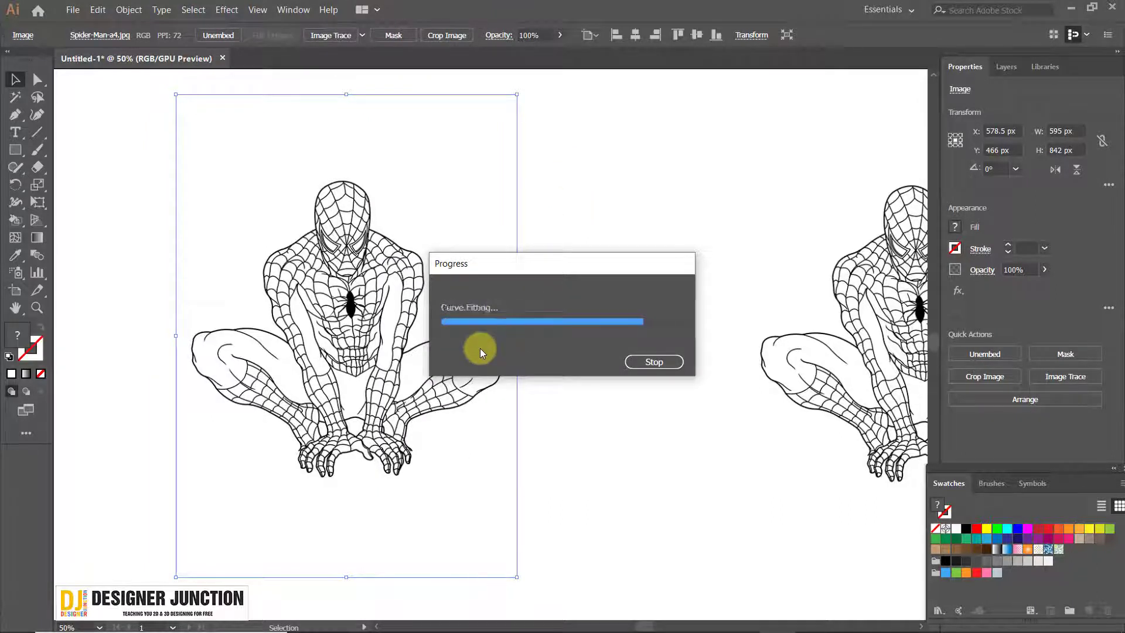
{"action": "scroll", "coordinate": [372, 231], "scroll_direction": "up", "scroll_amount": 3}
{"action": "scroll", "coordinate": [287, 177], "scroll_direction": "up", "scroll_amount": 2}
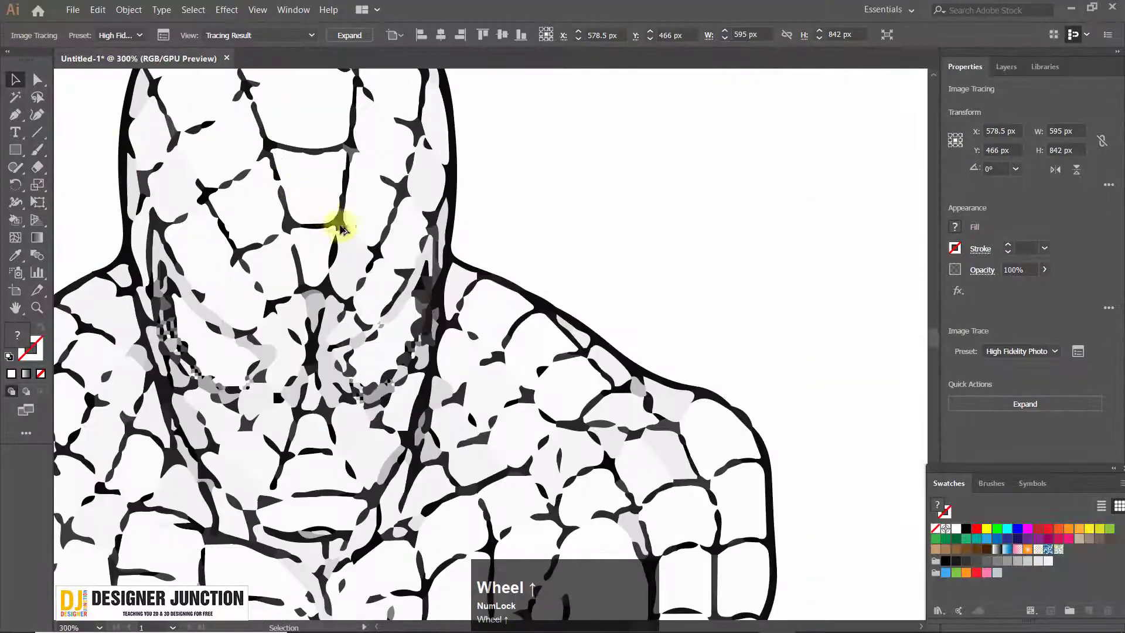
{"action": "scroll", "coordinate": [311, 332], "scroll_direction": "down", "scroll_amount": 5}
{"action": "scroll", "coordinate": [261, 380], "scroll_direction": "up", "scroll_amount": 2}
{"action": "left_click_drag", "start_coordinate": [401, 411], "coordinate": [389, 306]}
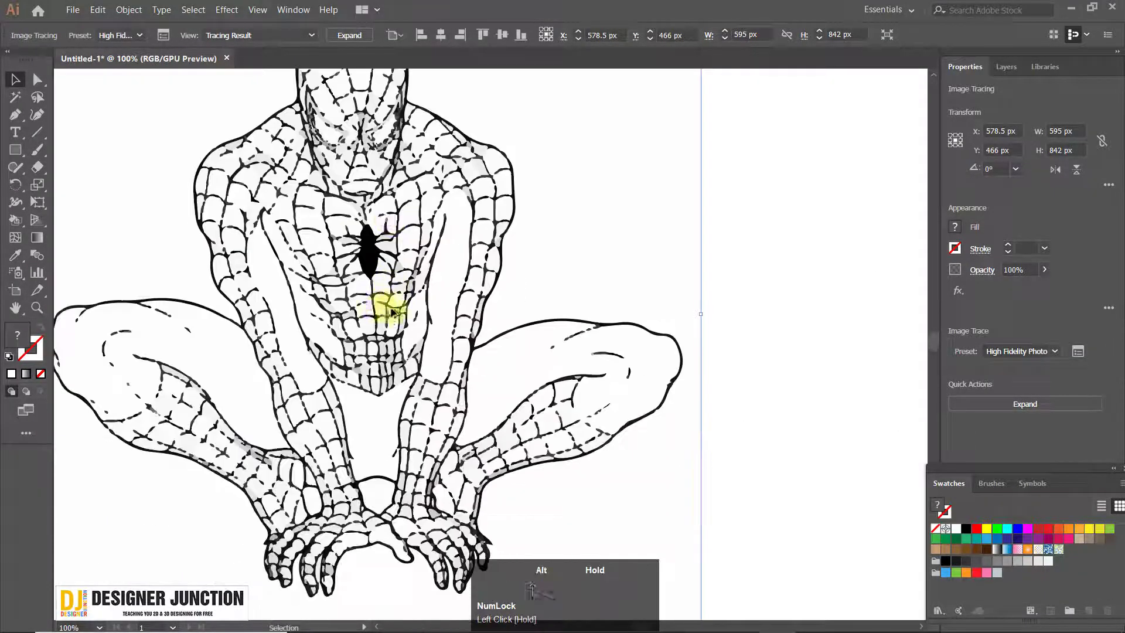
{"action": "scroll", "coordinate": [393, 311], "scroll_direction": "down", "scroll_amount": 2}
{"action": "key", "text": "ctrl+z"}
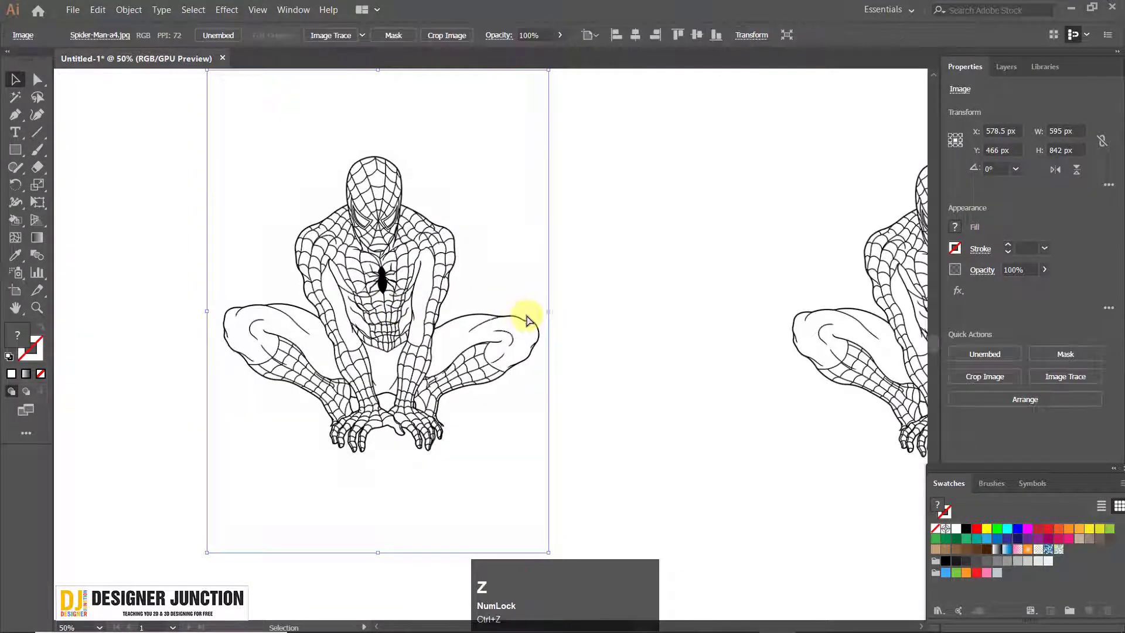
{"action": "left_click", "coordinate": [351, 37]}
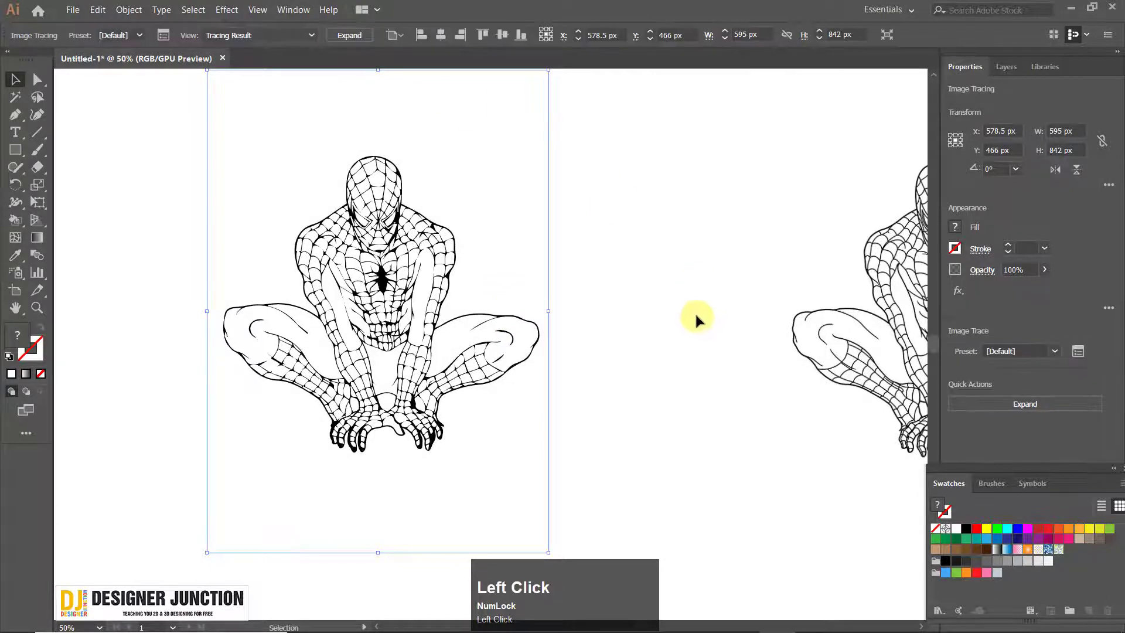
{"action": "key", "text": "ctrl+z"}
{"action": "left_click", "coordinate": [362, 35]}
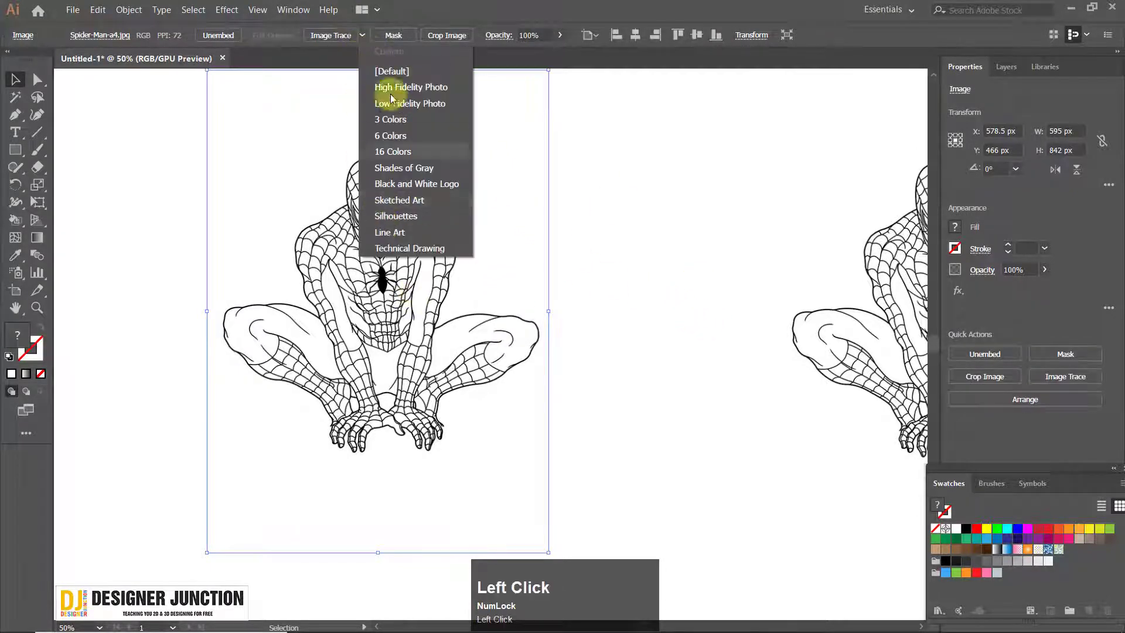
{"action": "left_click", "coordinate": [534, 14]}
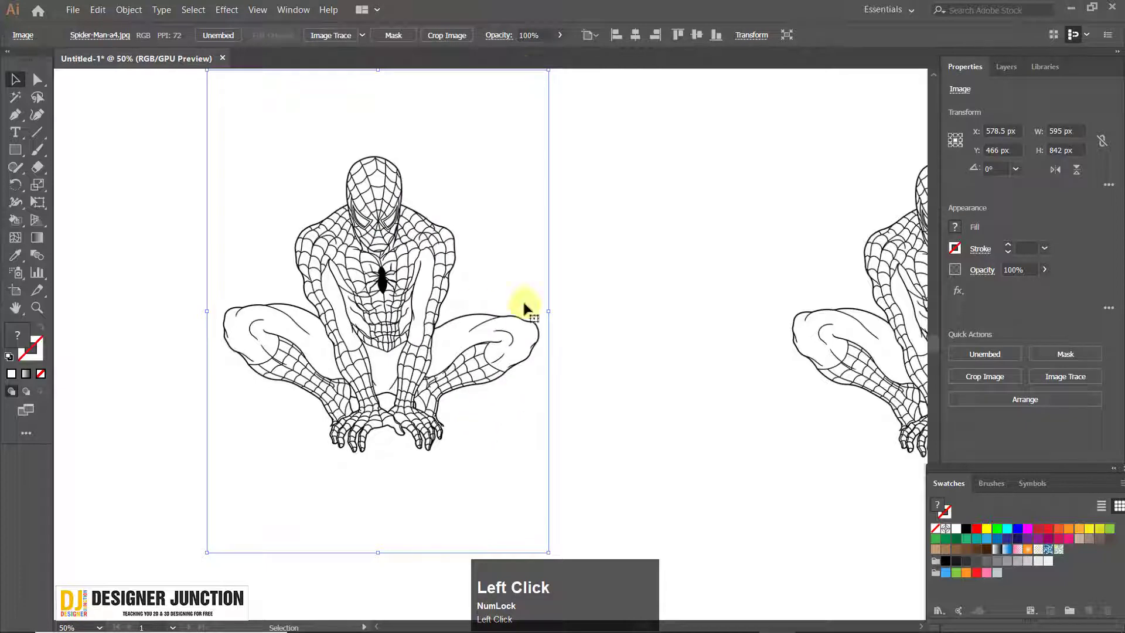
Show the Image Trace settings and place them clear of the selected drawing
{"action": "left_click_drag", "start_coordinate": [383, 272], "coordinate": [357, 311]}
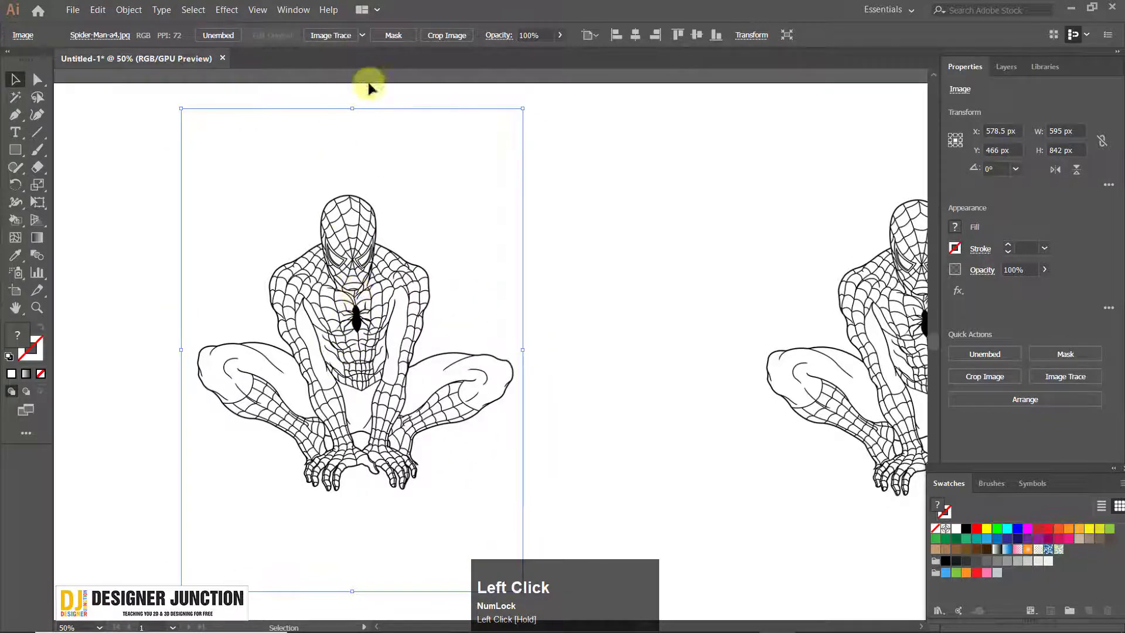
{"action": "left_click", "coordinate": [279, 16]}
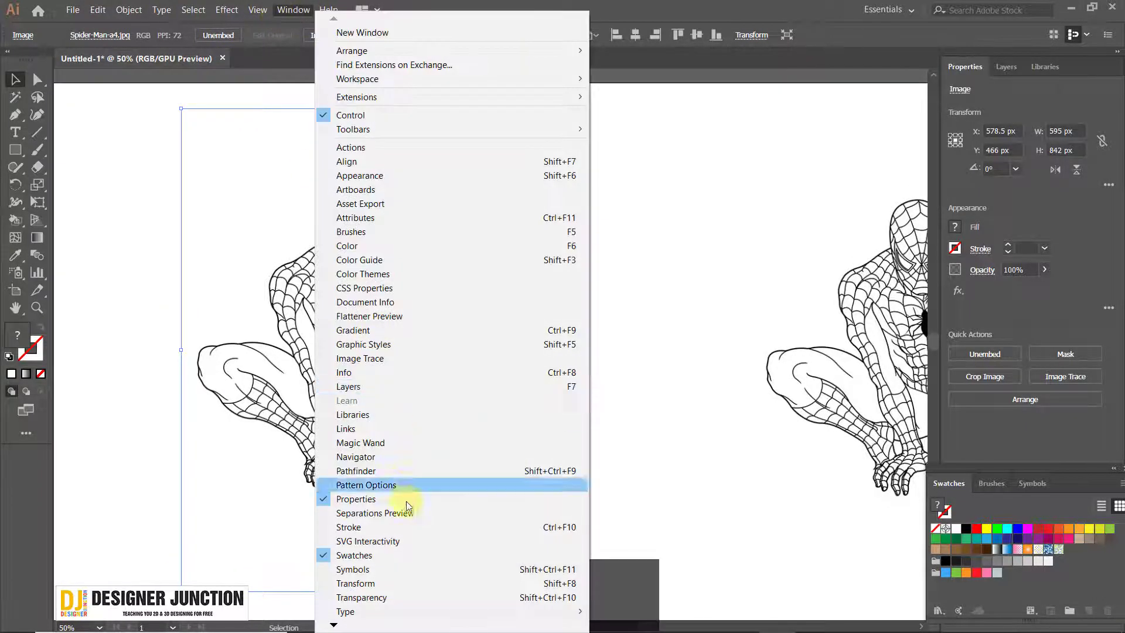
{"action": "left_click", "coordinate": [316, 85]}
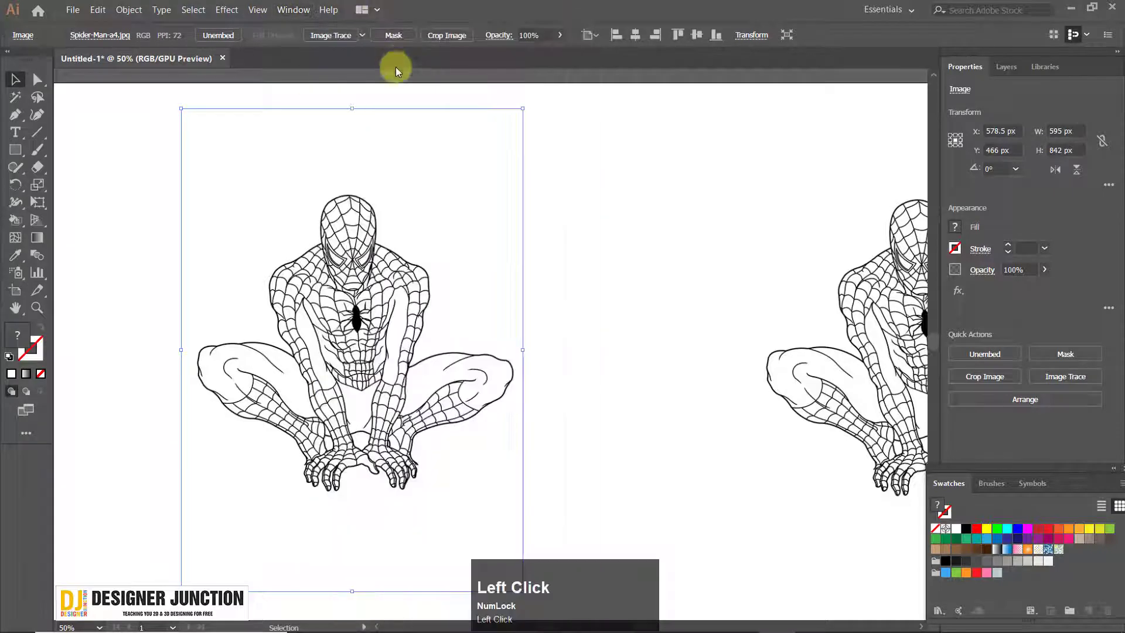
{"action": "left_click", "coordinate": [290, 11]}
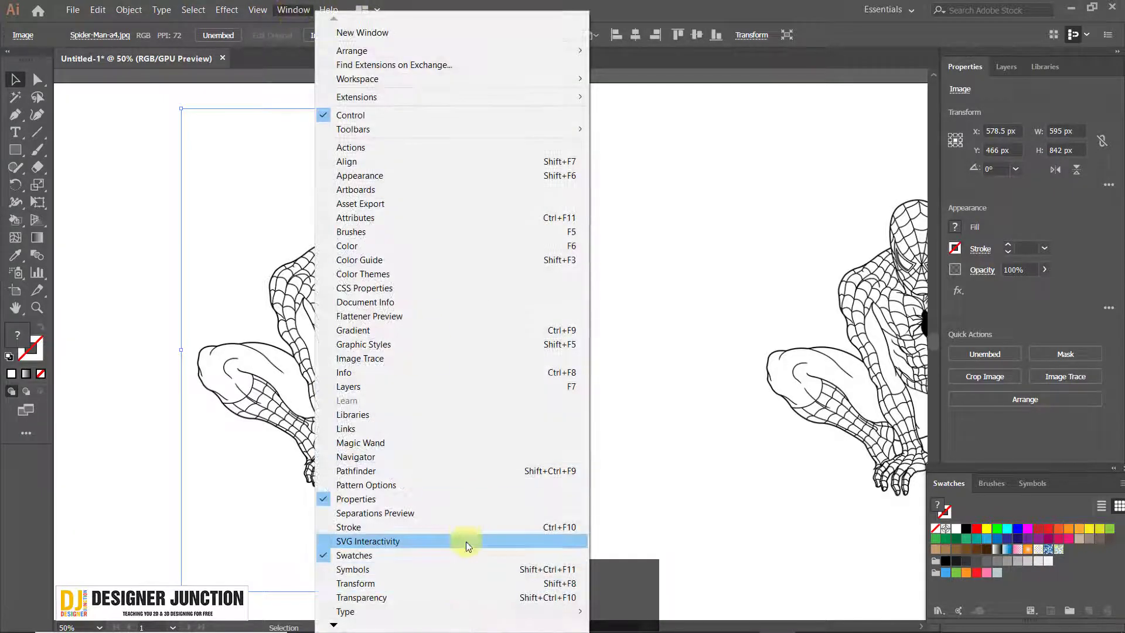
{"action": "left_click", "coordinate": [433, 358]}
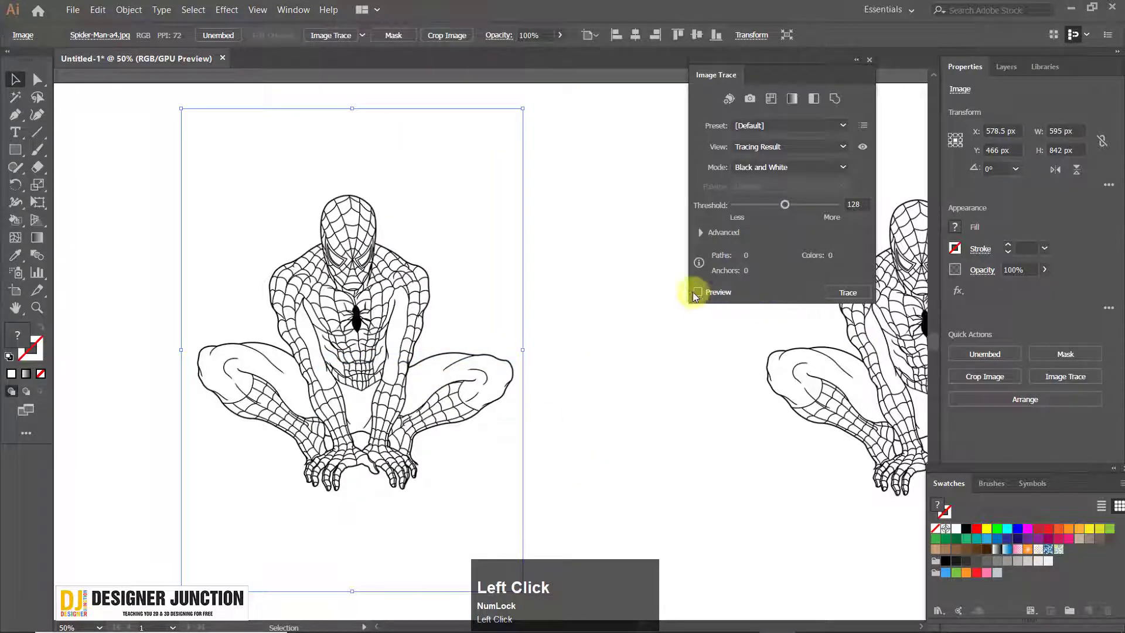
{"action": "mouse_move", "coordinate": [777, 78]}
{"action": "left_mouse_down"}
{"action": "mouse_move", "coordinate": [808, 83]}
{"action": "mouse_move", "coordinate": [787, 68]}
{"action": "left_mouse_up"}
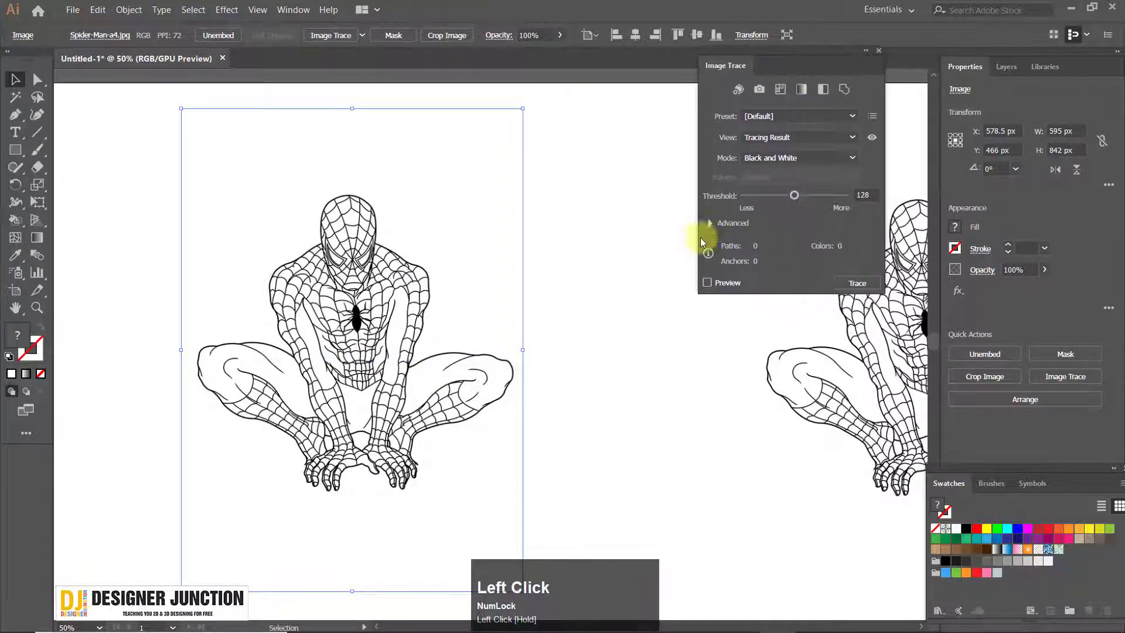
Set the Black and White trace threshold to 222 and turn on the live preview for the selected drawing
{"action": "scroll", "coordinate": [372, 294], "scroll_direction": "up", "scroll_amount": 10}
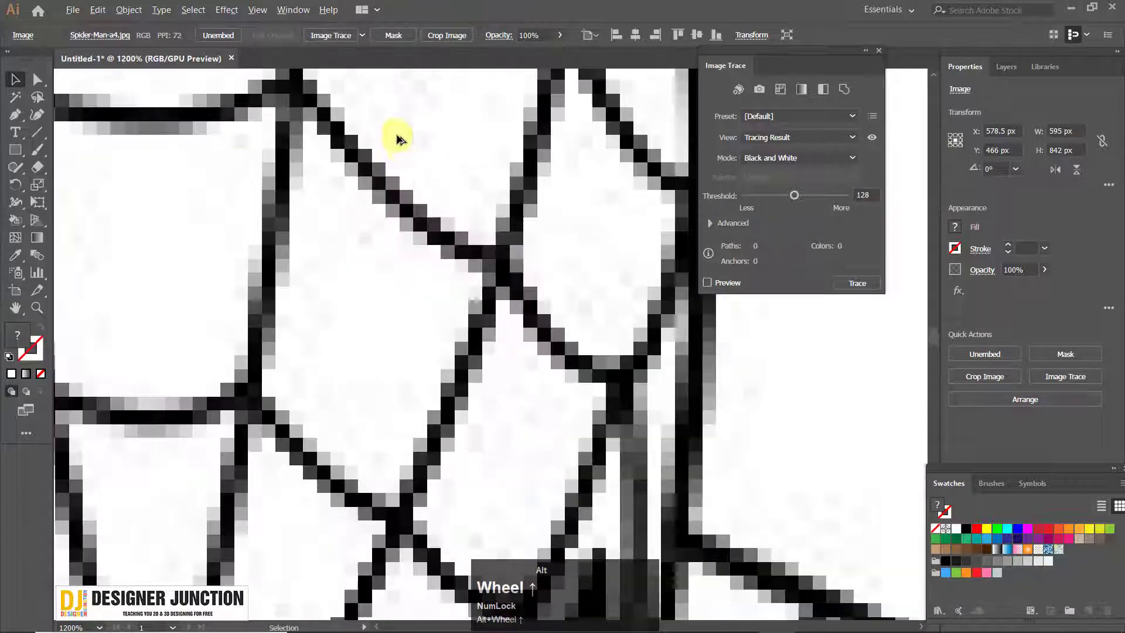
{"action": "scroll", "coordinate": [399, 140], "scroll_direction": "down", "scroll_amount": 10}
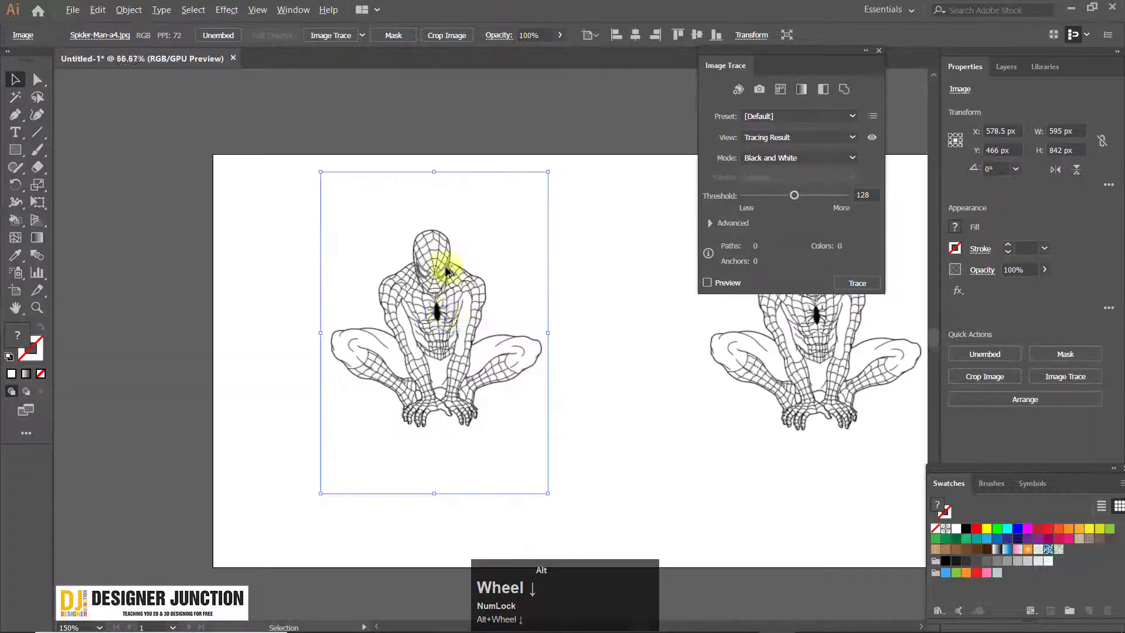
{"action": "left_click", "coordinate": [426, 290]}
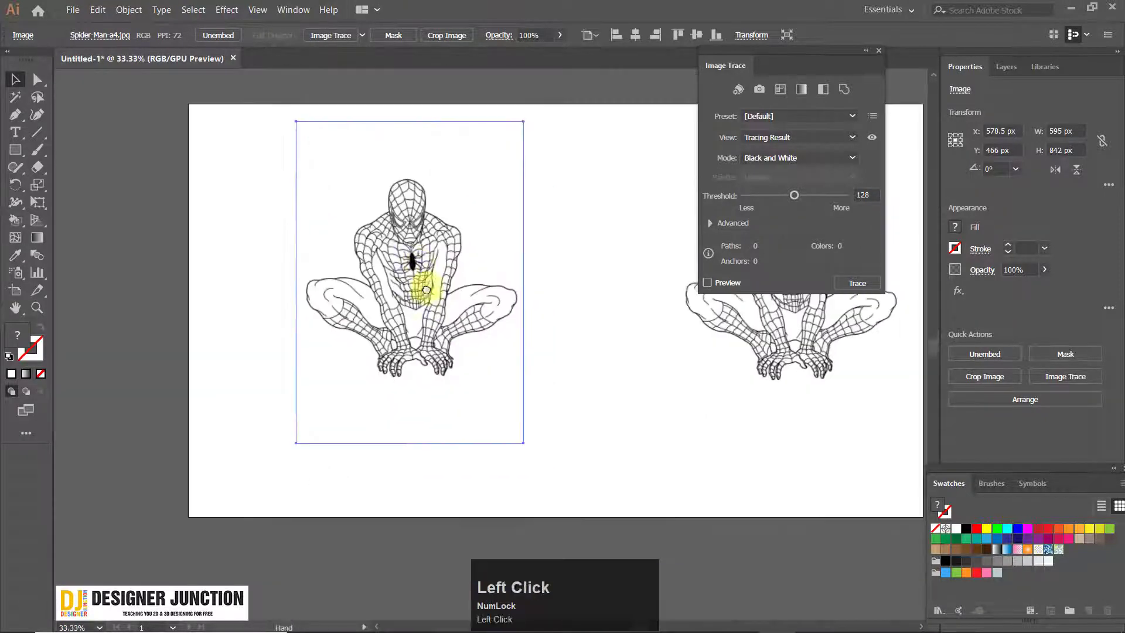
{"action": "scroll", "coordinate": [448, 262], "scroll_direction": "up", "scroll_amount": 1}
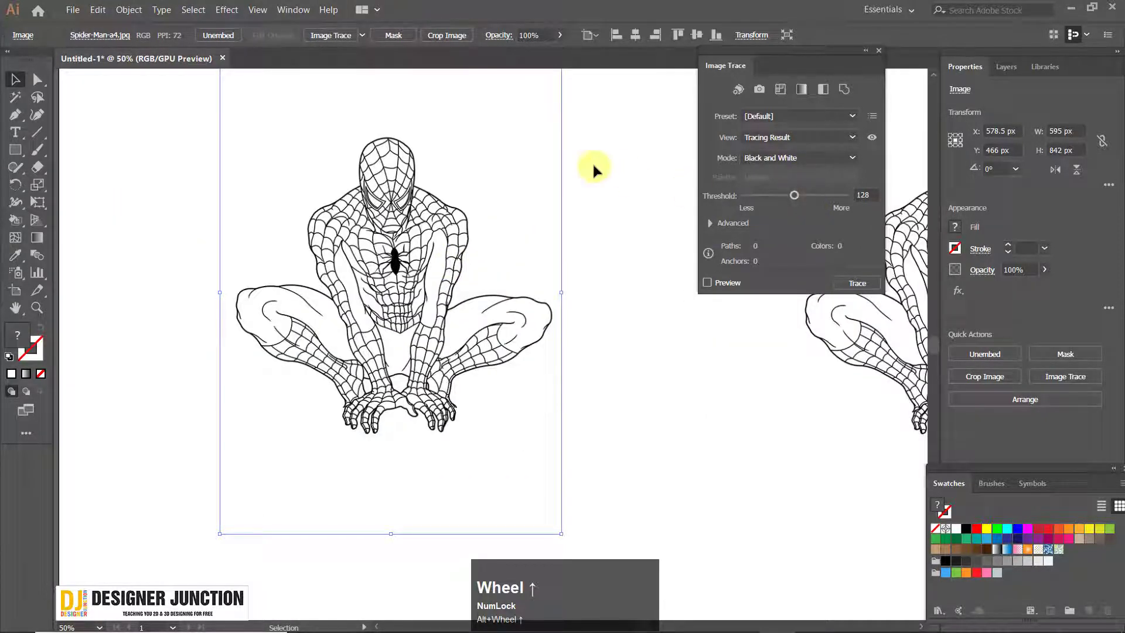
{"action": "scroll", "coordinate": [566, 155], "scroll_direction": "up", "scroll_amount": 1}
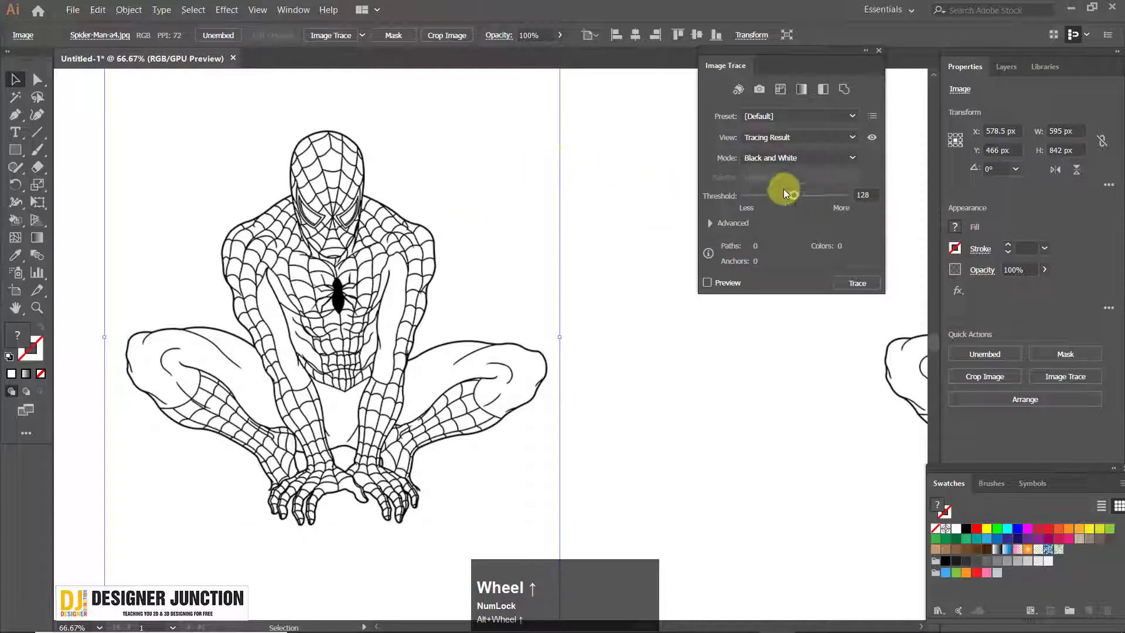
{"action": "left_click_drag", "start_coordinate": [829, 195], "coordinate": [835, 195]}
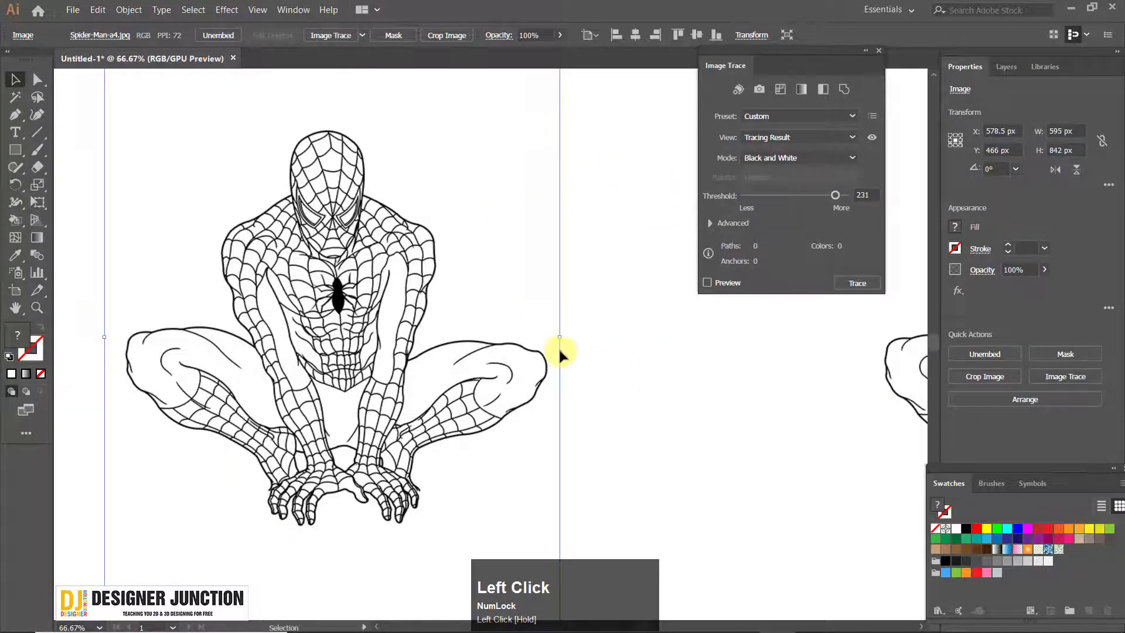
{"action": "scroll", "coordinate": [368, 196], "scroll_direction": "up", "scroll_amount": 5}
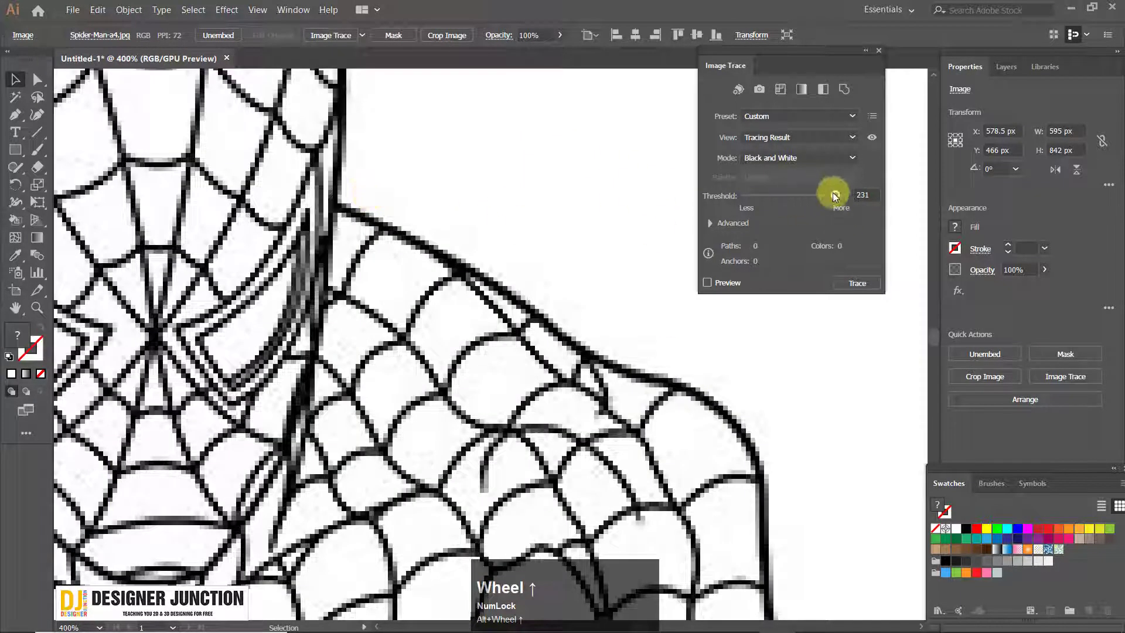
{"action": "left_click_drag", "start_coordinate": [824, 195], "coordinate": [831, 195]}
{"action": "left_click", "coordinate": [712, 283]}
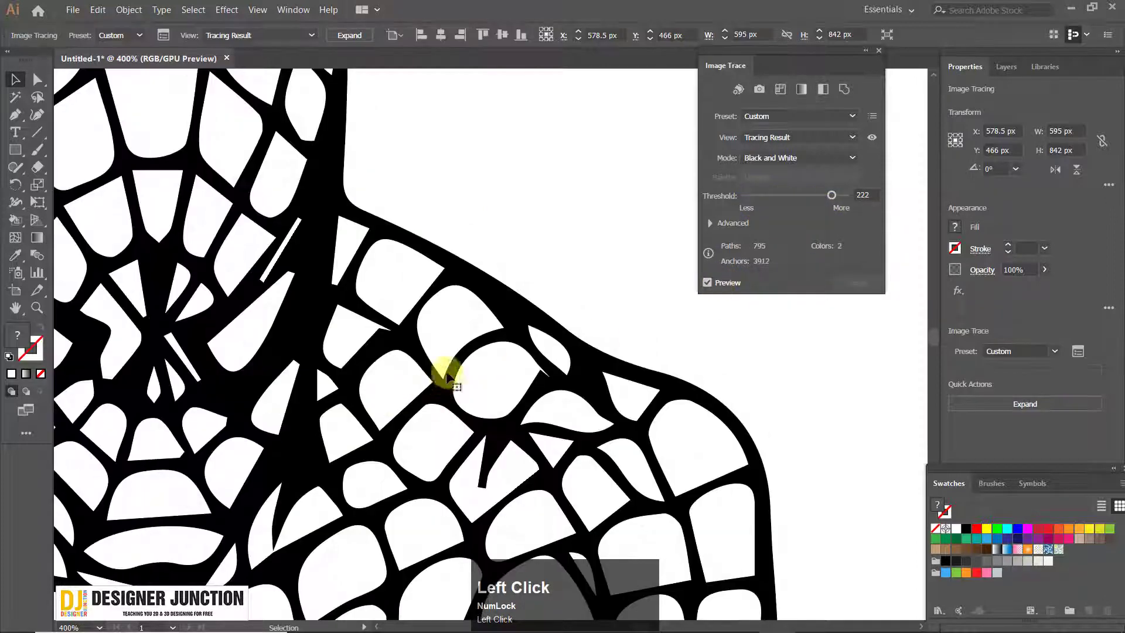
Try a trace threshold of 162 on the drawing and settle on 190
{"action": "scroll", "coordinate": [402, 309], "scroll_direction": "down", "scroll_amount": 5}
{"action": "scroll", "coordinate": [402, 308], "scroll_direction": "up", "scroll_amount": 3}
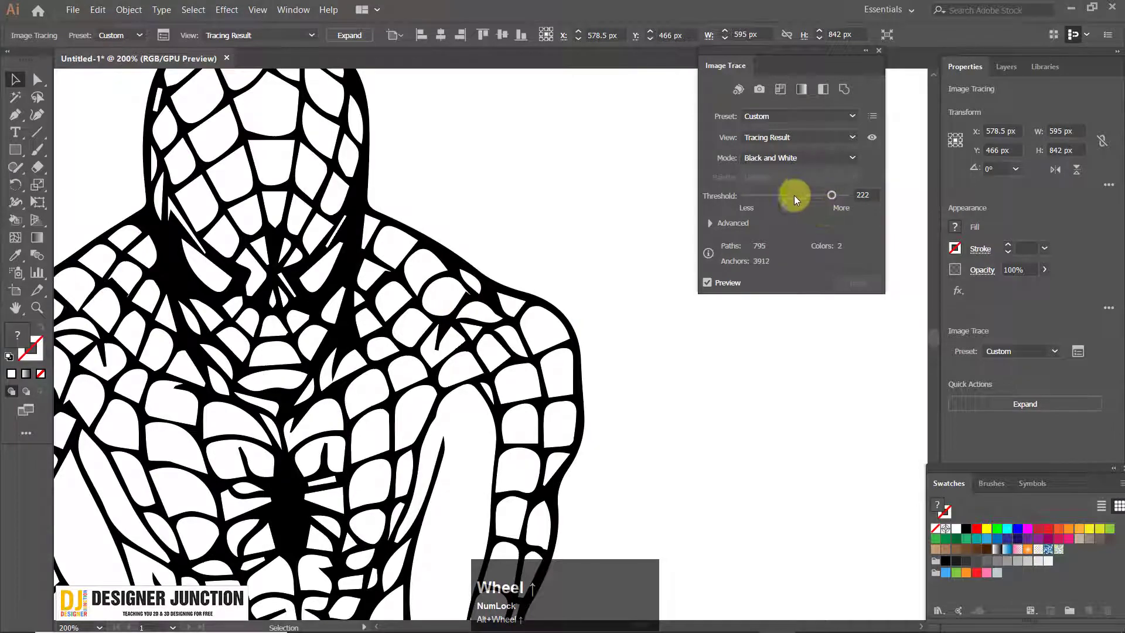
{"action": "left_click_drag", "start_coordinate": [795, 196], "coordinate": [770, 227]}
{"action": "scroll", "coordinate": [381, 362], "scroll_direction": "down", "scroll_amount": 2}
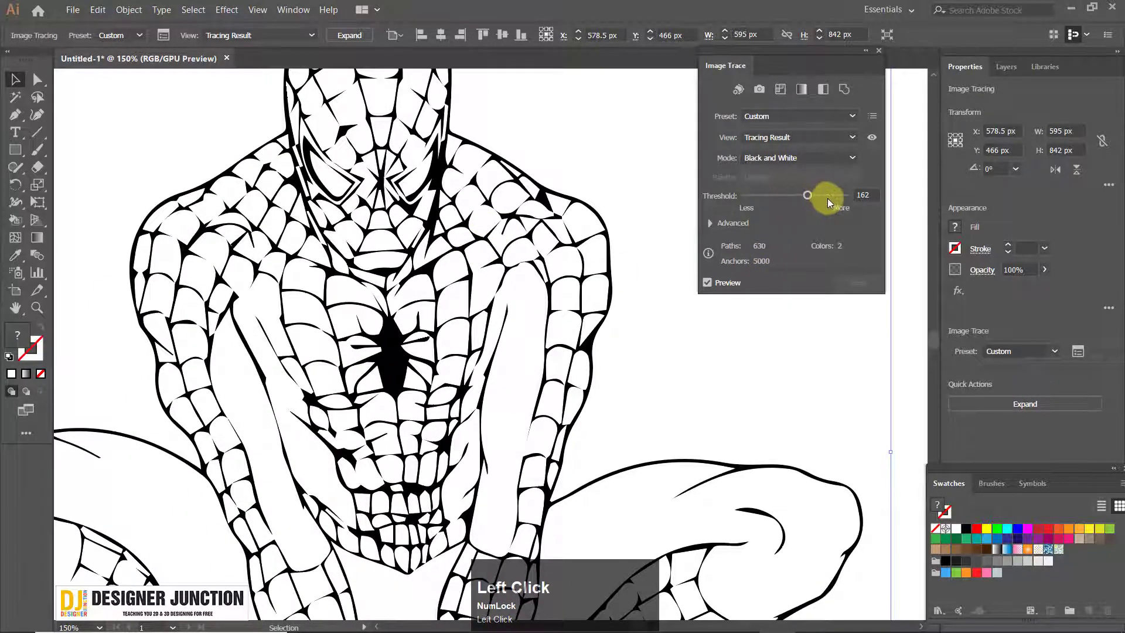
{"action": "left_click", "coordinate": [820, 192]}
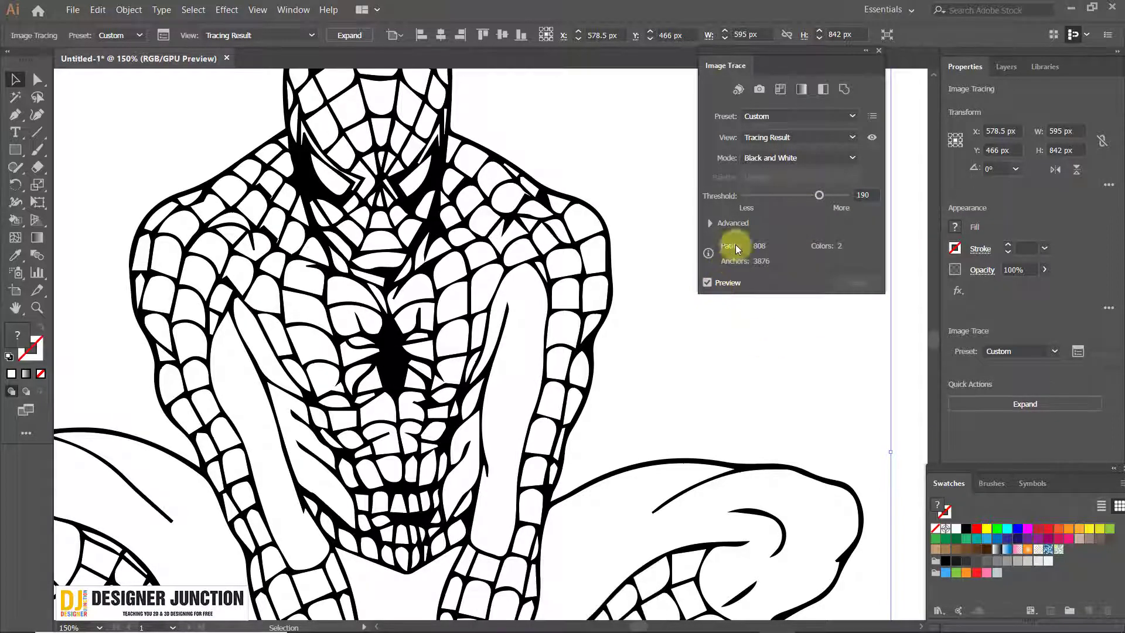
Reveal the advanced trace options, try Paths at 42% and set Paths to 82%
{"action": "left_click", "coordinate": [712, 222]}
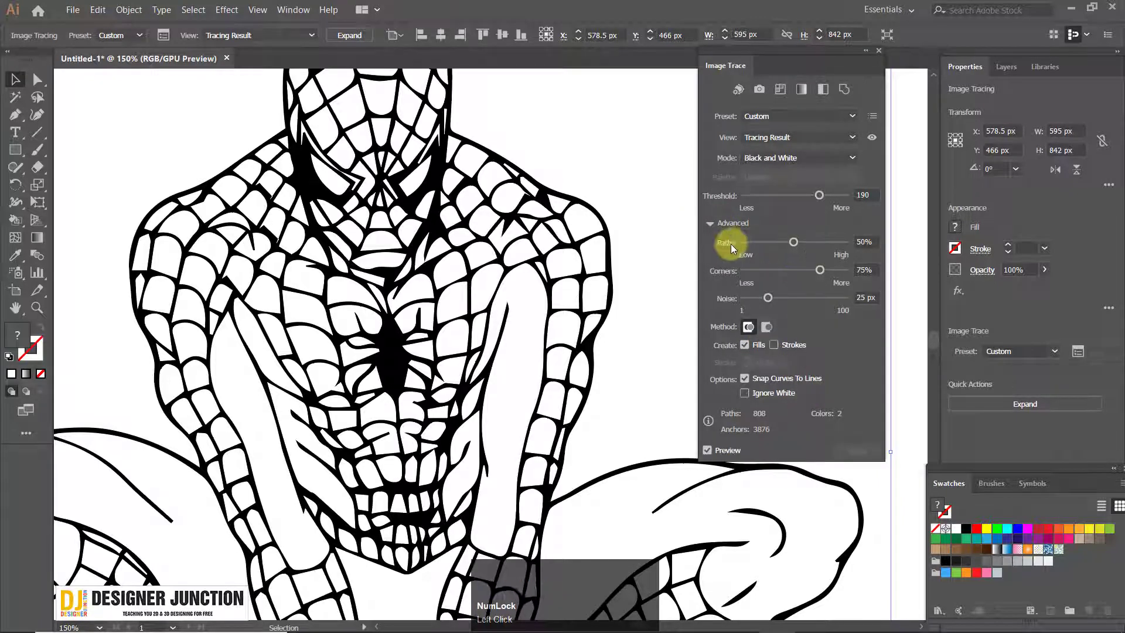
{"action": "mouse_move", "coordinate": [793, 243]}
{"action": "left_mouse_down"}
{"action": "mouse_move", "coordinate": [828, 246]}
{"action": "mouse_move", "coordinate": [785, 244]}
{"action": "left_mouse_up"}
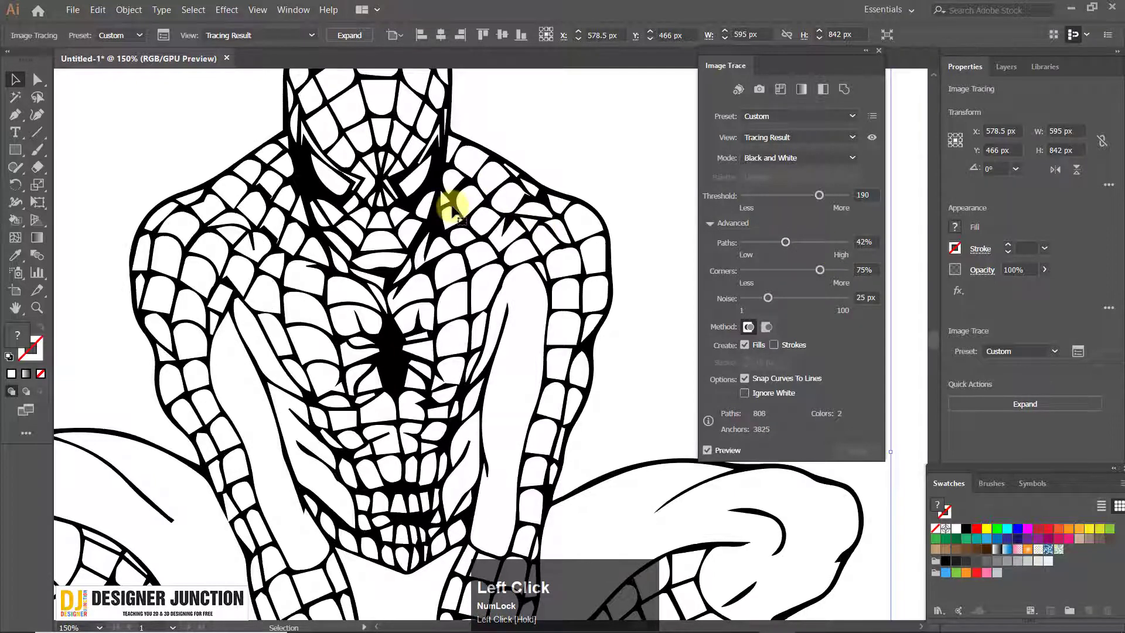
{"action": "left_click", "coordinate": [826, 243]}
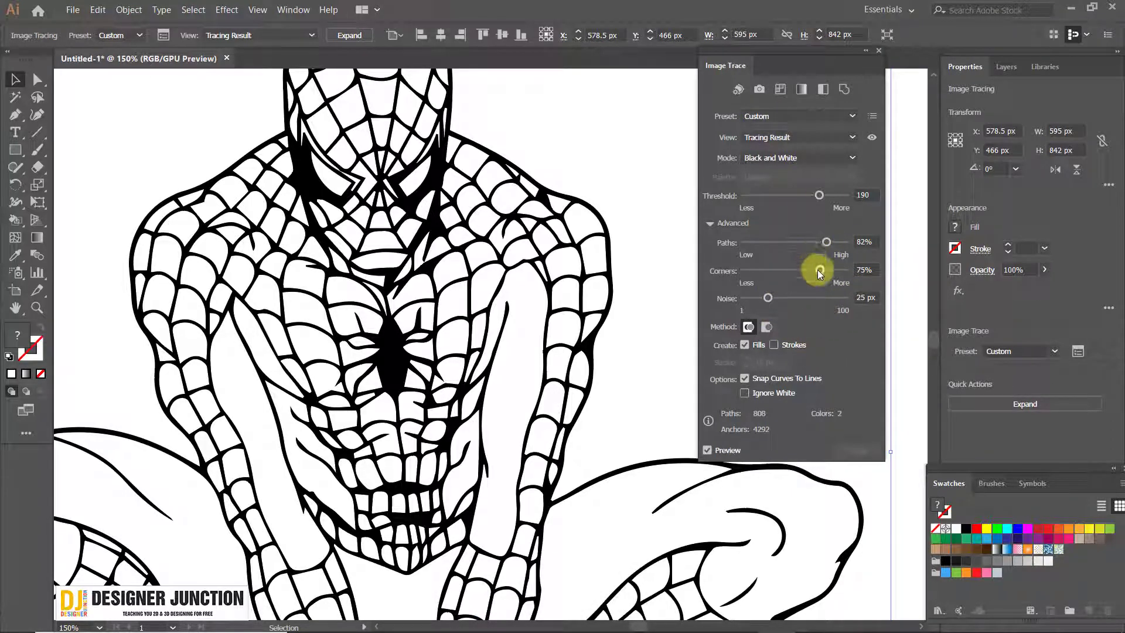
Compare Corners values of 89%, 13% and 78% on the traced web lines and set Corners to 13%
{"action": "mouse_move", "coordinate": [819, 271]}
{"action": "left_mouse_down"}
{"action": "mouse_move", "coordinate": [768, 272]}
{"action": "mouse_move", "coordinate": [810, 275]}
{"action": "left_mouse_up"}
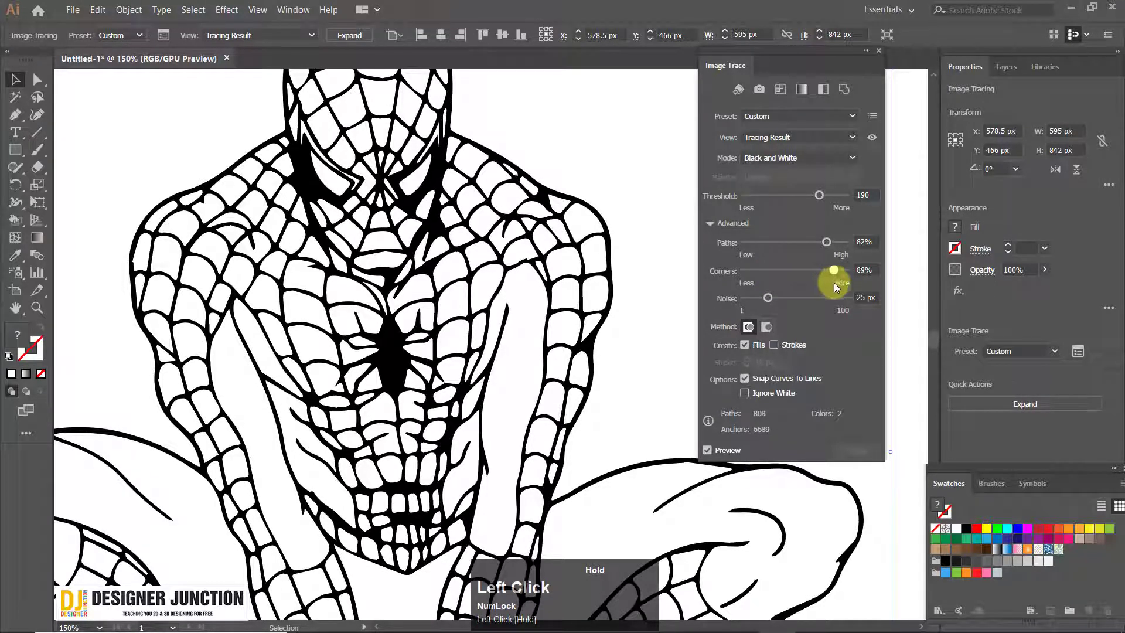
{"action": "left_click_drag", "start_coordinate": [834, 283], "coordinate": [757, 280]}
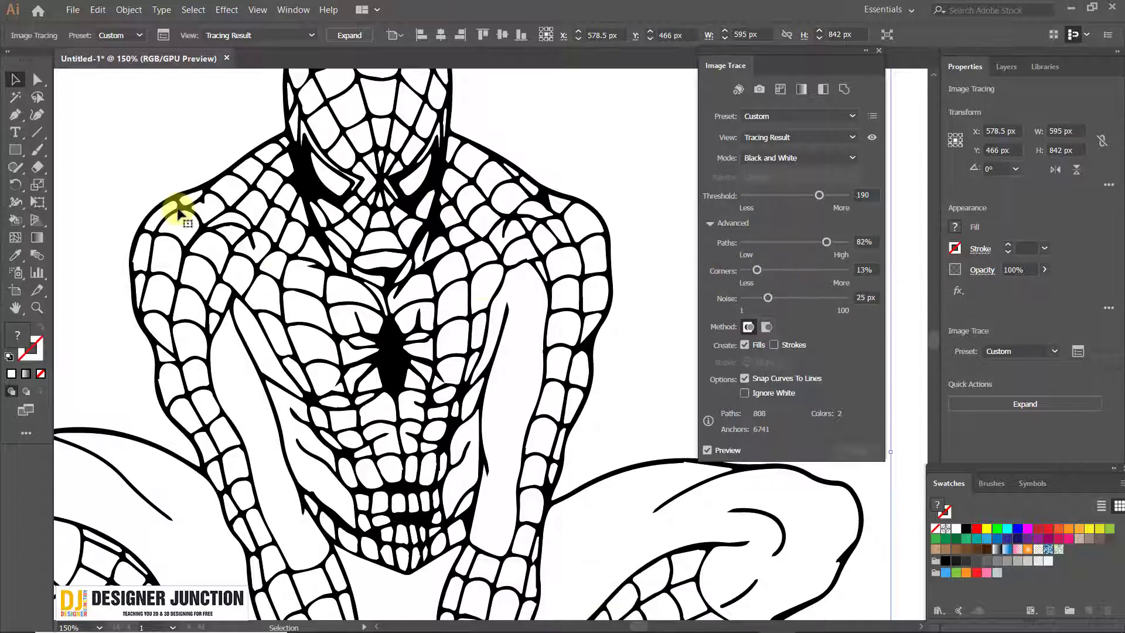
{"action": "scroll", "coordinate": [315, 117], "scroll_direction": "up", "scroll_amount": 8}
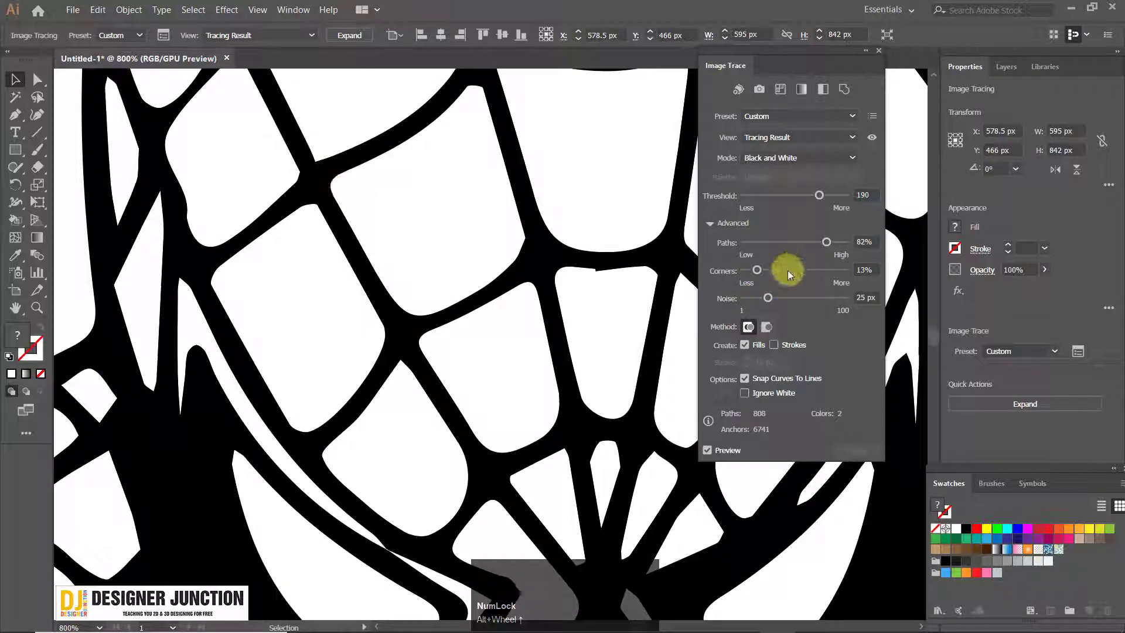
{"action": "left_click", "coordinate": [822, 270]}
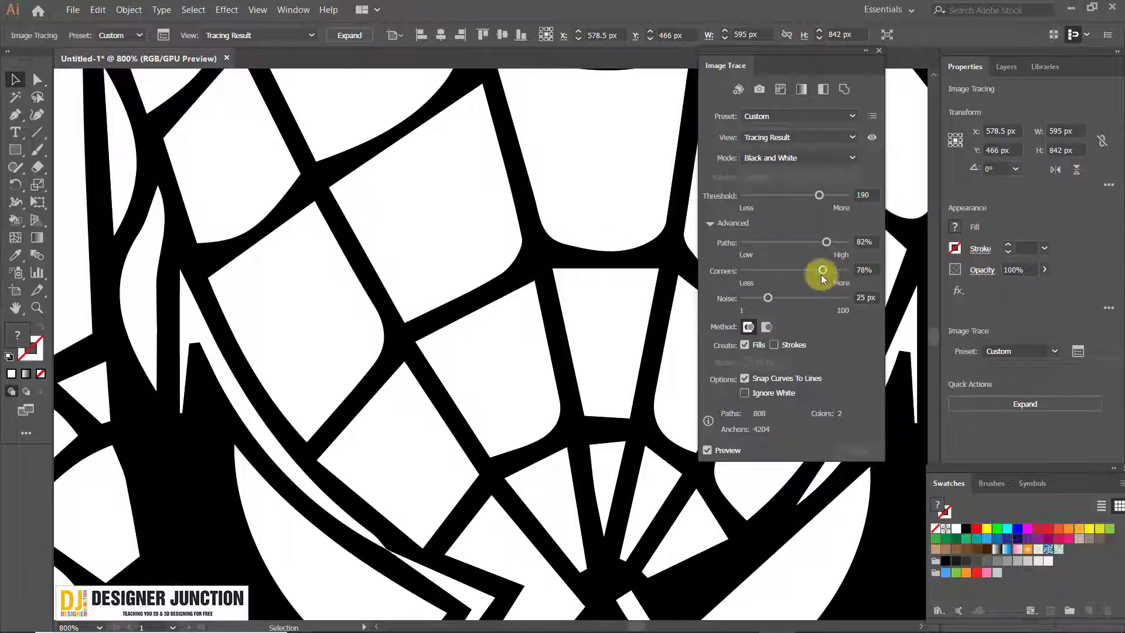
{"action": "left_click_drag", "start_coordinate": [822, 271], "coordinate": [757, 270]}
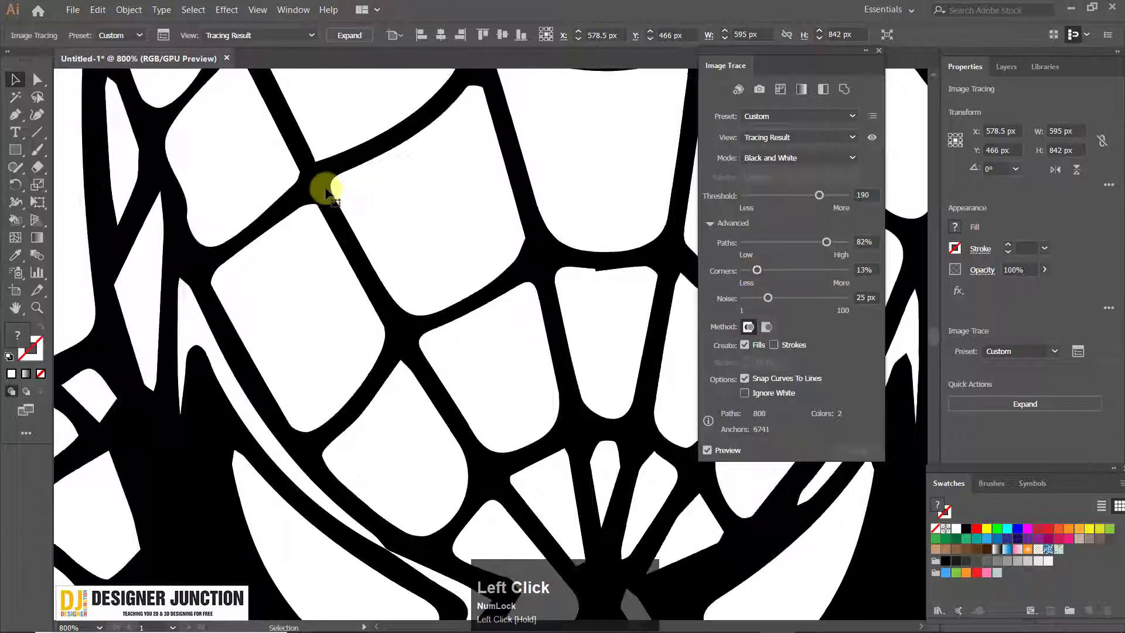
Try Corners at 85% on the traced web lines and settle on 57%, checking how sharp the corners look
{"action": "left_click", "coordinate": [804, 270]}
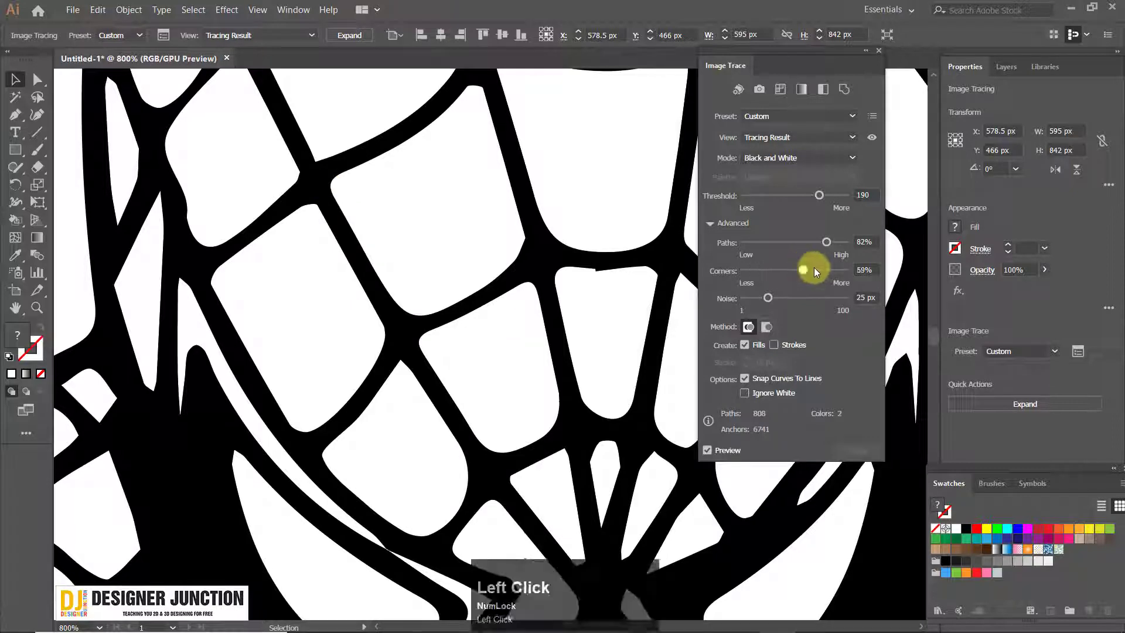
{"action": "scroll", "coordinate": [473, 289], "scroll_direction": "down", "scroll_amount": 4}
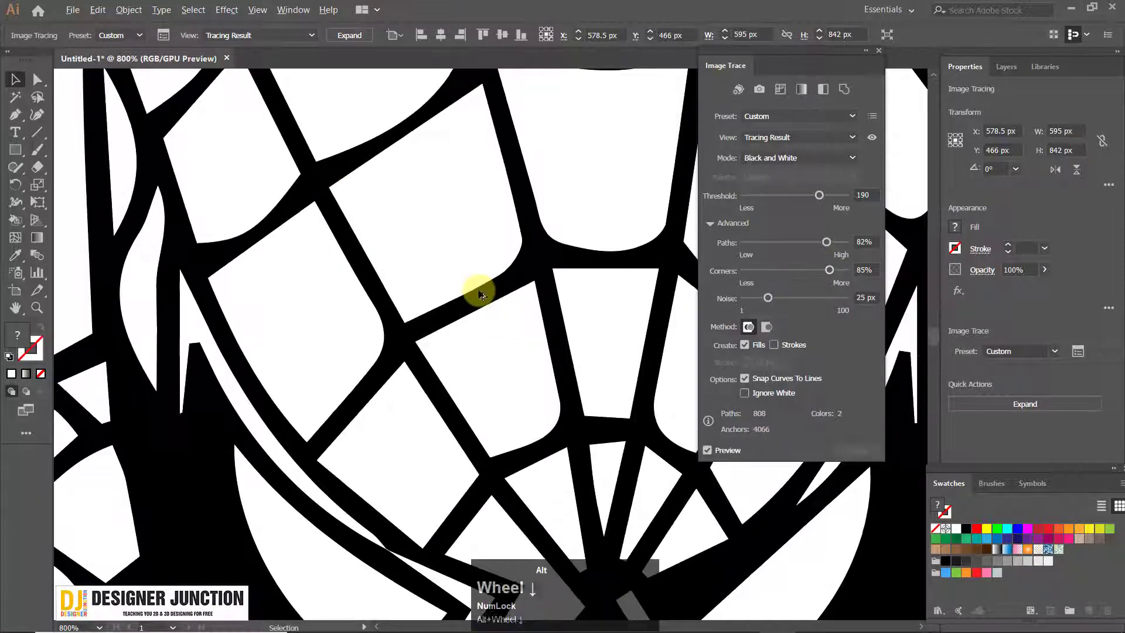
{"action": "scroll", "coordinate": [473, 289], "scroll_direction": "up", "scroll_amount": 3}
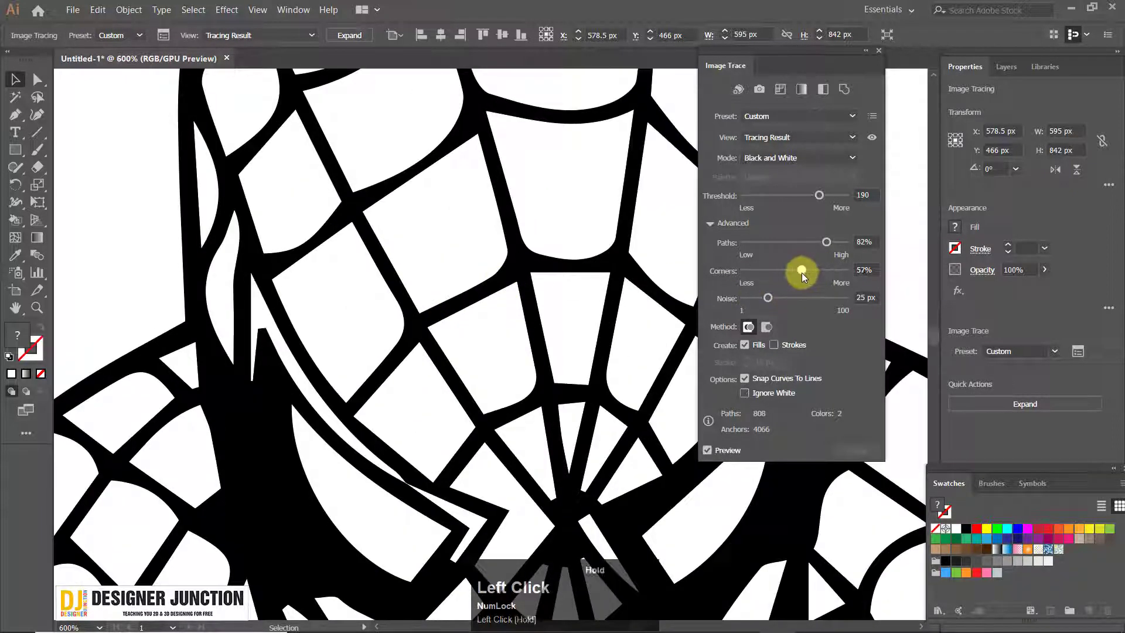
{"action": "scroll", "coordinate": [371, 293], "scroll_direction": "up", "scroll_amount": 3}
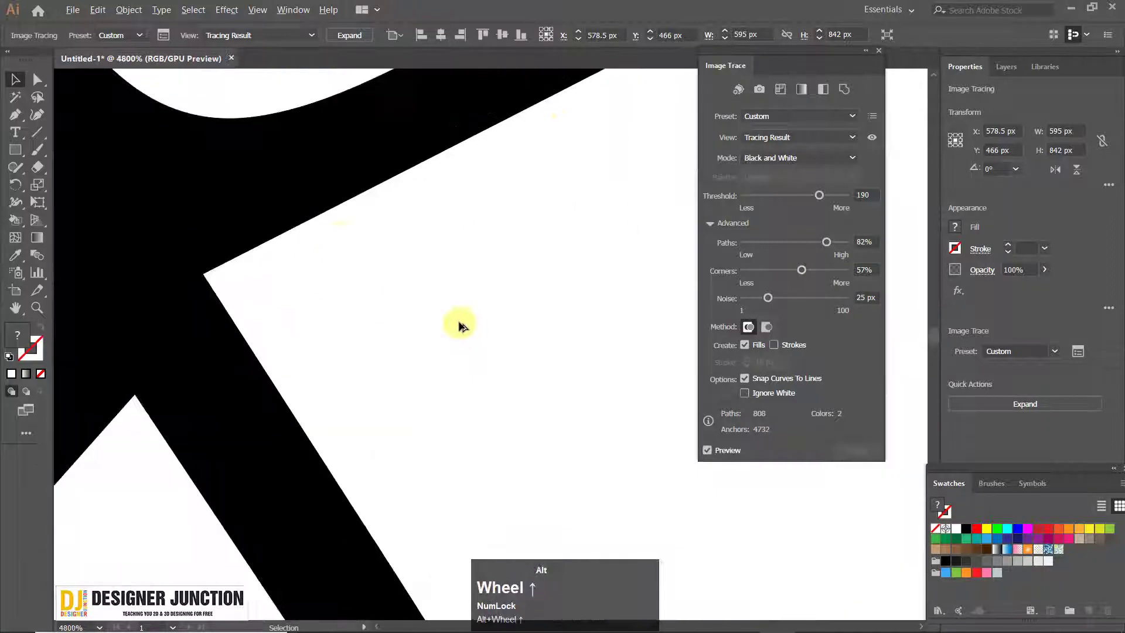
{"action": "scroll", "coordinate": [459, 322], "scroll_direction": "down", "scroll_amount": 2}
{"action": "scroll", "coordinate": [293, 187], "scroll_direction": "down", "scroll_amount": 4}
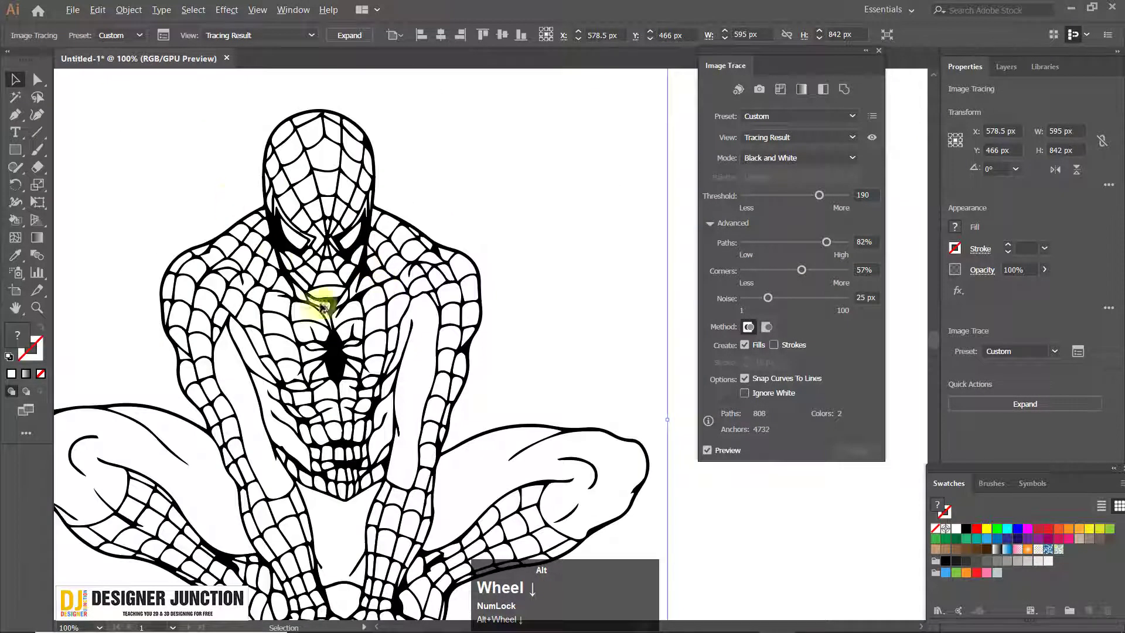
Compare trace Noise values of 8 px and 89 px on the torso's web cells and set Noise to 13 px
{"action": "scroll", "coordinate": [345, 434], "scroll_direction": "up", "scroll_amount": 2}
{"action": "left_click_drag", "start_coordinate": [338, 447], "coordinate": [397, 301]}
{"action": "scroll", "coordinate": [402, 301], "scroll_direction": "down", "scroll_amount": 2}
{"action": "scroll", "coordinate": [554, 305], "scroll_direction": "up", "scroll_amount": 3}
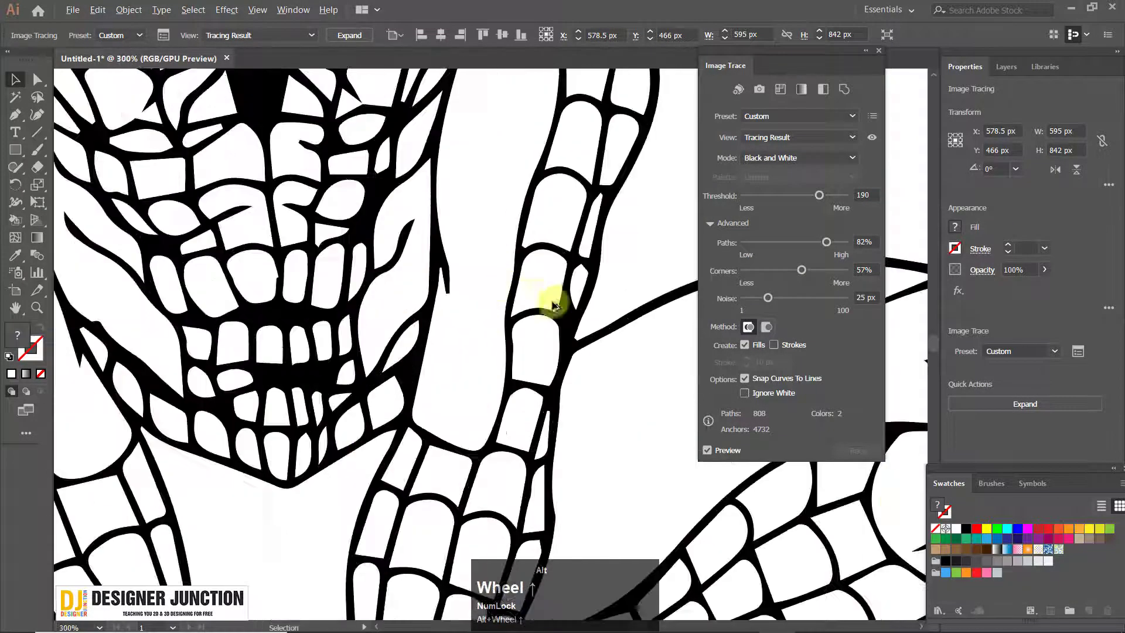
{"action": "left_click_drag", "start_coordinate": [285, 319], "coordinate": [377, 381]}
{"action": "scroll", "coordinate": [378, 378], "scroll_direction": "up", "scroll_amount": 1}
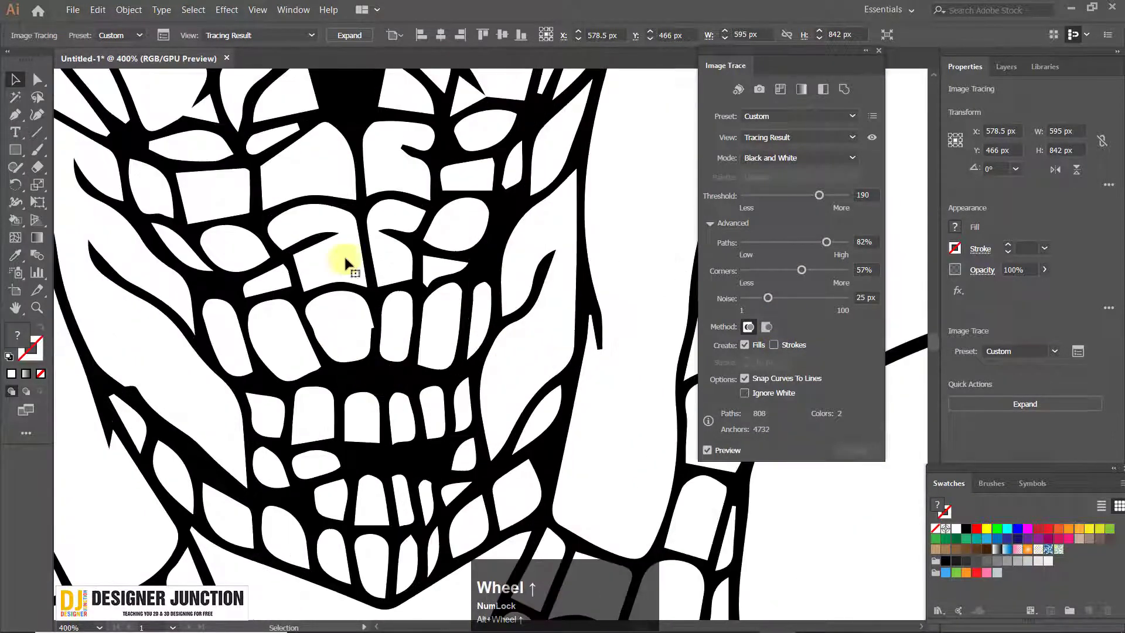
{"action": "left_click_drag", "start_coordinate": [759, 301], "coordinate": [752, 301]}
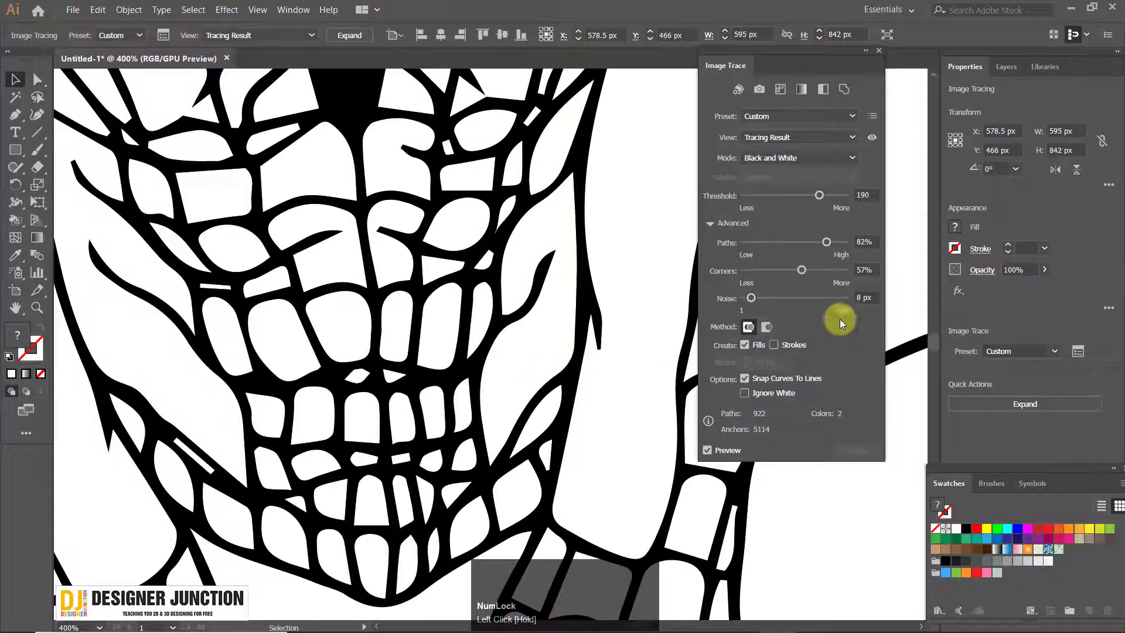
{"action": "left_click", "coordinate": [825, 298]}
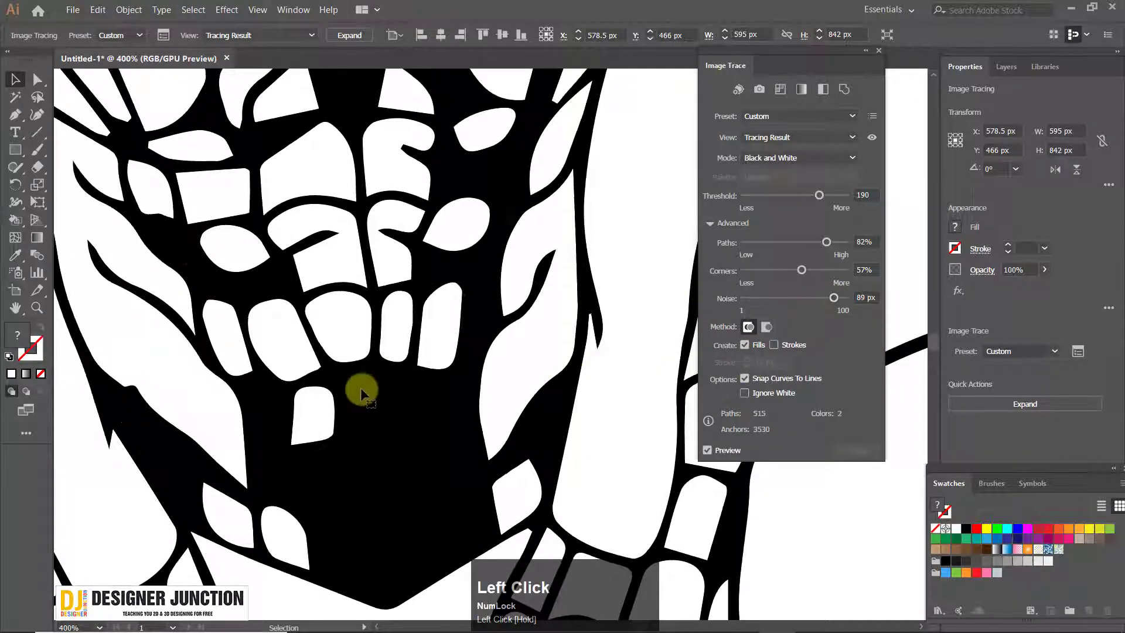
{"action": "scroll", "coordinate": [422, 467], "scroll_direction": "down", "scroll_amount": 3}
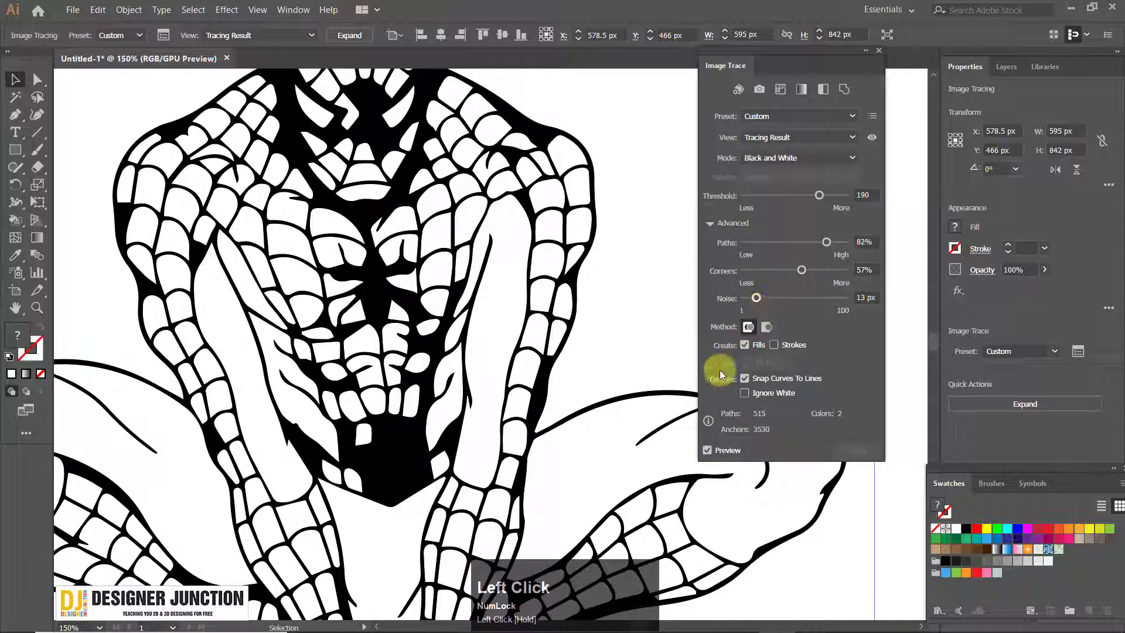
{"action": "scroll", "coordinate": [695, 391], "scroll_direction": "up", "scroll_amount": 1}
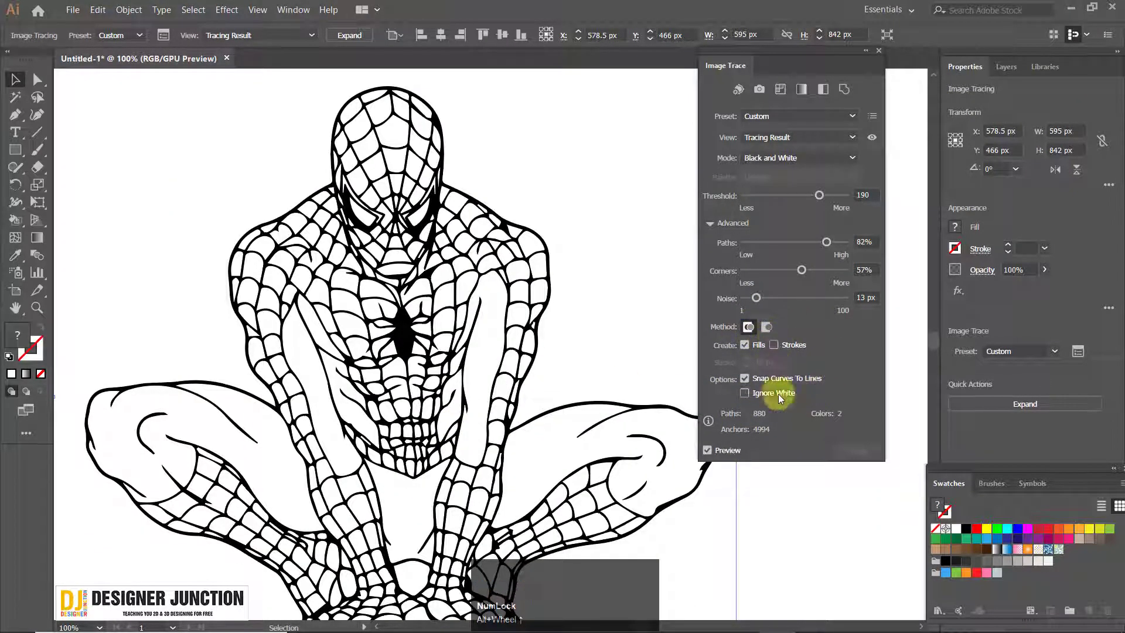
{"action": "scroll", "coordinate": [523, 400], "scroll_direction": "down", "scroll_amount": 1}
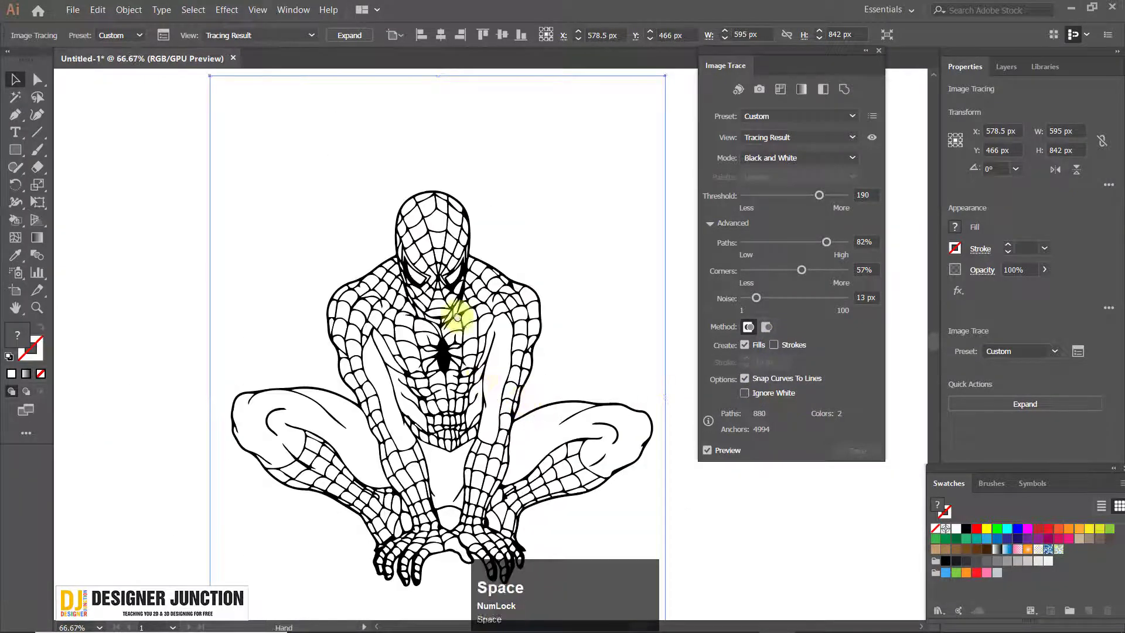
{"action": "left_click_drag", "start_coordinate": [457, 316], "coordinate": [430, 244]}
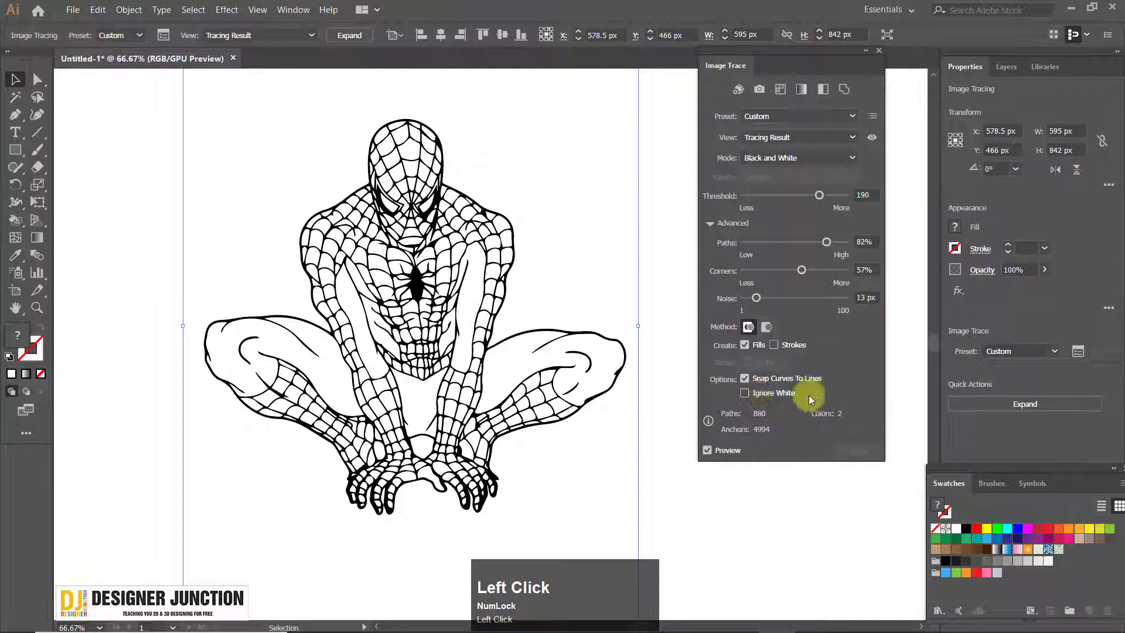
{"action": "left_click", "coordinate": [791, 135]}
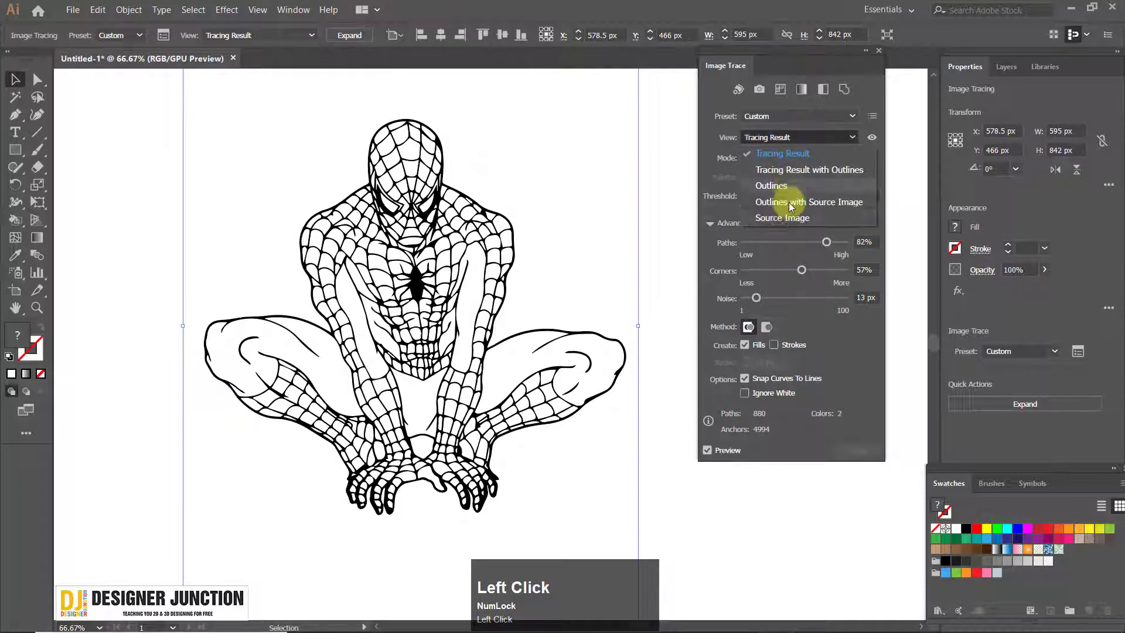
{"action": "left_click", "coordinate": [706, 92]}
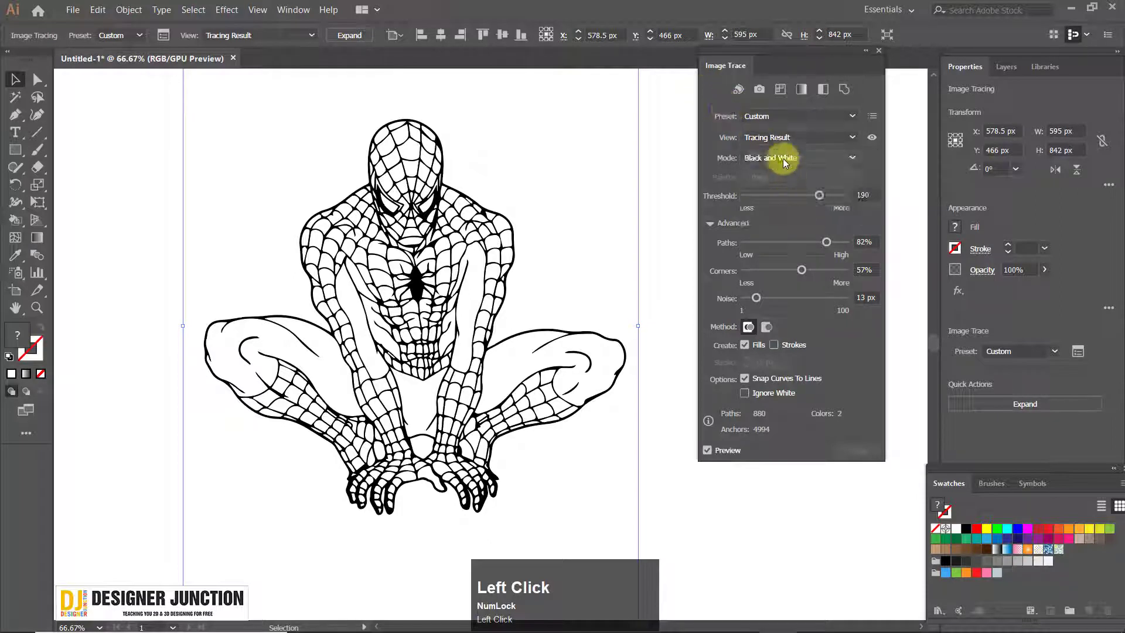
{"action": "left_click", "coordinate": [783, 158]}
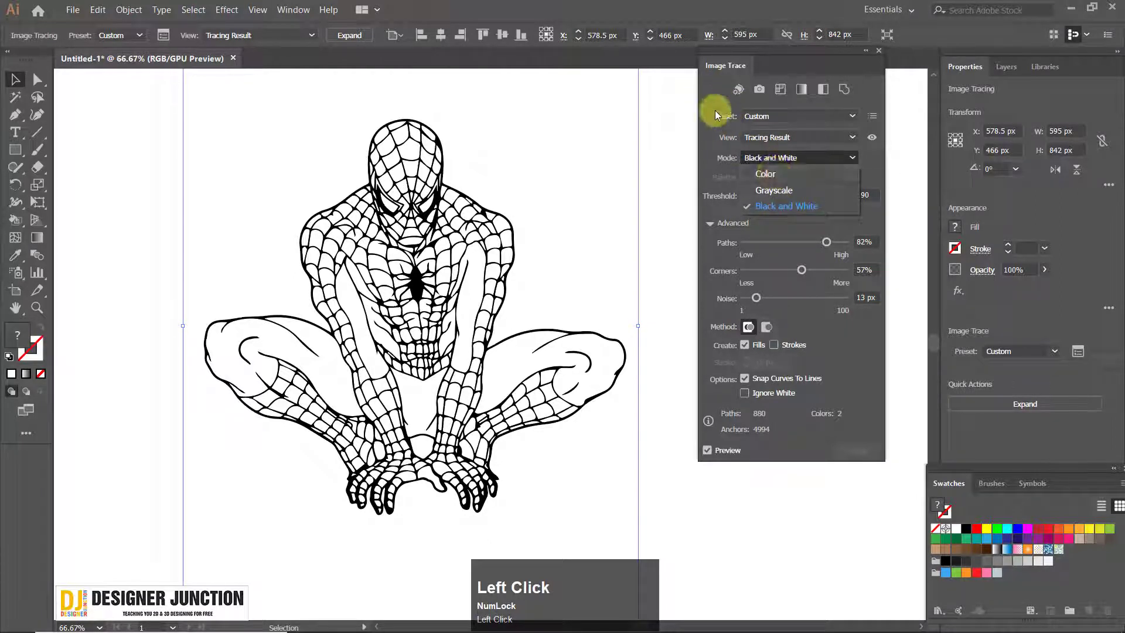
{"action": "left_click", "coordinate": [715, 91]}
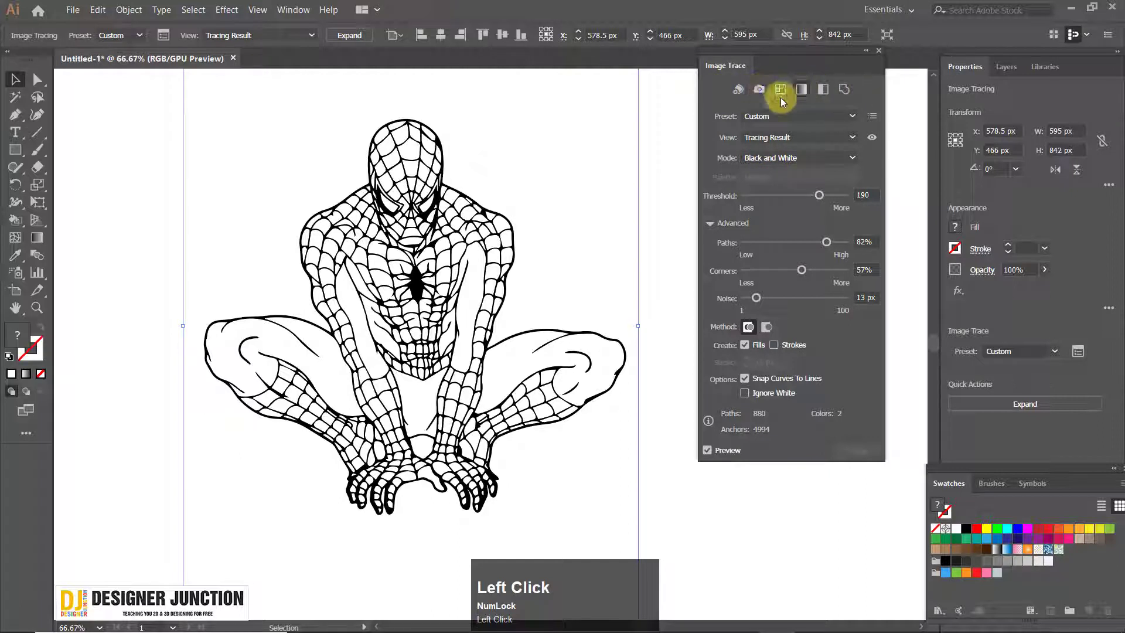
{"action": "left_click", "coordinate": [843, 328]}
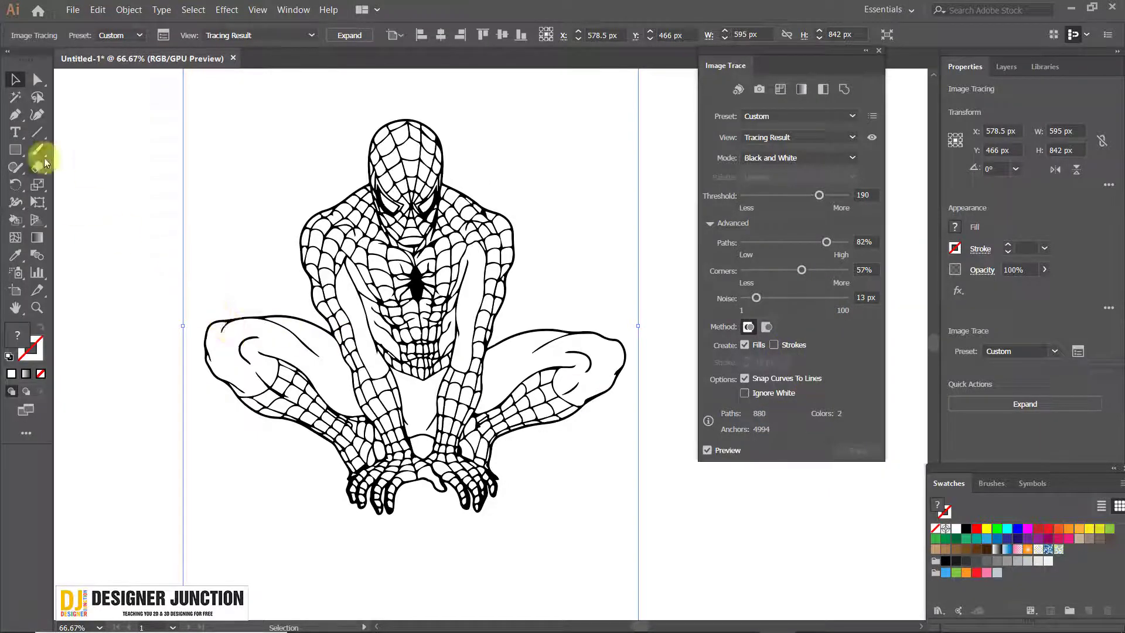
Draw a rectangle about 393 by 215 px overlapping the traced figure's shoulder and fill it with bright green
{"action": "left_click", "coordinate": [16, 150]}
{"action": "scroll", "coordinate": [143, 206], "scroll_direction": "down", "scroll_amount": 1}
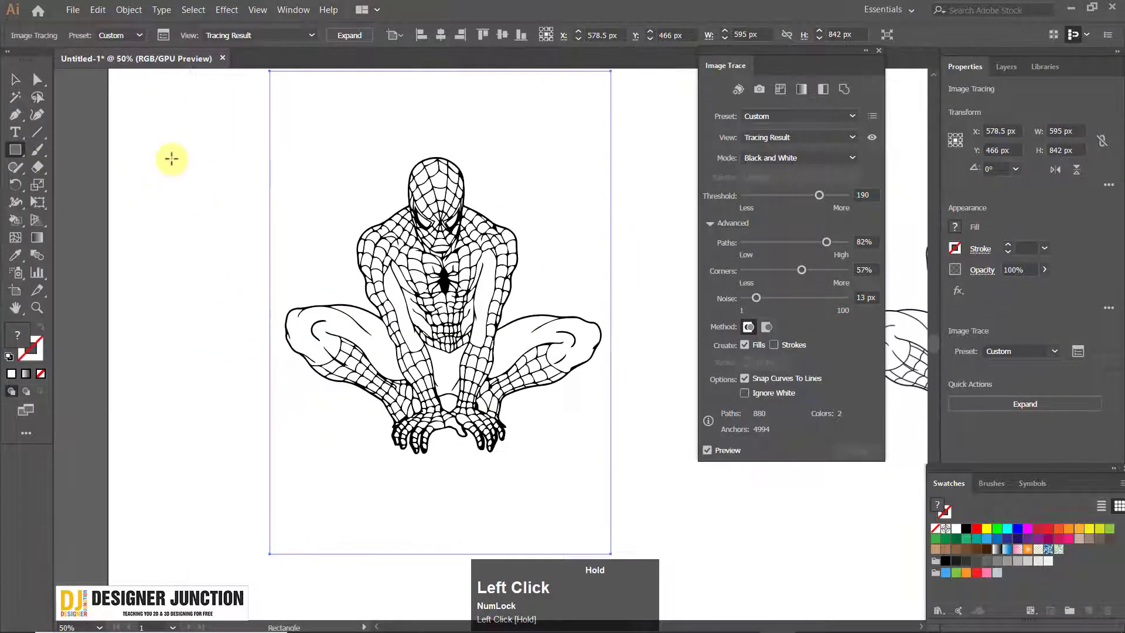
{"action": "left_click_drag", "start_coordinate": [170, 149], "coordinate": [397, 271]}
{"action": "left_click", "coordinate": [15, 79]}
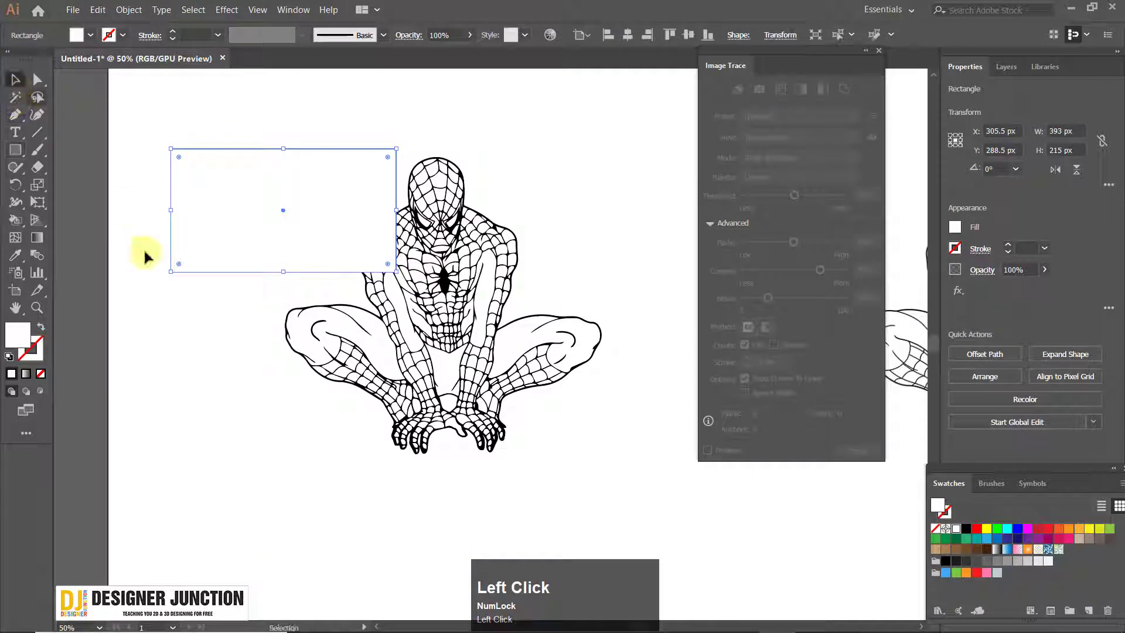
{"action": "left_click", "coordinate": [17, 335]}
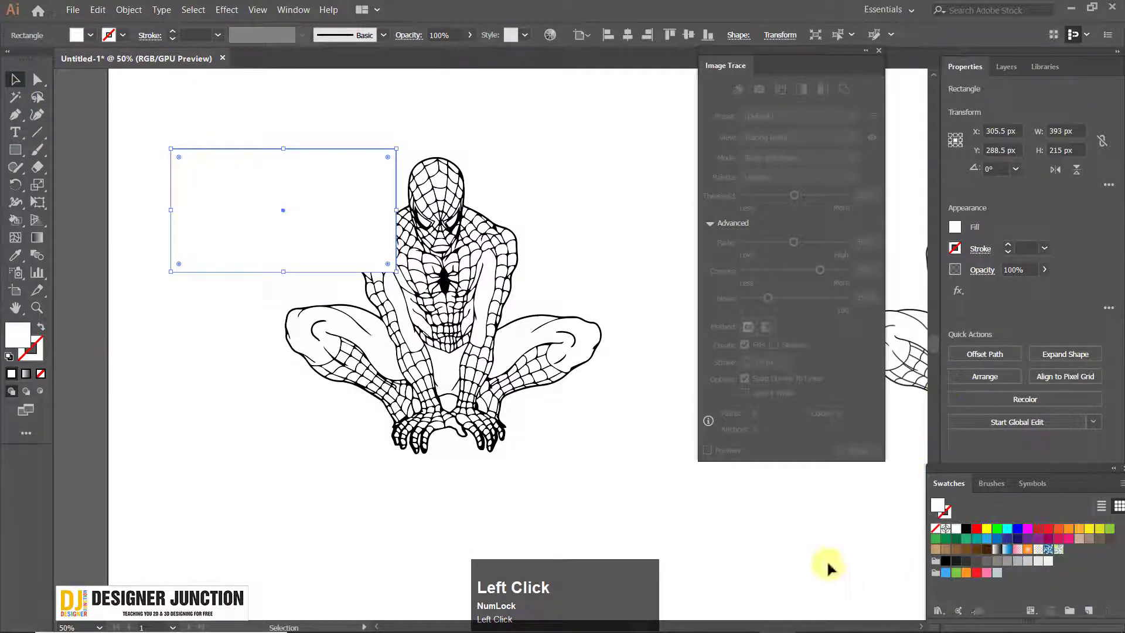
{"action": "left_click", "coordinate": [999, 525]}
{"action": "left_click", "coordinate": [125, 426]}
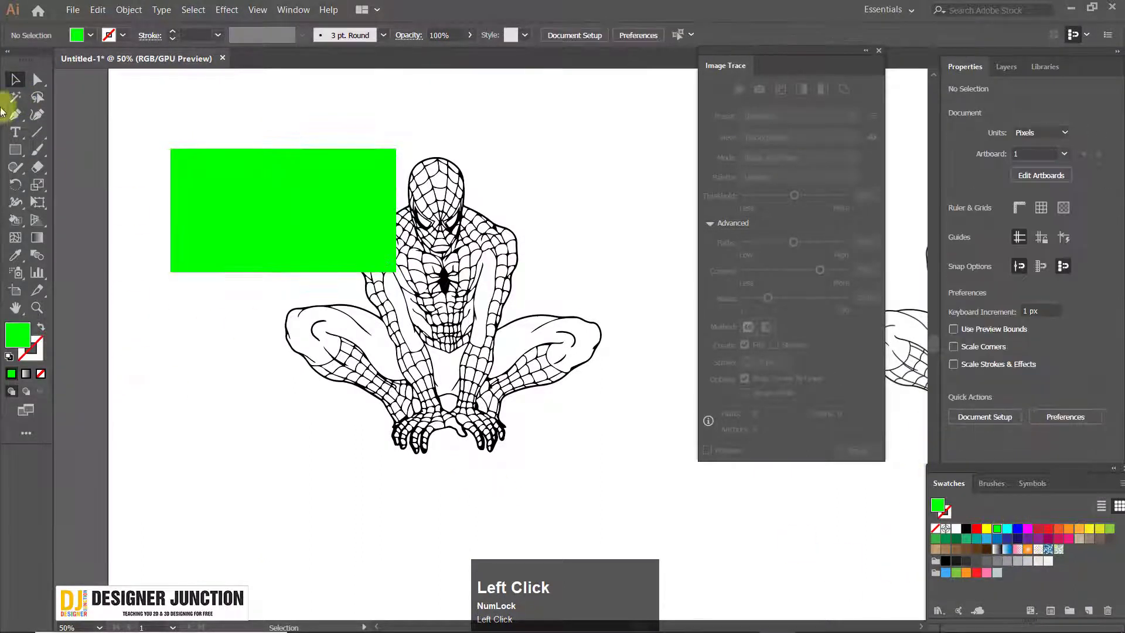
Move the green rectangle down beside the figure's arm and arrange it behind the traced drawing
{"action": "left_click_drag", "start_coordinate": [288, 258], "coordinate": [290, 334]}
{"action": "right_click", "coordinate": [296, 280]}
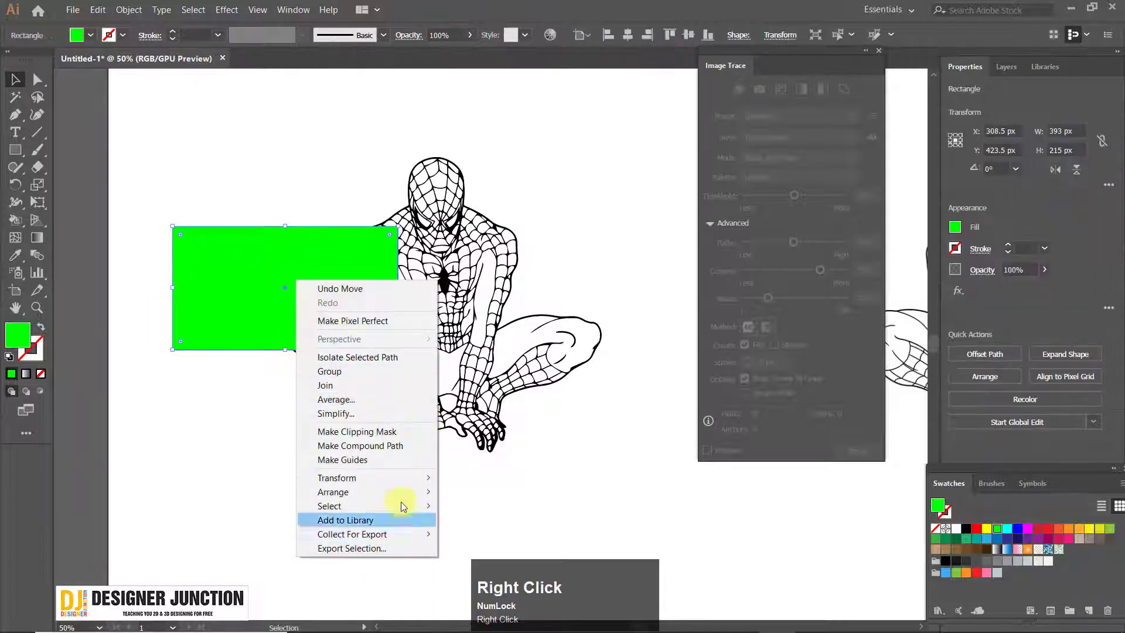
{"action": "mouse_move", "coordinate": [412, 491]}
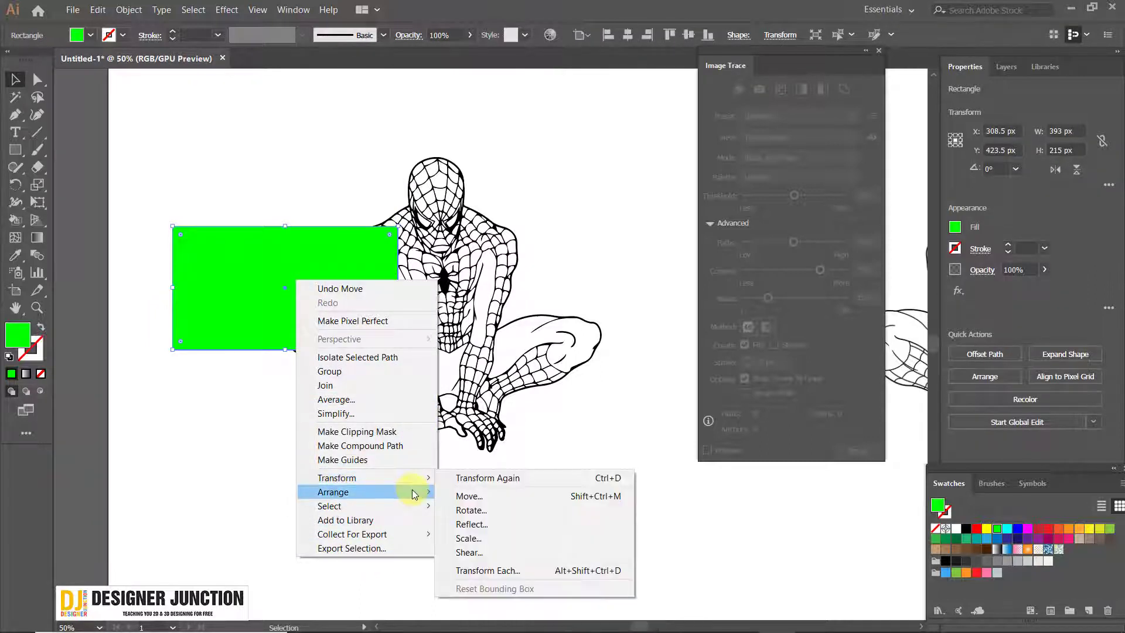
{"action": "left_click", "coordinate": [508, 521]}
Turn on Ignore White for the traced drawing and inspect the web cells over the green rectangle
{"action": "left_click", "coordinate": [356, 324]}
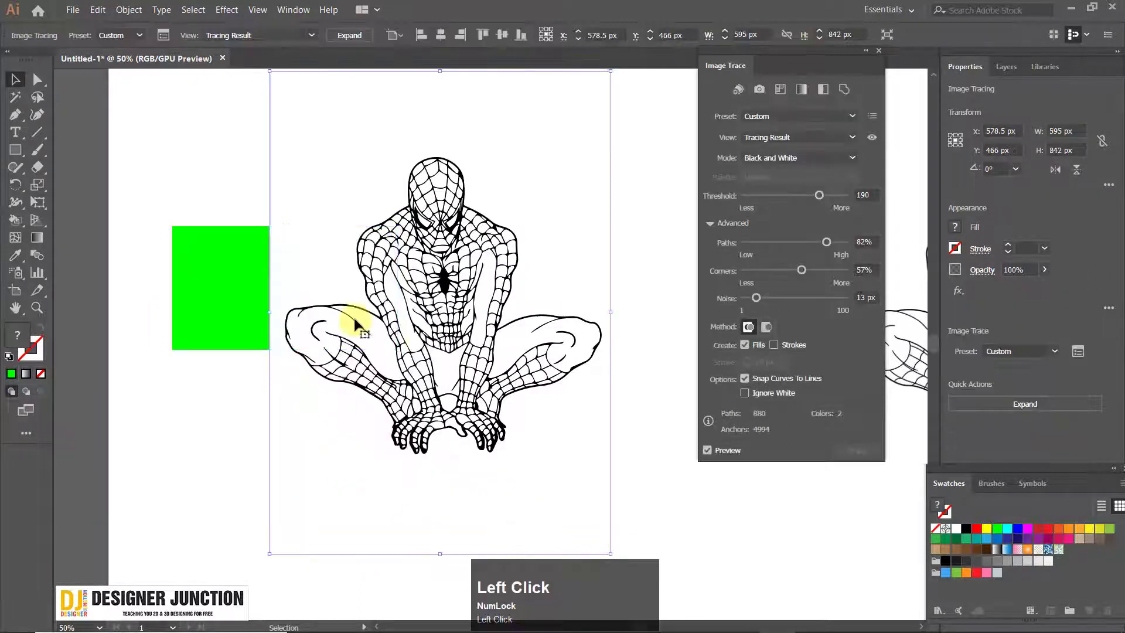
{"action": "left_click", "coordinate": [177, 143]}
{"action": "left_click", "coordinate": [301, 327]}
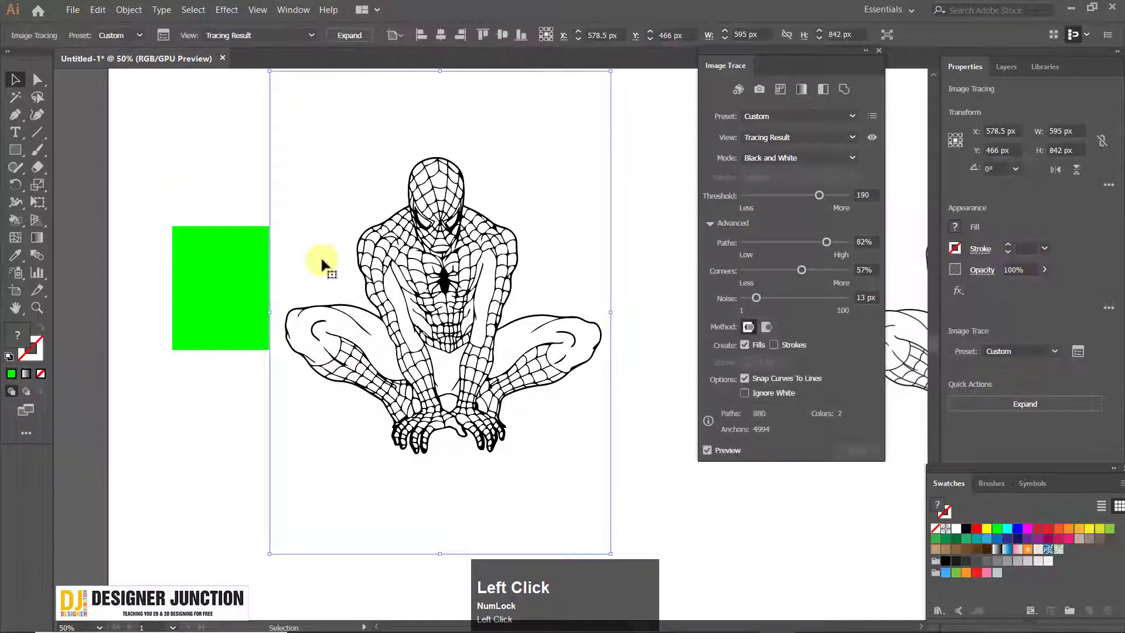
{"action": "left_click_drag", "start_coordinate": [404, 218], "coordinate": [372, 244]}
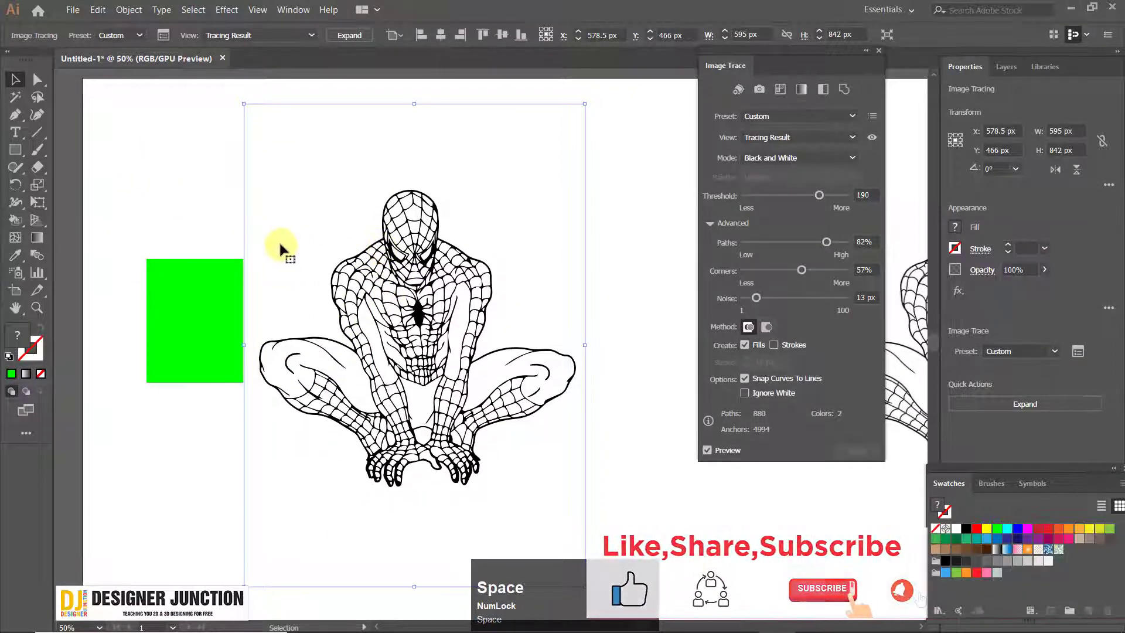
{"action": "left_click", "coordinate": [748, 394]}
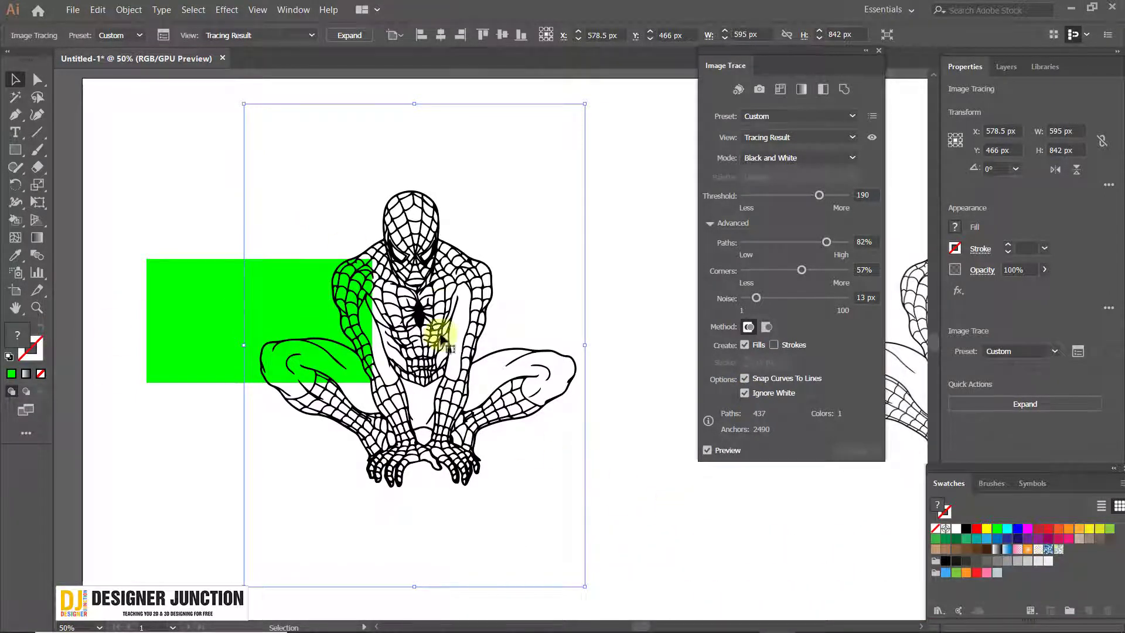
{"action": "scroll", "coordinate": [361, 304], "scroll_direction": "up", "scroll_amount": 5, "text": "alt"}
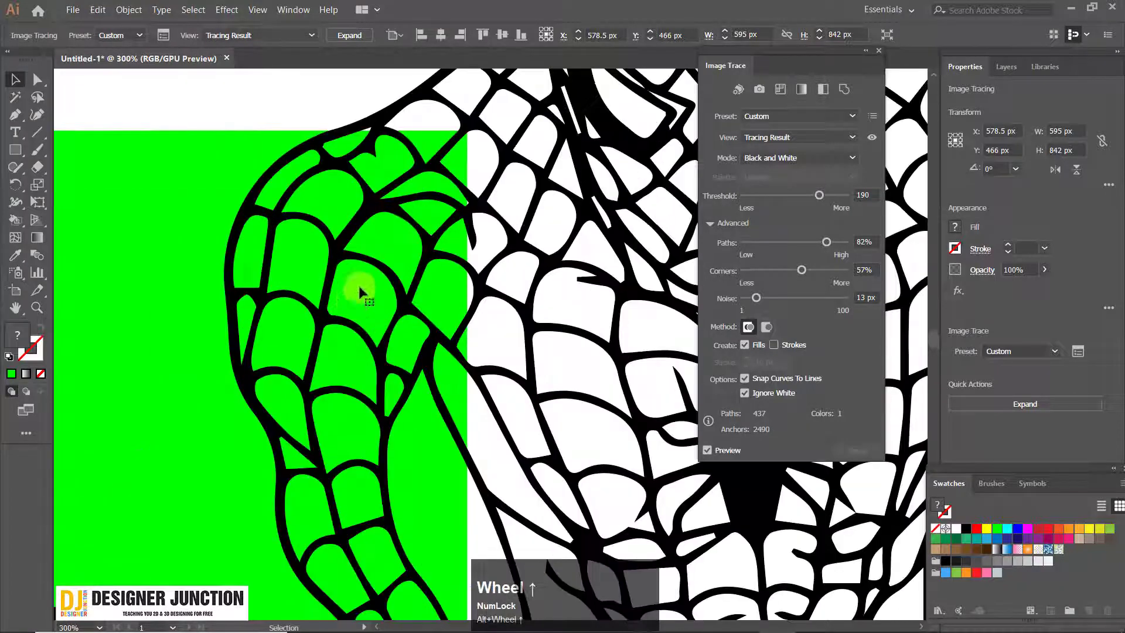
{"action": "scroll", "coordinate": [402, 314], "scroll_direction": "down", "scroll_amount": 5, "text": "alt"}
{"action": "left_click", "coordinate": [459, 306]}
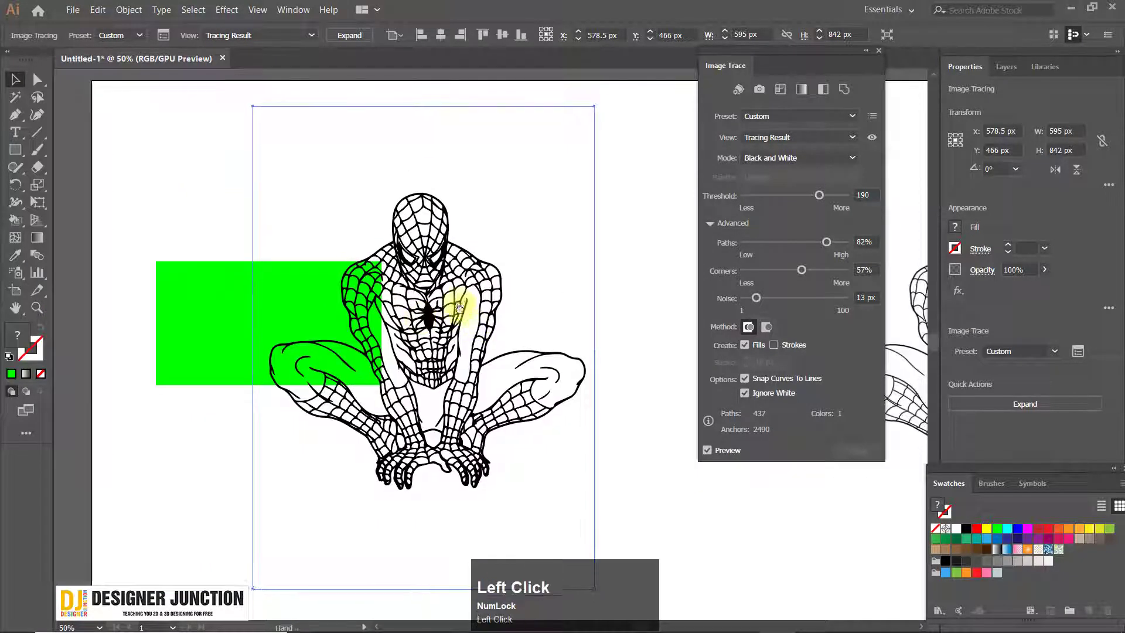
{"action": "scroll", "coordinate": [366, 287], "scroll_direction": "up", "scroll_amount": 2, "text": "alt"}
{"action": "scroll", "coordinate": [417, 311], "scroll_direction": "down", "scroll_amount": 1, "text": "alt"}
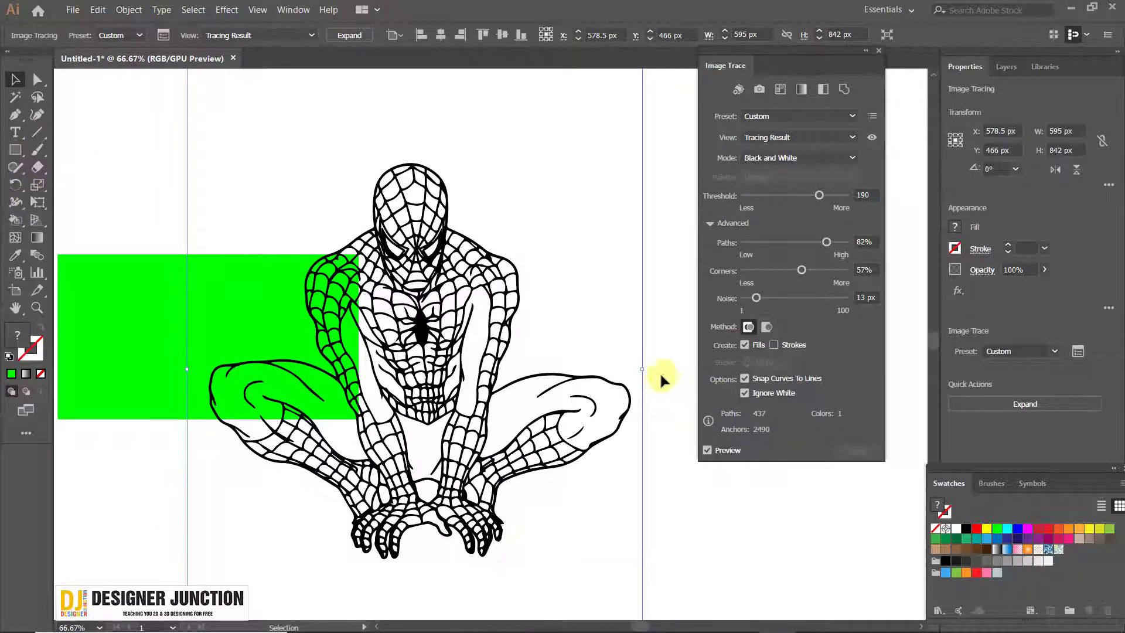
Turn off Ignore White for the traced drawing and close the Image Trace settings
{"action": "left_click", "coordinate": [745, 392]}
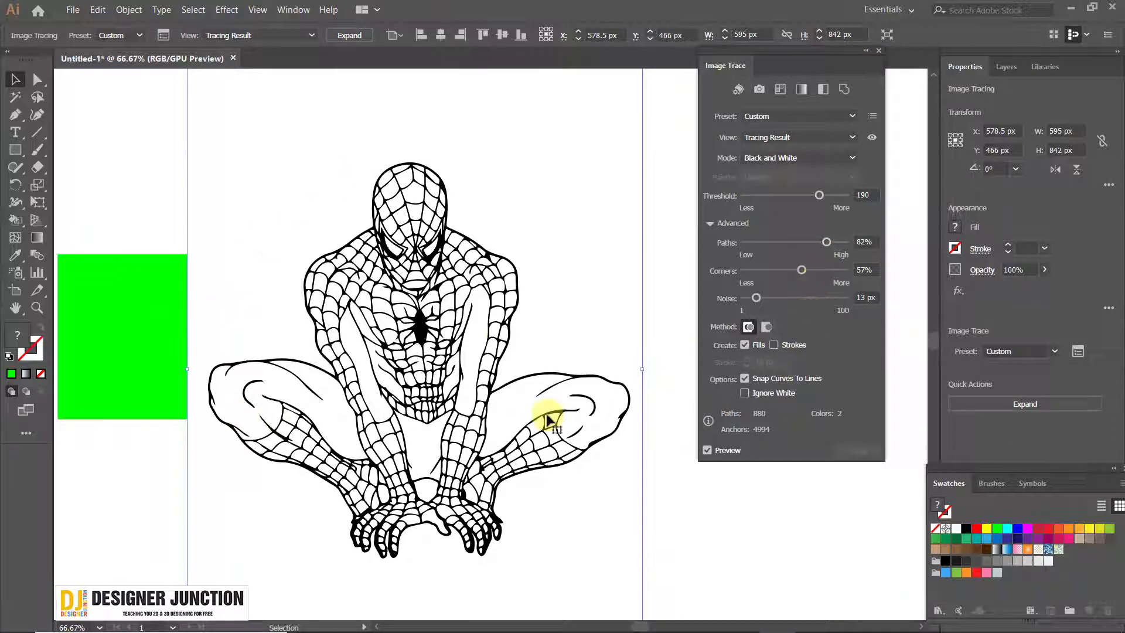
{"action": "scroll", "coordinate": [432, 381], "scroll_direction": "up", "scroll_amount": 3}
{"action": "scroll", "coordinate": [527, 290], "scroll_direction": "down", "scroll_amount": 1}
{"action": "scroll", "coordinate": [584, 242], "scroll_direction": "down", "scroll_amount": 3}
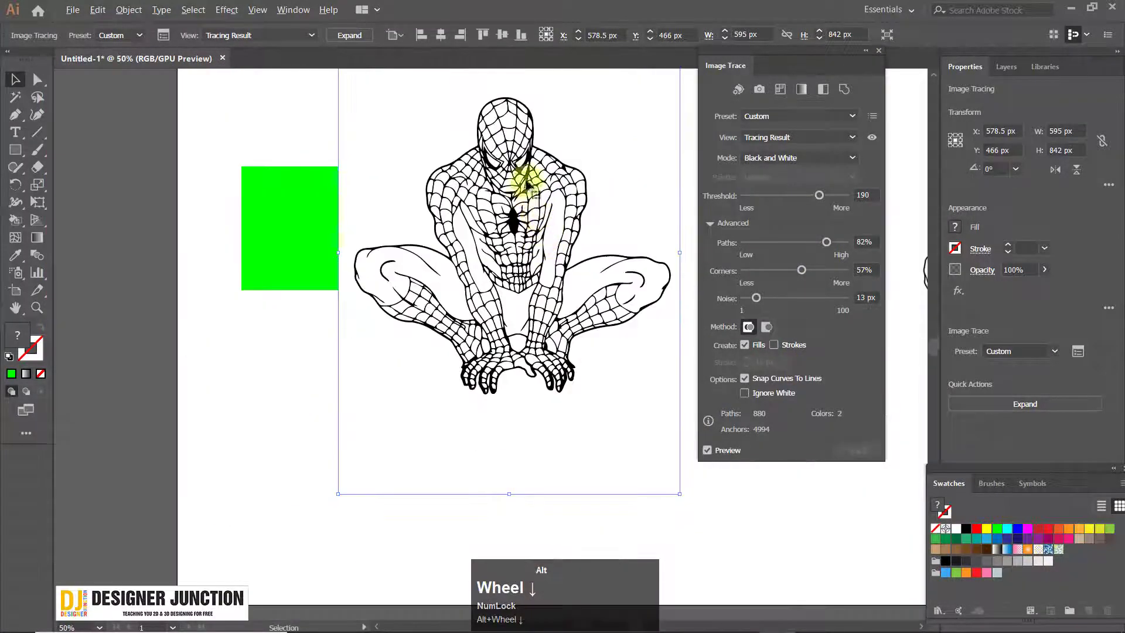
{"action": "left_click", "coordinate": [514, 251]}
{"action": "scroll", "coordinate": [515, 252], "scroll_direction": "up", "scroll_amount": 1}
{"action": "left_click", "coordinate": [410, 205]}
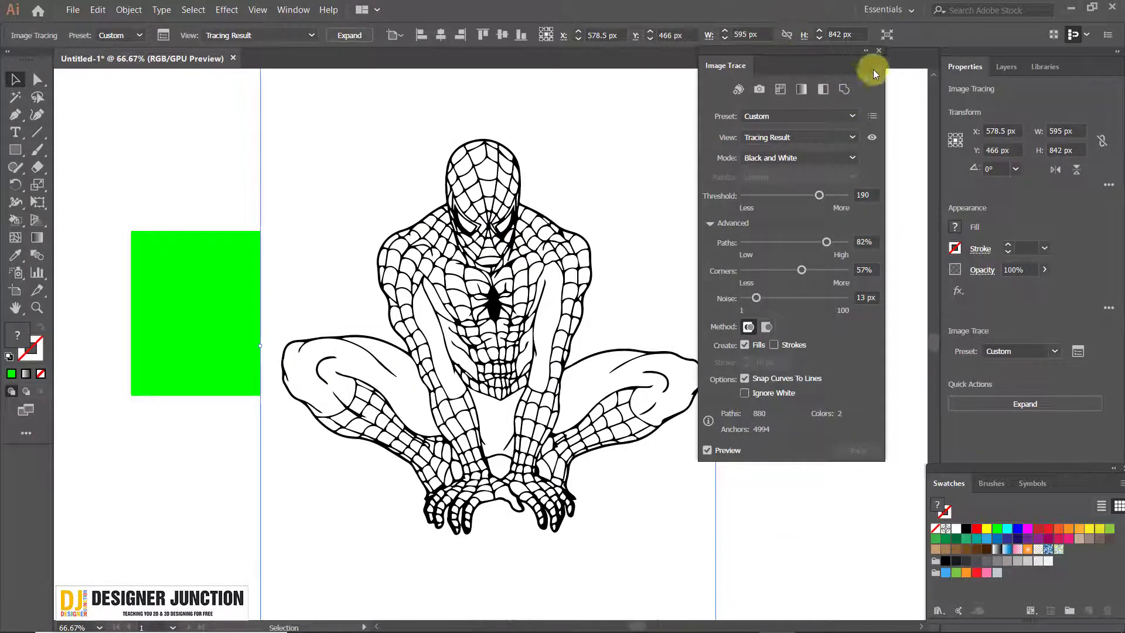
{"action": "left_click", "coordinate": [887, 35]}
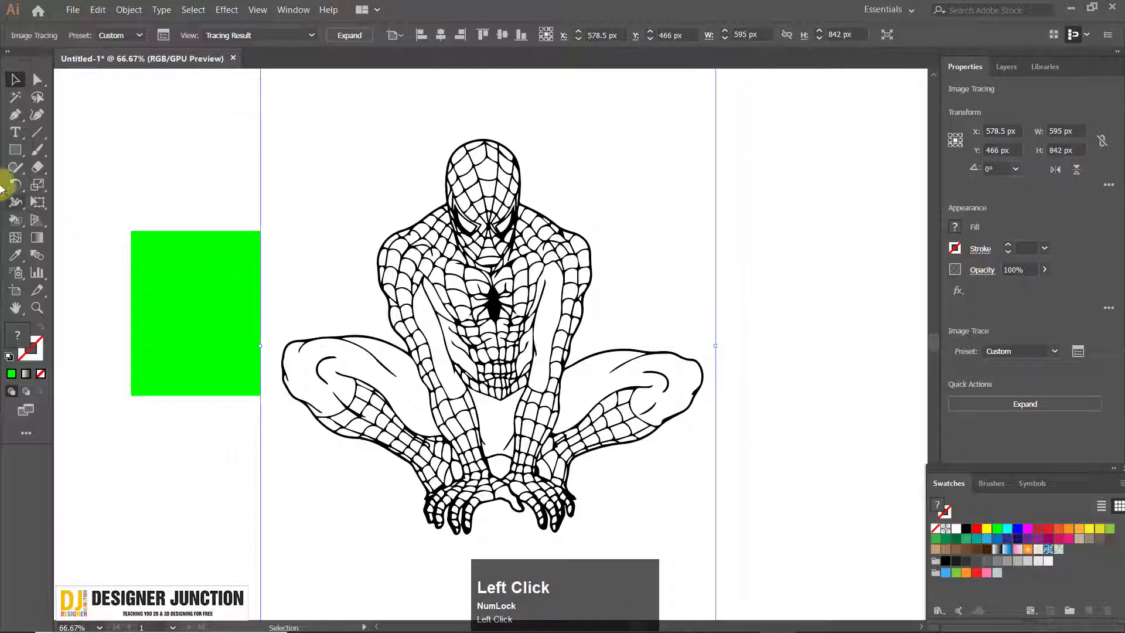
Try to remove the white areas of the unexpanded tracing with the Magic Wand, undoing each deletion
{"action": "left_click", "coordinate": [101, 158]}
{"action": "left_click", "coordinate": [296, 261]}
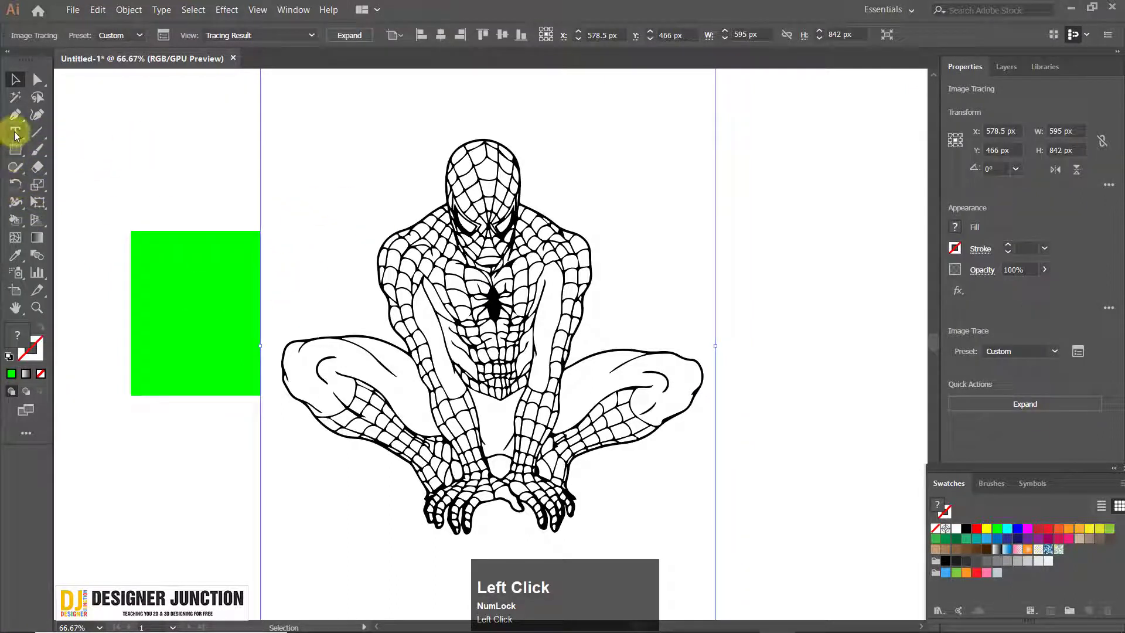
{"action": "left_click", "coordinate": [15, 98]}
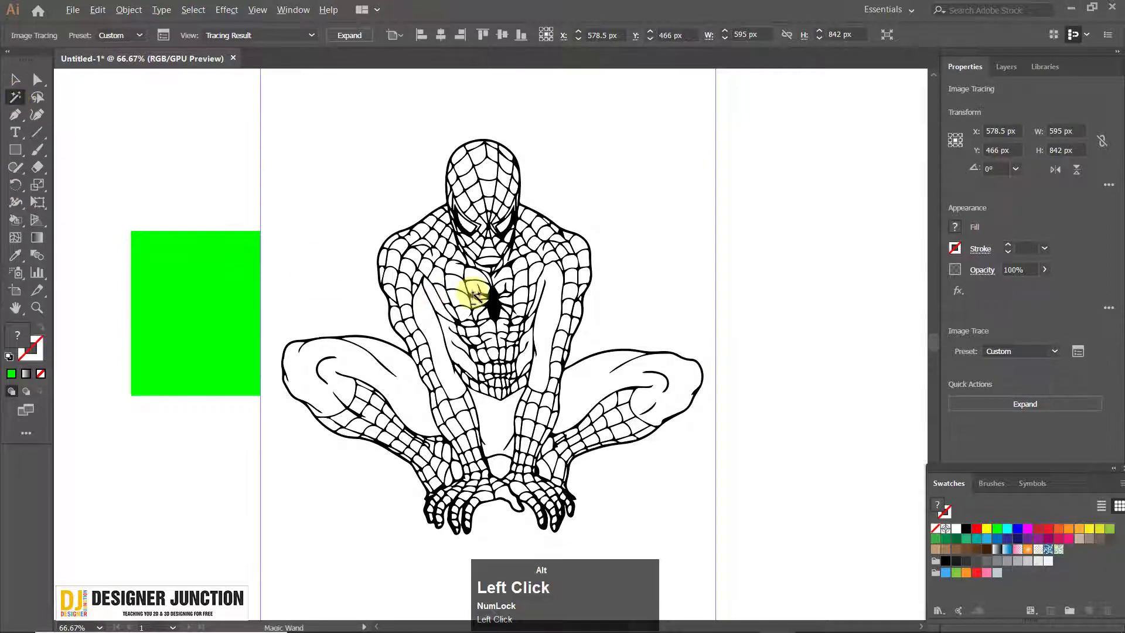
{"action": "scroll", "coordinate": [465, 289], "scroll_direction": "down", "scroll_amount": 1}
{"action": "key", "text": "Delete"}
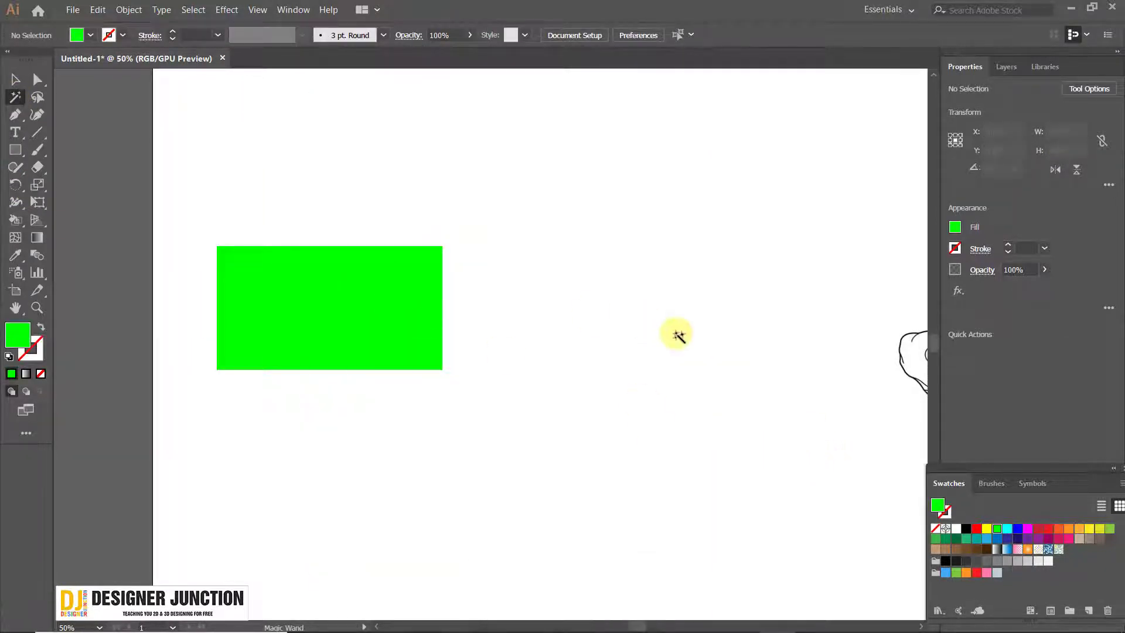
{"action": "key", "text": "ctrl+z"}
{"action": "left_click", "coordinate": [786, 359]}
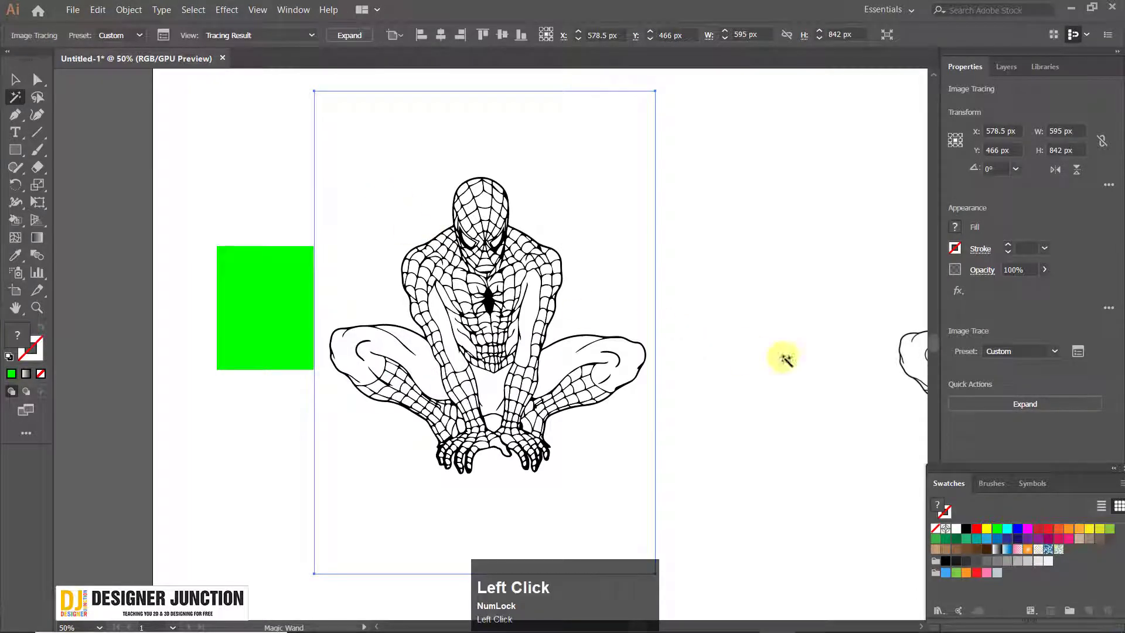
{"action": "key", "text": "Delete"}
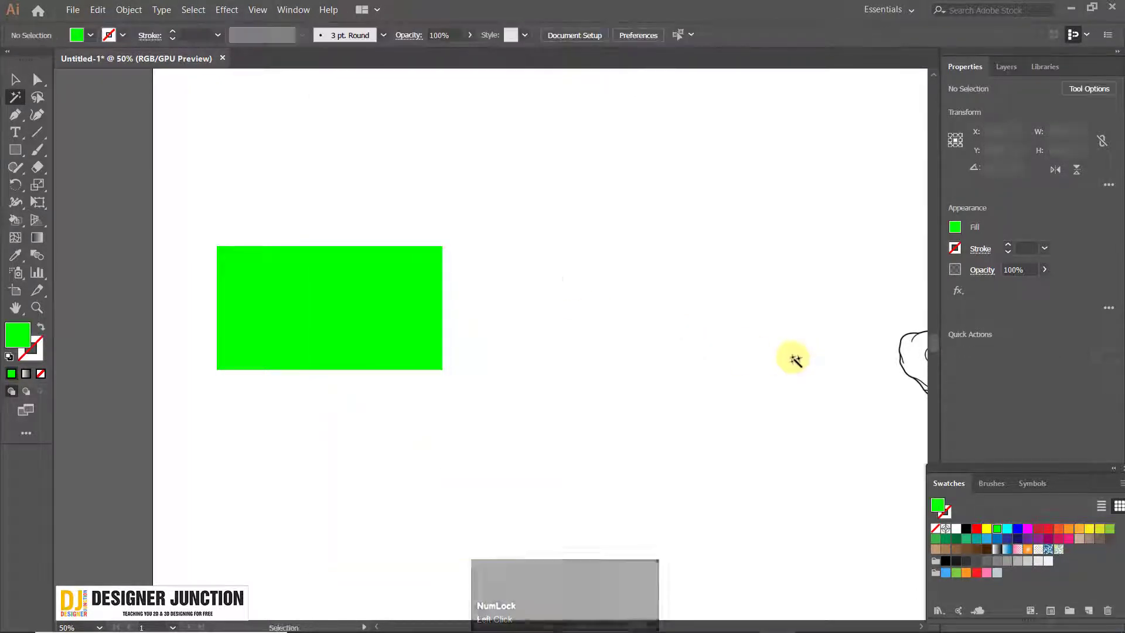
{"action": "key", "text": "ctrl+z"}
Expand the Spider-Man tracing into editable paths and deselect it
{"action": "left_click", "coordinate": [15, 85]}
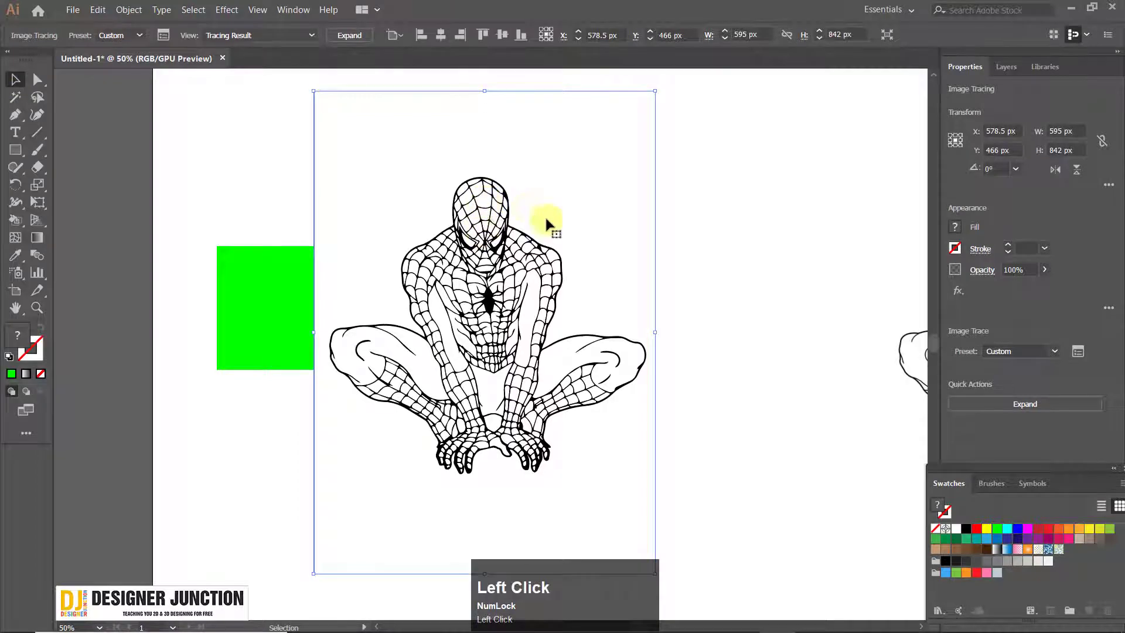
{"action": "left_click", "coordinate": [349, 38]}
{"action": "scroll", "coordinate": [426, 292], "scroll_direction": "up", "scroll_amount": 4}
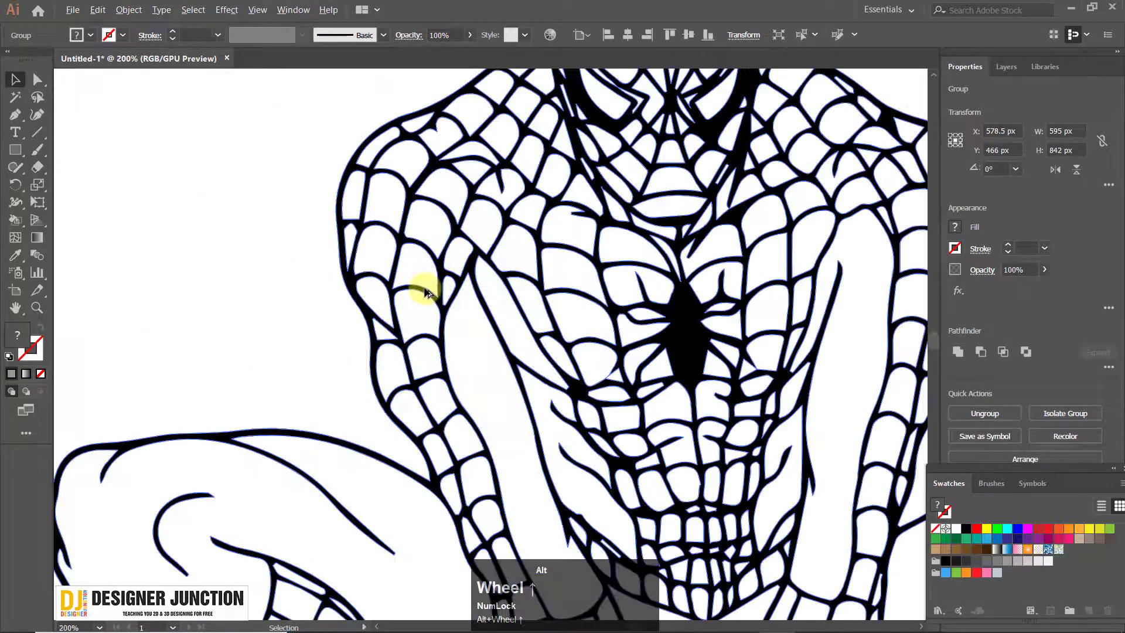
{"action": "scroll", "coordinate": [426, 292], "scroll_direction": "down", "scroll_amount": 4}
{"action": "left_click", "coordinate": [706, 263]}
{"action": "left_click", "coordinate": [521, 282]}
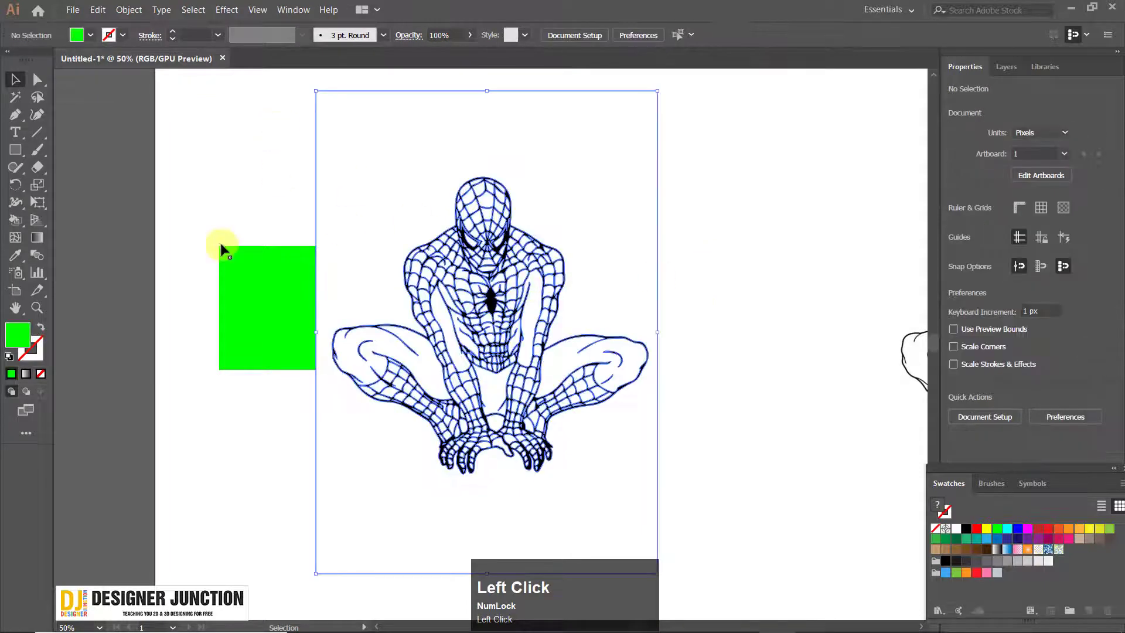
Select all white shapes of the expanded drawing with the Magic Wand and delete them
{"action": "left_click", "coordinate": [16, 97]}
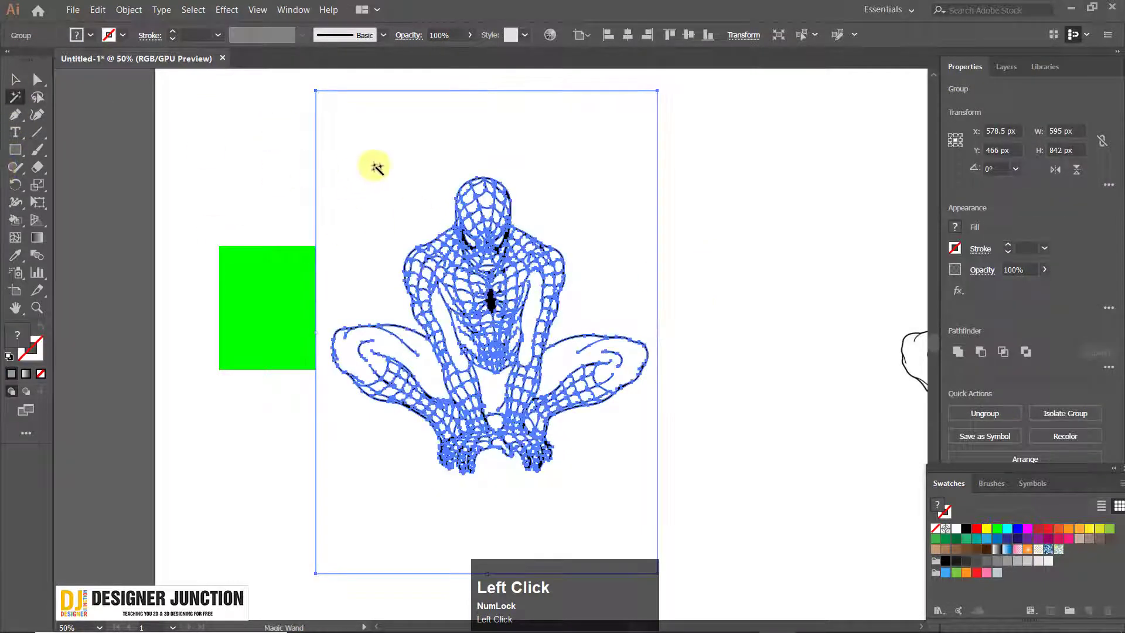
{"action": "left_click", "coordinate": [576, 354]}
{"action": "key", "text": "ctrl+z"}
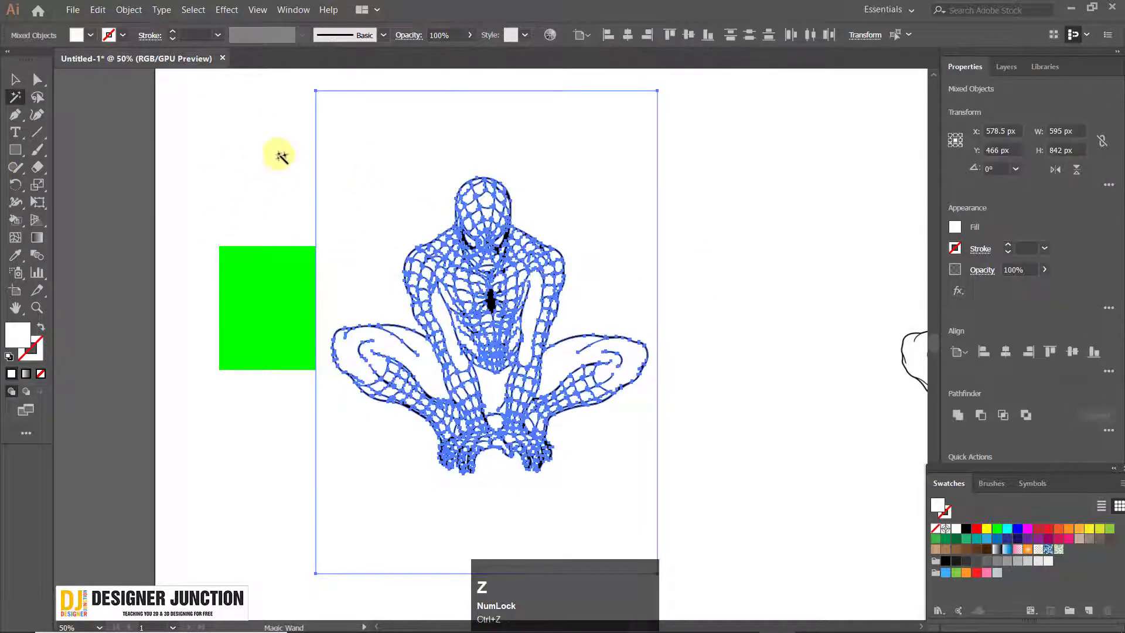
{"action": "left_click", "coordinate": [276, 175]}
{"action": "left_click", "coordinate": [381, 187]}
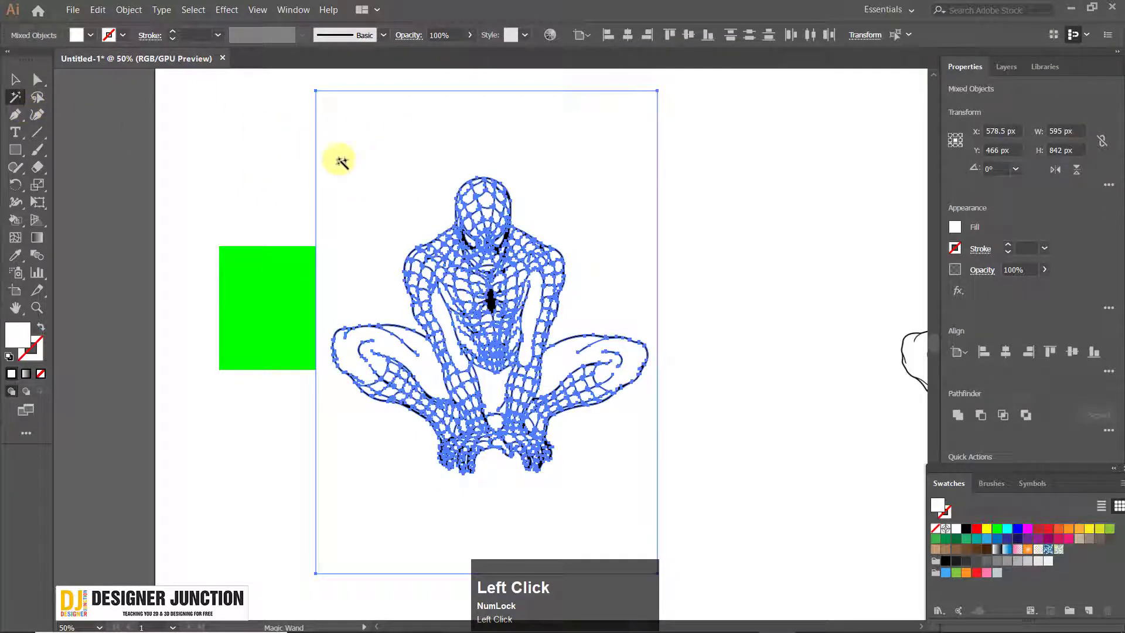
{"action": "key", "text": "Delete"}
{"action": "scroll", "coordinate": [484, 259], "scroll_direction": "down", "scroll_amount": 3, "text": "alt"}
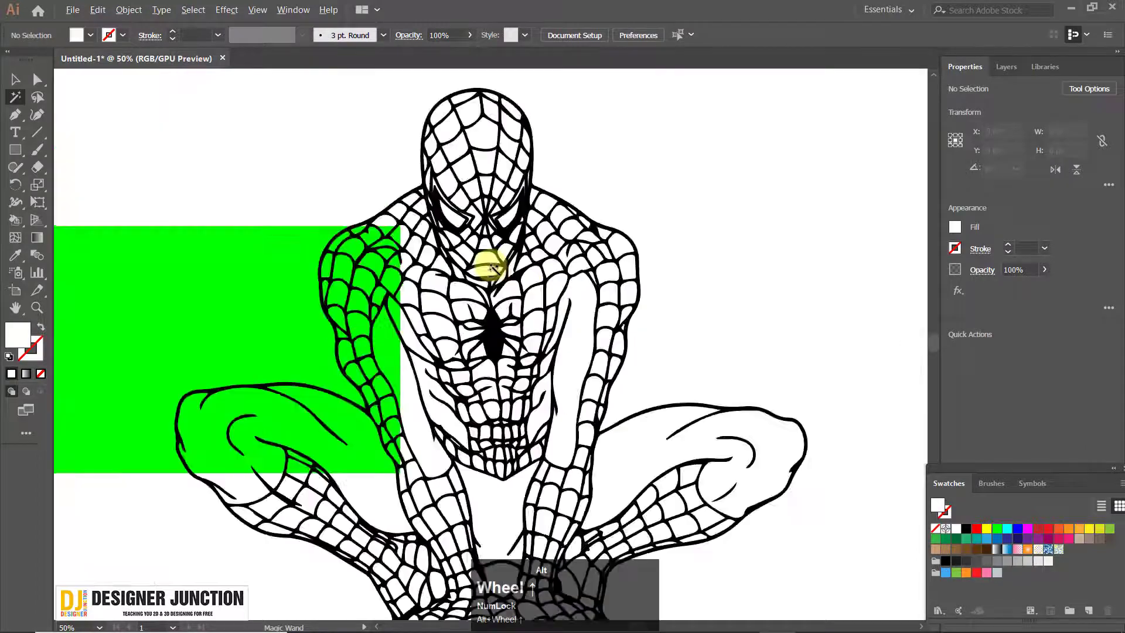
{"action": "scroll", "coordinate": [346, 304], "scroll_direction": "down", "scroll_amount": 5, "text": "alt"}
{"action": "scroll", "coordinate": [391, 320], "scroll_direction": "up", "scroll_amount": 3, "text": "alt"}
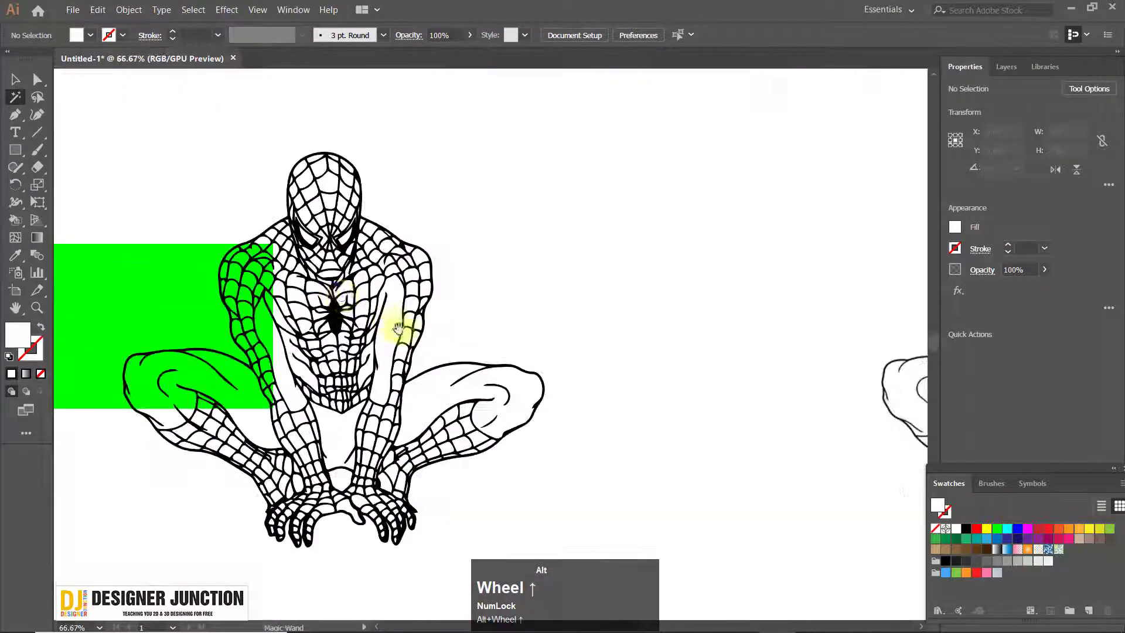
{"action": "left_click_drag", "start_coordinate": [401, 328], "coordinate": [389, 302]}
{"action": "scroll", "coordinate": [317, 304], "scroll_direction": "down", "scroll_amount": 1, "text": "alt"}
Scale down the linked original image, place it outside the artboard's upper right corner and deselect it
{"action": "left_click", "coordinate": [17, 113]}
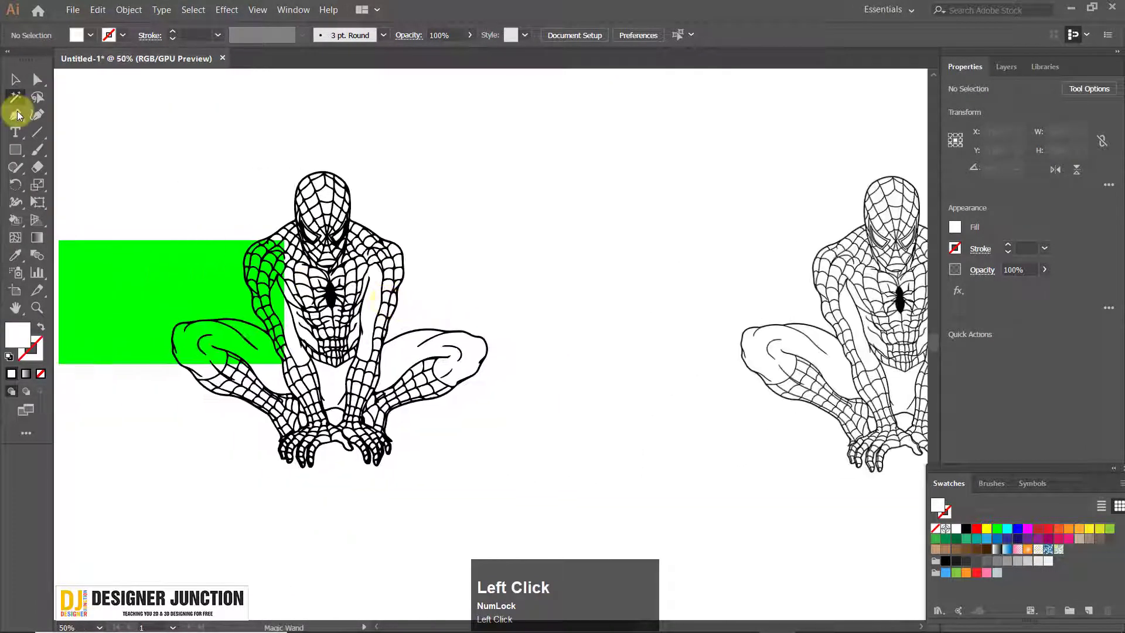
{"action": "left_click", "coordinate": [11, 81]}
{"action": "scroll", "coordinate": [461, 283], "scroll_direction": "down", "scroll_amount": 2}
{"action": "left_click_drag", "start_coordinate": [713, 284], "coordinate": [351, 303]}
{"action": "left_click_drag", "start_coordinate": [380, 270], "coordinate": [450, 255]}
{"action": "left_click_drag", "start_coordinate": [365, 249], "coordinate": [666, 308]}
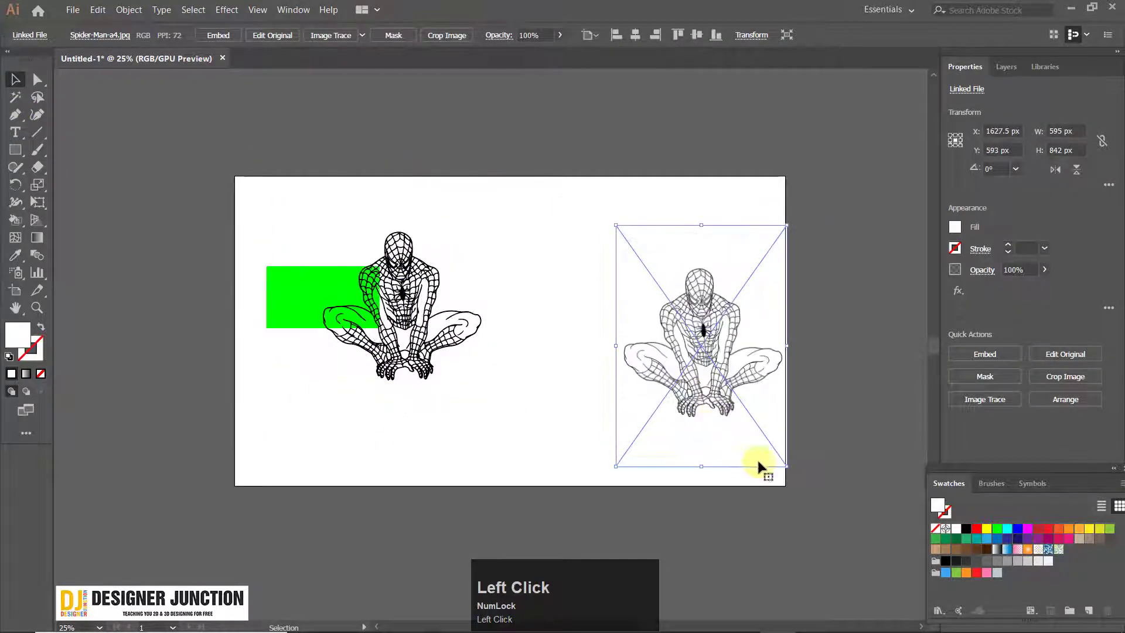
{"action": "left_click_drag", "start_coordinate": [787, 469], "coordinate": [690, 340]}
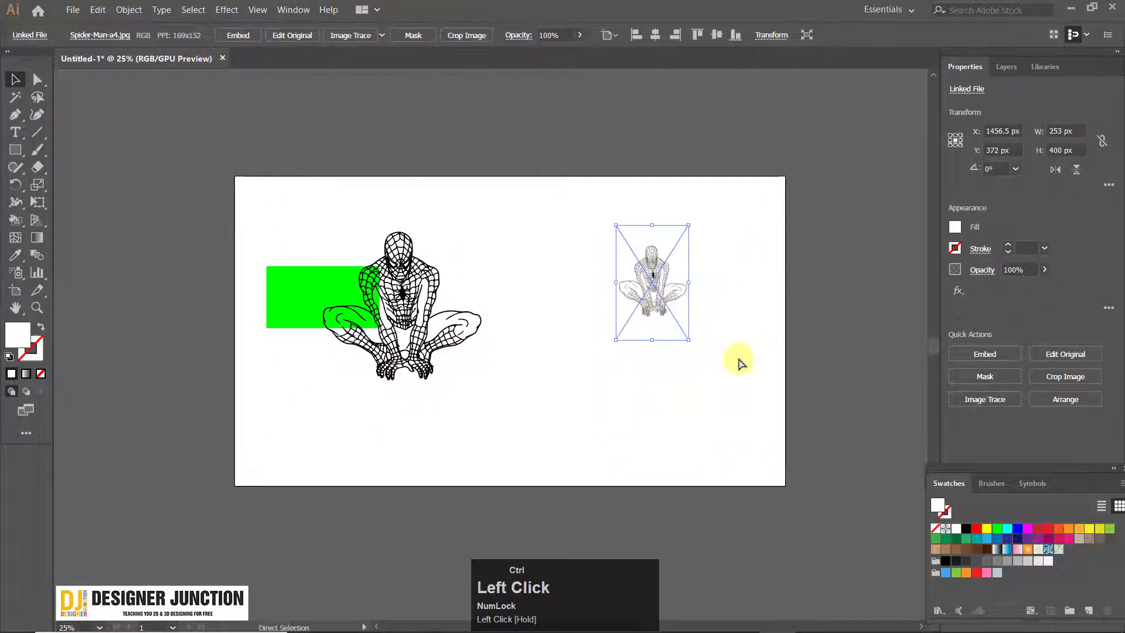
{"action": "key", "text": "ctrl+z"}
{"action": "left_click_drag", "start_coordinate": [787, 467], "coordinate": [643, 271]}
{"action": "left_click_drag", "start_coordinate": [821, 225], "coordinate": [822, 225]}
{"action": "left_click", "coordinate": [442, 106]}
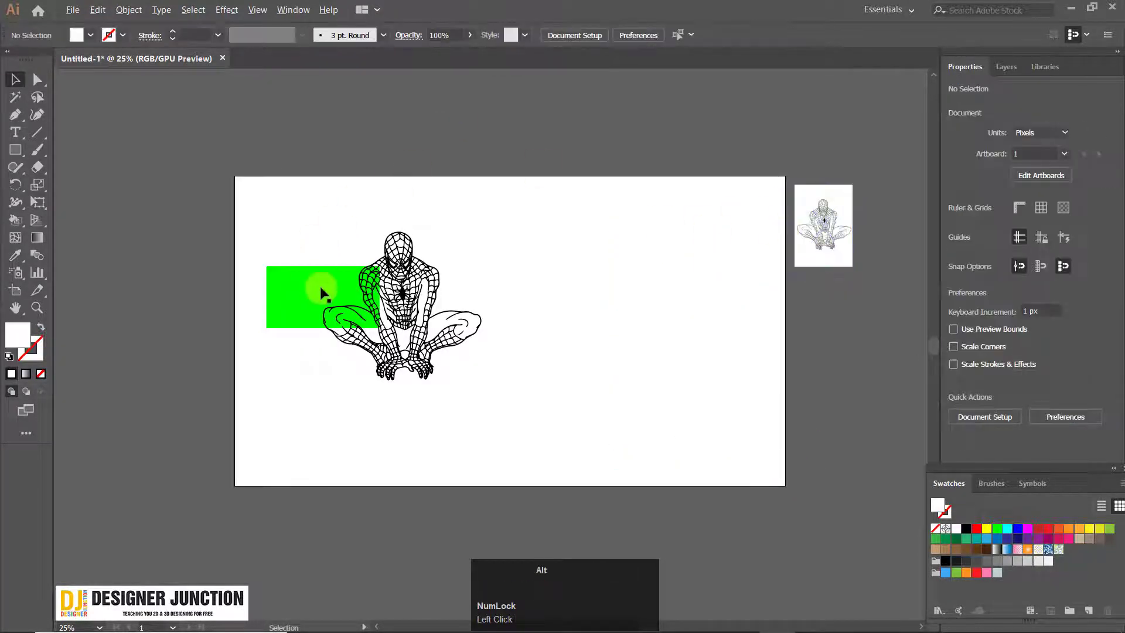
Move the line drawing across the green rectangle to check that its web cells are transparent
{"action": "scroll", "coordinate": [321, 288], "scroll_direction": "up", "scroll_amount": 3}
{"action": "left_click_drag", "start_coordinate": [539, 285], "coordinate": [562, 328]}
{"action": "scroll", "coordinate": [402, 264], "scroll_direction": "up", "scroll_amount": 5}
{"action": "scroll", "coordinate": [326, 289], "scroll_direction": "down", "scroll_amount": 5}
{"action": "left_click", "coordinate": [861, 216]}
{"action": "left_click_drag", "start_coordinate": [493, 275], "coordinate": [370, 310]}
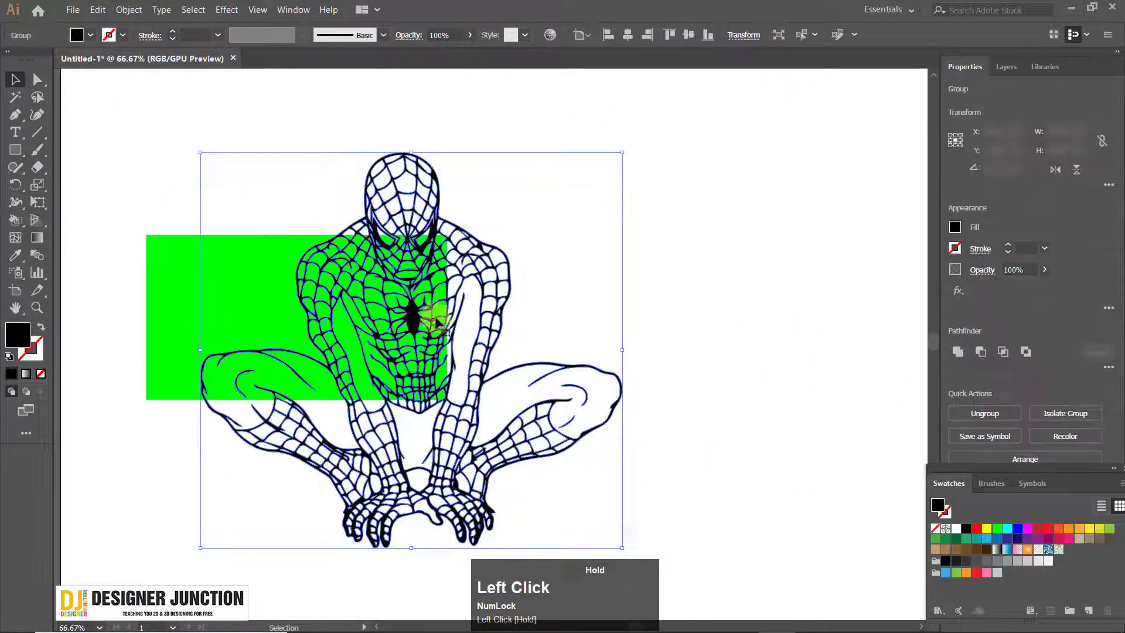
{"action": "left_click_drag", "start_coordinate": [436, 321], "coordinate": [521, 360]}
{"action": "scroll", "coordinate": [432, 502], "scroll_direction": "up", "scroll_amount": 5}
{"action": "scroll", "coordinate": [441, 436], "scroll_direction": "down", "scroll_amount": 6}
{"action": "left_click_drag", "start_coordinate": [519, 354], "coordinate": [581, 292]}
{"action": "left_click_drag", "start_coordinate": [552, 342], "coordinate": [520, 306]}
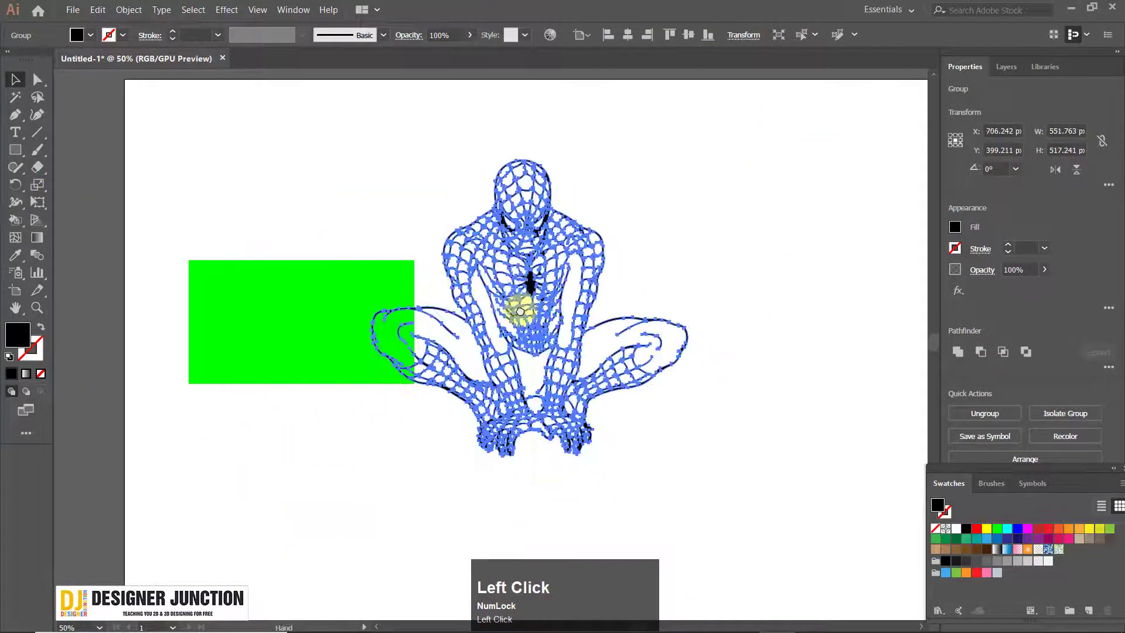
Move the line drawing right, clear of the green rectangle, and delete the rectangle
{"action": "left_click", "coordinate": [334, 161]}
{"action": "left_click", "coordinate": [535, 213]}
{"action": "left_click", "coordinate": [289, 158]}
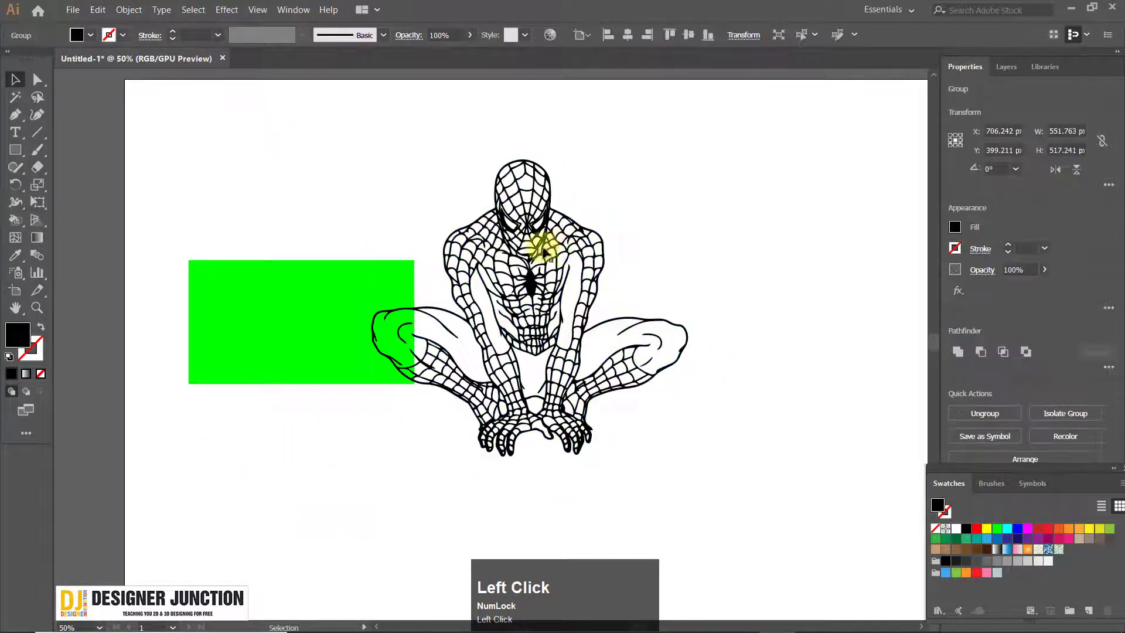
{"action": "left_click_drag", "start_coordinate": [544, 251], "coordinate": [590, 250]}
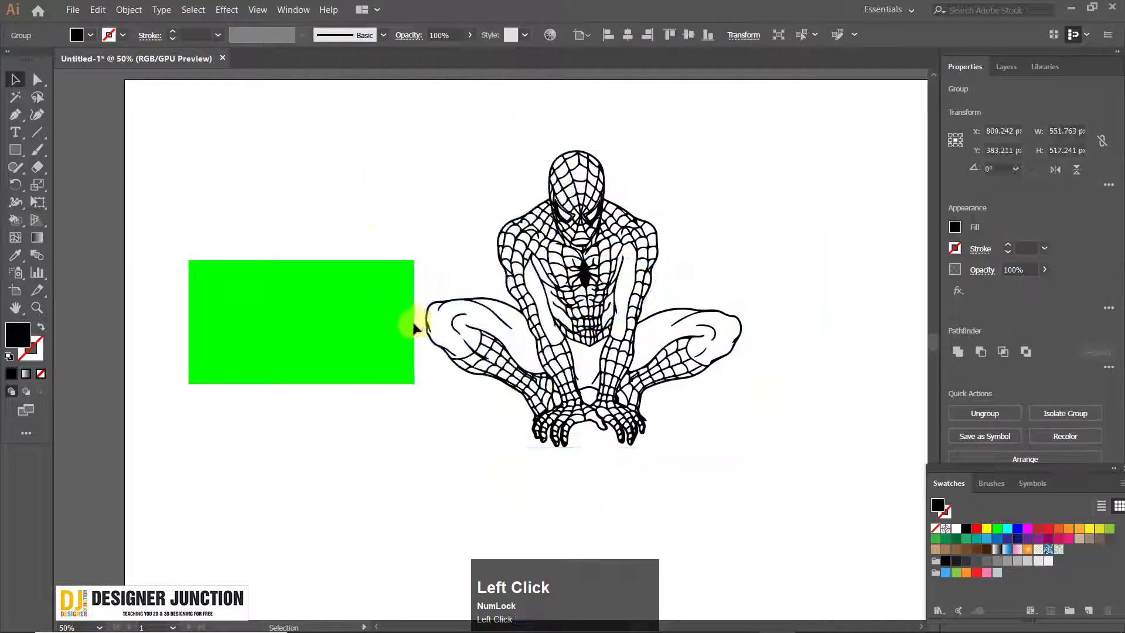
{"action": "left_click", "coordinate": [414, 328]}
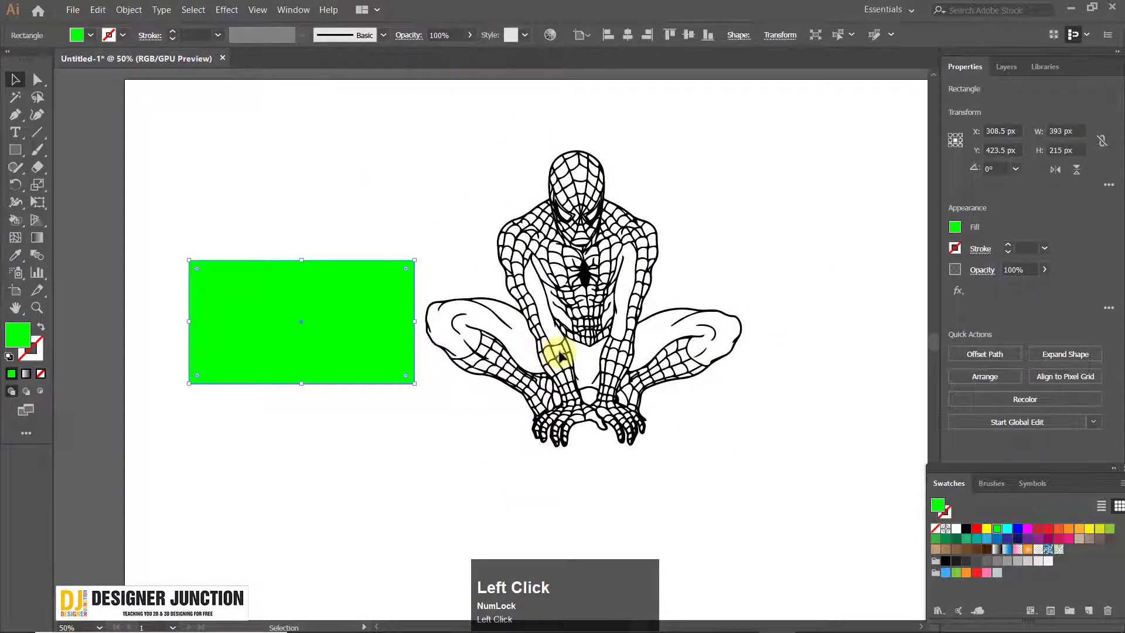
{"action": "key", "text": "Delete"}
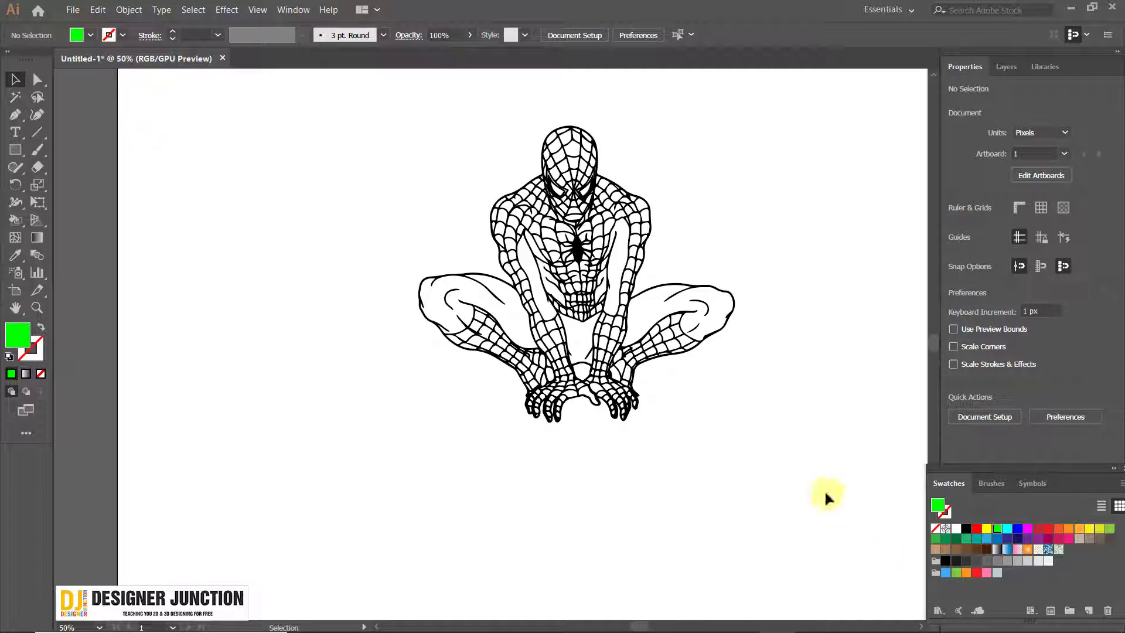
Position the embedded Spider-Man photo outside the artboard's upper left corner as a colour reference and deselect it
{"action": "left_click_drag", "start_coordinate": [523, 417], "coordinate": [413, 274]}
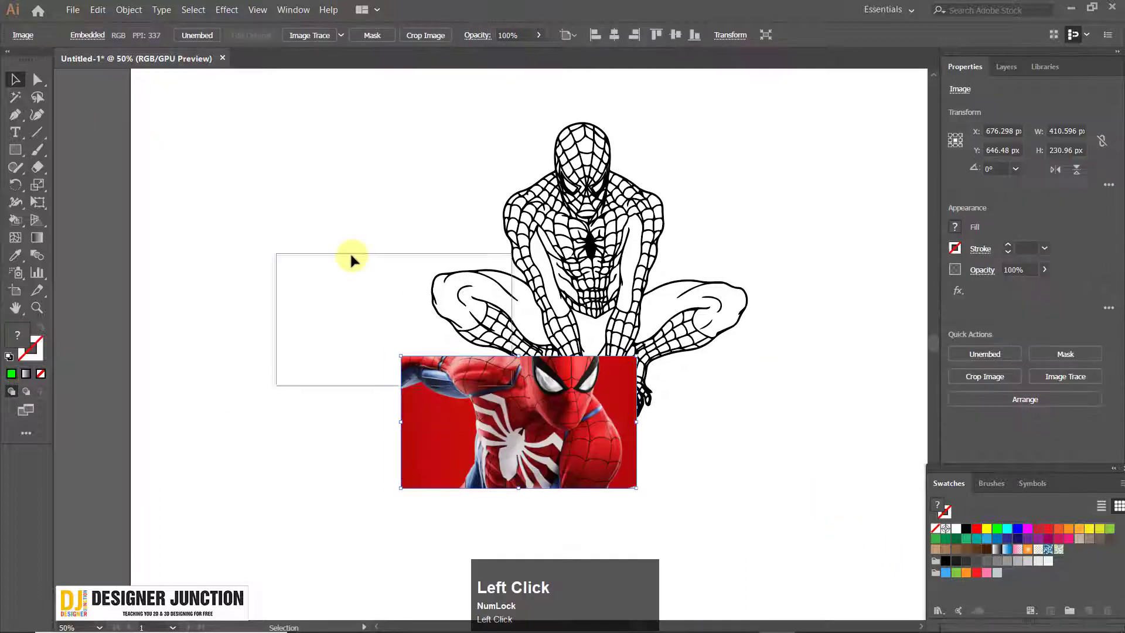
{"action": "key", "text": "space"}
{"action": "left_click_drag", "start_coordinate": [161, 160], "coordinate": [162, 160]}
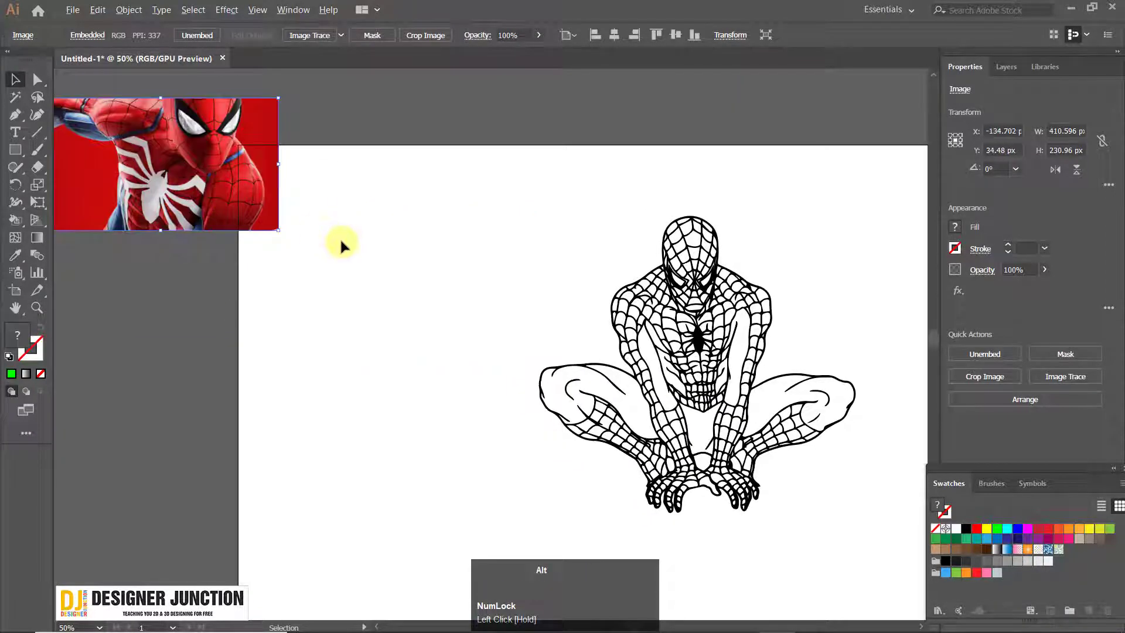
{"action": "scroll", "coordinate": [340, 237], "scroll_direction": "down", "scroll_amount": 1}
{"action": "mouse_move", "coordinate": [180, 205]}
{"action": "left_mouse_down"}
{"action": "mouse_move", "coordinate": [263, 193]}
{"action": "mouse_move", "coordinate": [283, 218]}
{"action": "left_mouse_up"}
{"action": "scroll", "coordinate": [182, 206], "scroll_direction": "up", "scroll_amount": 3}
{"action": "key", "text": "space"}
{"action": "scroll", "coordinate": [283, 222], "scroll_direction": "down", "scroll_amount": 1}
{"action": "left_click", "coordinate": [297, 107]}
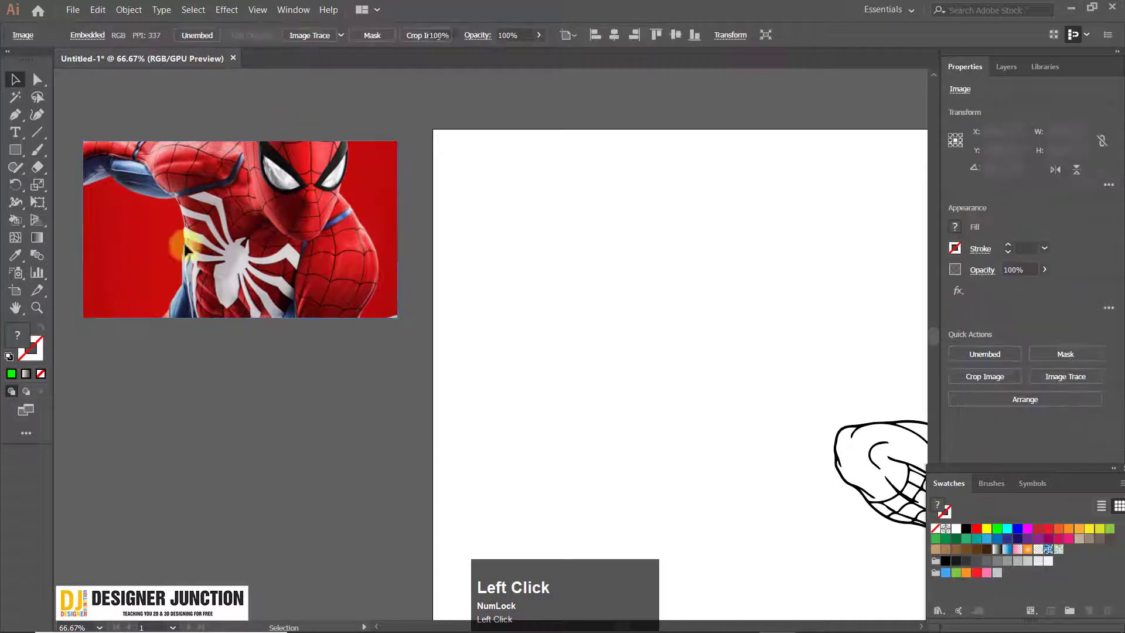
Draw a green square about 48 by 48 px beside the photo and move it to about X 83, Y 105 px
{"action": "left_click", "coordinate": [14, 153]}
{"action": "left_click_drag", "start_coordinate": [489, 178], "coordinate": [525, 215]}
{"action": "left_click", "coordinate": [15, 79]}
{"action": "scroll", "coordinate": [605, 185], "scroll_direction": "up", "scroll_amount": 2, "text": "alt"}
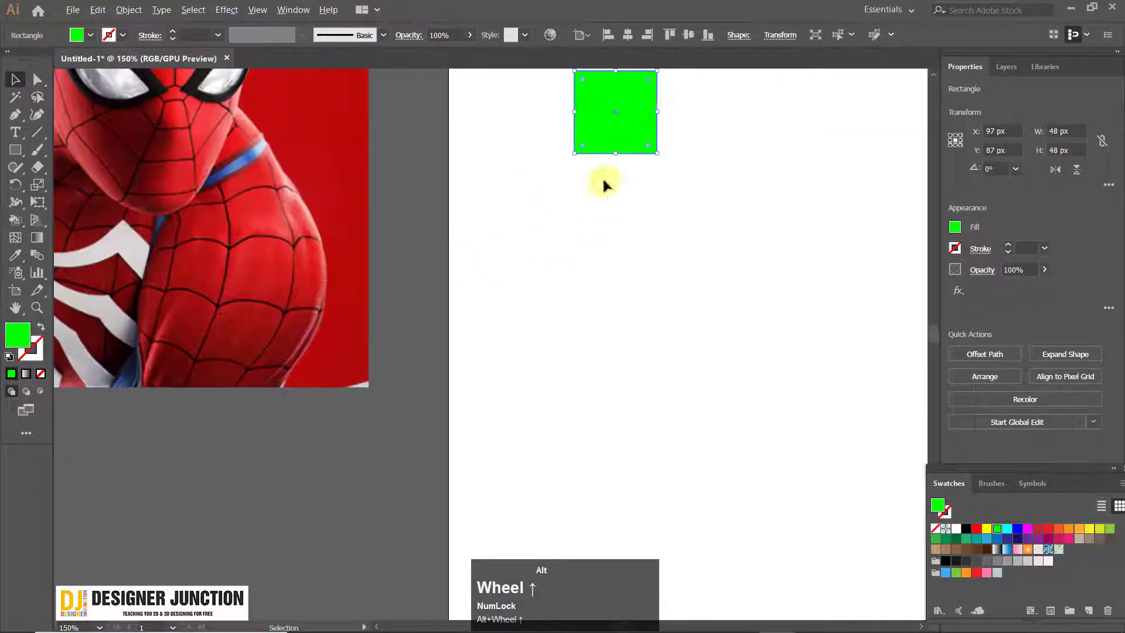
{"action": "key", "text": "space"}
{"action": "left_click_drag", "start_coordinate": [618, 99], "coordinate": [510, 237]}
{"action": "scroll", "coordinate": [363, 225], "scroll_direction": "down", "scroll_amount": 2, "text": "alt"}
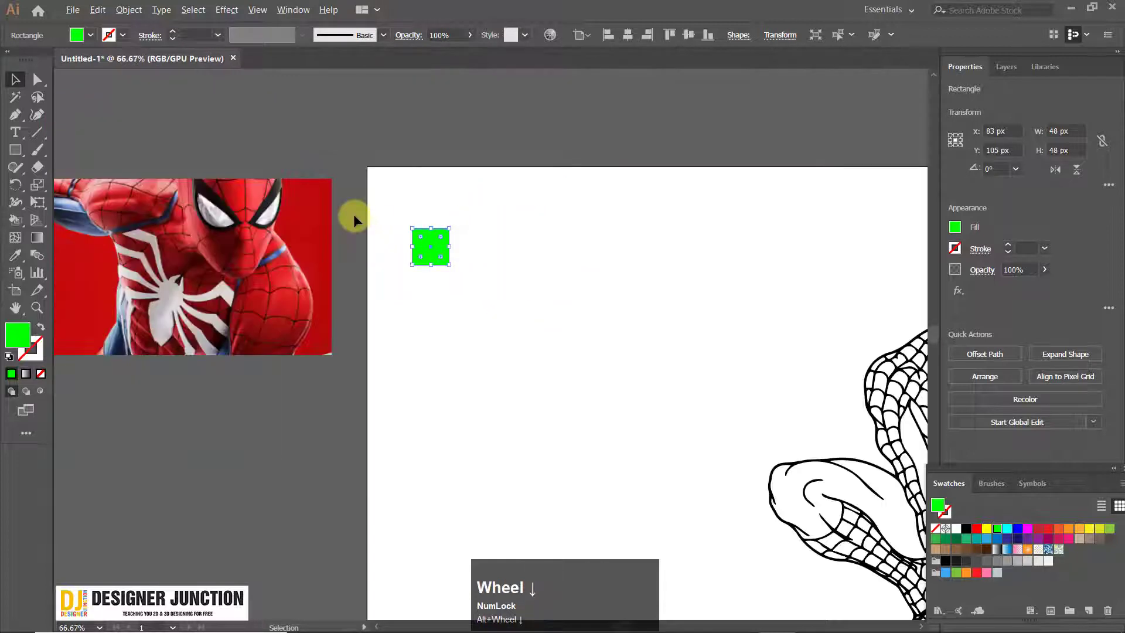
{"action": "left_click", "coordinate": [351, 217]}
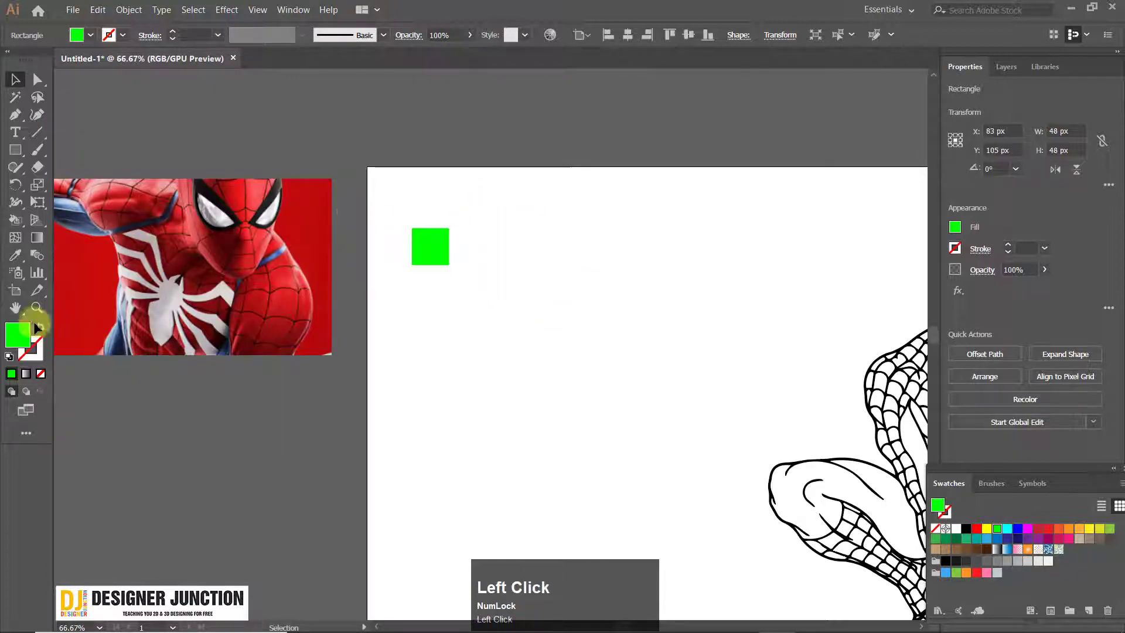
Sample the red of the photo's upper arm with the Live Paint Bucket and try to fill the green square with it
{"action": "left_click", "coordinate": [14, 221]}
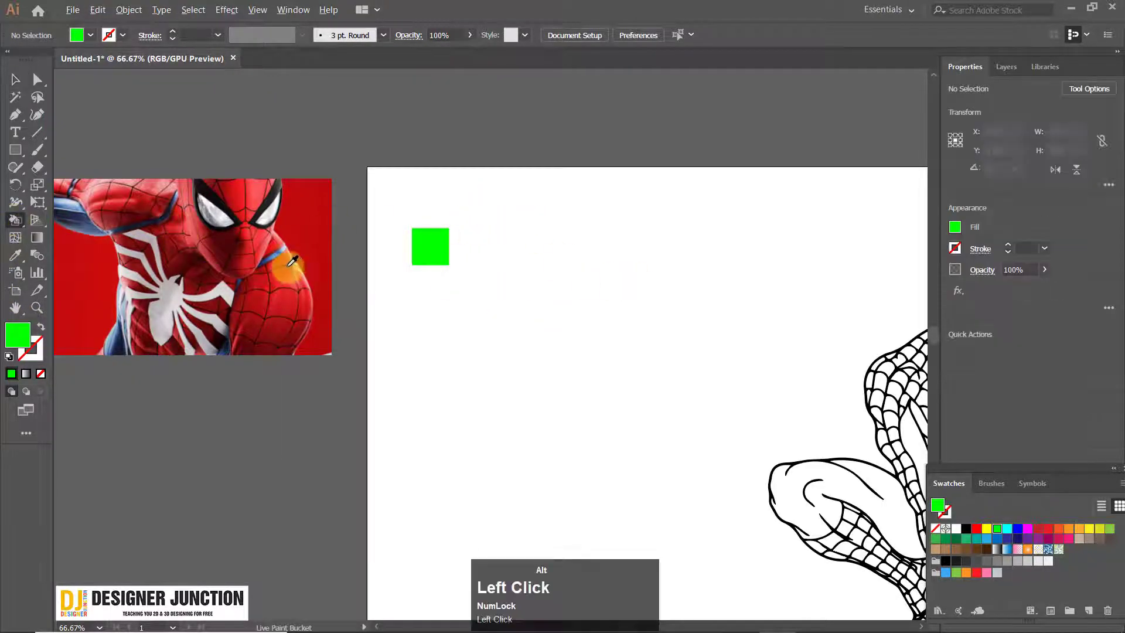
{"action": "scroll", "coordinate": [281, 291], "scroll_direction": "up", "scroll_amount": 3, "text": "alt"}
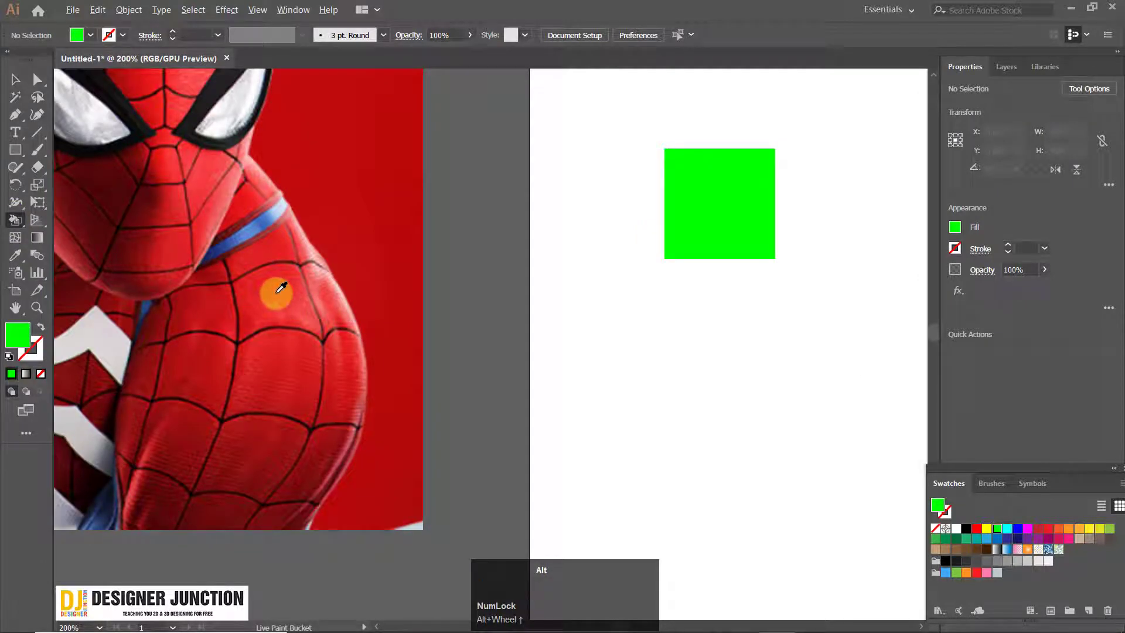
{"action": "left_click", "coordinate": [281, 287], "text": "alt"}
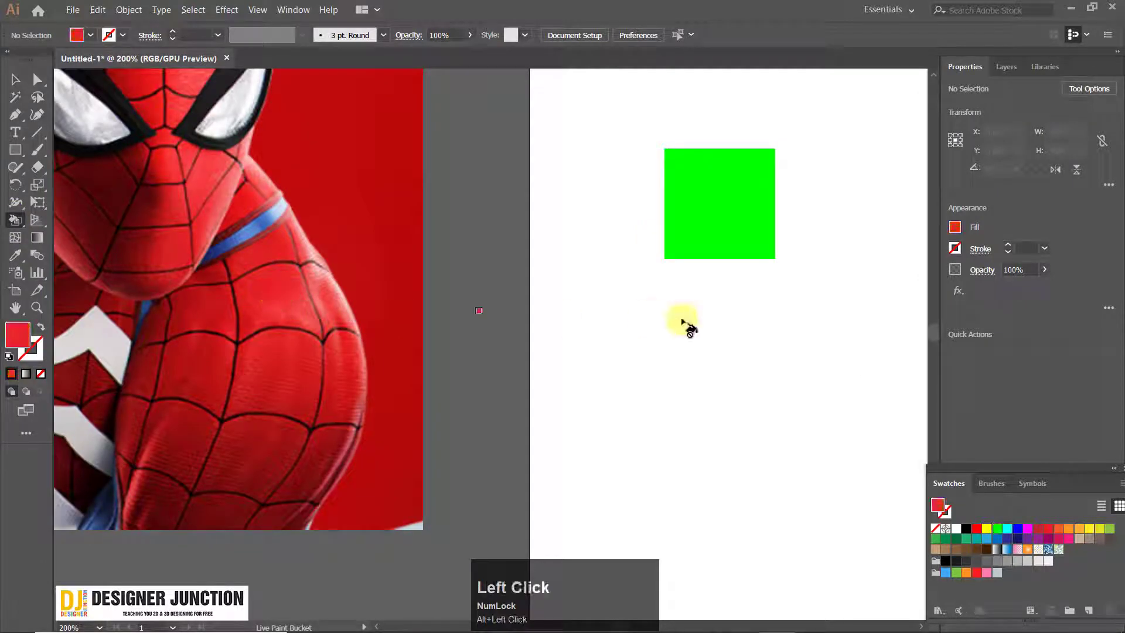
{"action": "left_click", "coordinate": [713, 204]}
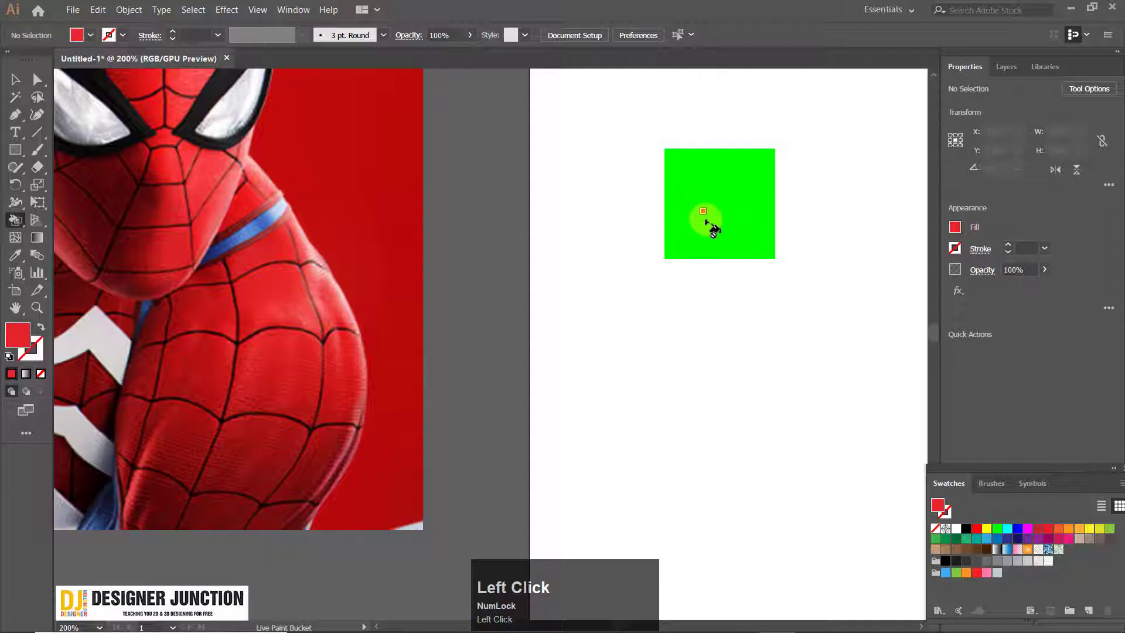
{"action": "scroll", "coordinate": [712, 247], "scroll_direction": "down", "scroll_amount": 2, "text": "alt"}
{"action": "left_click_drag", "start_coordinate": [717, 237], "coordinate": [618, 238]}
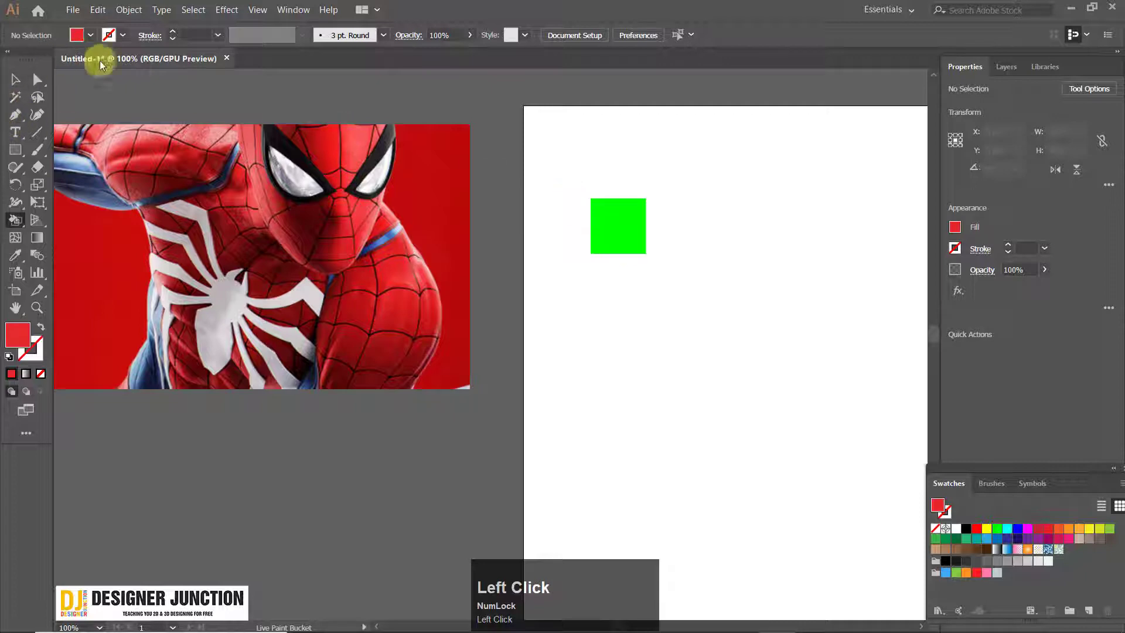
{"action": "left_click", "coordinate": [129, 10]}
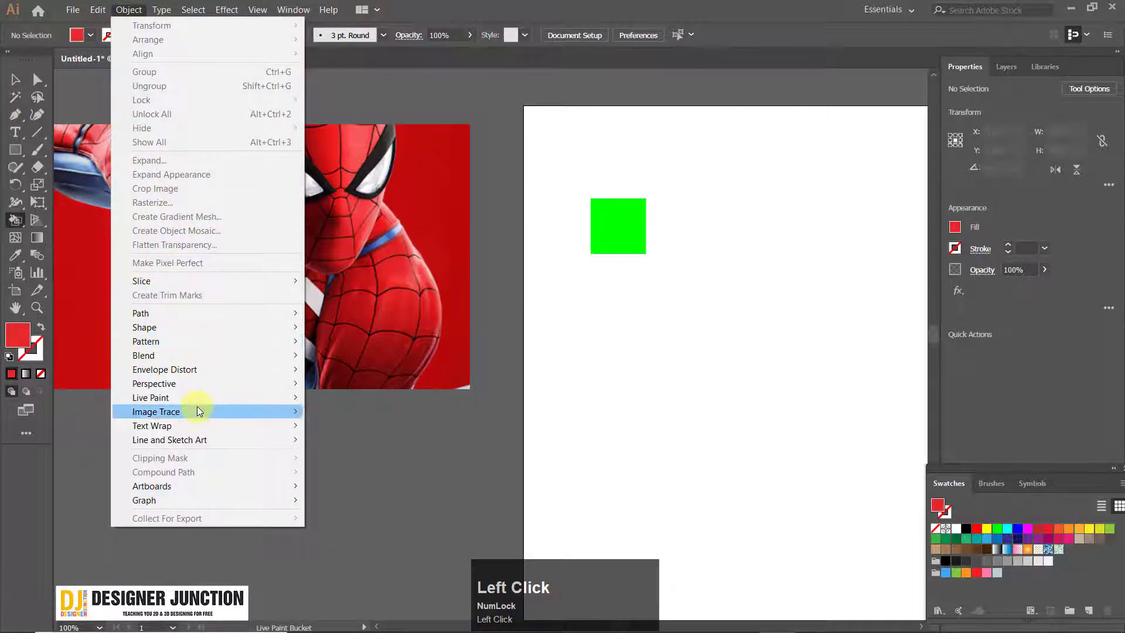
{"action": "mouse_move", "coordinate": [195, 393]}
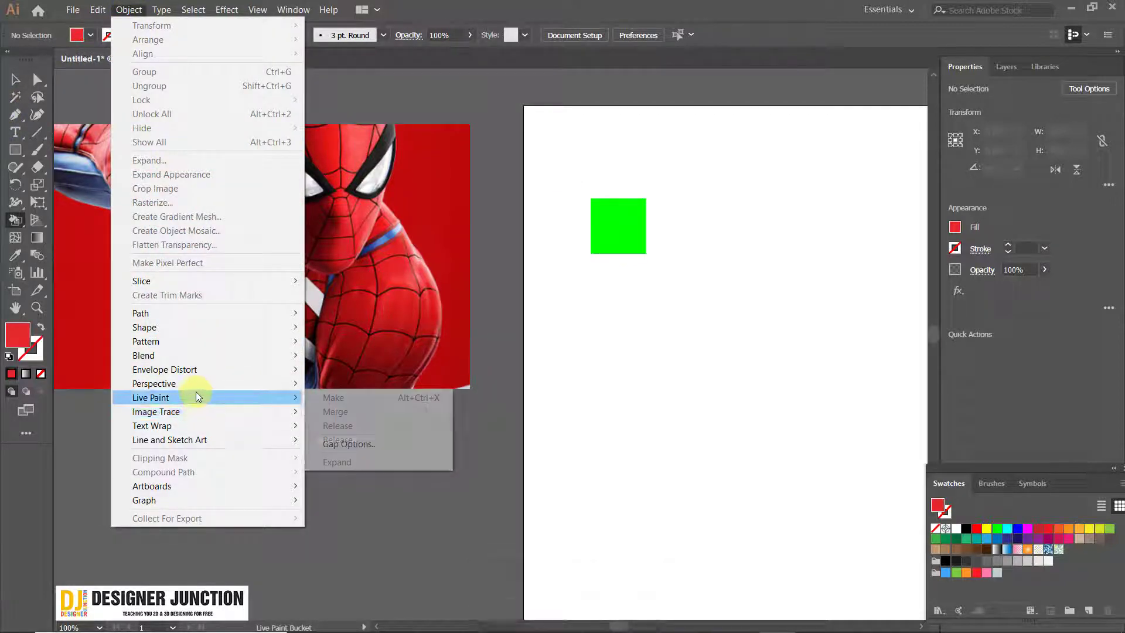
Convert the green square into a Live Paint group and deselect it
{"action": "left_click", "coordinate": [8, 76]}
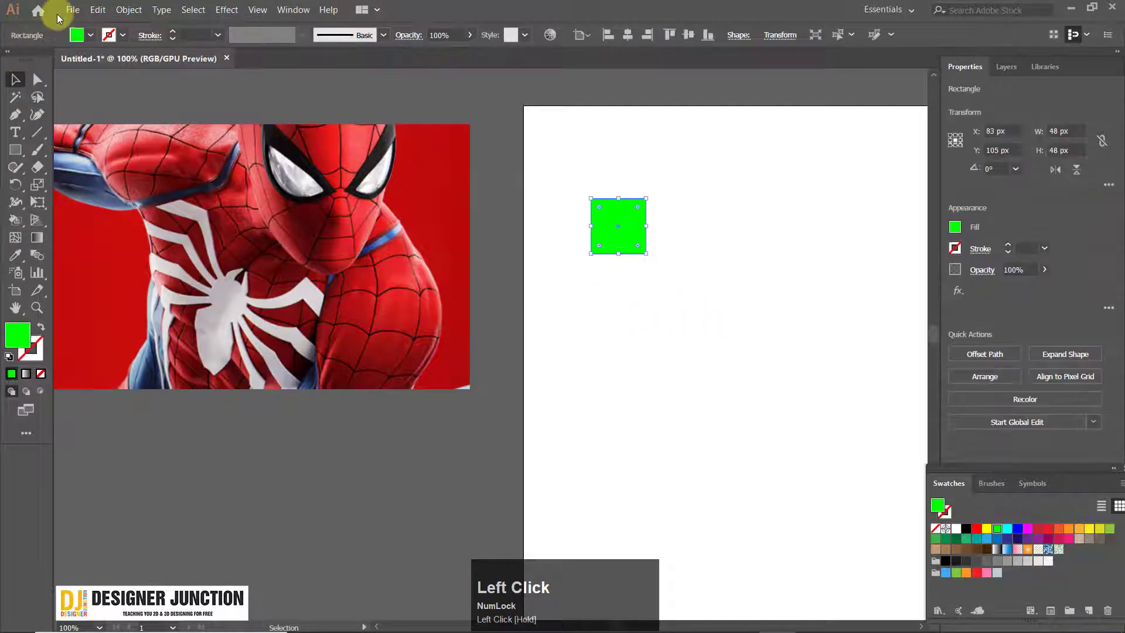
{"action": "left_click", "coordinate": [128, 10]}
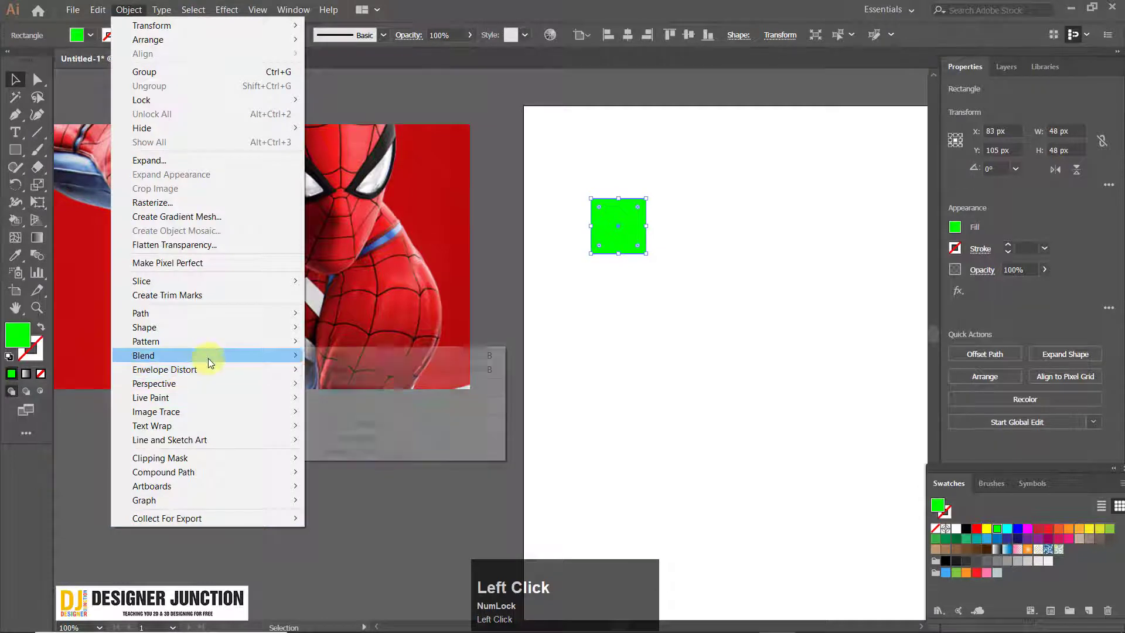
{"action": "mouse_move", "coordinate": [210, 399]}
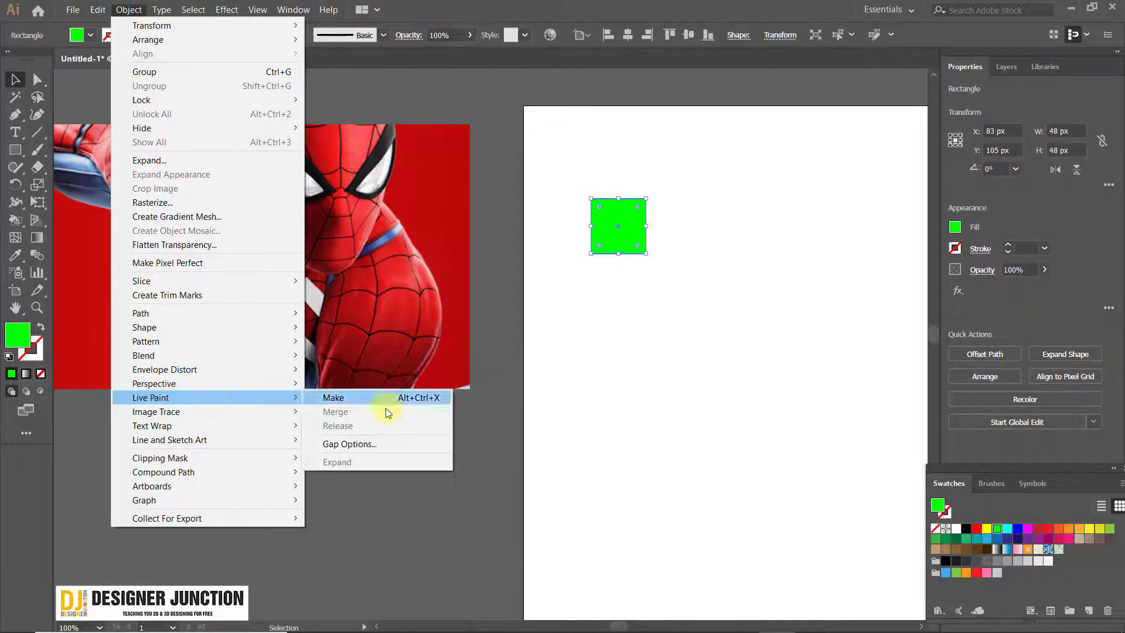
{"action": "left_click", "coordinate": [364, 397]}
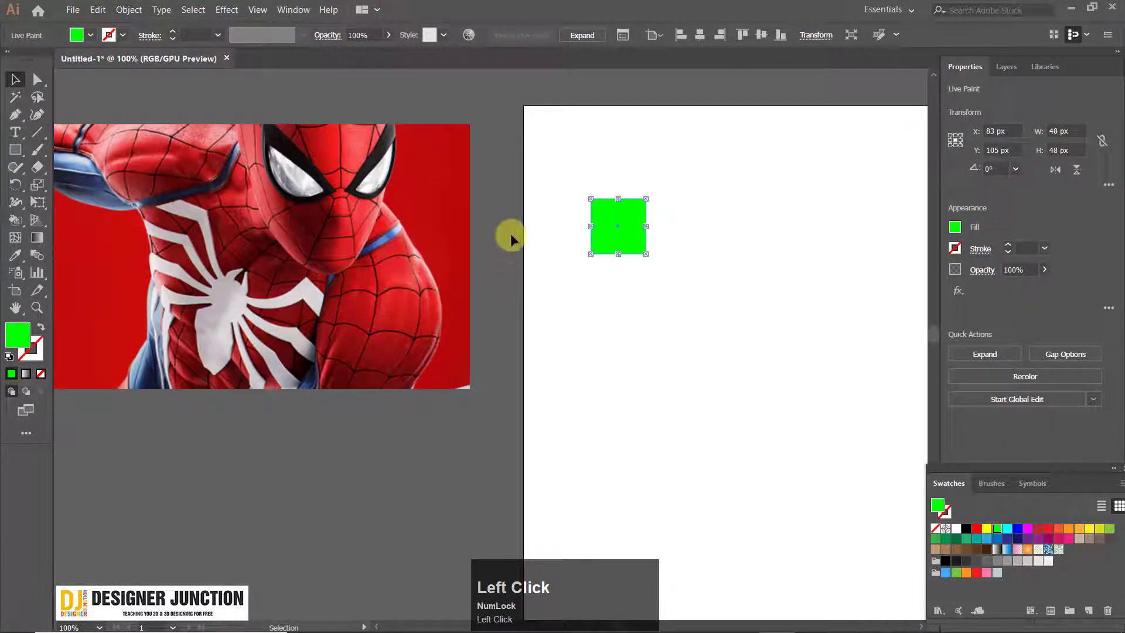
{"action": "left_click", "coordinate": [571, 277]}
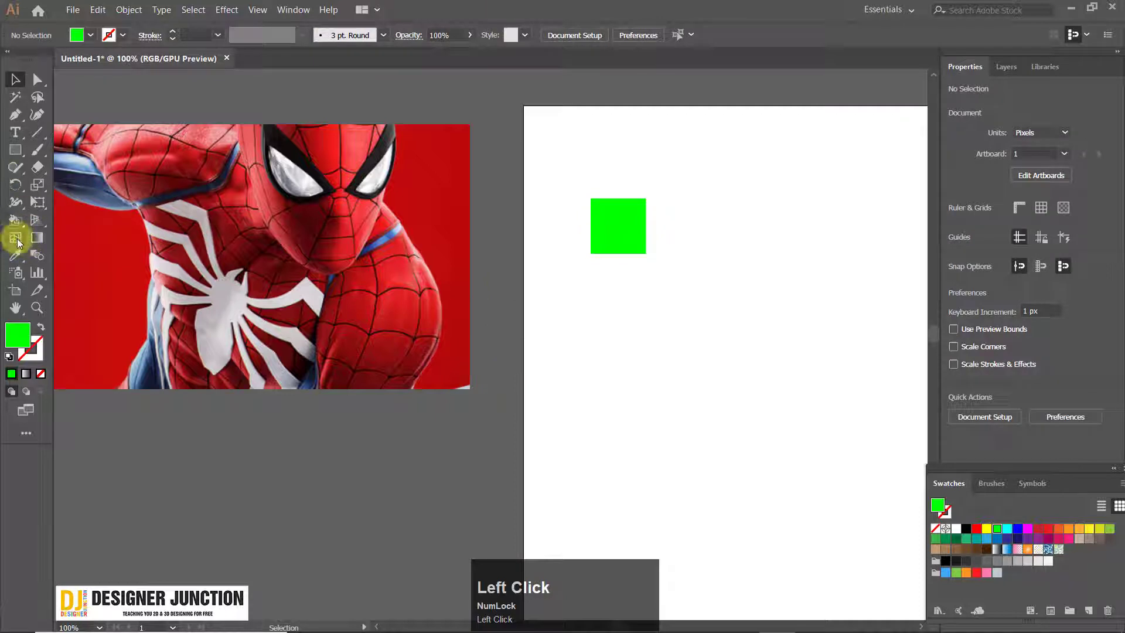
Fill the green square with red sampled from the photo's upper arm and place a copy of it directly below
{"action": "left_click", "coordinate": [16, 220]}
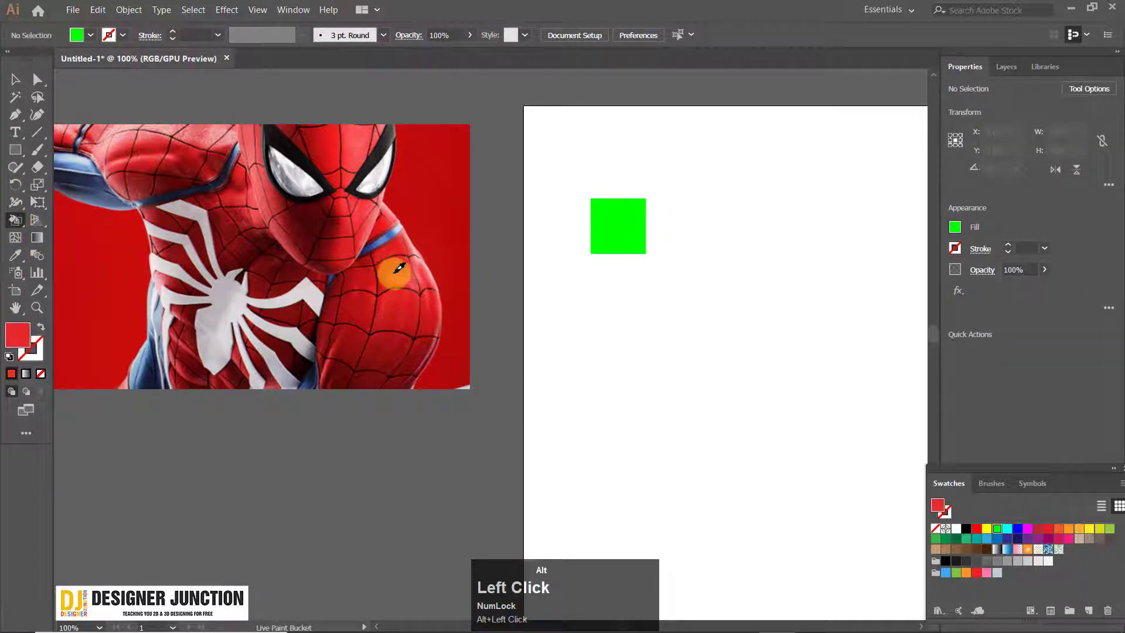
{"action": "left_click", "coordinate": [616, 238]}
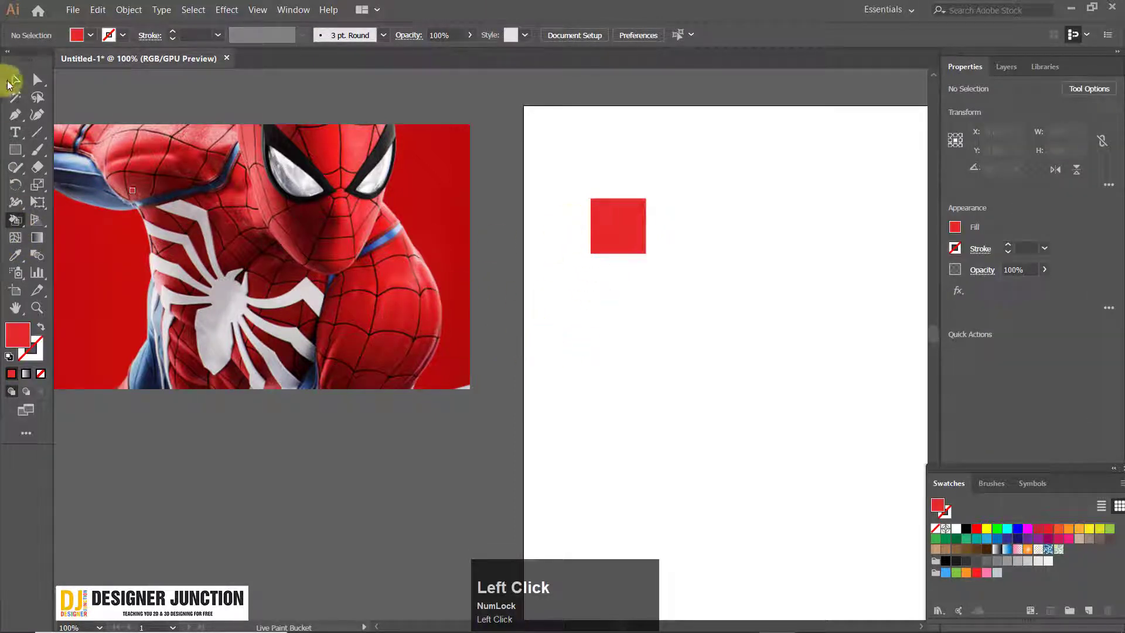
{"action": "left_click", "coordinate": [14, 80]}
{"action": "left_click_drag", "start_coordinate": [633, 223], "coordinate": [622, 309]}
{"action": "left_click", "coordinate": [668, 348]}
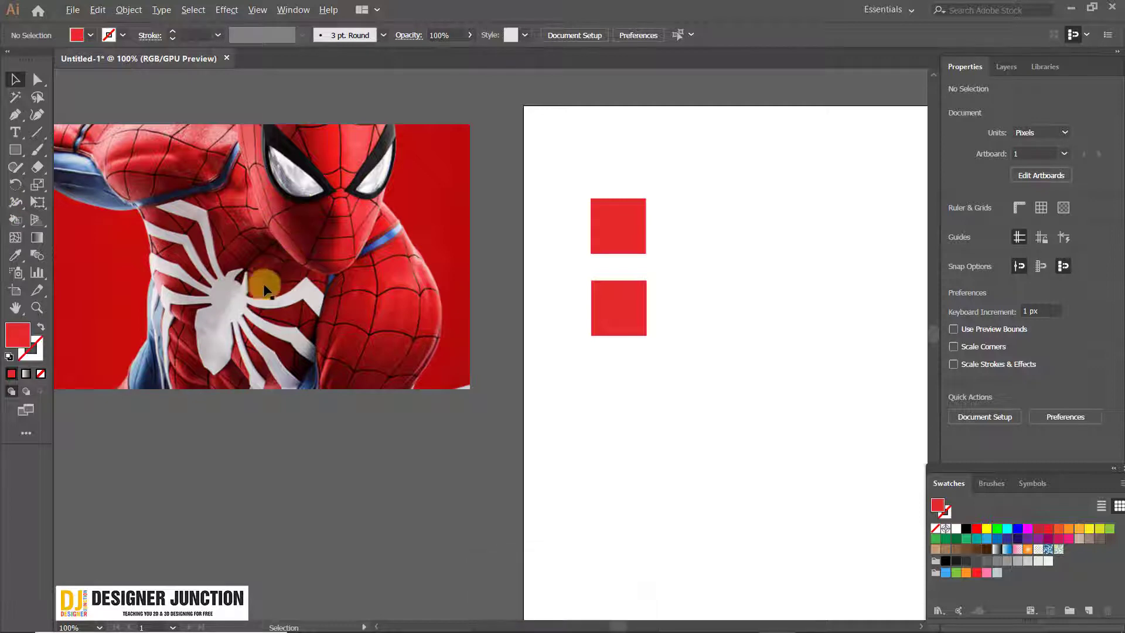
Sample the blue of the photo's shoulder band with the Live Paint Bucket and fill the lower square with it
{"action": "left_click", "coordinate": [15, 220]}
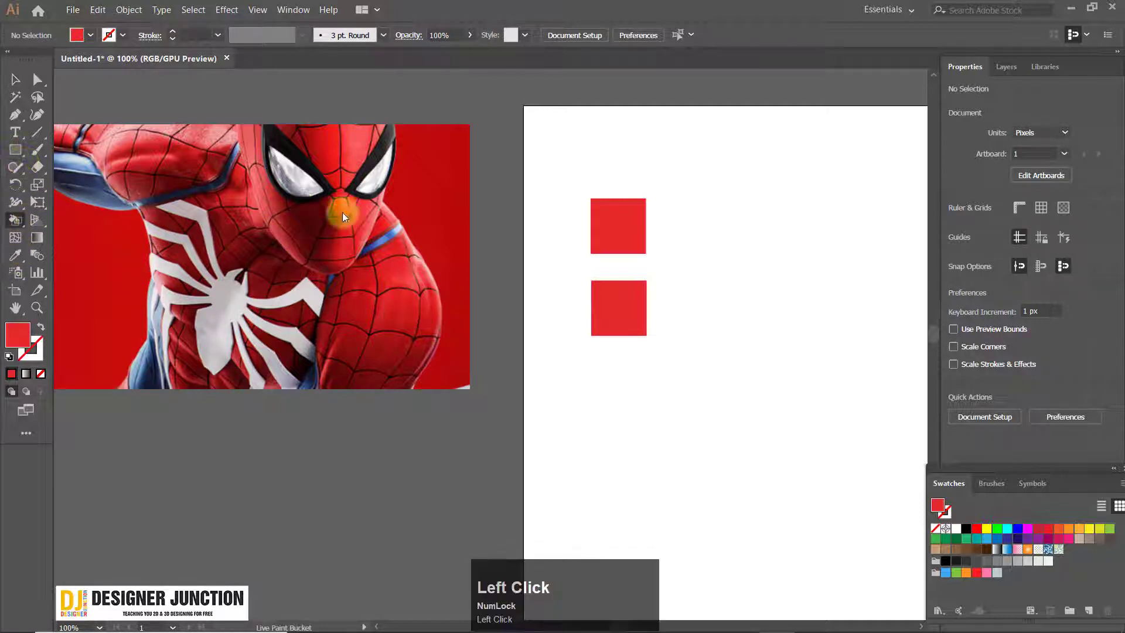
{"action": "scroll", "coordinate": [345, 202], "scroll_direction": "up", "scroll_amount": 5}
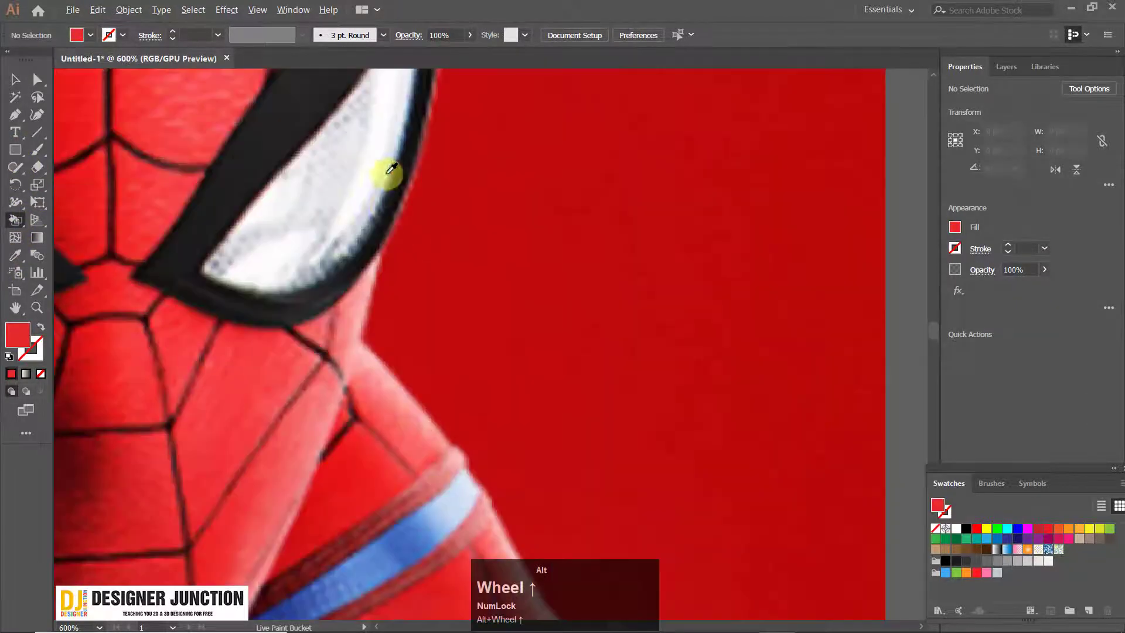
{"action": "left_click", "coordinate": [412, 531], "text": "alt"}
{"action": "scroll", "coordinate": [514, 502], "scroll_direction": "down", "scroll_amount": 5}
{"action": "left_click_drag", "start_coordinate": [603, 419], "coordinate": [432, 131]}
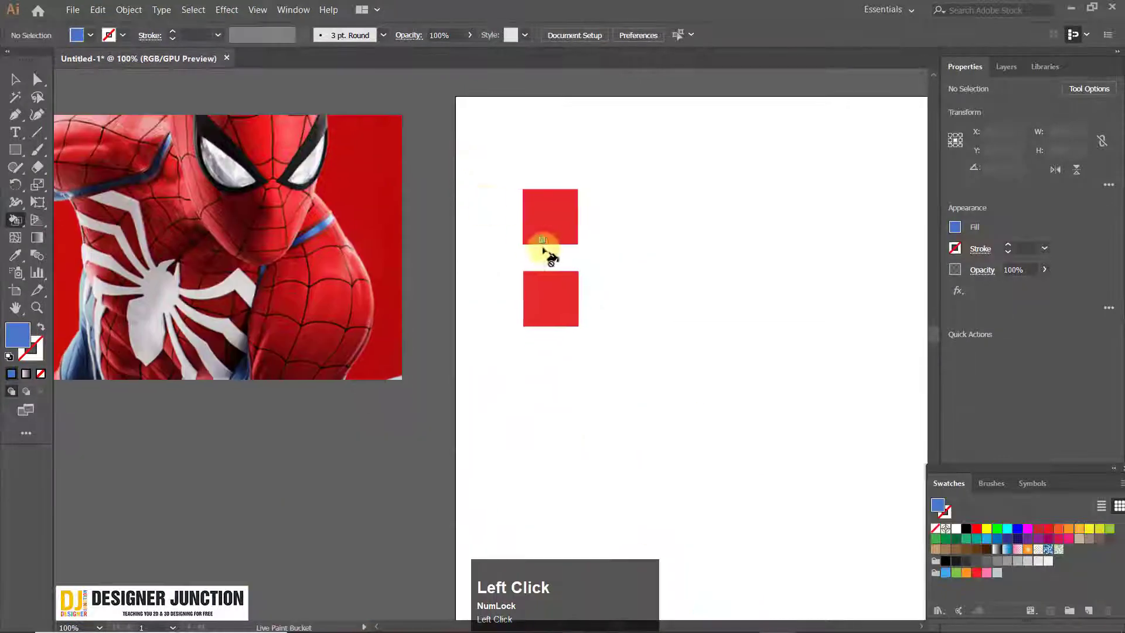
{"action": "left_click", "coordinate": [551, 293]}
Sample the dark grey of the mask's eye frame in the photo with the Live Paint Bucket
{"action": "scroll", "coordinate": [217, 299], "scroll_direction": "left", "scroll_amount": 4}
{"action": "scroll", "coordinate": [216, 299], "scroll_direction": "down", "scroll_amount": 1}
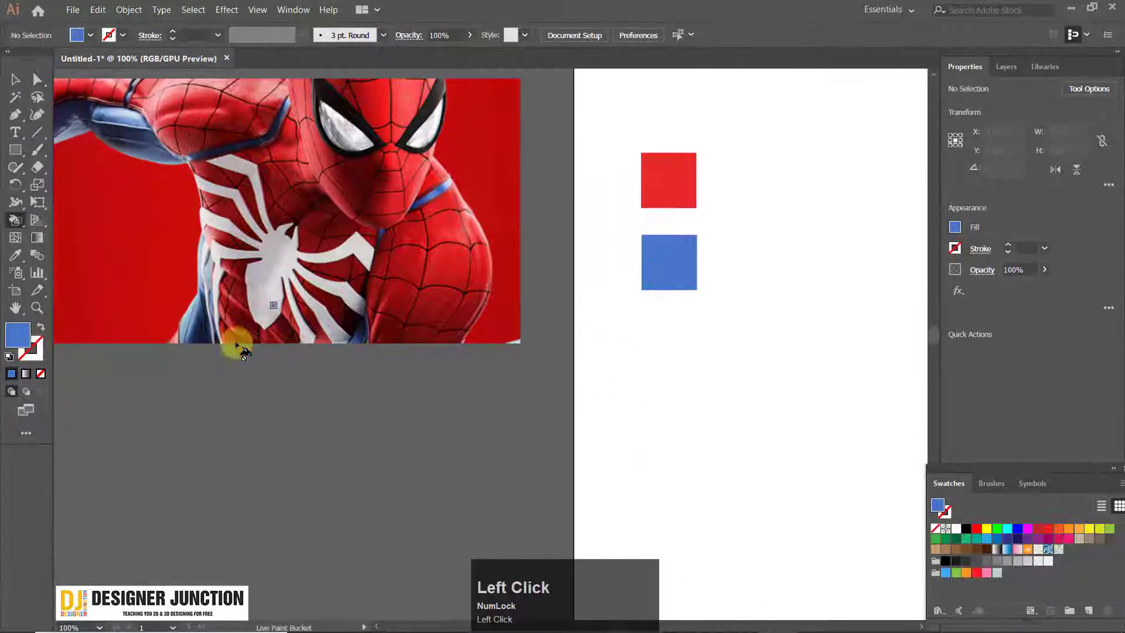
{"action": "scroll", "coordinate": [372, 307], "scroll_direction": "up", "scroll_amount": 2}
{"action": "scroll", "coordinate": [372, 306], "scroll_direction": "right", "scroll_amount": 1}
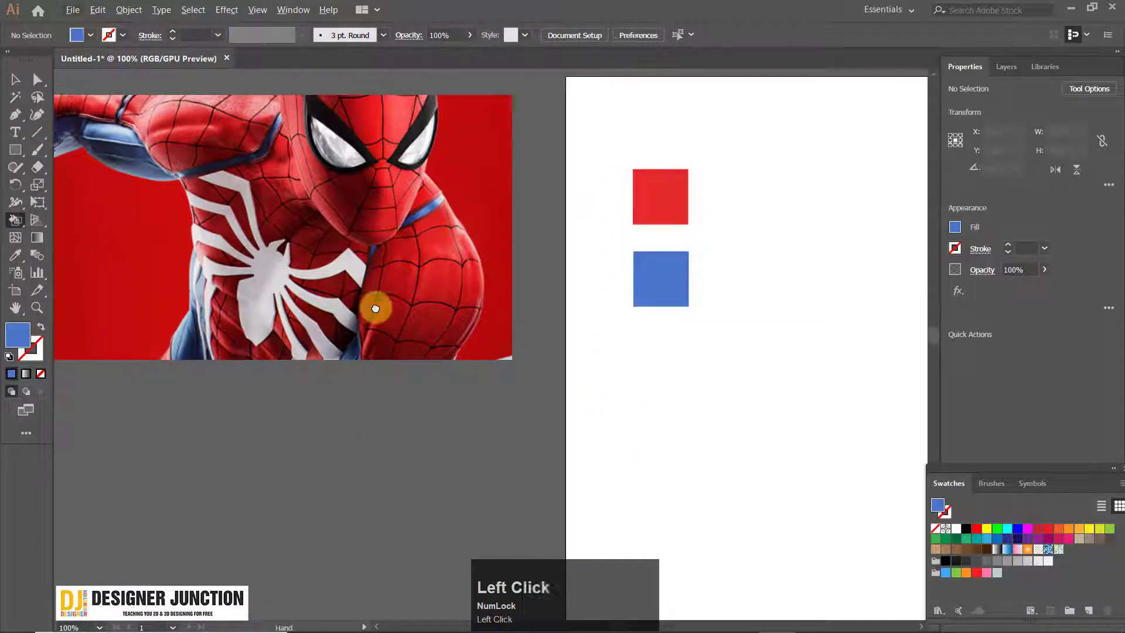
{"action": "scroll", "coordinate": [390, 205], "scroll_direction": "up", "scroll_amount": 4}
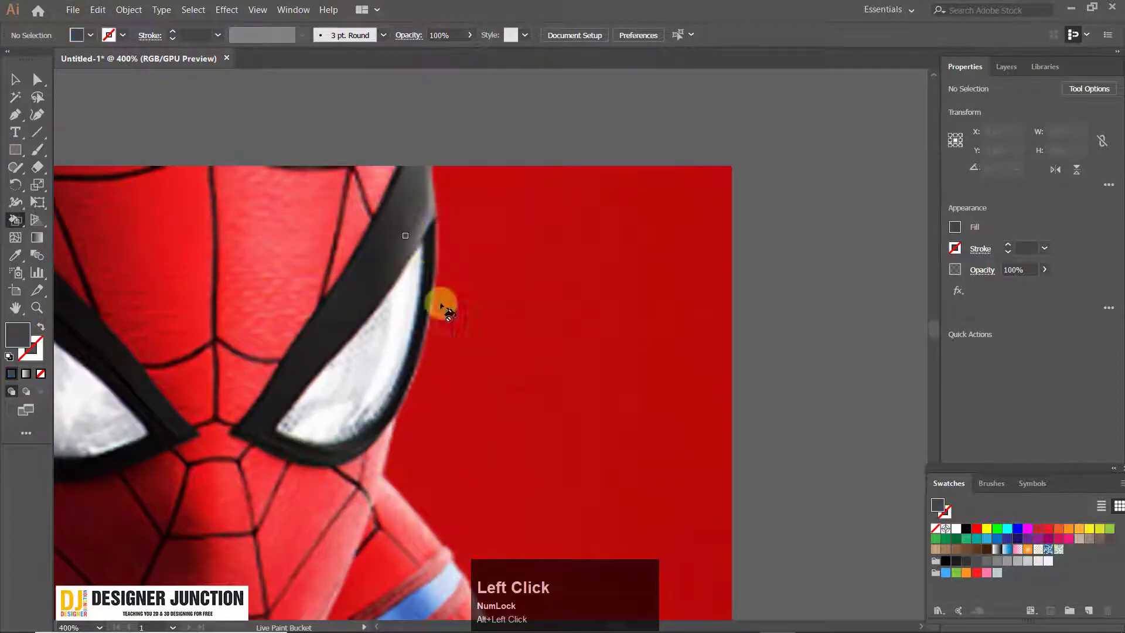
{"action": "scroll", "coordinate": [507, 337], "scroll_direction": "down", "scroll_amount": 5}
{"action": "left_click_drag", "start_coordinate": [641, 378], "coordinate": [358, 223]}
Place a copy of the blue square below it at about X 83.5, Y 255.5 px and deselect it
{"action": "scroll", "coordinate": [364, 245], "scroll_direction": "up", "scroll_amount": 3}
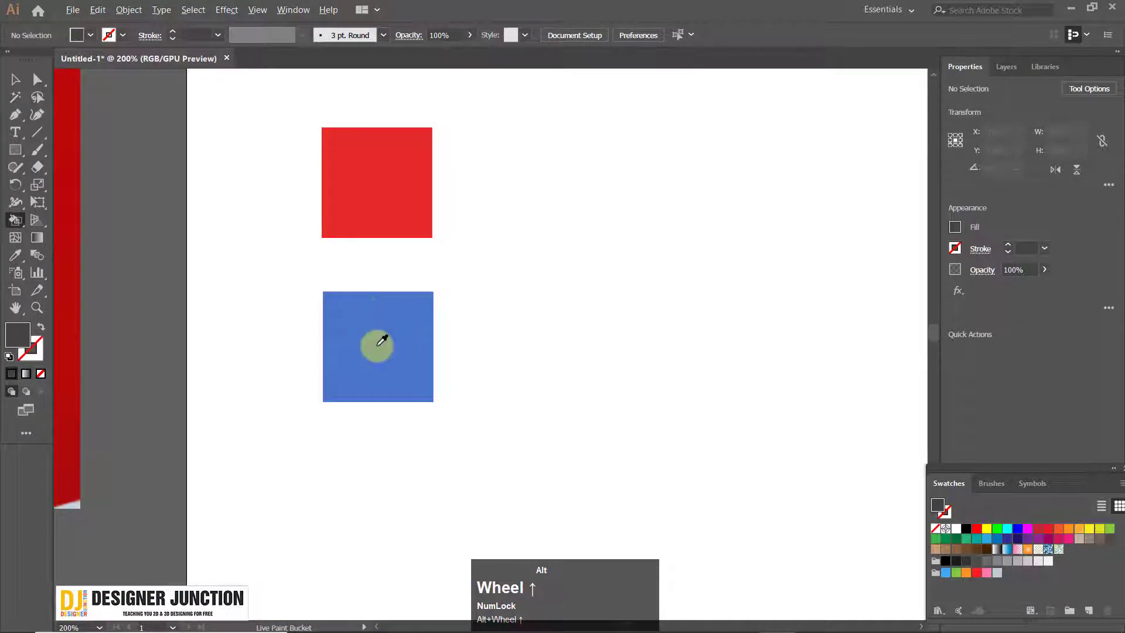
{"action": "left_click", "coordinate": [15, 79]}
{"action": "left_click_drag", "start_coordinate": [406, 337], "coordinate": [404, 522]}
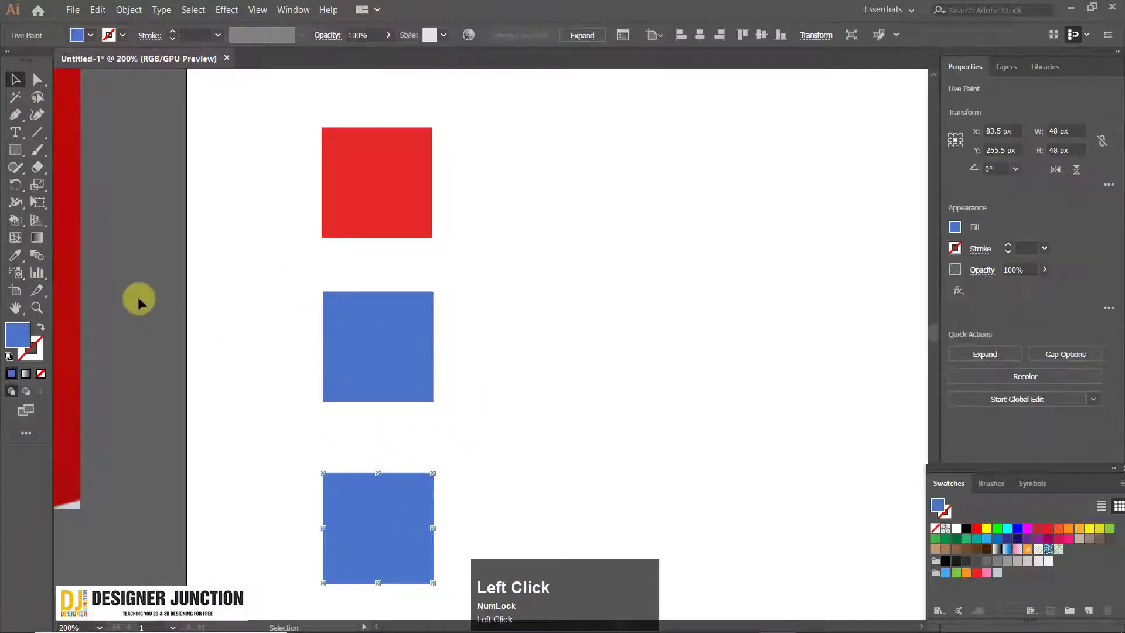
{"action": "left_click", "coordinate": [138, 296]}
Sample the dark grey of the photo's eye frame with the Live Paint Bucket and fill the lowest square with it
{"action": "scroll", "coordinate": [337, 271], "scroll_direction": "down", "scroll_amount": 2}
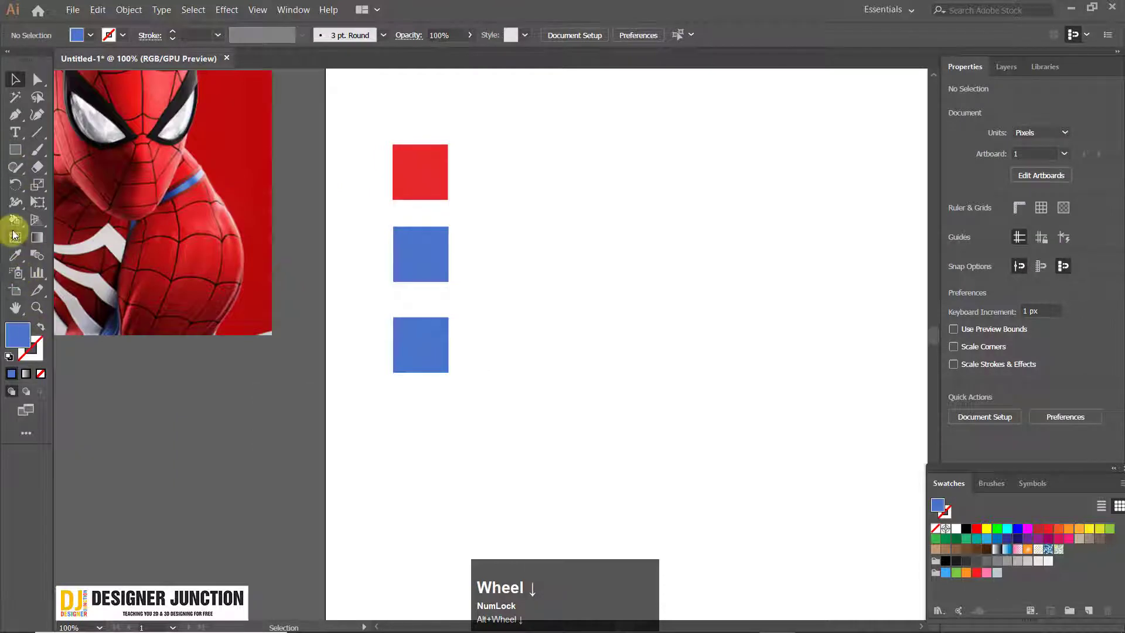
{"action": "left_click", "coordinate": [15, 220]}
{"action": "scroll", "coordinate": [275, 81], "scroll_direction": "up", "scroll_amount": 4}
{"action": "left_click_drag", "start_coordinate": [220, 168], "coordinate": [525, 215]}
{"action": "left_click", "coordinate": [237, 150], "text": "alt"}
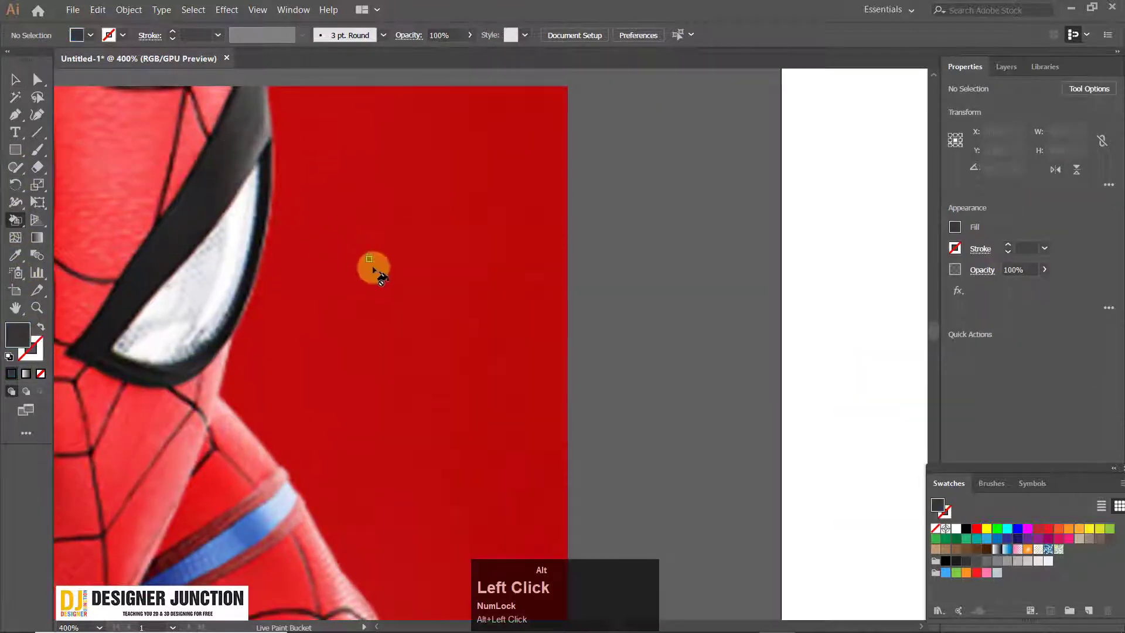
{"action": "scroll", "coordinate": [373, 269], "scroll_direction": "down", "scroll_amount": 5}
{"action": "left_click", "coordinate": [474, 315]}
Examine the photo's suit up close, including the blue and white areas at the waist, for further colours
{"action": "key", "text": "space"}
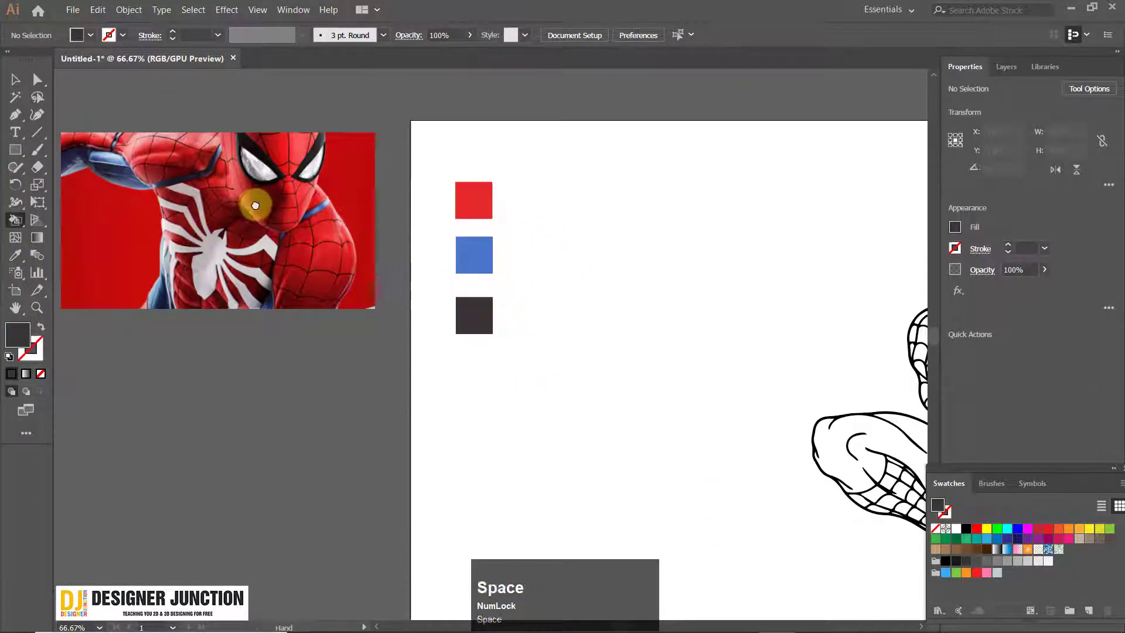
{"action": "left_click_drag", "start_coordinate": [255, 205], "coordinate": [357, 218]}
{"action": "scroll", "coordinate": [205, 159], "scroll_direction": "up", "scroll_amount": 3}
{"action": "scroll", "coordinate": [240, 195], "scroll_direction": "down", "scroll_amount": 3}
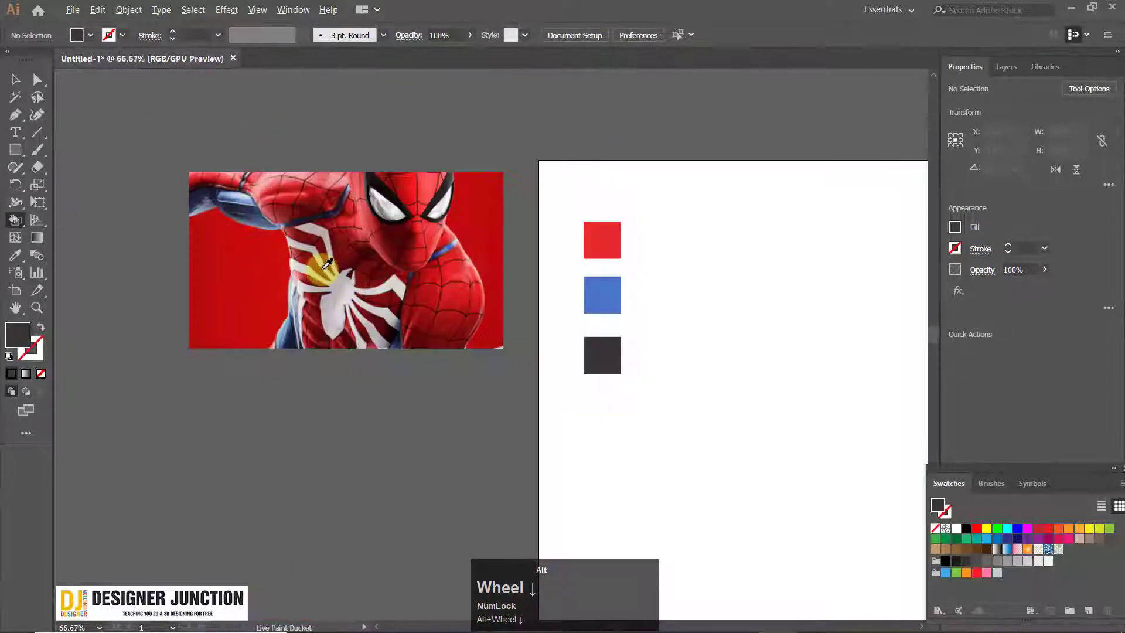
{"action": "scroll", "coordinate": [322, 270], "scroll_direction": "up", "scroll_amount": 1}
{"action": "left_click_drag", "start_coordinate": [429, 223], "coordinate": [393, 251]}
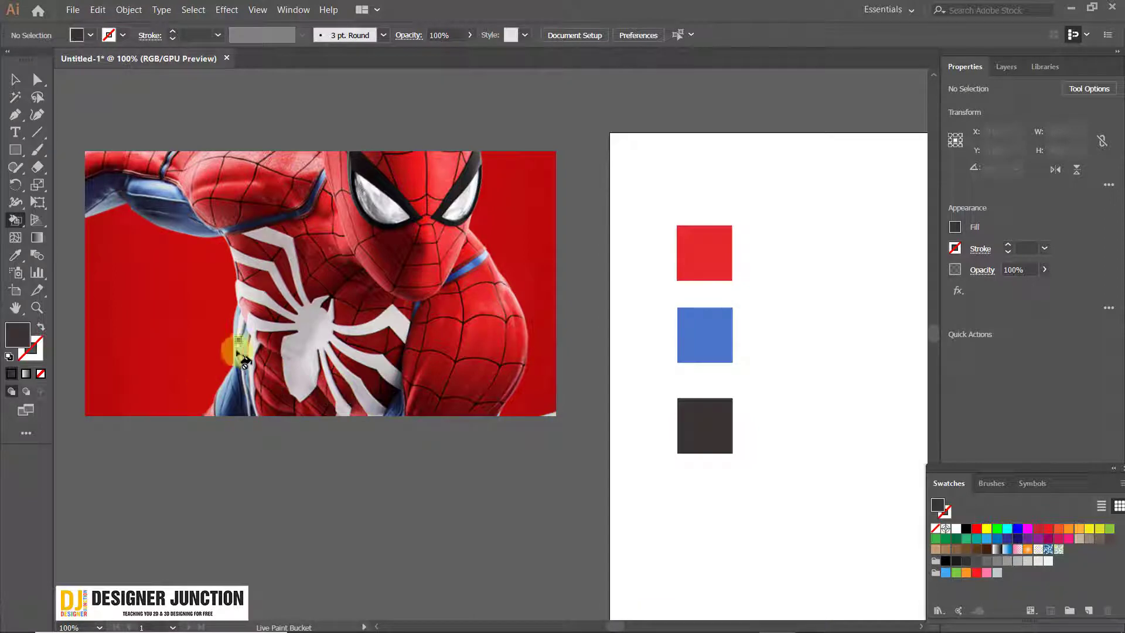
{"action": "scroll", "coordinate": [214, 388], "scroll_direction": "up", "scroll_amount": 5}
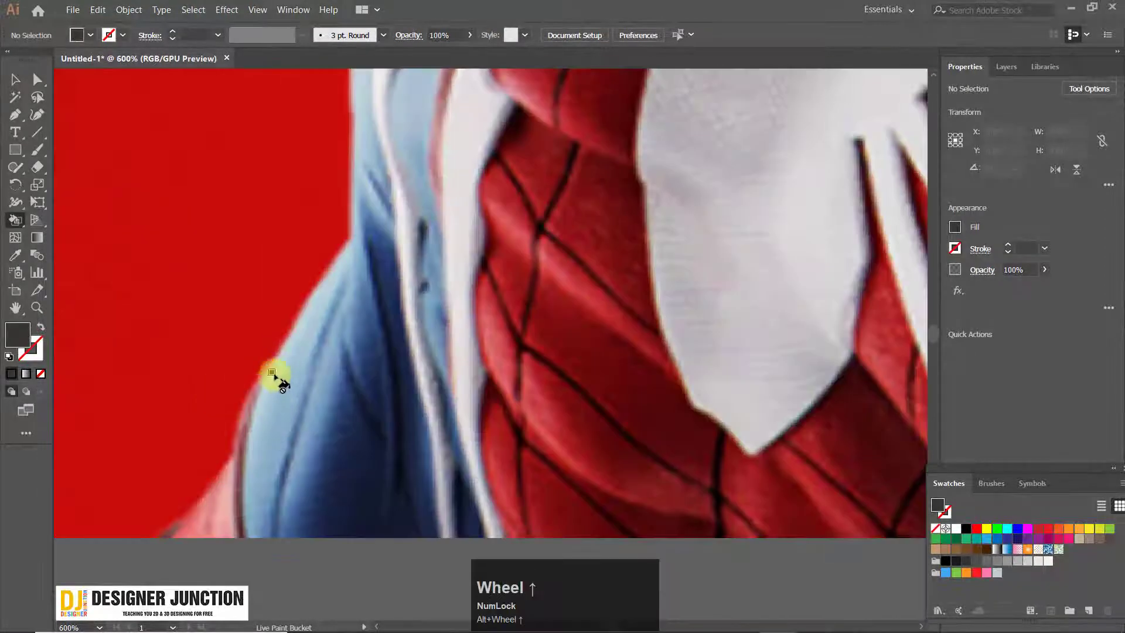
{"action": "scroll", "coordinate": [349, 446], "scroll_direction": "down", "scroll_amount": 5}
{"action": "left_click", "coordinate": [301, 447]}
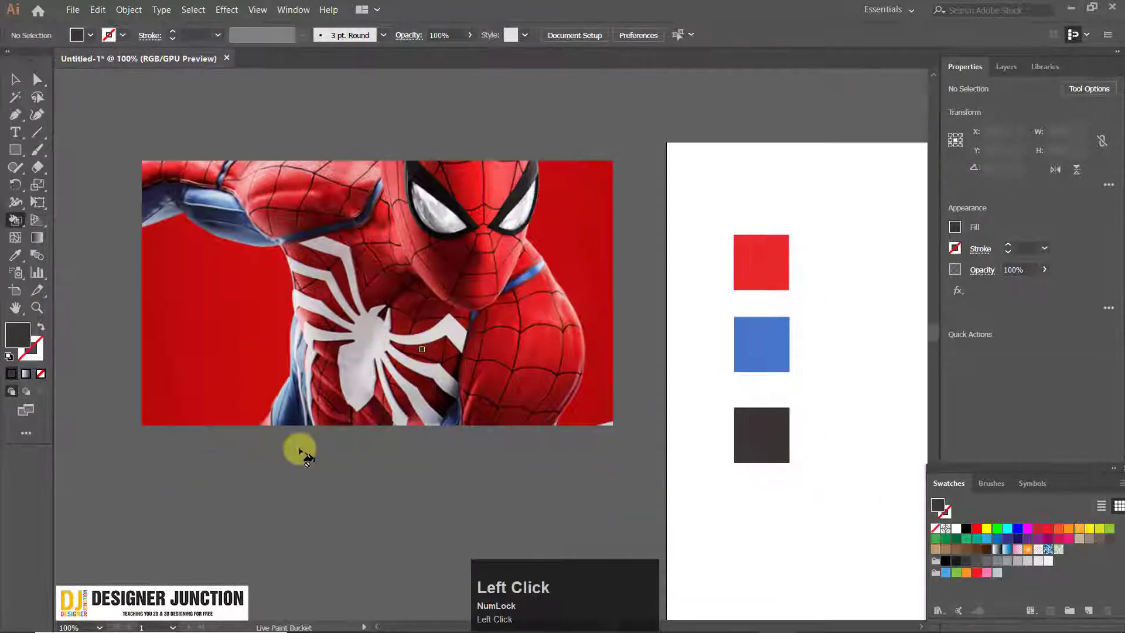
Sample the red square with the Live Paint Bucket and try to fill a web cell of the line drawing's mask
{"action": "key", "text": "space"}
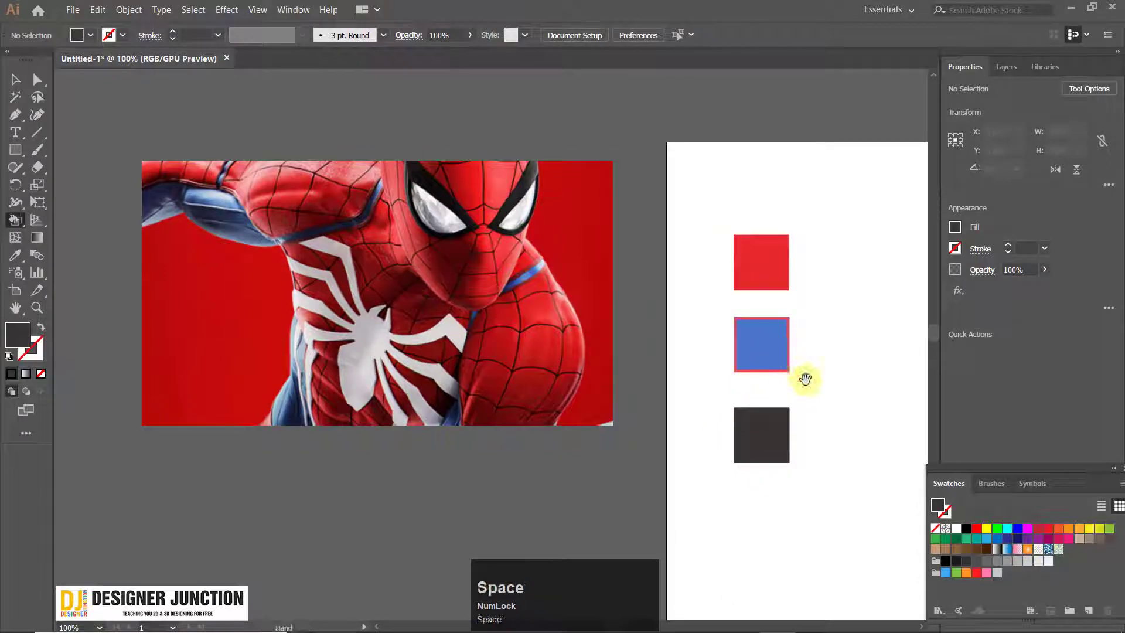
{"action": "left_click_drag", "start_coordinate": [803, 377], "coordinate": [146, 311]}
{"action": "scroll", "coordinate": [547, 401], "scroll_direction": "down", "scroll_amount": 3}
{"action": "key", "text": "space"}
{"action": "left_click_drag", "start_coordinate": [553, 376], "coordinate": [299, 219]}
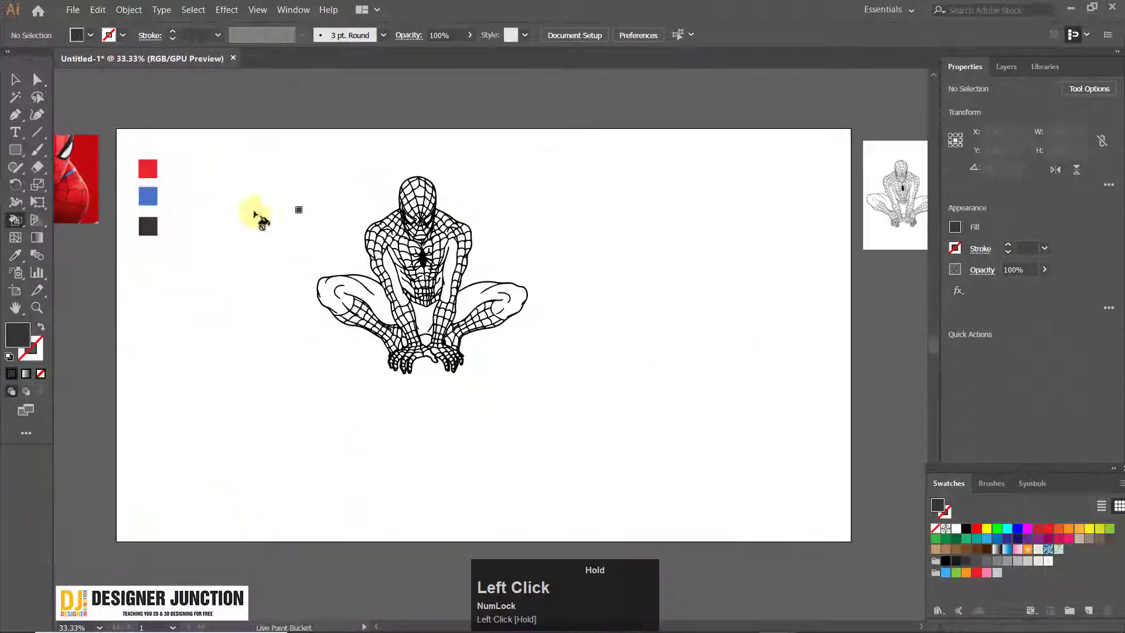
{"action": "scroll", "coordinate": [175, 183], "scroll_direction": "up", "scroll_amount": 2}
{"action": "left_click", "coordinate": [16, 82]}
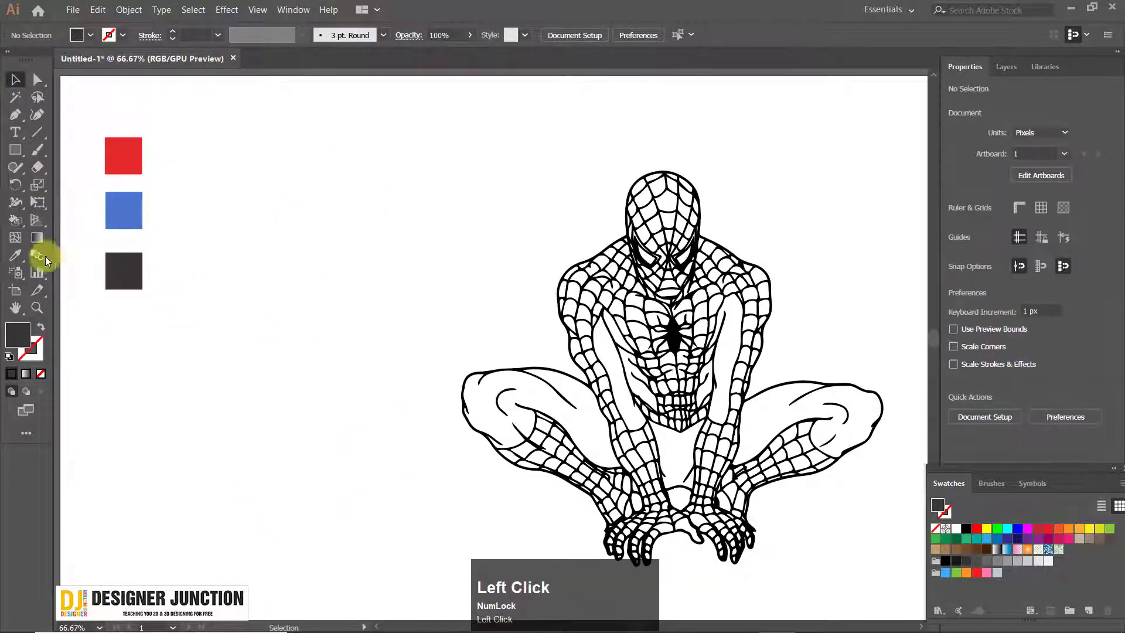
{"action": "left_click", "coordinate": [16, 220]}
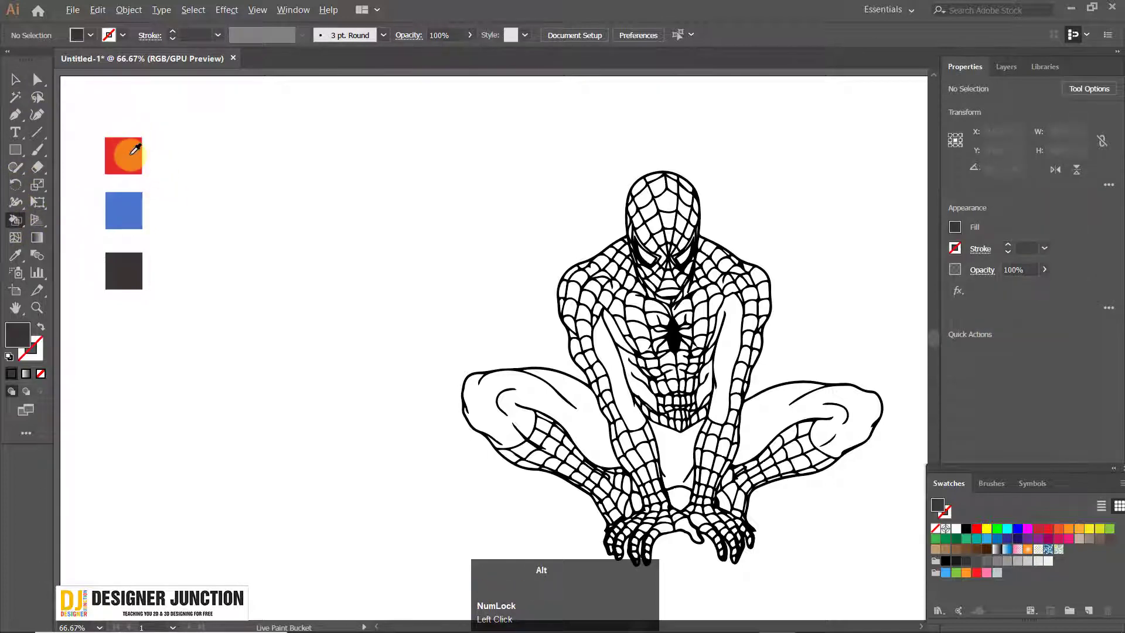
{"action": "left_click", "coordinate": [134, 150], "text": "alt"}
{"action": "scroll", "coordinate": [645, 267], "scroll_direction": "up", "scroll_amount": 4}
{"action": "left_click", "coordinate": [403, 199]}
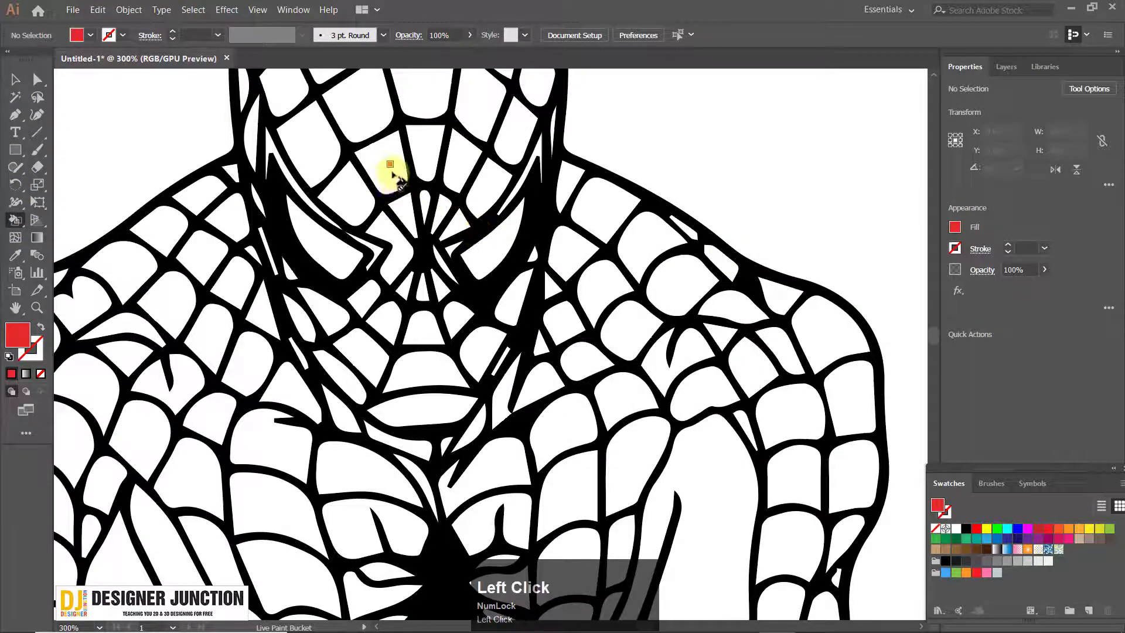
Convert the whole Spider-Man line drawing into a Live Paint group and deselect it
{"action": "scroll", "coordinate": [359, 101], "scroll_direction": "down", "scroll_amount": 3}
{"action": "scroll", "coordinate": [403, 246], "scroll_direction": "down", "scroll_amount": 2}
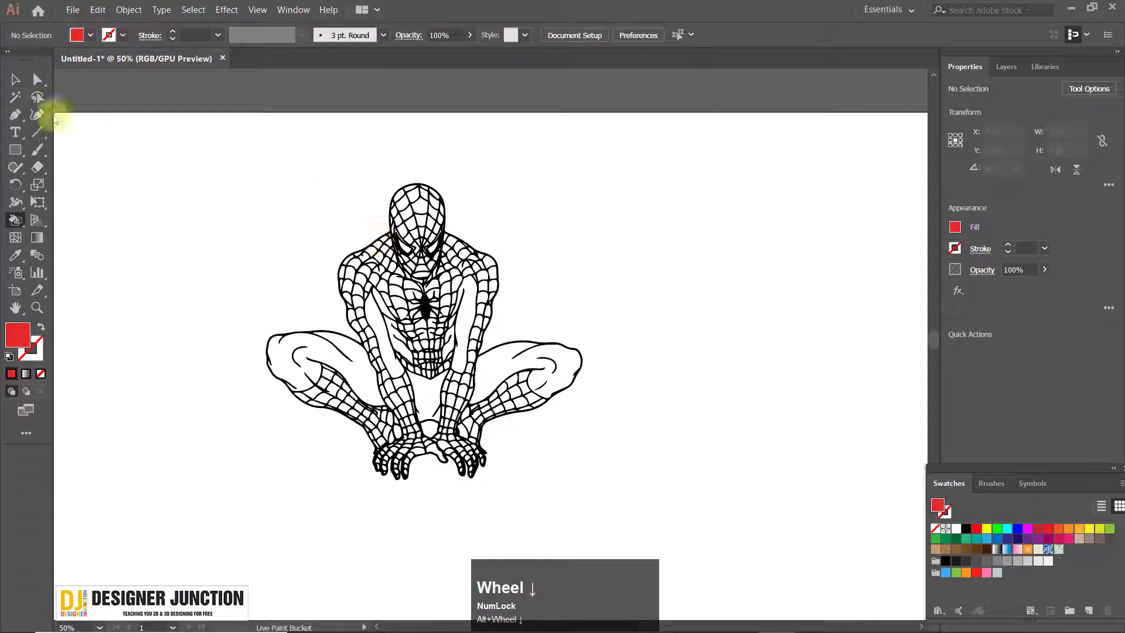
{"action": "left_click", "coordinate": [15, 79]}
{"action": "left_click_drag", "start_coordinate": [607, 477], "coordinate": [260, 483]}
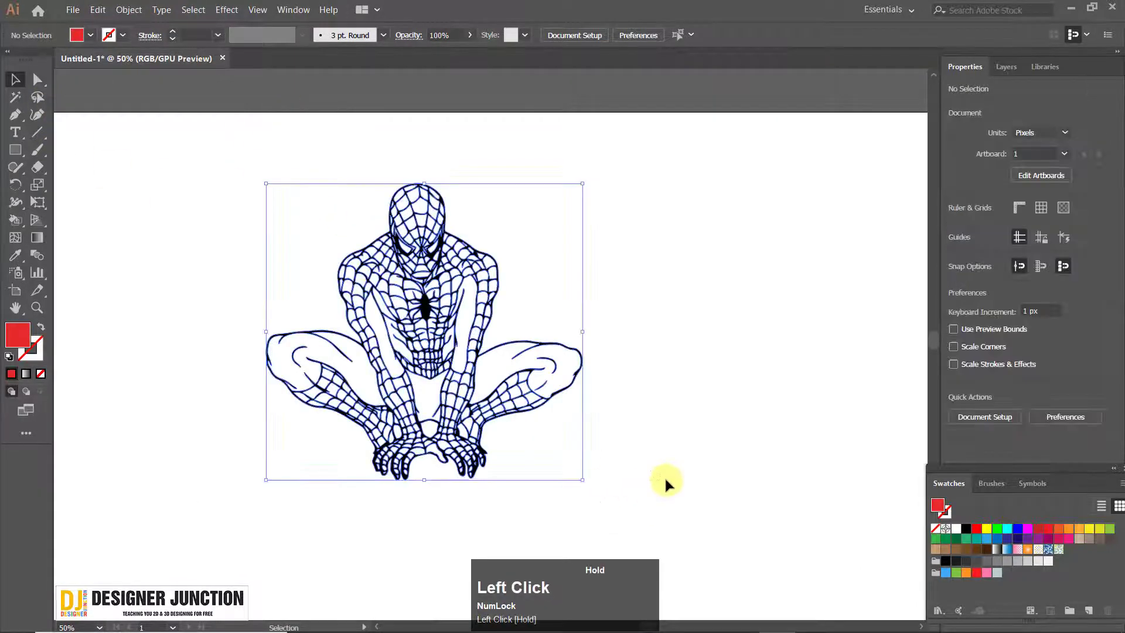
{"action": "left_click", "coordinate": [128, 9]}
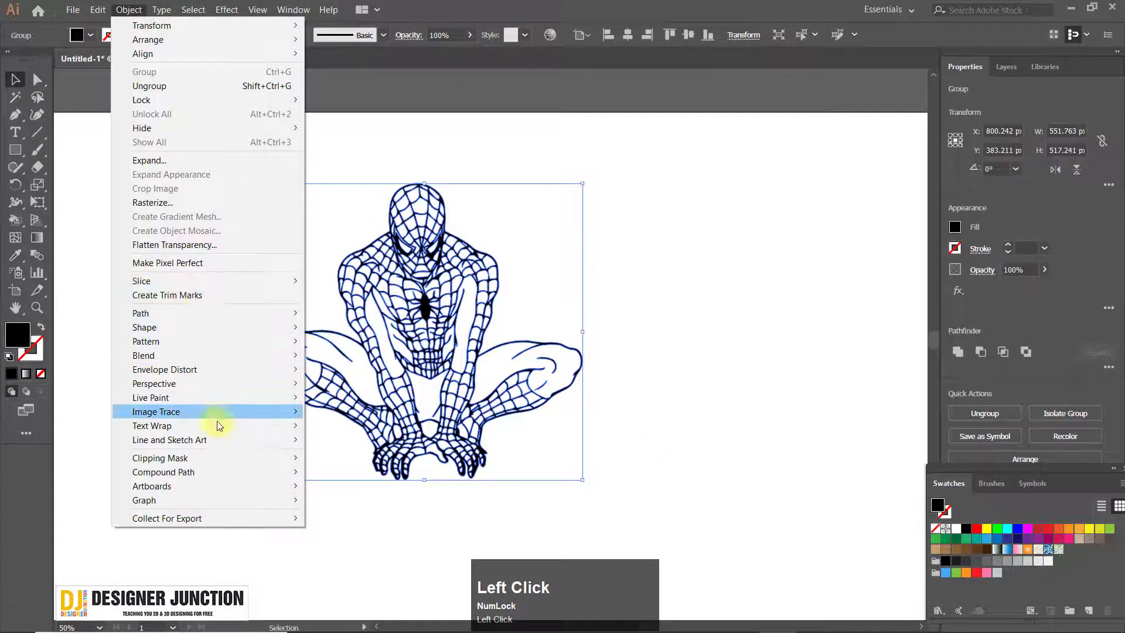
{"action": "mouse_move", "coordinate": [210, 315]}
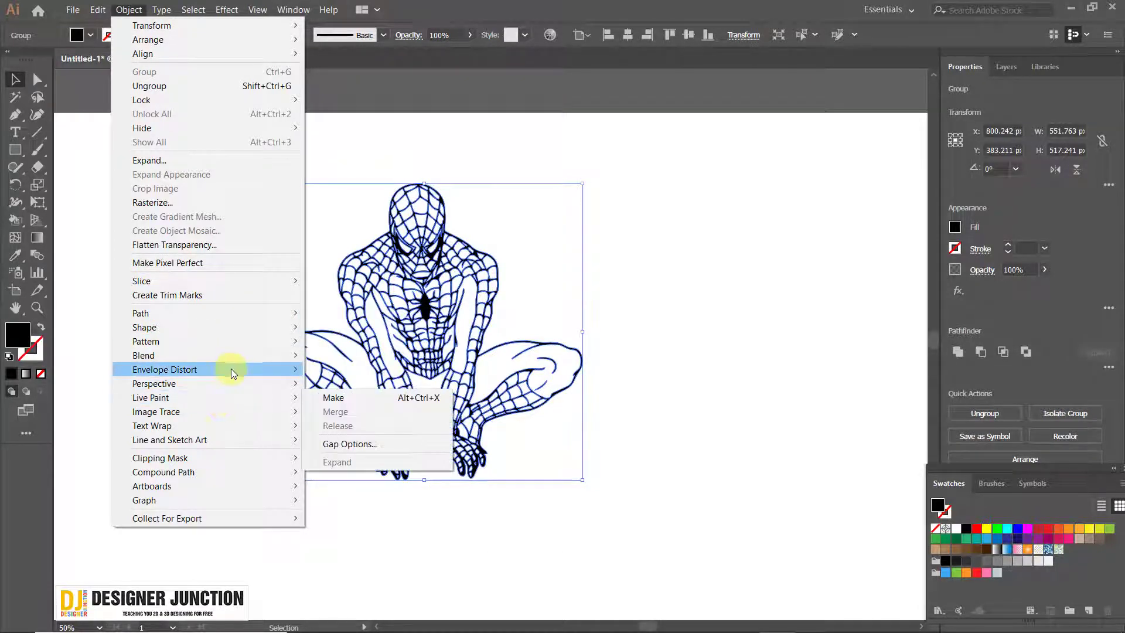
{"action": "mouse_move", "coordinate": [227, 399]}
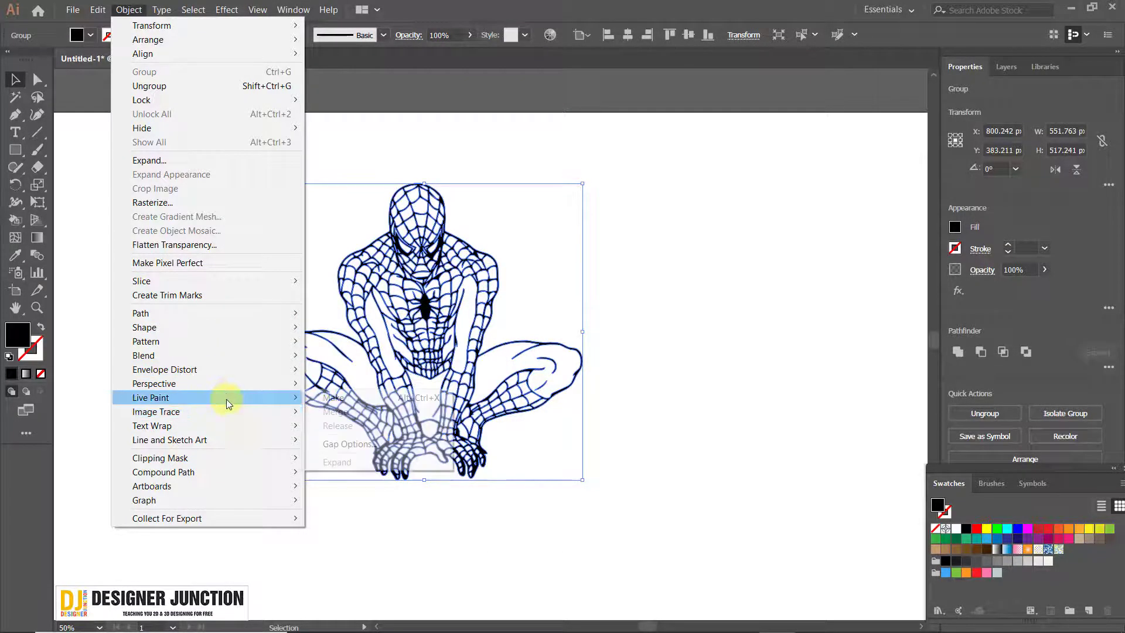
{"action": "left_click", "coordinate": [405, 397]}
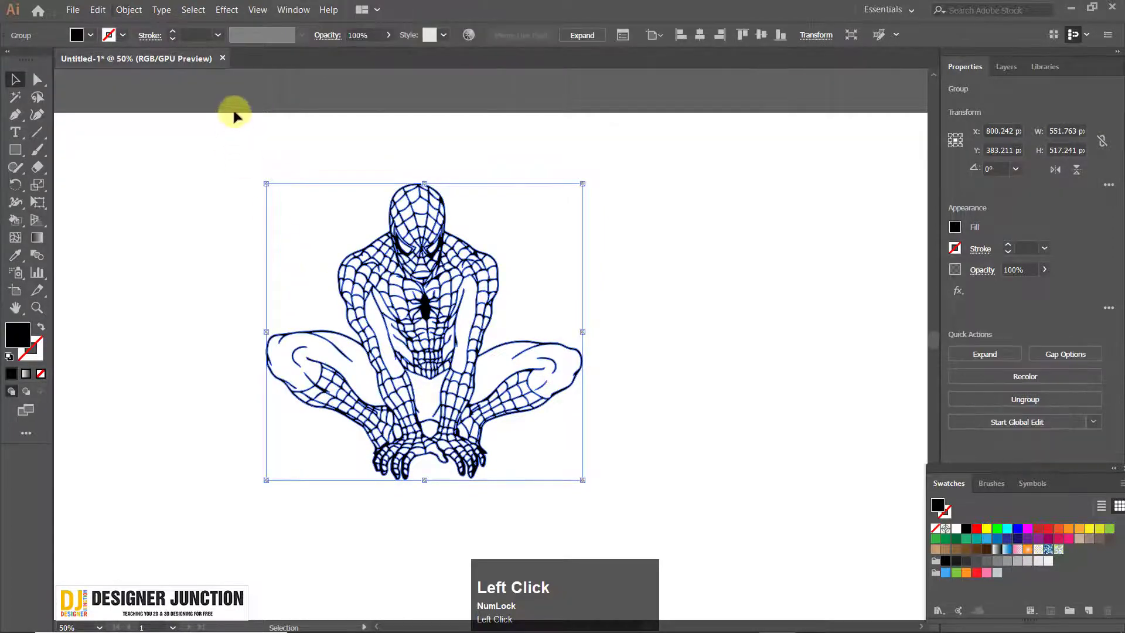
{"action": "left_click", "coordinate": [465, 201]}
Try to fill a web cell of the mask with black using the Live Paint Bucket
{"action": "scroll", "coordinate": [469, 200], "scroll_direction": "up", "scroll_amount": 3}
{"action": "left_click", "coordinate": [13, 220]}
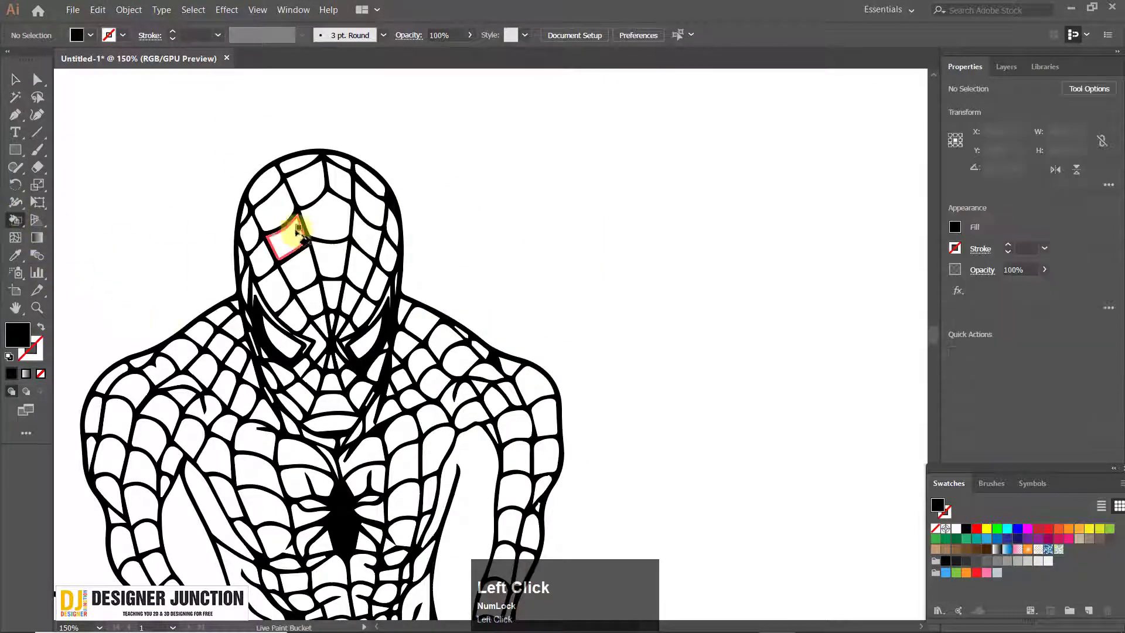
{"action": "left_click", "coordinate": [265, 218]}
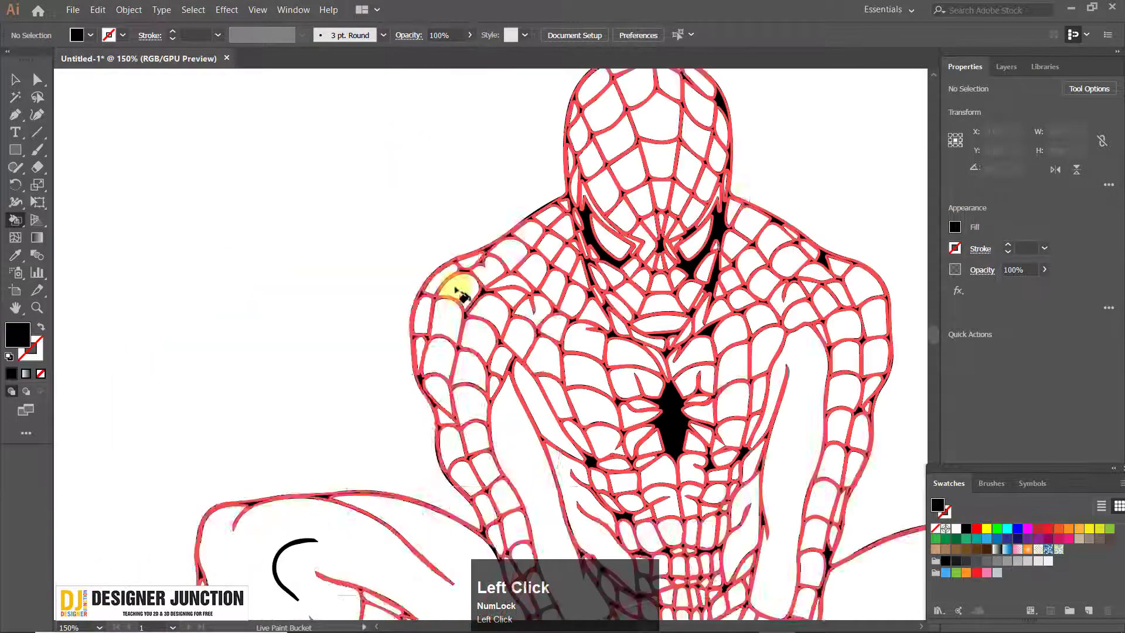
Sample the red colour square with the Live Paint Bucket
{"action": "scroll", "coordinate": [139, 334], "scroll_direction": "down", "scroll_amount": 4}
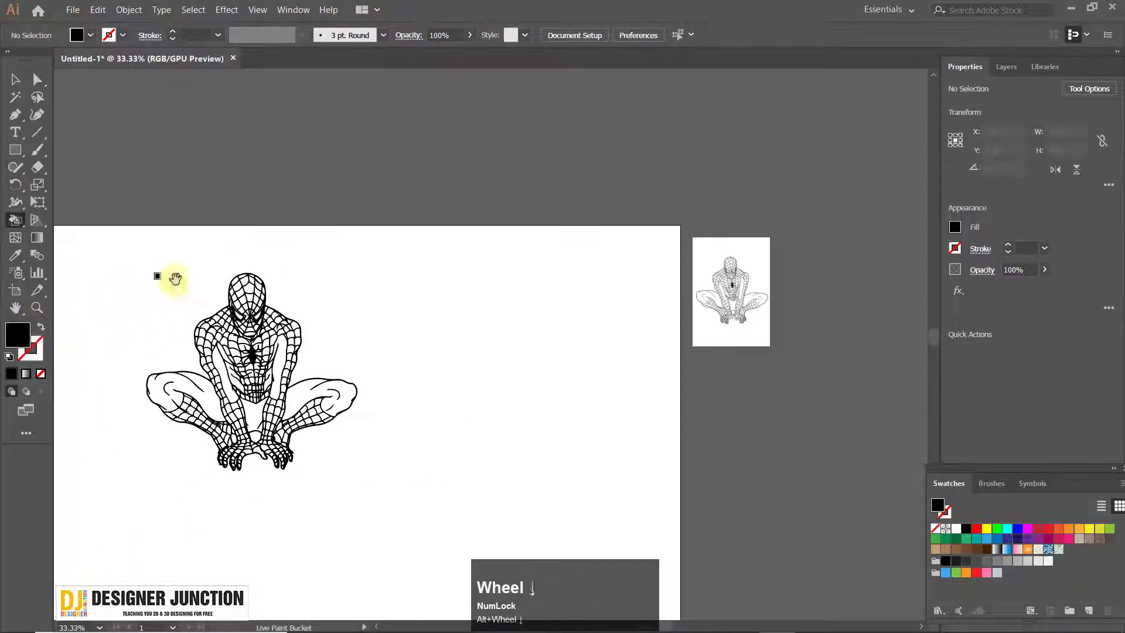
{"action": "left_click_drag", "start_coordinate": [171, 276], "coordinate": [402, 211]}
{"action": "scroll", "coordinate": [402, 194], "scroll_direction": "up", "scroll_amount": 3}
{"action": "scroll", "coordinate": [315, 242], "scroll_direction": "down", "scroll_amount": 1}
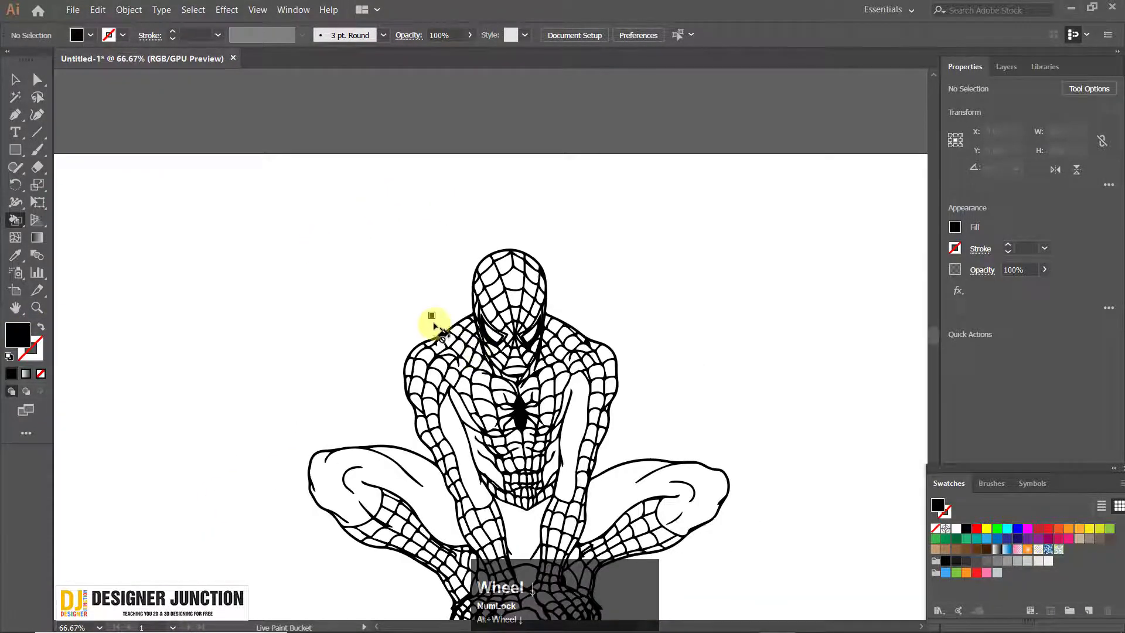
{"action": "left_click_drag", "start_coordinate": [436, 326], "coordinate": [510, 191]}
{"action": "key", "text": "v"}
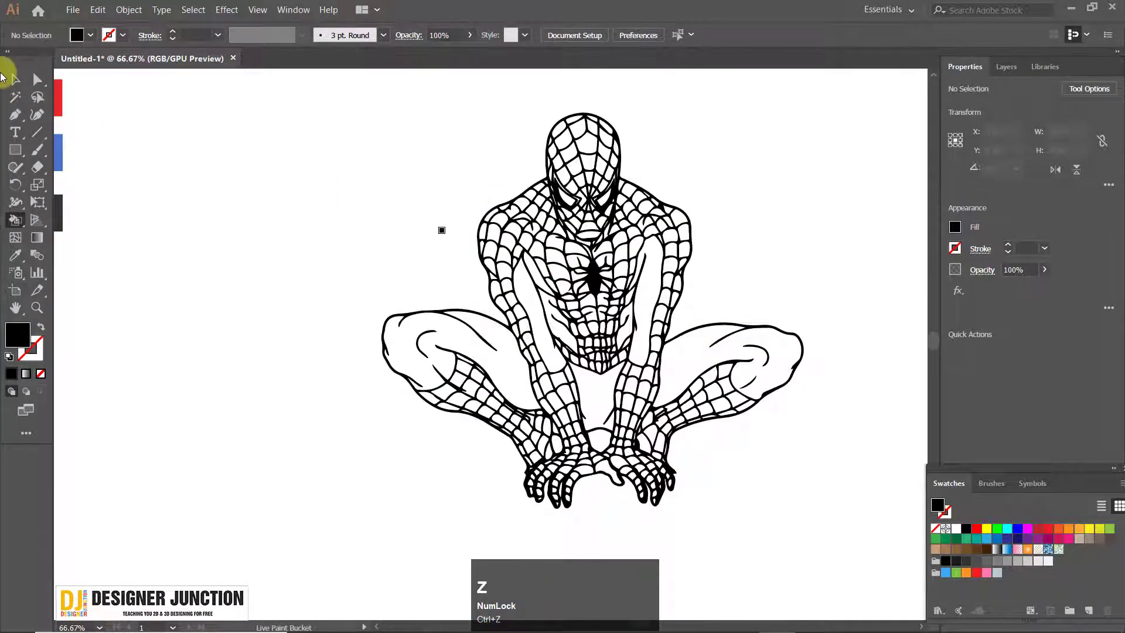
{"action": "mouse_move", "coordinate": [585, 284]}
{"action": "left_mouse_down"}
{"action": "mouse_move", "coordinate": [338, 252]}
{"action": "mouse_move", "coordinate": [292, 285]}
{"action": "left_mouse_up"}
{"action": "left_click_drag", "start_coordinate": [251, 245], "coordinate": [445, 308]}
{"action": "left_click", "coordinate": [306, 102]}
{"action": "scroll", "coordinate": [320, 267], "scroll_direction": "up", "scroll_amount": 1}
{"action": "left_click_drag", "start_coordinate": [619, 354], "coordinate": [588, 419]}
{"action": "left_click", "coordinate": [16, 219]}
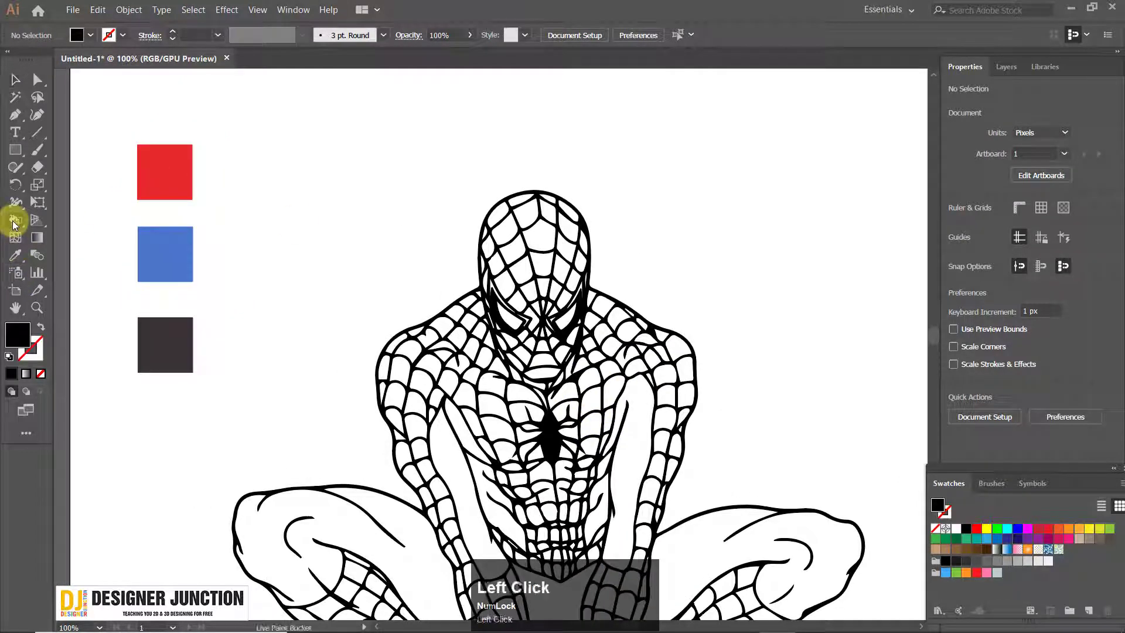
{"action": "left_click", "coordinate": [164, 168], "text": "alt"}
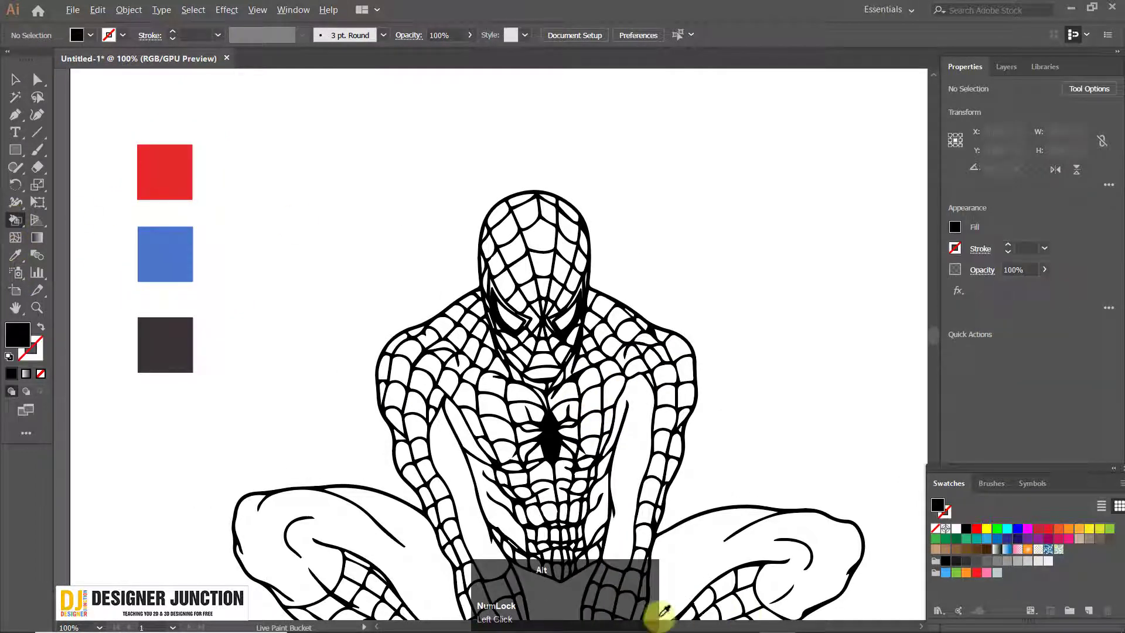
{"action": "left_click", "coordinate": [556, 613], "text": "alt"}
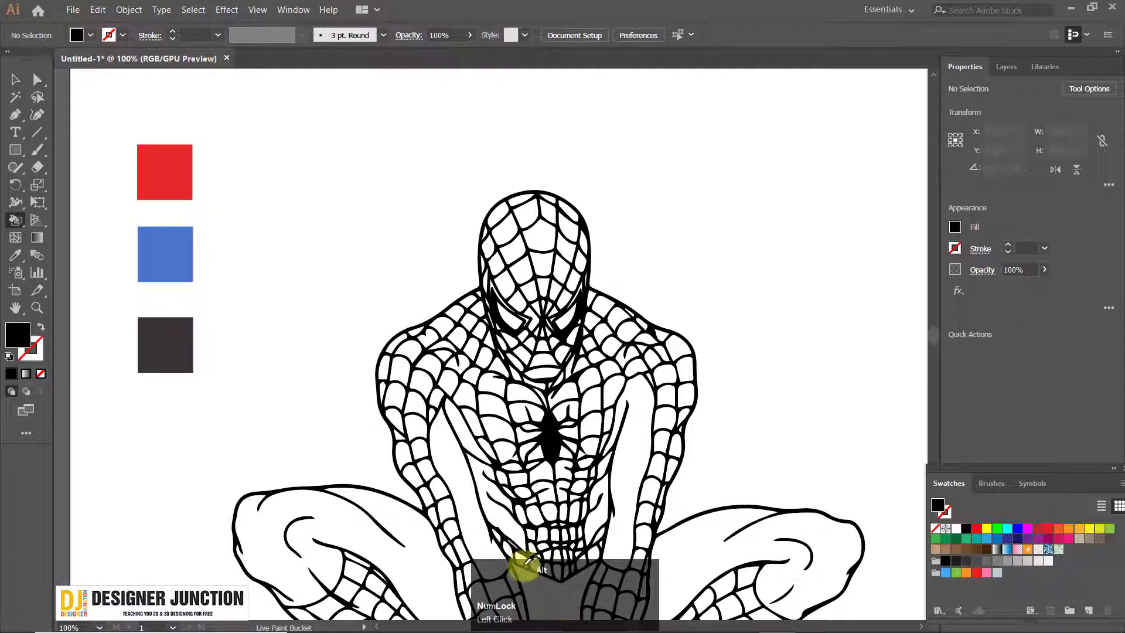
{"action": "left_click", "coordinate": [165, 165], "text": "alt"}
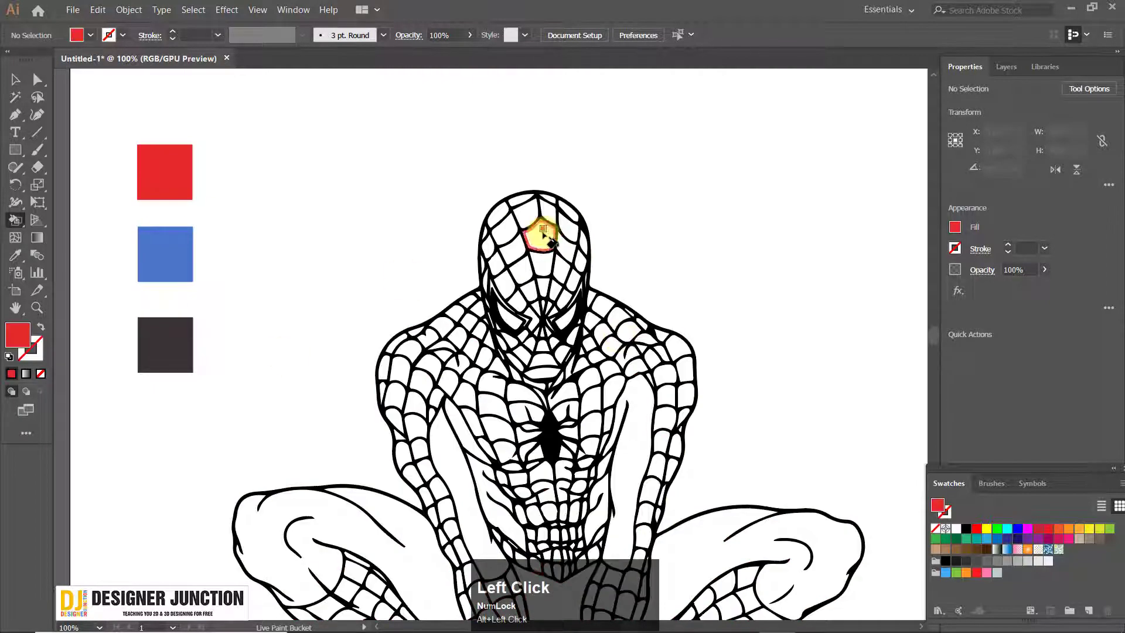
Fill the forehead's uppermost inner cells, the right inner column and the central cell below with the sampled red
{"action": "scroll", "coordinate": [519, 185], "scroll_direction": "up", "scroll_amount": 5}
{"action": "left_click", "coordinate": [428, 240]}
{"action": "left_click", "coordinate": [493, 157]}
{"action": "left_click", "coordinate": [528, 258]}
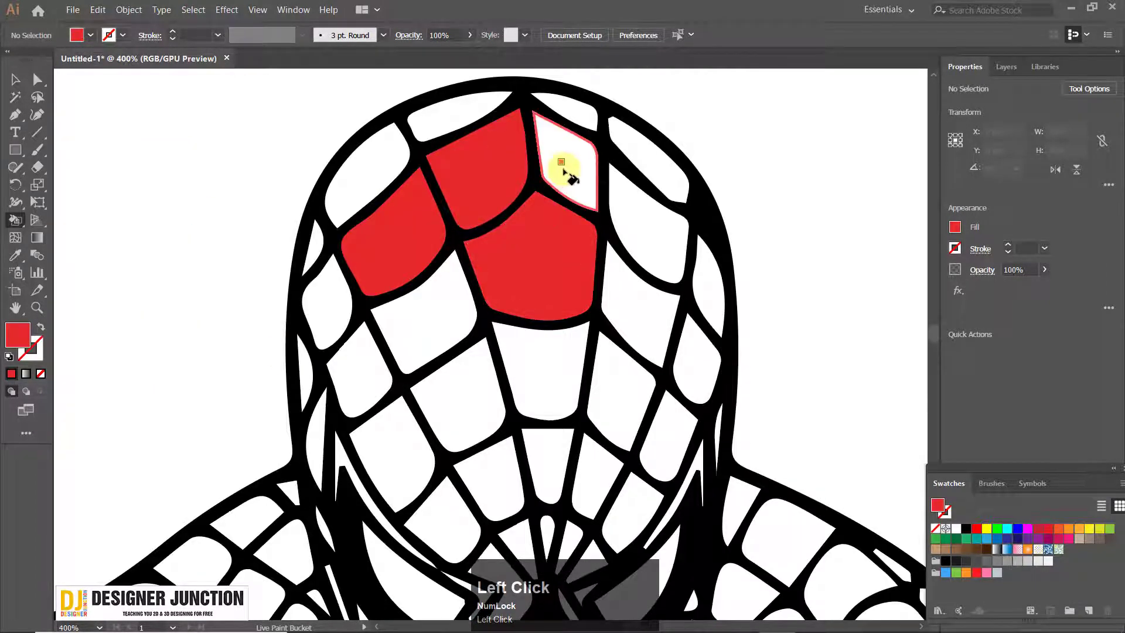
{"action": "left_click", "coordinate": [566, 161]}
{"action": "left_click", "coordinate": [645, 228]}
{"action": "left_click", "coordinate": [639, 319]}
{"action": "left_click", "coordinate": [629, 399]}
{"action": "left_click", "coordinate": [540, 376]}
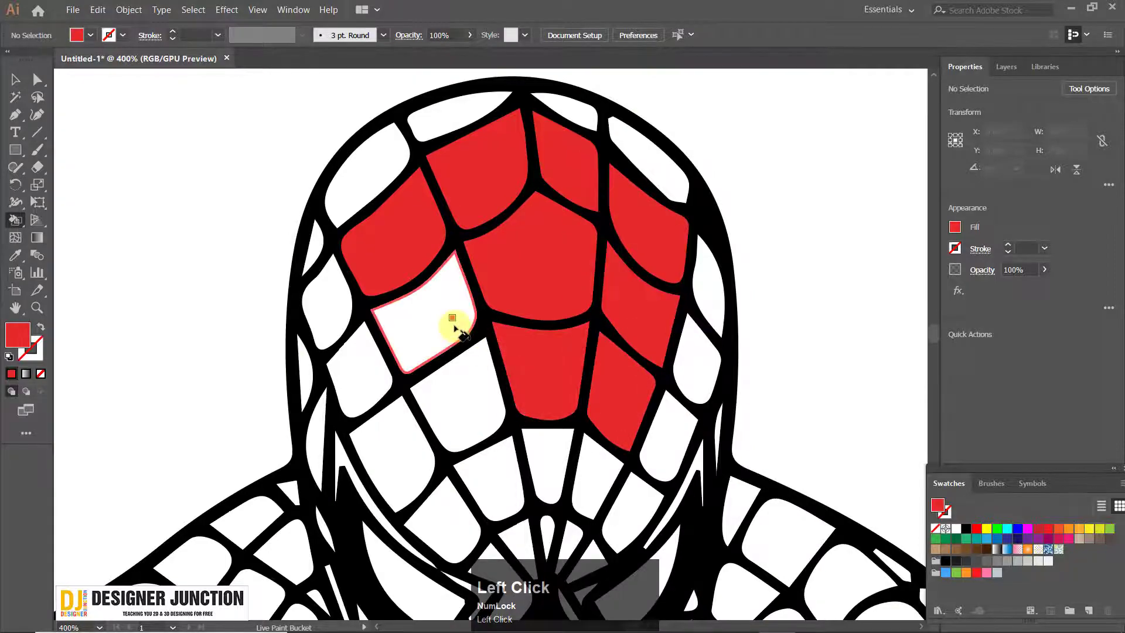
Fill the forehead's remaining left inner cells and the four narrow cells along the mask's top edge with red
{"action": "left_click", "coordinate": [452, 322]}
{"action": "left_click", "coordinate": [454, 396]}
{"action": "left_click", "coordinate": [351, 176]}
{"action": "left_click", "coordinate": [451, 114]}
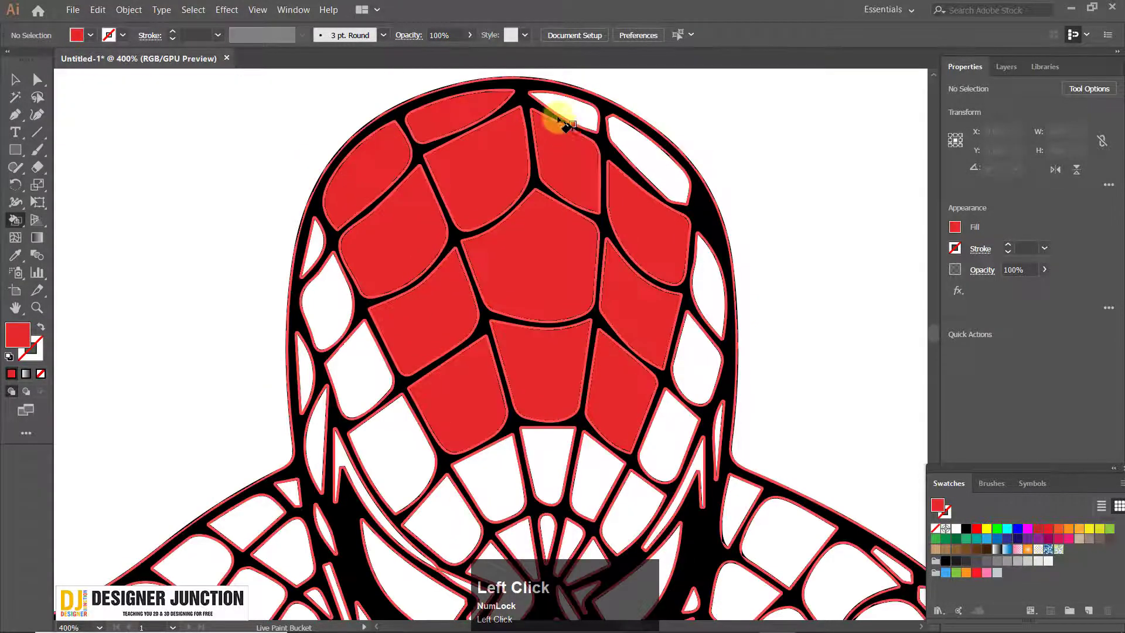
{"action": "left_click", "coordinate": [559, 117]}
{"action": "left_click", "coordinate": [648, 161]}
{"action": "scroll", "coordinate": [655, 227], "scroll_direction": "down", "scroll_amount": 4}
{"action": "left_click_drag", "start_coordinate": [592, 308], "coordinate": [361, 224]}
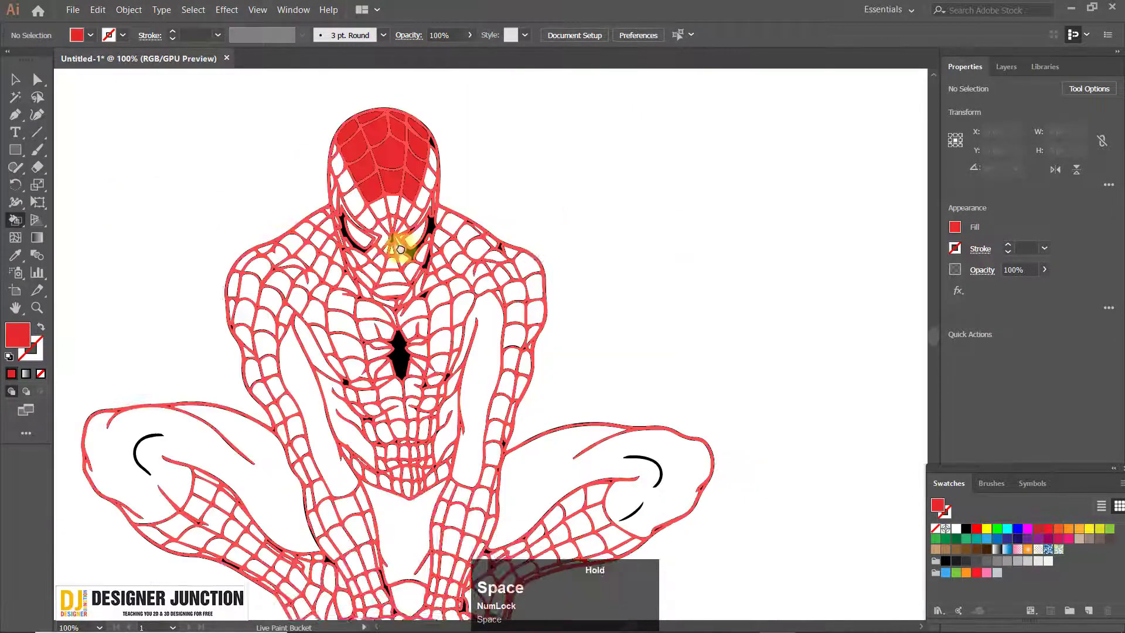
{"action": "left_click", "coordinate": [15, 79]}
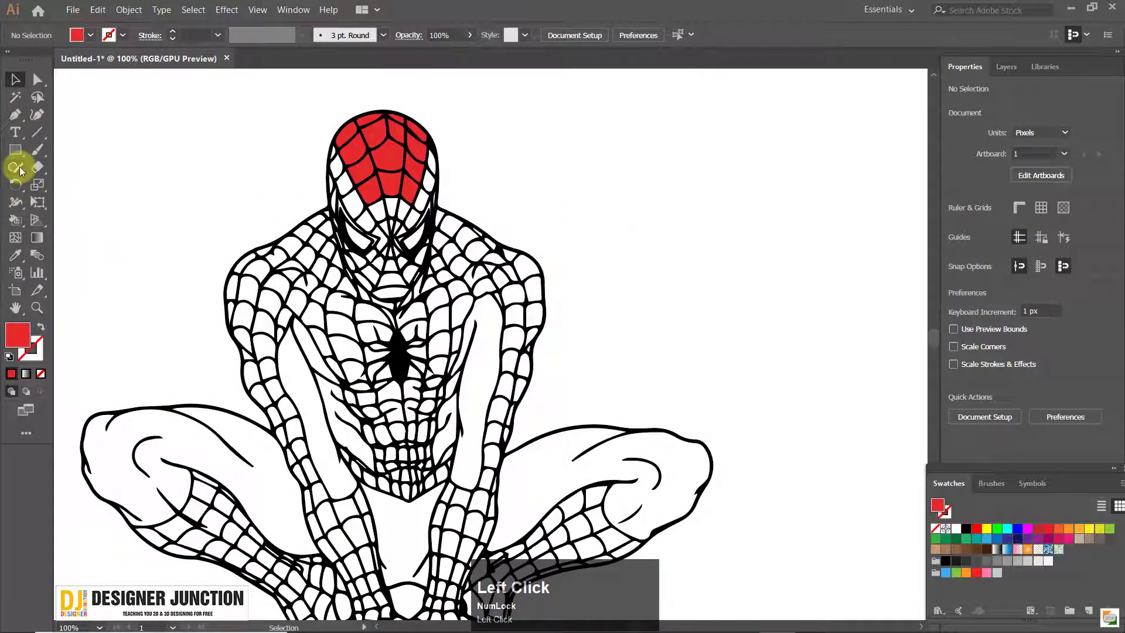
{"action": "left_click_drag", "start_coordinate": [583, 183], "coordinate": [616, 253]}
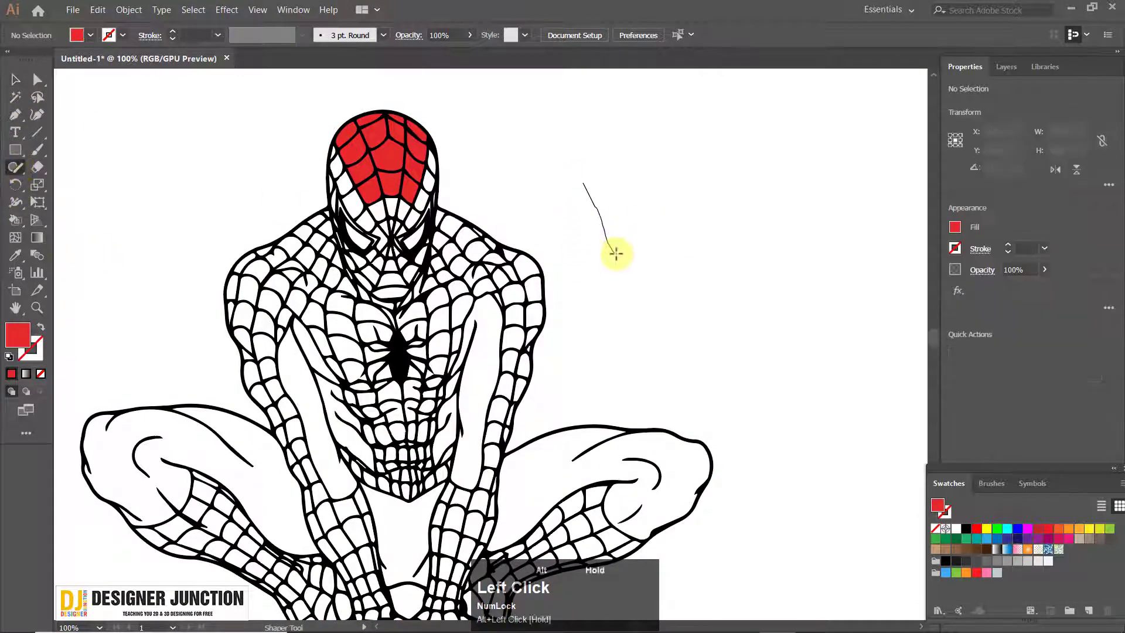
{"action": "key", "text": "ctrl+z"}
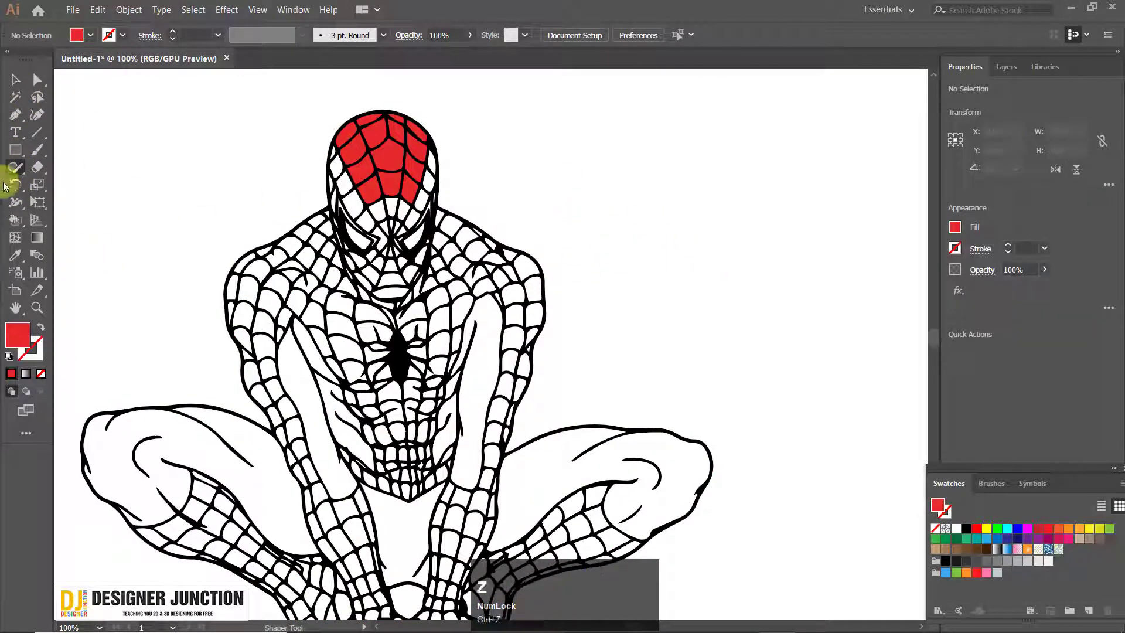
Draw a 110 px red circle beside the figure's head and duplicate it twice into a horizontal row of three overlapping circles
{"action": "right_click", "coordinate": [16, 153]}
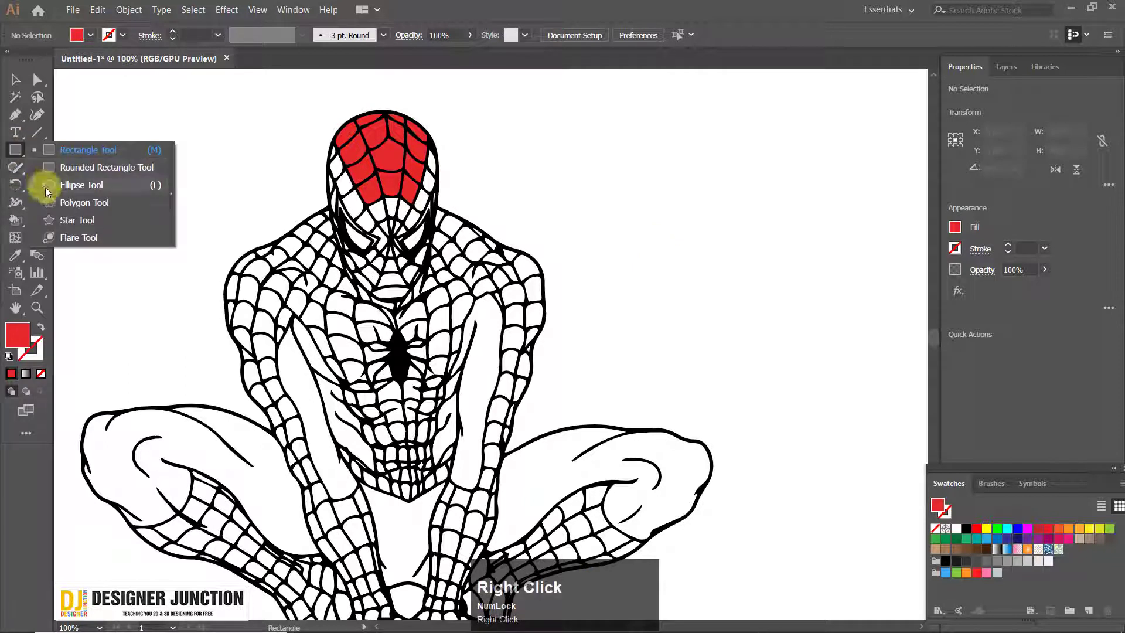
{"action": "left_click", "coordinate": [98, 185]}
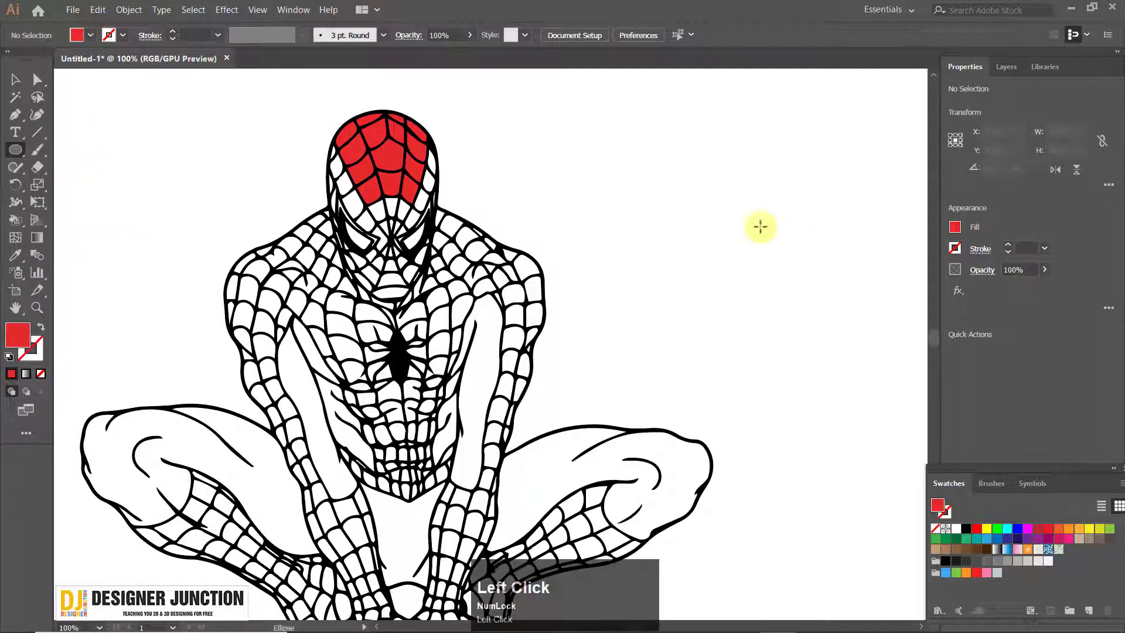
{"action": "left_click_drag", "start_coordinate": [666, 176], "coordinate": [729, 238]}
{"action": "left_click", "coordinate": [15, 80]}
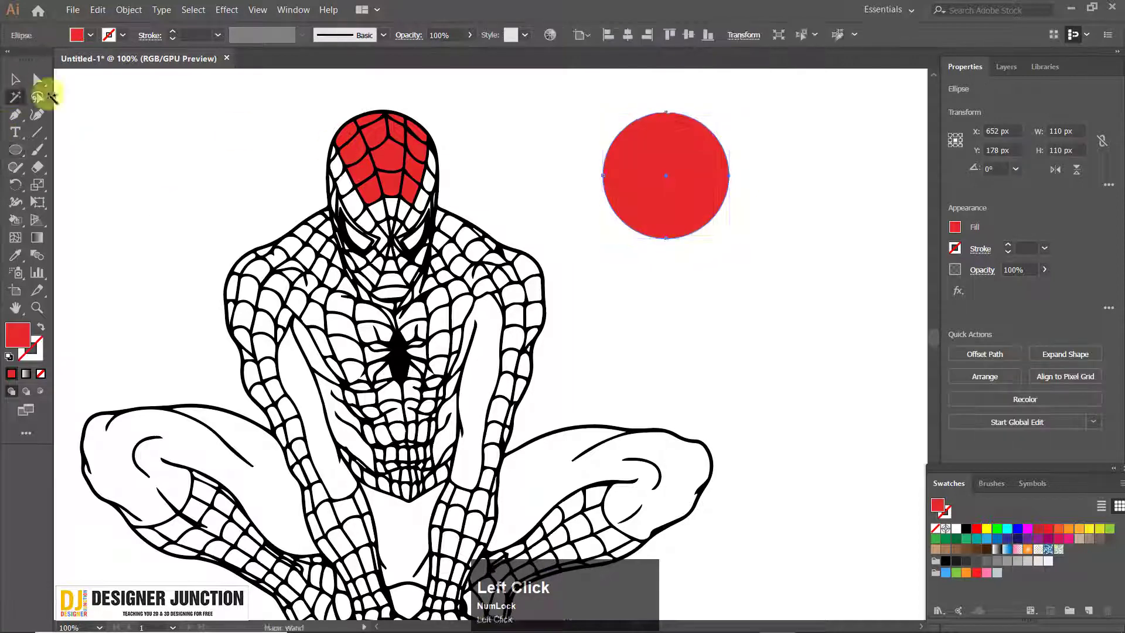
{"action": "left_click_drag", "start_coordinate": [608, 190], "coordinate": [426, 232]}
{"action": "left_click_drag", "start_coordinate": [494, 208], "coordinate": [672, 215]}
Remove the fill from all three circles and give them a dark olive 1 pt stroke
{"action": "left_click_drag", "start_coordinate": [390, 135], "coordinate": [756, 350]}
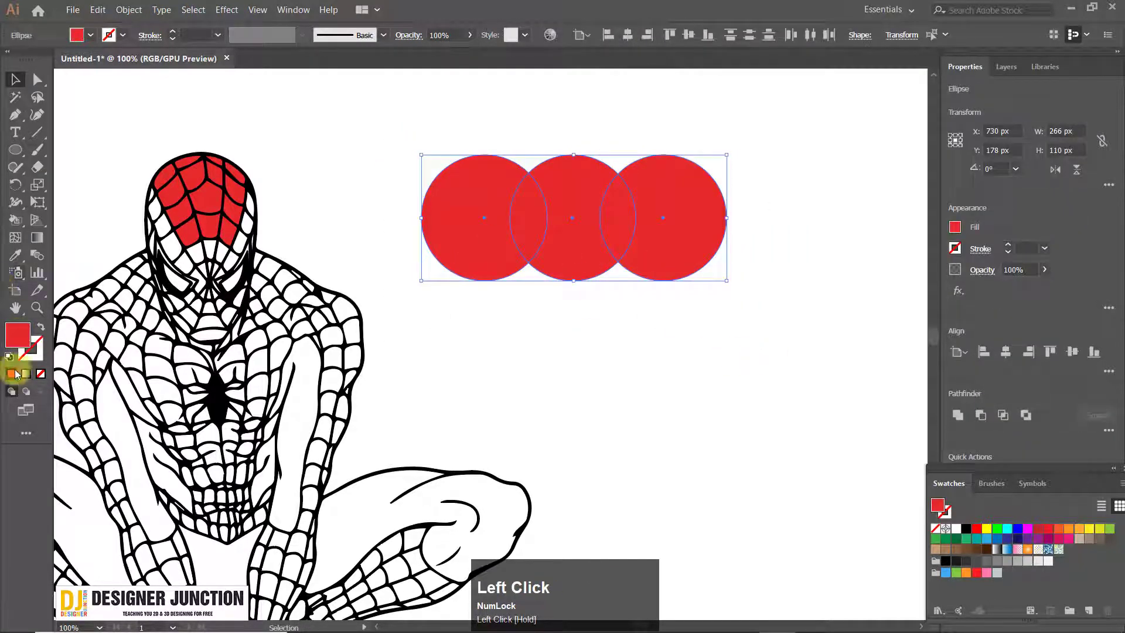
{"action": "left_click", "coordinate": [40, 373]}
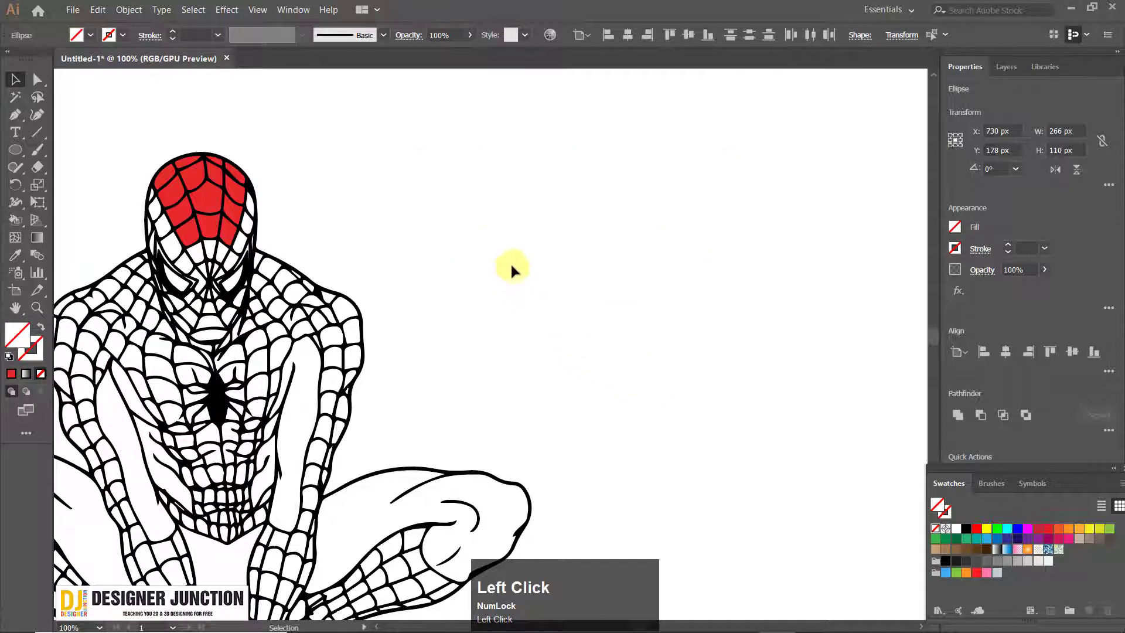
{"action": "left_click_drag", "start_coordinate": [384, 118], "coordinate": [608, 369]}
{"action": "left_click", "coordinate": [31, 348]}
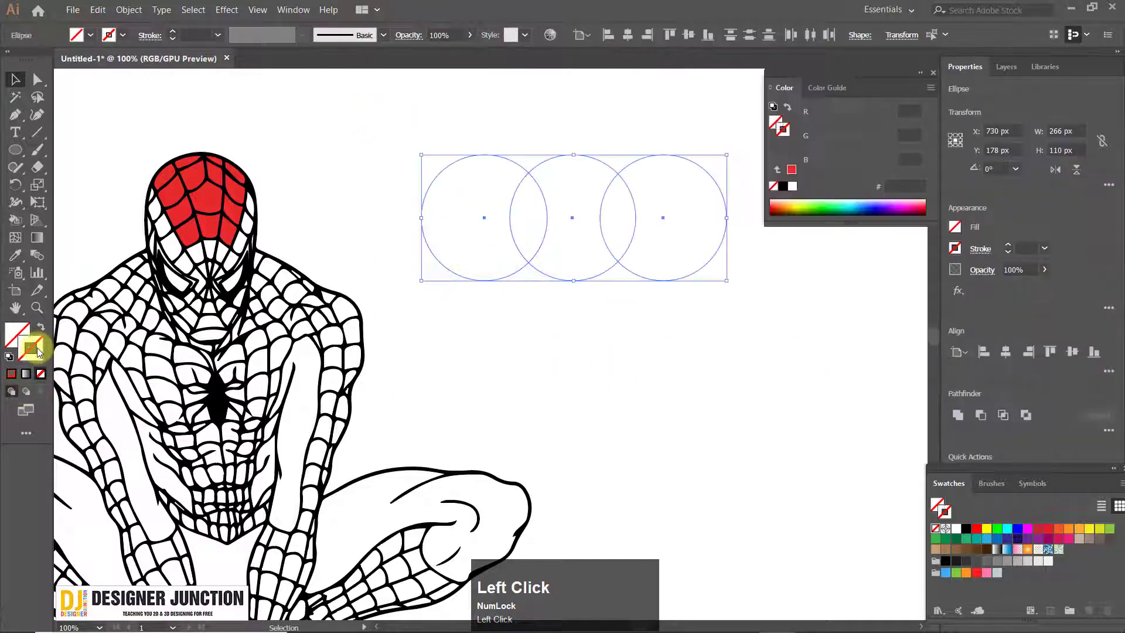
{"action": "left_click", "coordinate": [786, 214]}
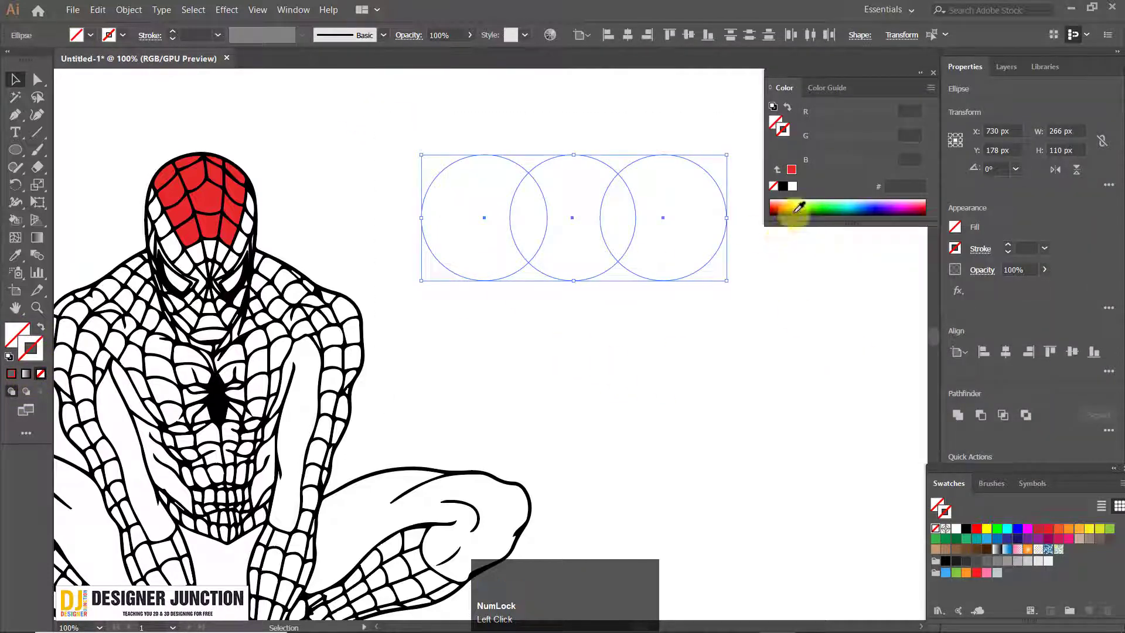
{"action": "left_click", "coordinate": [934, 73]}
{"action": "left_click", "coordinate": [583, 299]}
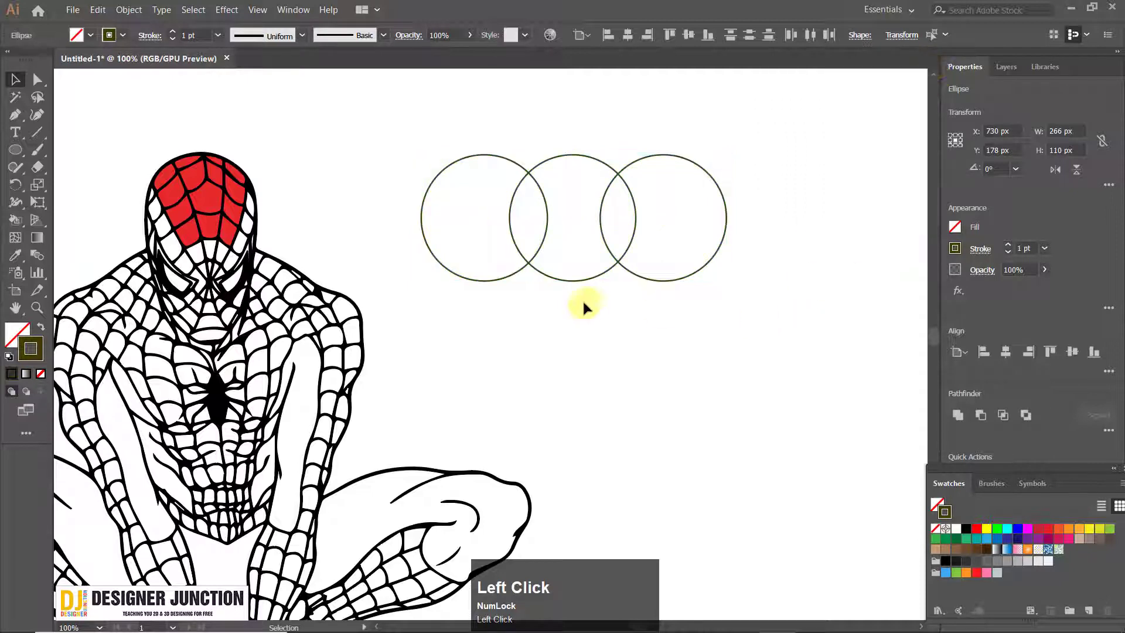
Fill the left circle with dark red, RGB 181, 44, 44
{"action": "left_click", "coordinate": [513, 264]}
{"action": "left_click", "coordinate": [416, 145]}
{"action": "left_click", "coordinate": [413, 252]}
{"action": "double_click", "coordinate": [24, 349]}
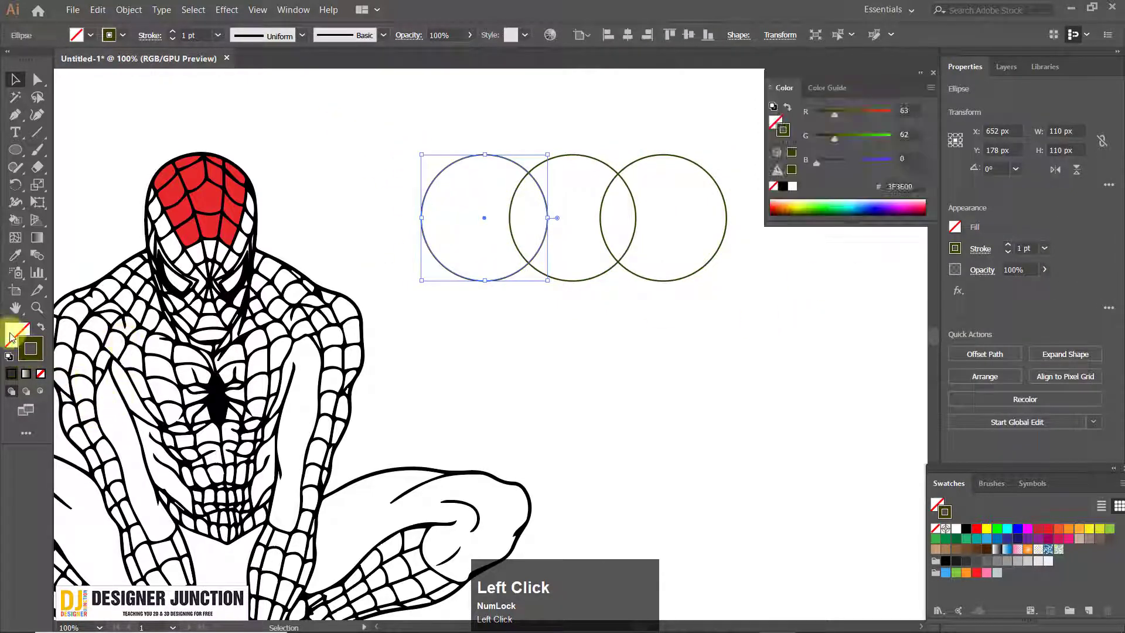
{"action": "left_click", "coordinate": [541, 193]}
{"action": "left_click", "coordinate": [763, 111]}
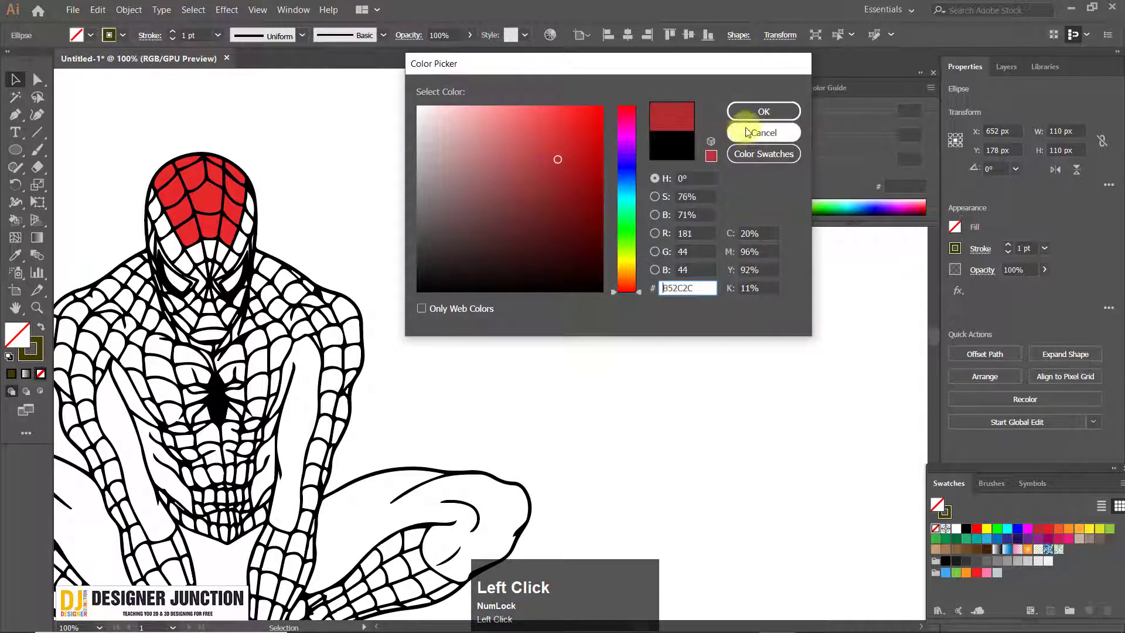
{"action": "left_click", "coordinate": [934, 73]}
Fill the middle circle with pure blue and the right circle with yellow
{"action": "left_click_drag", "start_coordinate": [567, 126], "coordinate": [581, 197]}
{"action": "left_click", "coordinate": [1038, 529]}
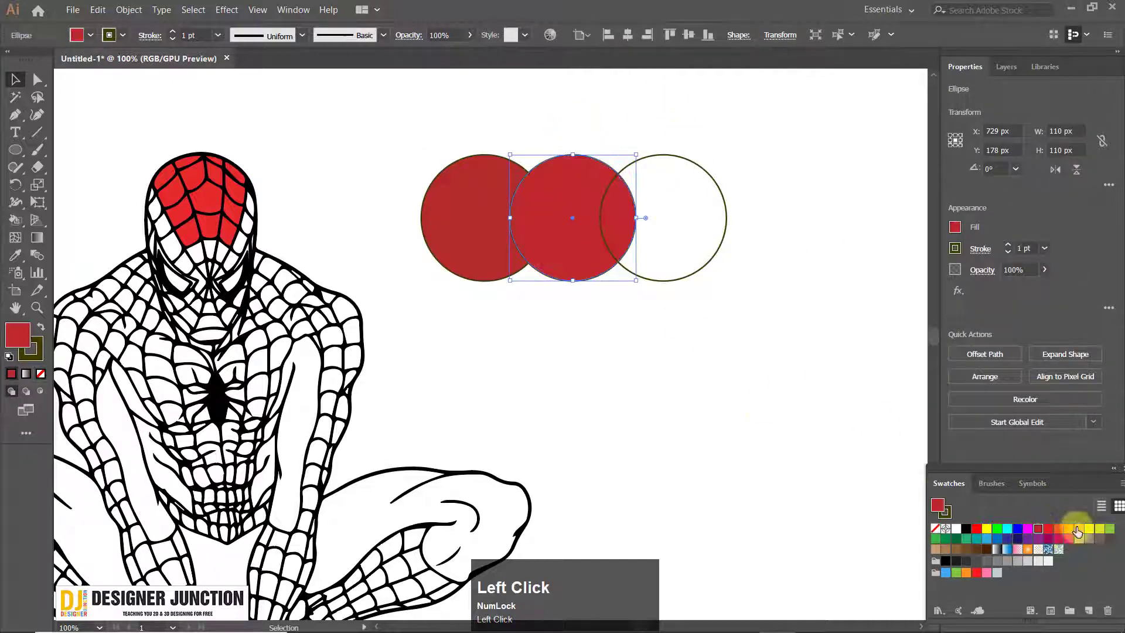
{"action": "left_click", "coordinate": [1018, 529]}
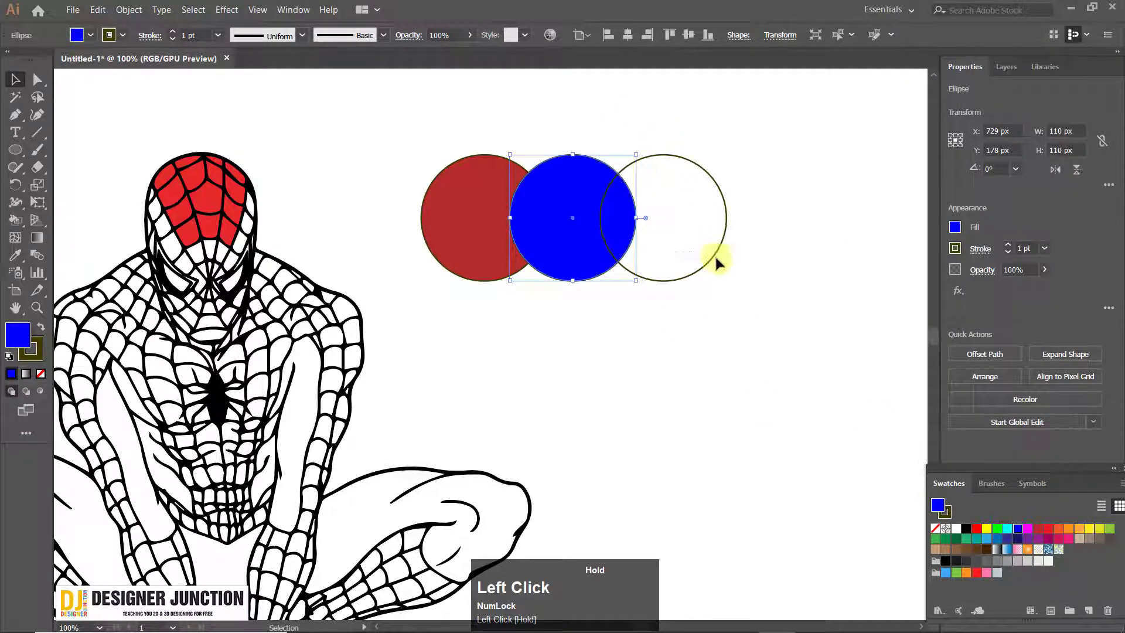
{"action": "left_click", "coordinate": [716, 259]}
{"action": "left_click", "coordinate": [1090, 530]}
{"action": "left_click", "coordinate": [705, 306]}
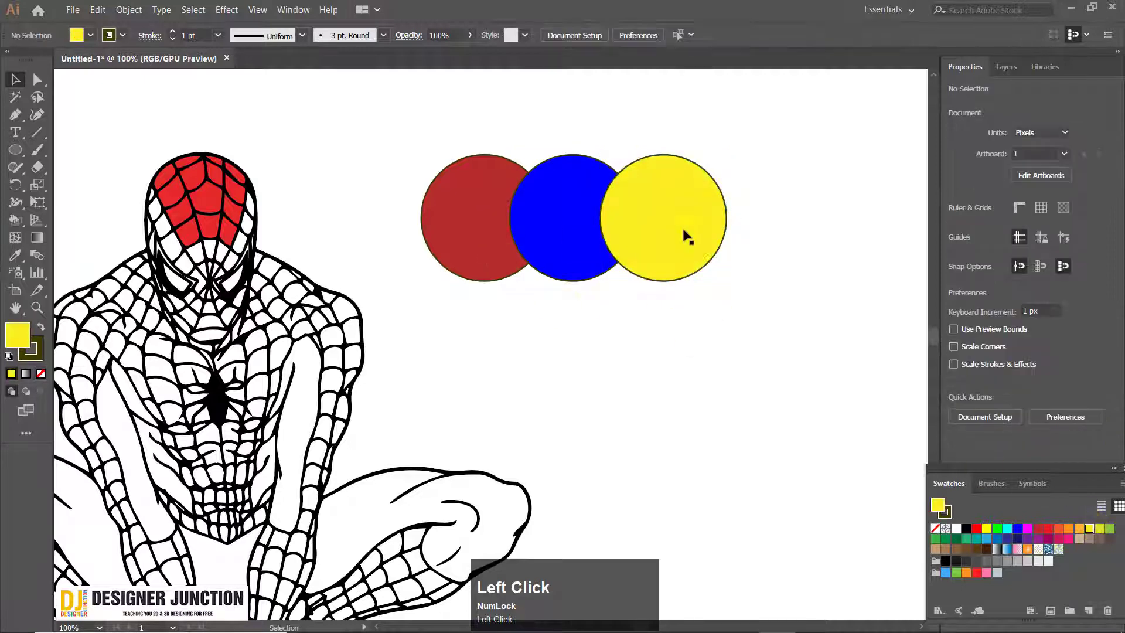
Undo the colour fills of the three circles, leaving only their outlines, and deselect
{"action": "key", "text": "ctrl+z"}
{"action": "key", "text": "ctrl+z"}
{"action": "key", "text": "ctrl+z"}
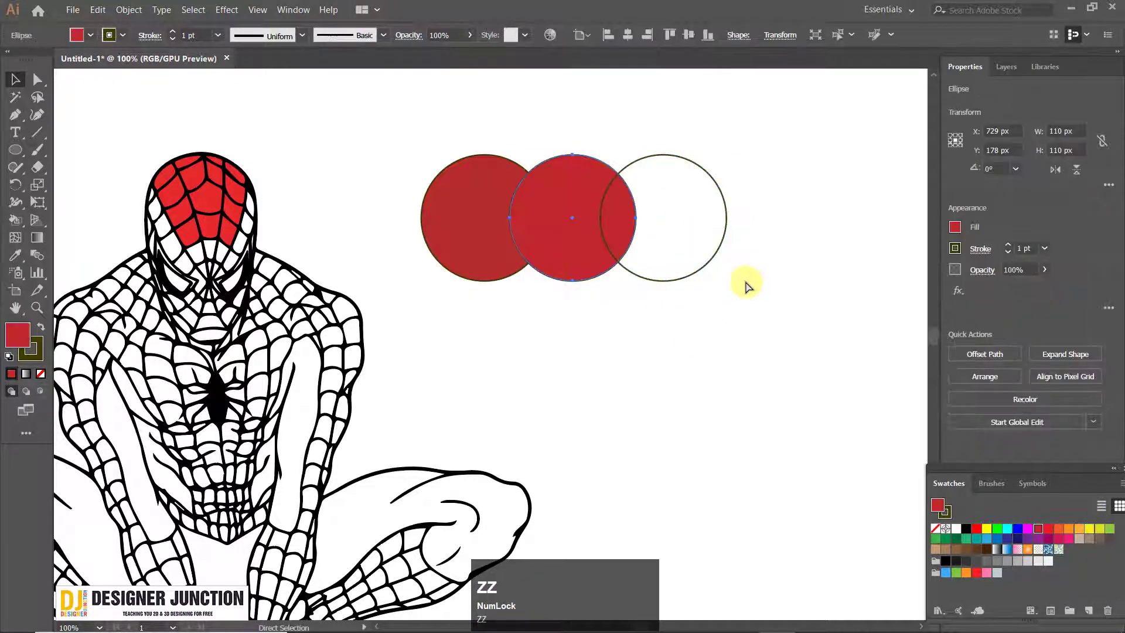
{"action": "left_click", "coordinate": [604, 368]}
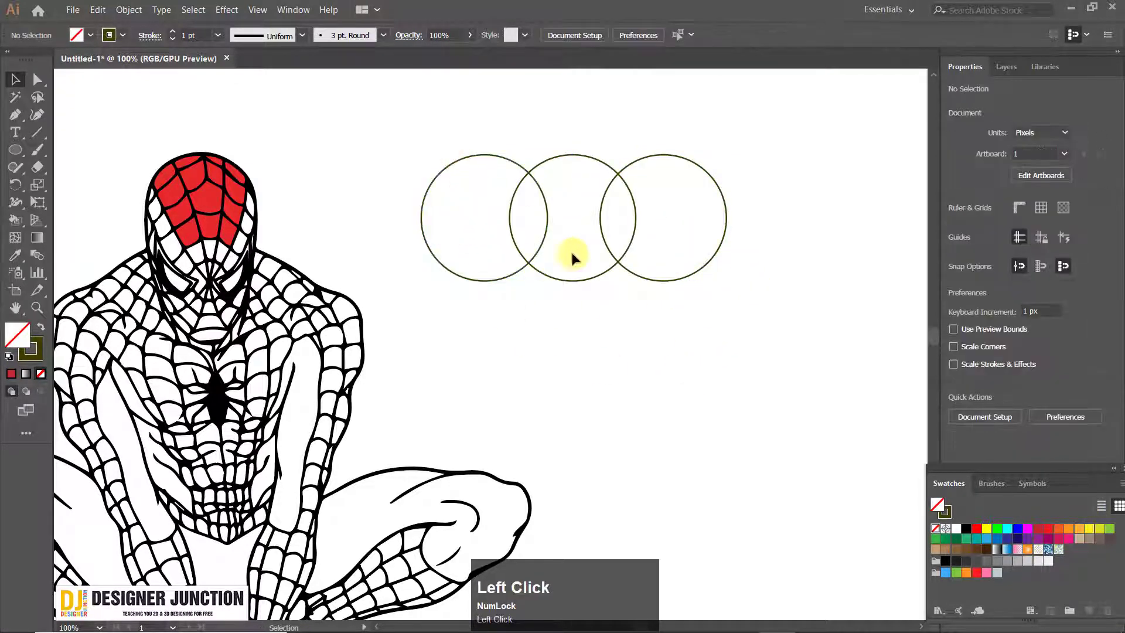
Try the Live Paint Bucket over the overlapping circles with the yellow and red swatches
{"action": "left_click", "coordinate": [23, 221]}
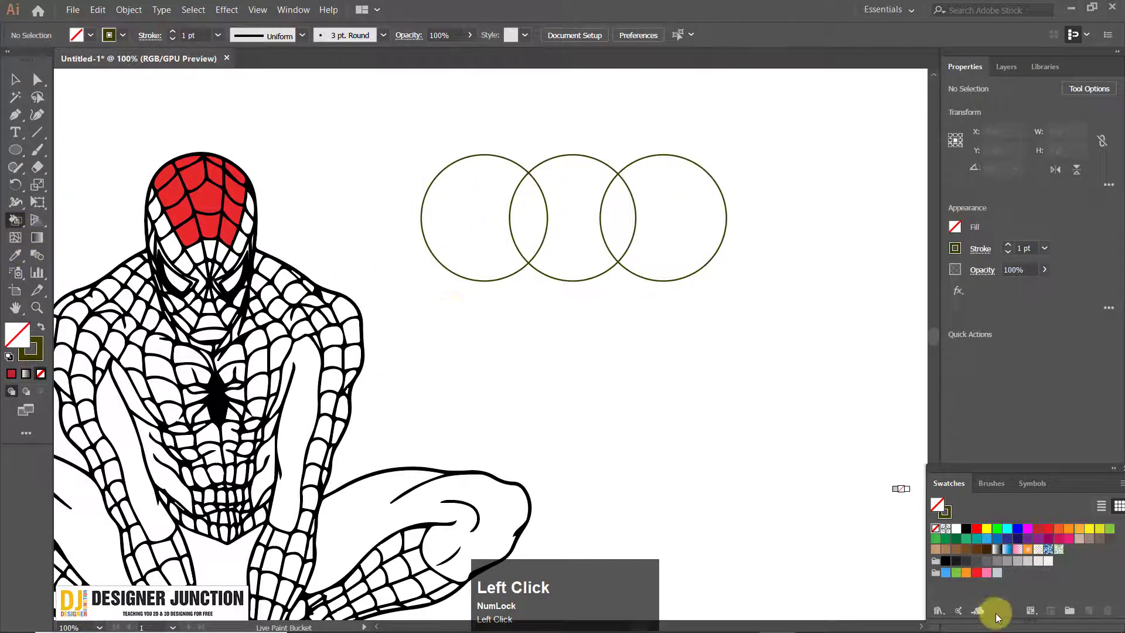
{"action": "left_click", "coordinate": [987, 530]}
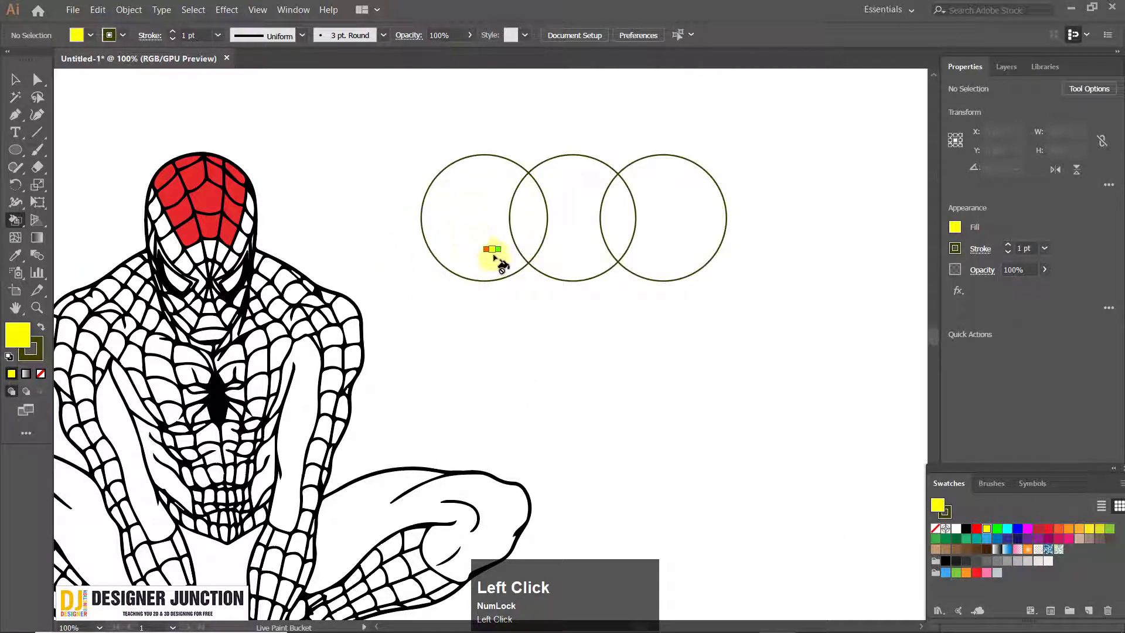
{"action": "left_click", "coordinate": [976, 530]}
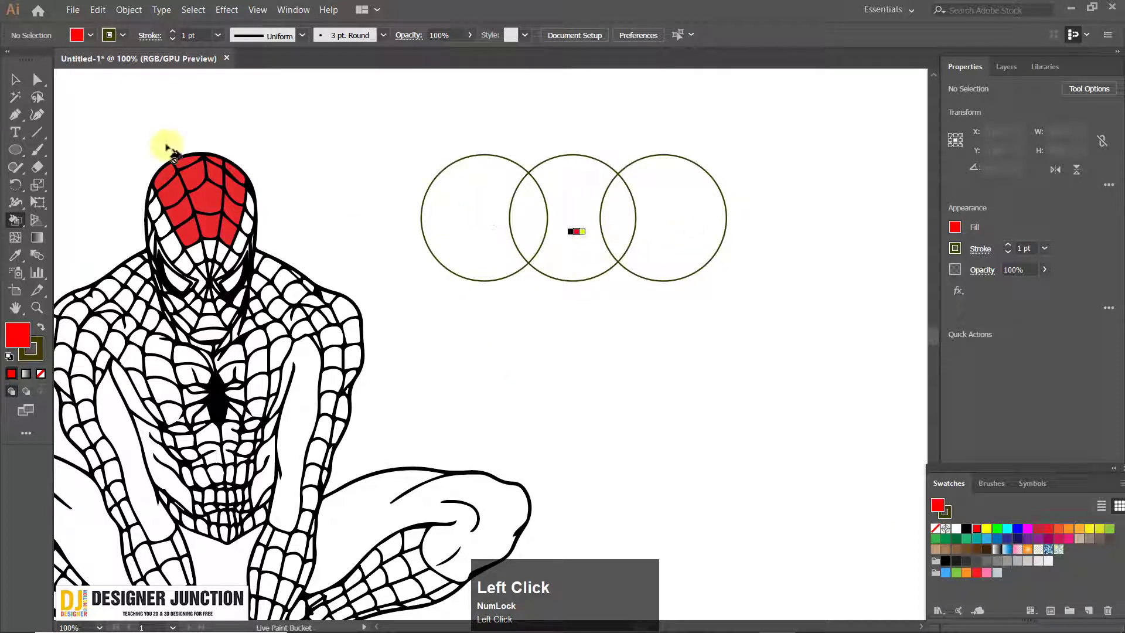
Select all three overlapping circles, make them a Live Paint group and deselect it
{"action": "left_click", "coordinate": [16, 81]}
{"action": "left_click_drag", "start_coordinate": [722, 332], "coordinate": [781, 336]}
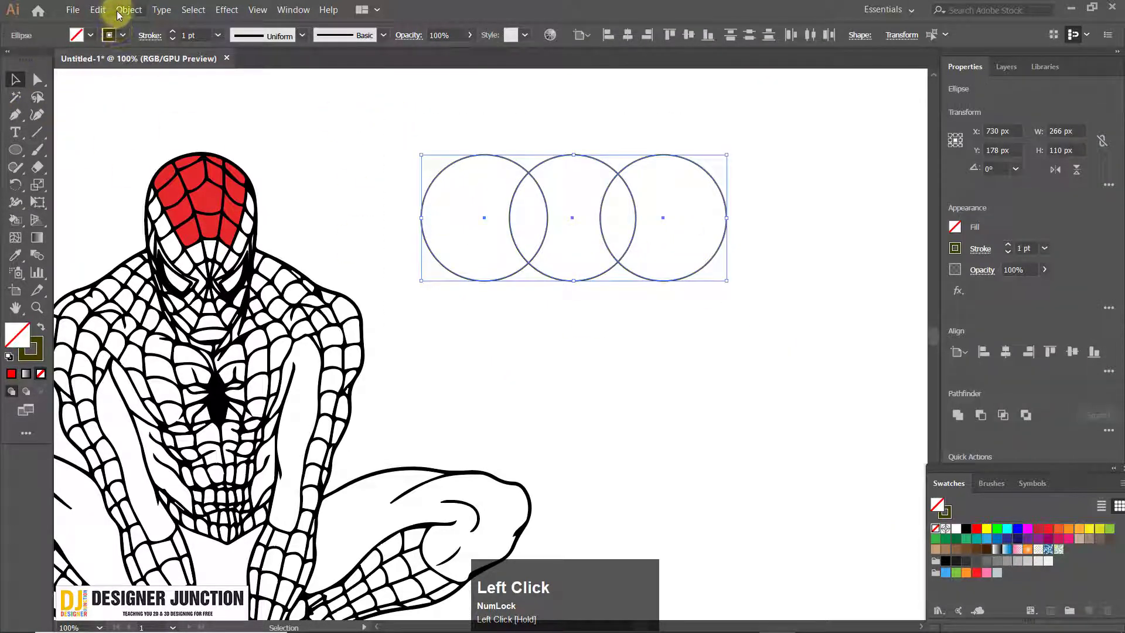
{"action": "left_click_drag", "start_coordinate": [484, 308], "coordinate": [428, 296]}
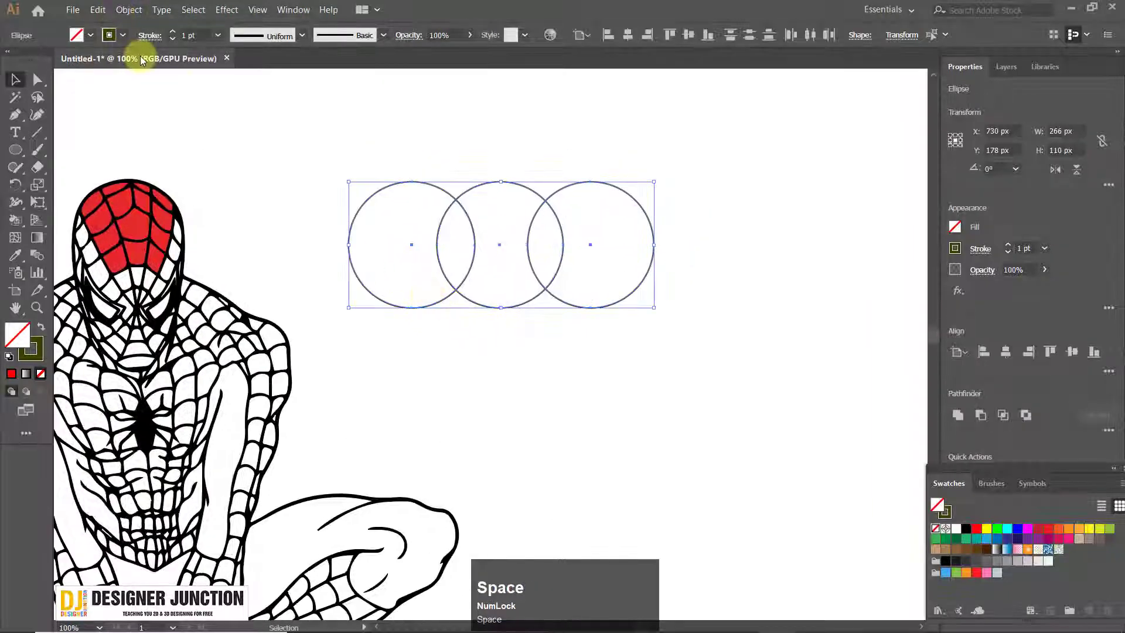
{"action": "left_click", "coordinate": [124, 9]}
{"action": "mouse_move", "coordinate": [174, 375]}
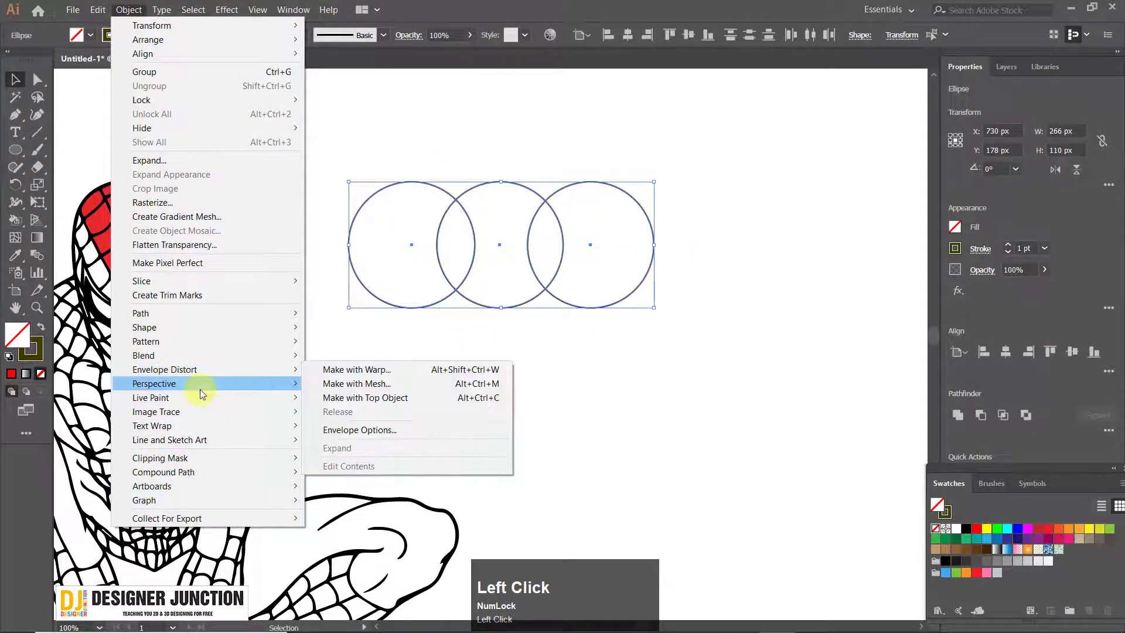
{"action": "mouse_move", "coordinate": [213, 397]}
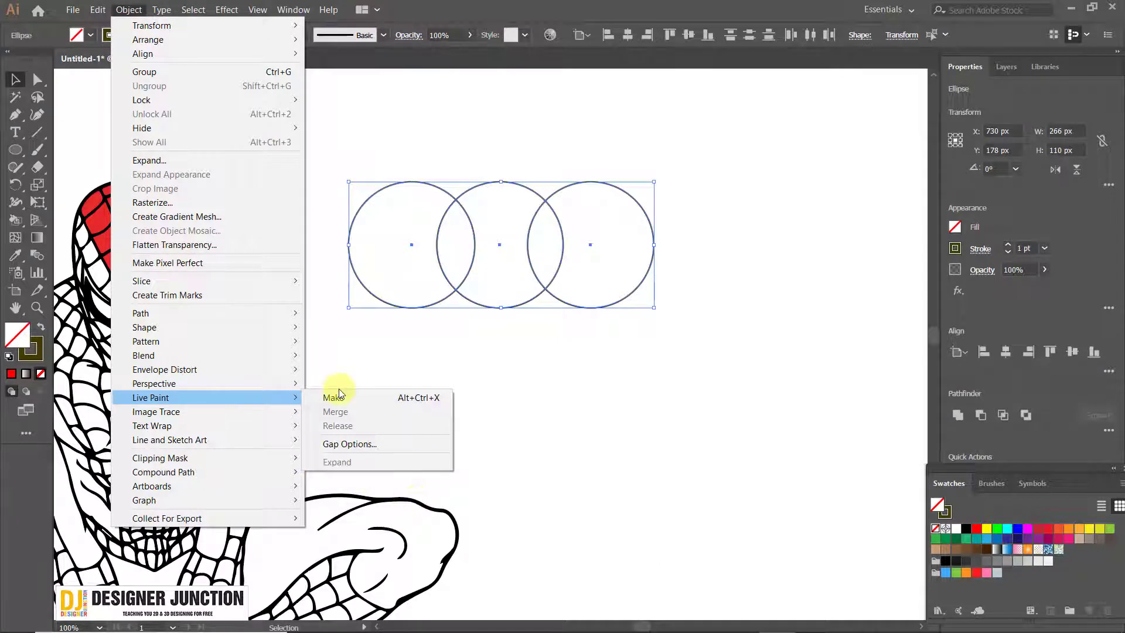
{"action": "left_click", "coordinate": [367, 396]}
{"action": "left_click", "coordinate": [527, 387]}
{"action": "left_click_drag", "start_coordinate": [399, 303], "coordinate": [559, 325]}
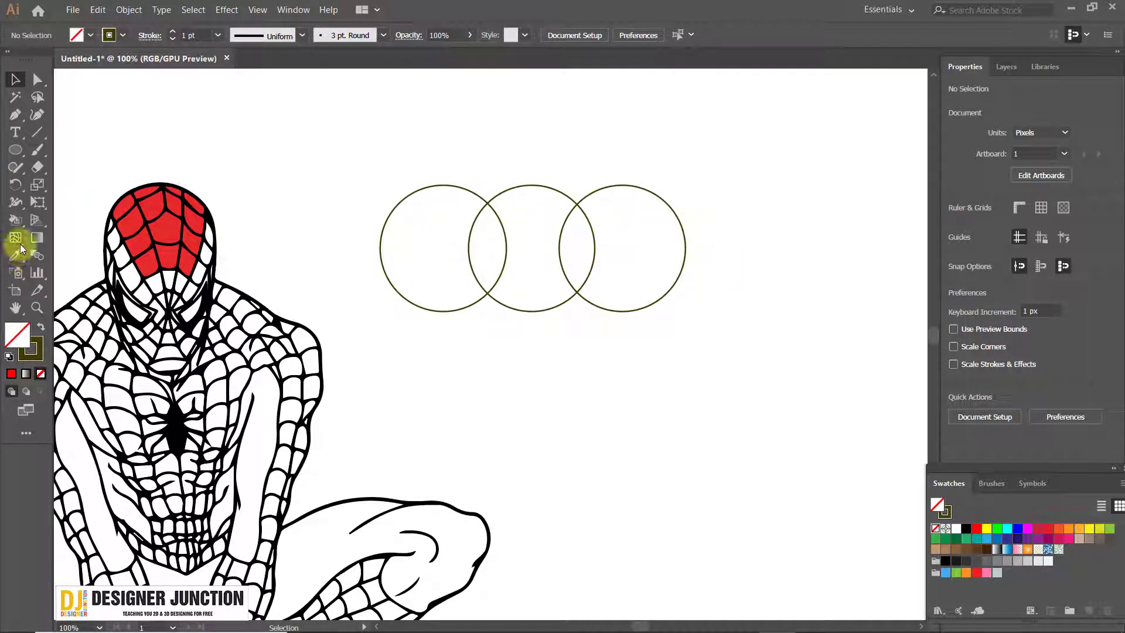
Fill the non-overlapping part of the left circle with the pure red swatch using the Live Paint Bucket
{"action": "left_click", "coordinate": [16, 222]}
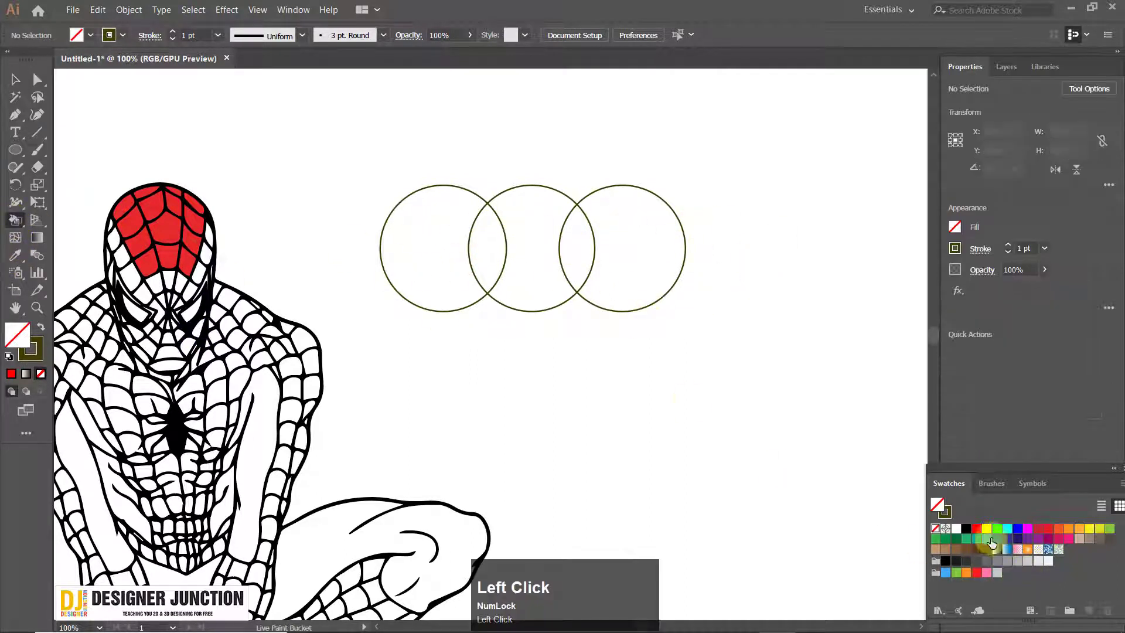
{"action": "left_click", "coordinate": [976, 529]}
{"action": "left_click", "coordinate": [427, 240]}
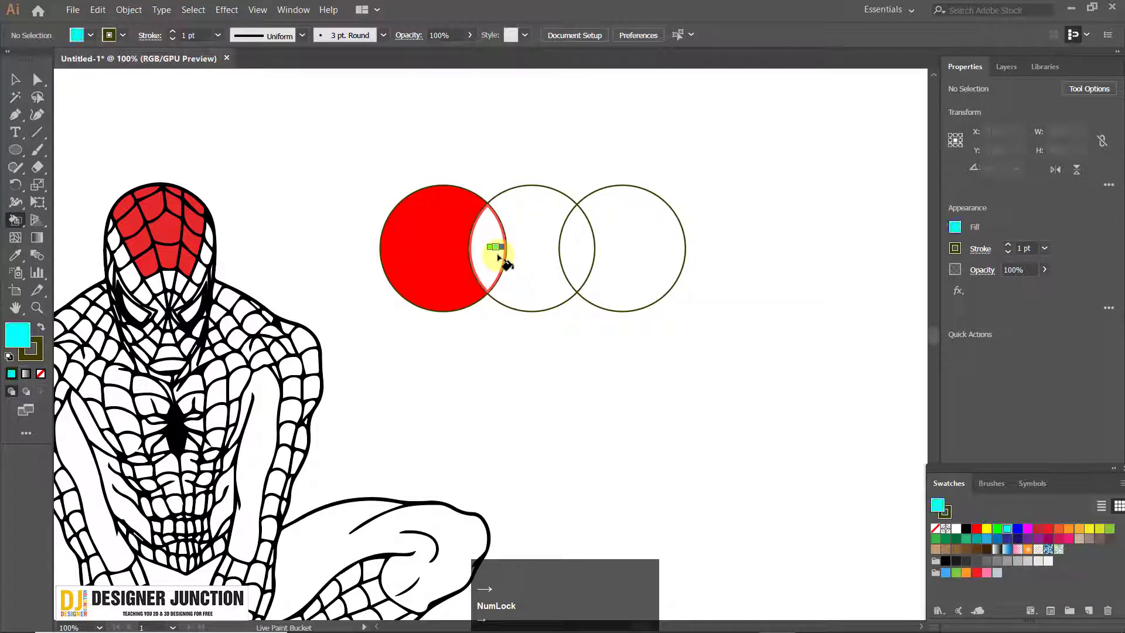
Cycle the Live Paint Bucket through the neighbouring swatches and fill the overlap of the left and middle circles with yellow
{"action": "key", "text": "Left"}
{"action": "key", "text": "Left"}
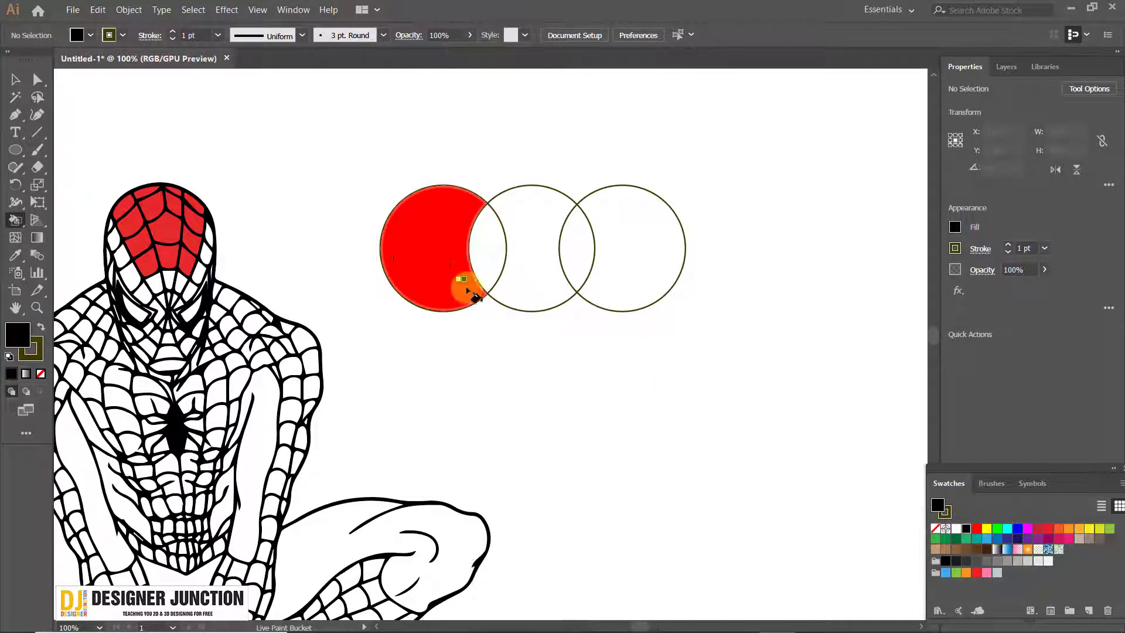
{"action": "key", "text": "Right"}
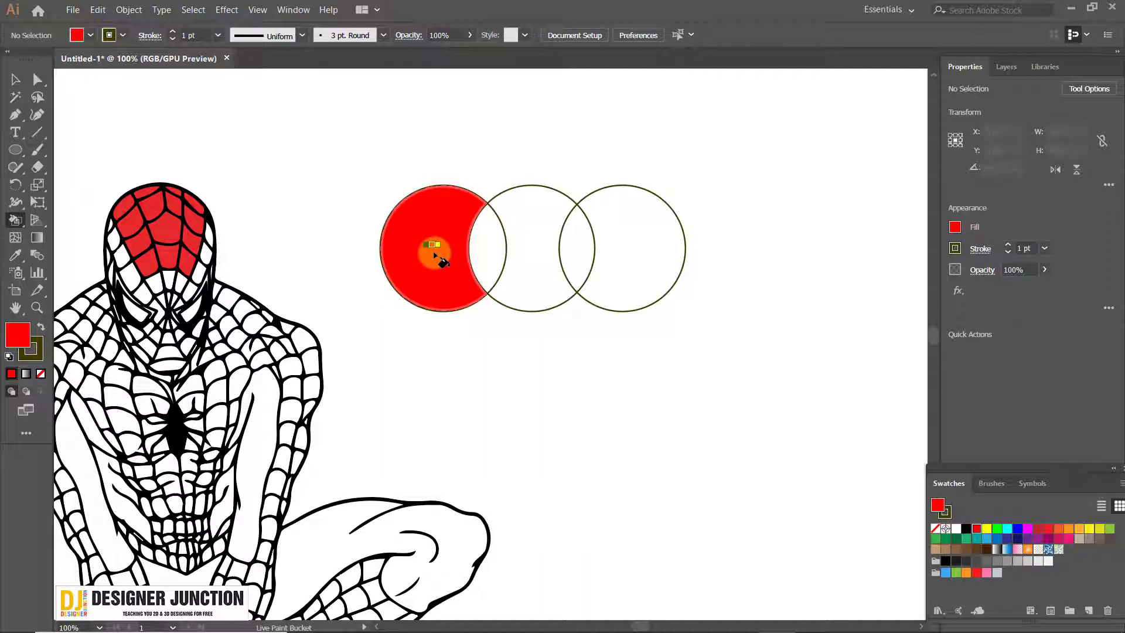
{"action": "key", "text": "Right"}
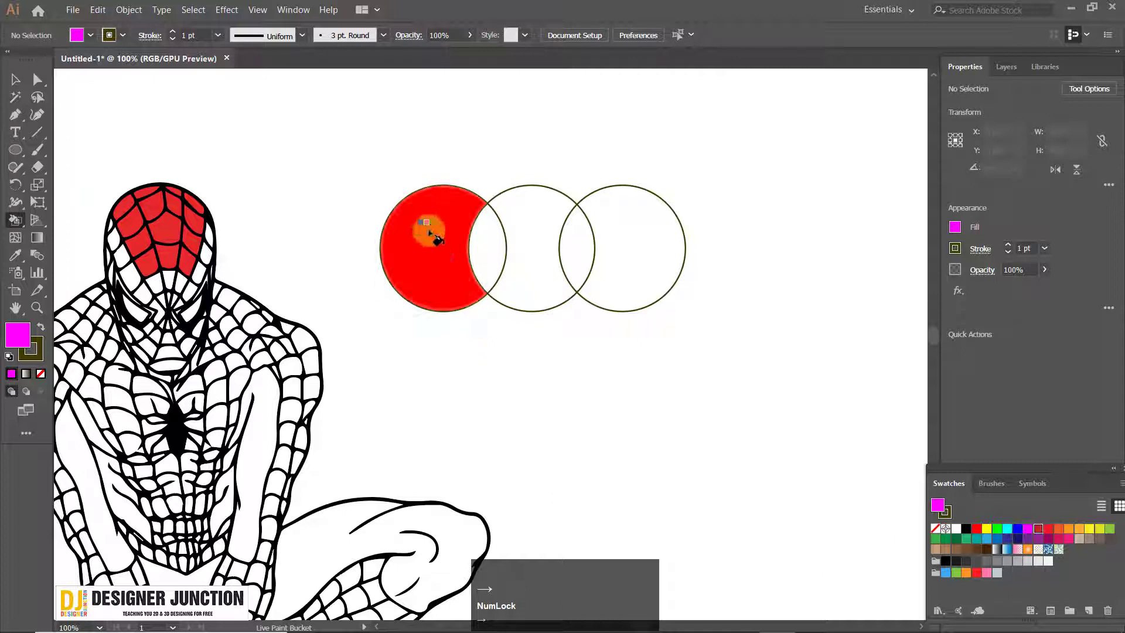
{"action": "key", "text": "Left"}
{"action": "key", "text": "Left"}
{"action": "key", "text": "Left"}
{"action": "key", "text": "Left"}
{"action": "key", "text": "Left"}
{"action": "key", "text": "Left"}
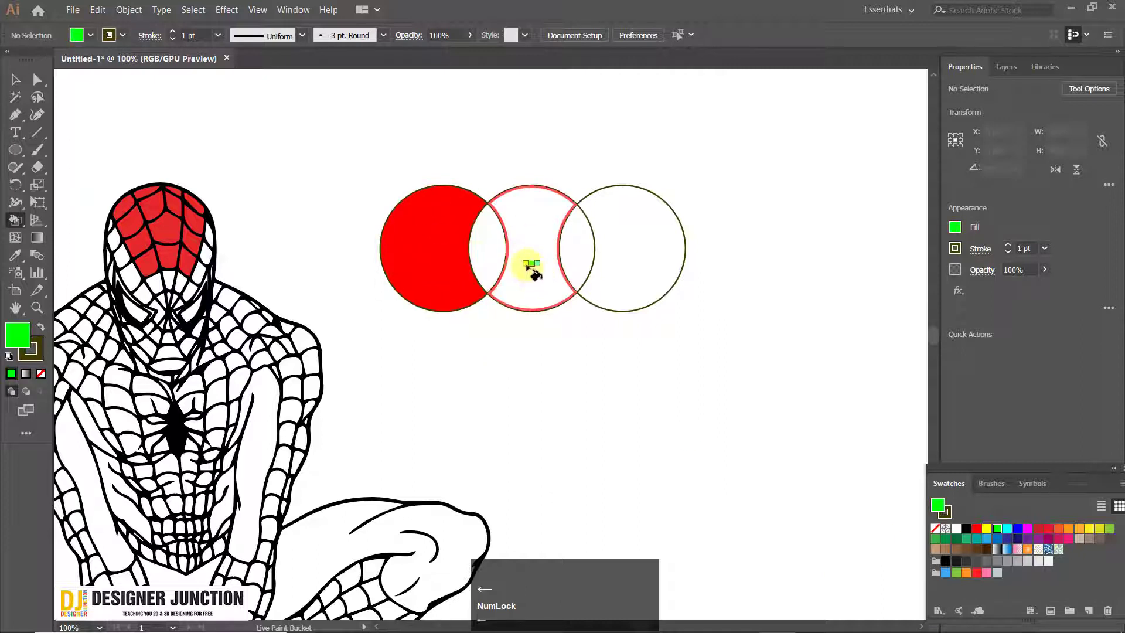
{"action": "left_click", "coordinate": [491, 253]}
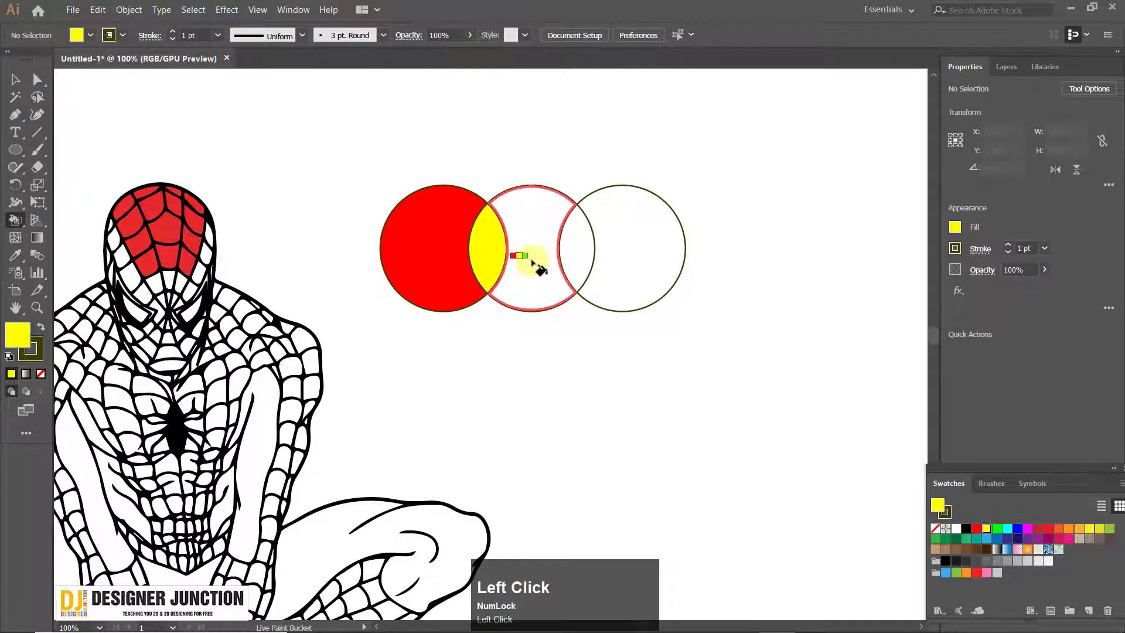
Fill the middle circle's remaining area with green, its overlap with the right circle with cyan, and the rest of the right circle with blue
{"action": "key", "text": "Right"}
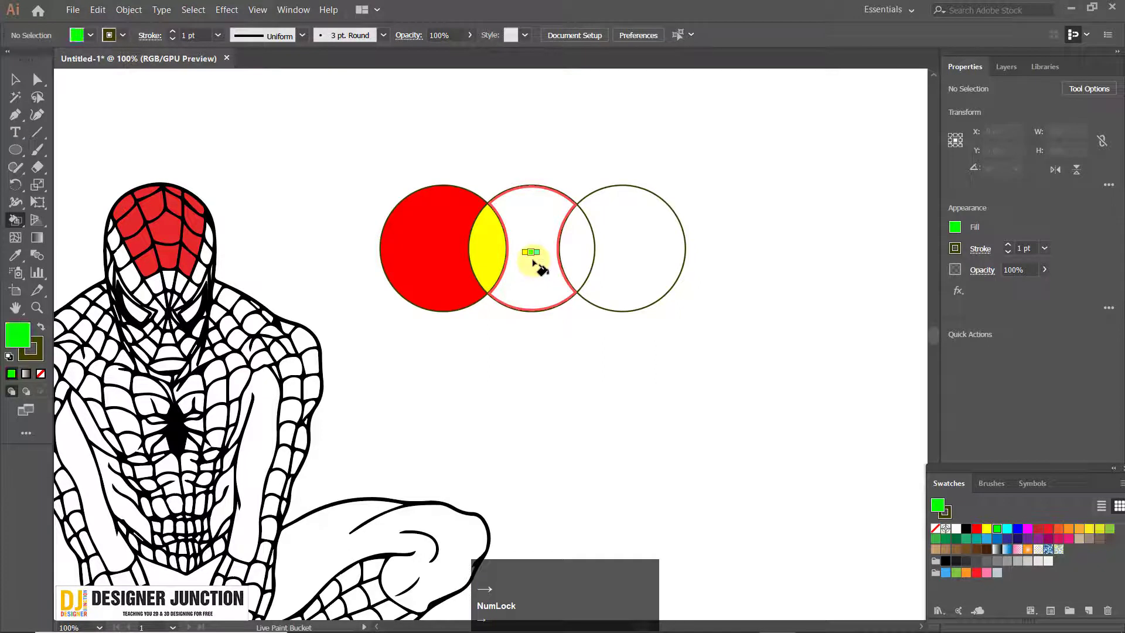
{"action": "left_click", "coordinate": [550, 261]}
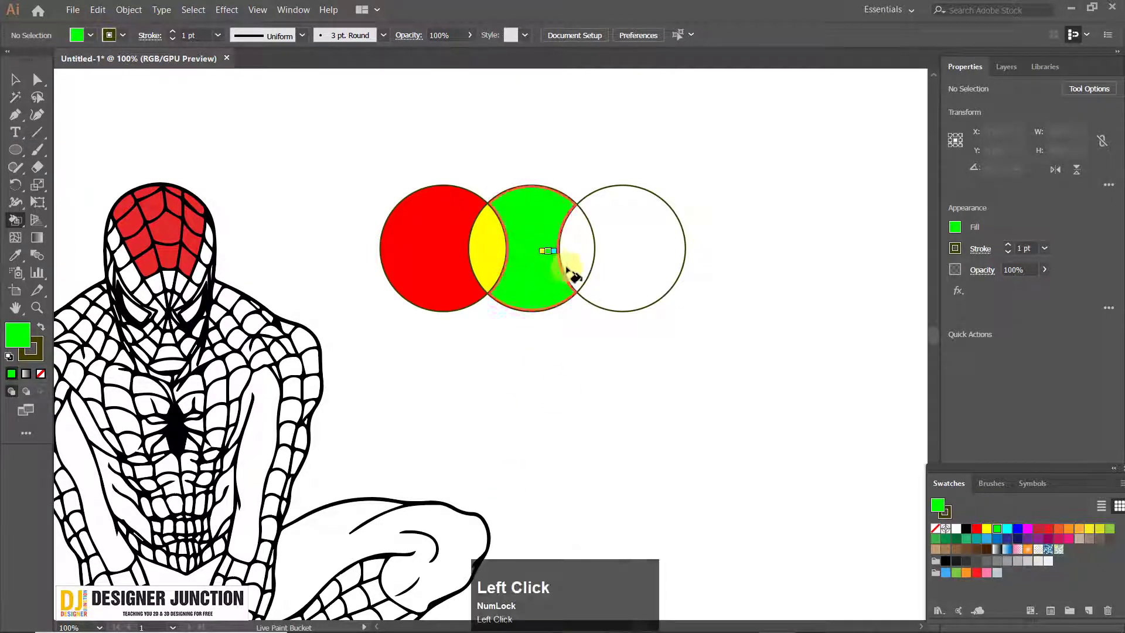
{"action": "key", "text": "Right"}
{"action": "left_click", "coordinate": [579, 250]}
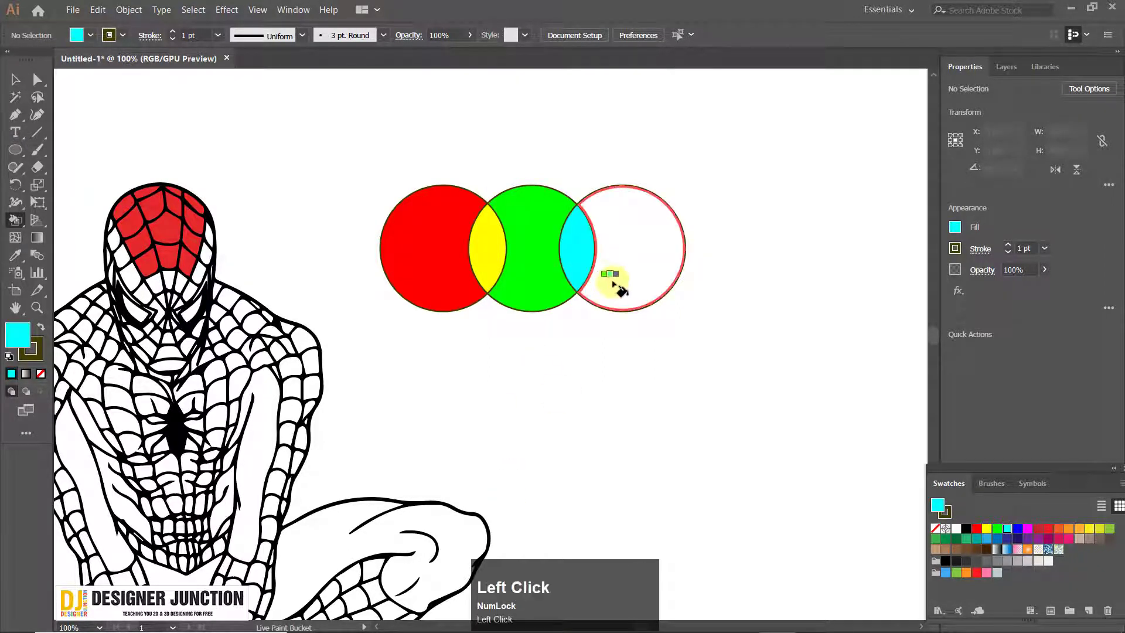
{"action": "key", "text": "Right"}
{"action": "left_click", "coordinate": [620, 258]}
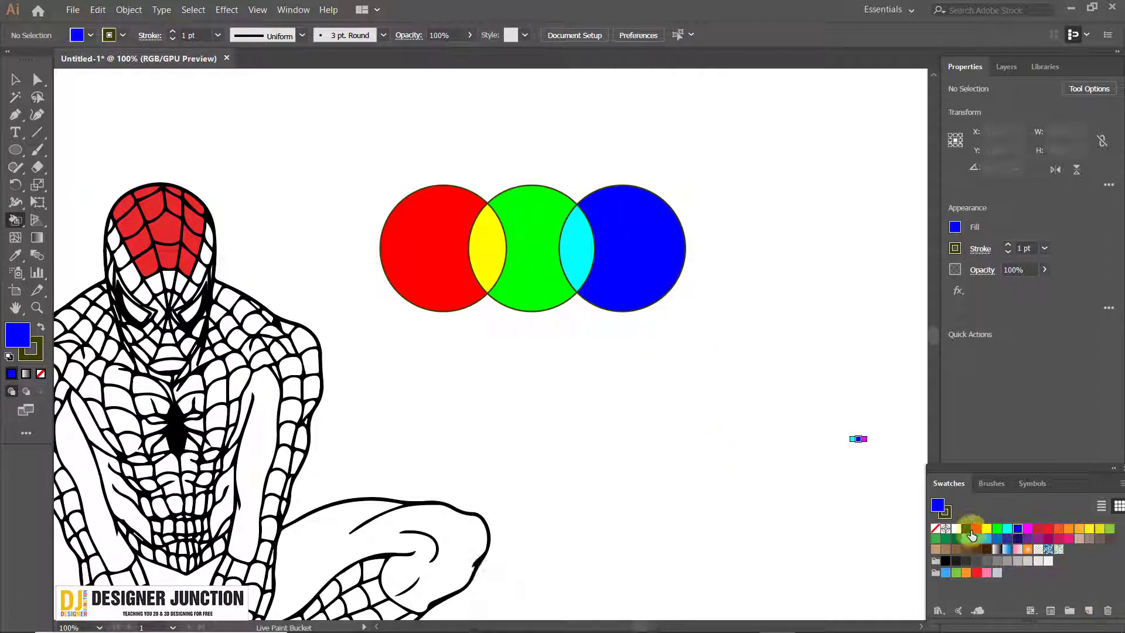
Advance the Live Paint Bucket's fill colour past magenta to the adjacent dark red swatch
{"action": "key", "text": "Right"}
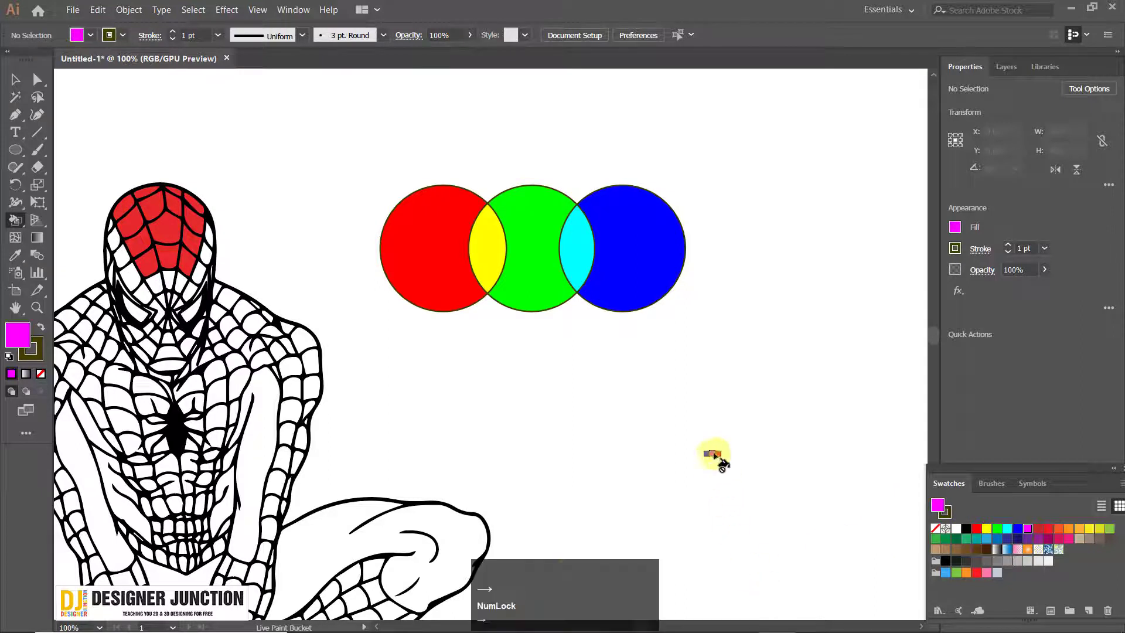
{"action": "key", "text": "Right"}
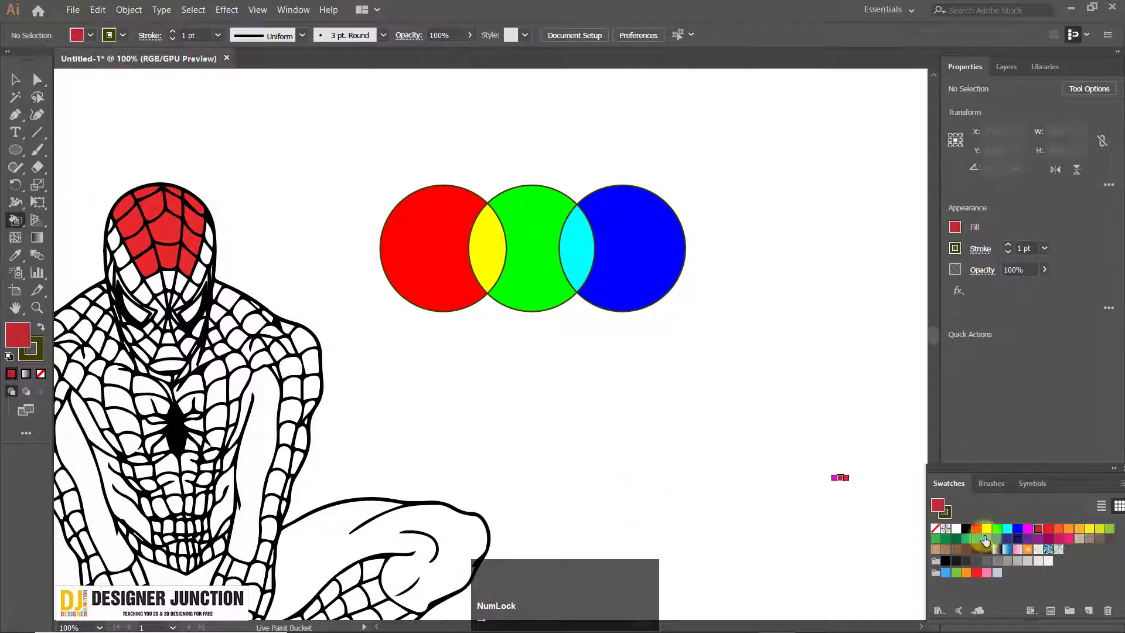
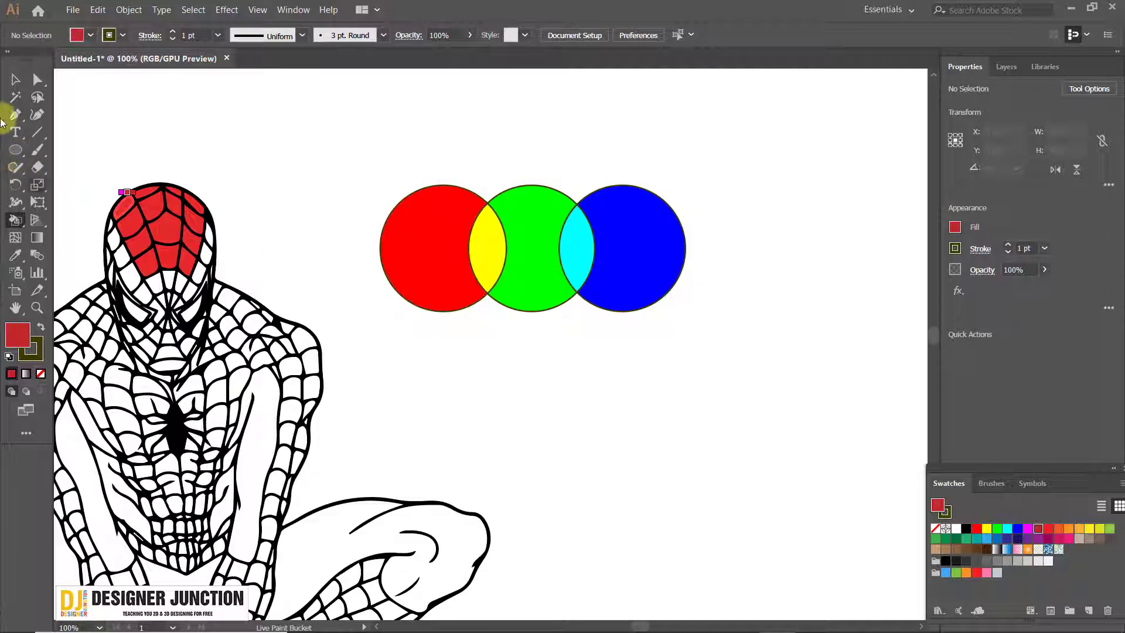
Select the three painted circles and move them around the artboard as a single Live Paint object
{"action": "left_click", "coordinate": [15, 79]}
{"action": "left_click", "coordinate": [446, 280]}
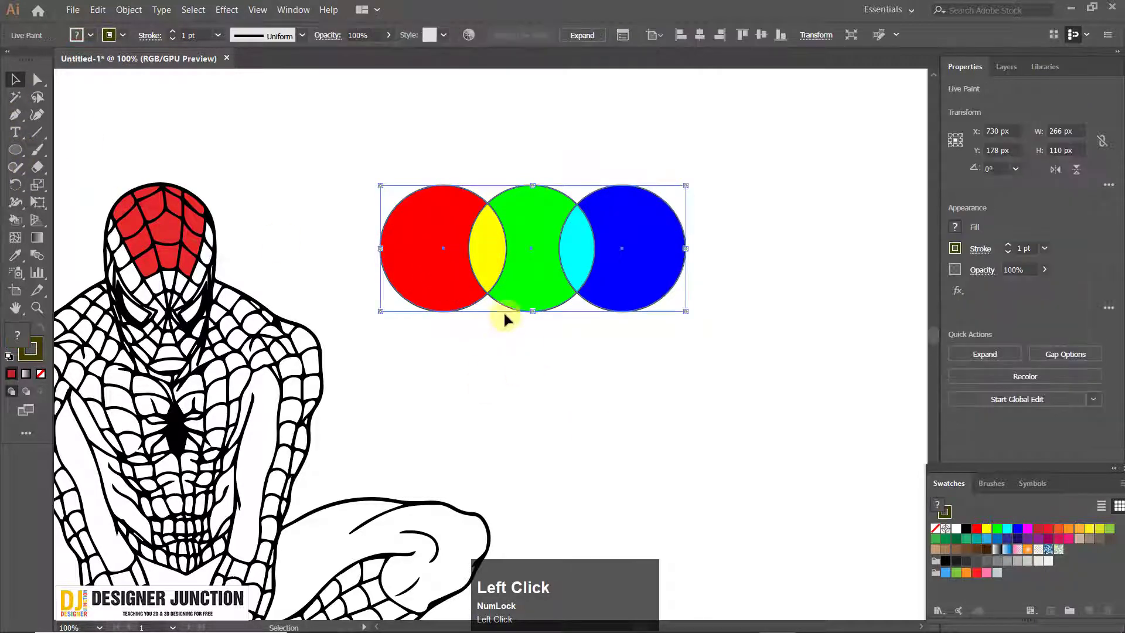
{"action": "left_click", "coordinate": [490, 332]}
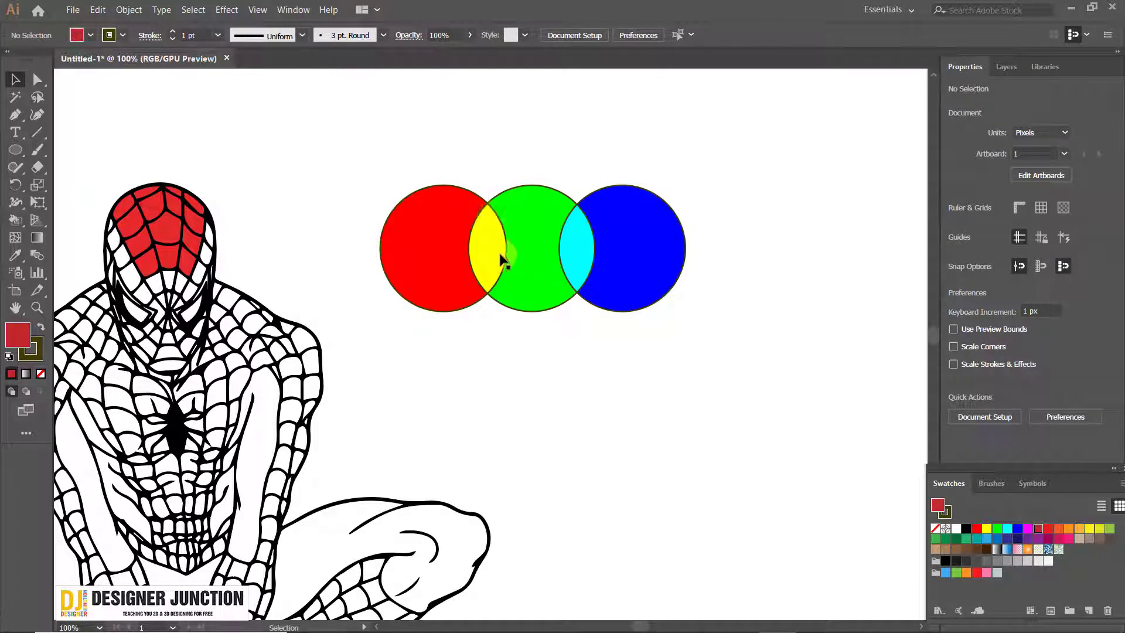
{"action": "left_click", "coordinate": [439, 228]}
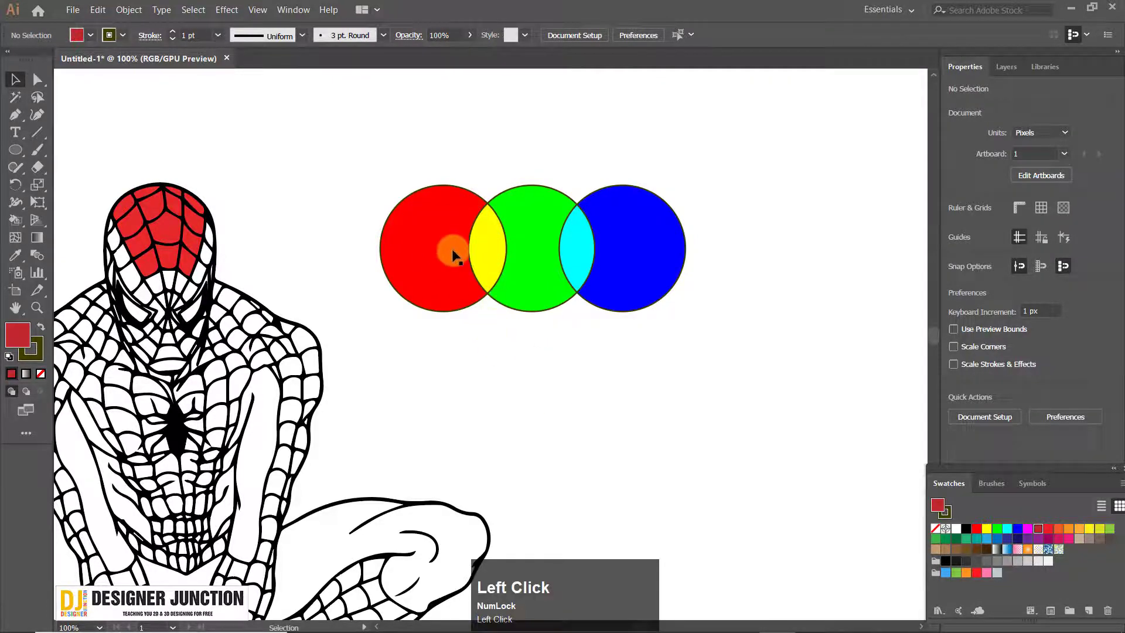
{"action": "mouse_move", "coordinate": [455, 256]}
{"action": "left_mouse_down"}
{"action": "mouse_move", "coordinate": [402, 244]}
{"action": "mouse_move", "coordinate": [444, 243]}
{"action": "left_mouse_up"}
{"action": "right_click", "coordinate": [611, 253]}
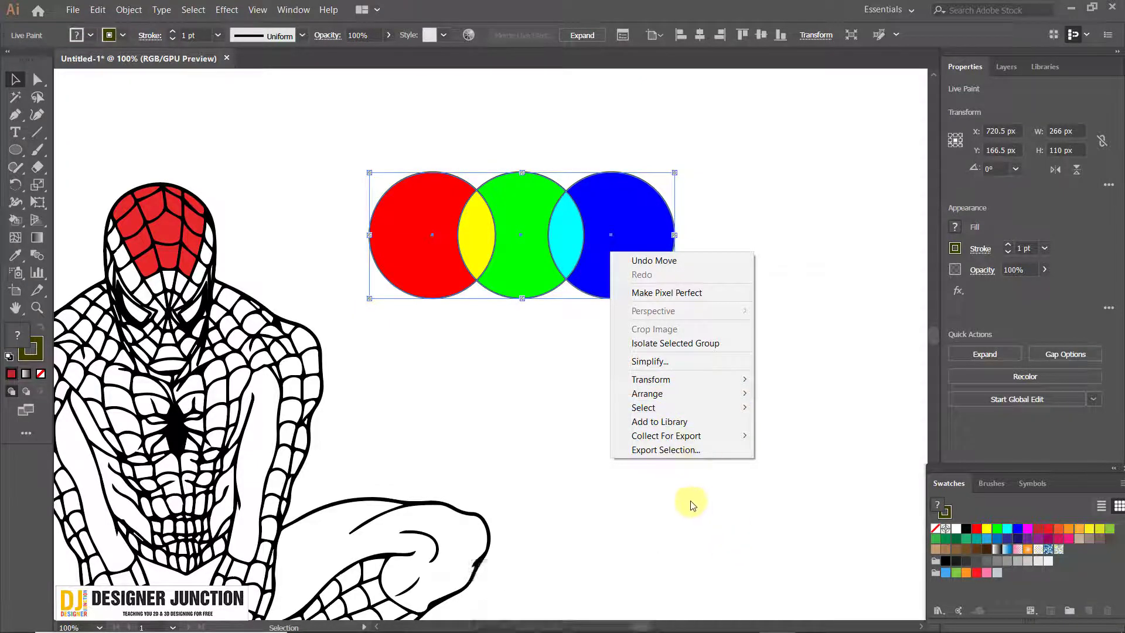
{"action": "left_click", "coordinate": [641, 503]}
{"action": "left_click_drag", "start_coordinate": [570, 249], "coordinate": [649, 427]}
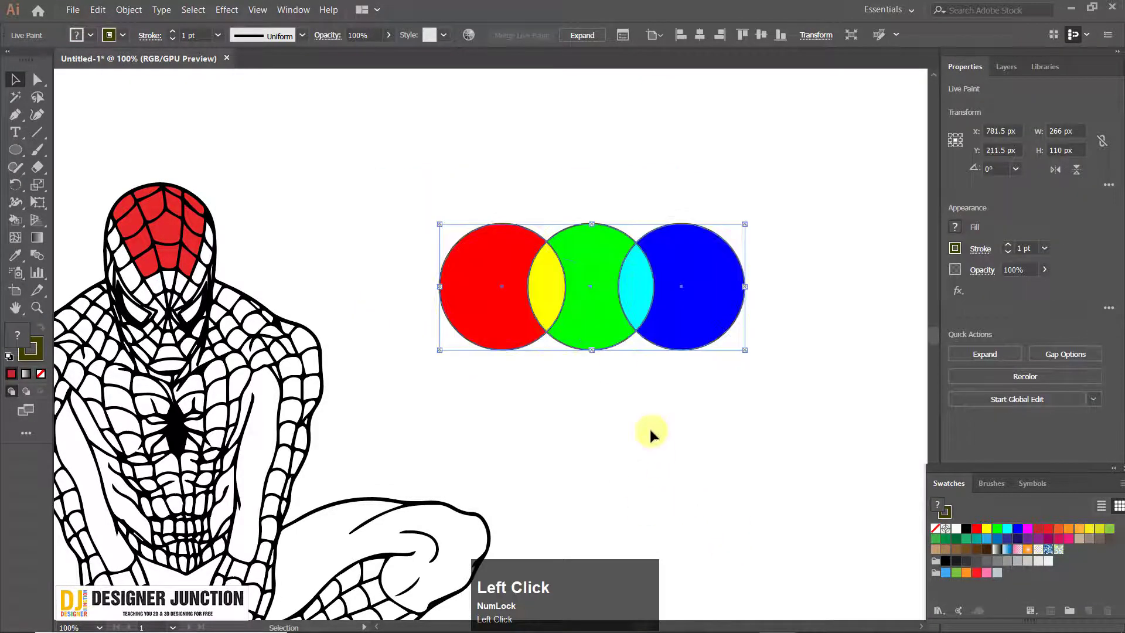
{"action": "left_click_drag", "start_coordinate": [548, 267], "coordinate": [452, 184]}
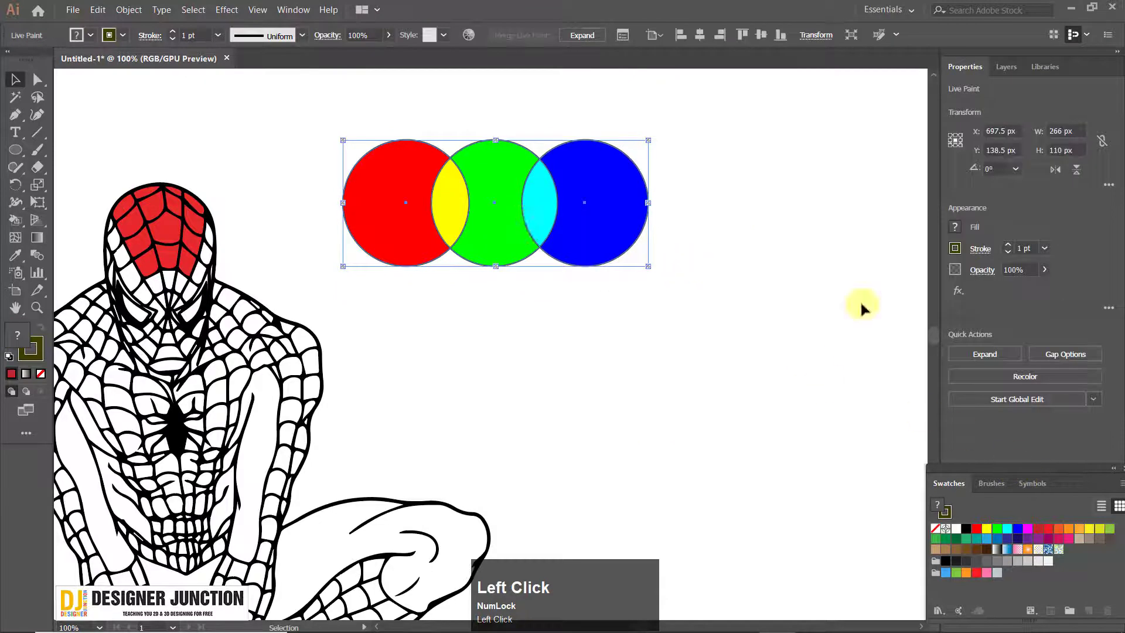
Expand and ungroup the Live Paint circles, moving the coloured fills away below the empty outlines
{"action": "left_click", "coordinate": [996, 354]}
{"action": "left_click_drag", "start_coordinate": [614, 232], "coordinate": [744, 290]}
{"action": "right_click", "coordinate": [648, 267]}
{"action": "left_click", "coordinate": [698, 370]}
{"action": "left_click", "coordinate": [727, 430]}
{"action": "left_click_drag", "start_coordinate": [568, 264], "coordinate": [679, 391]}
{"action": "left_click", "coordinate": [692, 454]}
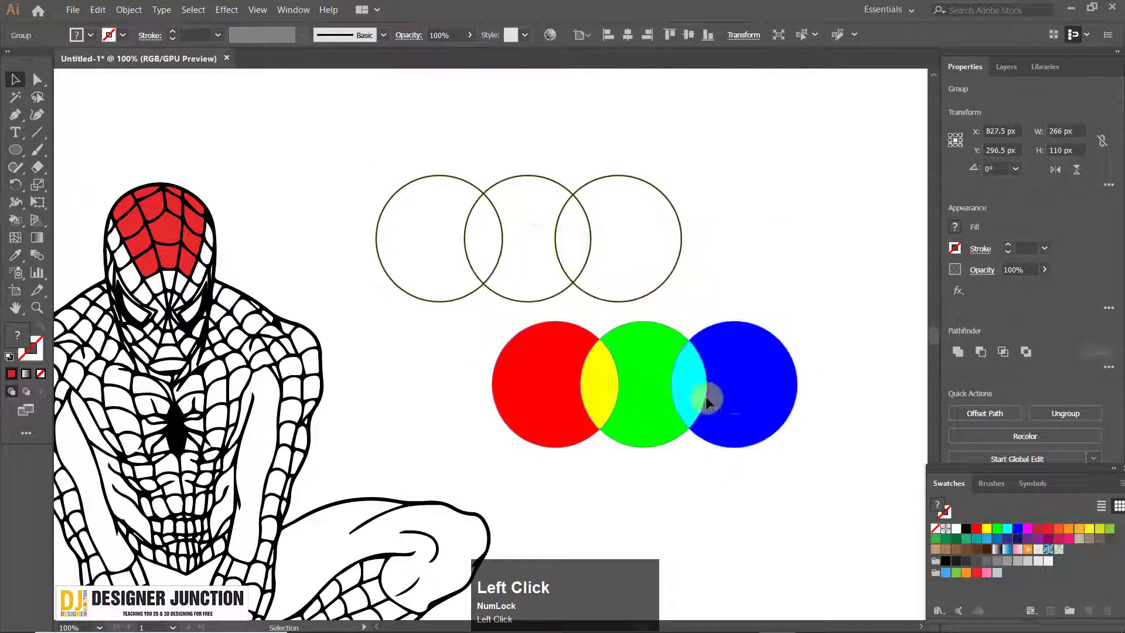
Move the coloured fills closer beneath the outlines and ungroup them into separate shapes
{"action": "left_click_drag", "start_coordinate": [760, 382], "coordinate": [670, 398]}
{"action": "left_click", "coordinate": [746, 380]}
{"action": "right_click", "coordinate": [612, 373]}
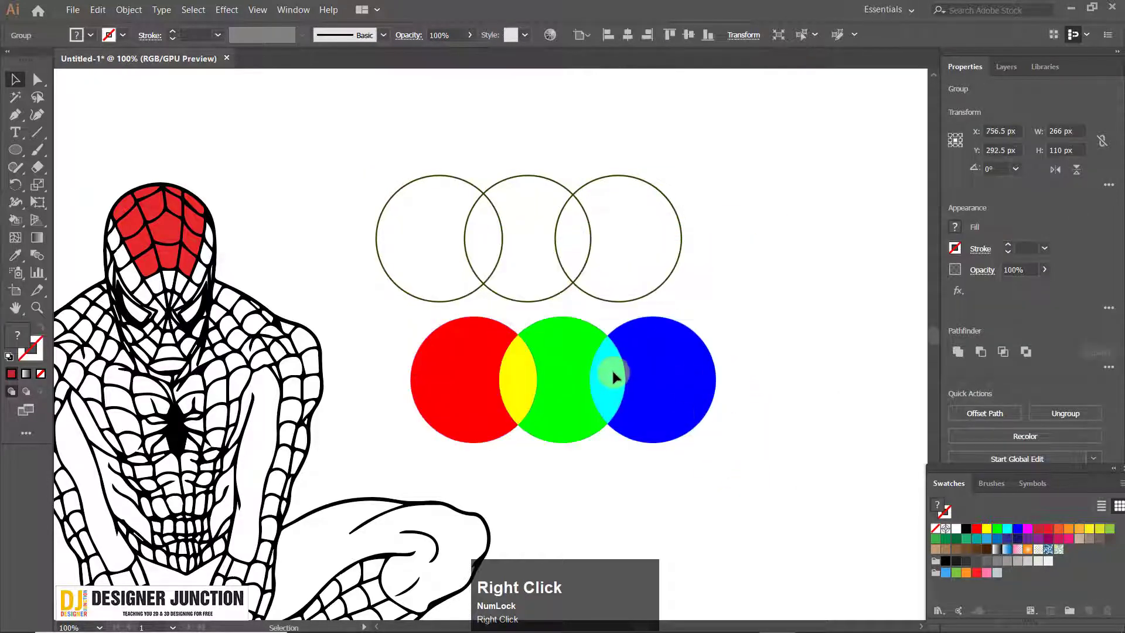
{"action": "left_click", "coordinate": [684, 381]}
{"action": "left_click", "coordinate": [685, 382]}
{"action": "right_click", "coordinate": [676, 372]}
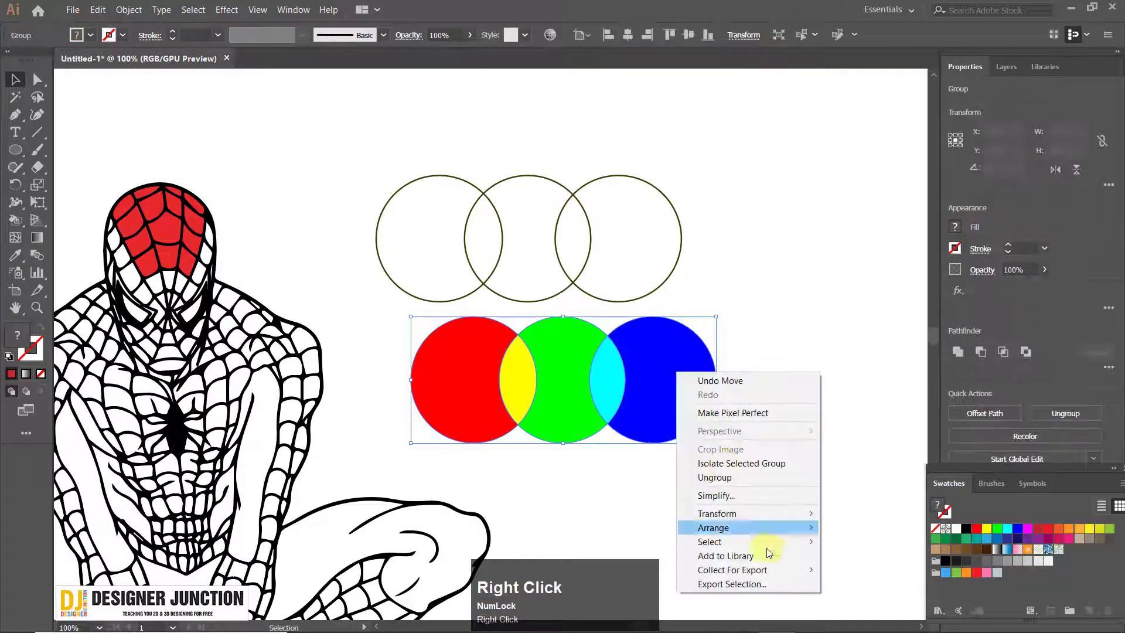
{"action": "left_click", "coordinate": [749, 476]}
{"action": "left_click", "coordinate": [732, 346]}
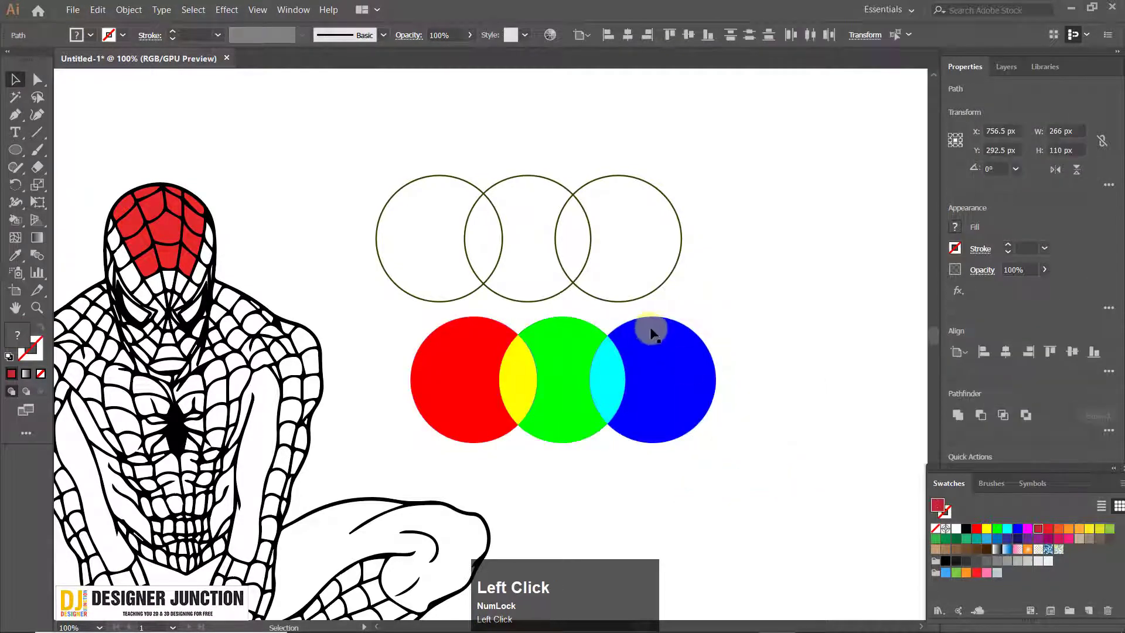
Pull the blue, green, cyan, yellow and red pieces apart as individual shapes
{"action": "left_click_drag", "start_coordinate": [650, 330], "coordinate": [804, 438]}
{"action": "left_click_drag", "start_coordinate": [588, 380], "coordinate": [603, 460]}
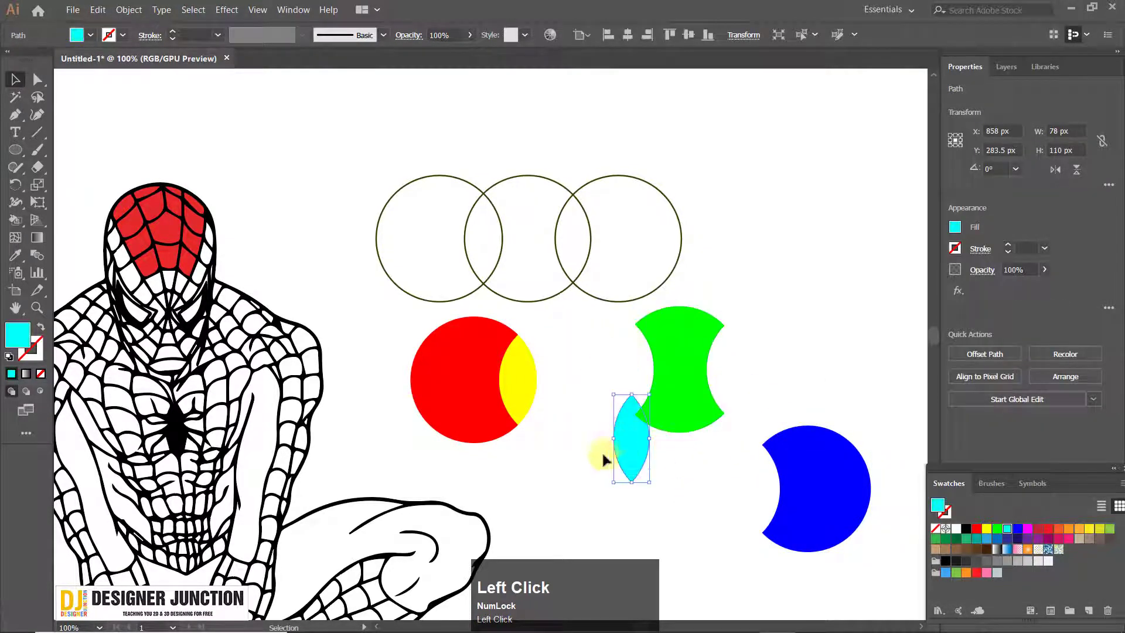
{"action": "left_click_drag", "start_coordinate": [551, 376], "coordinate": [551, 377]}
{"action": "left_click_drag", "start_coordinate": [447, 352], "coordinate": [422, 332]}
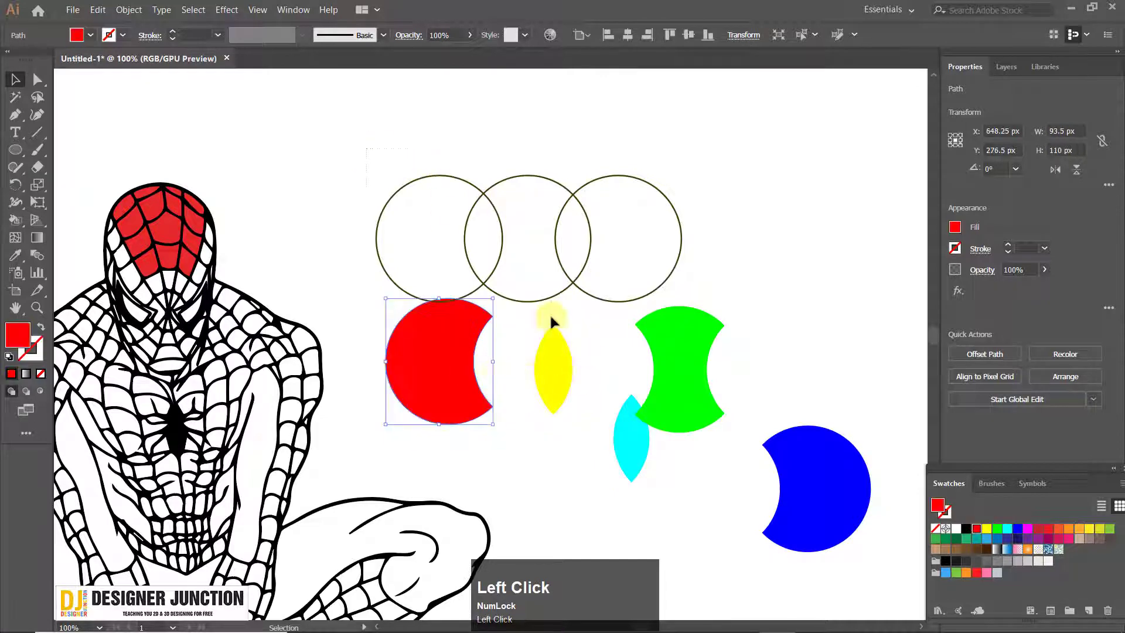
Delete the circle outlines and all the coloured pieces, including the remaining green and blue shapes
{"action": "left_click_drag", "start_coordinate": [623, 426], "coordinate": [625, 429]}
{"action": "key", "text": "Delete"}
{"action": "left_click", "coordinate": [677, 381]}
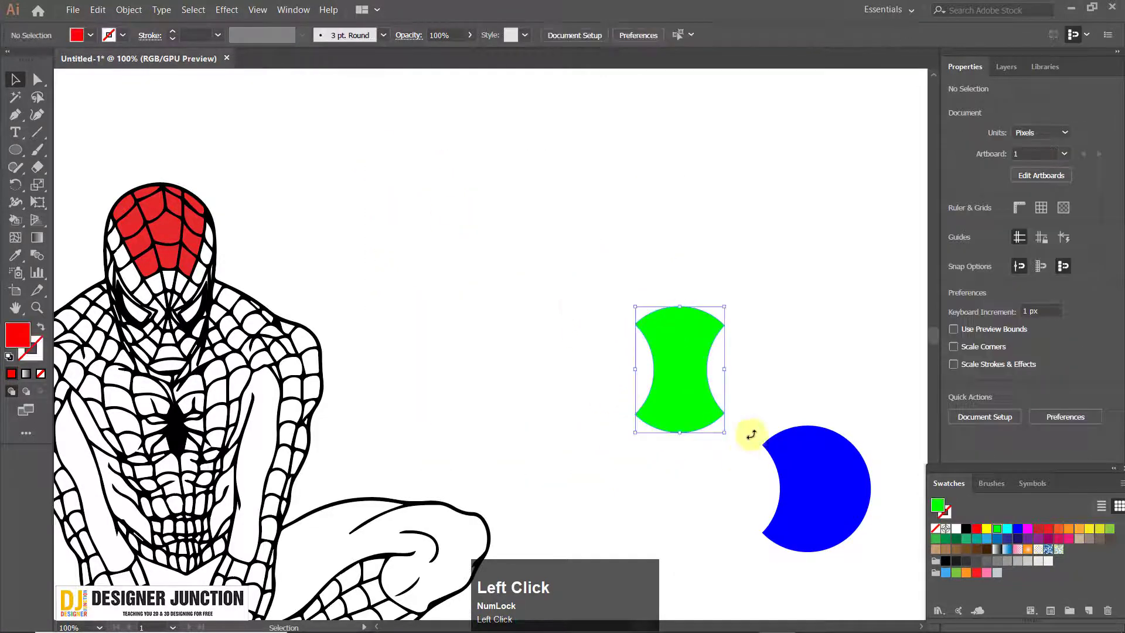
{"action": "key", "text": "Delete"}
{"action": "left_click", "coordinate": [848, 519]}
{"action": "key", "text": "Delete"}
Activate the Live Paint Bucket and sample its fill colour from the red reference square
{"action": "left_click_drag", "start_coordinate": [362, 306], "coordinate": [694, 278]}
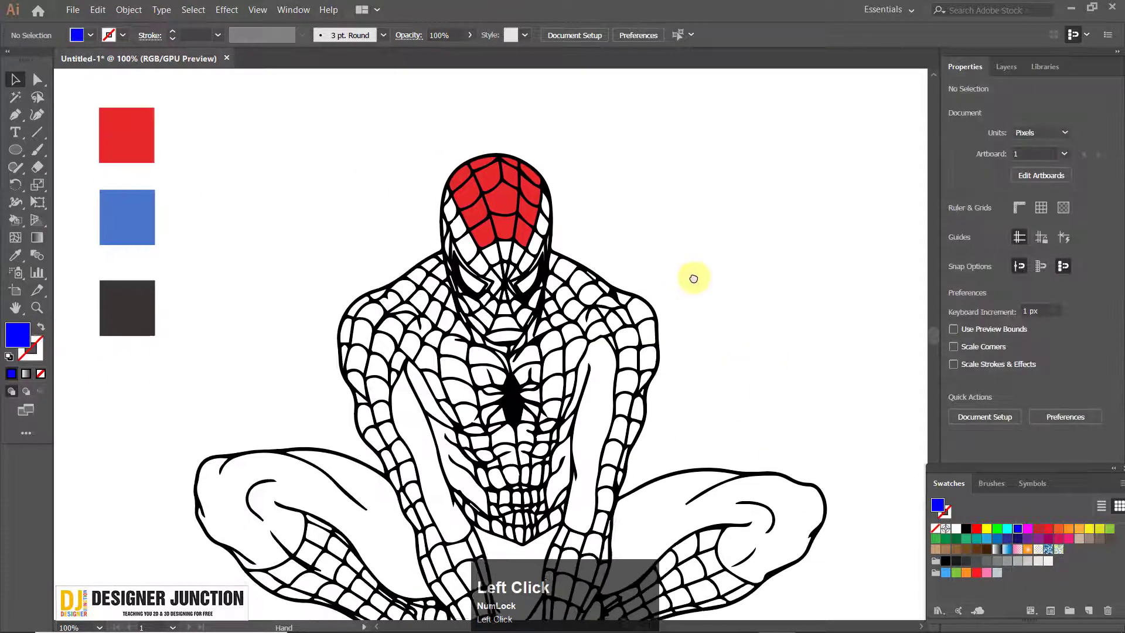
{"action": "scroll", "coordinate": [586, 246], "scroll_direction": "up", "scroll_amount": 3}
{"action": "scroll", "coordinate": [586, 246], "scroll_direction": "up", "scroll_amount": 1}
{"action": "left_click_drag", "start_coordinate": [434, 217], "coordinate": [504, 274]}
{"action": "scroll", "coordinate": [568, 326], "scroll_direction": "down", "scroll_amount": 1}
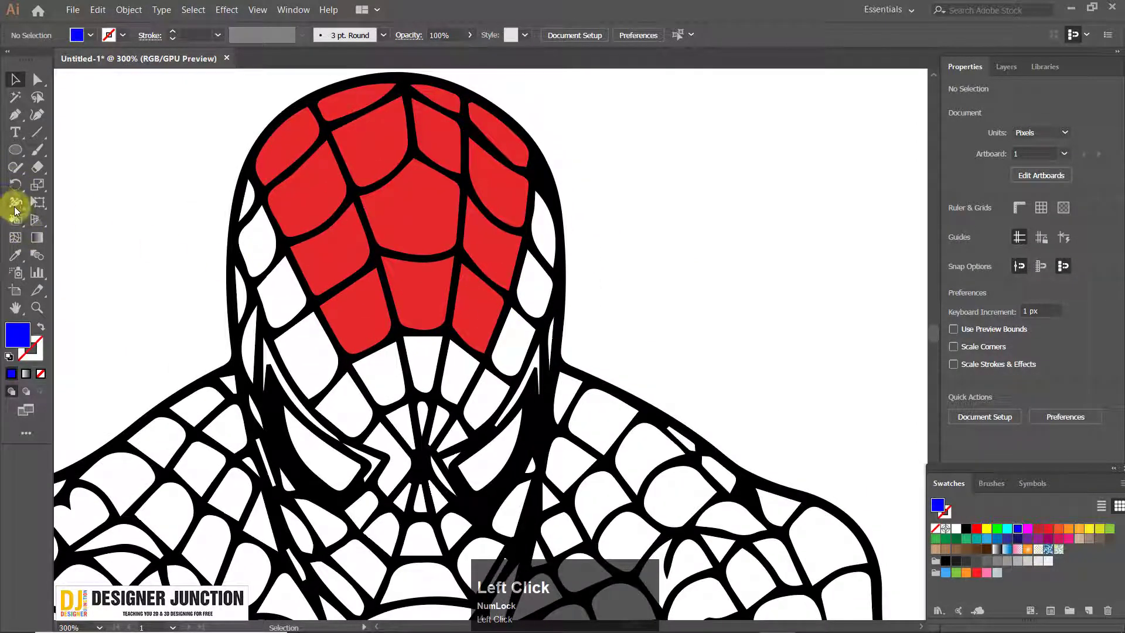
{"action": "left_click", "coordinate": [16, 215]}
{"action": "scroll", "coordinate": [305, 264], "scroll_direction": "down", "scroll_amount": 2}
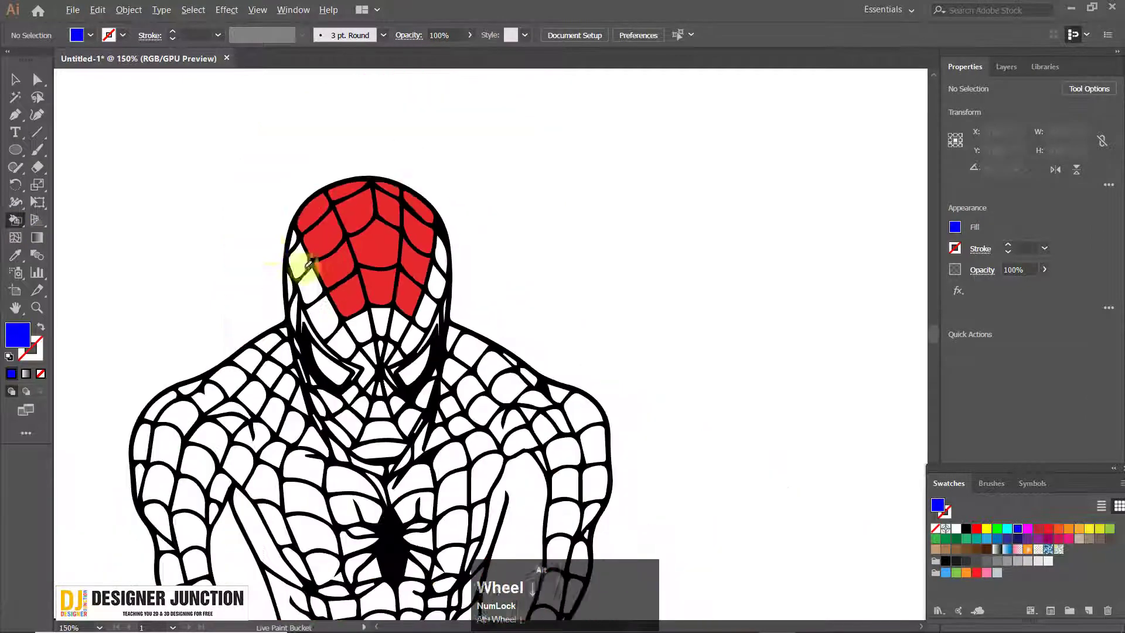
{"action": "left_click_drag", "start_coordinate": [305, 264], "coordinate": [439, 251]}
{"action": "scroll", "coordinate": [422, 259], "scroll_direction": "down", "scroll_amount": 1}
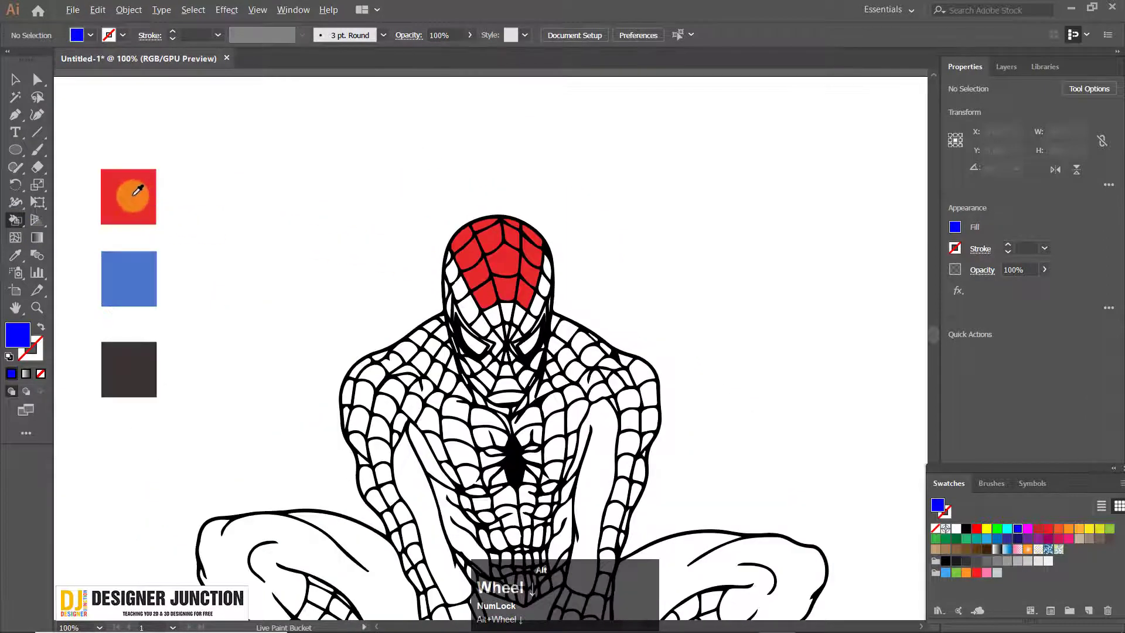
{"action": "left_click", "coordinate": [133, 195], "text": "alt"}
Fill the white web cells on the left side of the mask with red, from the temple down to the nose bridge
{"action": "left_click_drag", "start_coordinate": [523, 338], "coordinate": [397, 233]}
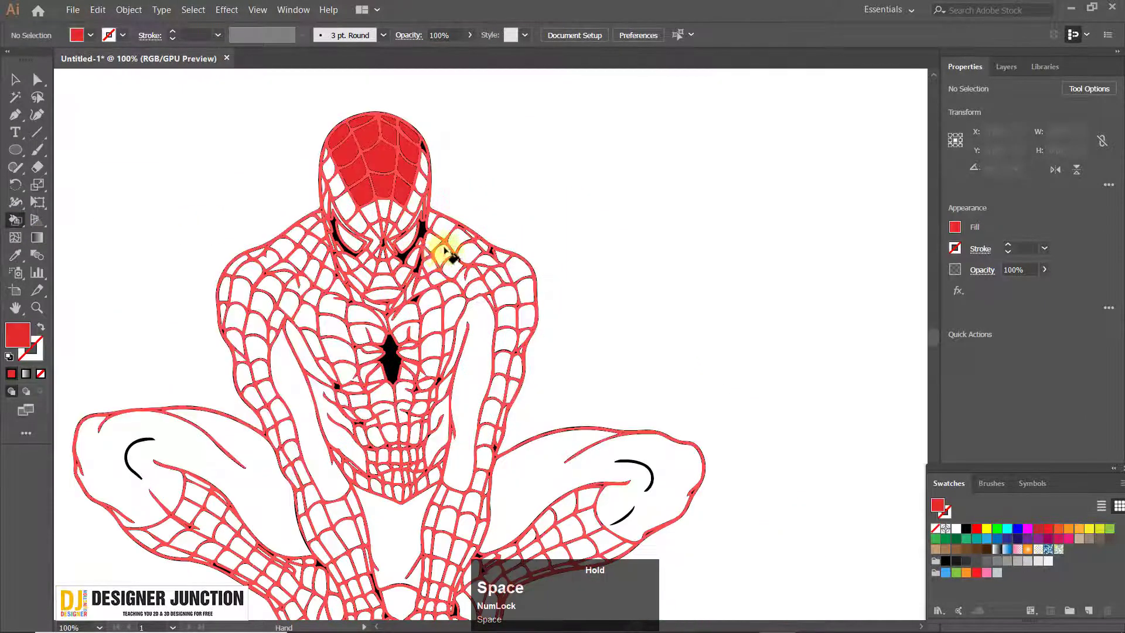
{"action": "scroll", "coordinate": [405, 217], "scroll_direction": "up", "scroll_amount": 1}
{"action": "scroll", "coordinate": [273, 129], "scroll_direction": "up", "scroll_amount": 1}
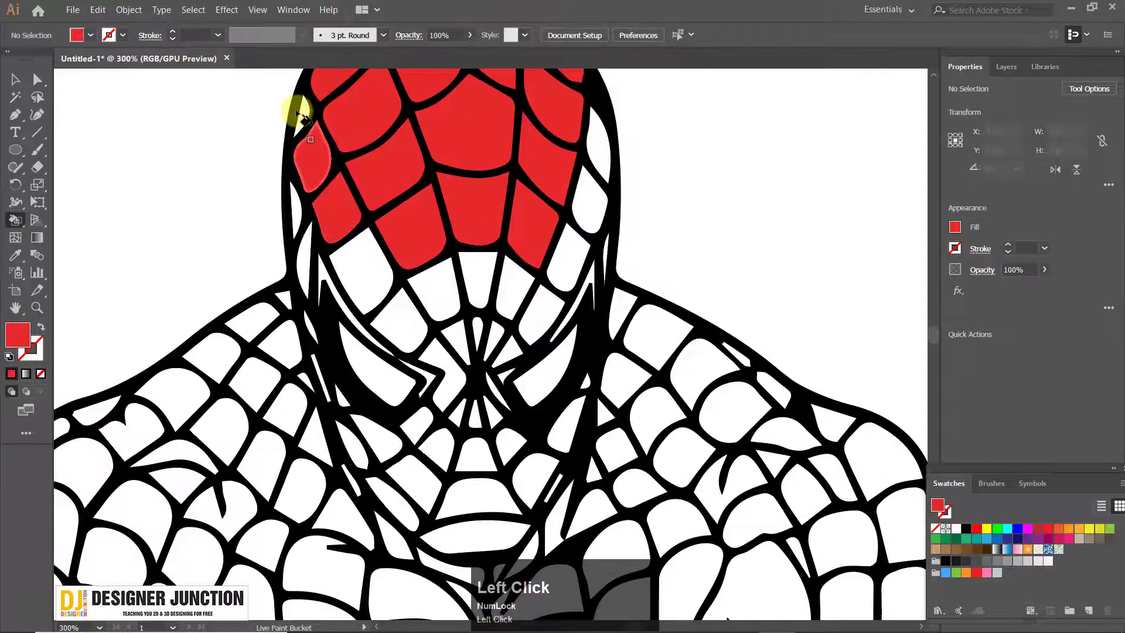
{"action": "left_click", "coordinate": [310, 126]}
{"action": "key", "text": "ctrl+z"}
{"action": "left_click", "coordinate": [369, 278]}
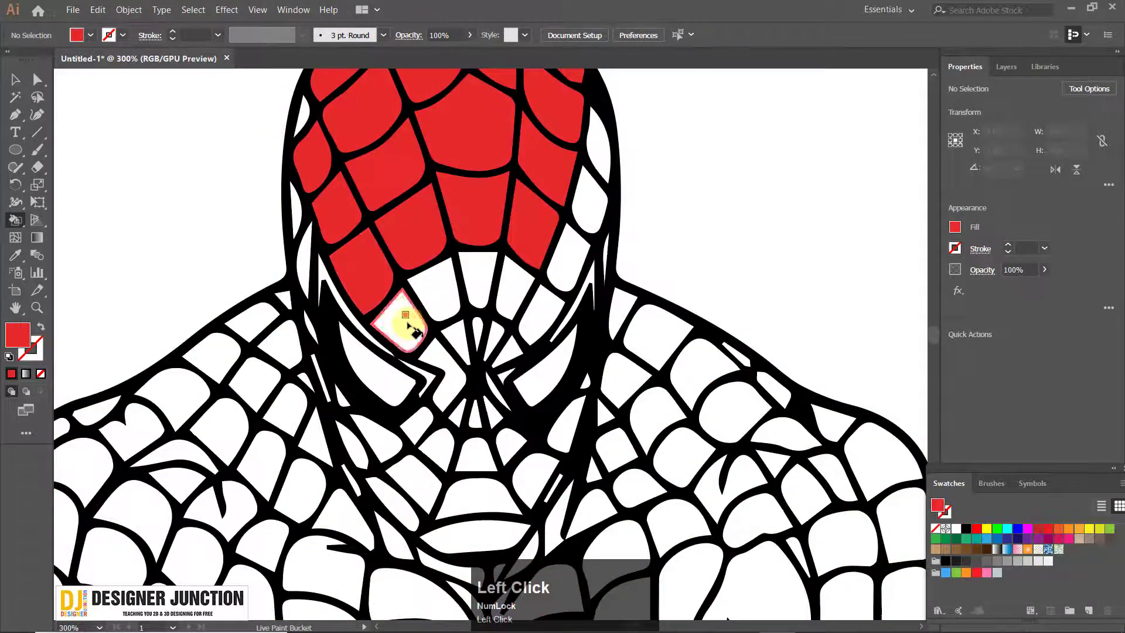
{"action": "left_click", "coordinate": [405, 322]}
{"action": "left_click", "coordinate": [440, 306]}
{"action": "scroll", "coordinate": [452, 339], "scroll_direction": "up", "scroll_amount": 3}
{"action": "left_click", "coordinate": [463, 358]}
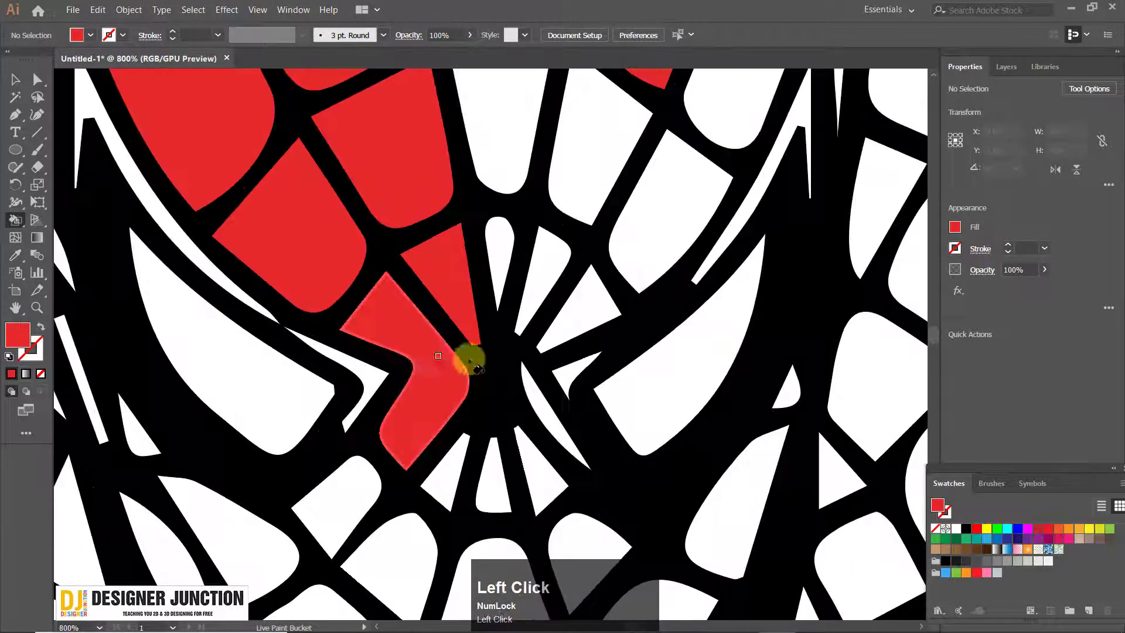
Fill the web cells around the mask's centre and right brow, and the right eye, with red
{"action": "left_click", "coordinate": [500, 254]}
{"action": "left_click", "coordinate": [543, 258]}
{"action": "left_click", "coordinate": [586, 155]}
{"action": "left_click", "coordinate": [532, 139]}
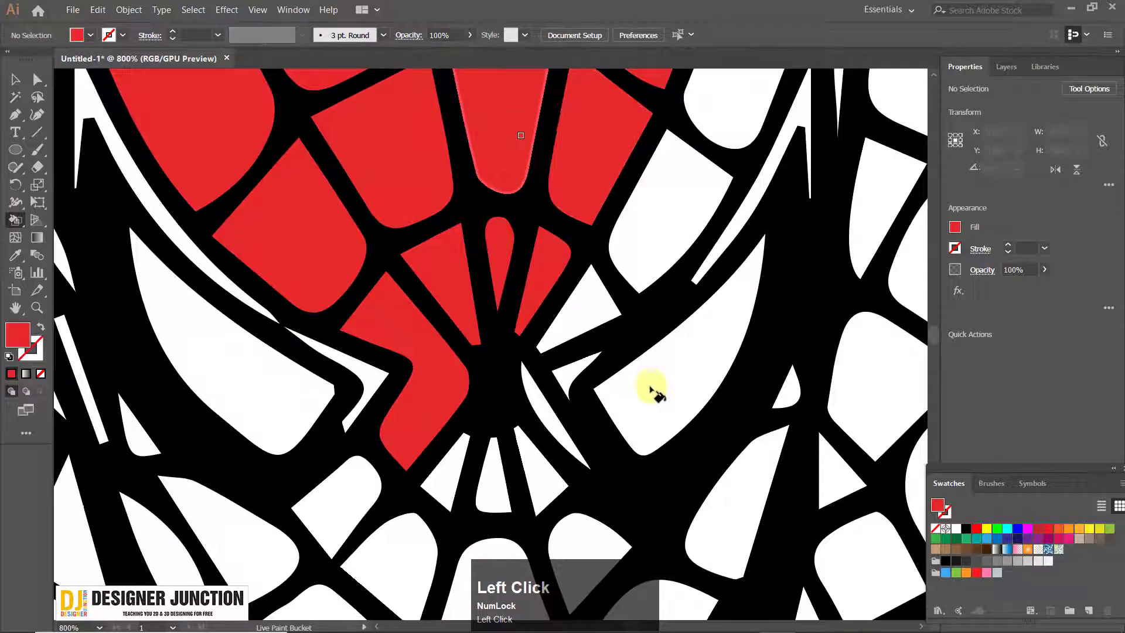
{"action": "left_click", "coordinate": [648, 382]}
{"action": "left_click", "coordinate": [657, 212]}
{"action": "left_click", "coordinate": [586, 309]}
{"action": "scroll", "coordinate": [603, 231], "scroll_direction": "down", "scroll_amount": 2}
Fill the remaining cells along the mask's right edge and the thin strip above the right eye with red
{"action": "left_click_drag", "start_coordinate": [586, 212], "coordinate": [508, 425]}
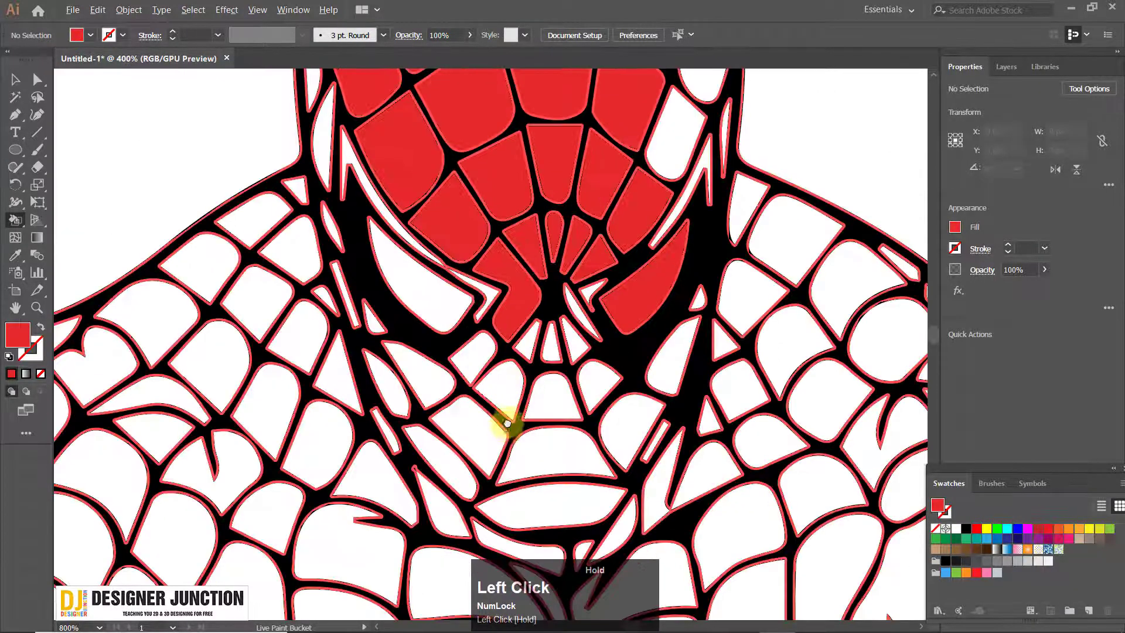
{"action": "left_click", "coordinate": [622, 300]}
{"action": "left_click", "coordinate": [628, 226]}
{"action": "left_click", "coordinate": [610, 322]}
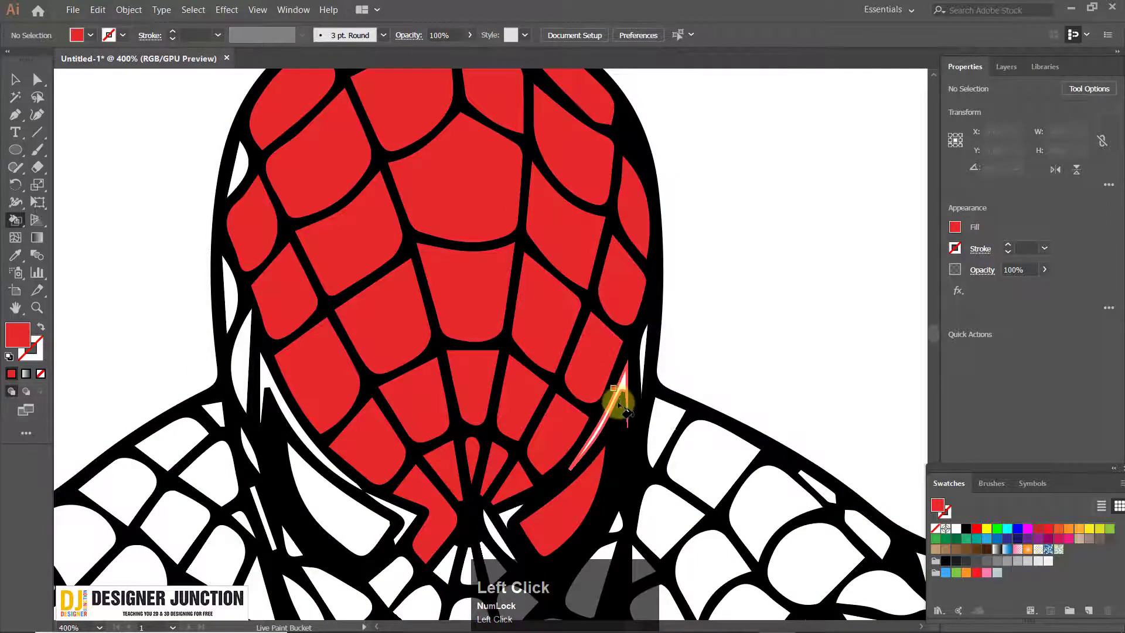
{"action": "left_click", "coordinate": [624, 385]}
Sample the blue reference square as the Live Paint Bucket's fill colour and check the suit's blue areas in the reference photo
{"action": "scroll", "coordinate": [674, 392], "scroll_direction": "down", "scroll_amount": 4}
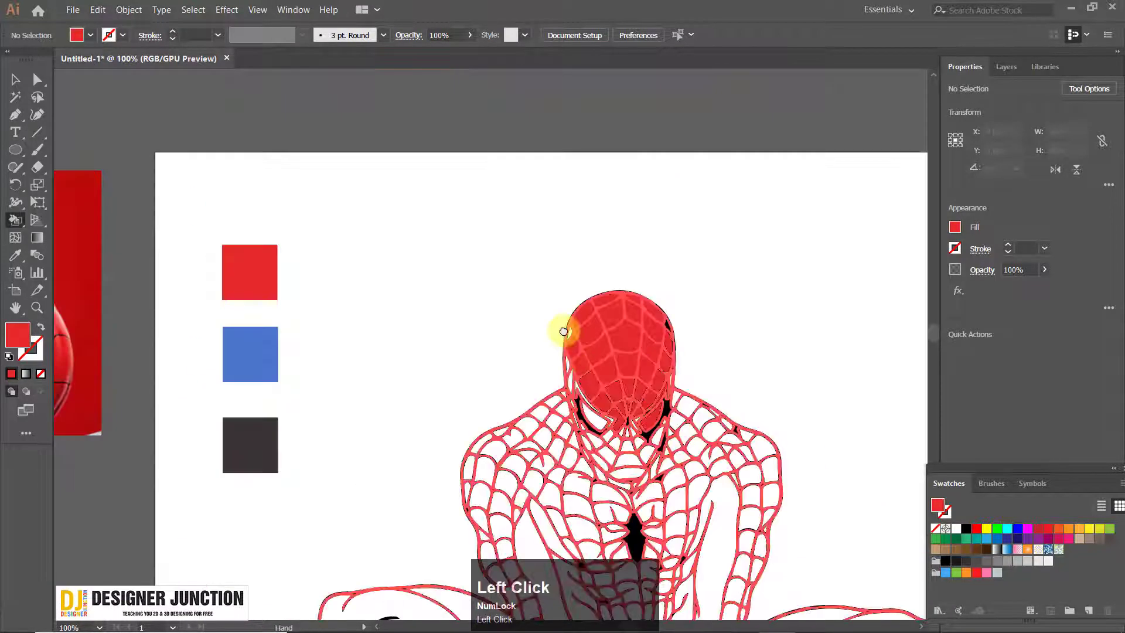
{"action": "left_click_drag", "start_coordinate": [565, 330], "coordinate": [502, 212]}
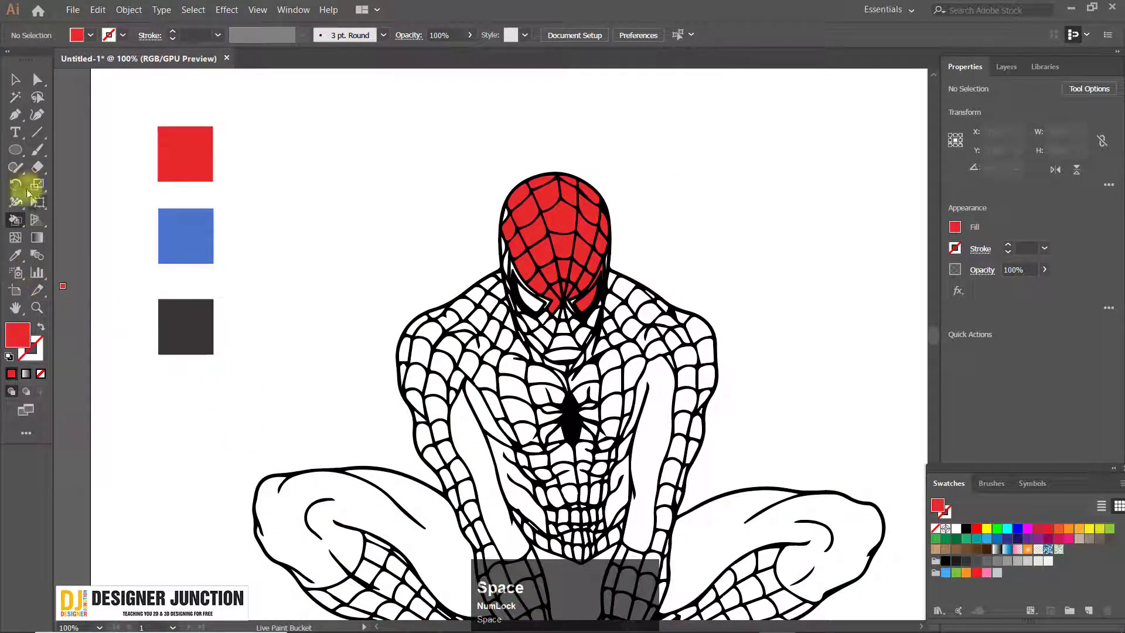
{"action": "key", "text": "alt"}
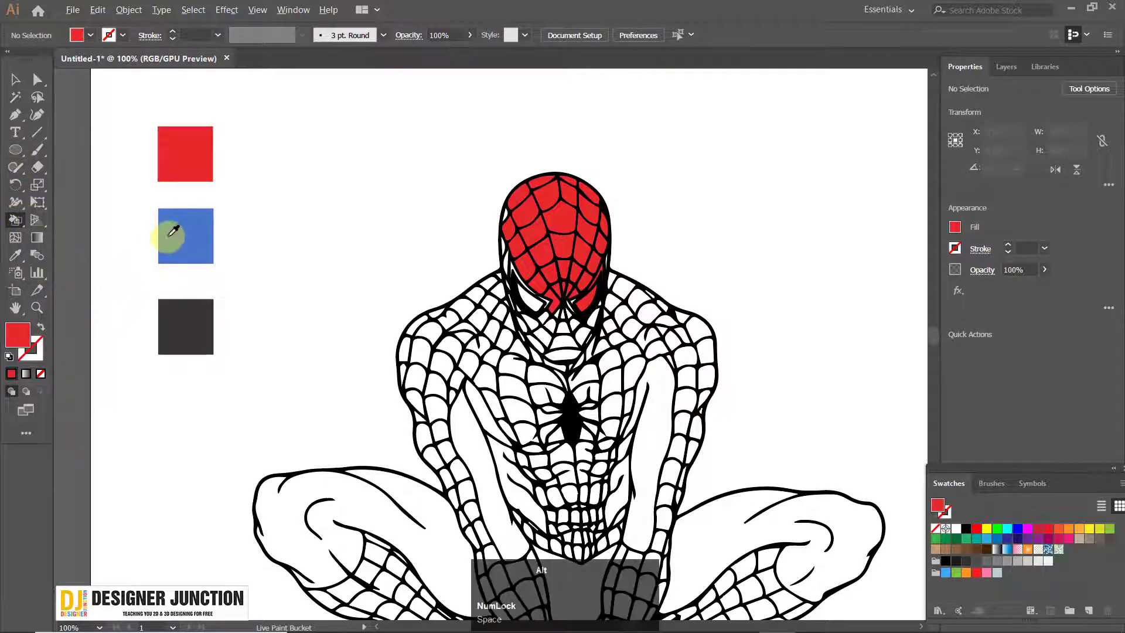
{"action": "left_click", "coordinate": [175, 231], "text": "alt"}
{"action": "scroll", "coordinate": [394, 267], "scroll_direction": "down", "scroll_amount": 2}
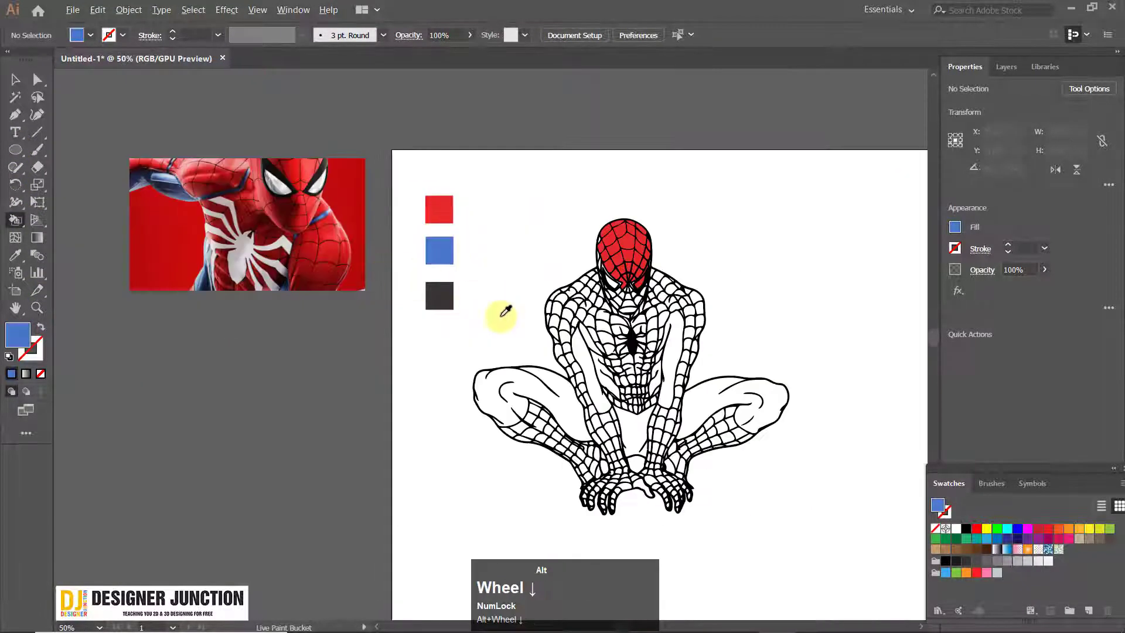
{"action": "scroll", "coordinate": [737, 324], "scroll_direction": "up", "scroll_amount": 2}
{"action": "scroll", "coordinate": [529, 367], "scroll_direction": "down", "scroll_amount": 2}
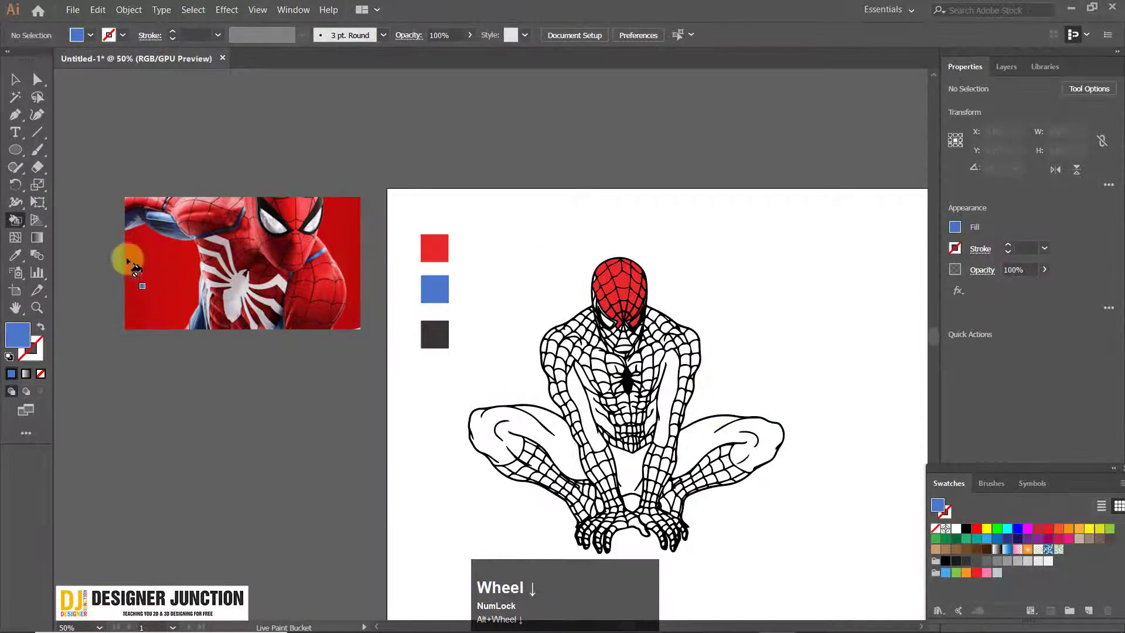
{"action": "scroll", "coordinate": [769, 466], "scroll_direction": "up", "scroll_amount": 2}
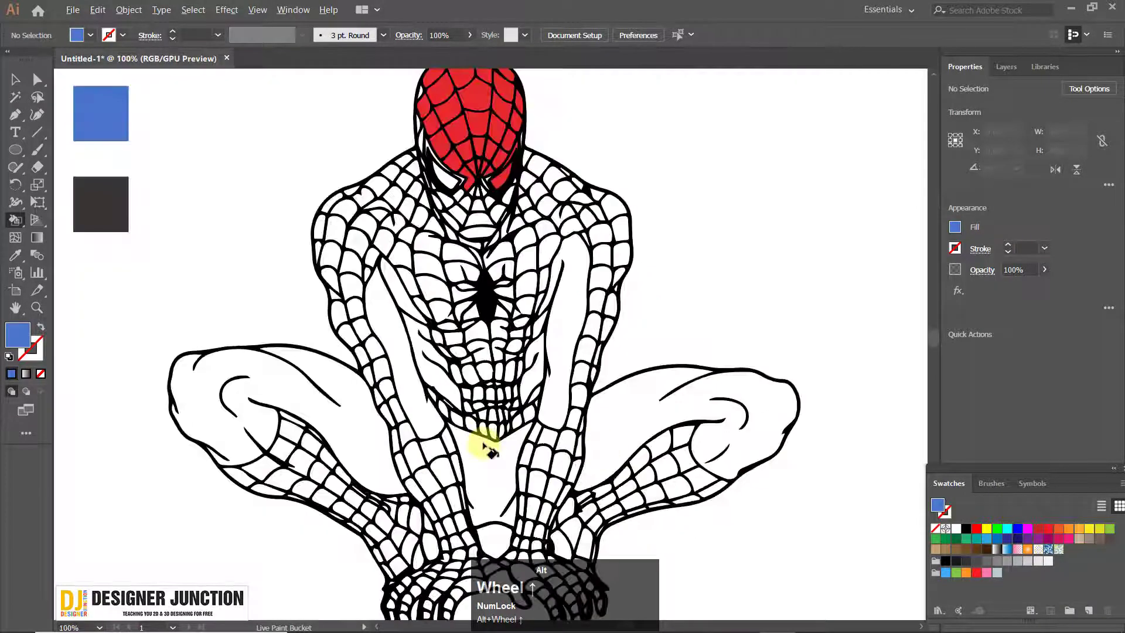
Fill both thighs and knees, the plain panels along the inner arms, and the hip area with the sampled blue
{"action": "left_click", "coordinate": [297, 407]}
{"action": "left_click", "coordinate": [626, 427]}
{"action": "left_click_drag", "start_coordinate": [569, 296], "coordinate": [568, 316]}
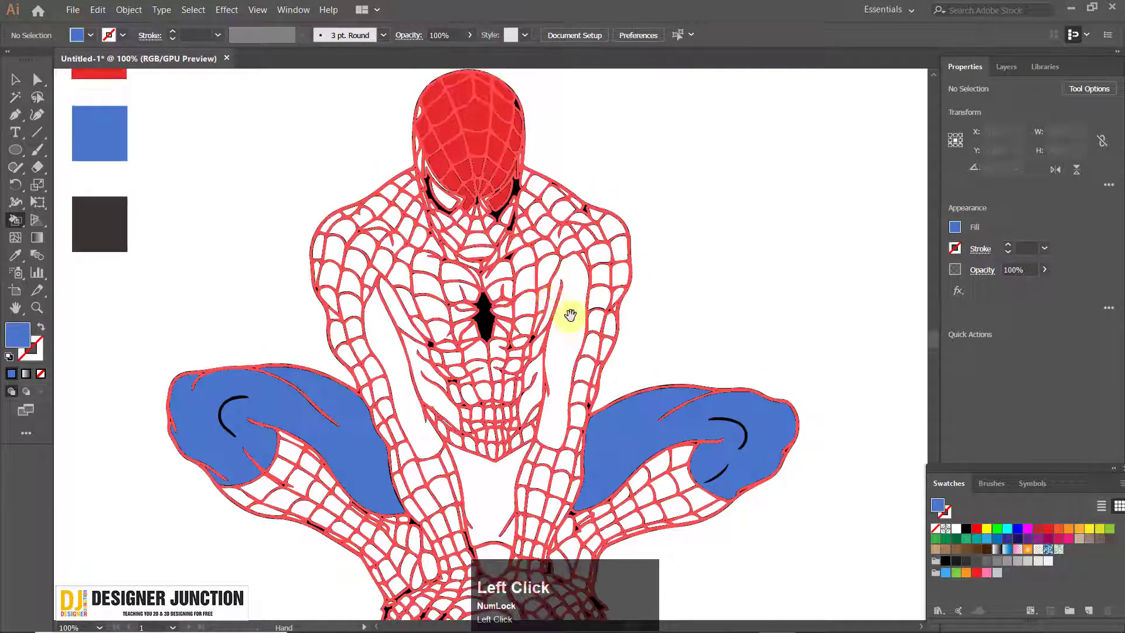
{"action": "left_click", "coordinate": [567, 397]}
{"action": "left_click", "coordinate": [399, 343]}
{"action": "left_click_drag", "start_coordinate": [658, 452], "coordinate": [616, 170]}
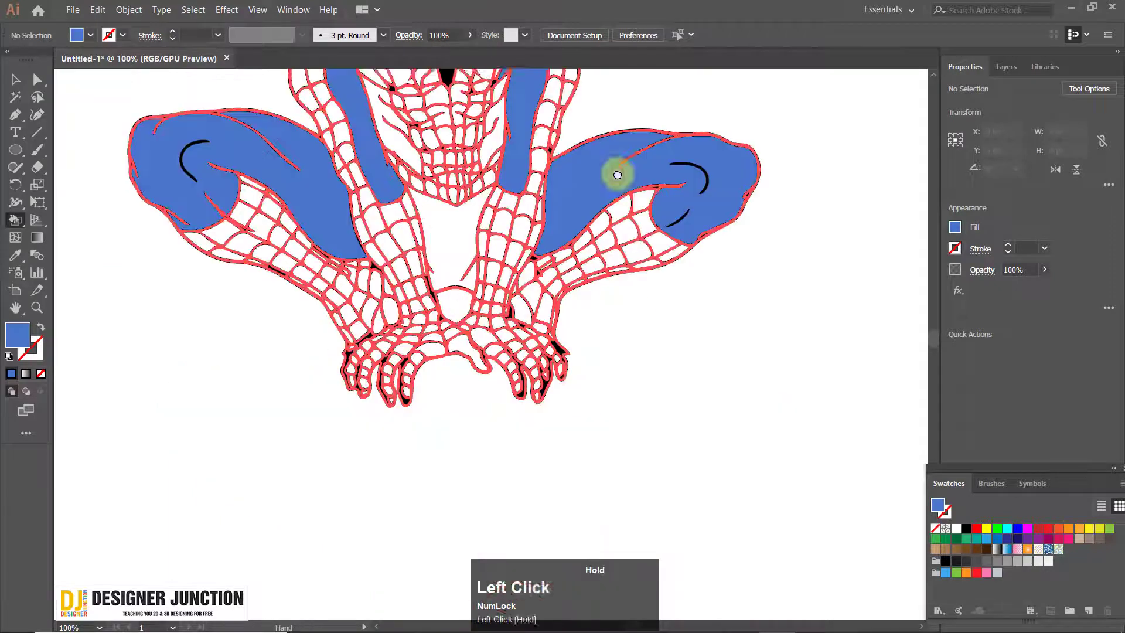
{"action": "left_click_drag", "start_coordinate": [503, 150], "coordinate": [502, 364]}
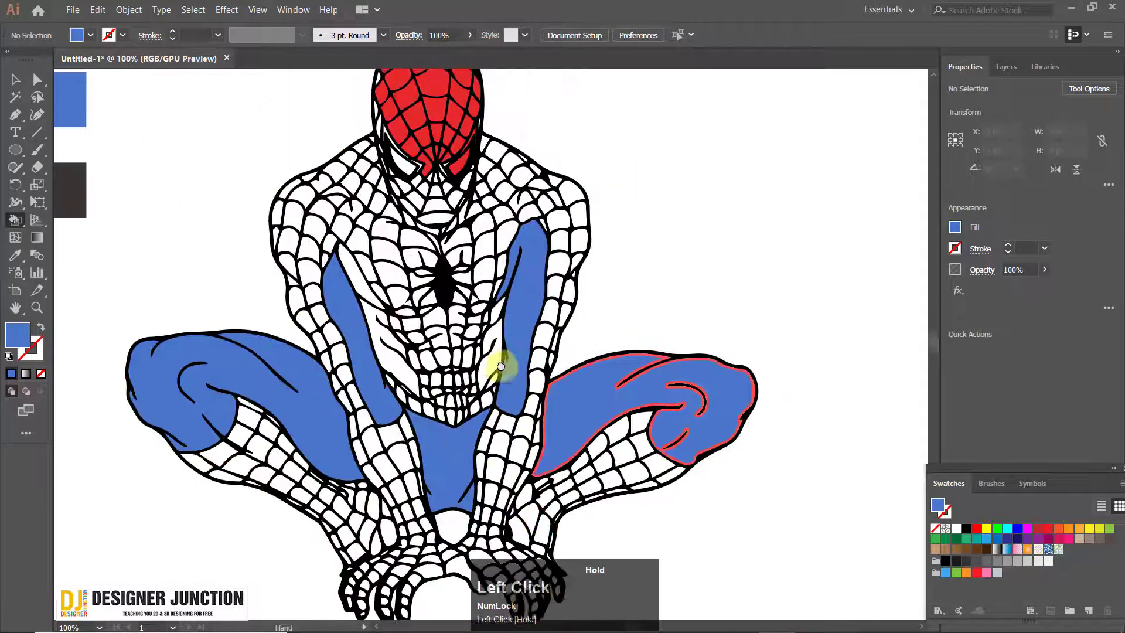
Check the reference photo for the suit's colours and compare them with the drawing's unfilled torso and arms
{"action": "scroll", "coordinate": [588, 263], "scroll_direction": "down", "scroll_amount": 5}
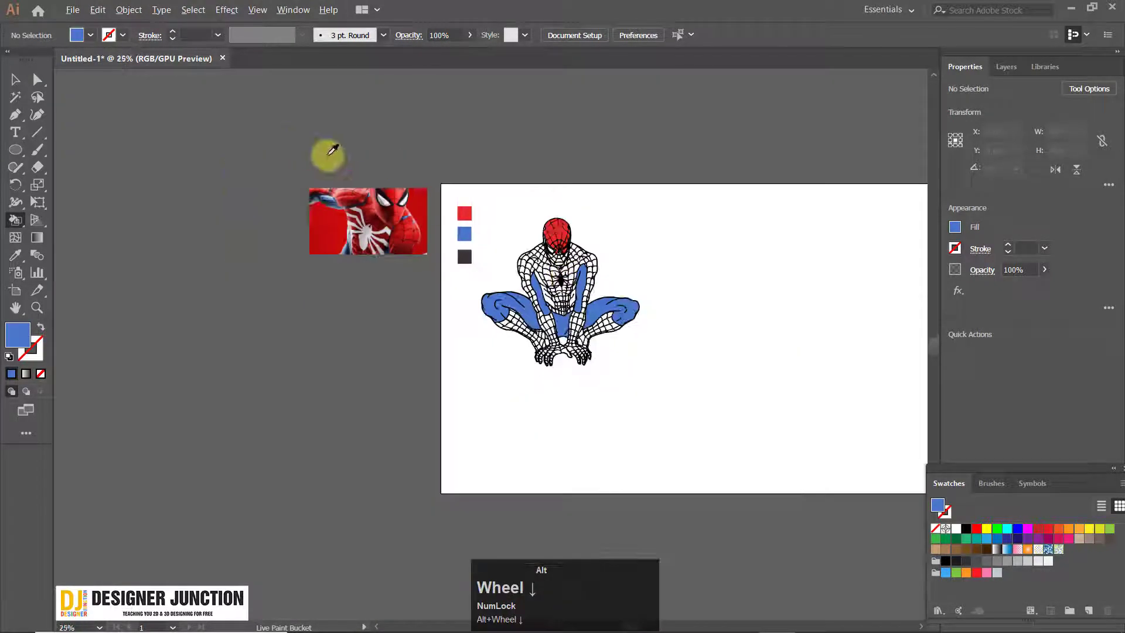
{"action": "scroll", "coordinate": [328, 155], "scroll_direction": "up", "scroll_amount": 6}
{"action": "mouse_move", "coordinate": [590, 362]}
{"action": "left_mouse_down"}
{"action": "mouse_move", "coordinate": [367, 216]}
{"action": "mouse_move", "coordinate": [285, 190]}
{"action": "left_mouse_up"}
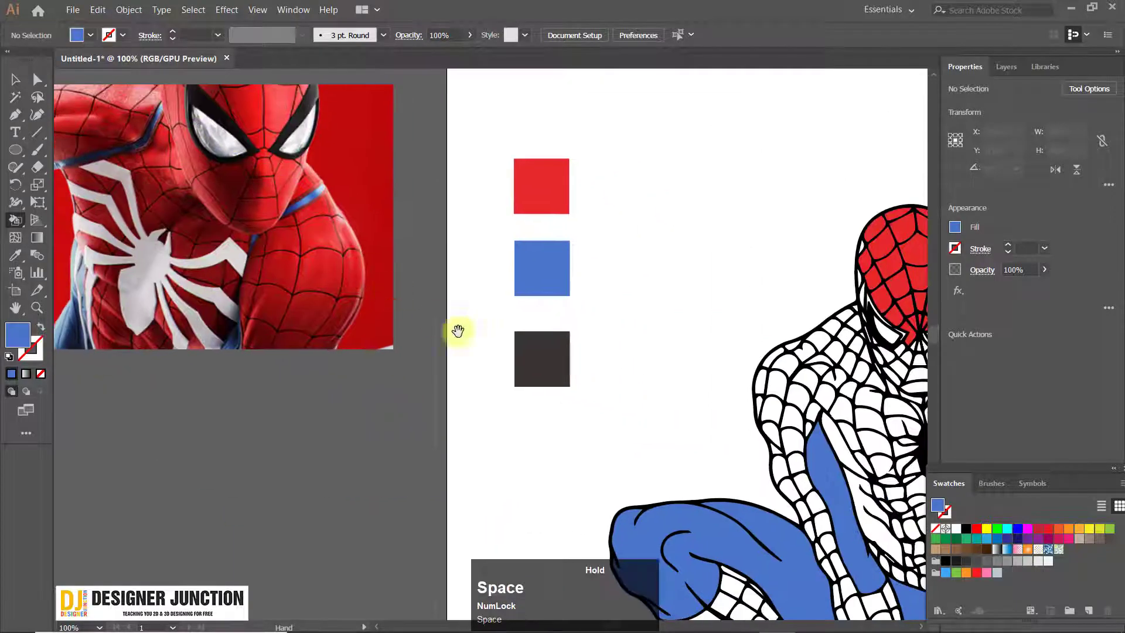
{"action": "left_click_drag", "start_coordinate": [694, 373], "coordinate": [284, 256]}
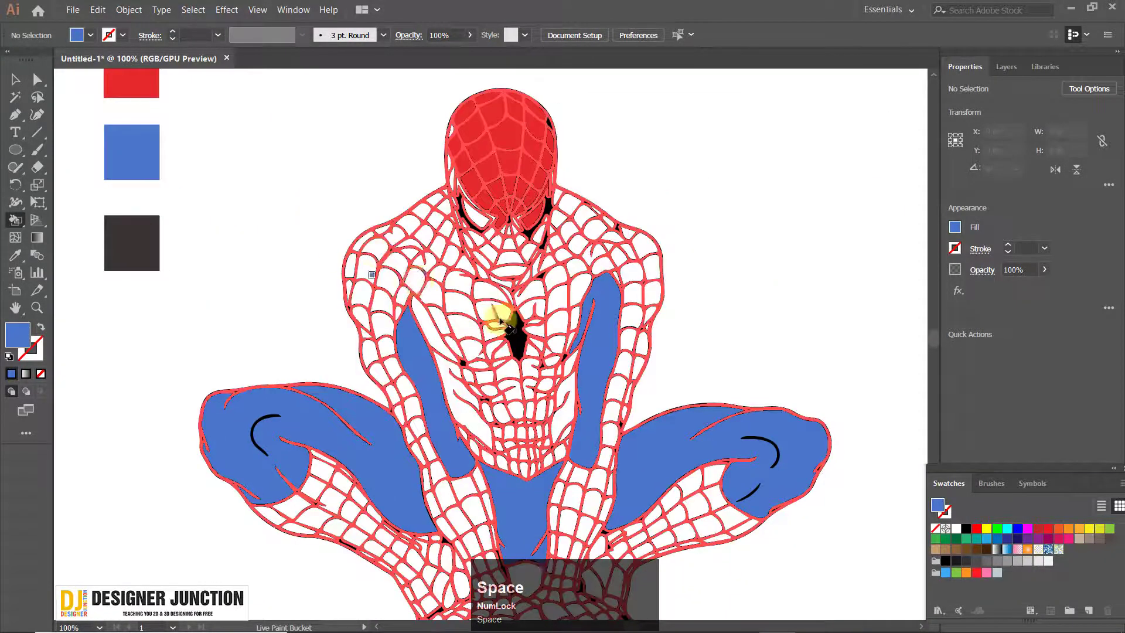
{"action": "scroll", "coordinate": [419, 296], "scroll_direction": "up", "scroll_amount": 3}
{"action": "scroll", "coordinate": [410, 320], "scroll_direction": "down", "scroll_amount": 3}
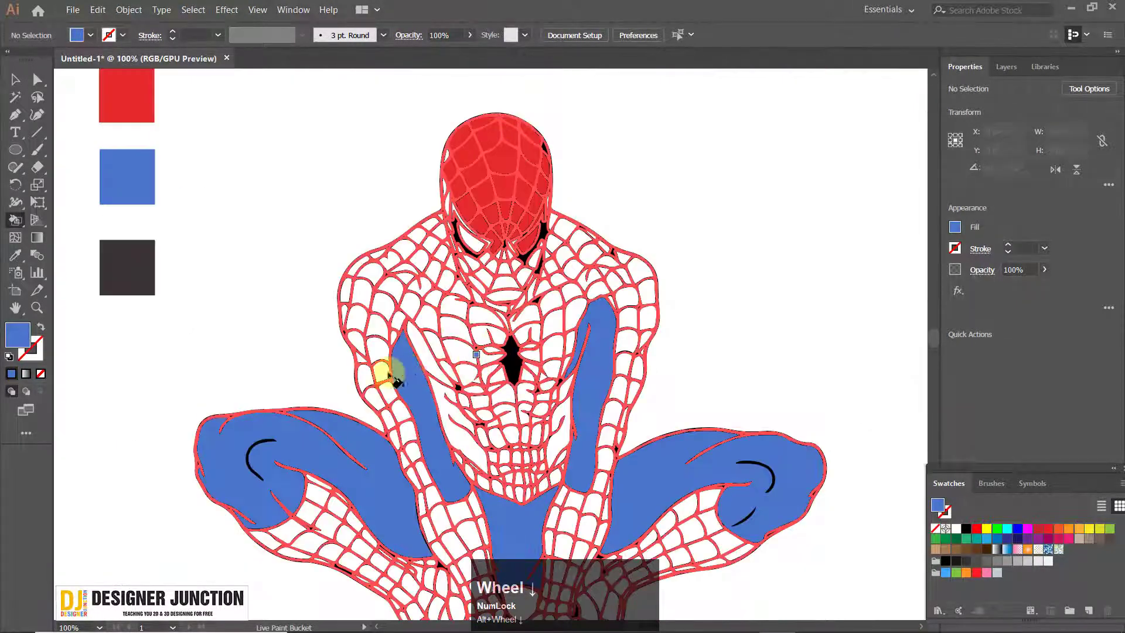
{"action": "scroll", "coordinate": [384, 372], "scroll_direction": "down", "scroll_amount": 4}
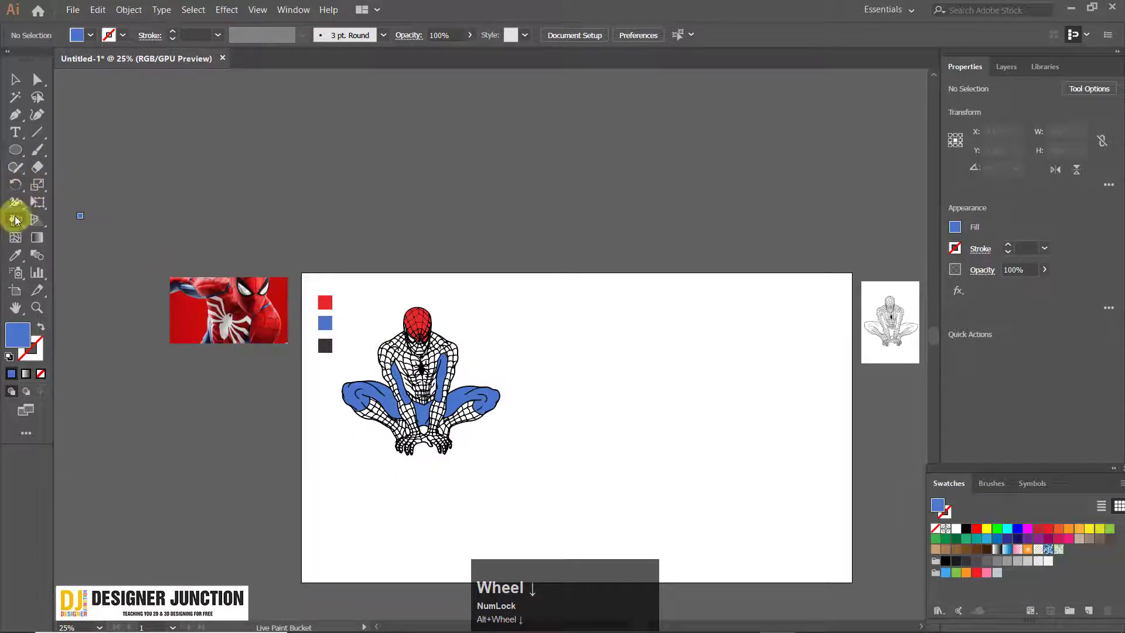
Sample the red reference square as the Live Paint Bucket's fill colour
{"action": "left_click", "coordinate": [15, 219]}
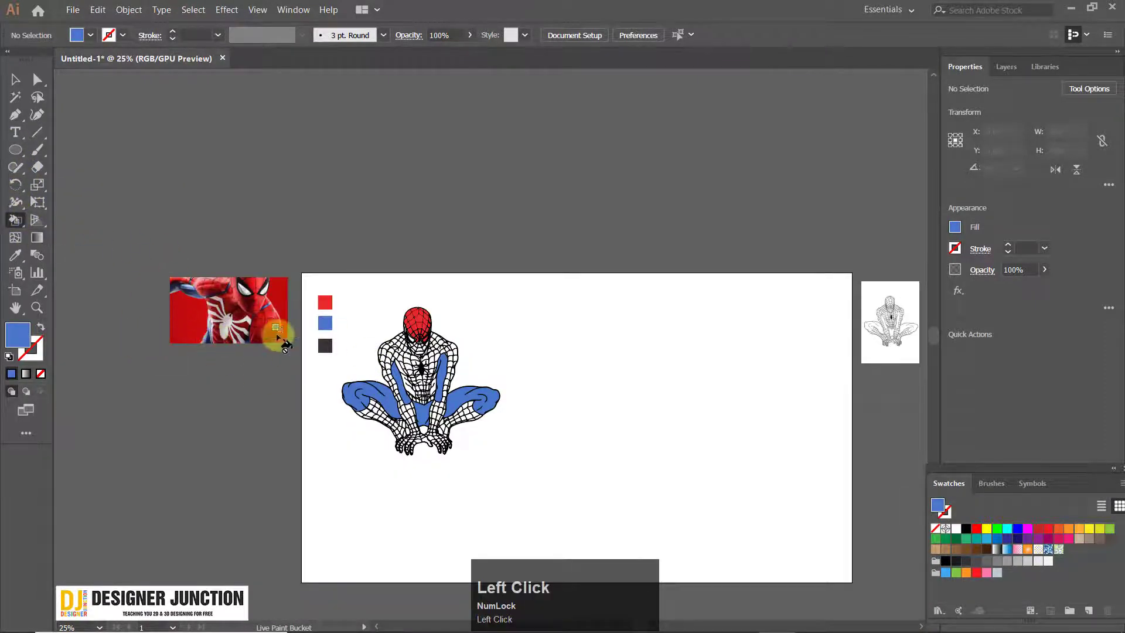
{"action": "scroll", "coordinate": [277, 335], "scroll_direction": "up", "scroll_amount": 6}
{"action": "left_click_drag", "start_coordinate": [650, 155], "coordinate": [9, 223]}
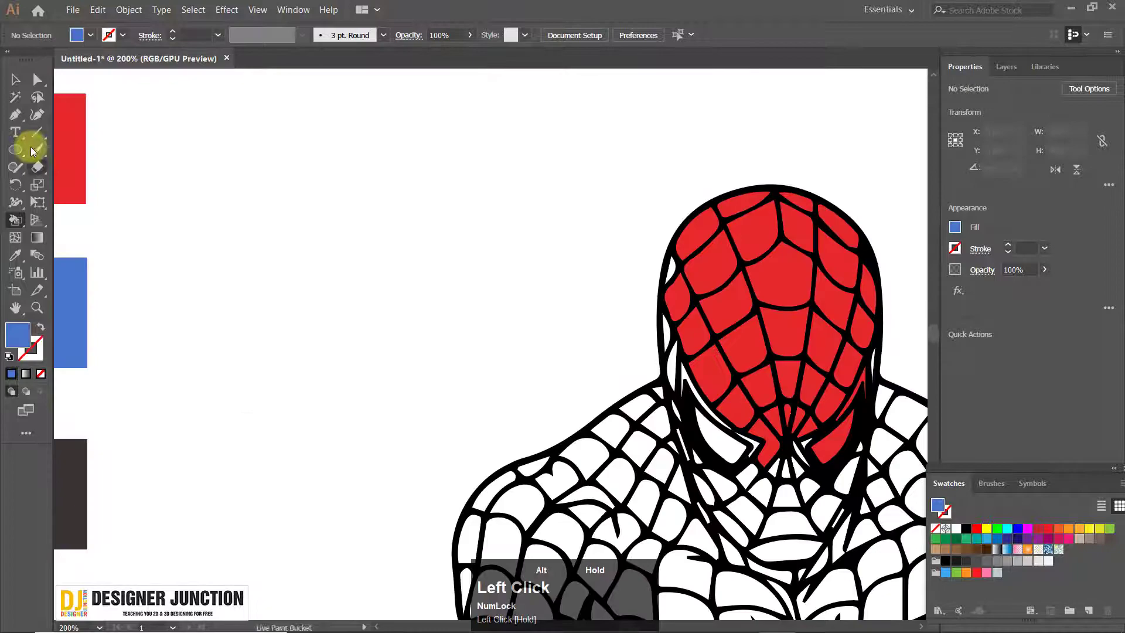
{"action": "left_click", "coordinate": [64, 122], "text": "alt"}
Fill the web cells across the shoulders, upper chest, upper arms and chin with red
{"action": "left_click_drag", "start_coordinate": [791, 519], "coordinate": [405, 200]}
{"action": "left_click_drag", "start_coordinate": [610, 385], "coordinate": [640, 360]}
{"action": "left_click", "coordinate": [528, 264]}
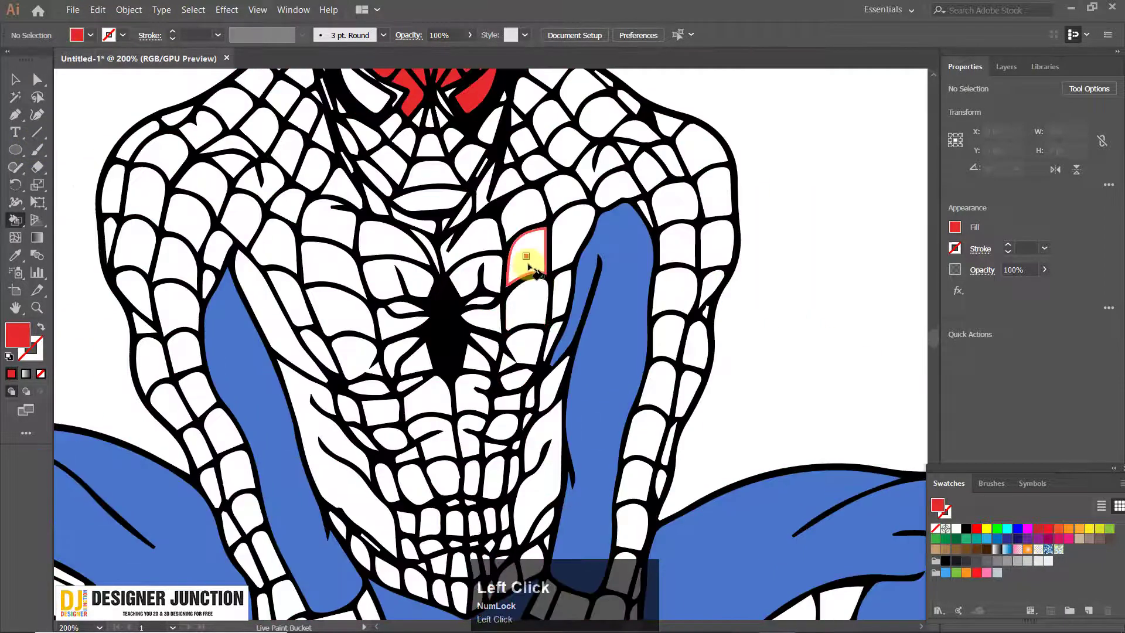
{"action": "mouse_move", "coordinate": [324, 212]}
{"action": "left_mouse_down"}
{"action": "mouse_move", "coordinate": [153, 246]}
{"action": "mouse_move", "coordinate": [157, 363]}
{"action": "mouse_move", "coordinate": [237, 146]}
{"action": "mouse_move", "coordinate": [281, 100]}
{"action": "mouse_move", "coordinate": [513, 188]}
{"action": "mouse_move", "coordinate": [633, 113]}
{"action": "mouse_move", "coordinate": [635, 153]}
{"action": "mouse_move", "coordinate": [682, 258]}
{"action": "left_mouse_up"}
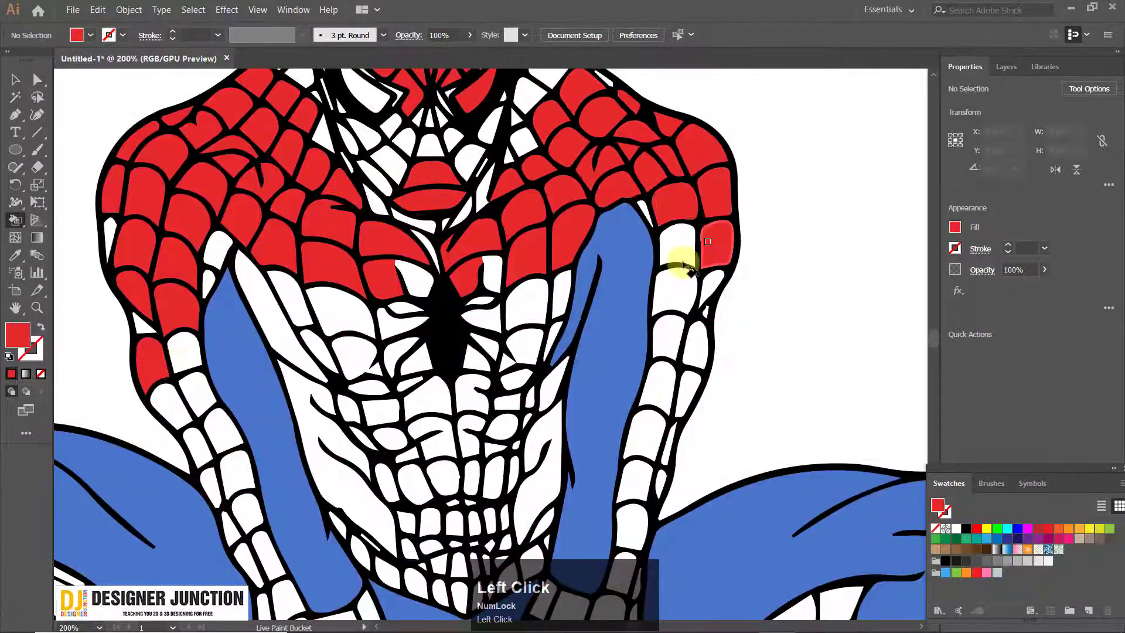
Fill the lower mask cells and the chest cells around the upper half of the spider emblem with red
{"action": "left_click_drag", "start_coordinate": [462, 88], "coordinate": [534, 252]}
{"action": "scroll", "coordinate": [538, 332], "scroll_direction": "up", "scroll_amount": 3}
{"action": "mouse_move", "coordinate": [537, 332]}
{"action": "left_mouse_down"}
{"action": "mouse_move", "coordinate": [261, 372]}
{"action": "mouse_move", "coordinate": [479, 530]}
{"action": "left_mouse_up"}
{"action": "left_click_drag", "start_coordinate": [554, 462], "coordinate": [463, 147]}
{"action": "left_click", "coordinate": [102, 420]}
{"action": "left_click", "coordinate": [211, 460]}
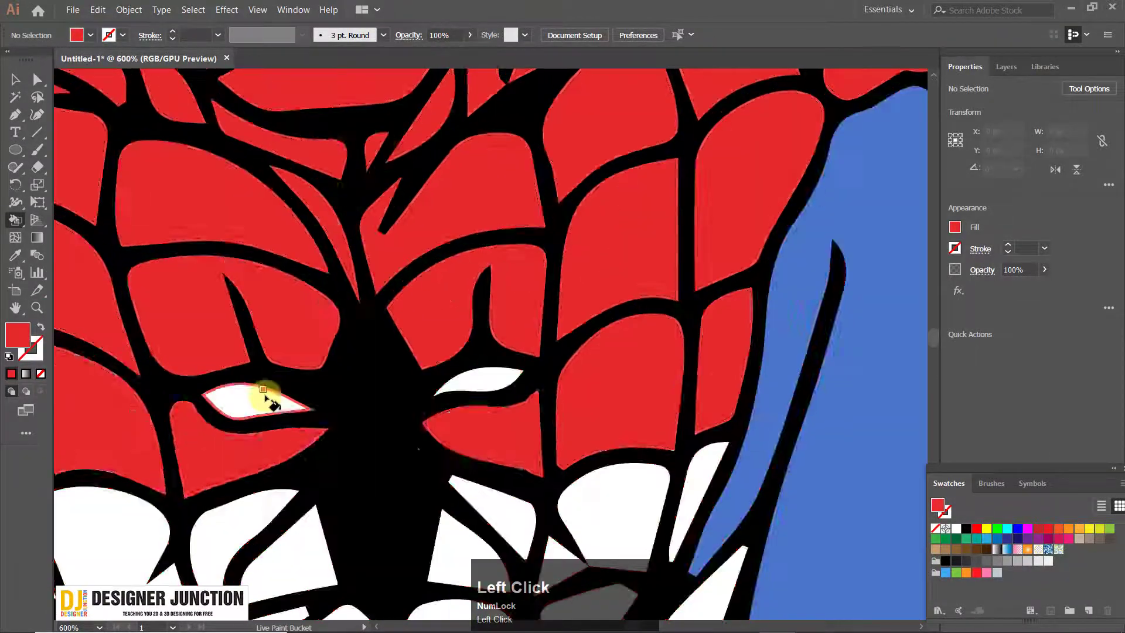
Fill the narrow cells between the spider emblem's upper legs and the slivers around the neck with red
{"action": "left_click_drag", "start_coordinate": [351, 176], "coordinate": [375, 498]}
{"action": "left_click", "coordinate": [451, 211]}
{"action": "left_click_drag", "start_coordinate": [293, 375], "coordinate": [820, 392]}
{"action": "left_click", "coordinate": [235, 118]}
{"action": "left_click", "coordinate": [105, 258]}
{"action": "left_click", "coordinate": [262, 372]}
{"action": "scroll", "coordinate": [467, 361], "scroll_direction": "down", "scroll_amount": 4}
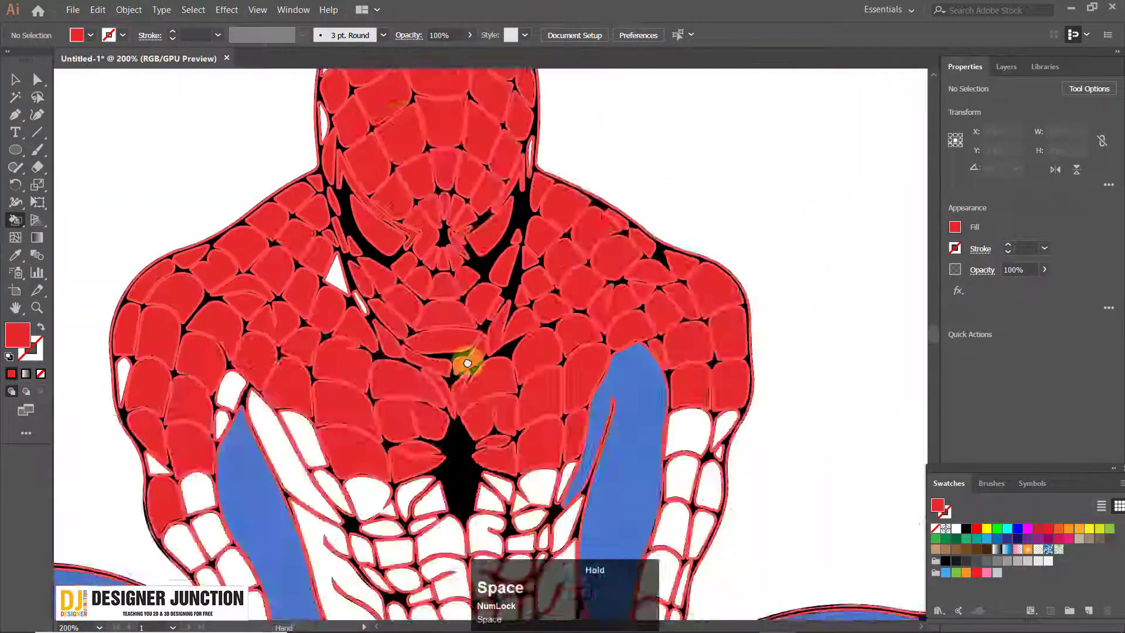
Fill the right arm's web cells from the elbow to the top of the forearm cuff with red
{"action": "scroll", "coordinate": [612, 363], "scroll_direction": "up", "scroll_amount": 1}
{"action": "left_click", "coordinate": [615, 366]}
{"action": "key", "text": "ctrl+z"}
{"action": "scroll", "coordinate": [610, 487], "scroll_direction": "down", "scroll_amount": 2}
{"action": "scroll", "coordinate": [692, 220], "scroll_direction": "up", "scroll_amount": 2}
{"action": "mouse_move", "coordinate": [691, 220]}
{"action": "left_mouse_down"}
{"action": "mouse_move", "coordinate": [678, 174]}
{"action": "mouse_move", "coordinate": [733, 82]}
{"action": "left_mouse_up"}
{"action": "left_click", "coordinate": [590, 442]}
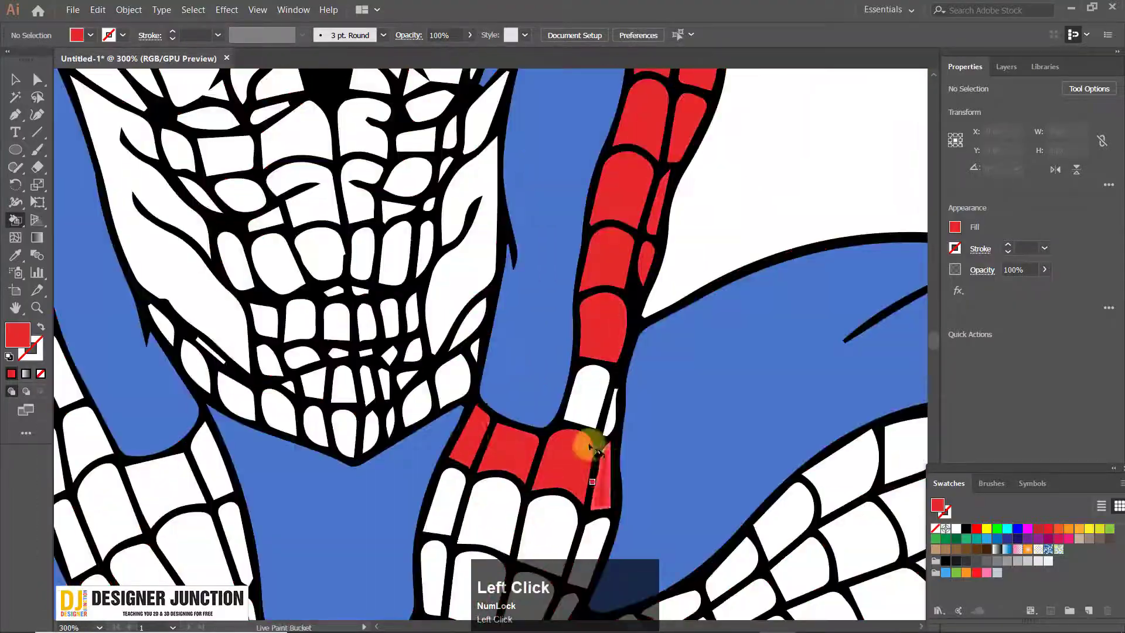
Fill the chest cells around the lower half of the spider emblem and the left upper arm's cells with red
{"action": "scroll", "coordinate": [519, 469], "scroll_direction": "down", "scroll_amount": 1}
{"action": "left_click_drag", "start_coordinate": [520, 293], "coordinate": [470, 469]}
{"action": "left_click", "coordinate": [389, 316]}
{"action": "left_click", "coordinate": [440, 328]}
{"action": "left_click", "coordinate": [541, 386]}
{"action": "left_click", "coordinate": [709, 372]}
{"action": "left_click_drag", "start_coordinate": [630, 520], "coordinate": [510, 294]}
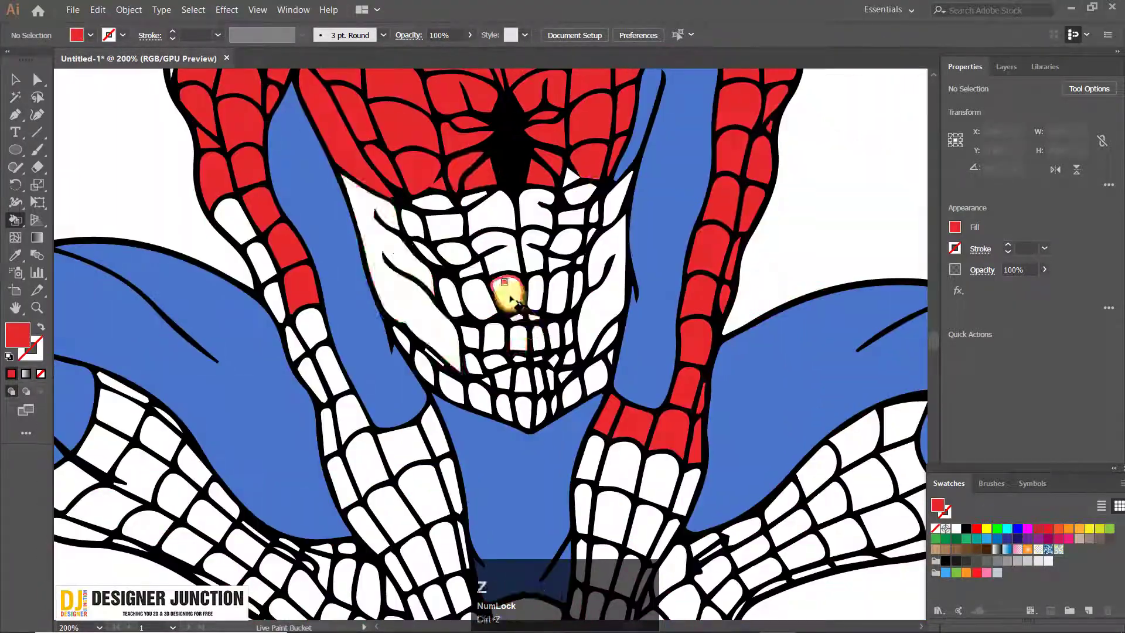
Fill the web cells of the abdomen and the pointed waistband with red
{"action": "left_click", "coordinate": [510, 294]}
{"action": "left_click", "coordinate": [431, 246]}
{"action": "scroll", "coordinate": [484, 381], "scroll_direction": "up", "scroll_amount": 3}
{"action": "left_click", "coordinate": [375, 293]}
{"action": "left_click", "coordinate": [372, 217]}
{"action": "left_click", "coordinate": [447, 221]}
{"action": "left_click", "coordinate": [551, 287]}
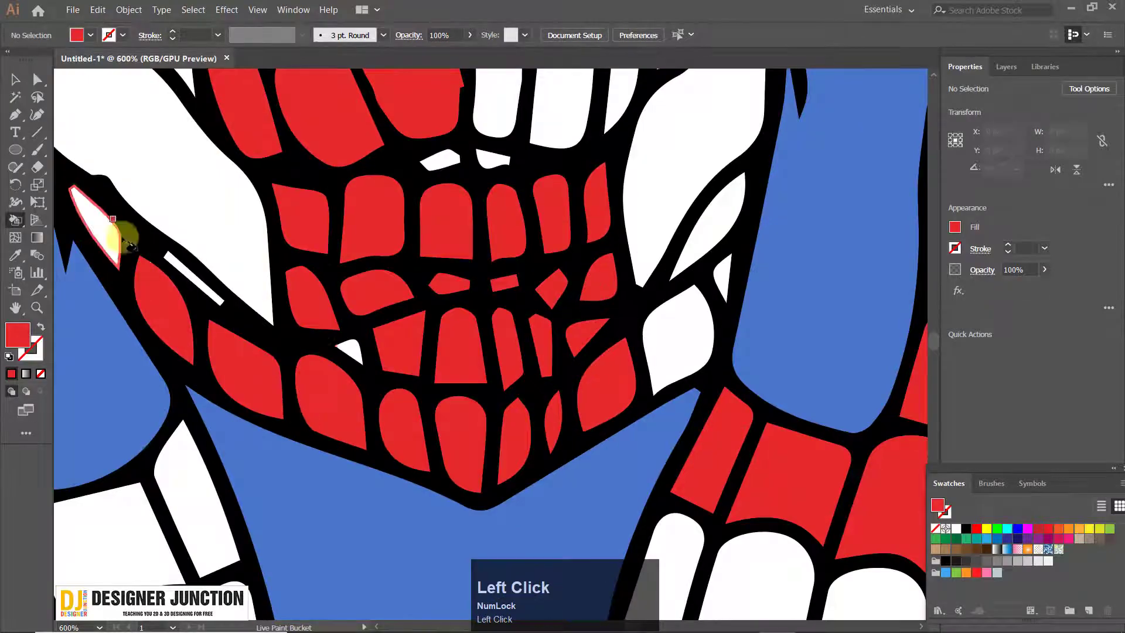
Fill the leftover small cells along the waistband and abdomen, and the right flank, with red
{"action": "left_click", "coordinate": [111, 235]}
{"action": "left_click", "coordinate": [194, 278]}
{"action": "left_click", "coordinate": [353, 351]}
{"action": "left_click", "coordinate": [679, 340]}
{"action": "left_click", "coordinate": [712, 229]}
{"action": "left_click", "coordinate": [563, 105]}
{"action": "left_click", "coordinate": [442, 161]}
{"action": "left_click_drag", "start_coordinate": [442, 160], "coordinate": [409, 587]}
{"action": "left_click", "coordinate": [599, 418]}
{"action": "scroll", "coordinate": [428, 293], "scroll_direction": "down", "scroll_amount": 5}
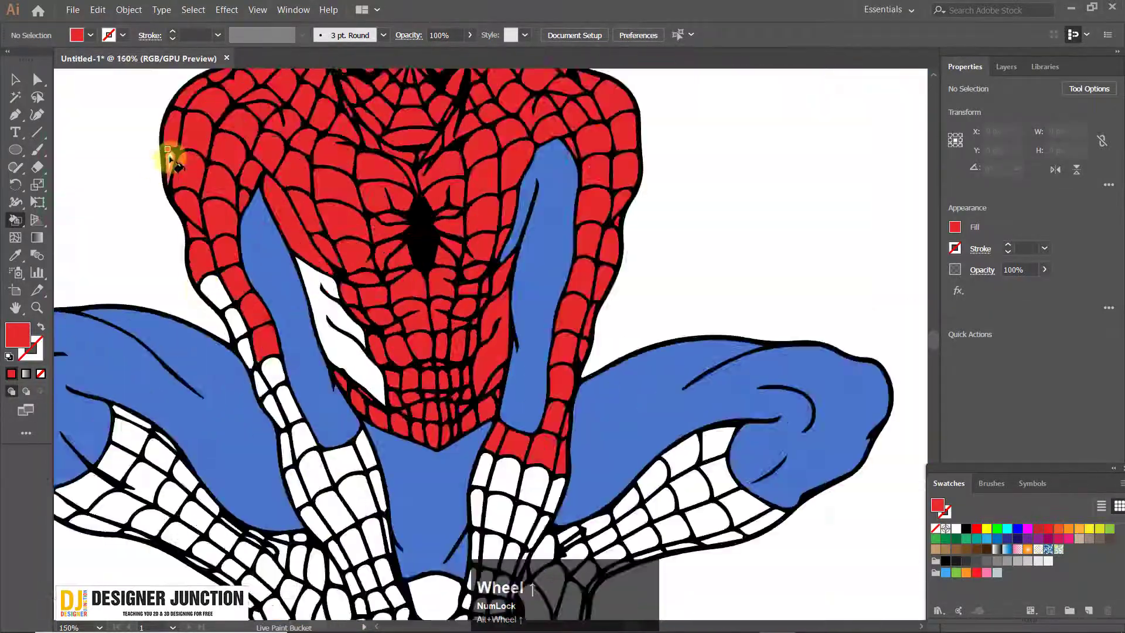
Fill the left arm's remaining cells and its forearm down to the wrist with red
{"action": "left_click_drag", "start_coordinate": [252, 411], "coordinate": [252, 235]}
{"action": "left_click", "coordinate": [244, 238]}
{"action": "scroll", "coordinate": [371, 363], "scroll_direction": "up", "scroll_amount": 4}
{"action": "left_click", "coordinate": [369, 352]}
{"action": "scroll", "coordinate": [369, 352], "scroll_direction": "down", "scroll_amount": 2}
{"action": "left_click", "coordinate": [293, 394]}
{"action": "left_click", "coordinate": [243, 402]}
Fill the right forearm's remaining web cells with red
{"action": "left_click", "coordinate": [615, 147]}
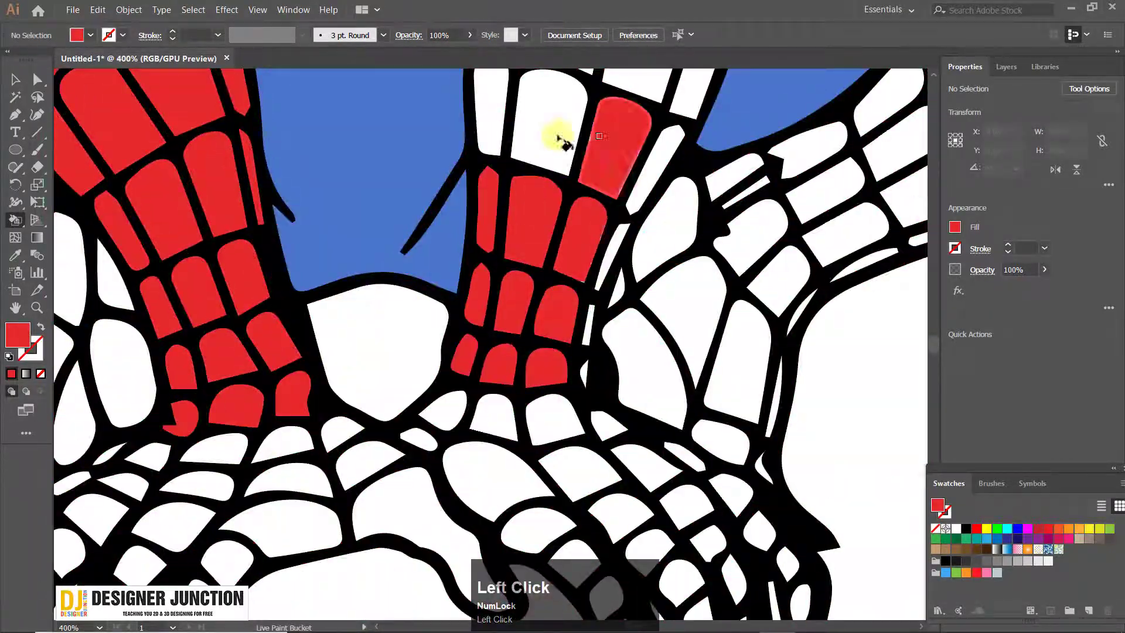
{"action": "left_click", "coordinate": [554, 129]}
{"action": "left_click", "coordinate": [716, 171]}
{"action": "key", "text": "ctrl+z"}
{"action": "scroll", "coordinate": [605, 201], "scroll_direction": "down", "scroll_amount": 5}
{"action": "scroll", "coordinate": [586, 176], "scroll_direction": "up", "scroll_amount": 2}
Sample the reference blue and fill both flanks beside the abdomen with it
{"action": "left_click_drag", "start_coordinate": [117, 336], "coordinate": [0, 287]}
{"action": "left_click", "coordinate": [187, 311], "text": "alt"}
{"action": "scroll", "coordinate": [615, 293], "scroll_direction": "up", "scroll_amount": 4}
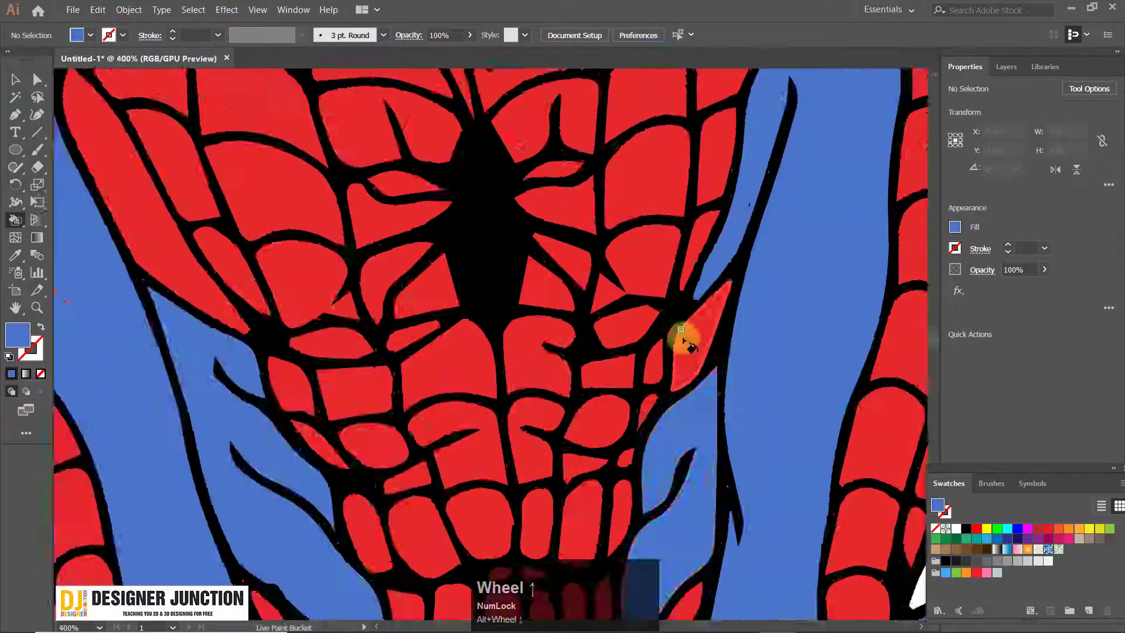
{"action": "left_click", "coordinate": [684, 339]}
Sample the red reference square again and fill the right shin's web cells with red
{"action": "scroll", "coordinate": [586, 293], "scroll_direction": "down", "scroll_amount": 4}
{"action": "left_click_drag", "start_coordinate": [252, 176], "coordinate": [369, 610]}
{"action": "left_click", "coordinate": [191, 229], "text": "alt"}
{"action": "scroll", "coordinate": [586, 363], "scroll_direction": "up", "scroll_amount": 5}
{"action": "left_click", "coordinate": [625, 423]}
{"action": "left_click", "coordinate": [625, 371]}
{"action": "scroll", "coordinate": [703, 328], "scroll_direction": "down", "scroll_amount": 2}
{"action": "left_click", "coordinate": [769, 518]}
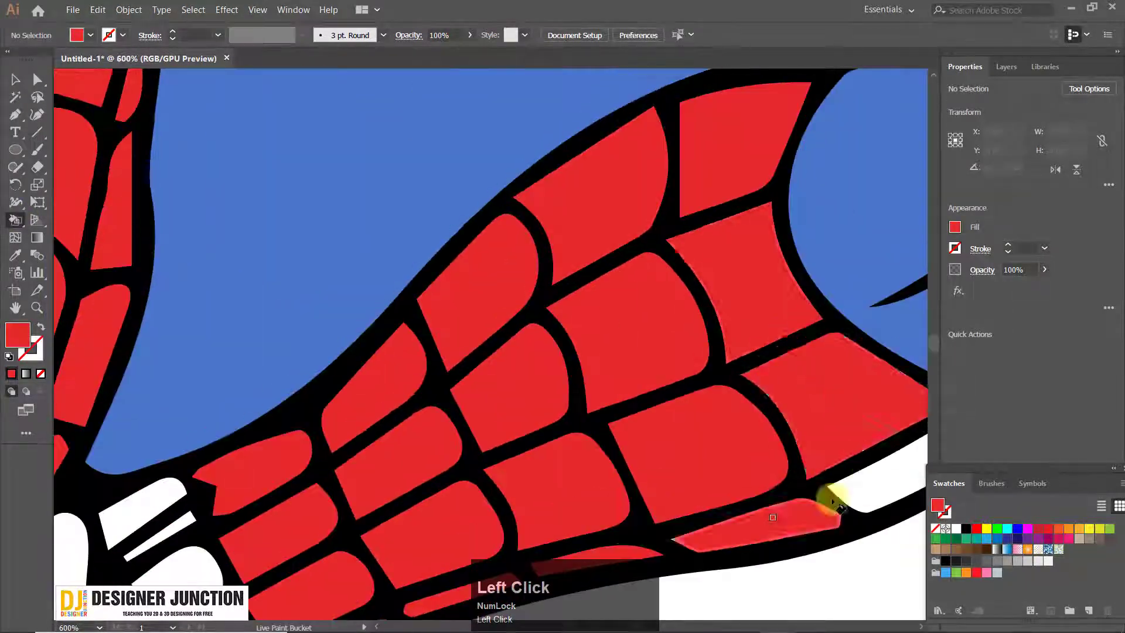
Fill the right shin's last edge cells and the left shin's web cells with red
{"action": "scroll", "coordinate": [586, 351], "scroll_direction": "down", "scroll_amount": 2}
{"action": "left_click", "coordinate": [354, 328]}
{"action": "left_click", "coordinate": [329, 370]}
{"action": "left_click_drag", "start_coordinate": [606, 389], "coordinate": [325, 128]}
{"action": "left_click", "coordinate": [326, 126]}
{"action": "scroll", "coordinate": [553, 344], "scroll_direction": "down", "scroll_amount": 4}
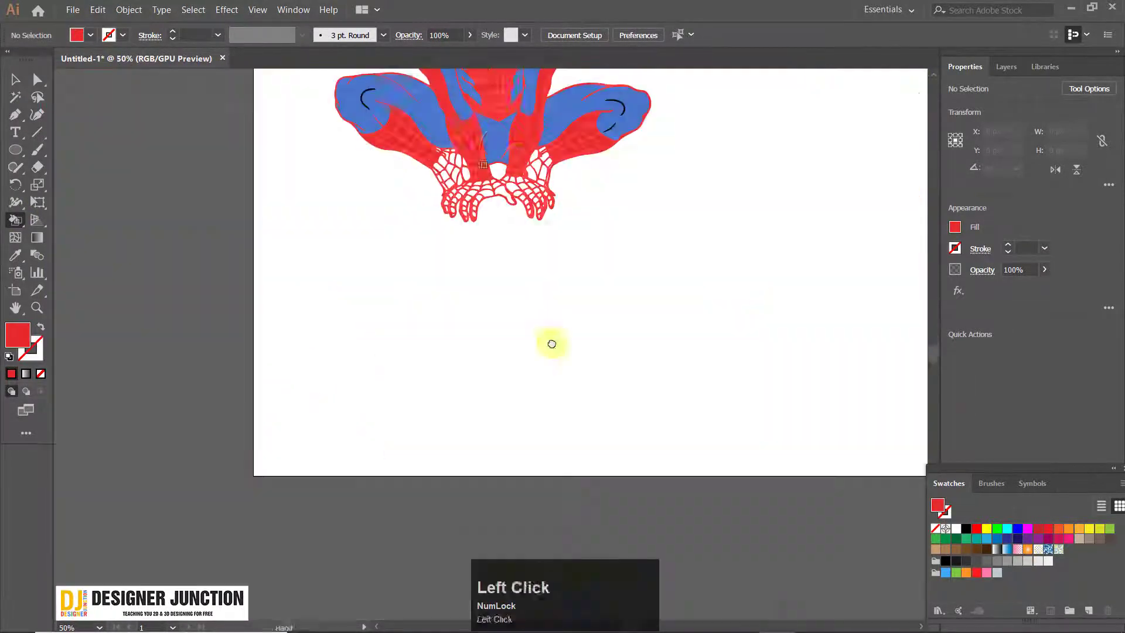
Sample the white of the eye in the reference photo as the Live Paint Bucket's fill colour
{"action": "left_click_drag", "start_coordinate": [552, 344], "coordinate": [585, 577]}
{"action": "key", "text": "ctrl+z"}
{"action": "left_click", "coordinate": [15, 80]}
{"action": "left_click", "coordinate": [16, 221]}
{"action": "left_click", "coordinate": [113, 138], "text": "alt"}
{"action": "scroll", "coordinate": [345, 131], "scroll_direction": "up", "scroll_amount": 1}
{"action": "left_click_drag", "start_coordinate": [345, 131], "coordinate": [69, 237]}
{"action": "scroll", "coordinate": [294, 394], "scroll_direction": "up", "scroll_amount": 3}
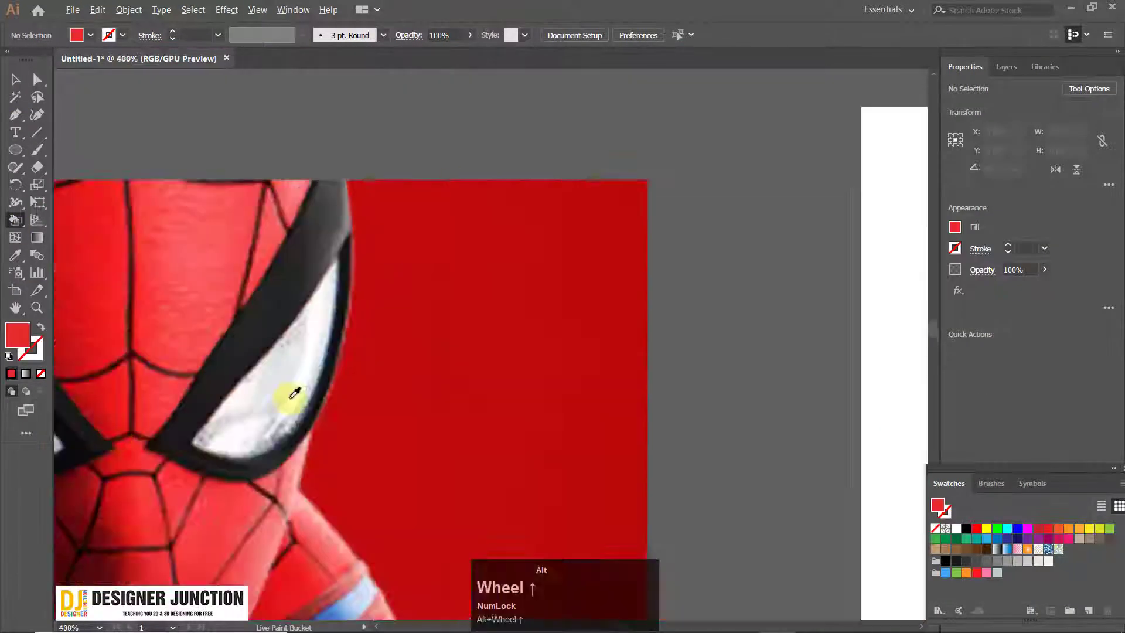
{"action": "left_click", "coordinate": [293, 394], "text": "alt"}
Fill both of the mask's eyes with the sampled white
{"action": "left_click", "coordinate": [375, 167]}
{"action": "left_click", "coordinate": [557, 193]}
{"action": "scroll", "coordinate": [557, 194], "scroll_direction": "down", "scroll_amount": 3}
{"action": "scroll", "coordinate": [347, 205], "scroll_direction": "up", "scroll_amount": 2}
{"action": "scroll", "coordinate": [347, 205], "scroll_direction": "down", "scroll_amount": 2}
{"action": "left_click_drag", "start_coordinate": [743, 387], "coordinate": [715, 371]}
{"action": "scroll", "coordinate": [431, 356], "scroll_direction": "up", "scroll_amount": 2}
Sample the dark grey reference square and fill the strip above the left eye and its inner corner
{"action": "left_click_drag", "start_coordinate": [430, 356], "coordinate": [120, 255]}
{"action": "scroll", "coordinate": [120, 255], "scroll_direction": "down", "scroll_amount": 1}
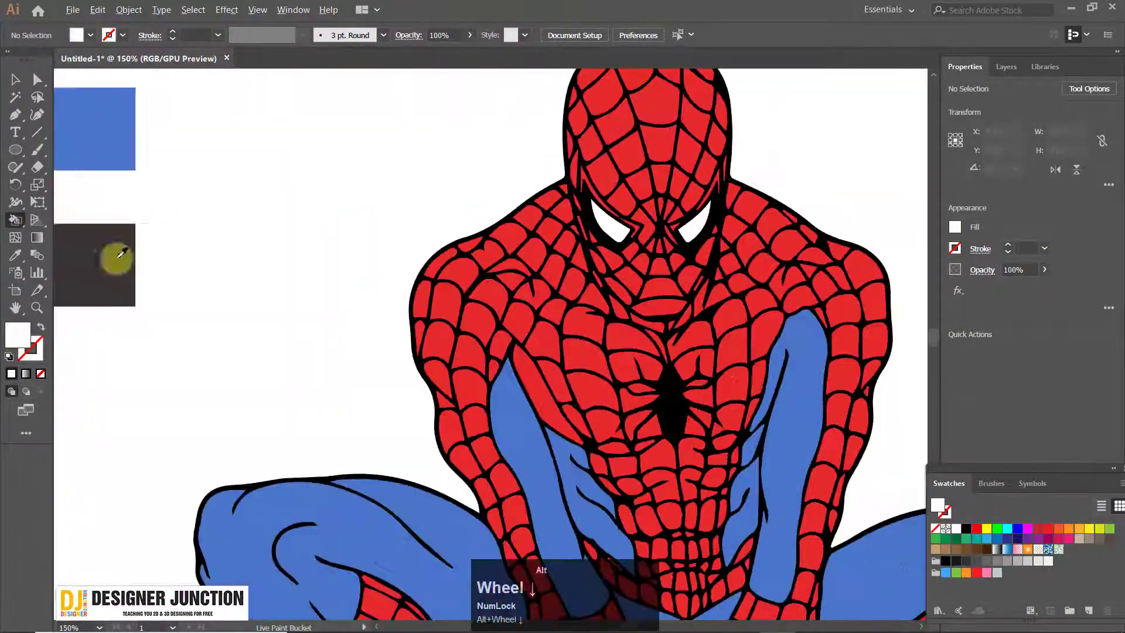
{"action": "scroll", "coordinate": [658, 181], "scroll_direction": "up", "scroll_amount": 3}
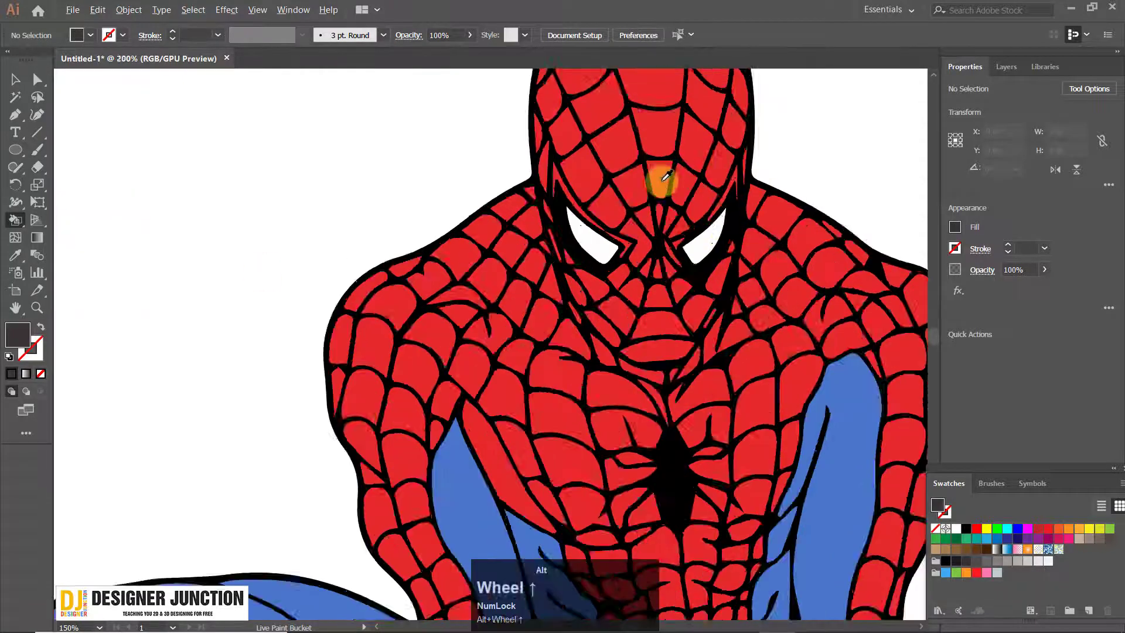
{"action": "left_click", "coordinate": [516, 262]}
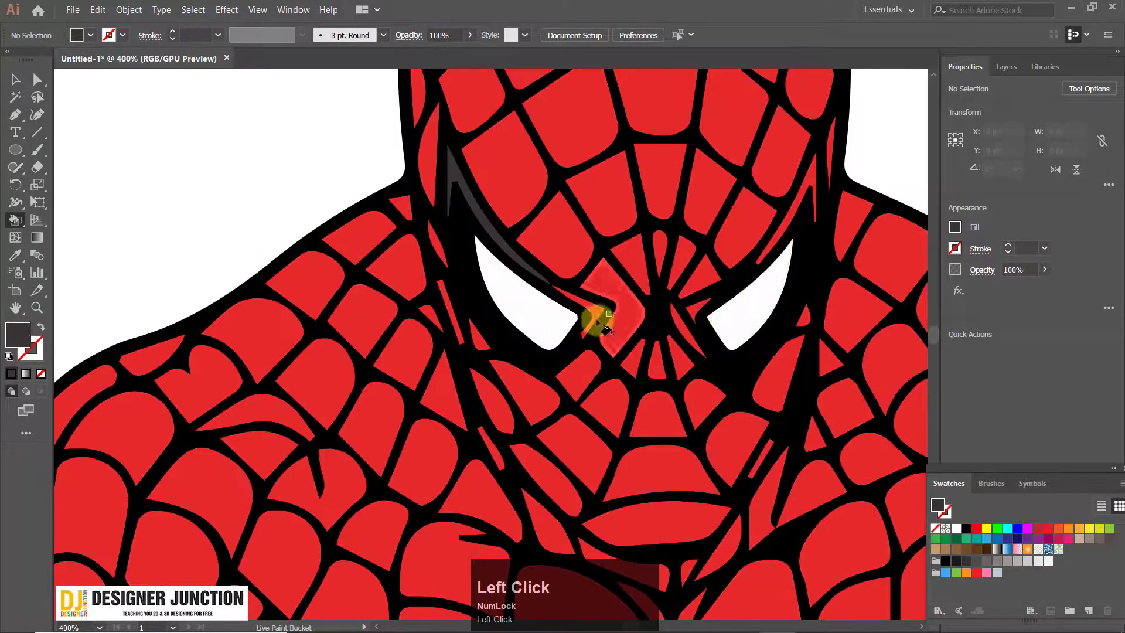
{"action": "left_click", "coordinate": [592, 310]}
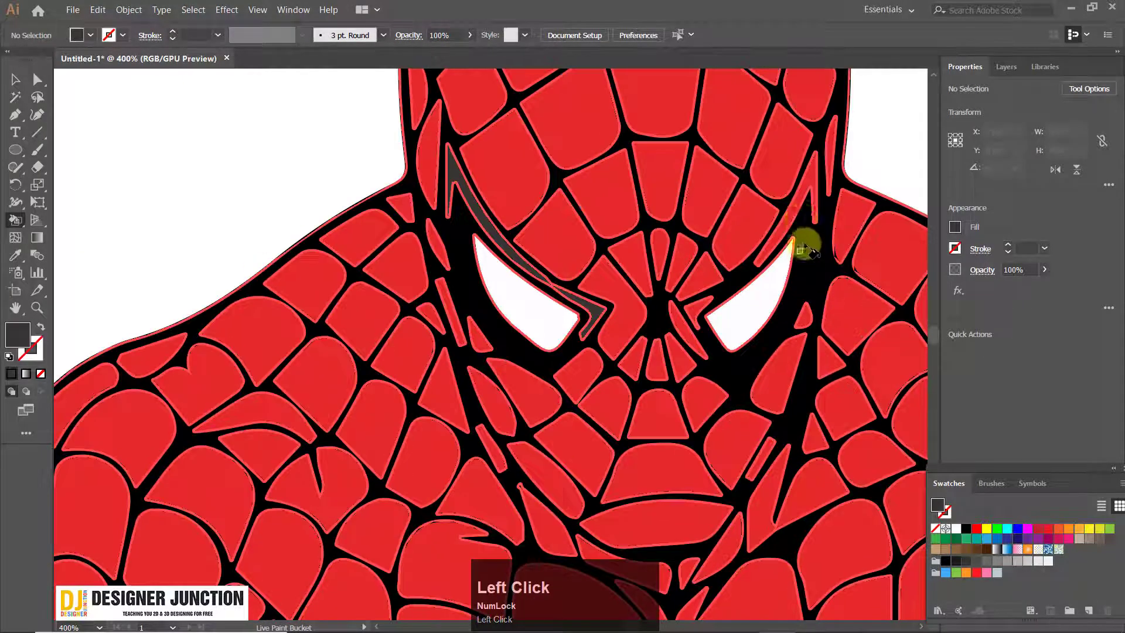
Fill the strip above the right eye with dark grey
{"action": "left_click", "coordinate": [798, 206]}
{"action": "key", "text": "ctrl+z"}
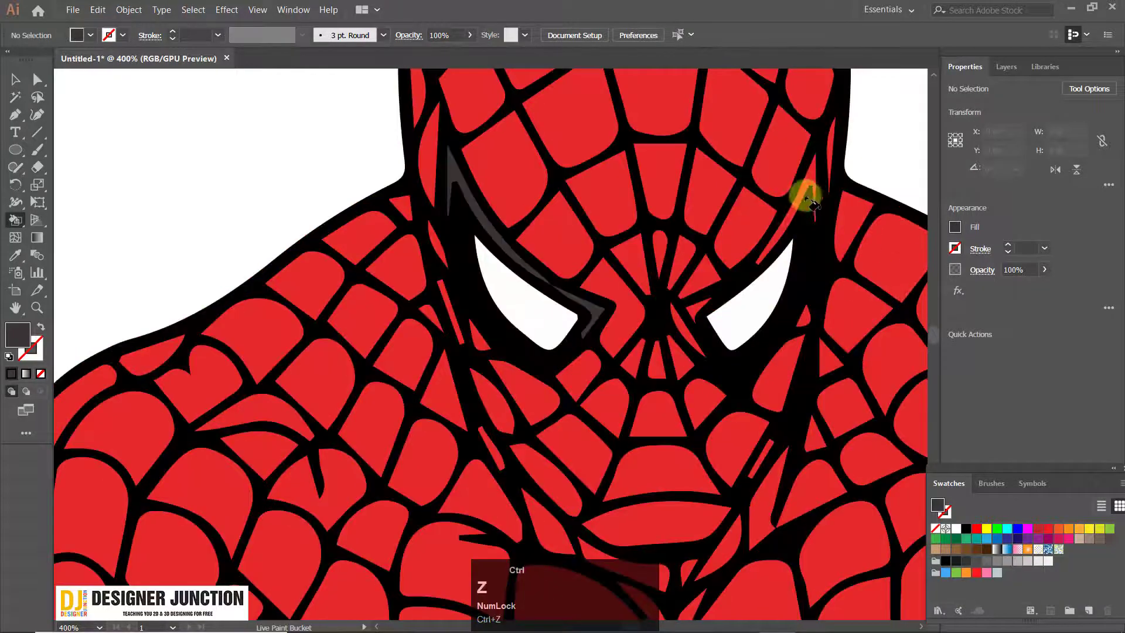
{"action": "left_click", "coordinate": [808, 176]}
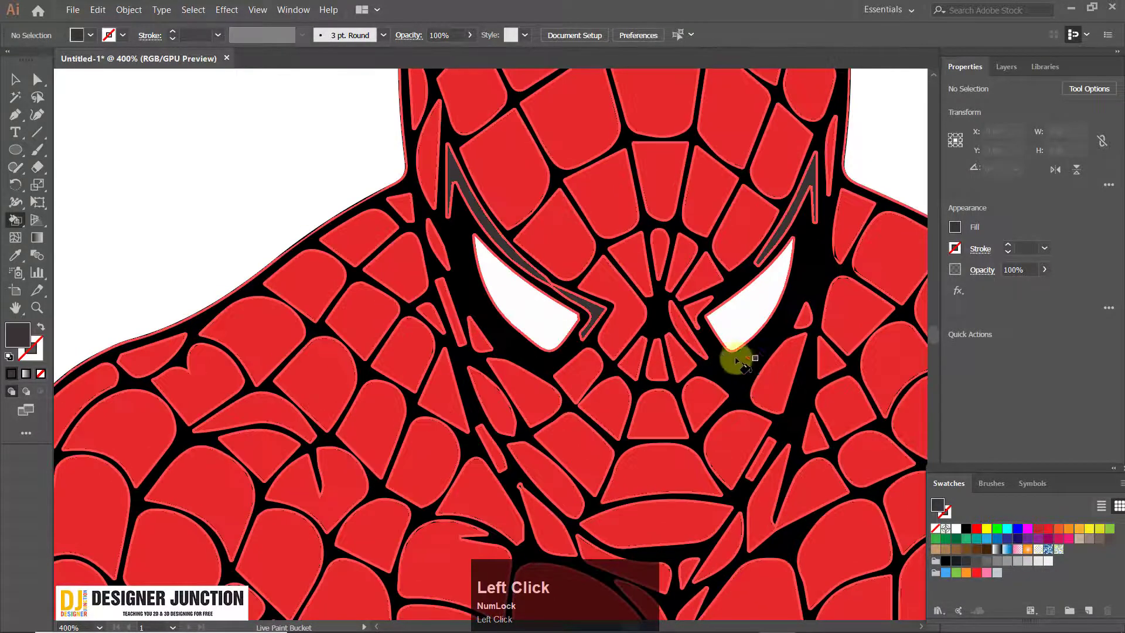
Inspect the coloured figure from the mask down to the hands and feet
{"action": "scroll", "coordinate": [578, 336], "scroll_direction": "down", "scroll_amount": 5}
{"action": "scroll", "coordinate": [580, 337], "scroll_direction": "up", "scroll_amount": 3}
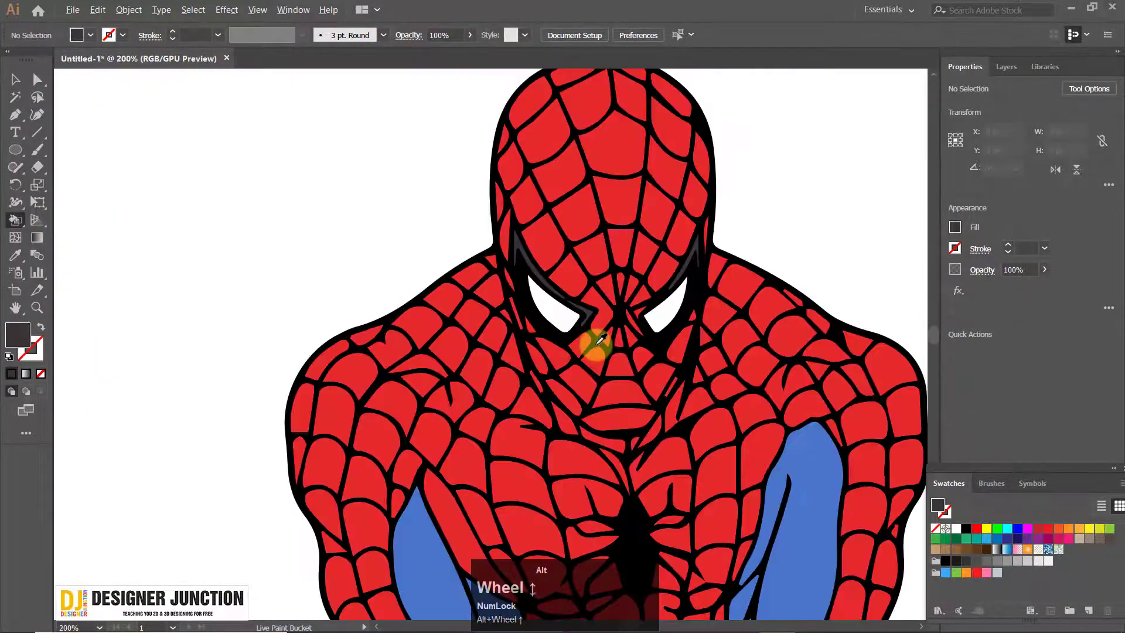
{"action": "scroll", "coordinate": [599, 346], "scroll_direction": "down", "scroll_amount": 5}
{"action": "left_click_drag", "start_coordinate": [665, 361], "coordinate": [605, 261]}
{"action": "scroll", "coordinate": [648, 327], "scroll_direction": "up", "scroll_amount": 5}
{"action": "scroll", "coordinate": [623, 314], "scroll_direction": "up", "scroll_amount": 2}
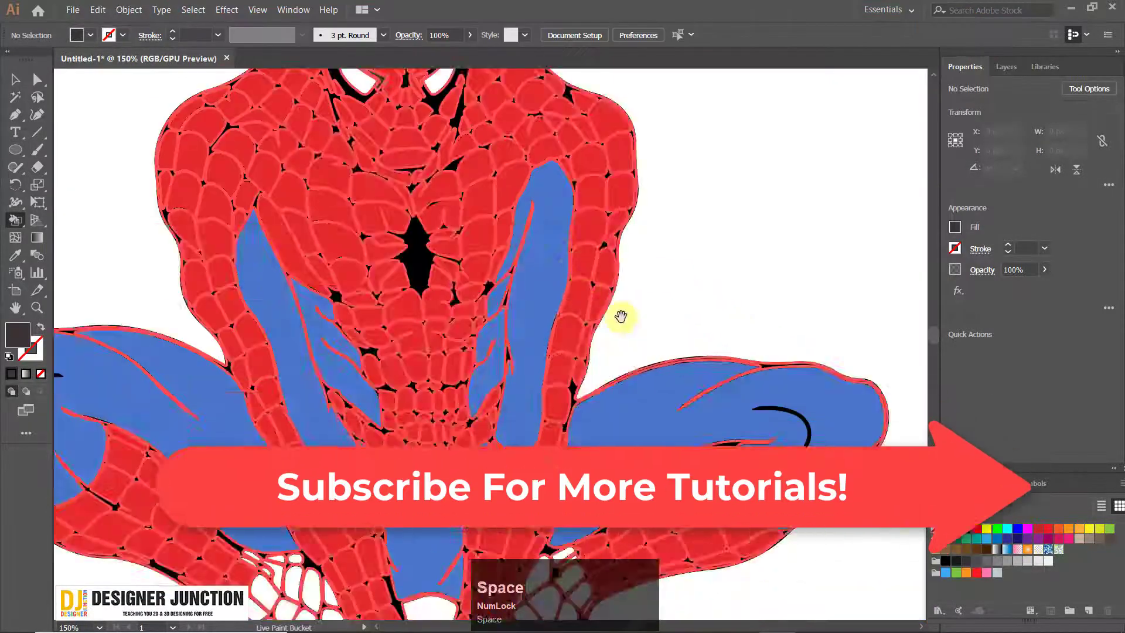
{"action": "scroll", "coordinate": [633, 321], "scroll_direction": "down", "scroll_amount": 3}
{"action": "left_click_drag", "start_coordinate": [553, 420], "coordinate": [470, 269]}
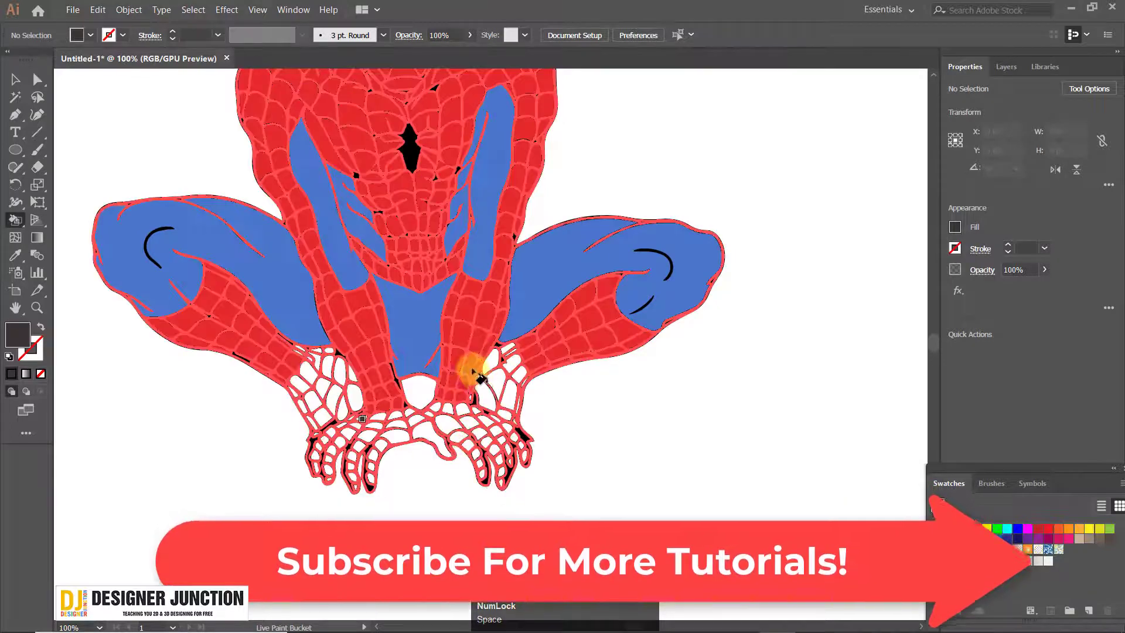
{"action": "scroll", "coordinate": [381, 264], "scroll_direction": "down", "scroll_amount": 1}
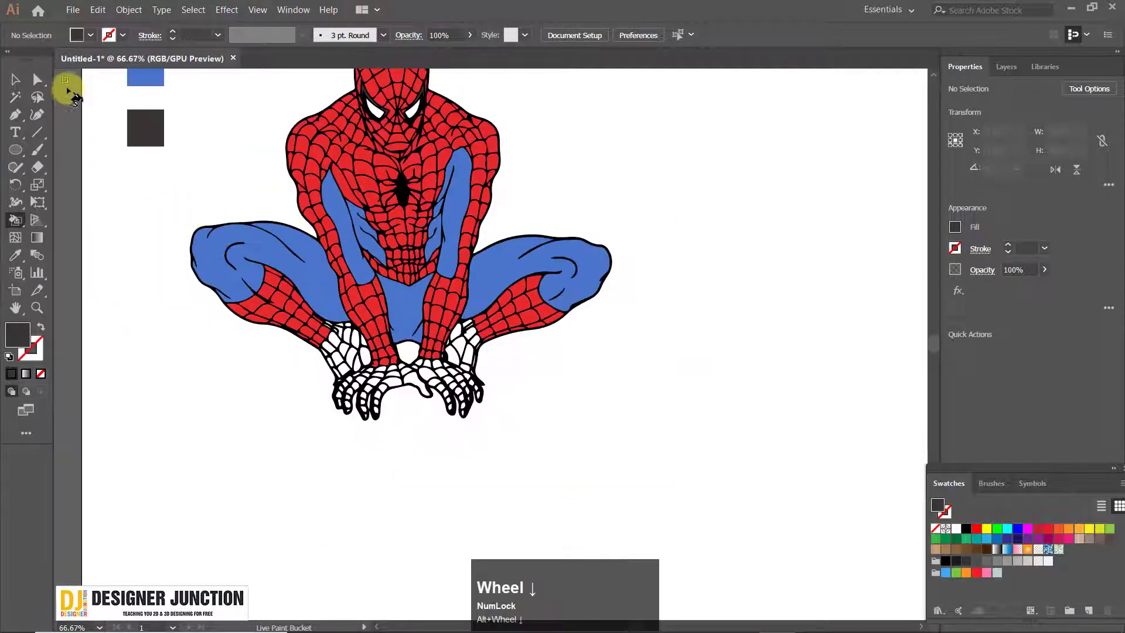
Select the whole coloured Spider-Man Live Paint group with the Selection tool
{"action": "left_click", "coordinate": [8, 83]}
{"action": "left_click", "coordinate": [354, 184]}
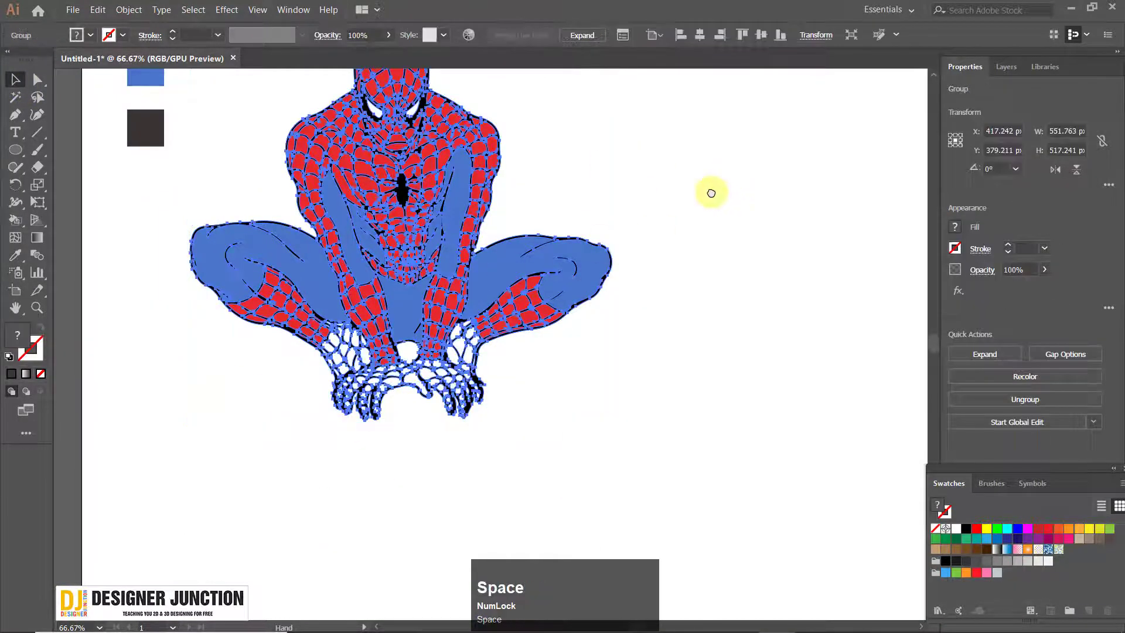
{"action": "left_click_drag", "start_coordinate": [677, 181], "coordinate": [631, 236]}
{"action": "left_click", "coordinate": [631, 237]}
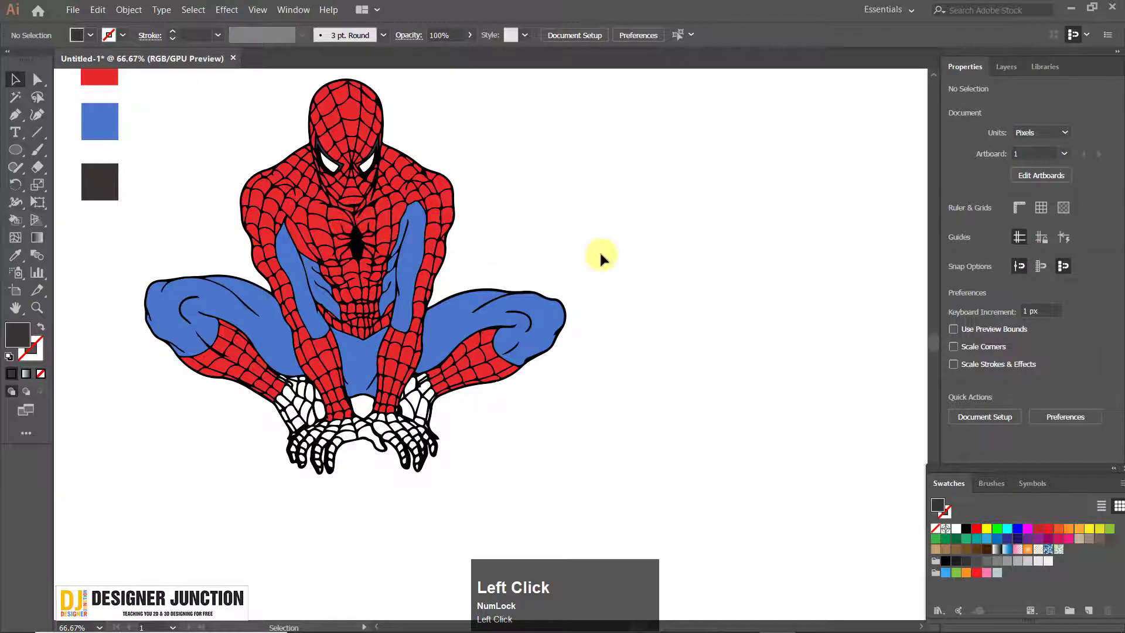
{"action": "left_click", "coordinate": [398, 306]}
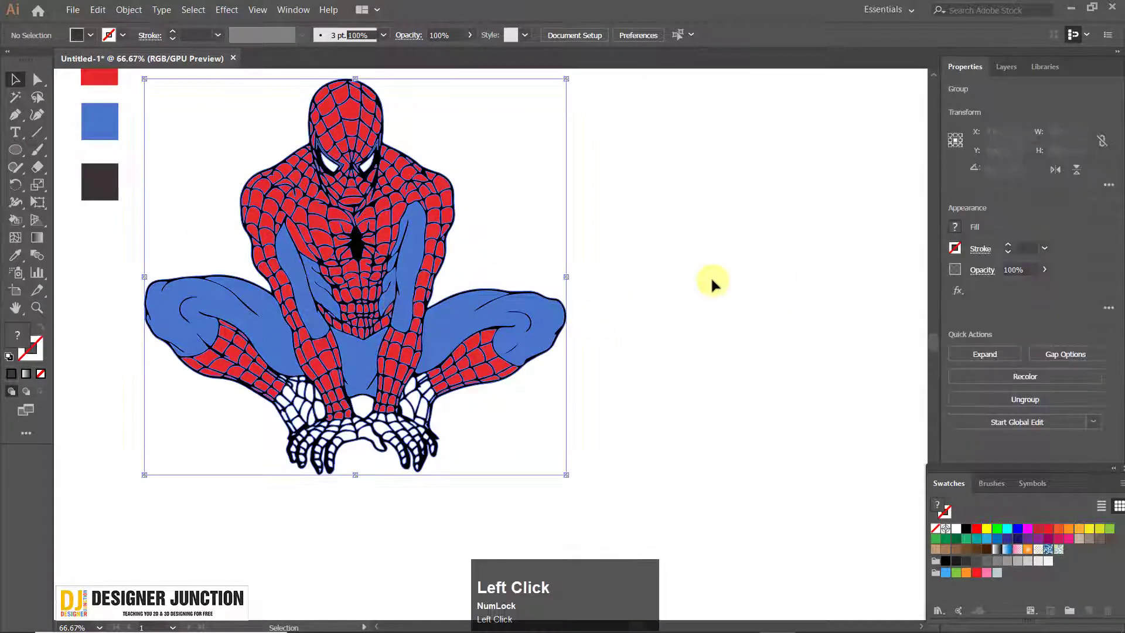
{"action": "left_click", "coordinate": [711, 284]}
{"action": "left_click", "coordinate": [314, 293]}
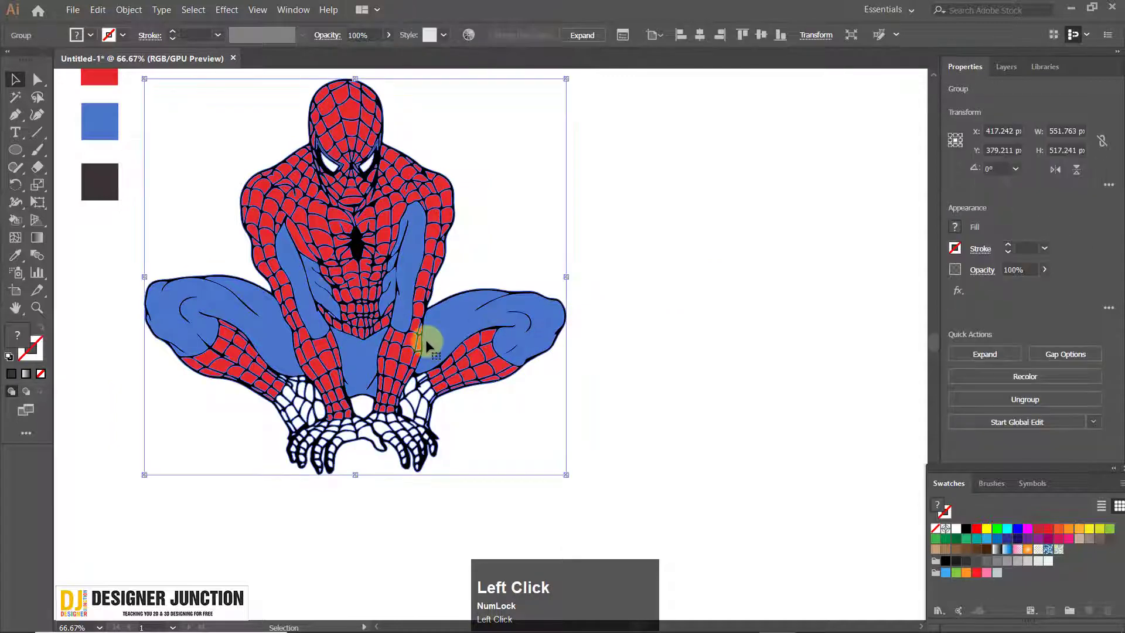
{"action": "left_click", "coordinate": [696, 434]}
{"action": "scroll", "coordinate": [513, 443], "scroll_direction": "down", "scroll_amount": 2}
{"action": "left_click", "coordinate": [469, 359]}
{"action": "left_click_drag", "start_coordinate": [707, 397], "coordinate": [390, 361]}
{"action": "scroll", "coordinate": [390, 361], "scroll_direction": "down", "scroll_amount": 1}
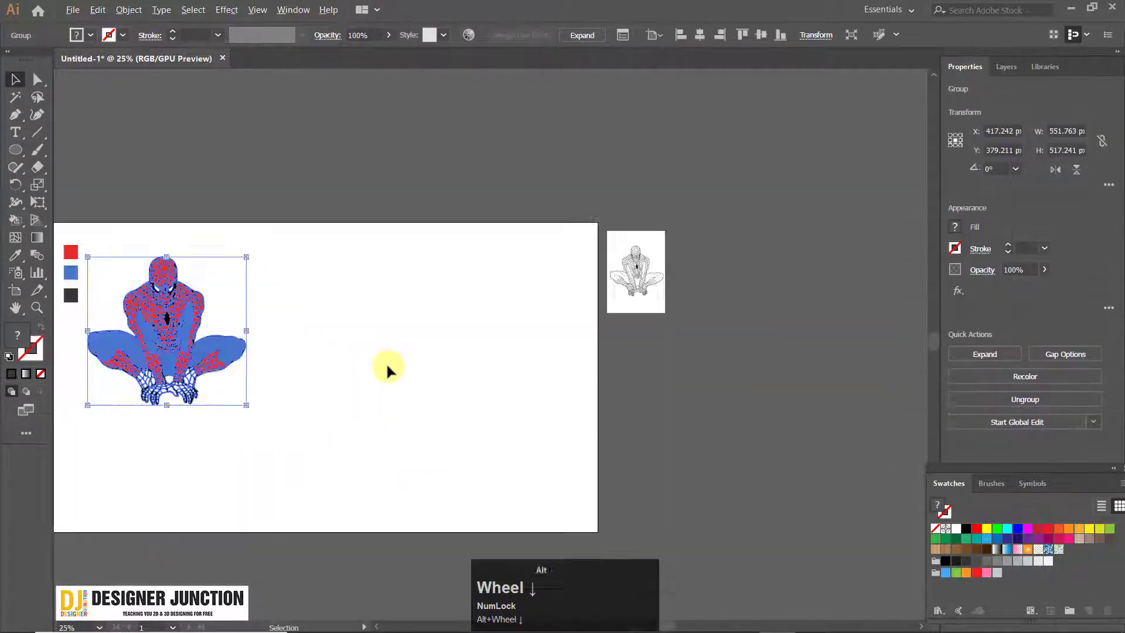
Move the coloured Spider-Man group to the right side of the artboard and deselect it
{"action": "left_click", "coordinate": [226, 345]}
{"action": "left_click", "coordinate": [116, 305]}
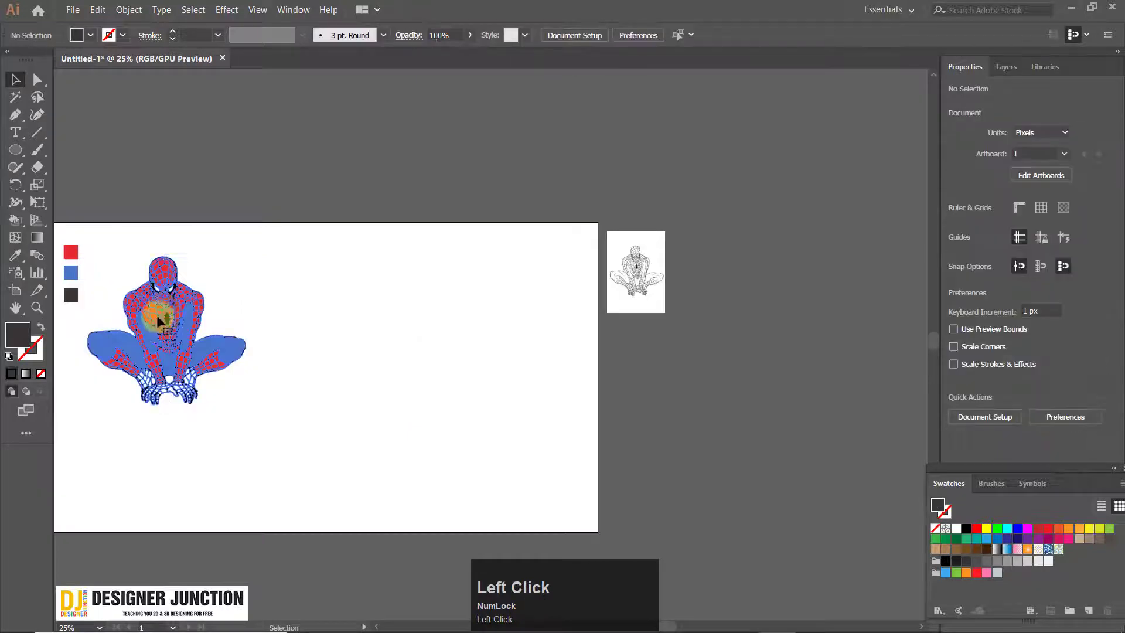
{"action": "left_click", "coordinate": [156, 316]}
{"action": "left_click_drag", "start_coordinate": [156, 300], "coordinate": [497, 284]}
{"action": "left_click", "coordinate": [688, 346]}
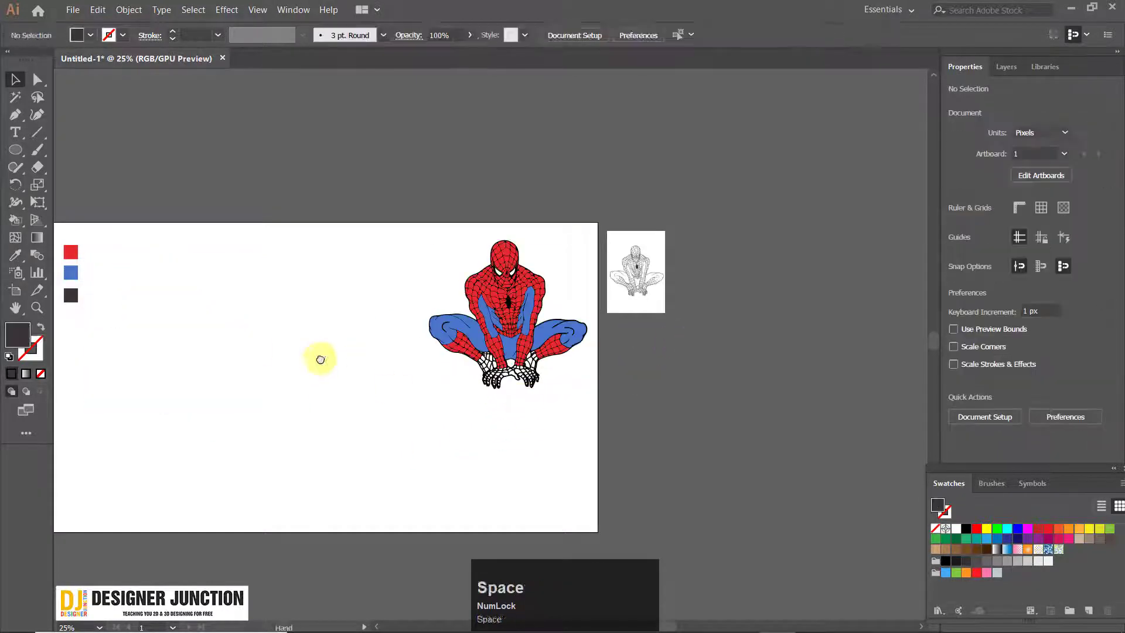
Duplicate the coloured Spider-Man group into the middle of the artboard
{"action": "left_click_drag", "start_coordinate": [319, 356], "coordinate": [525, 309]}
{"action": "left_click", "coordinate": [853, 243]}
{"action": "left_click", "coordinate": [893, 299]}
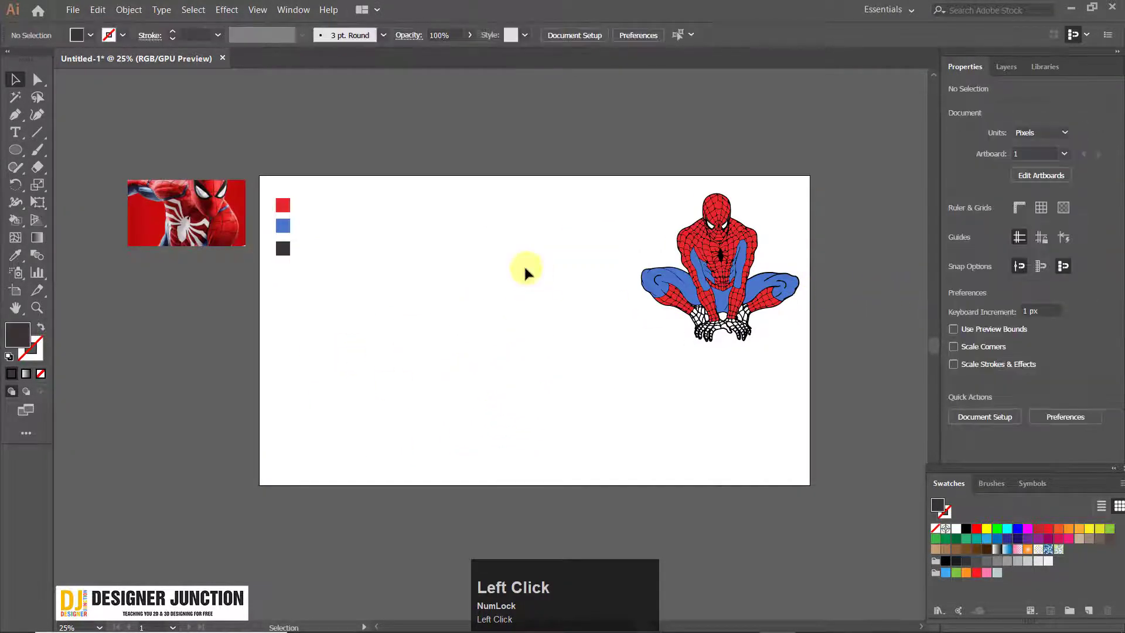
{"action": "scroll", "coordinate": [646, 355], "scroll_direction": "up", "scroll_amount": 1}
{"action": "left_click_drag", "start_coordinate": [434, 239], "coordinate": [411, 239]}
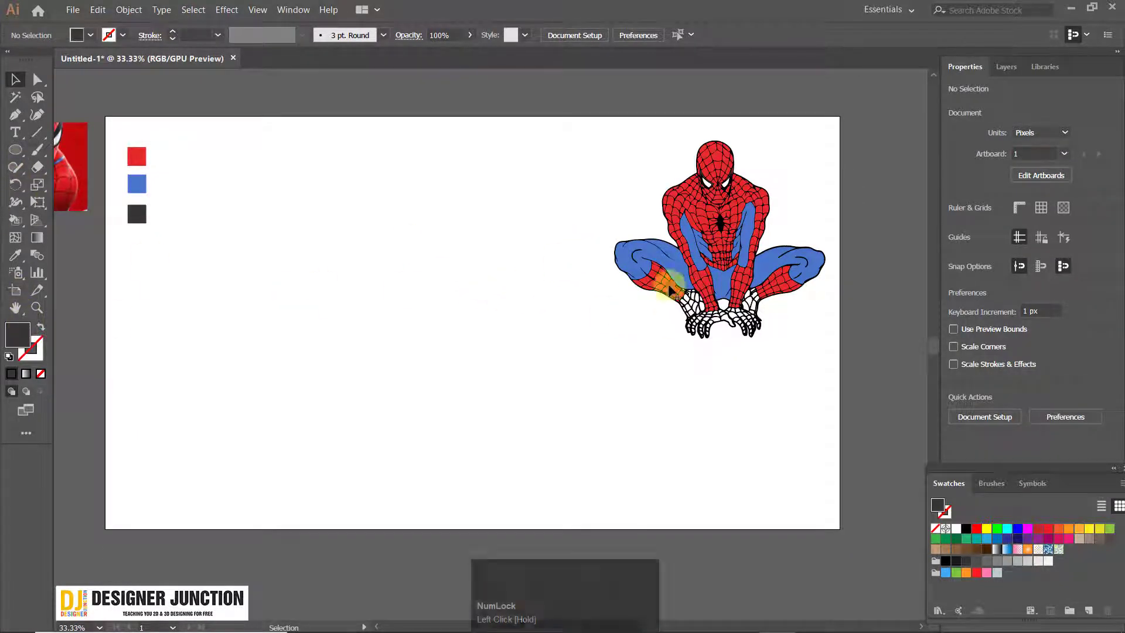
{"action": "left_click_drag", "start_coordinate": [741, 231], "coordinate": [431, 249]}
{"action": "left_click", "coordinate": [392, 266]}
Select the blue faces of both legs and both inner arms on the middle figure with the Live Paint Selection tool
{"action": "scroll", "coordinate": [400, 264], "scroll_direction": "up", "scroll_amount": 2}
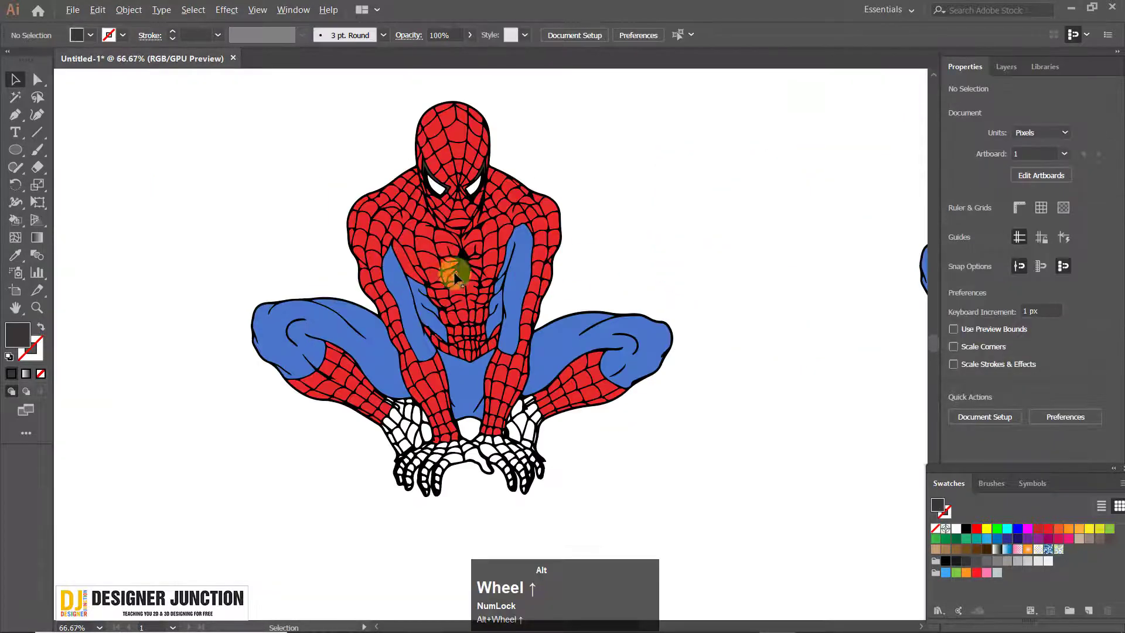
{"action": "scroll", "coordinate": [577, 354], "scroll_direction": "up", "scroll_amount": 1}
{"action": "scroll", "coordinate": [561, 409], "scroll_direction": "up", "scroll_amount": 1}
{"action": "left_click_drag", "start_coordinate": [353, 269], "coordinate": [304, 199]}
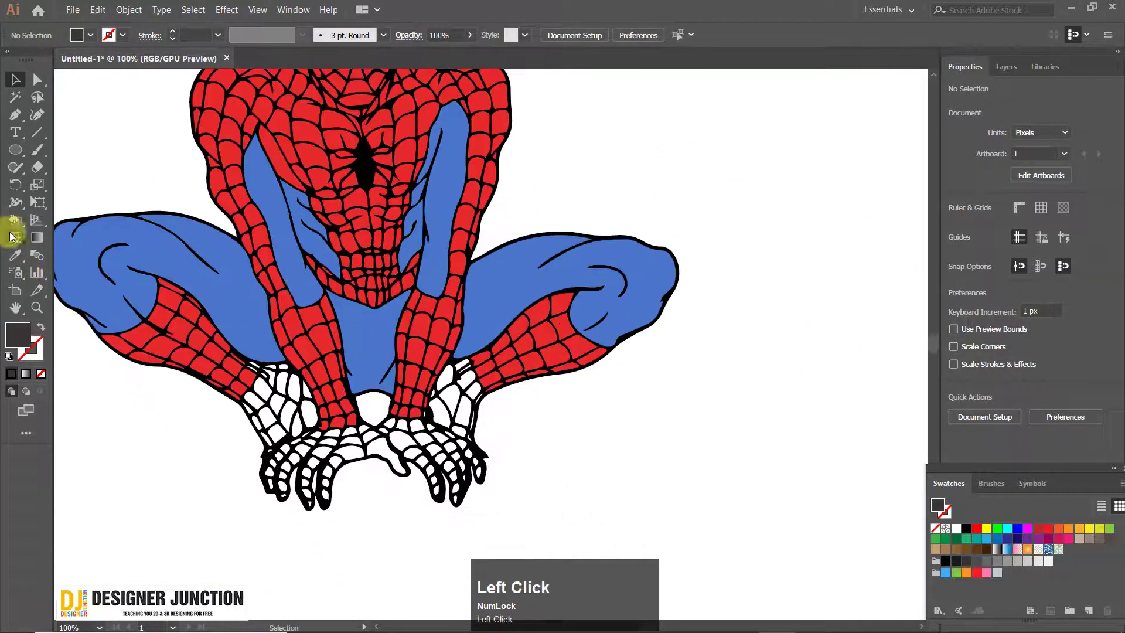
{"action": "right_click", "coordinate": [15, 224]}
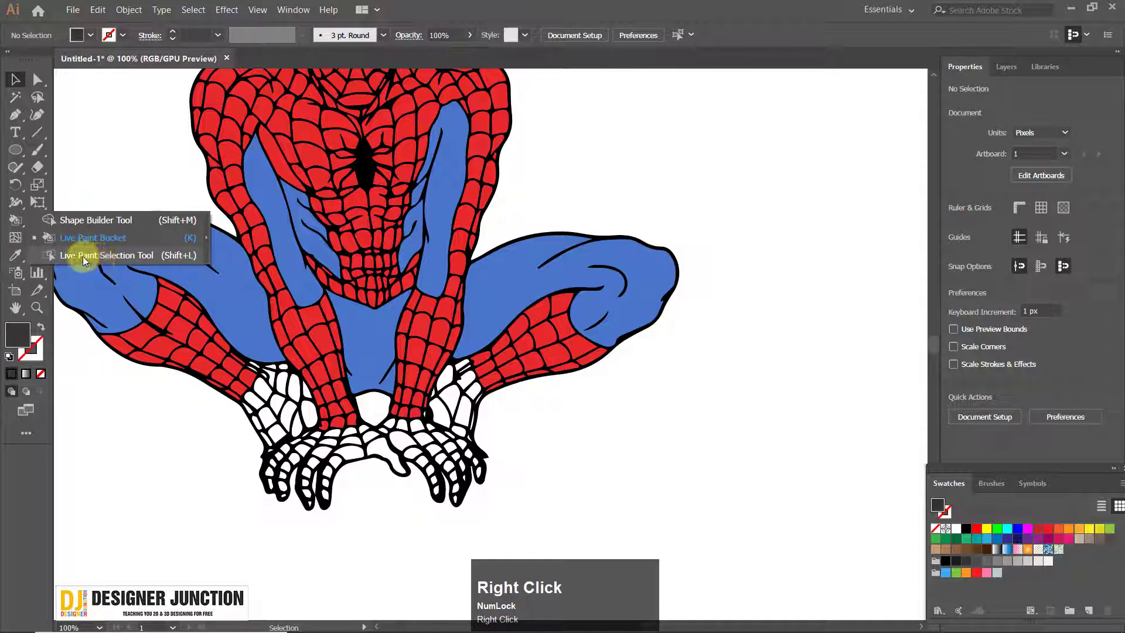
{"action": "left_click", "coordinate": [104, 255]}
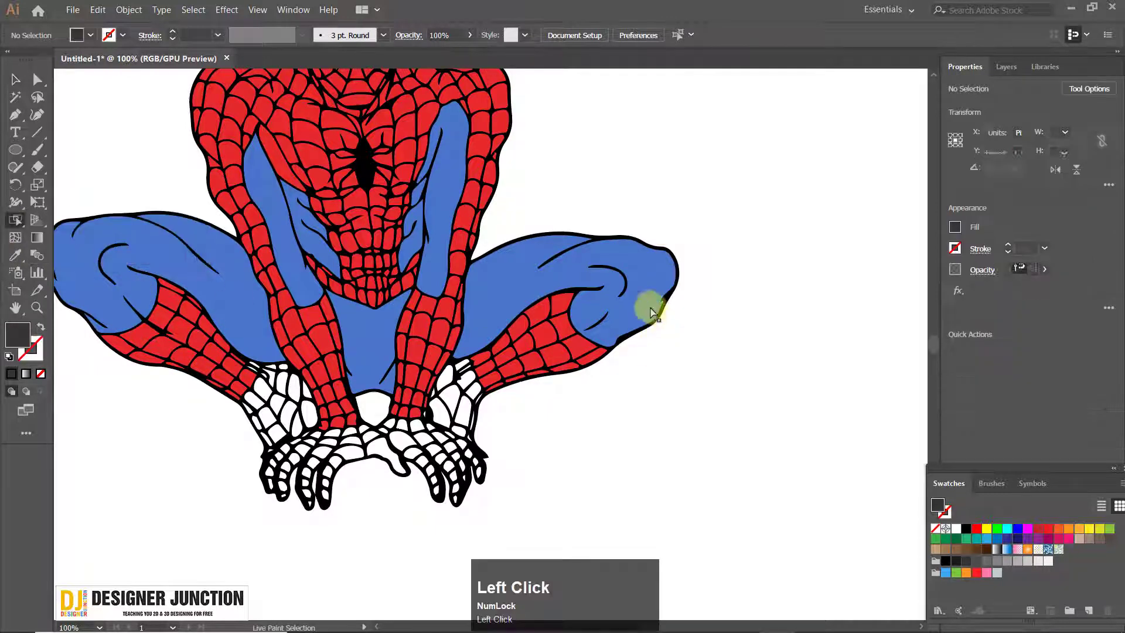
{"action": "left_click", "coordinate": [495, 281]}
{"action": "left_click", "coordinate": [210, 279]}
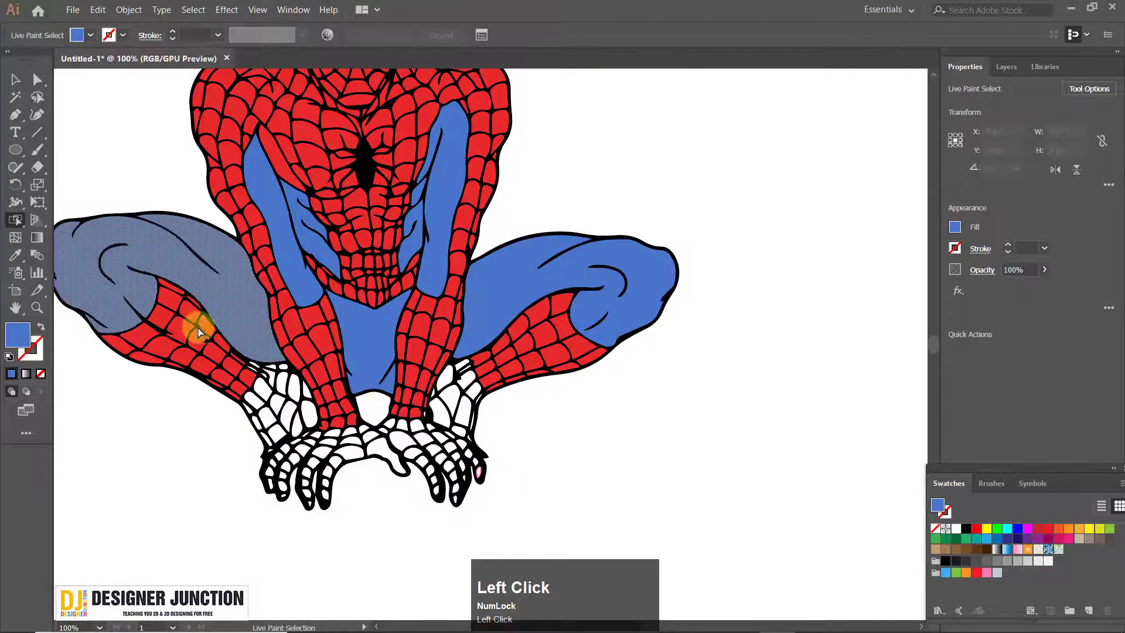
{"action": "left_click", "coordinate": [503, 306]}
{"action": "left_click", "coordinate": [241, 321], "text": "shift"}
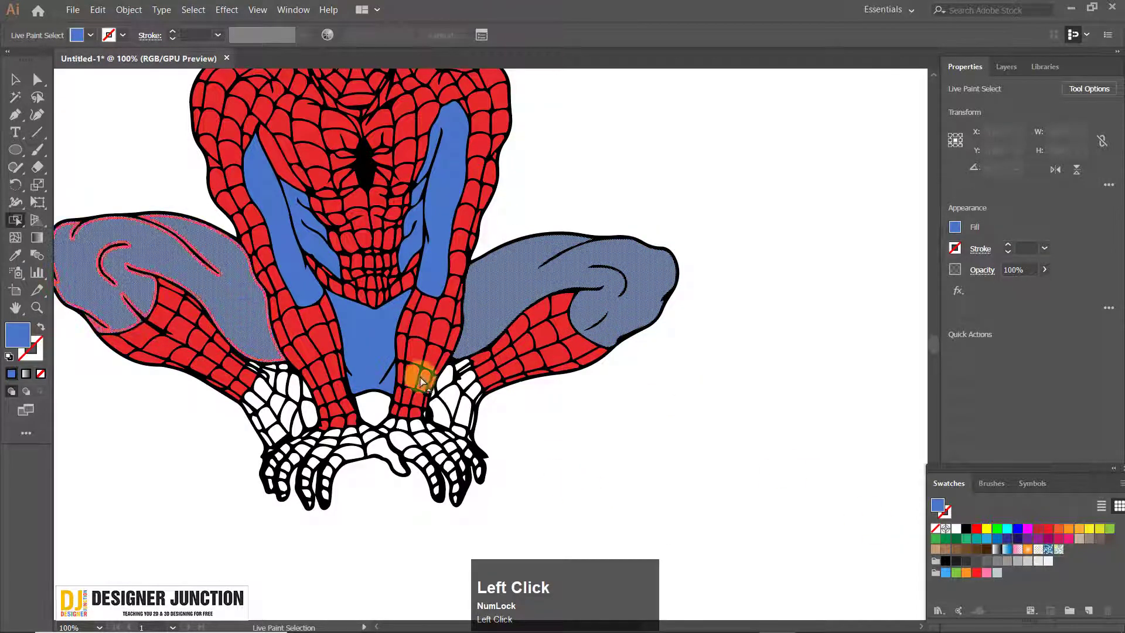
{"action": "left_click", "coordinate": [275, 235], "text": "shift"}
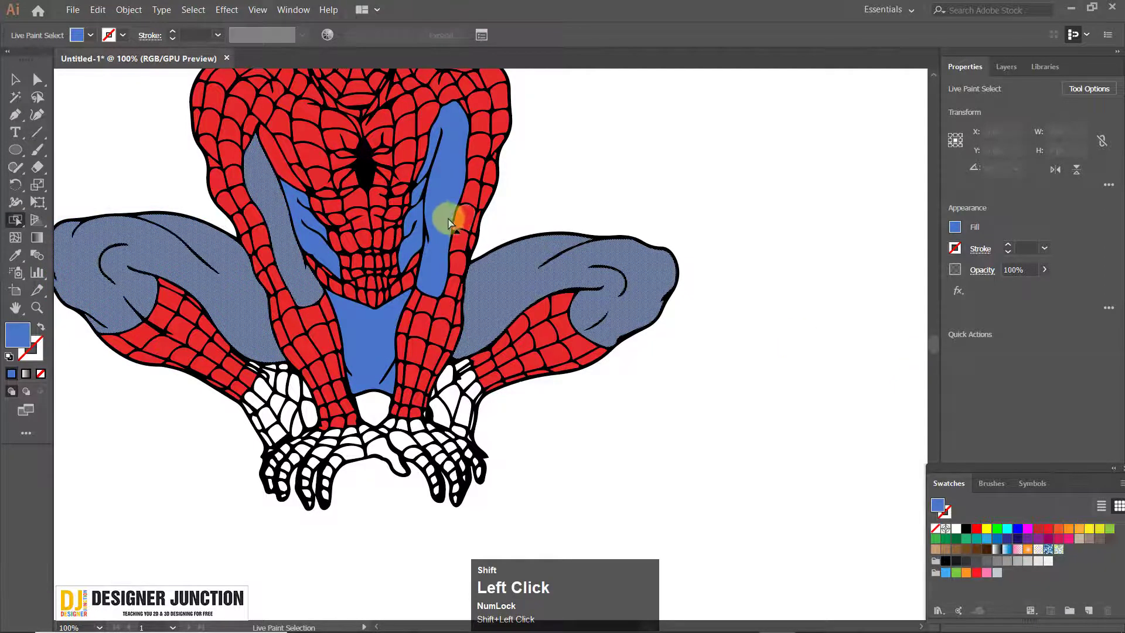
{"action": "left_click", "coordinate": [447, 223], "text": "shift"}
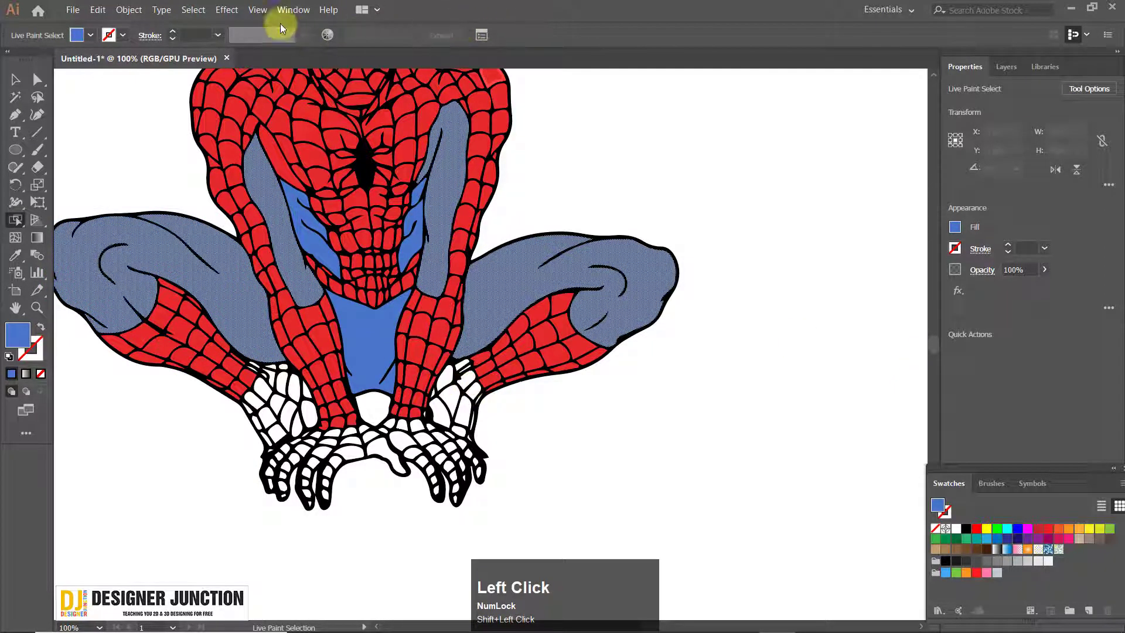
Recolour the selected leg and arm faces to R 33, G 0, B 203 with the Color sliders, and deselect them
{"action": "left_click", "coordinate": [294, 10]}
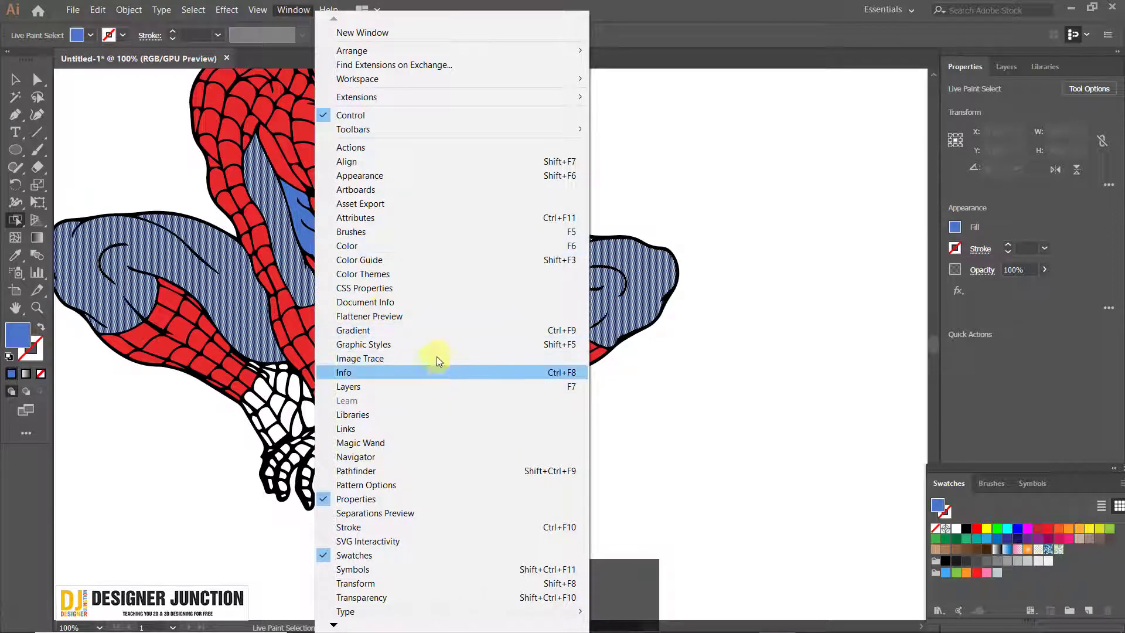
{"action": "left_click", "coordinate": [381, 247]}
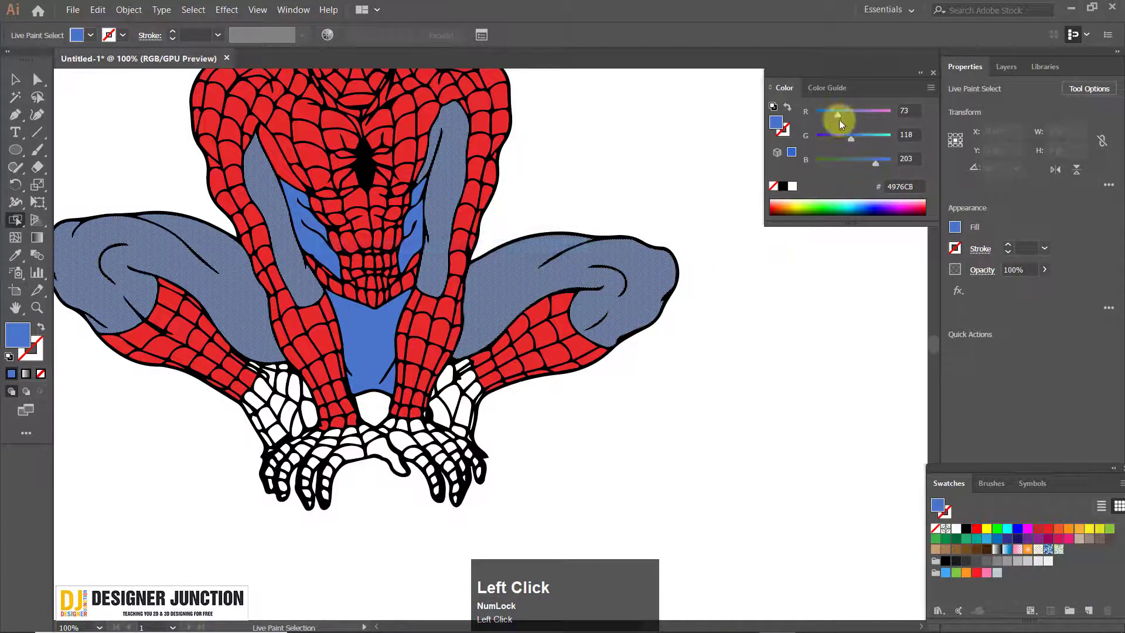
{"action": "left_click_drag", "start_coordinate": [838, 117], "coordinate": [792, 153]}
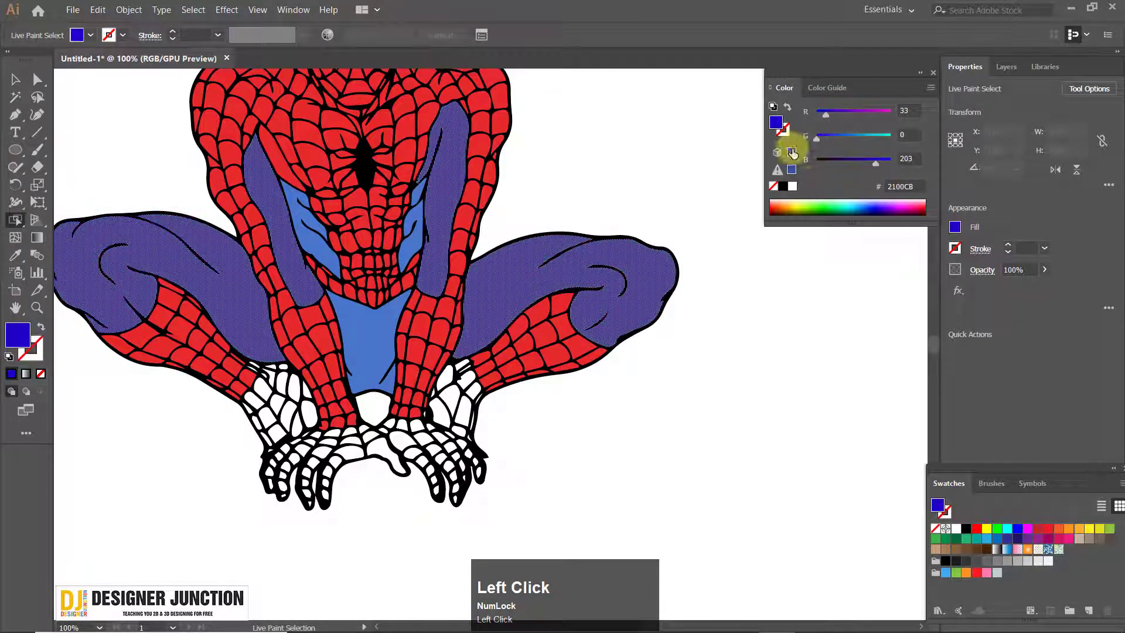
{"action": "left_click", "coordinate": [934, 73]}
{"action": "left_click", "coordinate": [637, 381]}
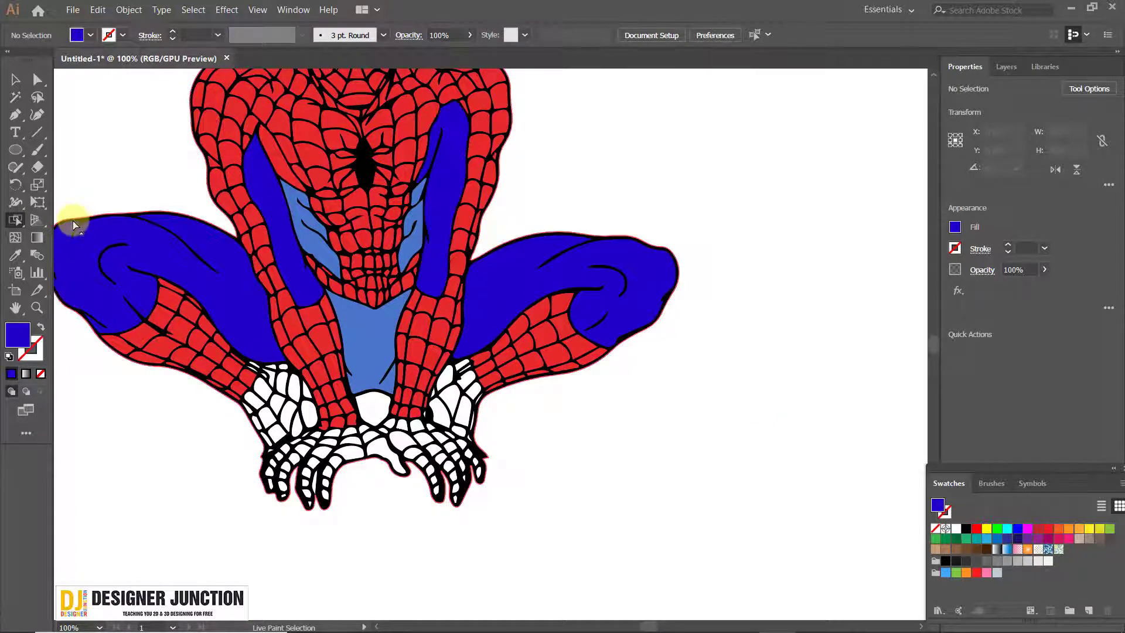
Undo the latest colour changes on the middle figure's leg and arm faces
{"action": "right_click", "coordinate": [18, 222]}
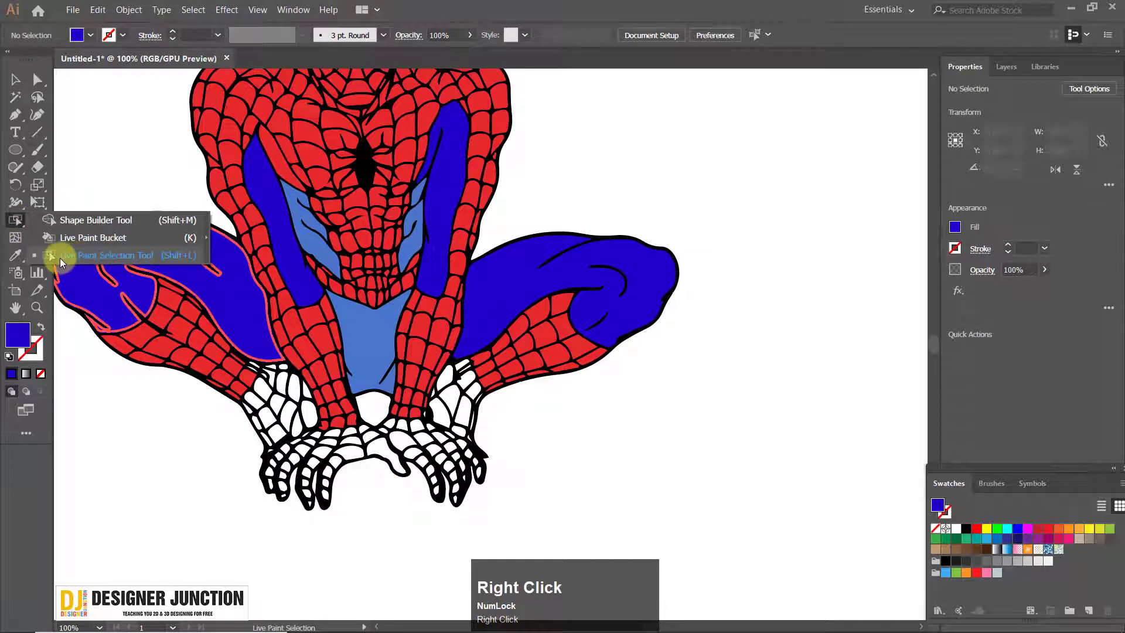
{"action": "left_click", "coordinate": [142, 255]}
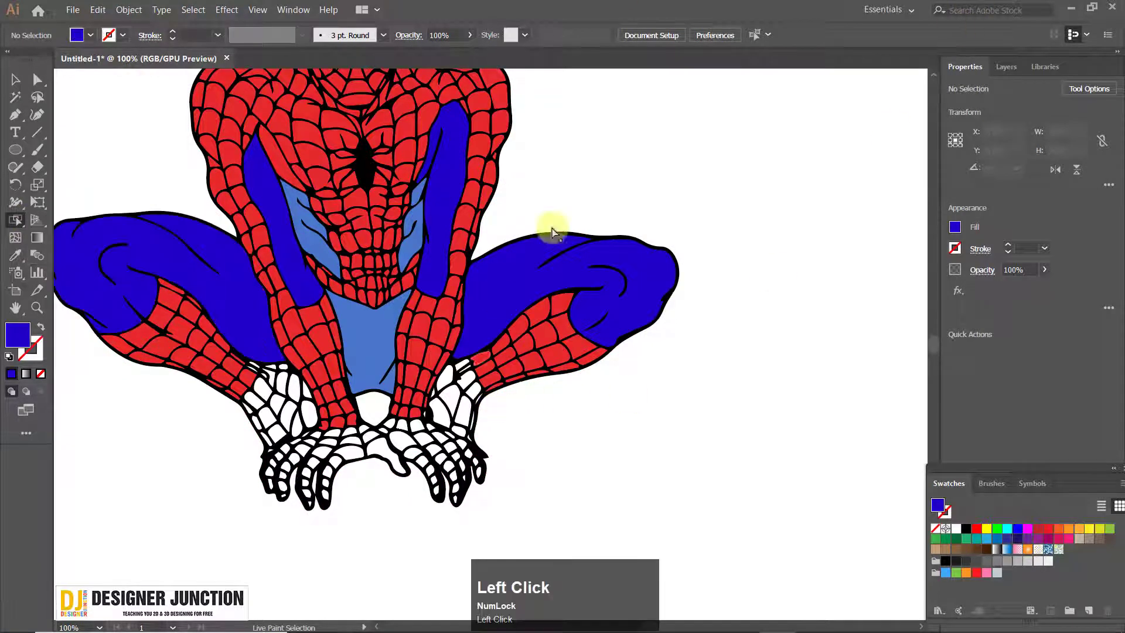
{"action": "key", "text": "ctrl+z"}
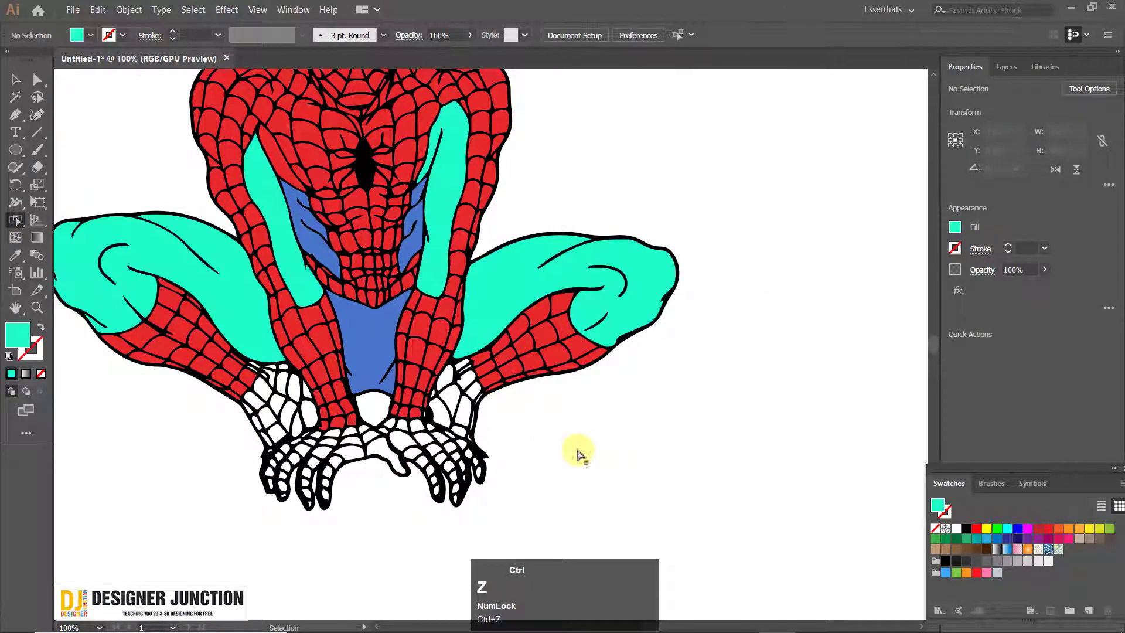
{"action": "key", "text": "ctrl+z"}
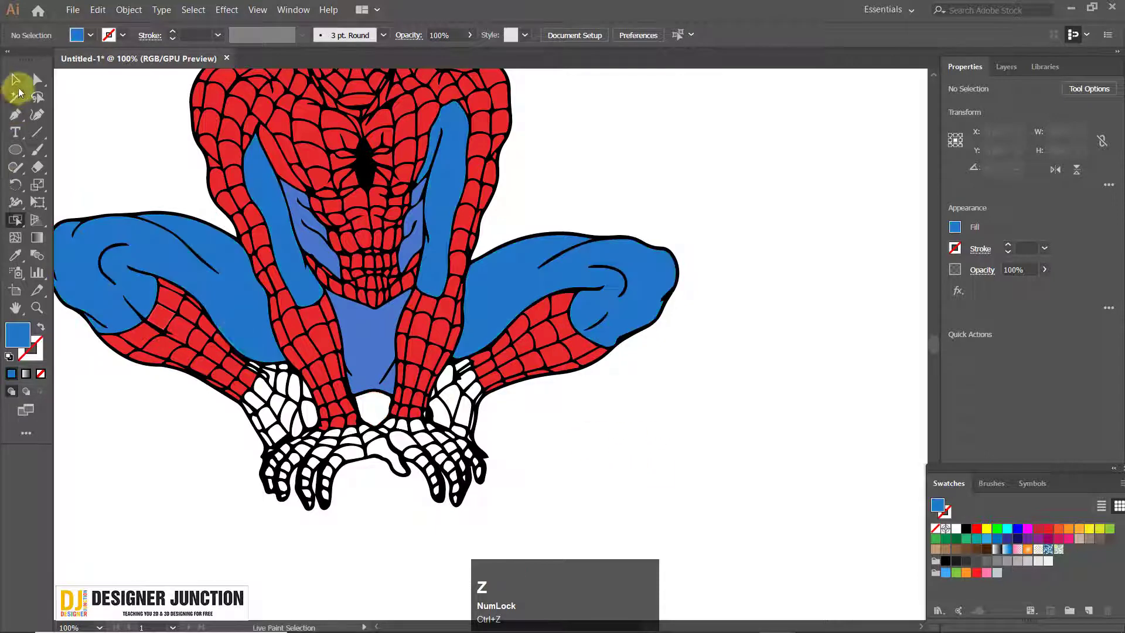
Delete the duplicate Spider-Man figure in the middle of the artboard
{"action": "left_click", "coordinate": [16, 81]}
{"action": "scroll", "coordinate": [519, 334], "scroll_direction": "down", "scroll_amount": 4}
{"action": "left_click", "coordinate": [500, 312]}
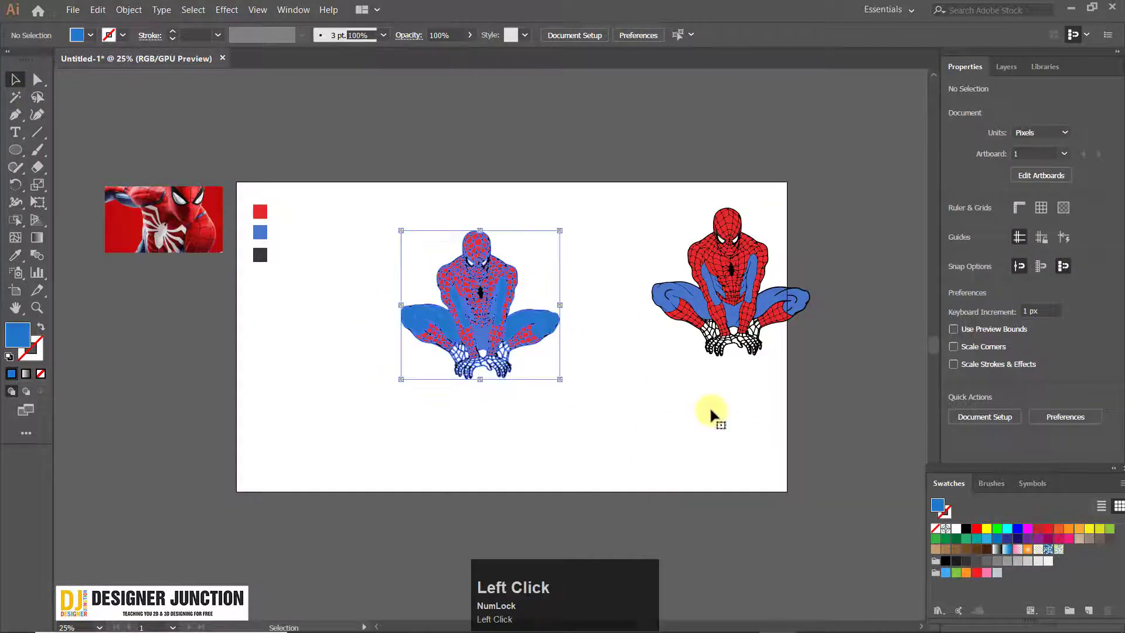
{"action": "key", "text": "Delete"}
Move the remaining Spider-Man group fully inside the artboard's right edge
{"action": "scroll", "coordinate": [546, 369], "scroll_direction": "up", "scroll_amount": 1}
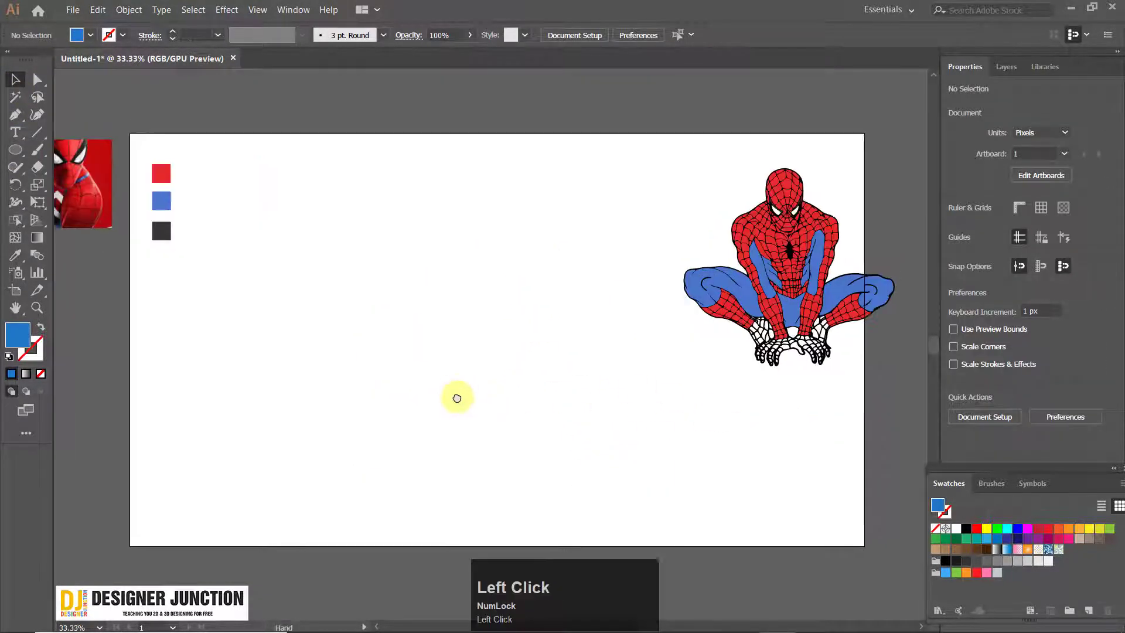
{"action": "left_click_drag", "start_coordinate": [457, 399], "coordinate": [457, 384]}
{"action": "right_click", "coordinate": [12, 221]}
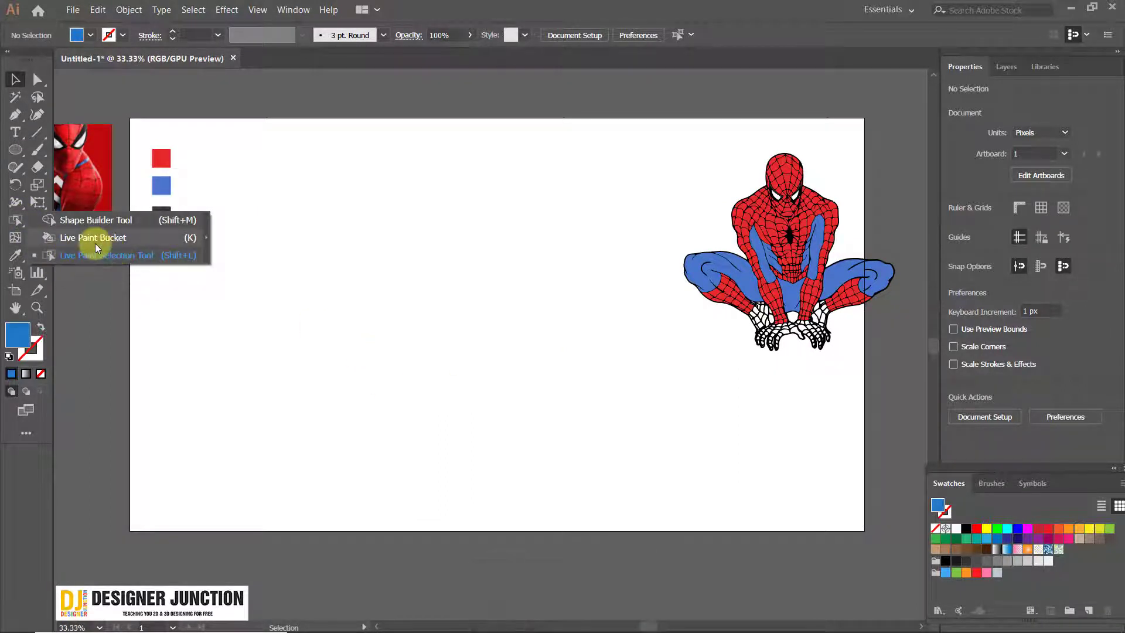
{"action": "left_click", "coordinate": [325, 396]}
{"action": "left_click_drag", "start_coordinate": [751, 277], "coordinate": [681, 261]}
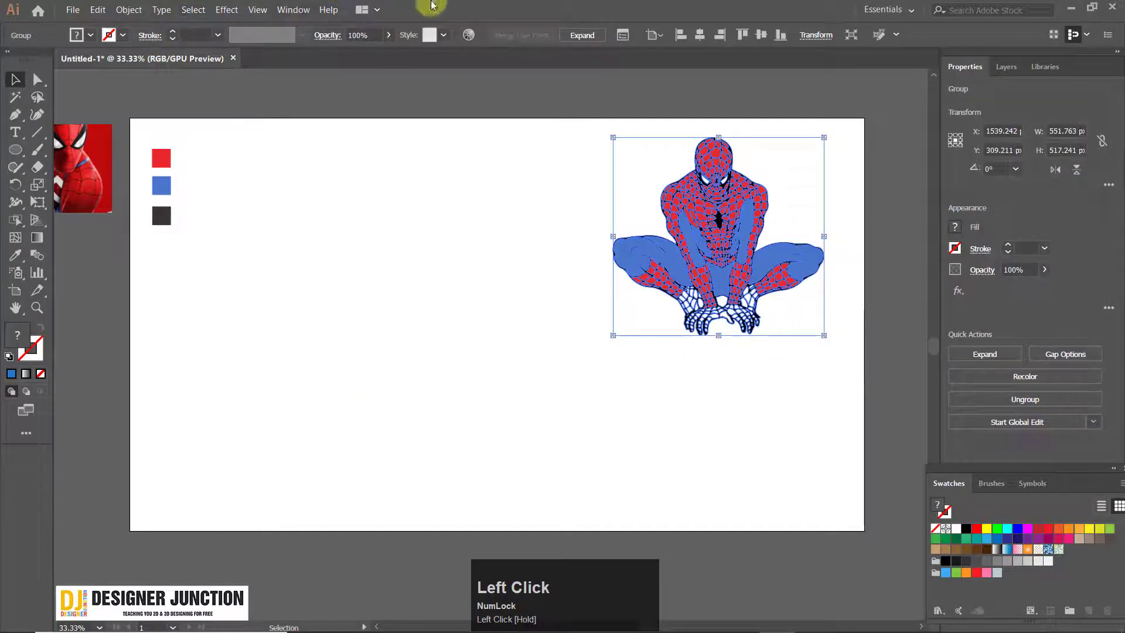
{"action": "left_click", "coordinate": [291, 10]}
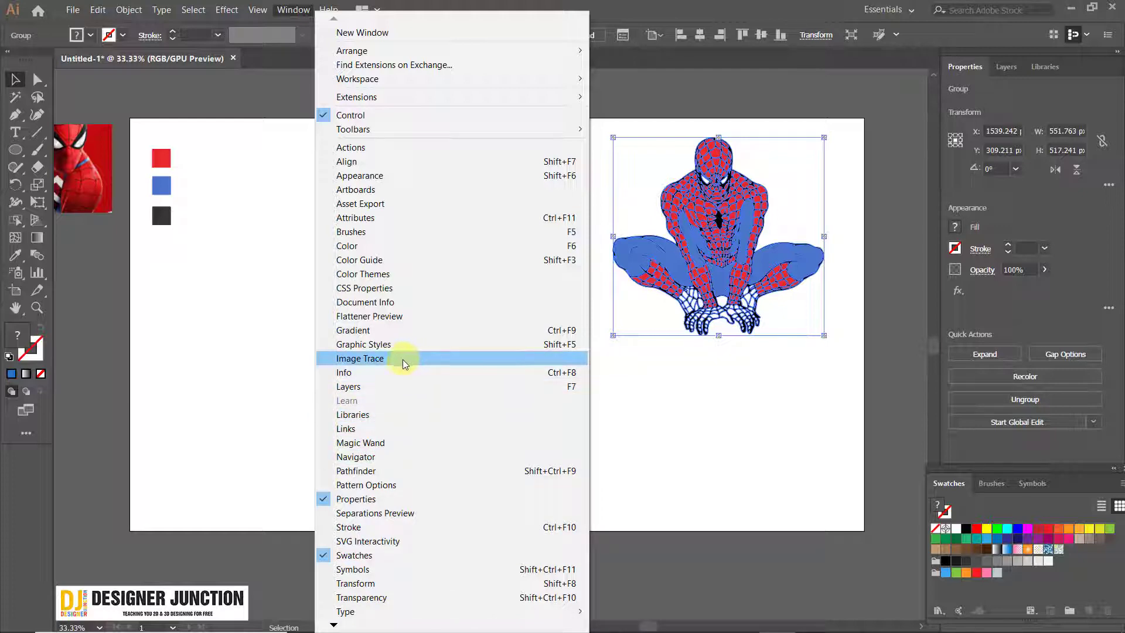
{"action": "left_click", "coordinate": [656, 5]}
{"action": "scroll", "coordinate": [315, 309], "scroll_direction": "up", "scroll_amount": 1}
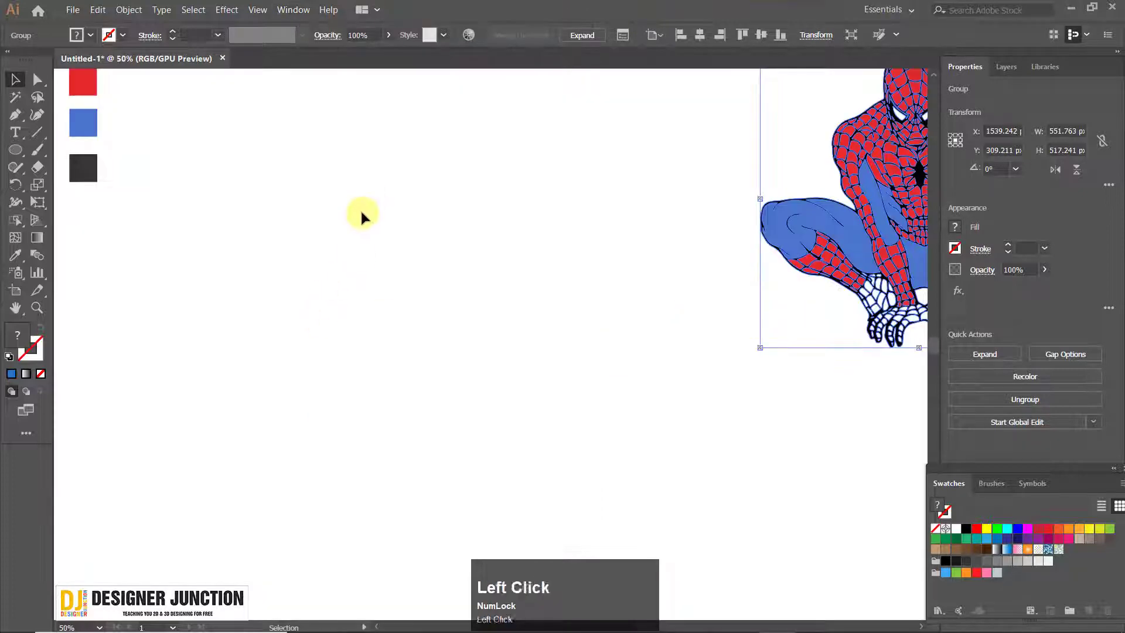
{"action": "left_click", "coordinate": [360, 211]}
{"action": "left_click_drag", "start_coordinate": [350, 289], "coordinate": [409, 283]}
{"action": "scroll", "coordinate": [409, 285], "scroll_direction": "down", "scroll_amount": 1}
{"action": "left_click_drag", "start_coordinate": [453, 317], "coordinate": [367, 330]}
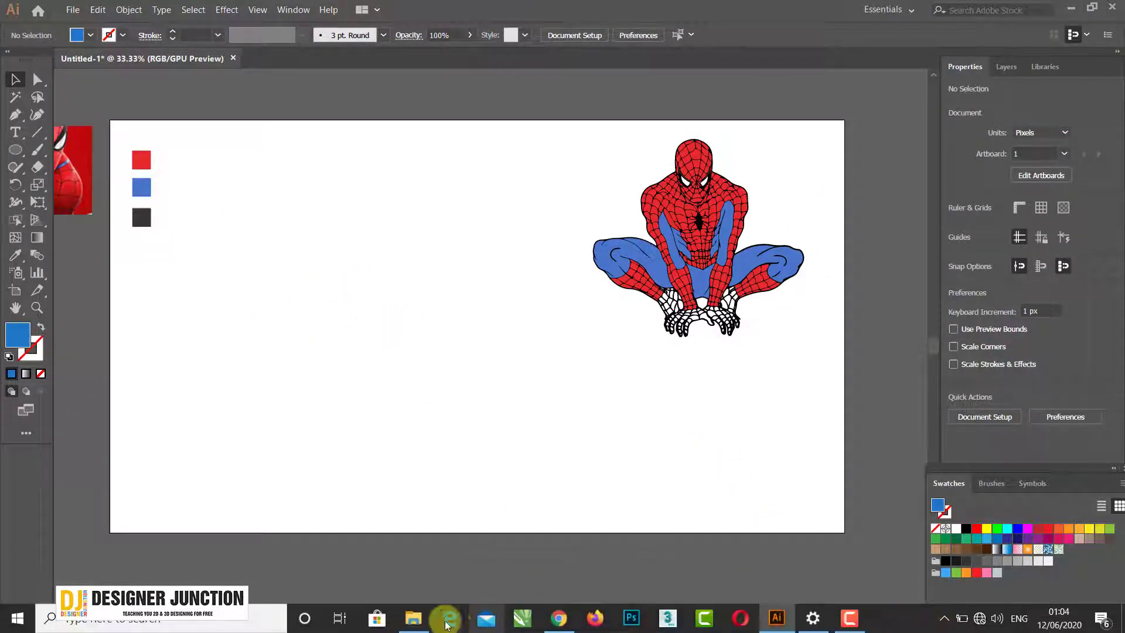
Place the portrait photo from the file browser as a linked image in the middle of the artboard
{"action": "left_click_drag", "start_coordinate": [773, 616], "coordinate": [412, 292]}
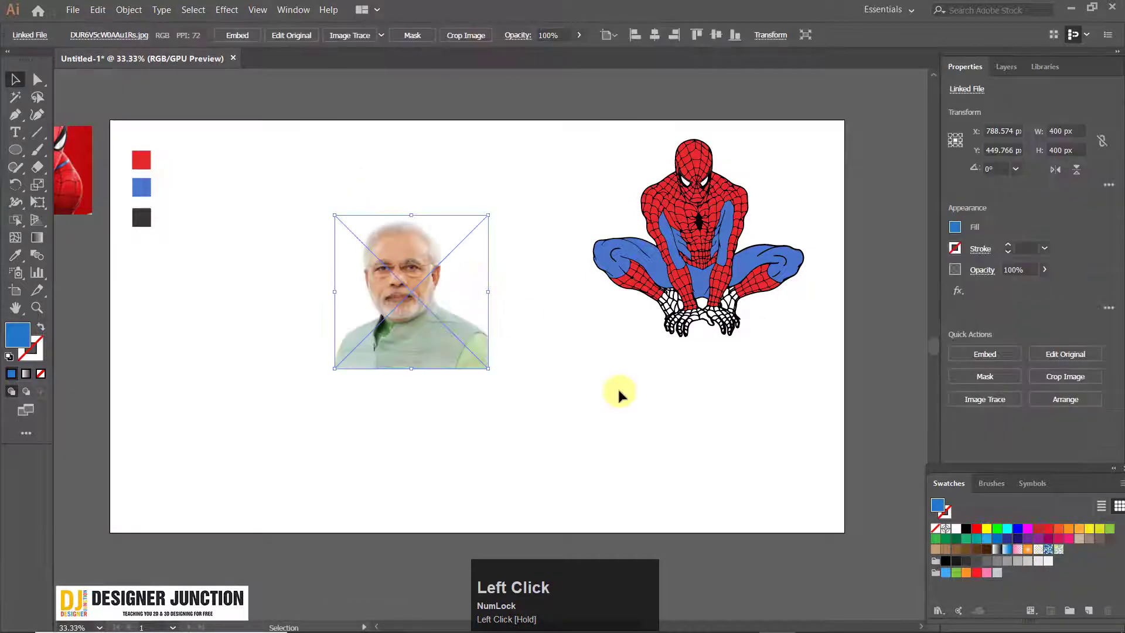
{"action": "left_click", "coordinate": [620, 393]}
{"action": "scroll", "coordinate": [451, 314], "scroll_direction": "up", "scroll_amount": 3}
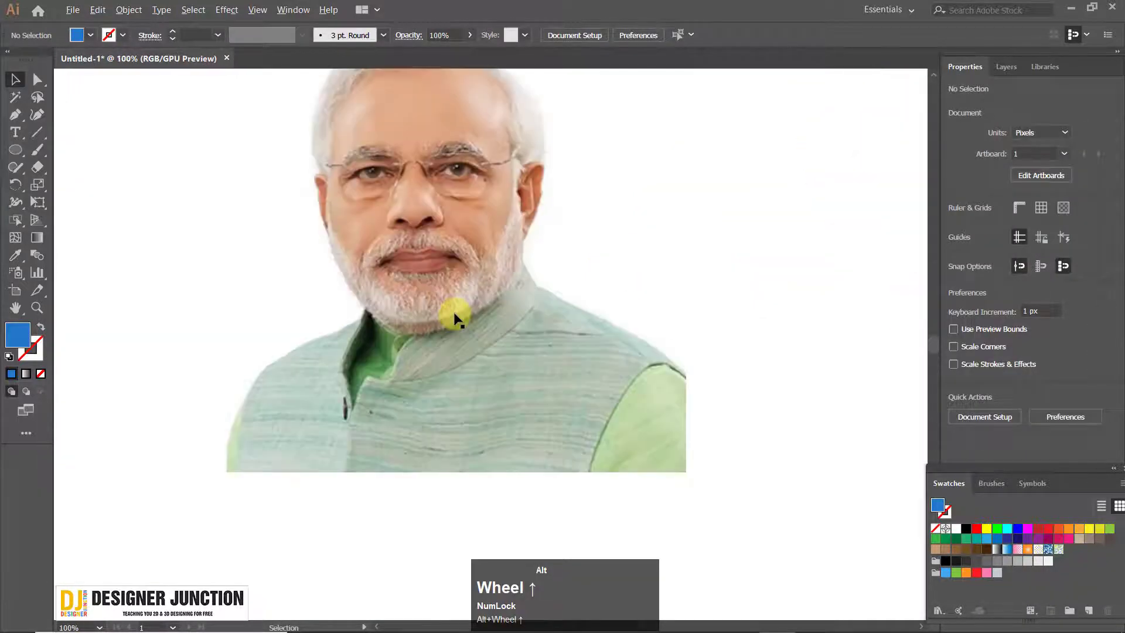
{"action": "scroll", "coordinate": [455, 311], "scroll_direction": "down", "scroll_amount": 4}
{"action": "scroll", "coordinate": [402, 245], "scroll_direction": "up", "scroll_amount": 5}
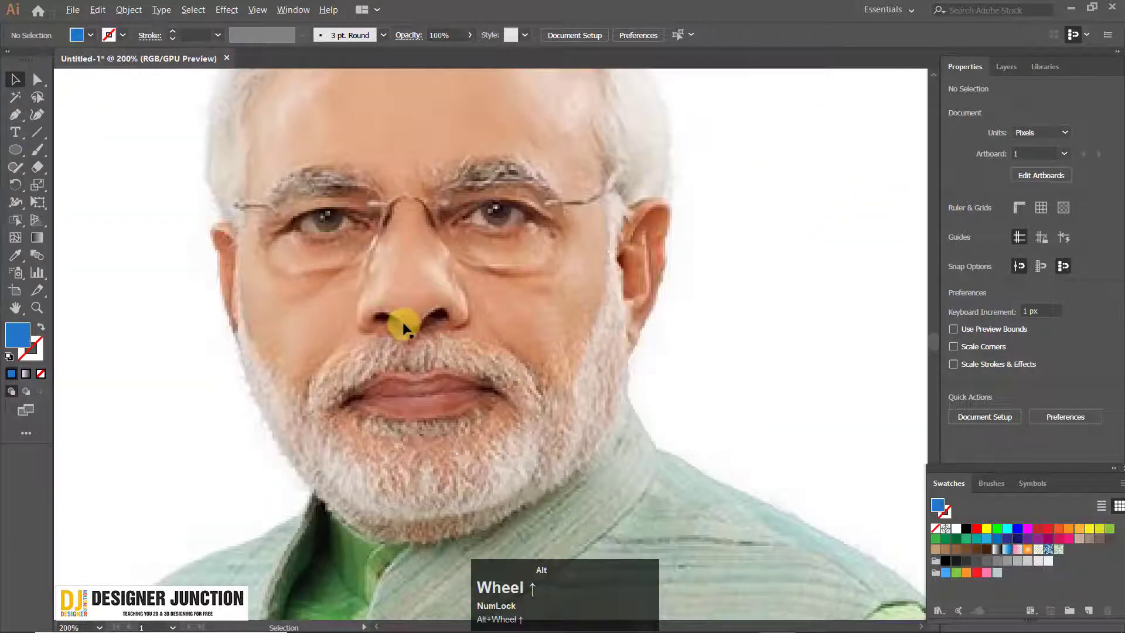
{"action": "scroll", "coordinate": [408, 334], "scroll_direction": "down", "scroll_amount": 7}
{"action": "left_click", "coordinate": [431, 361]}
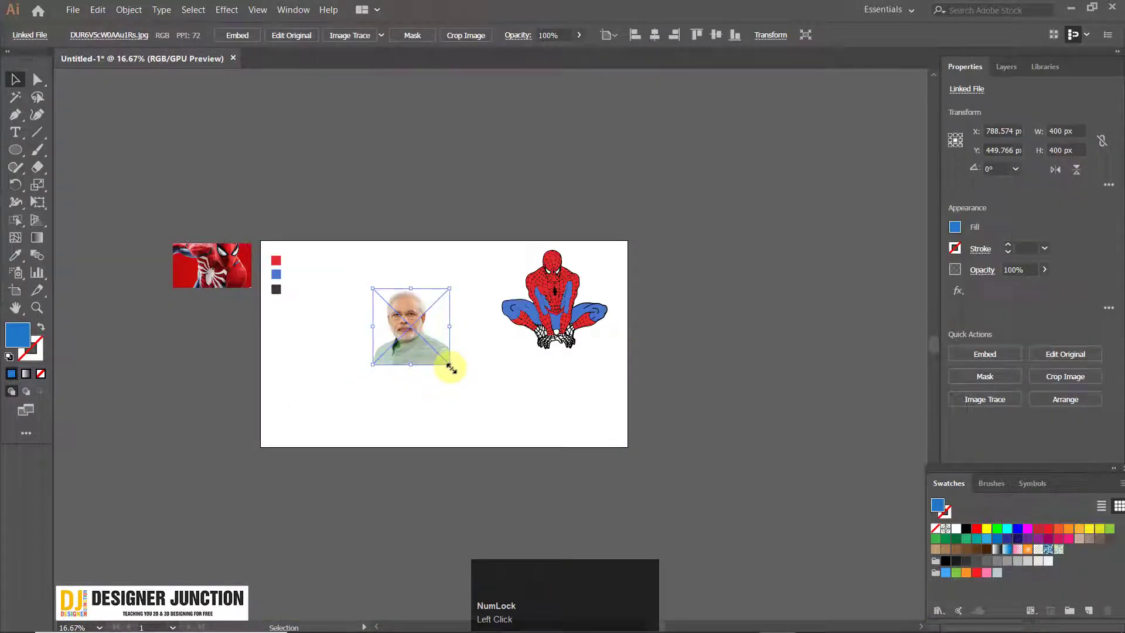
{"action": "left_click", "coordinate": [450, 368]}
Examine the portrait photo's pixel detail around the eyes and ear at high magnification
{"action": "scroll", "coordinate": [464, 298], "scroll_direction": "up", "scroll_amount": 8}
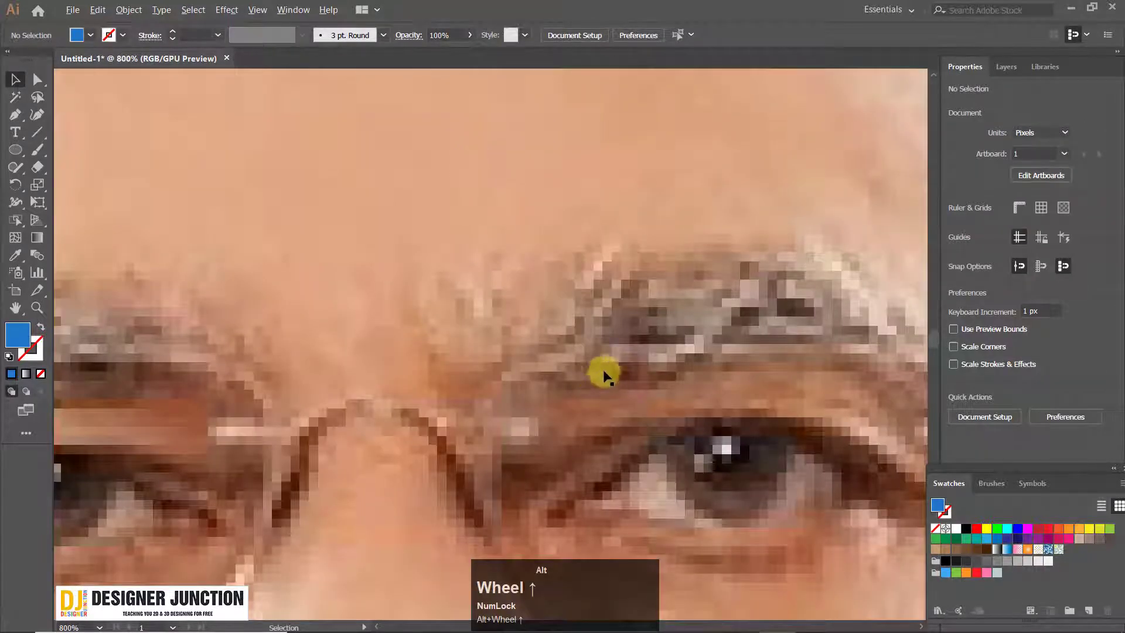
{"action": "left_click_drag", "start_coordinate": [773, 419], "coordinate": [384, 201]}
{"action": "scroll", "coordinate": [529, 330], "scroll_direction": "down", "scroll_amount": 3}
{"action": "scroll", "coordinate": [598, 355], "scroll_direction": "up", "scroll_amount": 3}
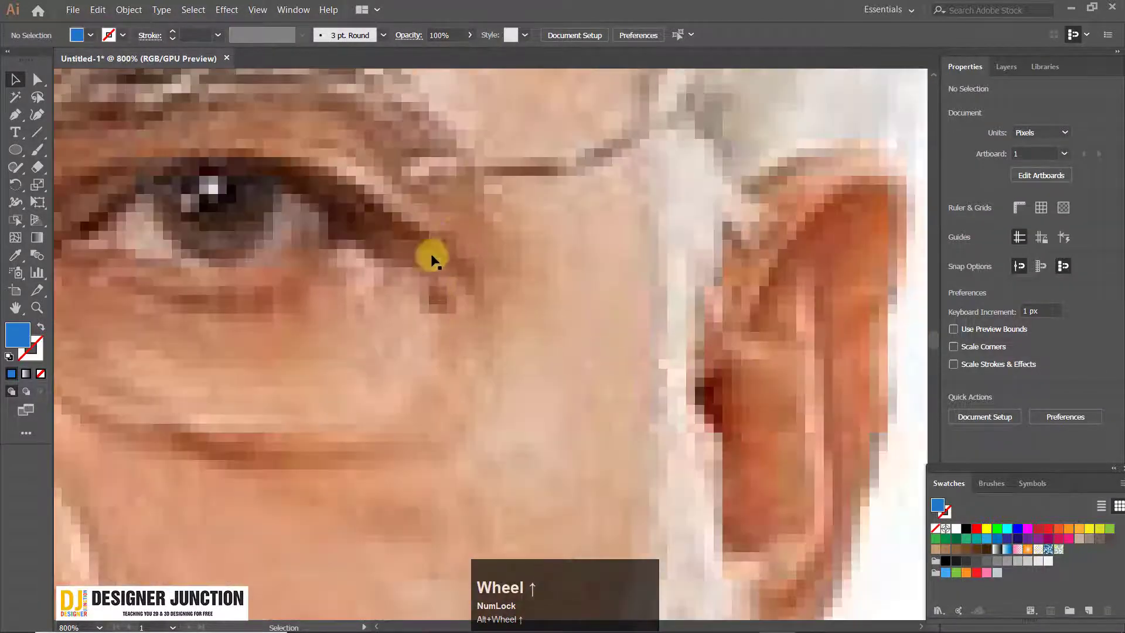
{"action": "scroll", "coordinate": [432, 259], "scroll_direction": "up", "scroll_amount": 2}
{"action": "scroll", "coordinate": [376, 246], "scroll_direction": "down", "scroll_amount": 5}
{"action": "left_click", "coordinate": [509, 241]}
{"action": "scroll", "coordinate": [469, 280], "scroll_direction": "down", "scroll_amount": 3}
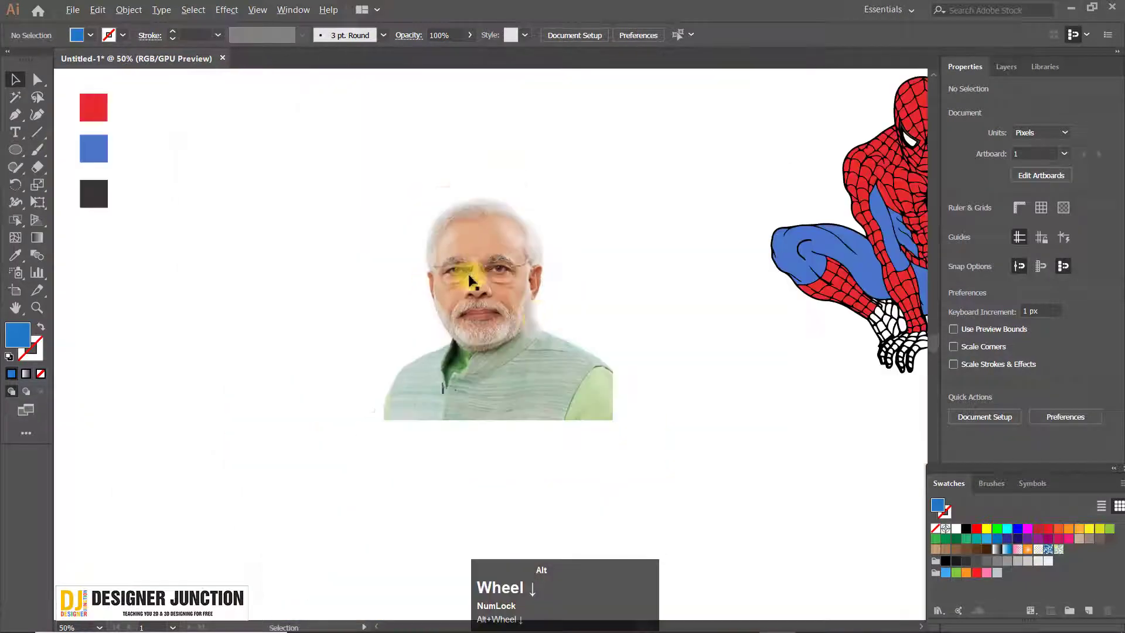
Embed the linked portrait photo in the document
{"action": "scroll", "coordinate": [468, 280], "scroll_direction": "up", "scroll_amount": 8}
{"action": "scroll", "coordinate": [417, 239], "scroll_direction": "down", "scroll_amount": 8}
{"action": "scroll", "coordinate": [415, 259], "scroll_direction": "up", "scroll_amount": 1}
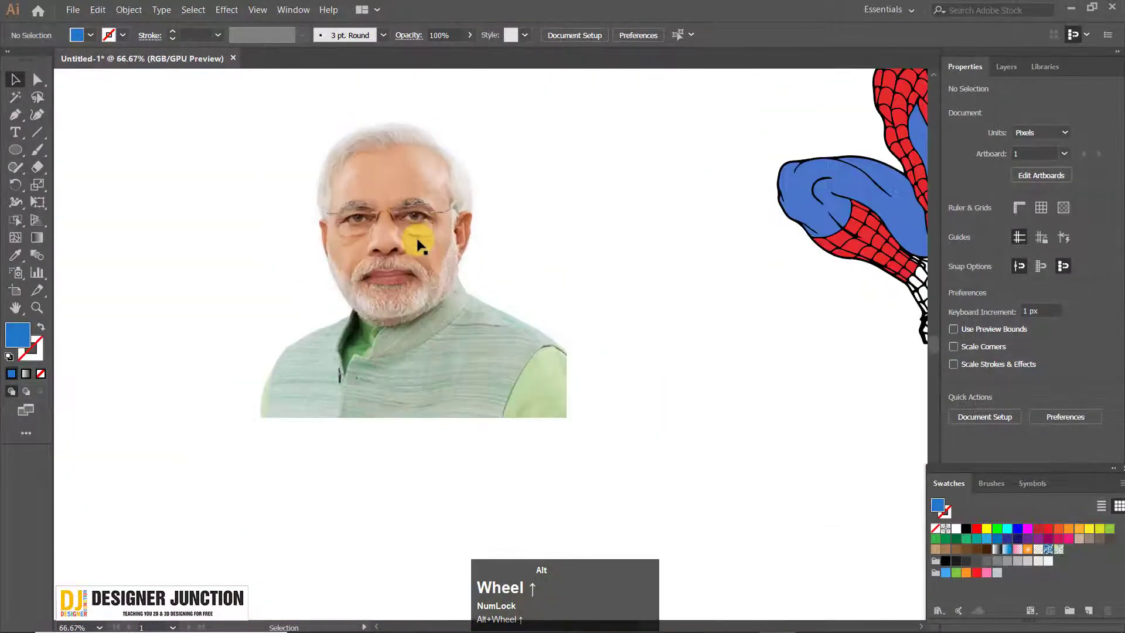
{"action": "left_click", "coordinate": [417, 240]}
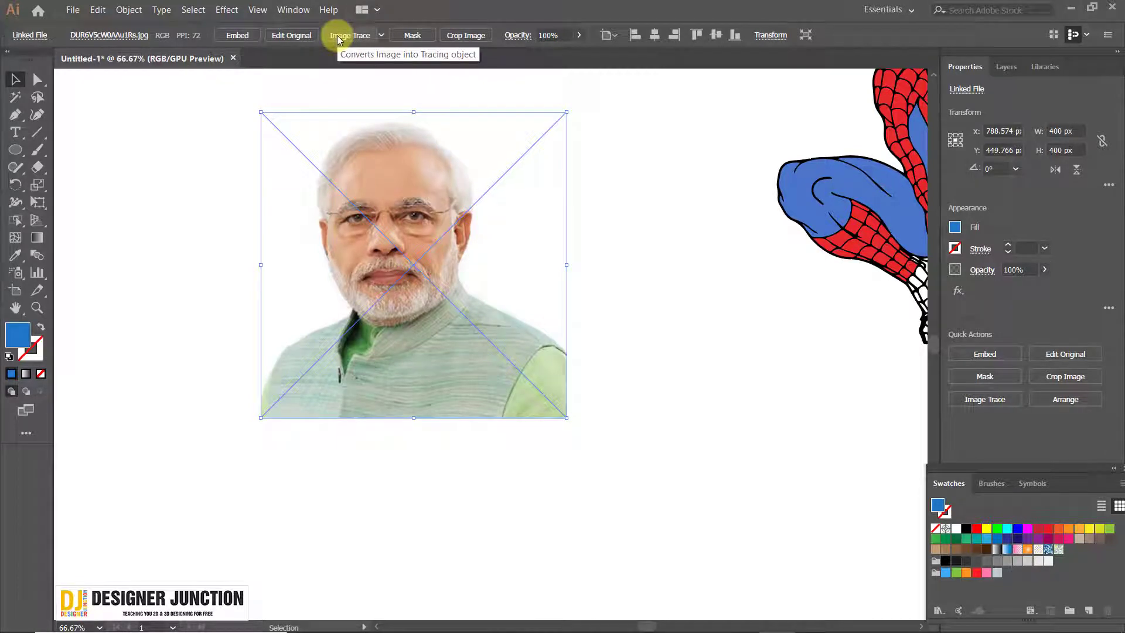
{"action": "left_click", "coordinate": [703, 382]}
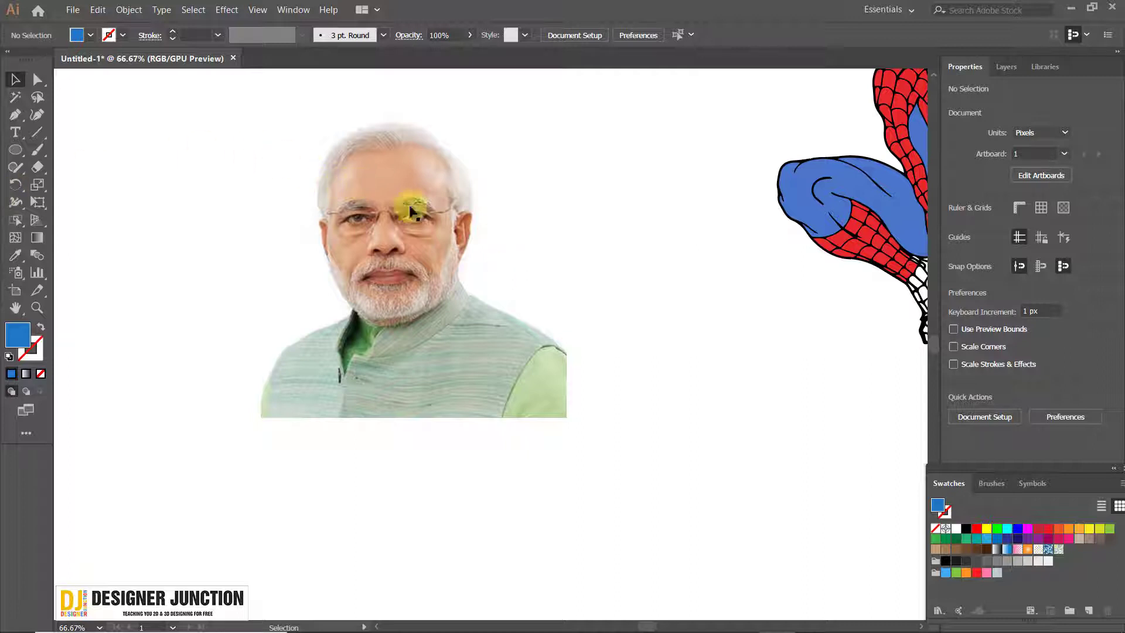
{"action": "left_click", "coordinate": [544, 296]}
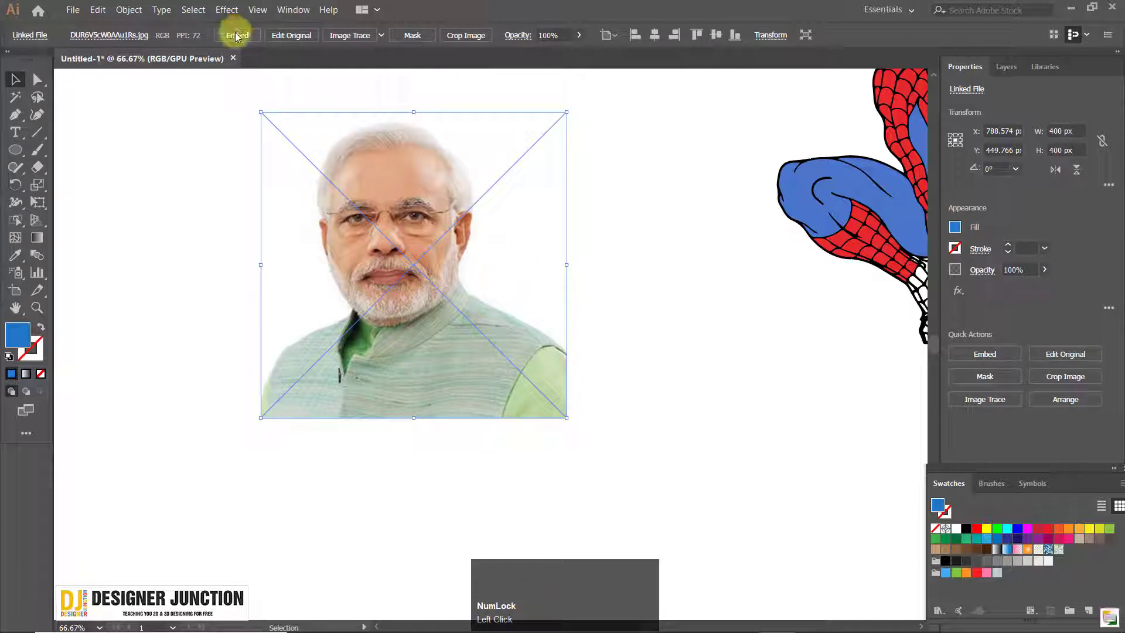
{"action": "left_click", "coordinate": [236, 37]}
{"action": "left_click", "coordinate": [773, 376]}
{"action": "left_click", "coordinate": [465, 199]}
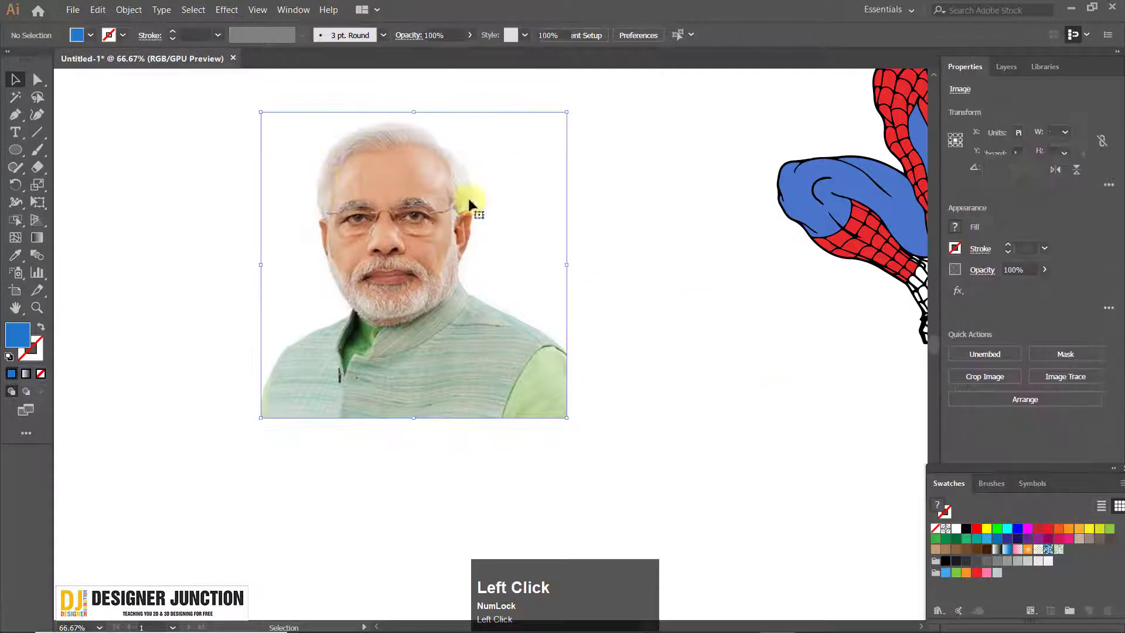
{"action": "left_click", "coordinate": [387, 97]}
{"action": "left_click", "coordinate": [290, 13]}
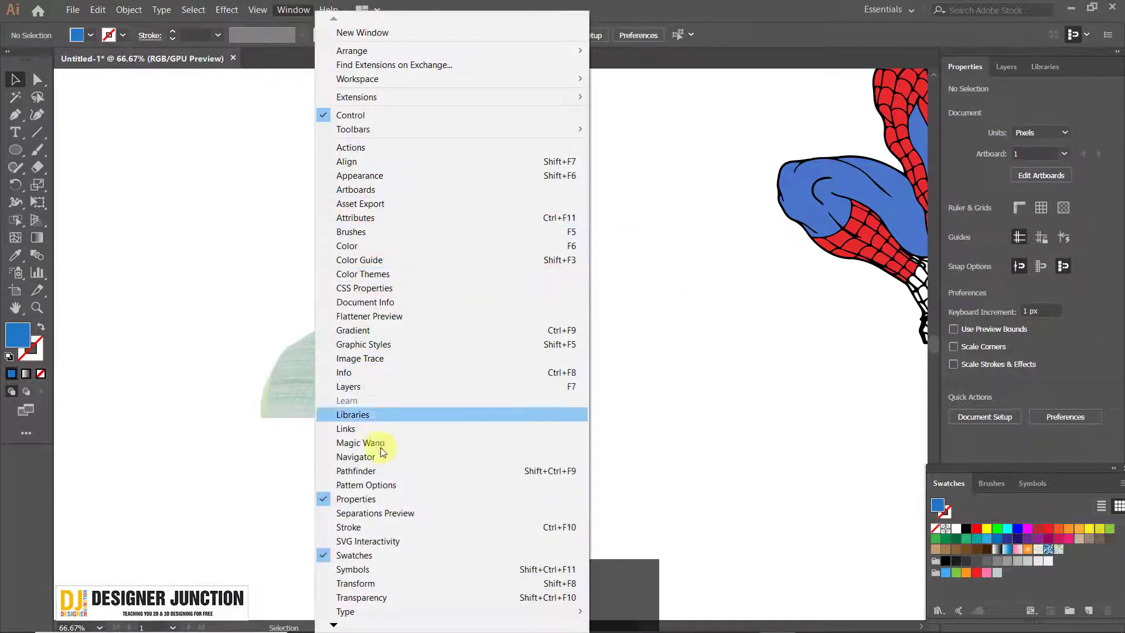
{"action": "left_click", "coordinate": [653, 394]}
Trace the embedded portrait photo using the High Fidelity Photo preset
{"action": "left_click", "coordinate": [397, 276]}
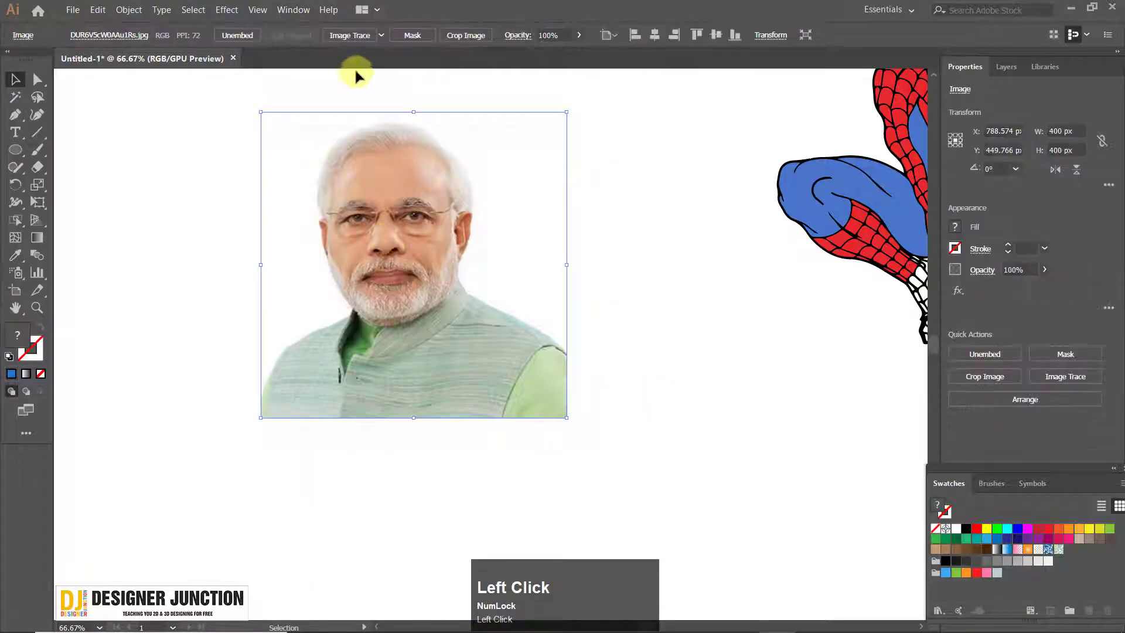
{"action": "left_click", "coordinate": [381, 36]}
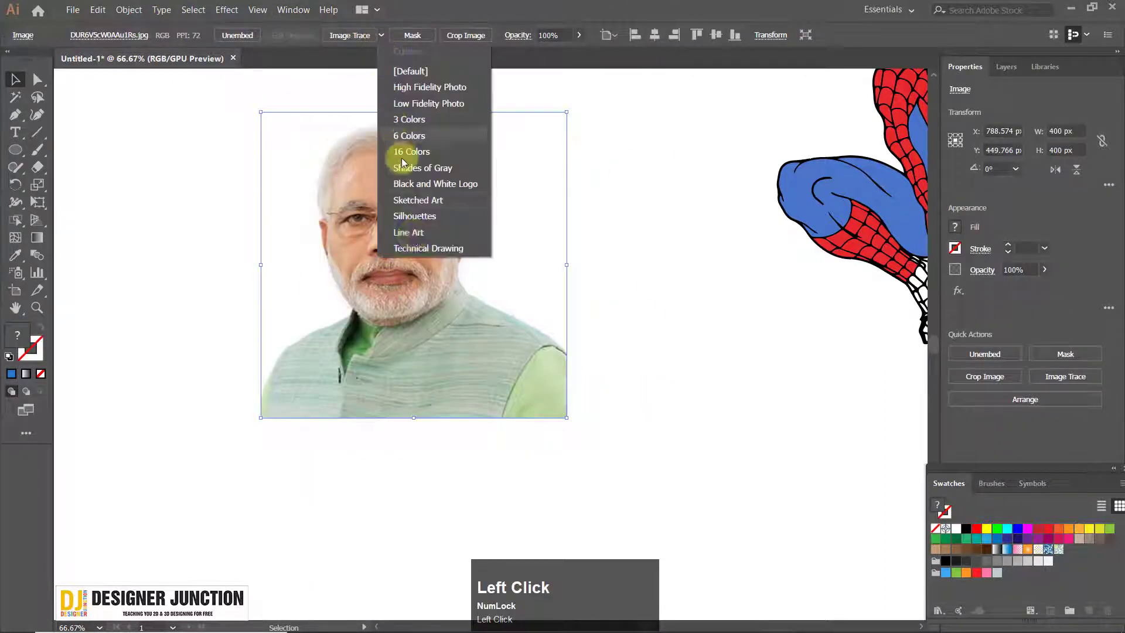
{"action": "left_click", "coordinate": [416, 89]}
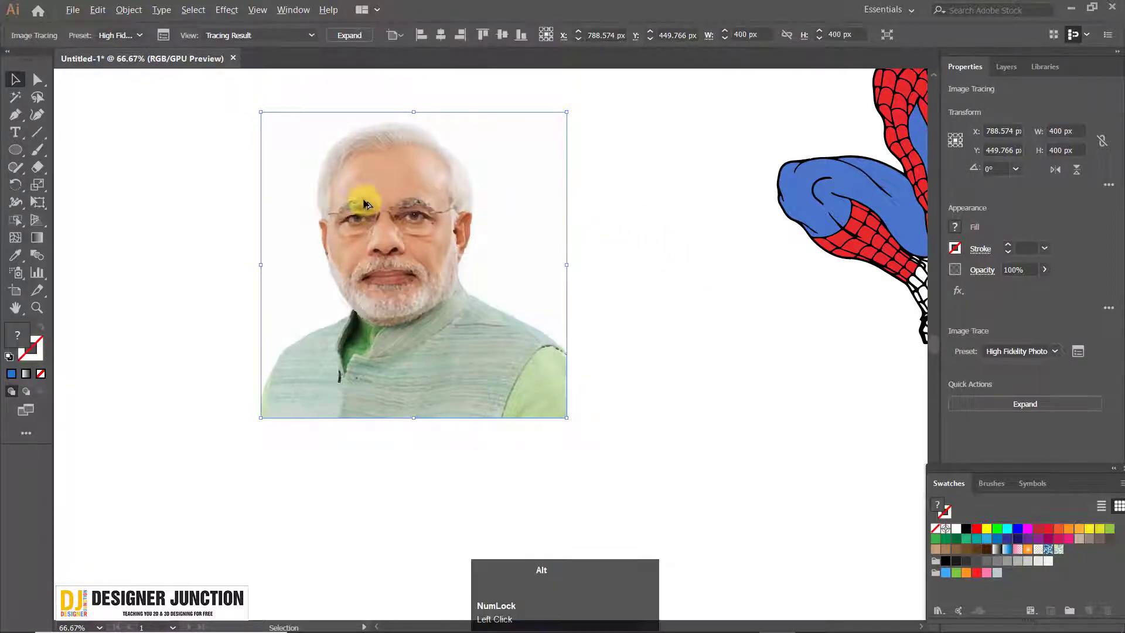
Examine the traced colour shapes around the eye and cheek up close, and the whole tracing beside the Spider-Man figure
{"action": "scroll", "coordinate": [363, 203], "scroll_direction": "up", "scroll_amount": 4}
{"action": "key", "text": "space"}
{"action": "left_click_drag", "start_coordinate": [603, 262], "coordinate": [460, 241]}
{"action": "scroll", "coordinate": [506, 276], "scroll_direction": "up", "scroll_amount": 3}
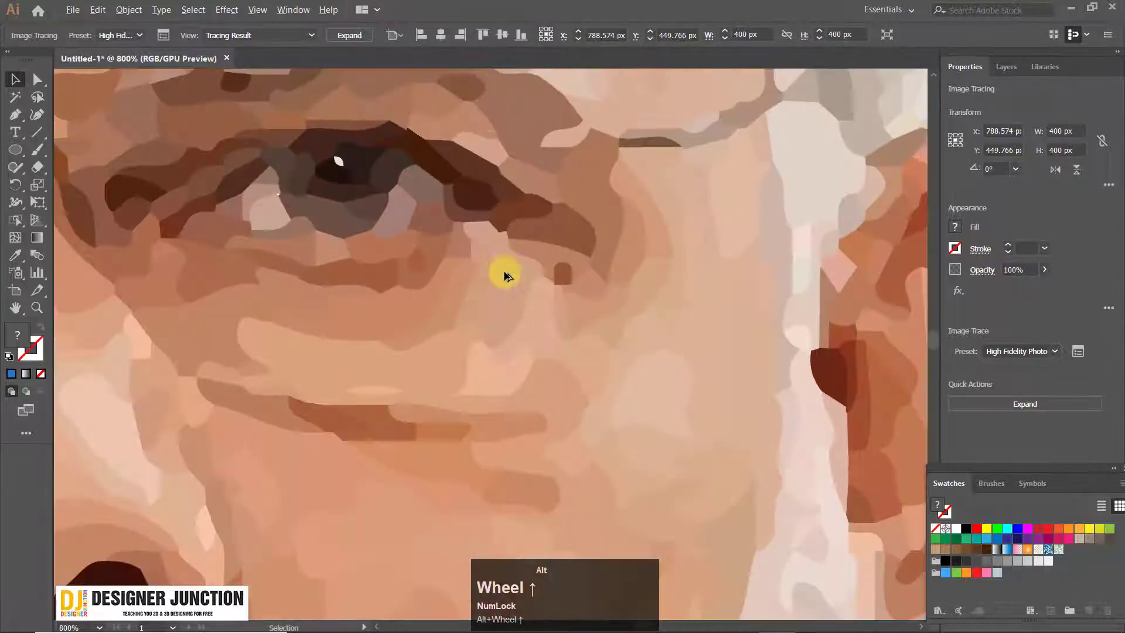
{"action": "scroll", "coordinate": [404, 309], "scroll_direction": "down", "scroll_amount": 8}
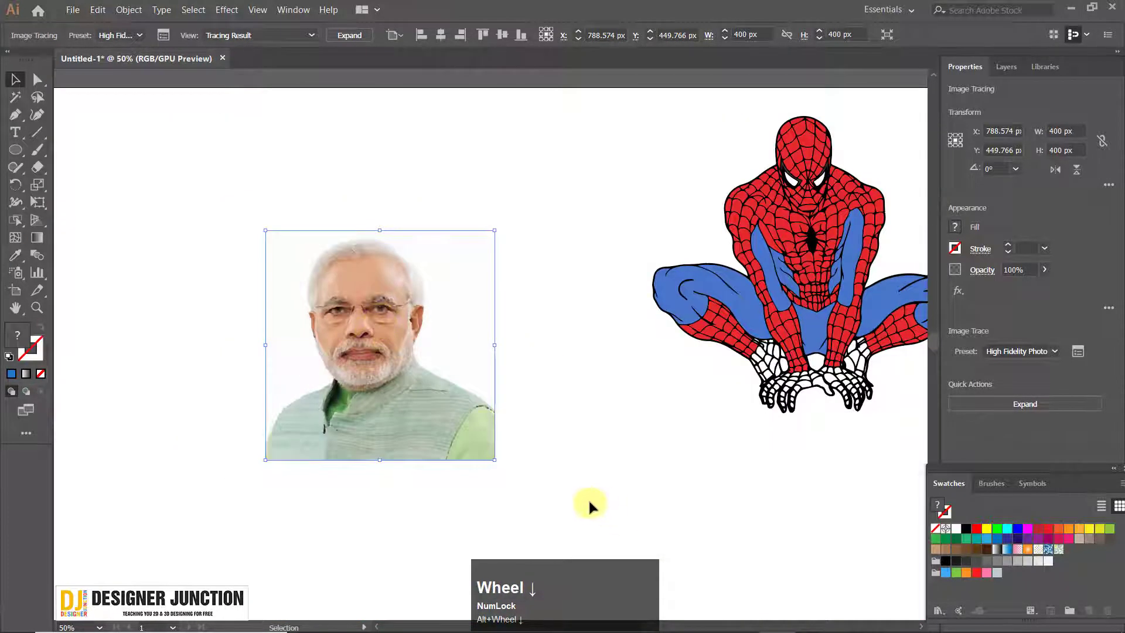
{"action": "left_click", "coordinate": [604, 386]}
{"action": "key", "text": "space"}
{"action": "left_click_drag", "start_coordinate": [408, 312], "coordinate": [413, 268]}
{"action": "scroll", "coordinate": [431, 348], "scroll_direction": "down", "scroll_amount": 1}
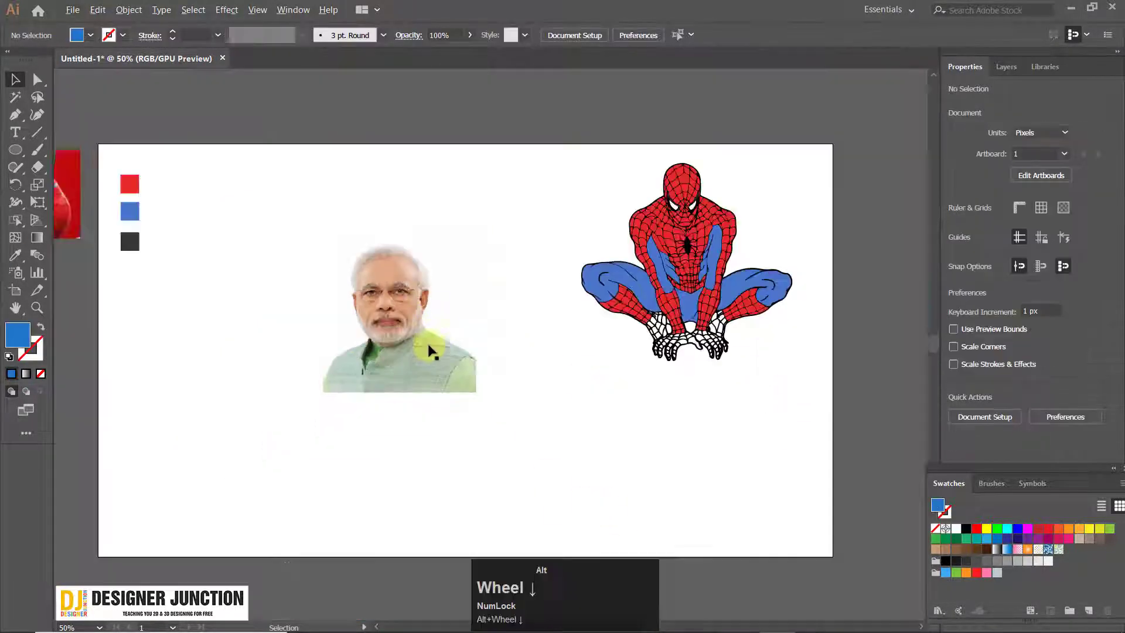
Undo the portrait tracing and place a duplicate of the photo between it and the Spider-Man figure
{"action": "key", "text": "ctrl+z"}
{"action": "scroll", "coordinate": [402, 302], "scroll_direction": "up", "scroll_amount": 1}
{"action": "left_click_drag", "start_coordinate": [395, 305], "coordinate": [645, 319]}
{"action": "left_click", "coordinate": [653, 452]}
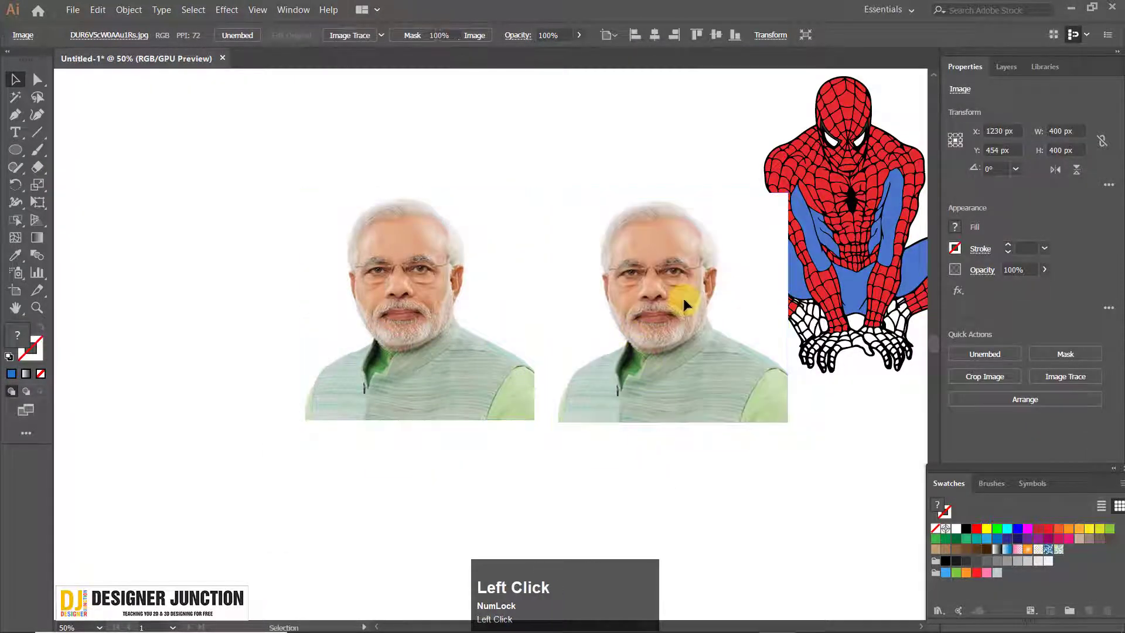
{"action": "left_click", "coordinate": [430, 318]}
{"action": "left_click_drag", "start_coordinate": [430, 319], "coordinate": [405, 320]}
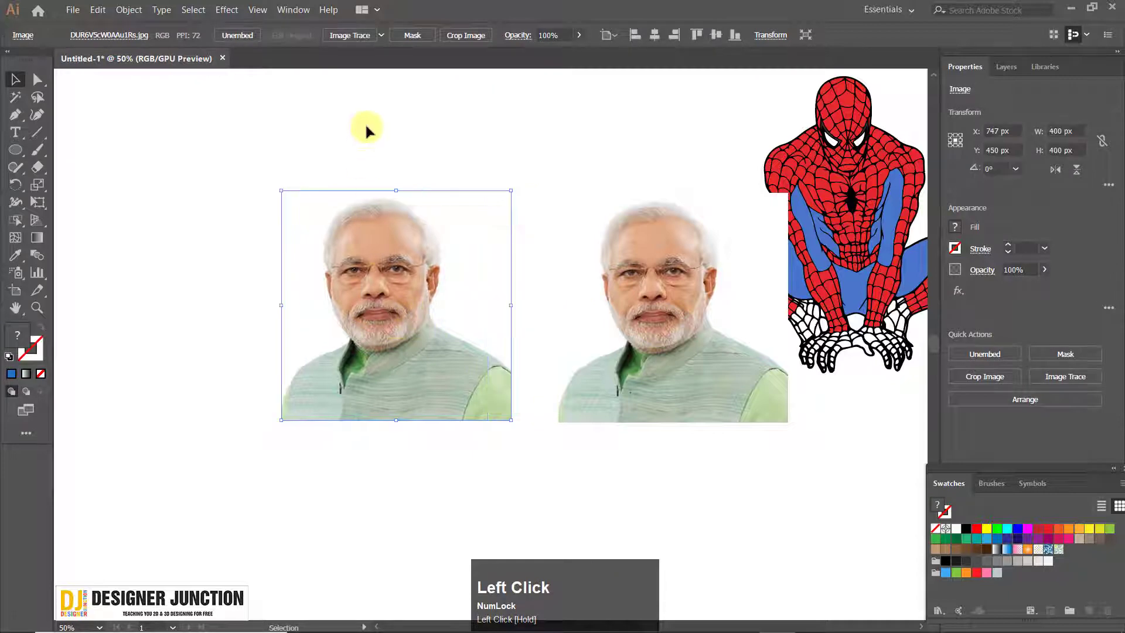
{"action": "left_click", "coordinate": [367, 130]}
{"action": "scroll", "coordinate": [733, 293], "scroll_direction": "up", "scroll_amount": 1}
{"action": "key", "text": "ctrl+z"}
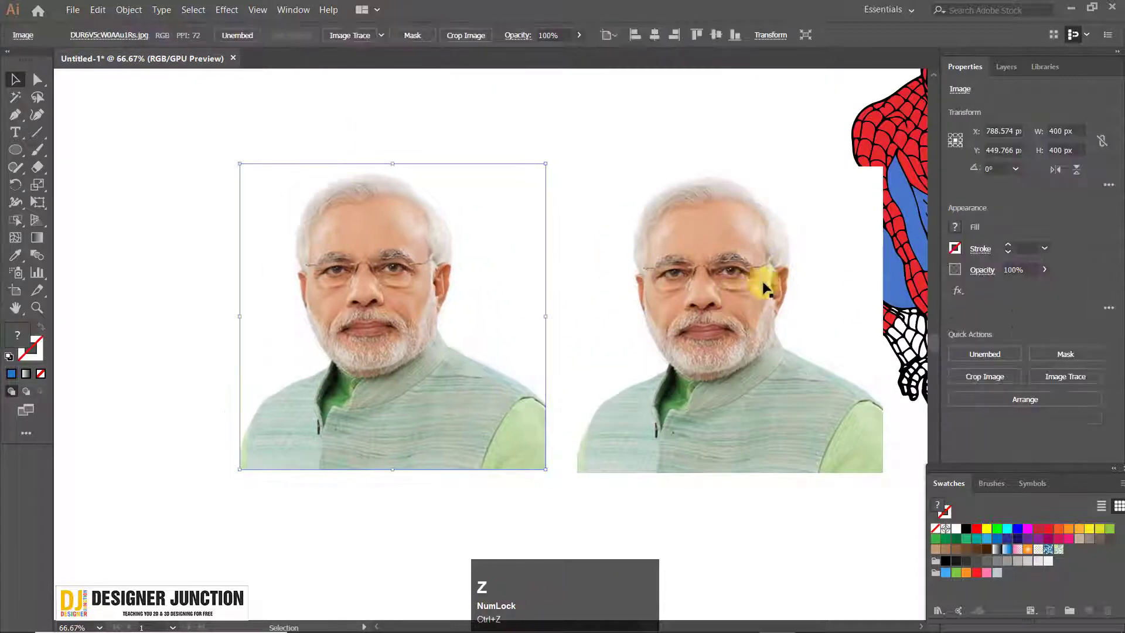
Try the default Image Trace on the left portrait photo and undo it
{"action": "scroll", "coordinate": [726, 298], "scroll_direction": "up", "scroll_amount": 5}
{"action": "scroll", "coordinate": [726, 298], "scroll_direction": "down", "scroll_amount": 3}
{"action": "key", "text": "space"}
{"action": "left_click_drag", "start_coordinate": [333, 312], "coordinate": [442, 302]}
{"action": "left_click", "coordinate": [346, 35]}
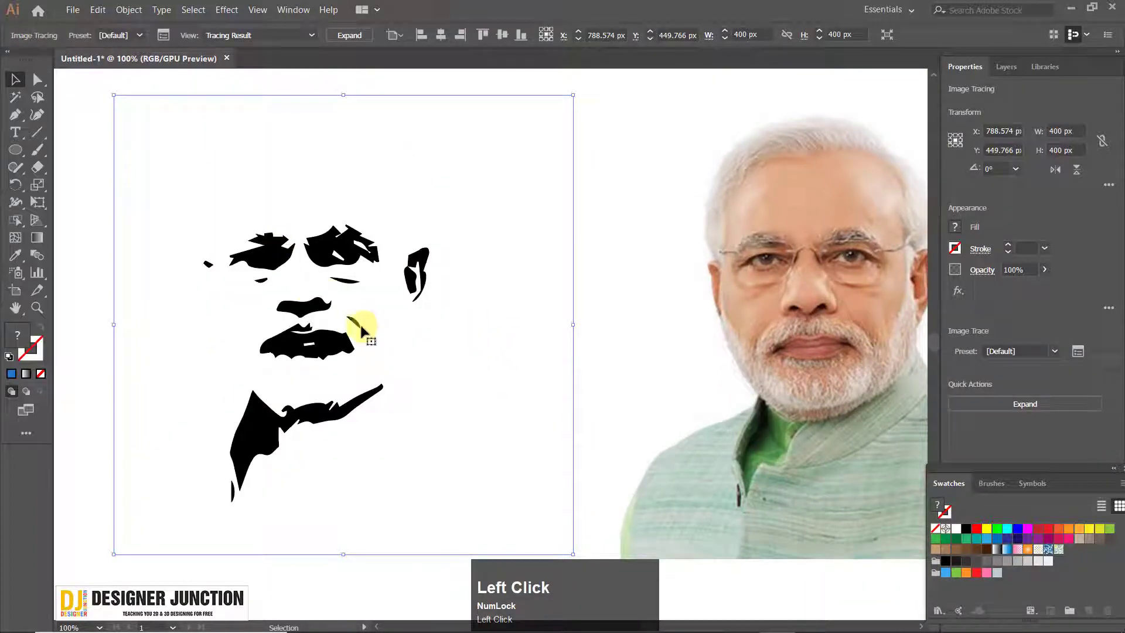
{"action": "key", "text": "ctrl+z"}
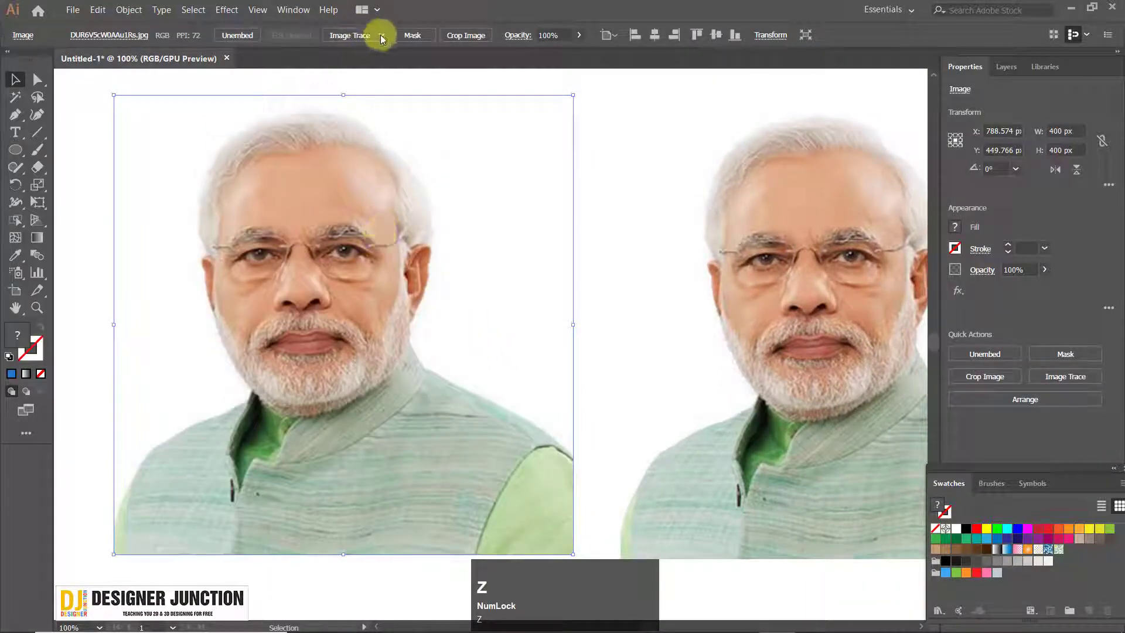
Trace the left portrait photo with the High Fidelity Photo preset and inspect its facial shapes up close
{"action": "left_click", "coordinate": [382, 37]}
{"action": "left_click", "coordinate": [610, 228]}
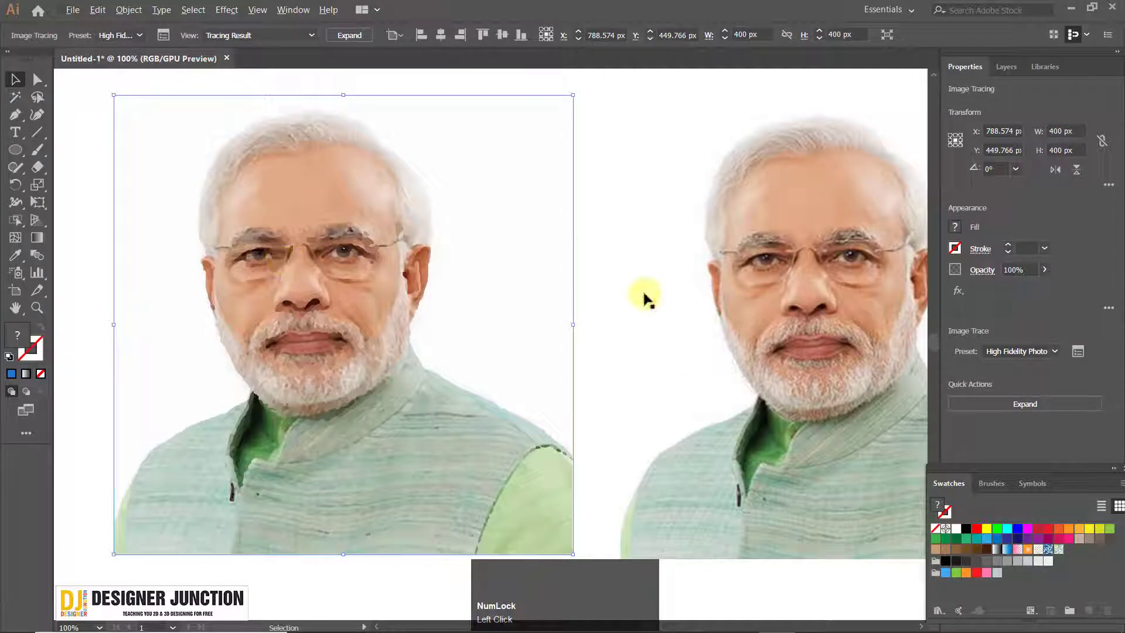
{"action": "left_click", "coordinate": [294, 583]}
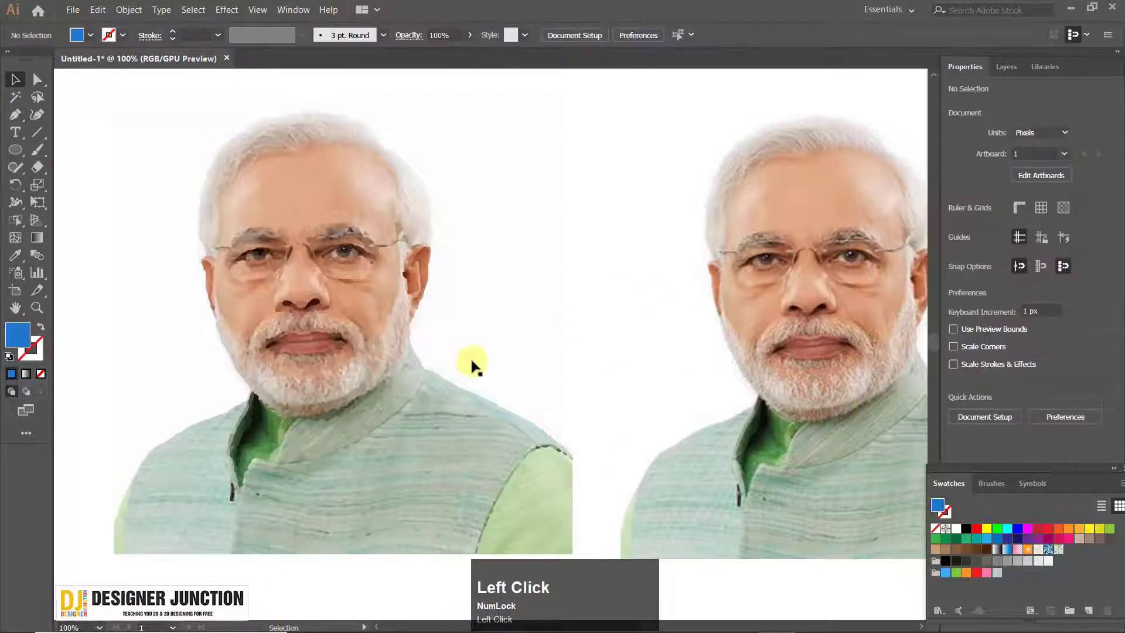
{"action": "left_click", "coordinate": [346, 294]}
{"action": "left_click", "coordinate": [624, 347]}
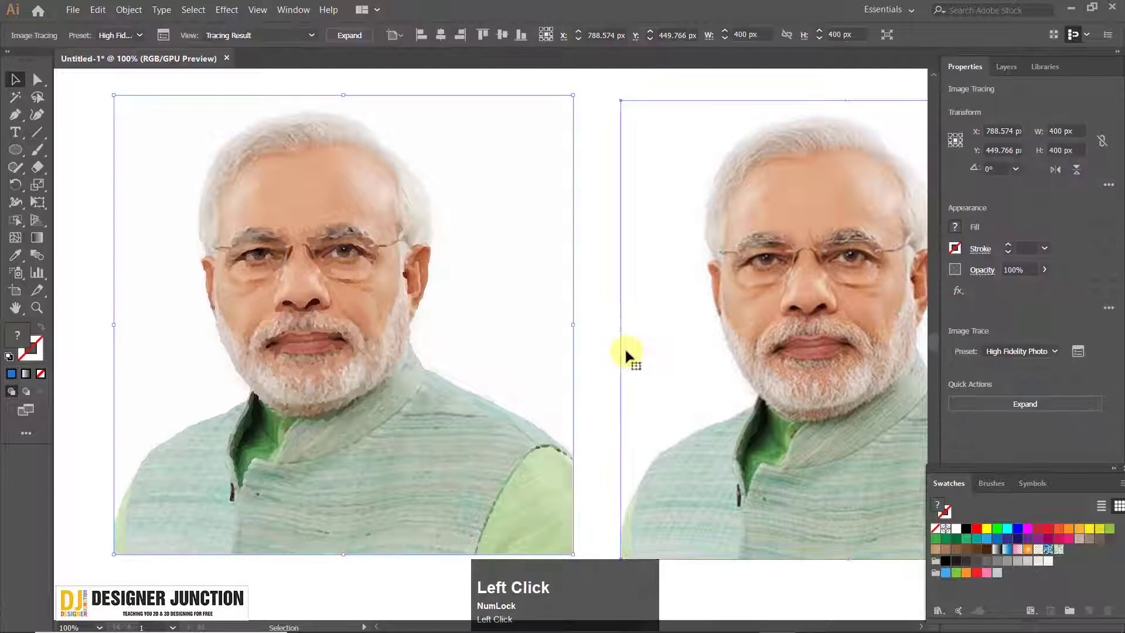
{"action": "scroll", "coordinate": [340, 284], "scroll_direction": "up", "scroll_amount": 4, "text": "alt"}
{"action": "left_click", "coordinate": [364, 264]}
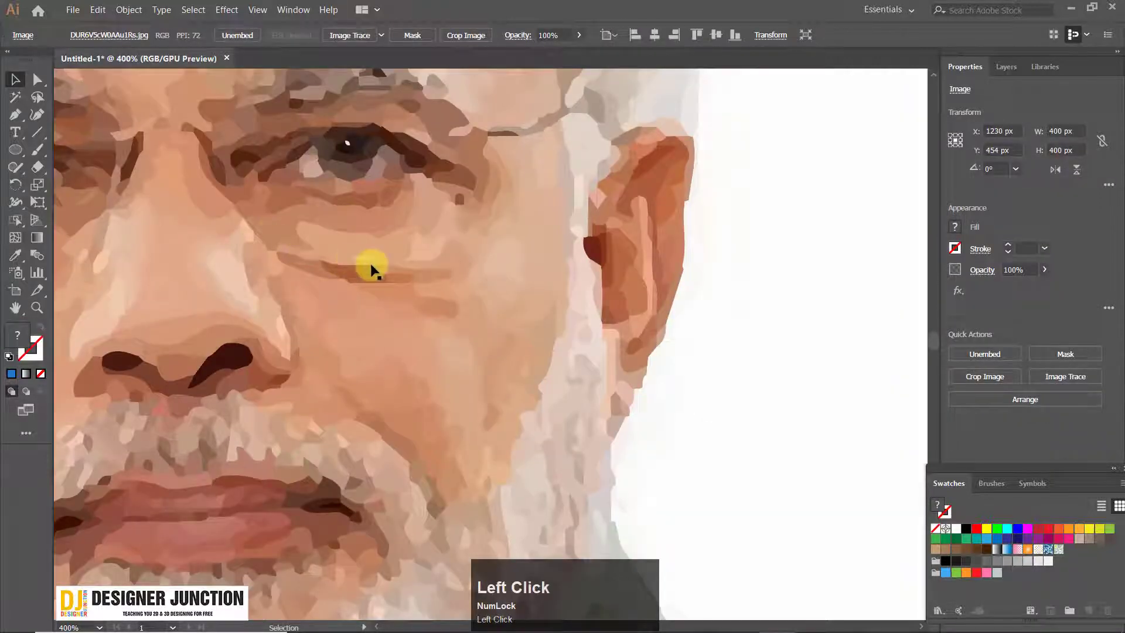
{"action": "scroll", "coordinate": [385, 297], "scroll_direction": "down", "scroll_amount": 4, "text": "alt"}
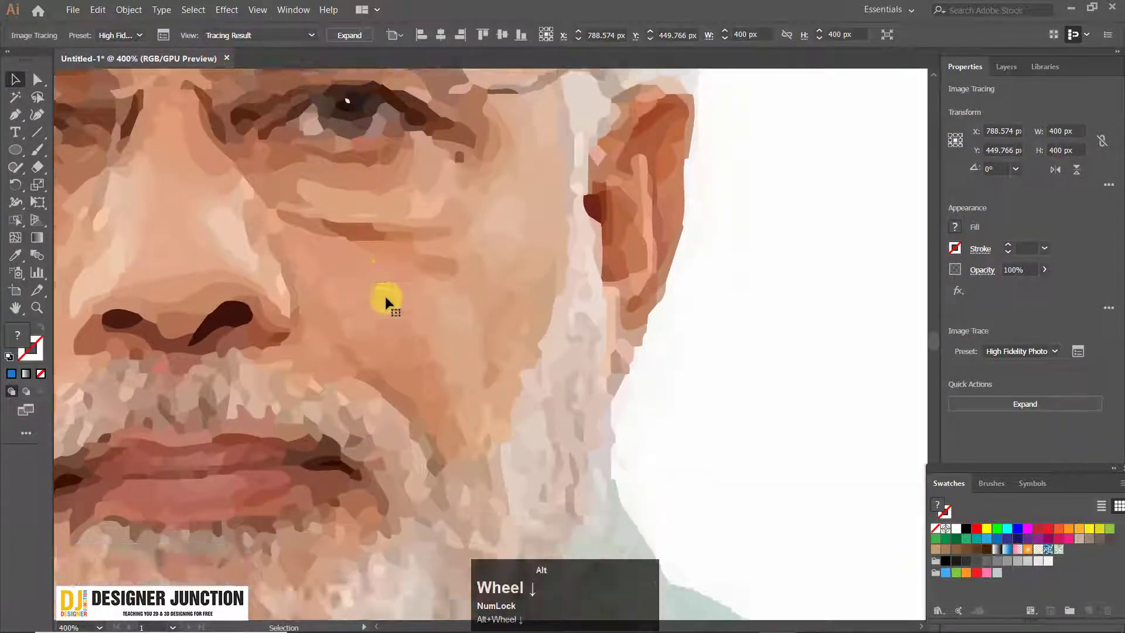
{"action": "scroll", "coordinate": [385, 293], "scroll_direction": "up", "scroll_amount": 2, "text": "alt"}
Preview the tracing as Tracing Result with Outlines, Outlines, Outlines with Source Image and Source Image, and return to Tracing Result
{"action": "left_click", "coordinate": [239, 33]}
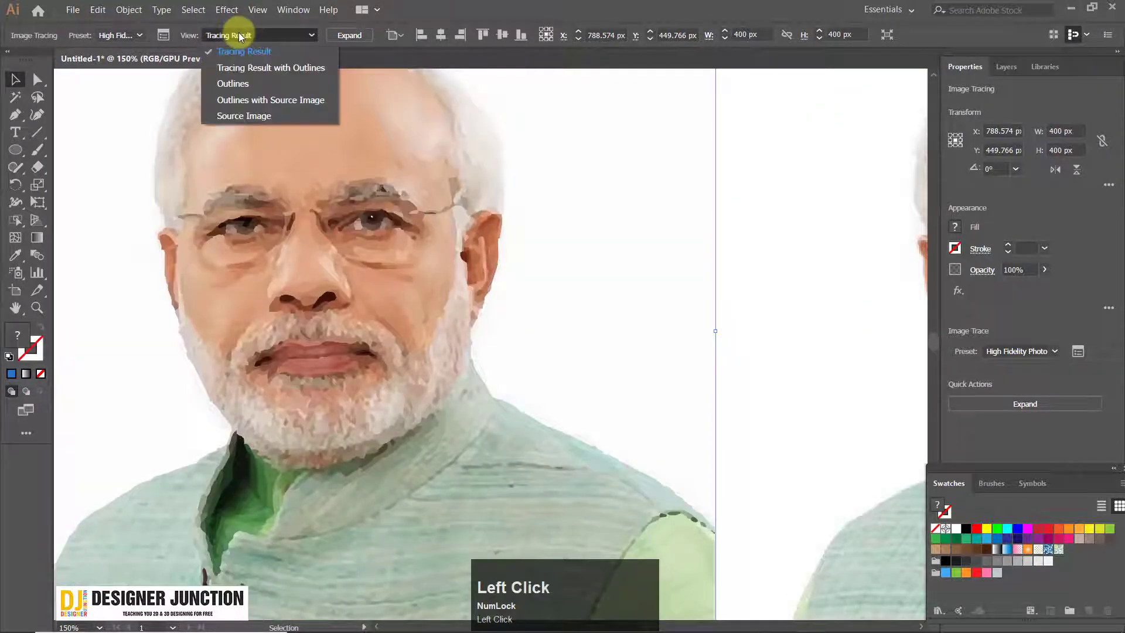
{"action": "left_click", "coordinate": [290, 69]}
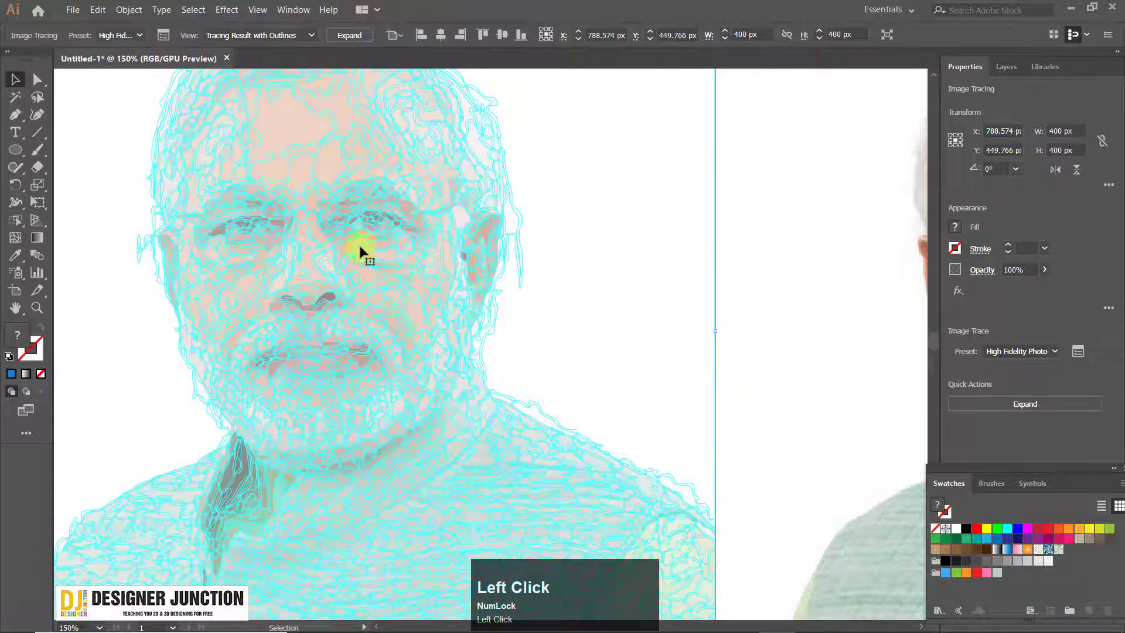
{"action": "left_click", "coordinate": [245, 34]}
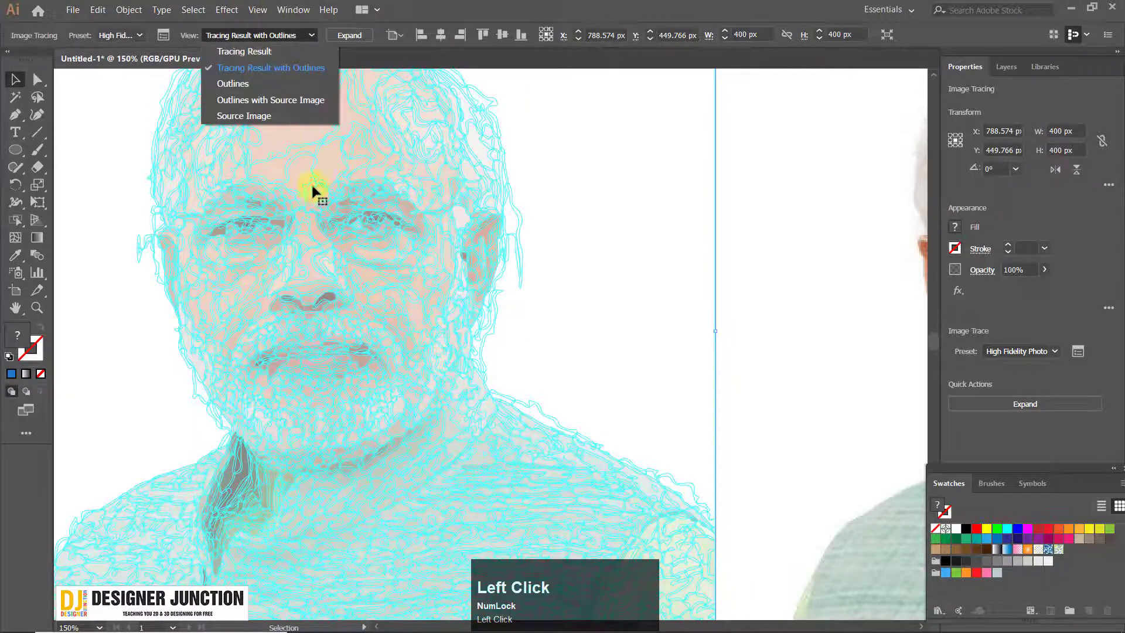
{"action": "left_click", "coordinate": [261, 85]}
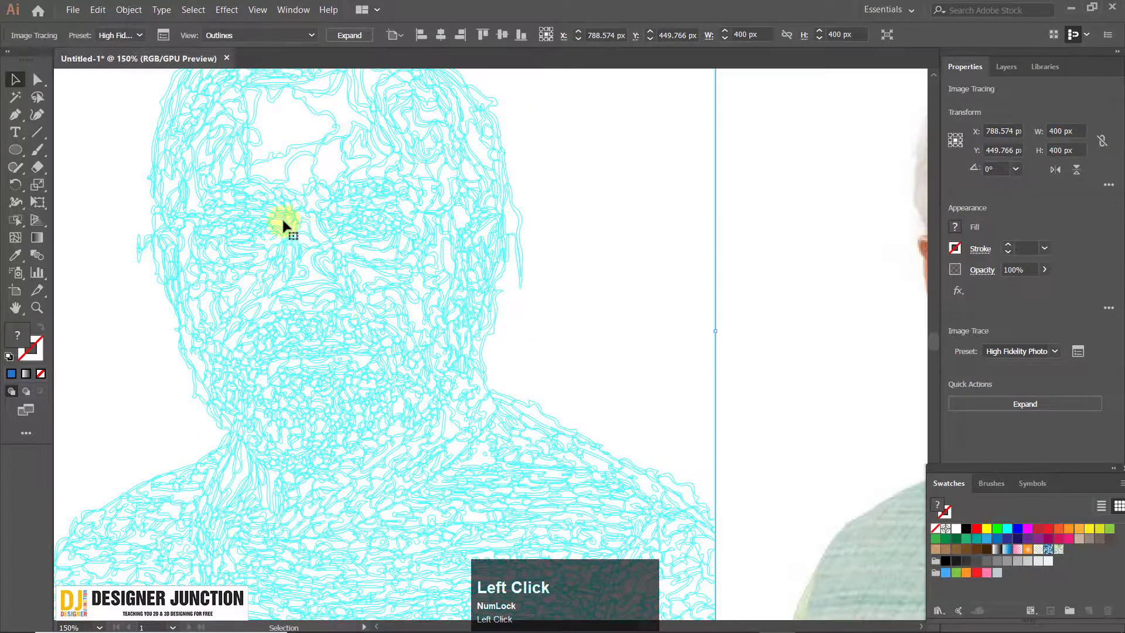
{"action": "scroll", "coordinate": [361, 234], "scroll_direction": "up", "scroll_amount": 3}
{"action": "scroll", "coordinate": [360, 231], "scroll_direction": "down", "scroll_amount": 3}
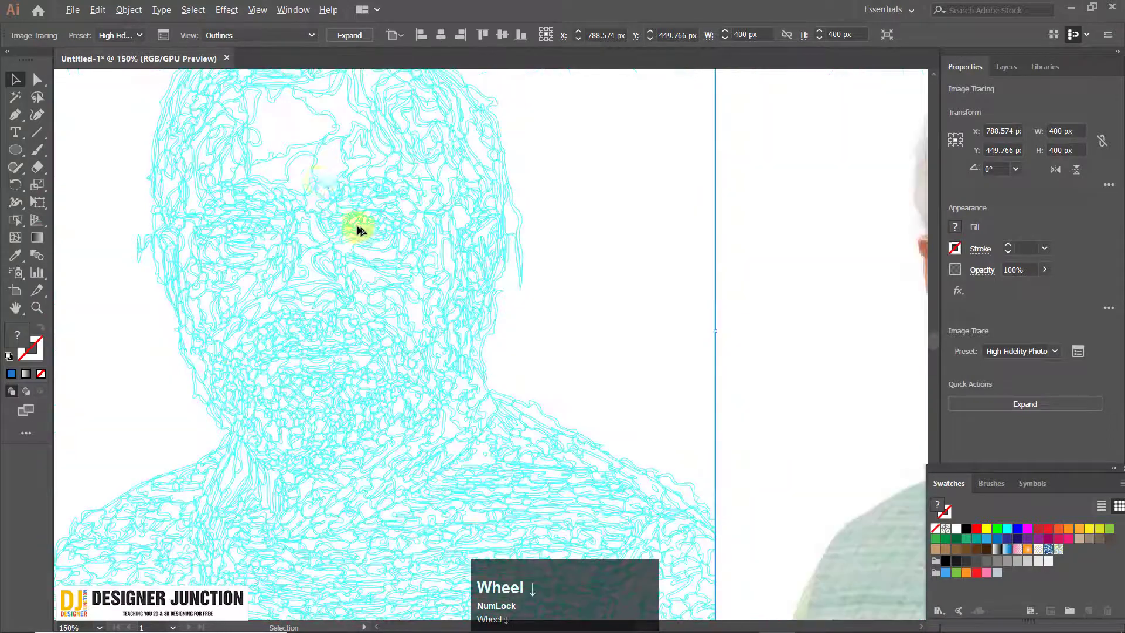
{"action": "left_click", "coordinate": [249, 36]}
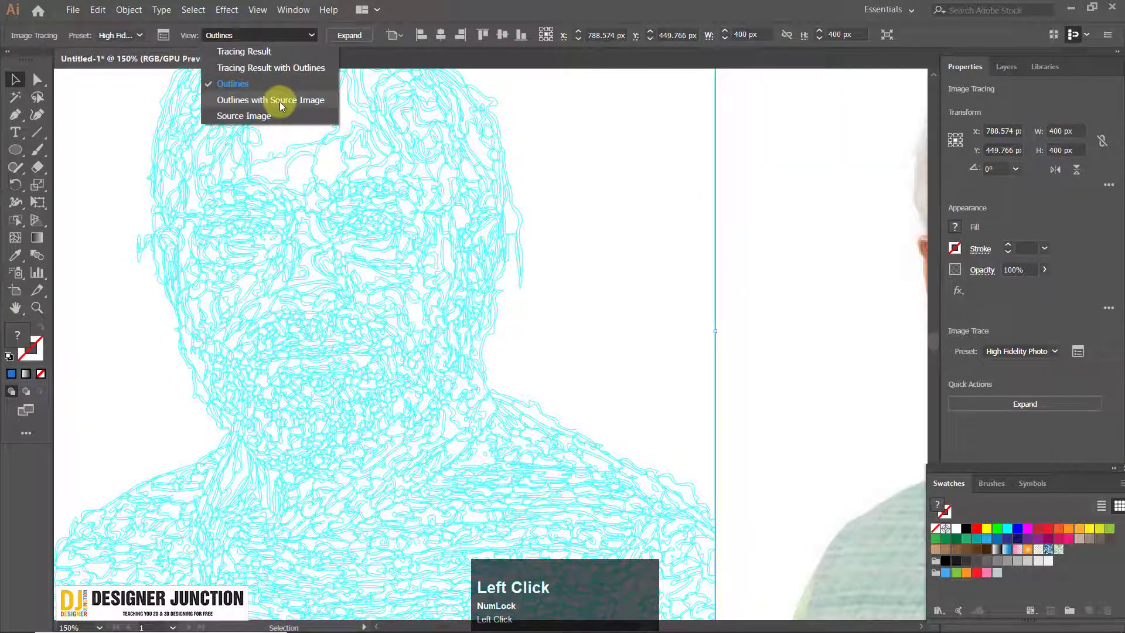
{"action": "left_click", "coordinate": [280, 101]}
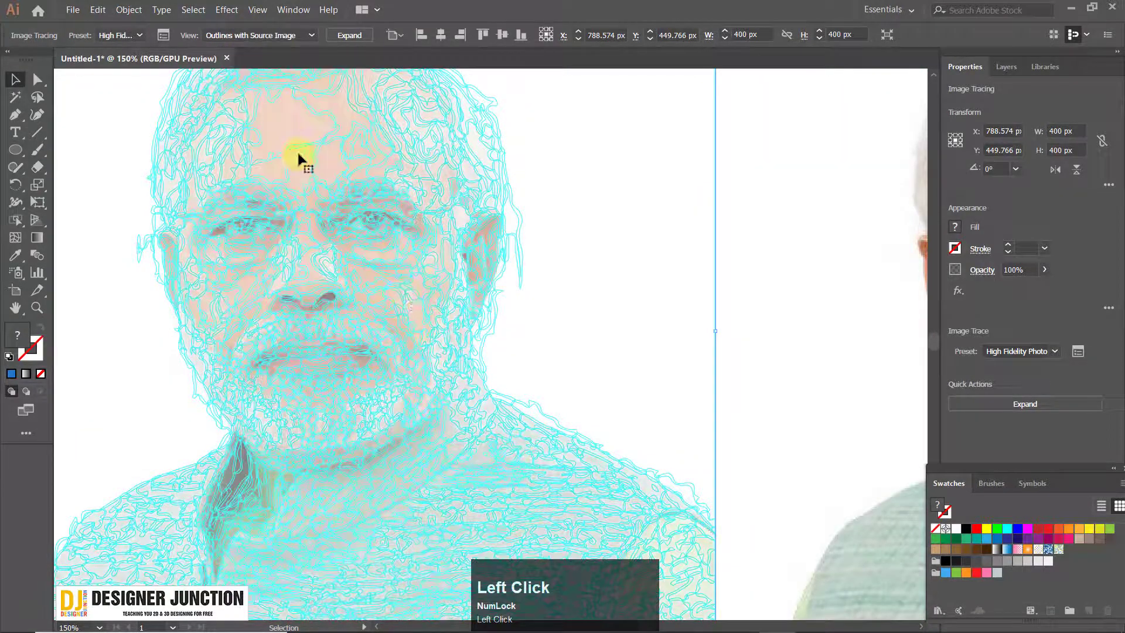
{"action": "left_click", "coordinate": [257, 37]}
{"action": "left_click", "coordinate": [240, 116]}
{"action": "left_click", "coordinate": [245, 38]}
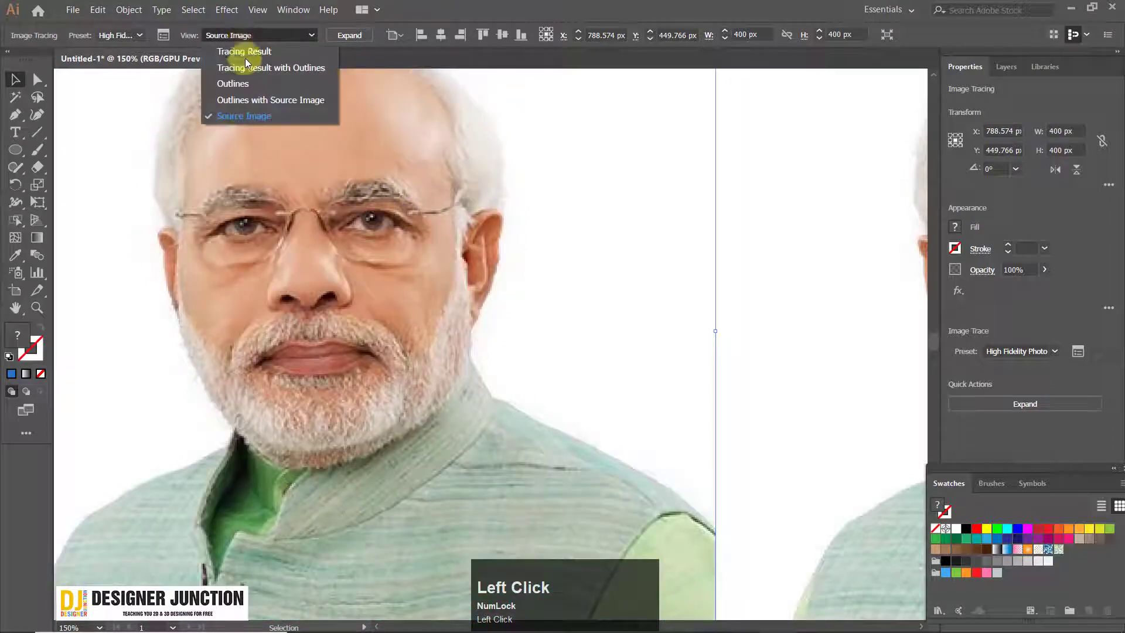
{"action": "left_click", "coordinate": [249, 57]}
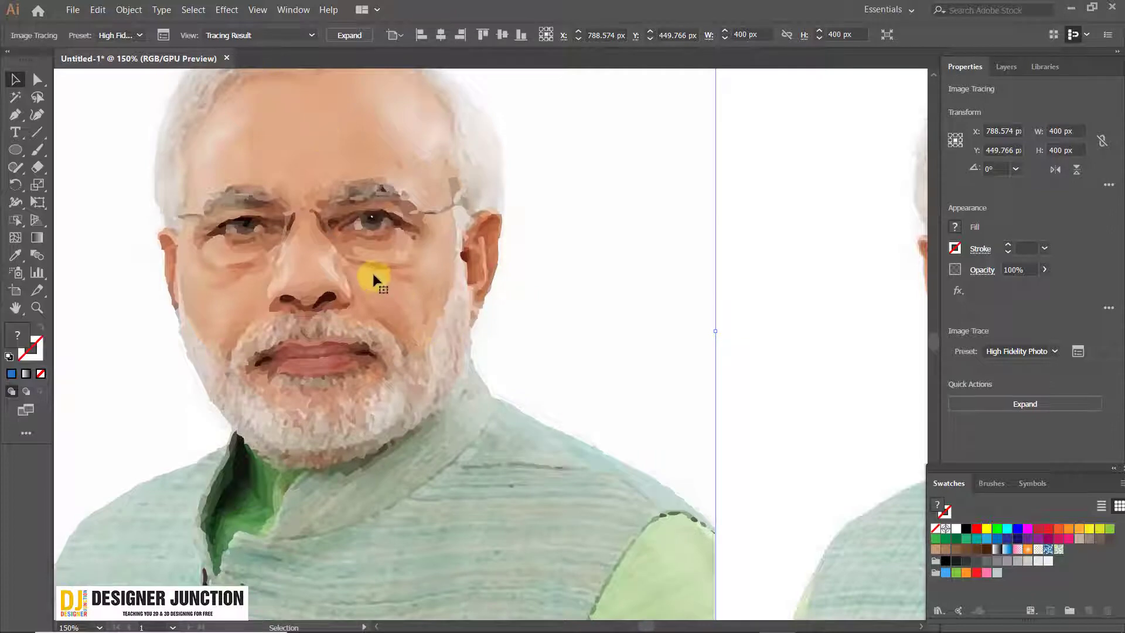
Expand the left portrait tracing into editable vector paths
{"action": "scroll", "coordinate": [374, 281], "scroll_direction": "up", "scroll_amount": 1}
{"action": "left_click", "coordinate": [385, 304]}
{"action": "scroll", "coordinate": [385, 304], "scroll_direction": "down", "scroll_amount": 4, "text": "alt"}
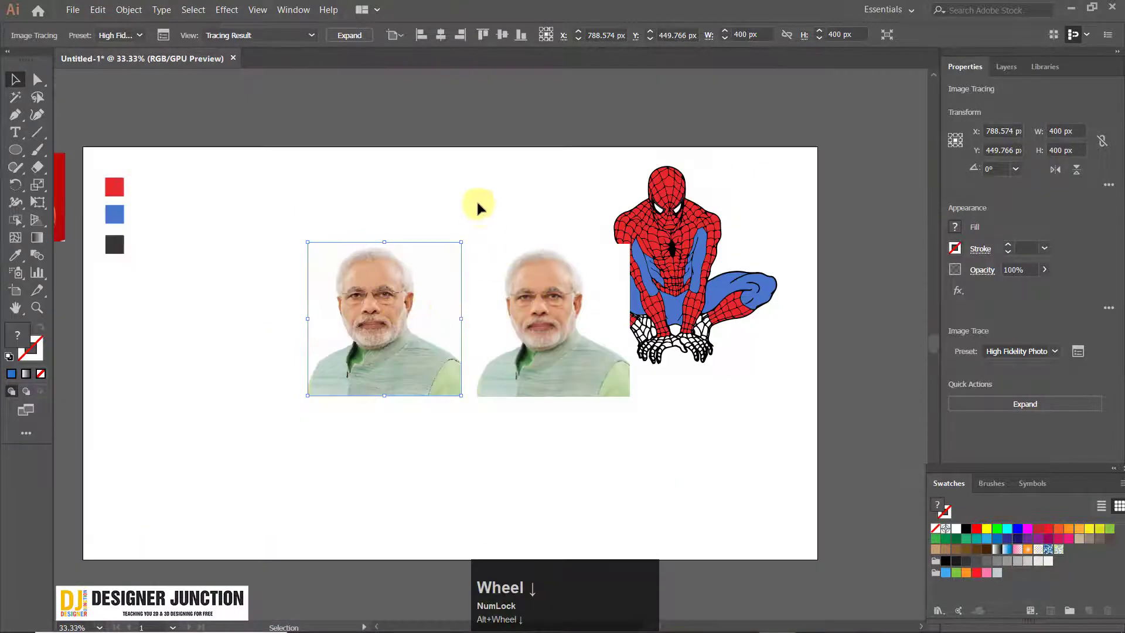
{"action": "scroll", "coordinate": [389, 297], "scroll_direction": "up", "scroll_amount": 1, "text": "alt"}
{"action": "scroll", "coordinate": [381, 346], "scroll_direction": "up", "scroll_amount": 3, "text": "alt"}
{"action": "left_click", "coordinate": [381, 346]}
{"action": "scroll", "coordinate": [381, 346], "scroll_direction": "down", "scroll_amount": 3, "text": "alt"}
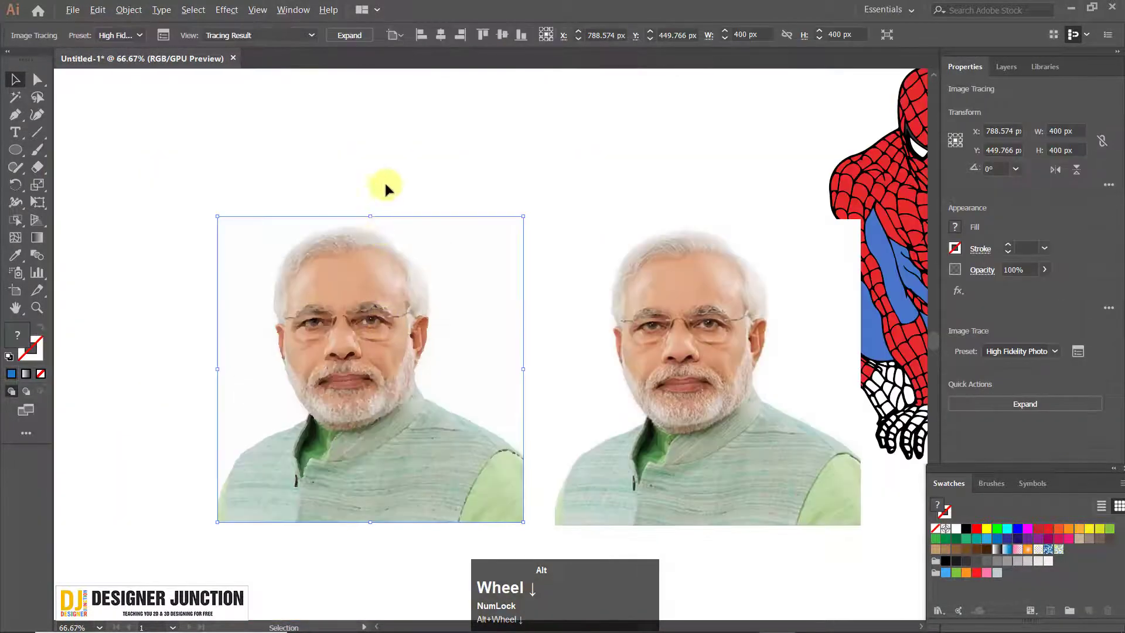
{"action": "left_click", "coordinate": [346, 35]}
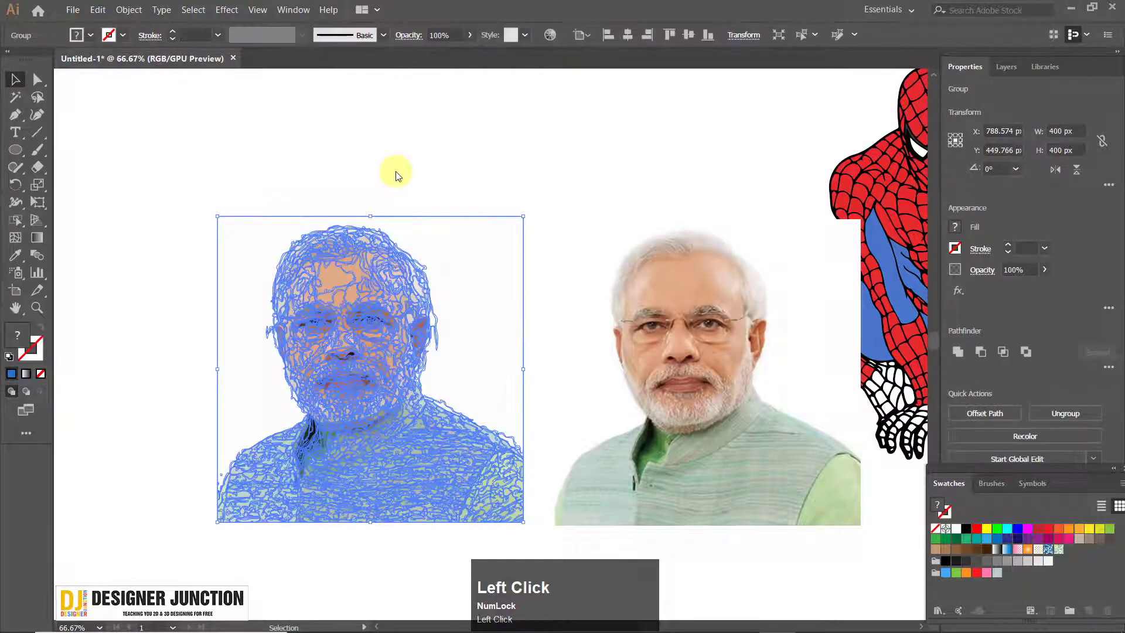
Ungroup the expanded left portrait tracing into separate paths
{"action": "right_click", "coordinate": [384, 283]}
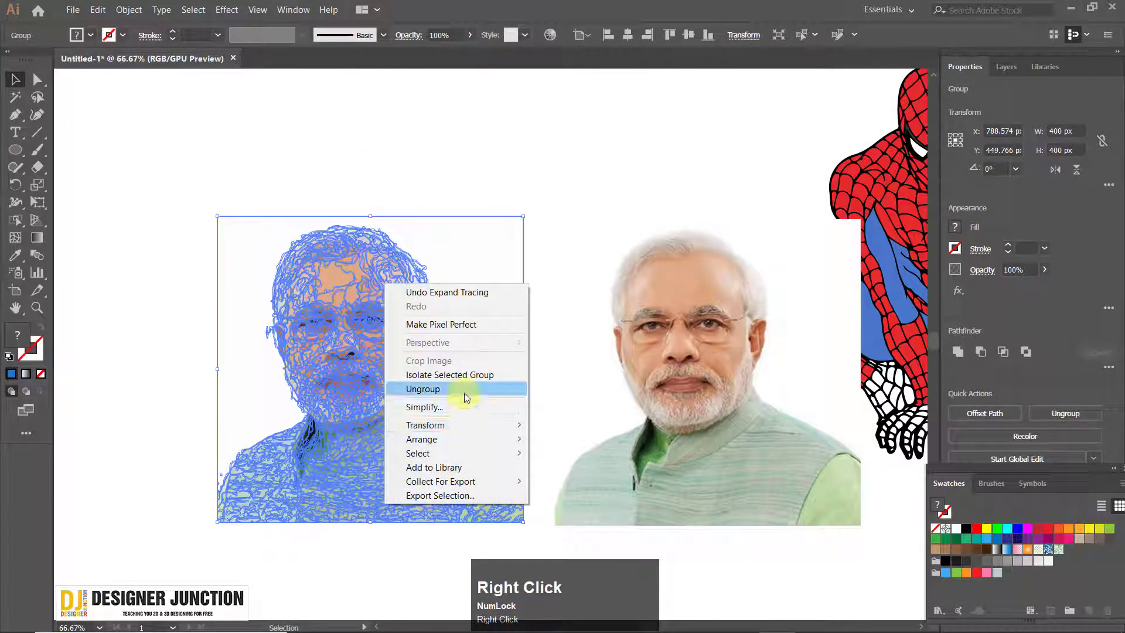
{"action": "left_click", "coordinate": [464, 390]}
{"action": "left_click", "coordinate": [352, 138]}
Try moving individual skin shapes from below the traced eye over to the ear side, undoing each move
{"action": "scroll", "coordinate": [349, 322], "scroll_direction": "up", "scroll_amount": 4, "text": "alt"}
{"action": "left_click", "coordinate": [367, 306]}
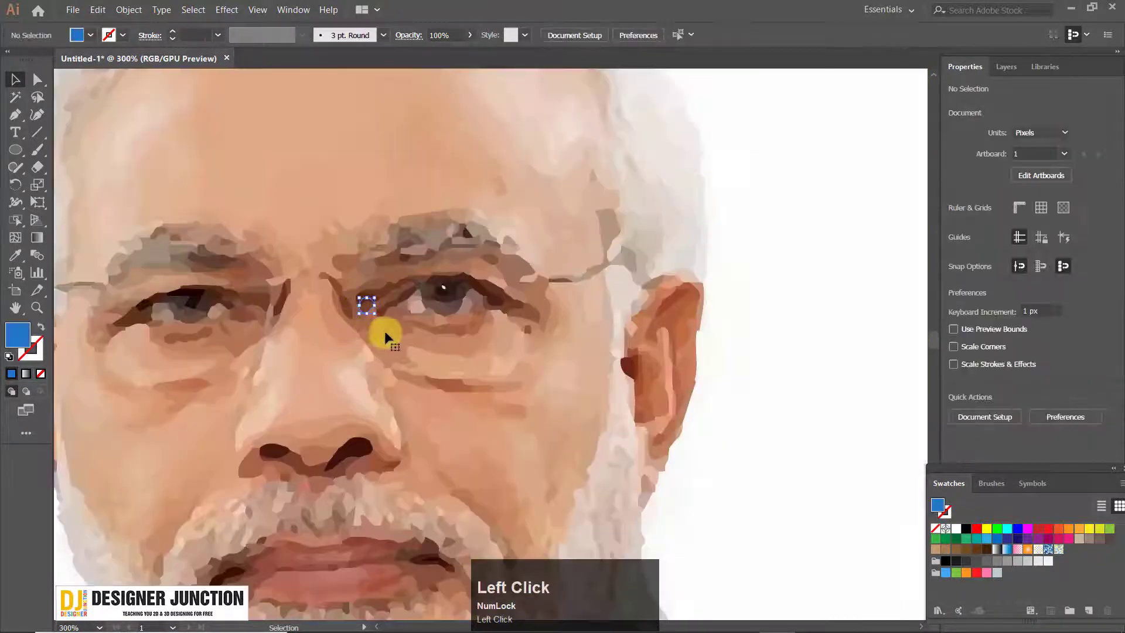
{"action": "left_click", "coordinate": [431, 335]}
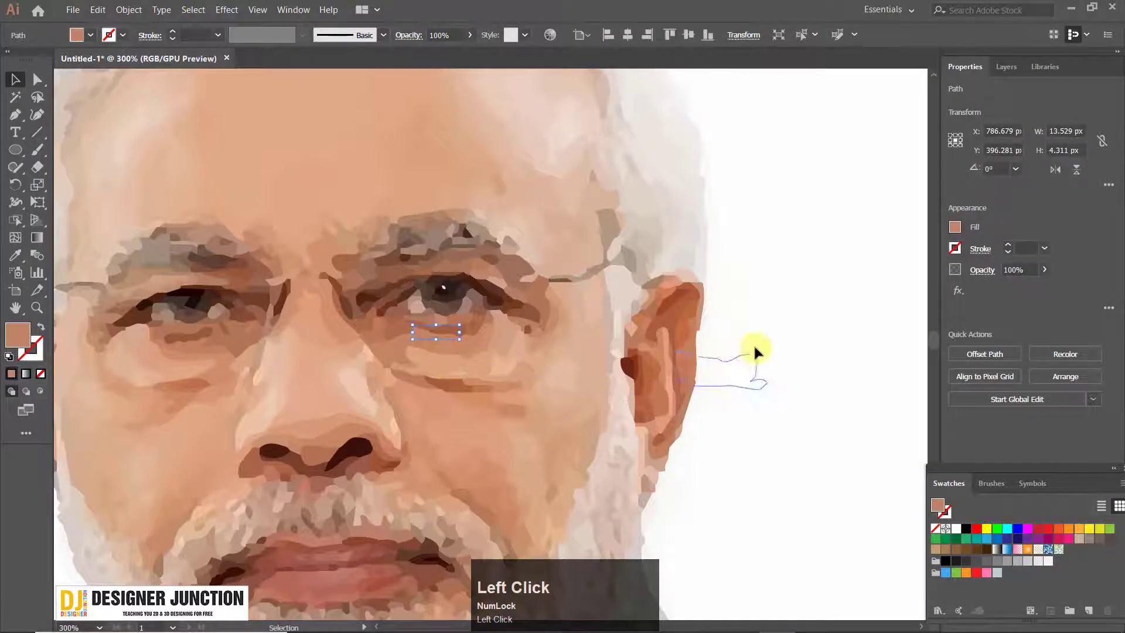
{"action": "left_click_drag", "start_coordinate": [755, 351], "coordinate": [806, 351]}
{"action": "key", "text": "ctrl+z"}
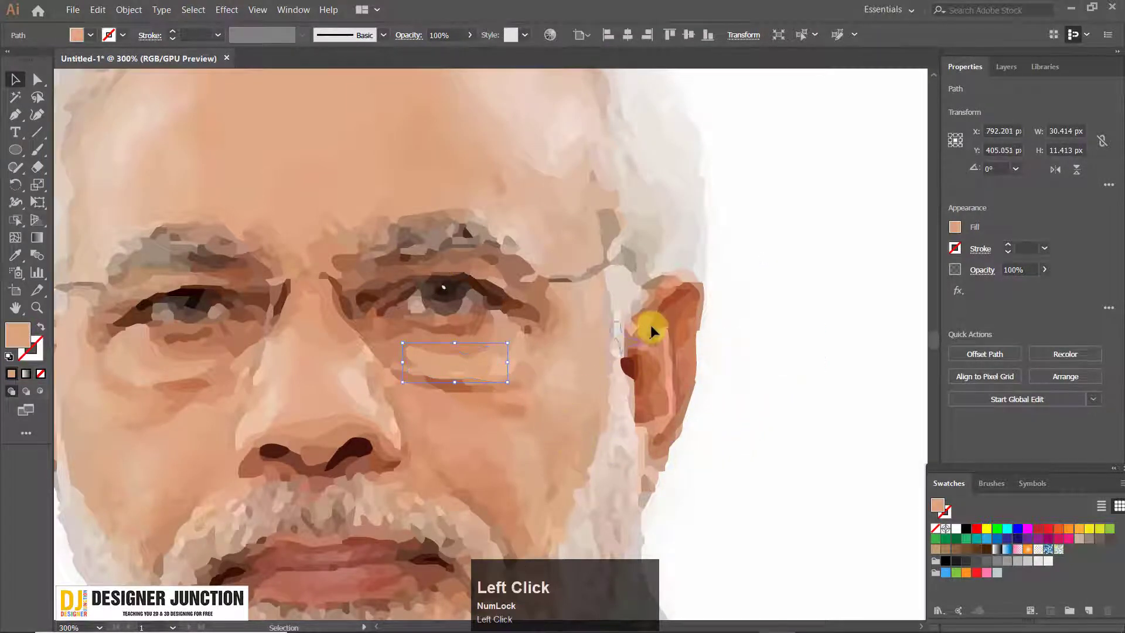
{"action": "left_click_drag", "start_coordinate": [651, 326], "coordinate": [656, 308]}
{"action": "key", "text": "ctrl+z"}
Select all paths of the ungrouped left portrait and enlarge it to about two and a half times its size
{"action": "scroll", "coordinate": [664, 414], "scroll_direction": "down", "scroll_amount": 3, "text": "alt"}
{"action": "key", "text": "space"}
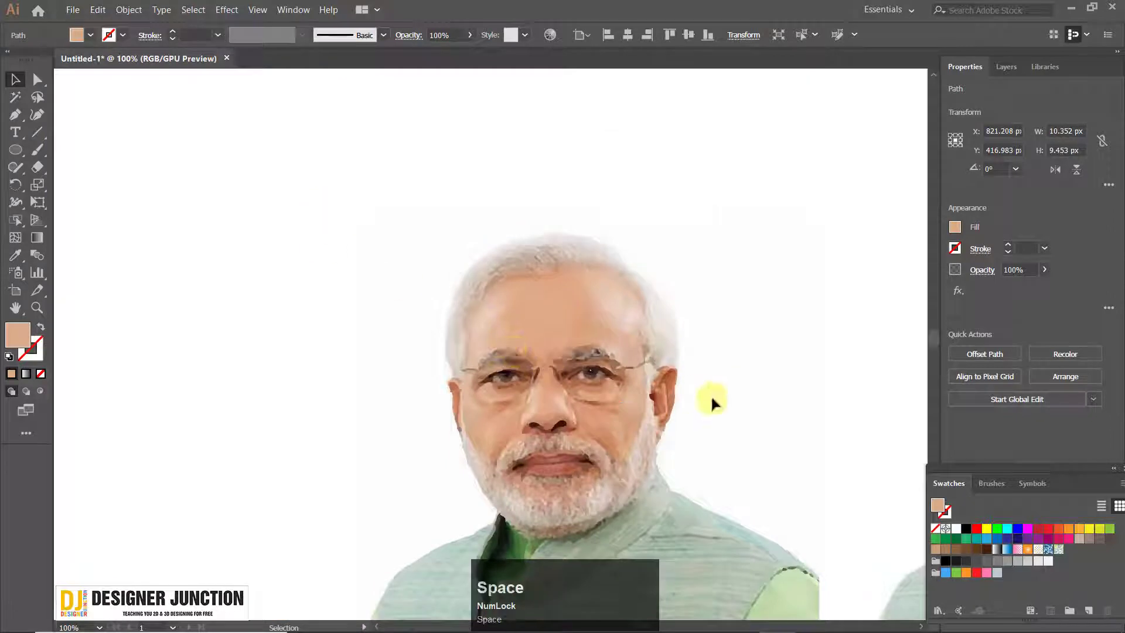
{"action": "left_click_drag", "start_coordinate": [711, 395], "coordinate": [484, 351]}
{"action": "scroll", "coordinate": [352, 166], "scroll_direction": "down", "scroll_amount": 3, "text": "alt"}
{"action": "mouse_move", "coordinate": [299, 162]}
{"action": "left_mouse_down"}
{"action": "mouse_move", "coordinate": [567, 479]}
{"action": "mouse_move", "coordinate": [545, 465]}
{"action": "mouse_move", "coordinate": [539, 421]}
{"action": "mouse_move", "coordinate": [733, 592]}
{"action": "mouse_move", "coordinate": [799, 625]}
{"action": "mouse_move", "coordinate": [766, 601]}
{"action": "mouse_move", "coordinate": [775, 630]}
{"action": "mouse_move", "coordinate": [746, 547]}
{"action": "mouse_move", "coordinate": [698, 492]}
{"action": "left_mouse_up"}
{"action": "left_click", "coordinate": [596, 394]}
{"action": "scroll", "coordinate": [585, 390], "scroll_direction": "down", "scroll_amount": 1, "text": "alt"}
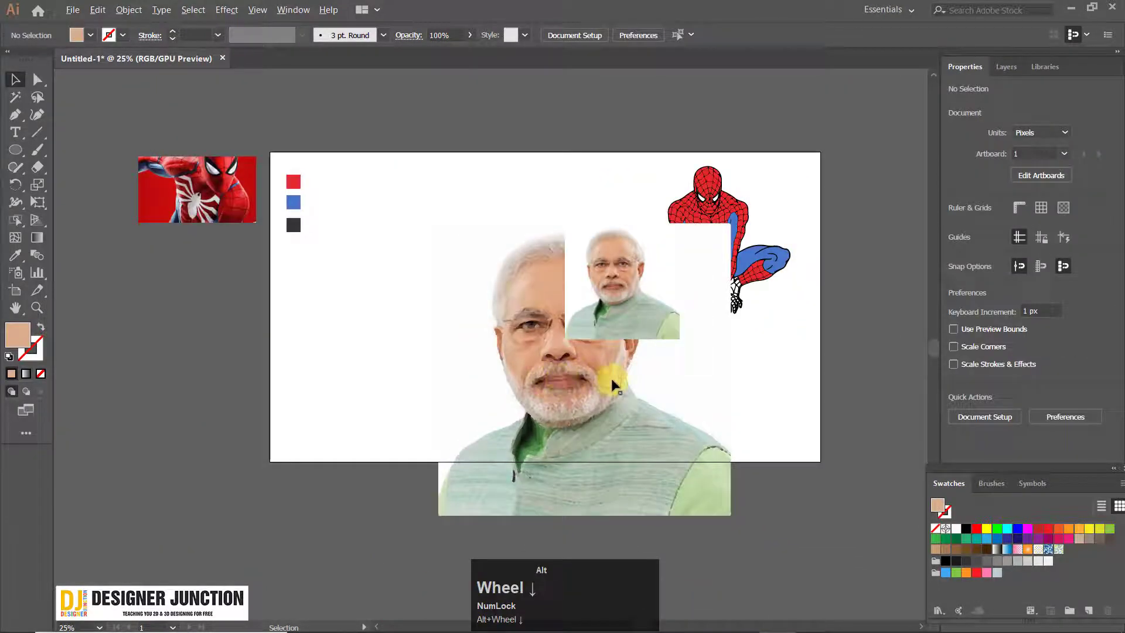
Examine the enlarged traced portrait's eye, nose and beard shapes up close for edge quality, and compare it with the whole artboard
{"action": "scroll", "coordinate": [612, 382], "scroll_direction": "up", "scroll_amount": 3, "text": "alt"}
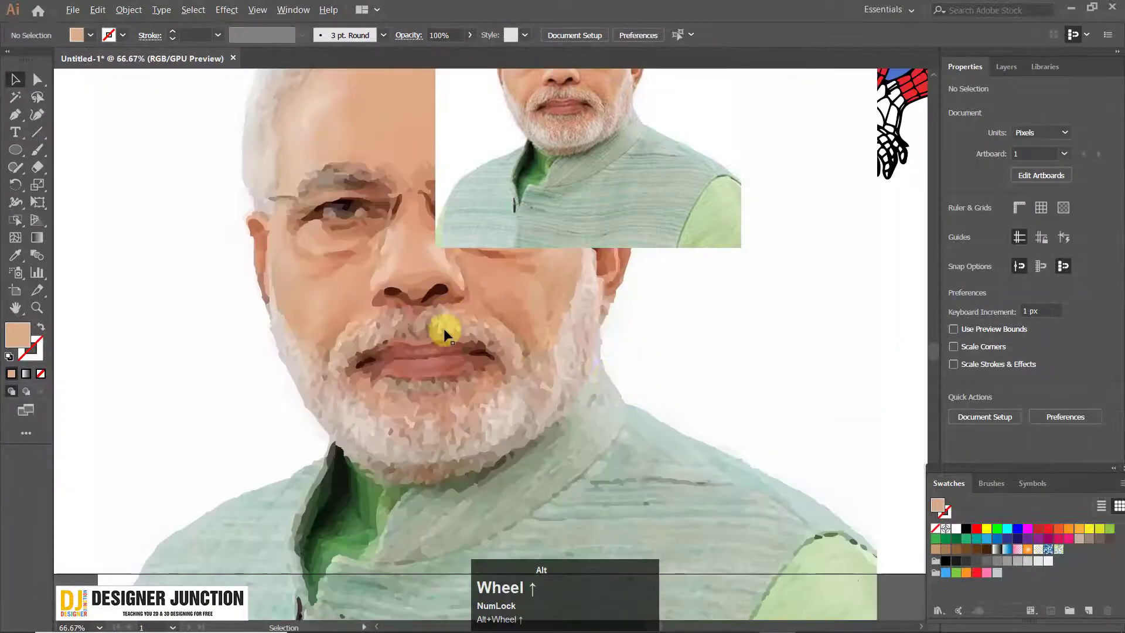
{"action": "scroll", "coordinate": [421, 310], "scroll_direction": "up", "scroll_amount": 4, "text": "alt"}
{"action": "left_click_drag", "start_coordinate": [266, 173], "coordinate": [523, 435]}
{"action": "scroll", "coordinate": [327, 278], "scroll_direction": "down", "scroll_amount": 3, "text": "alt"}
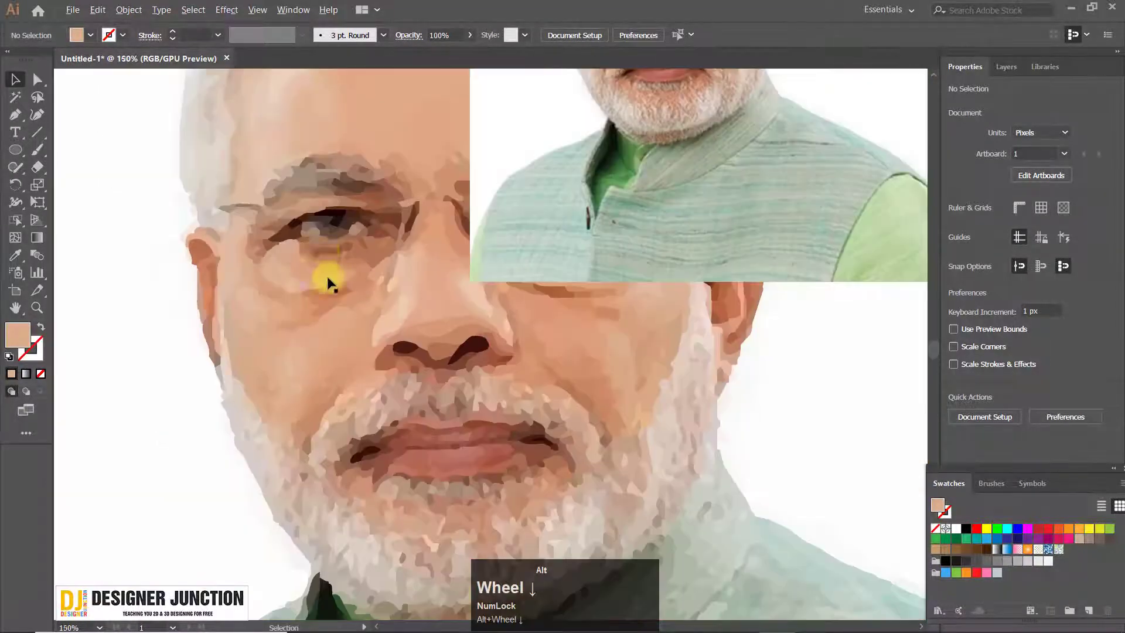
{"action": "scroll", "coordinate": [319, 294], "scroll_direction": "up", "scroll_amount": 2, "text": "alt"}
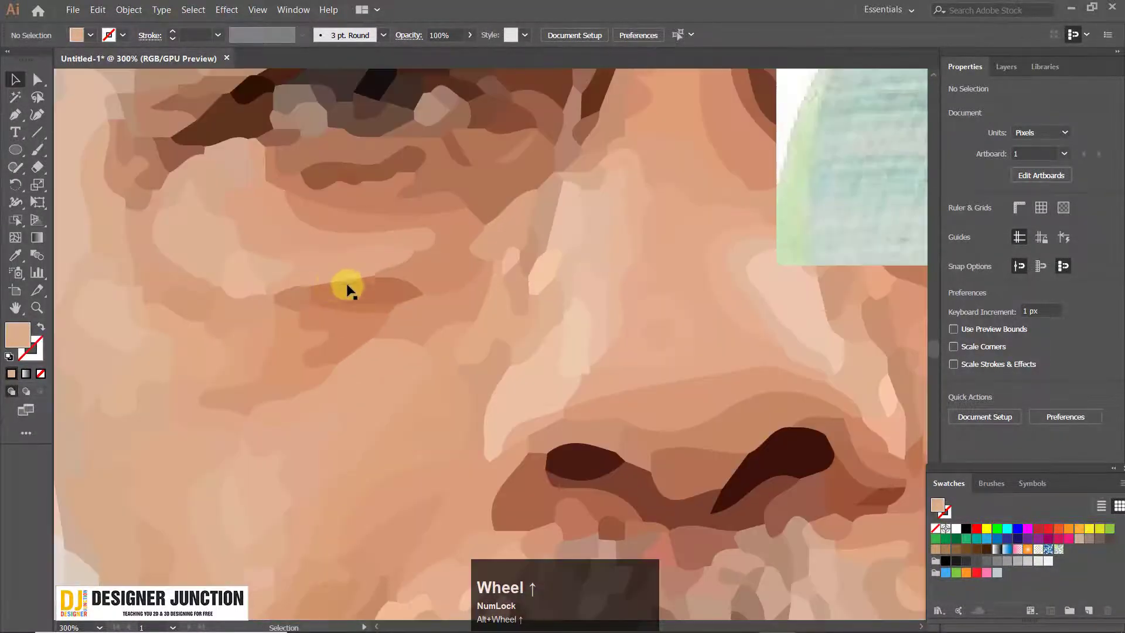
{"action": "left_click_drag", "start_coordinate": [271, 243], "coordinate": [330, 295]}
{"action": "scroll", "coordinate": [447, 249], "scroll_direction": "down", "scroll_amount": 2, "text": "alt"}
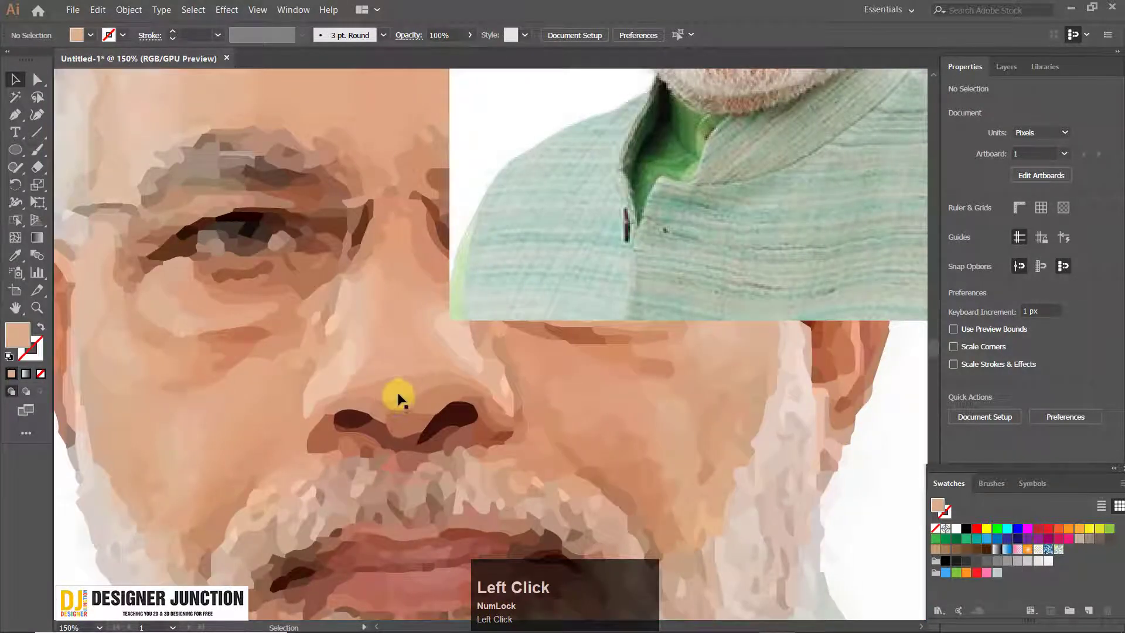
{"action": "scroll", "coordinate": [264, 243], "scroll_direction": "down", "scroll_amount": 5, "text": "alt"}
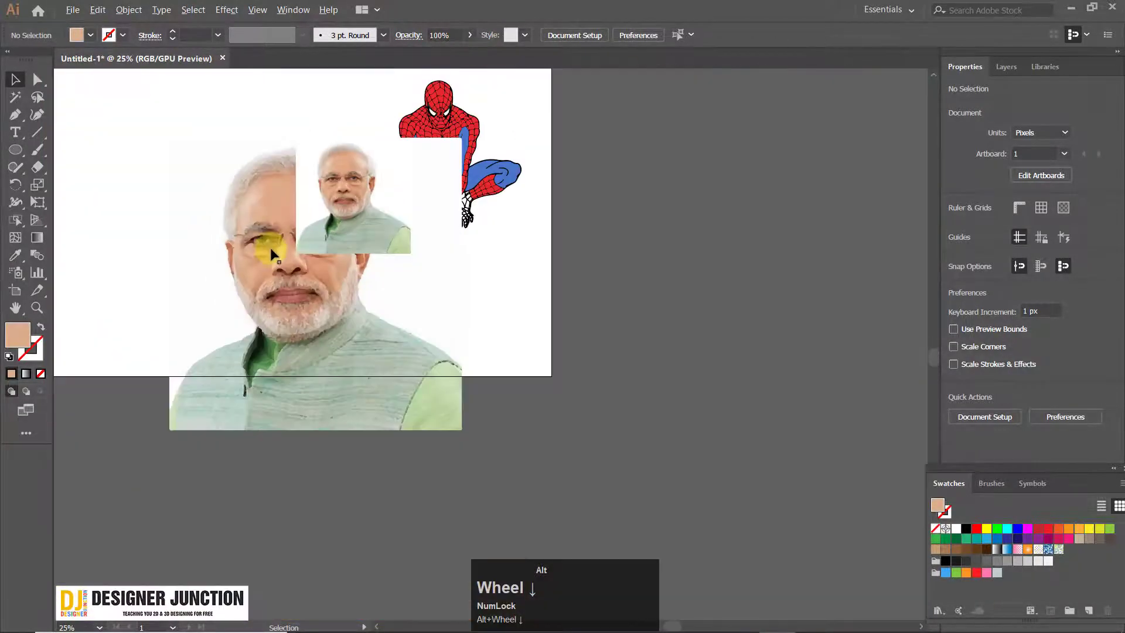
{"action": "key", "text": "space"}
{"action": "left_click_drag", "start_coordinate": [283, 259], "coordinate": [394, 319]}
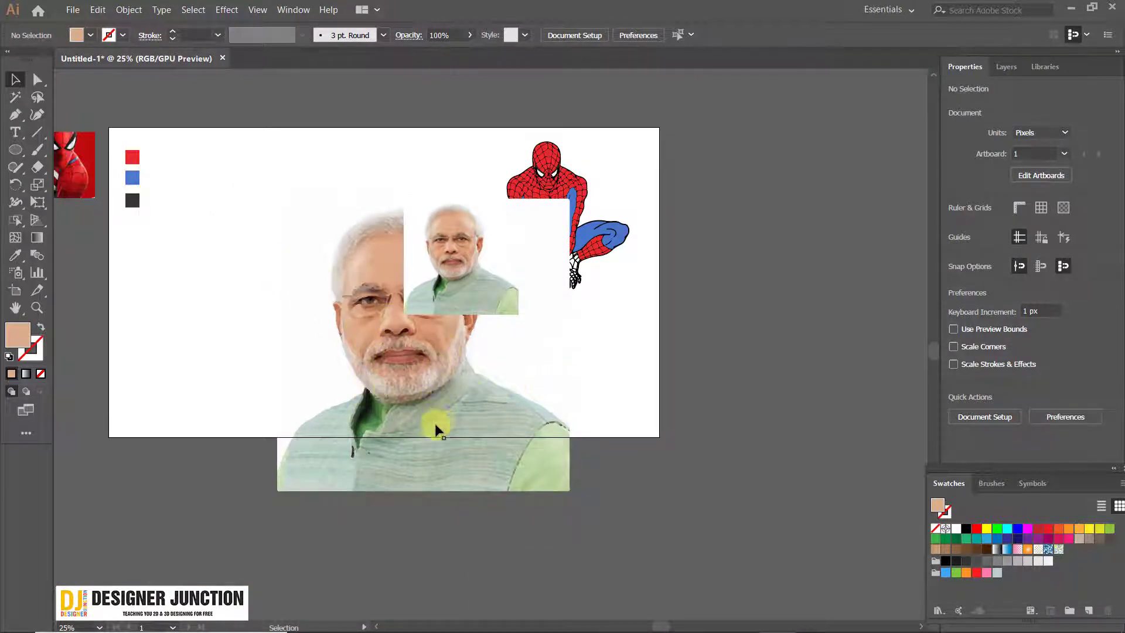
Undo the traced portrait's enlargement
{"action": "left_click", "coordinate": [404, 368]}
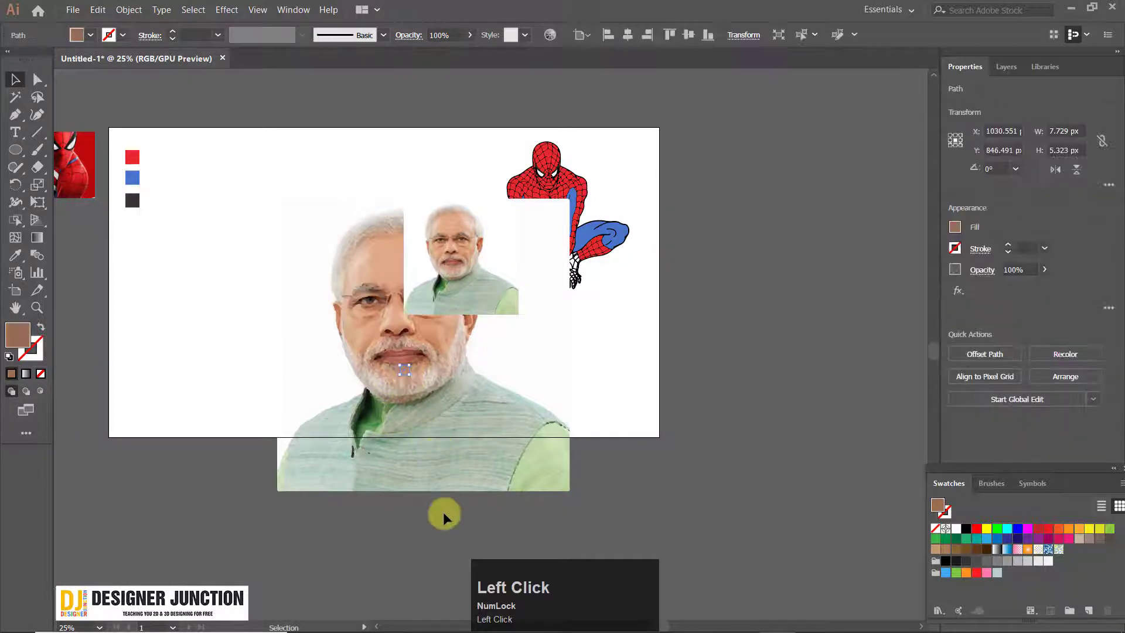
{"action": "left_click", "coordinate": [369, 517]}
{"action": "key", "text": "ctrl+z"}
{"action": "key", "text": "ctrl+z"}
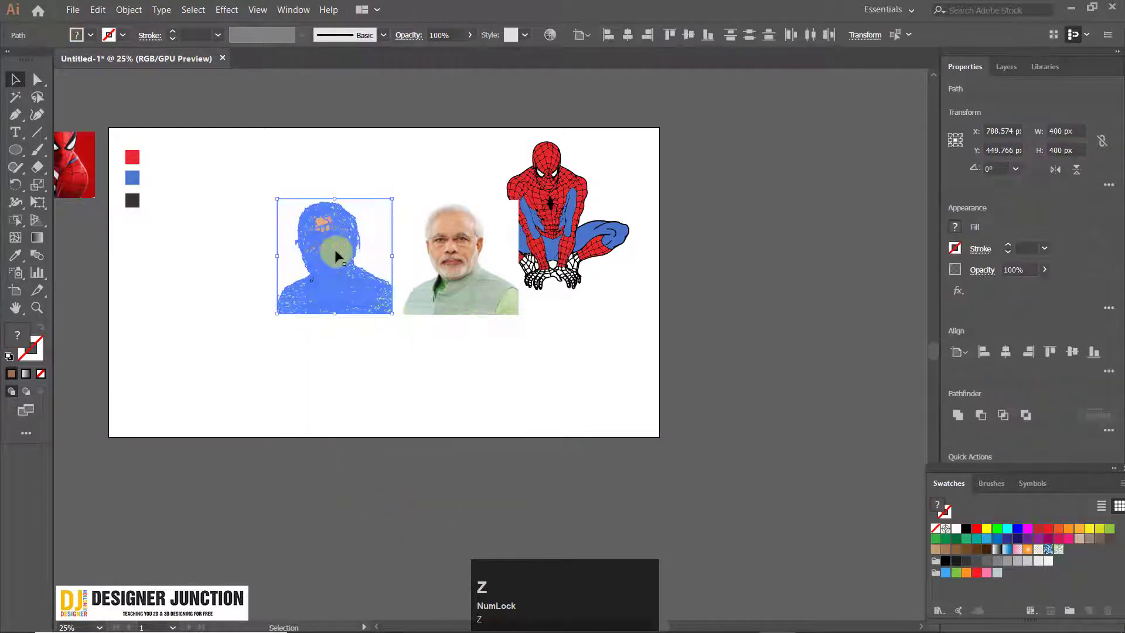
Move the traced portrait further left, away from the photo, and enlarge it to more than twice its size
{"action": "left_click_drag", "start_coordinate": [337, 256], "coordinate": [225, 265]}
{"action": "left_click_drag", "start_coordinate": [280, 326], "coordinate": [437, 522]}
{"action": "left_click", "coordinate": [509, 480]}
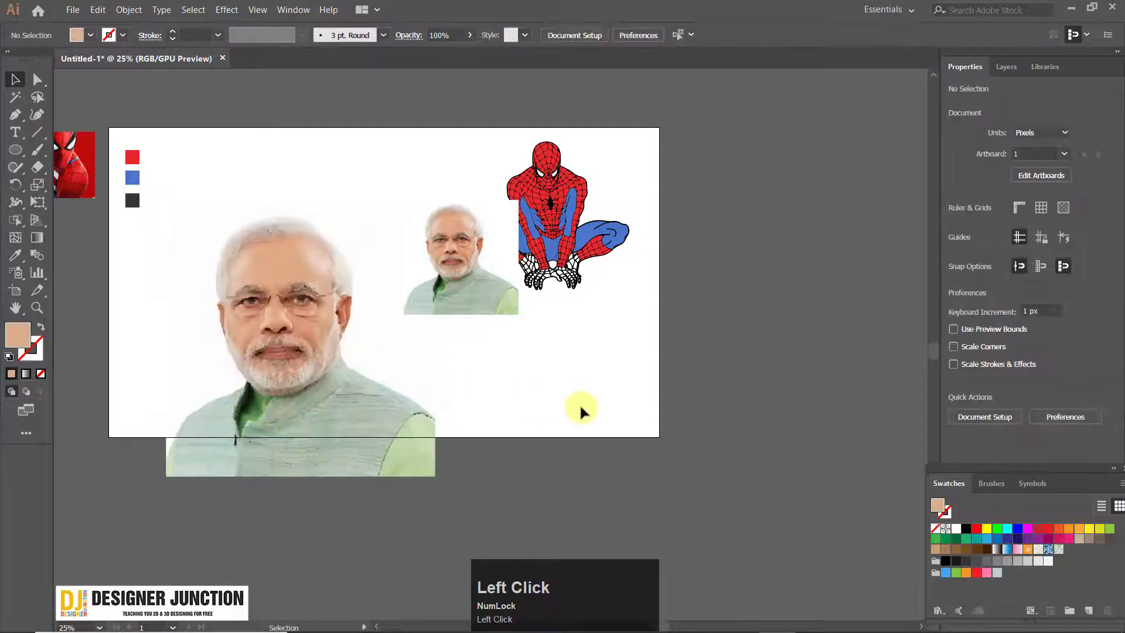
Examine the eyes, nose and cheek shapes of the enlarged vector portrait at several magnifications
{"action": "scroll", "coordinate": [244, 297], "scroll_direction": "up", "scroll_amount": 6, "text": "alt"}
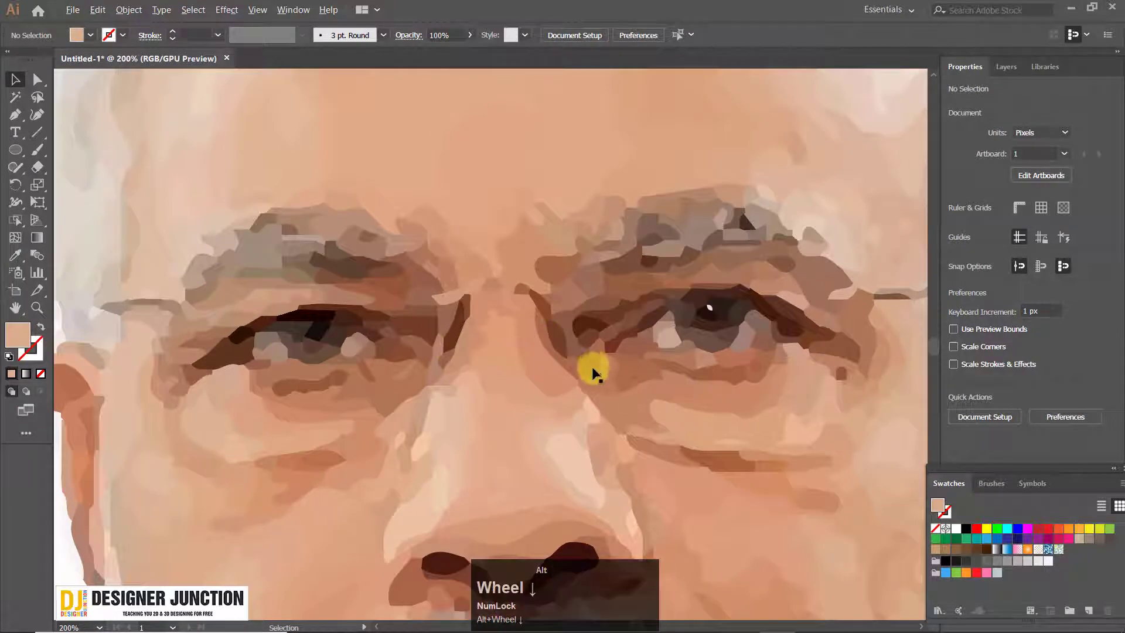
{"action": "scroll", "coordinate": [594, 368], "scroll_direction": "down", "scroll_amount": 3, "text": "alt"}
{"action": "left_click_drag", "start_coordinate": [591, 368], "coordinate": [437, 333]}
{"action": "scroll", "coordinate": [527, 333], "scroll_direction": "down", "scroll_amount": 3, "text": "alt"}
{"action": "scroll", "coordinate": [526, 328], "scroll_direction": "up", "scroll_amount": 6, "text": "alt"}
{"action": "scroll", "coordinate": [437, 334], "scroll_direction": "down", "scroll_amount": 2, "text": "alt"}
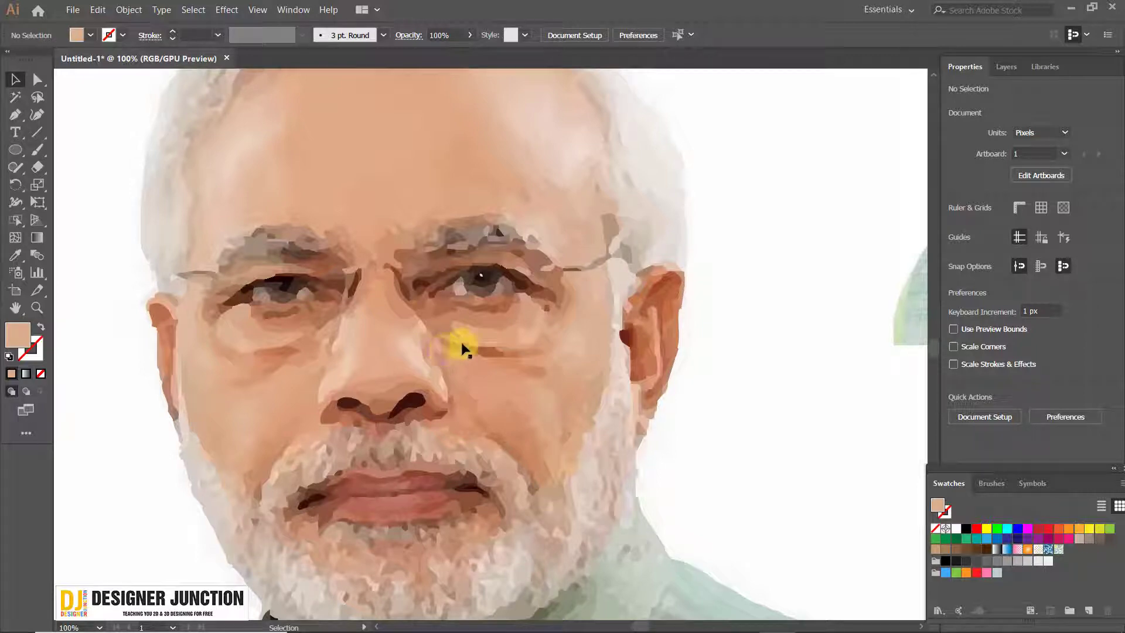
{"action": "scroll", "coordinate": [412, 390], "scroll_direction": "up", "scroll_amount": 3, "text": "alt"}
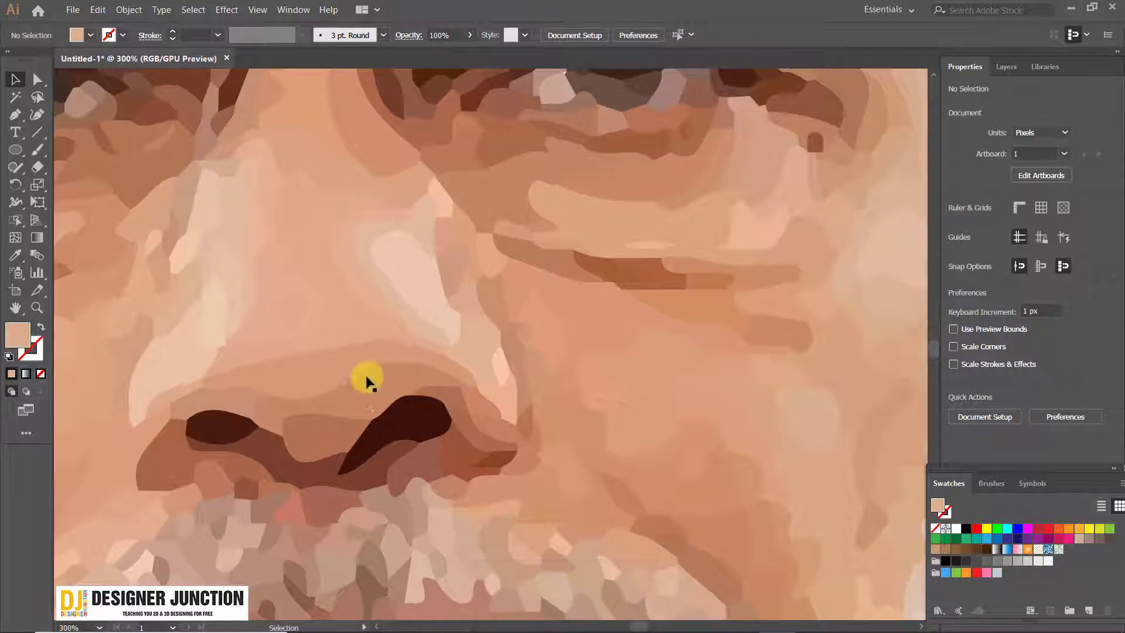
{"action": "scroll", "coordinate": [544, 352], "scroll_direction": "down", "scroll_amount": 3, "text": "alt"}
{"action": "scroll", "coordinate": [544, 352], "scroll_direction": "up", "scroll_amount": 4, "text": "alt"}
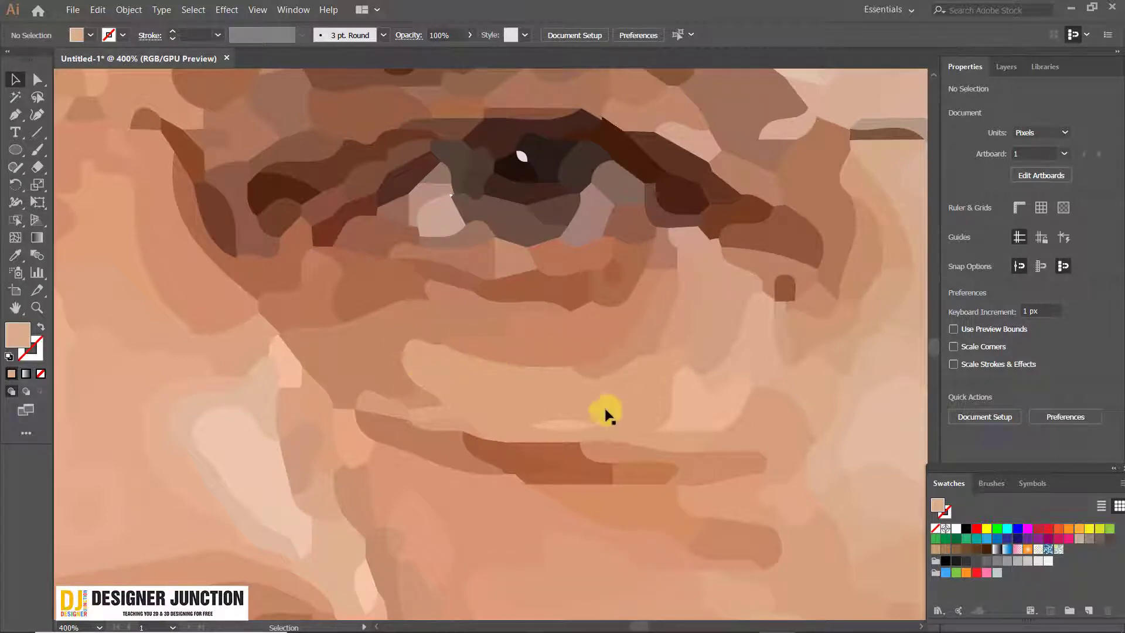
{"action": "scroll", "coordinate": [572, 432], "scroll_direction": "down", "scroll_amount": 8, "text": "alt"}
{"action": "left_click_drag", "start_coordinate": [573, 460], "coordinate": [499, 333]}
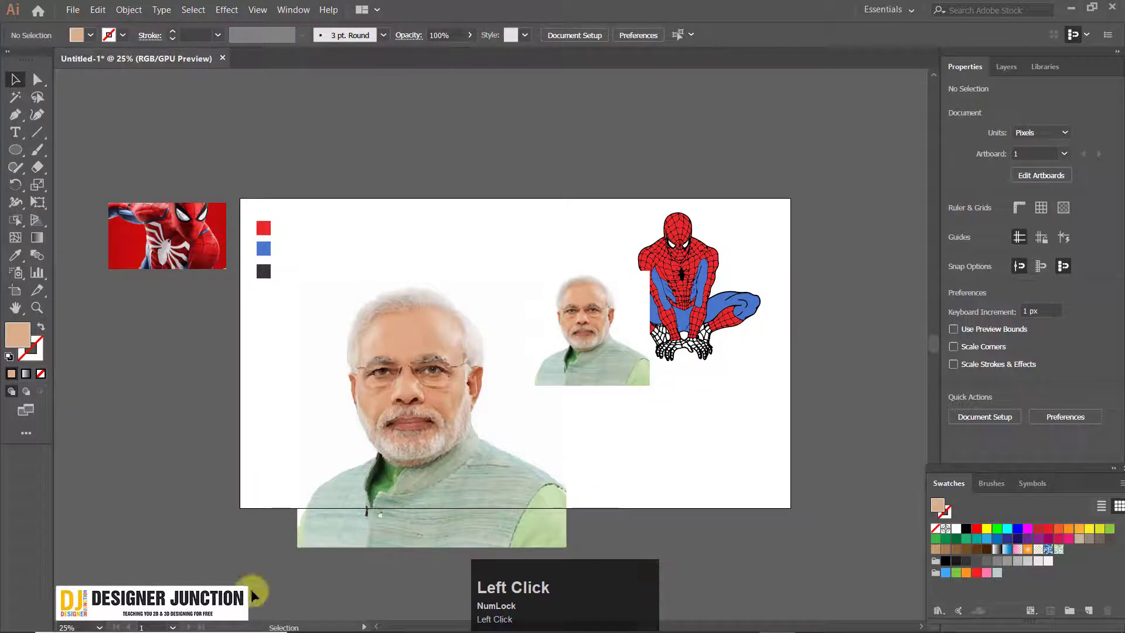
Try area selections across the enlarged vector portrait, and undo its enlargement
{"action": "left_click_drag", "start_coordinate": [259, 596], "coordinate": [572, 311]}
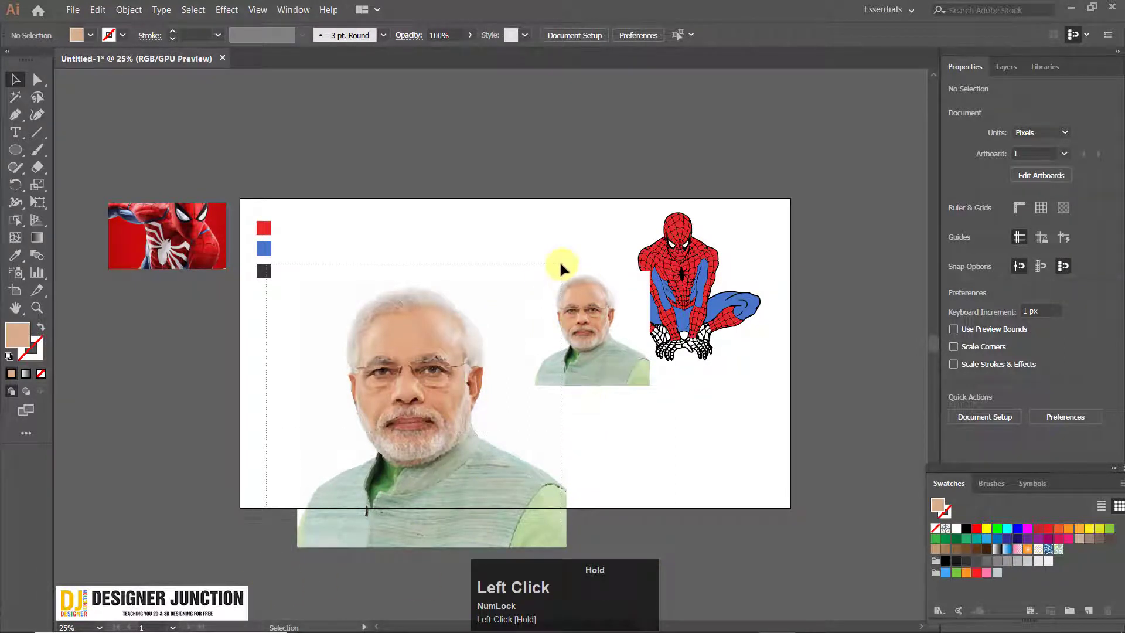
{"action": "mouse_move", "coordinate": [560, 265]}
{"action": "left_mouse_down"}
{"action": "mouse_move", "coordinate": [564, 292]}
{"action": "mouse_move", "coordinate": [579, 272]}
{"action": "left_mouse_up"}
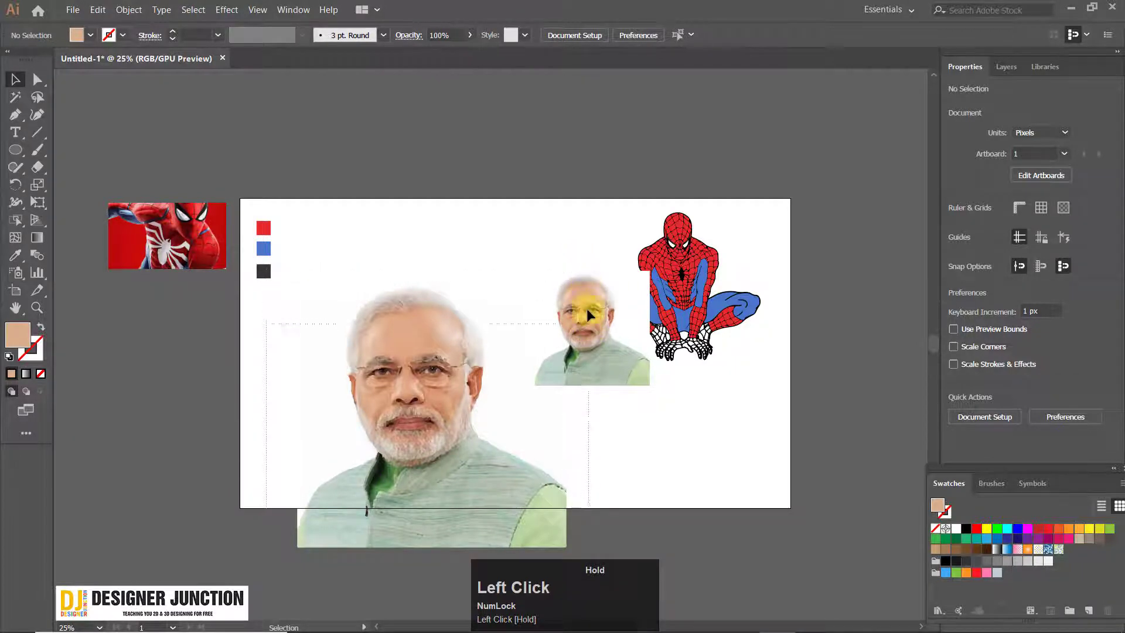
{"action": "left_click_drag", "start_coordinate": [588, 315], "coordinate": [580, 241]}
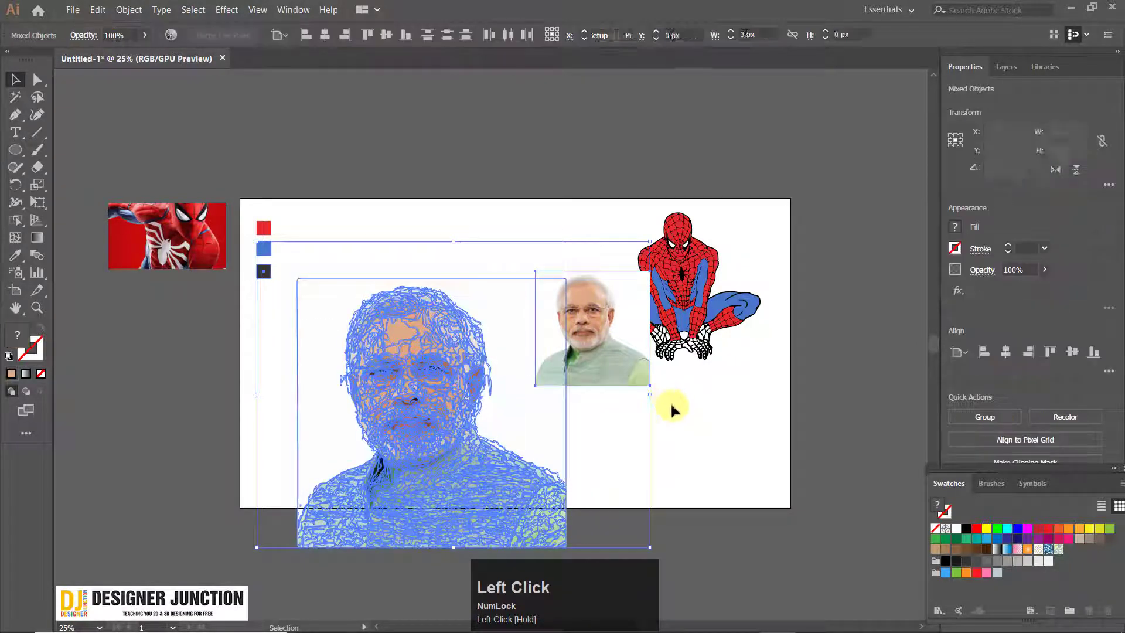
{"action": "left_click", "coordinate": [619, 391]}
{"action": "key", "text": "ctrl+z"}
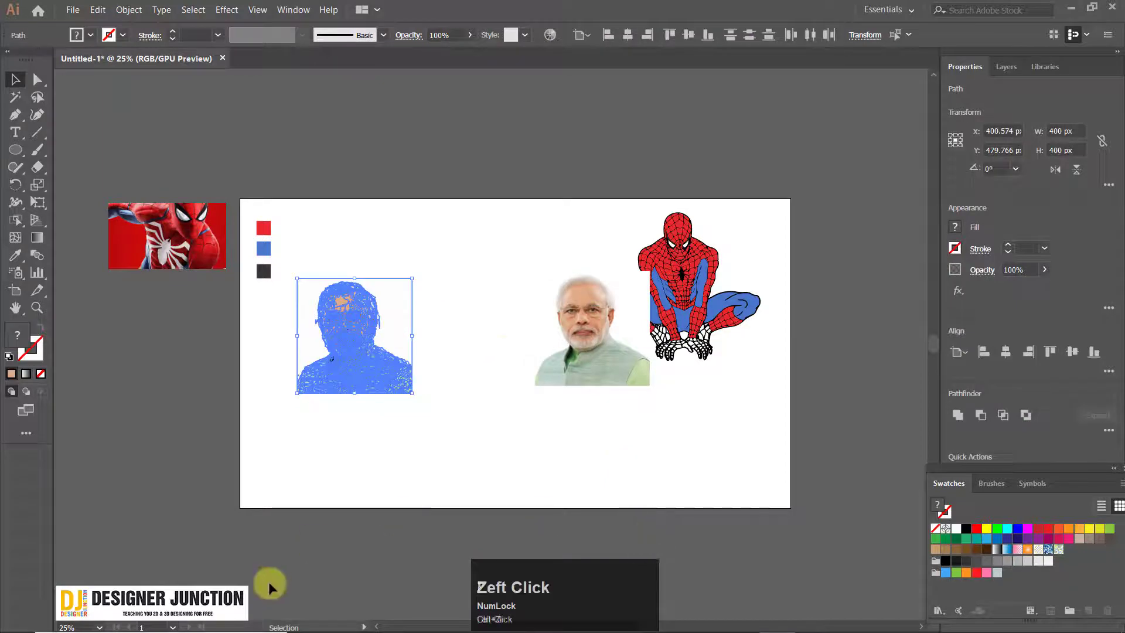
{"action": "left_click", "coordinate": [269, 586]}
Enlarge the untraced portrait photo to about seven times its size for comparison with the vector version
{"action": "scroll", "coordinate": [651, 284], "scroll_direction": "up", "scroll_amount": 5}
{"action": "left_click_drag", "start_coordinate": [282, 463], "coordinate": [429, 122]}
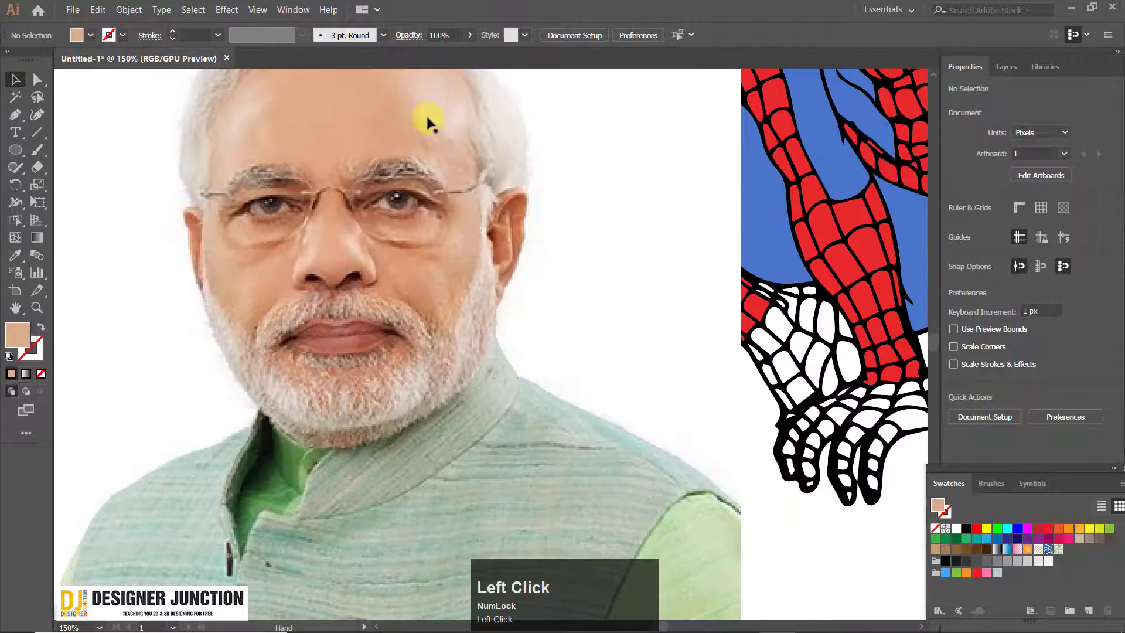
{"action": "scroll", "coordinate": [448, 283], "scroll_direction": "down", "scroll_amount": 4}
{"action": "left_click", "coordinate": [447, 283]}
{"action": "scroll", "coordinate": [504, 372], "scroll_direction": "down", "scroll_amount": 4}
{"action": "left_click_drag", "start_coordinate": [506, 366], "coordinate": [772, 606]}
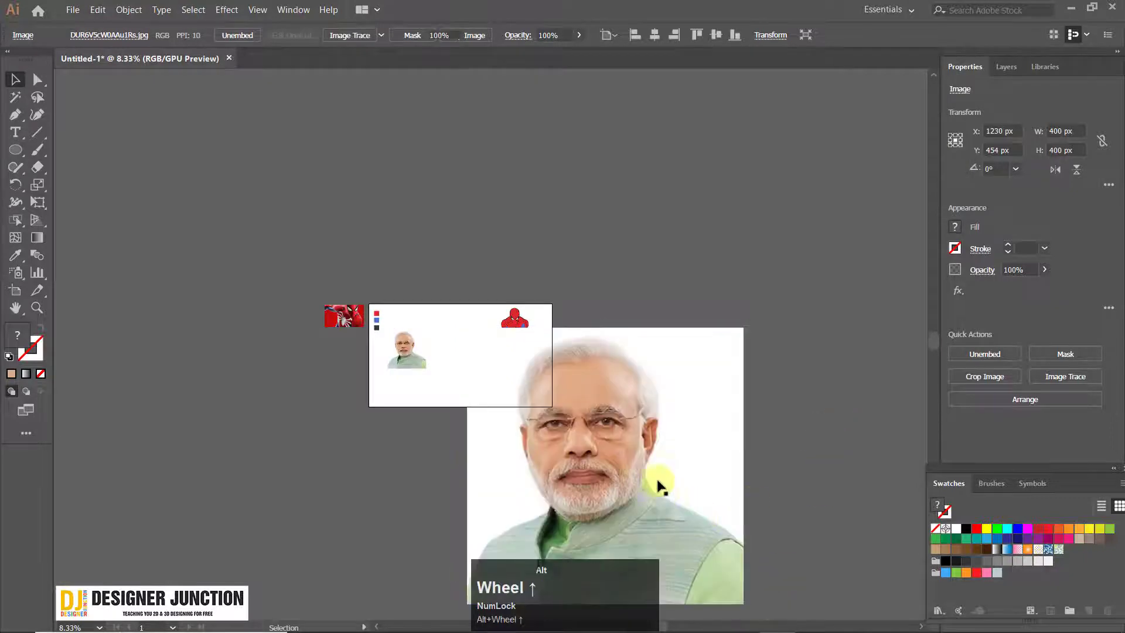
Examine the enlarged photo's pixels around the nose up close
{"action": "scroll", "coordinate": [658, 484], "scroll_direction": "up", "scroll_amount": 5}
{"action": "left_click_drag", "start_coordinate": [257, 248], "coordinate": [378, 237]}
{"action": "scroll", "coordinate": [356, 279], "scroll_direction": "up", "scroll_amount": 4}
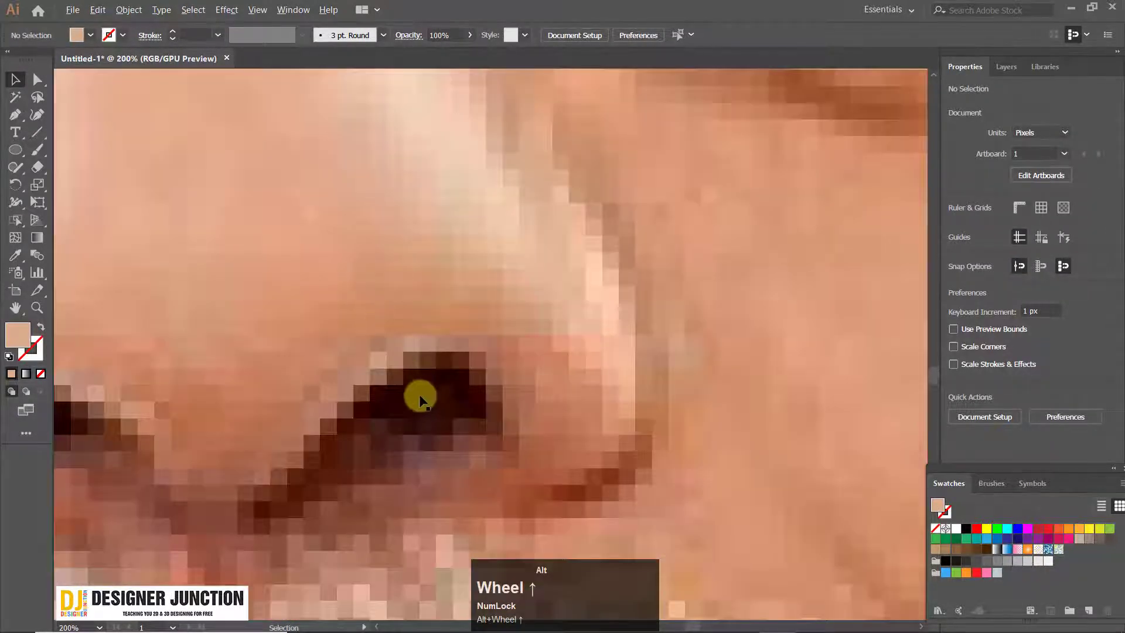
{"action": "scroll", "coordinate": [420, 399], "scroll_direction": "down", "scroll_amount": 4}
{"action": "scroll", "coordinate": [462, 298], "scroll_direction": "down", "scroll_amount": 5}
Undo the photo's enlargement and the traced portrait's move to the left
{"action": "key", "text": "ctrl+z"}
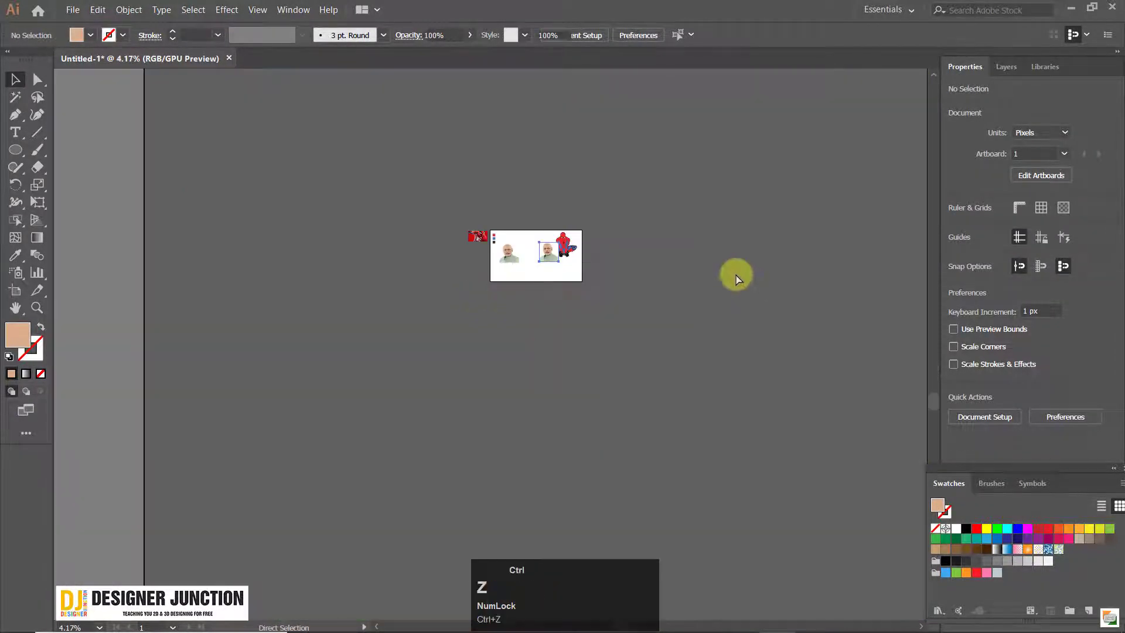
{"action": "scroll", "coordinate": [430, 354], "scroll_direction": "up", "scroll_amount": 8}
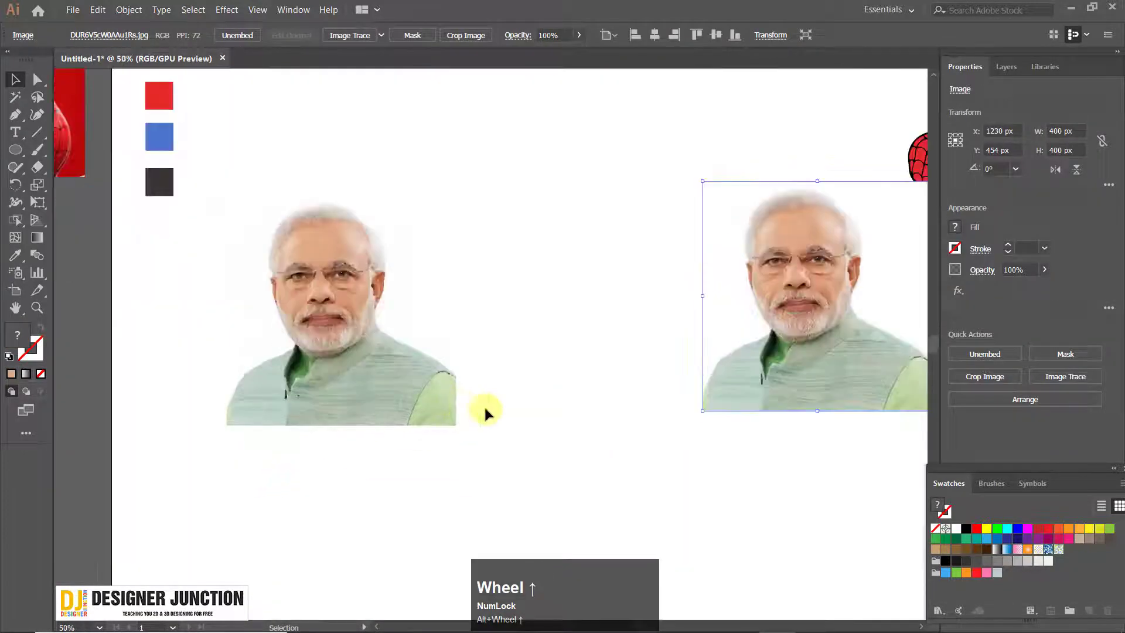
{"action": "key", "text": "ctrl+z"}
{"action": "left_click", "coordinate": [740, 347]}
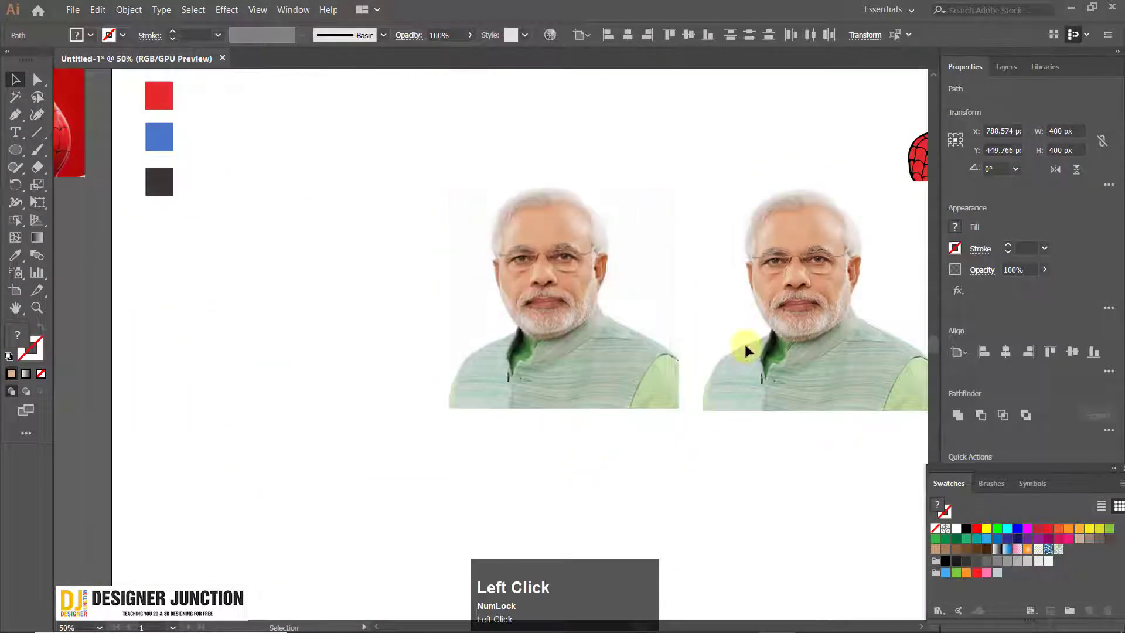
Select all paths of the left traced portrait and delete them
{"action": "scroll", "coordinate": [749, 339], "scroll_direction": "up", "scroll_amount": 2}
{"action": "left_click_drag", "start_coordinate": [451, 221], "coordinate": [408, 269]}
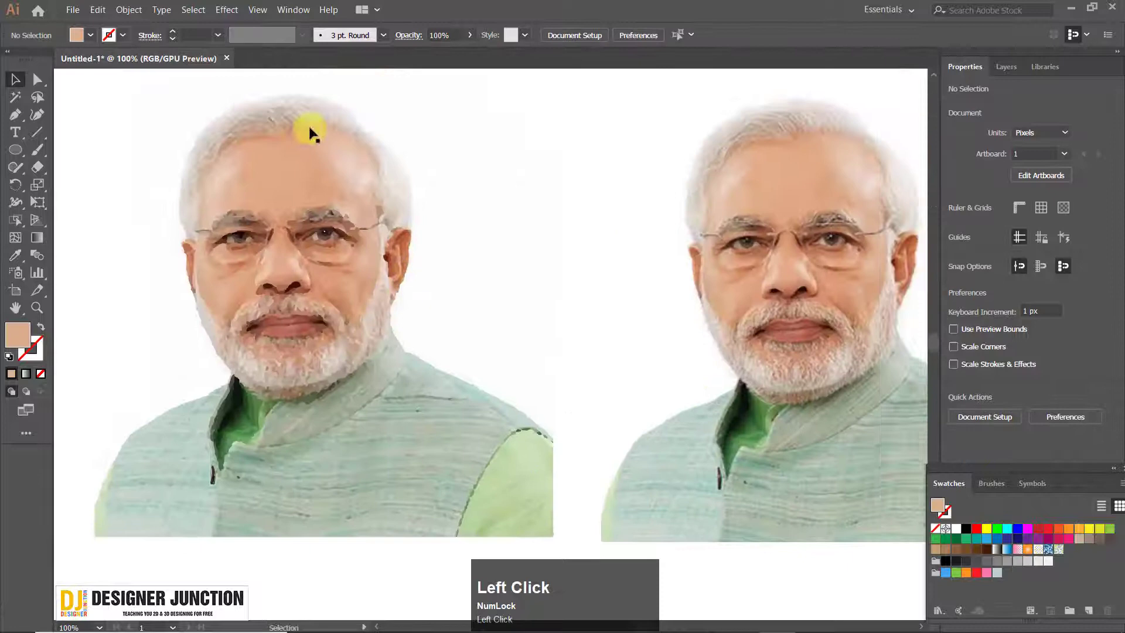
{"action": "left_click", "coordinate": [301, 222]}
{"action": "scroll", "coordinate": [318, 246], "scroll_direction": "down", "scroll_amount": 3}
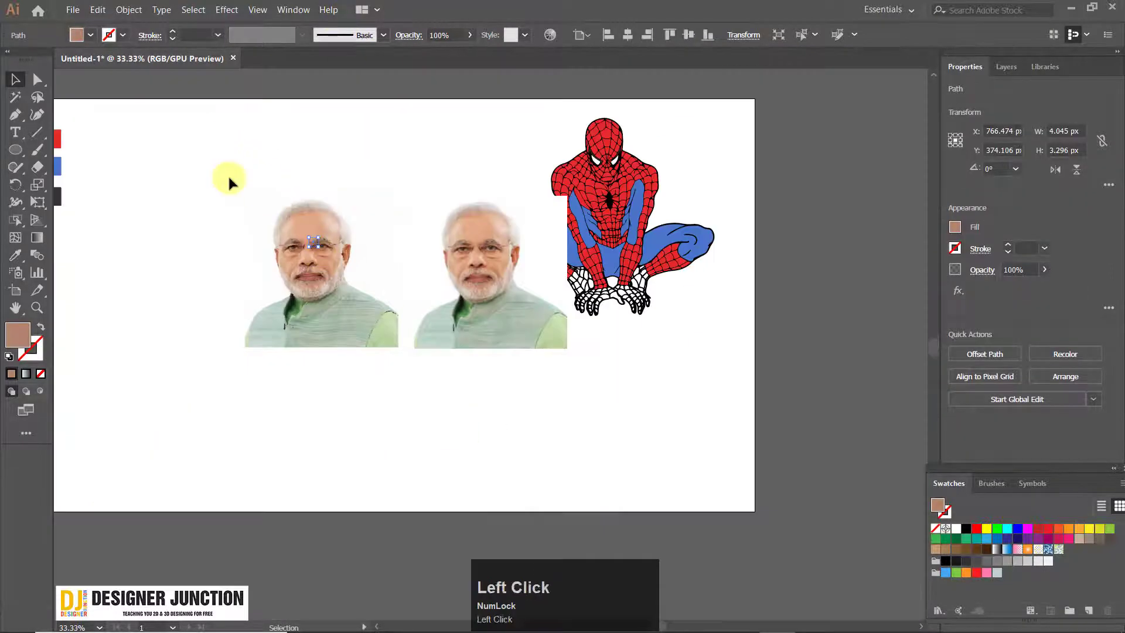
{"action": "left_click_drag", "start_coordinate": [209, 139], "coordinate": [402, 405]}
{"action": "key", "text": "Delete"}
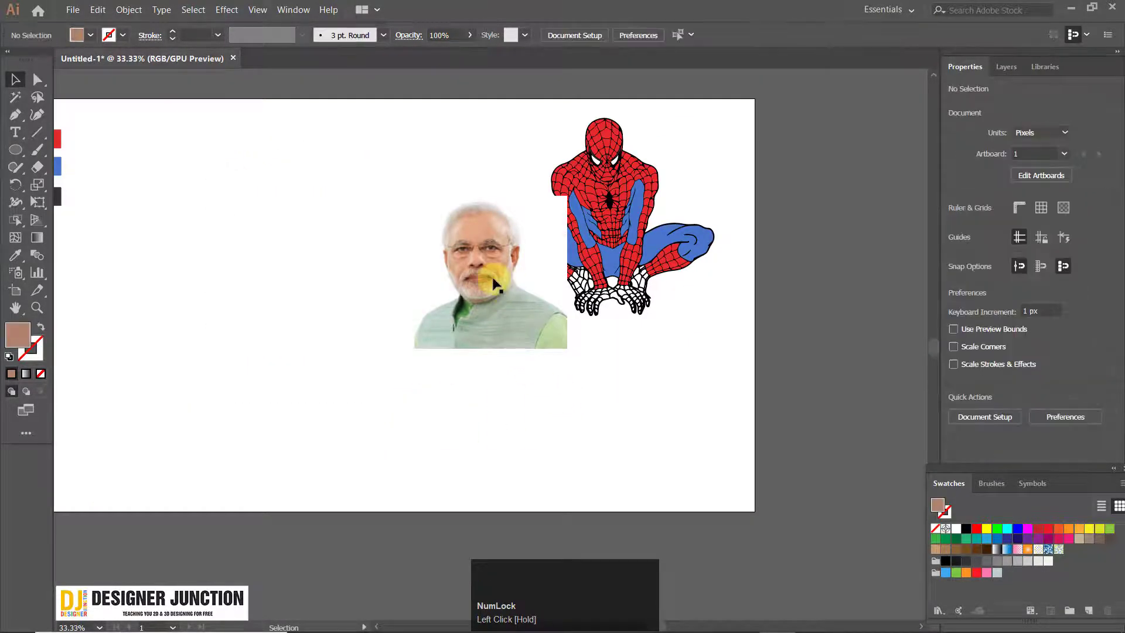
Duplicate the remaining portrait photo to its left, at X 728 px and Y 454 px
{"action": "left_click", "coordinate": [495, 286]}
{"action": "mouse_move", "coordinate": [489, 252]}
{"action": "left_mouse_down"}
{"action": "mouse_move", "coordinate": [281, 251]}
{"action": "mouse_move", "coordinate": [329, 224]}
{"action": "left_mouse_up"}
{"action": "left_click", "coordinate": [217, 208]}
Trace the left portrait photo with the Low Fidelity Photo preset and inspect the traced face up close
{"action": "scroll", "coordinate": [217, 208], "scroll_direction": "up", "scroll_amount": 2}
{"action": "left_click", "coordinate": [325, 217]}
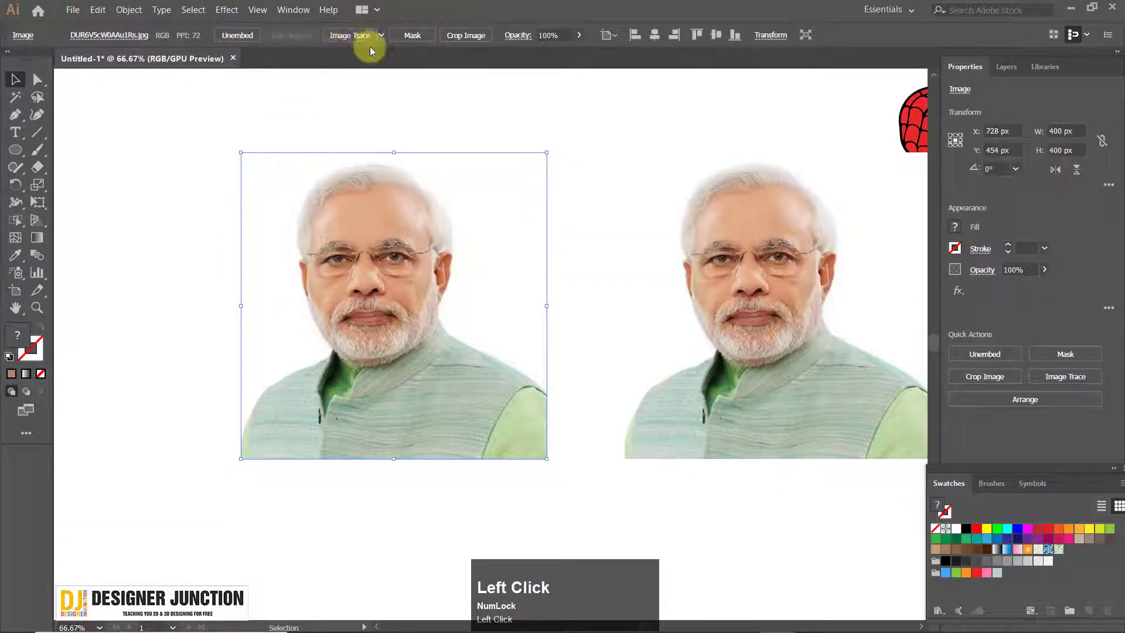
{"action": "left_click", "coordinate": [381, 35]}
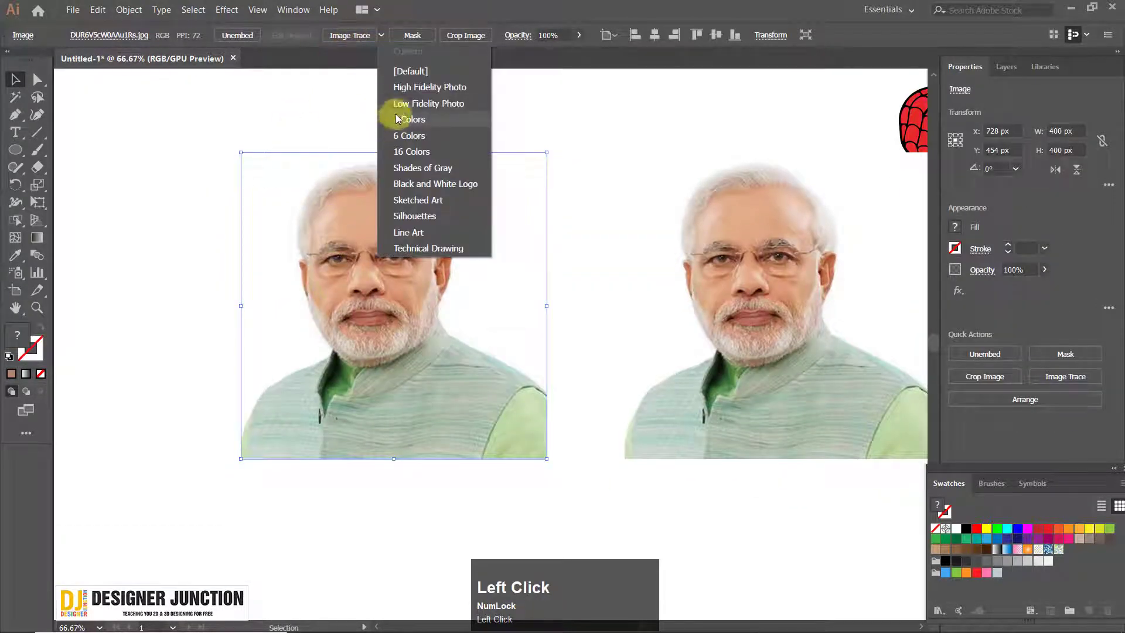
{"action": "left_click", "coordinate": [436, 108]}
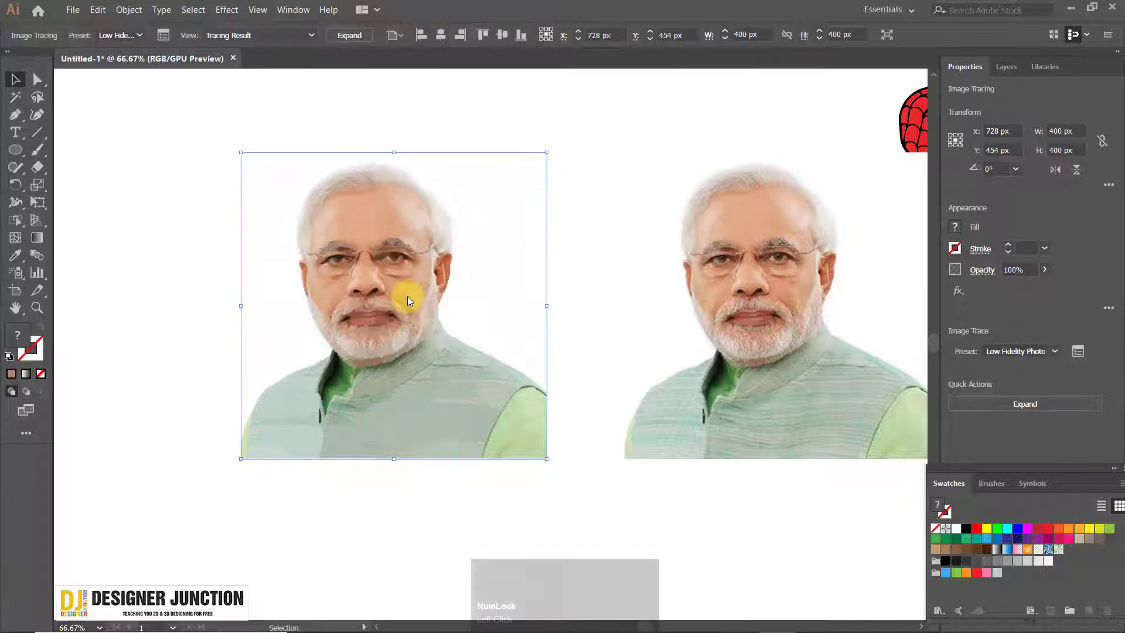
{"action": "scroll", "coordinate": [359, 258], "scroll_direction": "up", "scroll_amount": 3}
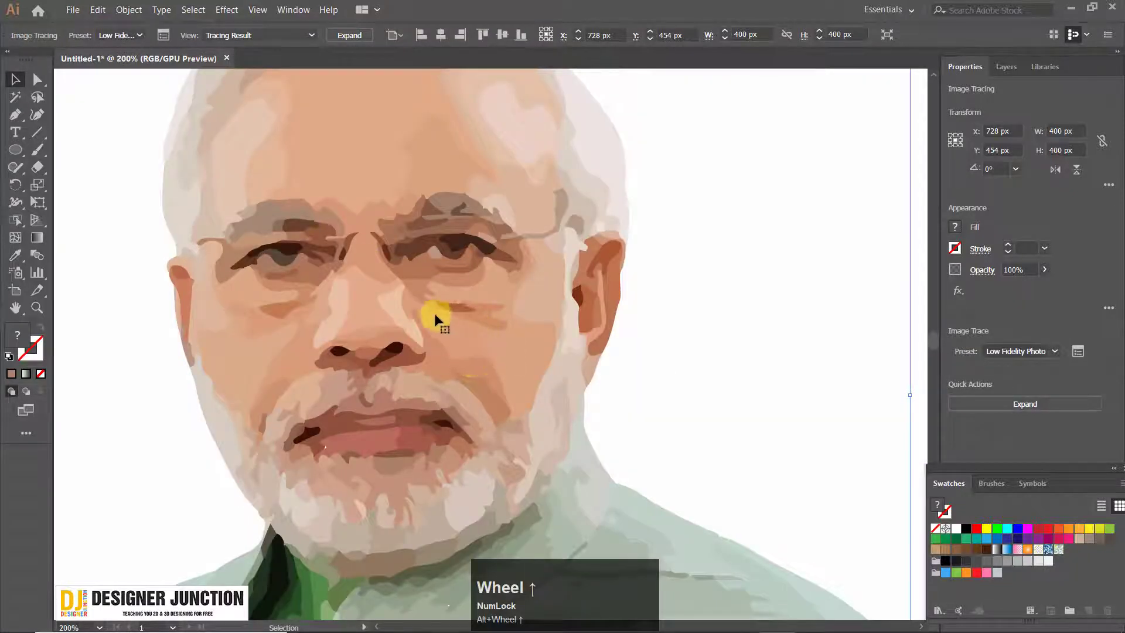
{"action": "scroll", "coordinate": [434, 313], "scroll_direction": "up", "scroll_amount": 3}
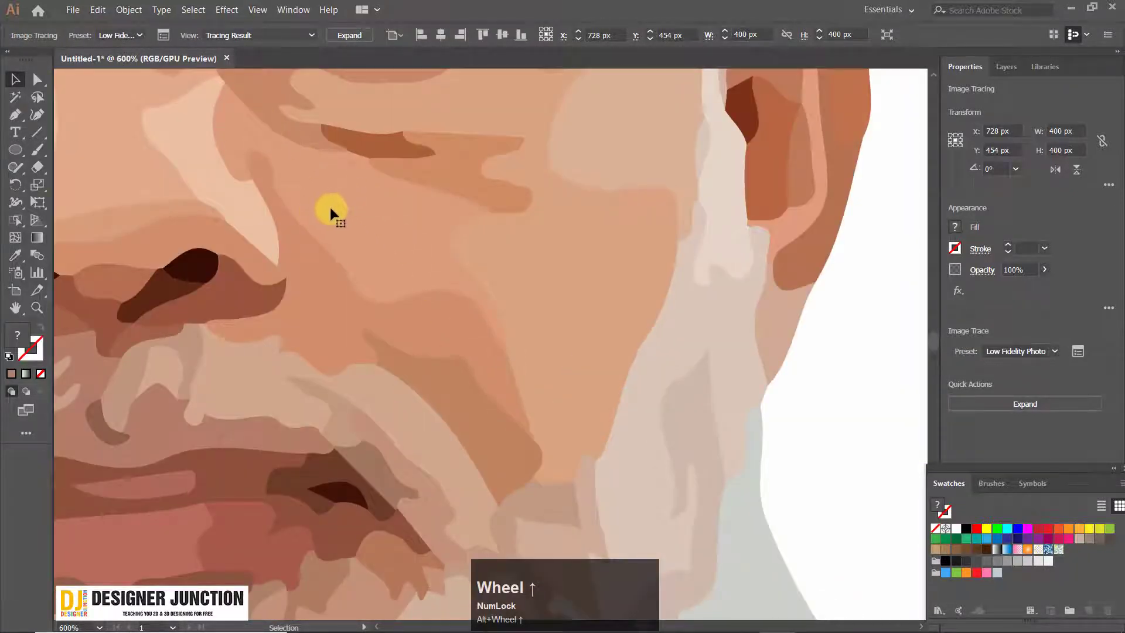
{"action": "scroll", "coordinate": [442, 321], "scroll_direction": "down", "scroll_amount": 5}
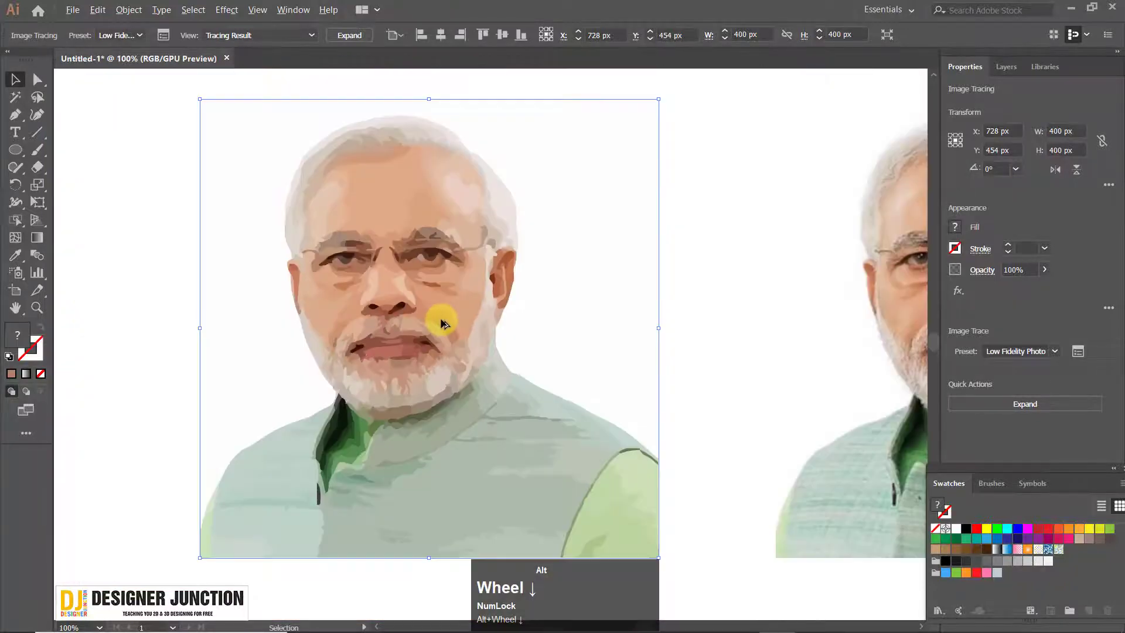
{"action": "left_click_drag", "start_coordinate": [368, 213], "coordinate": [359, 209]}
Display the traced portrait as Tracing Result with Outlines and examine the outlines across the face
{"action": "left_click", "coordinate": [255, 36]}
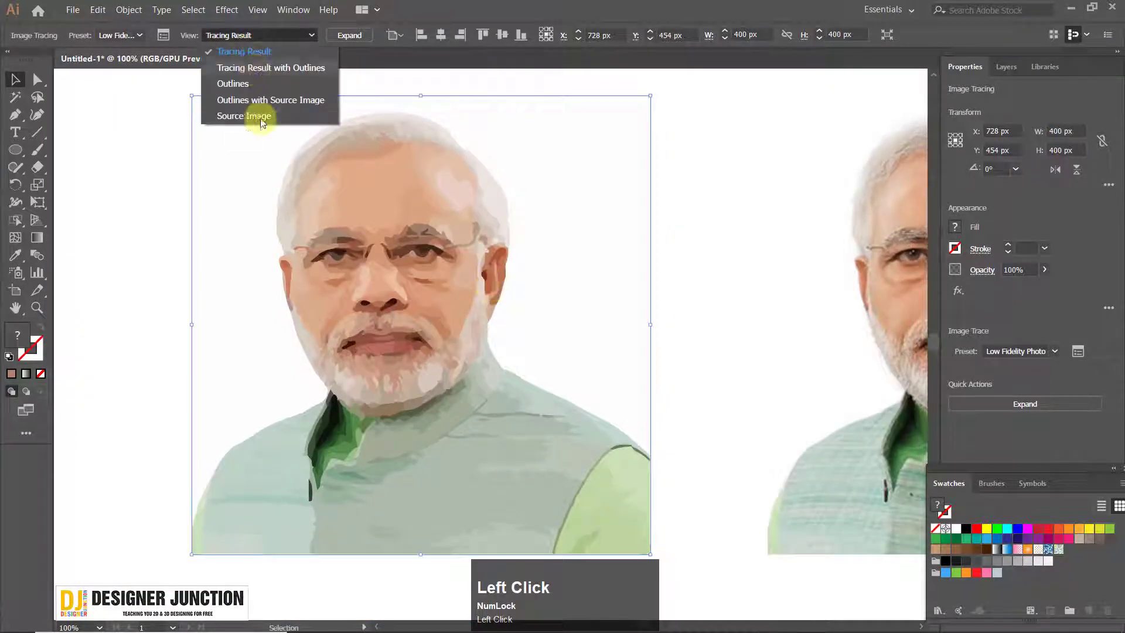
{"action": "left_click", "coordinate": [275, 69]}
{"action": "scroll", "coordinate": [429, 302], "scroll_direction": "up", "scroll_amount": 3}
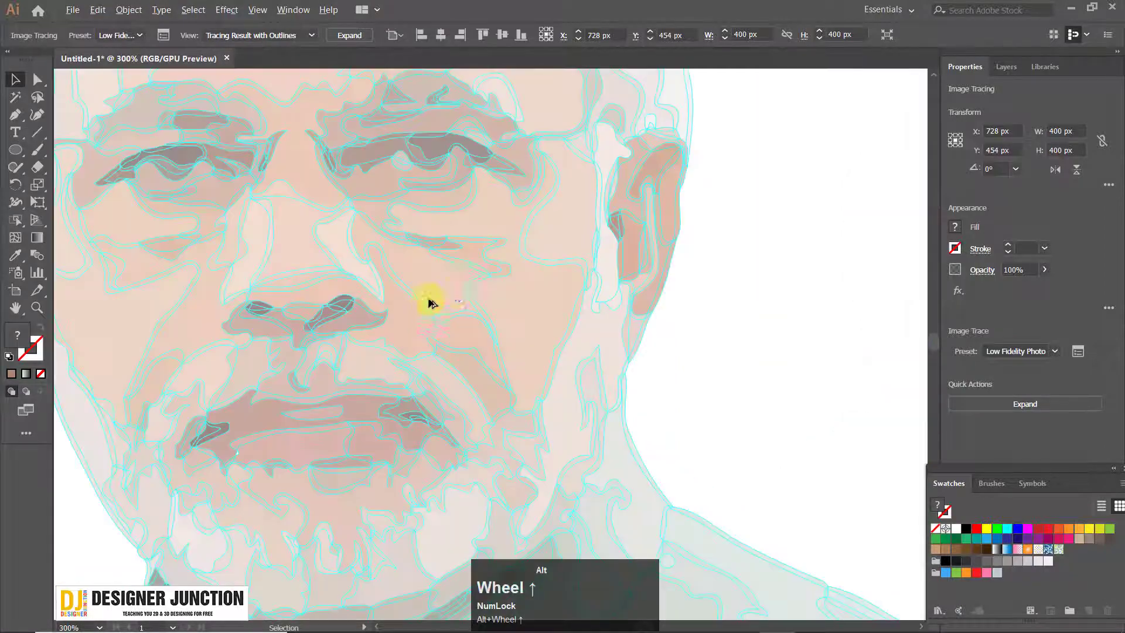
{"action": "scroll", "coordinate": [399, 261], "scroll_direction": "down", "scroll_amount": 3}
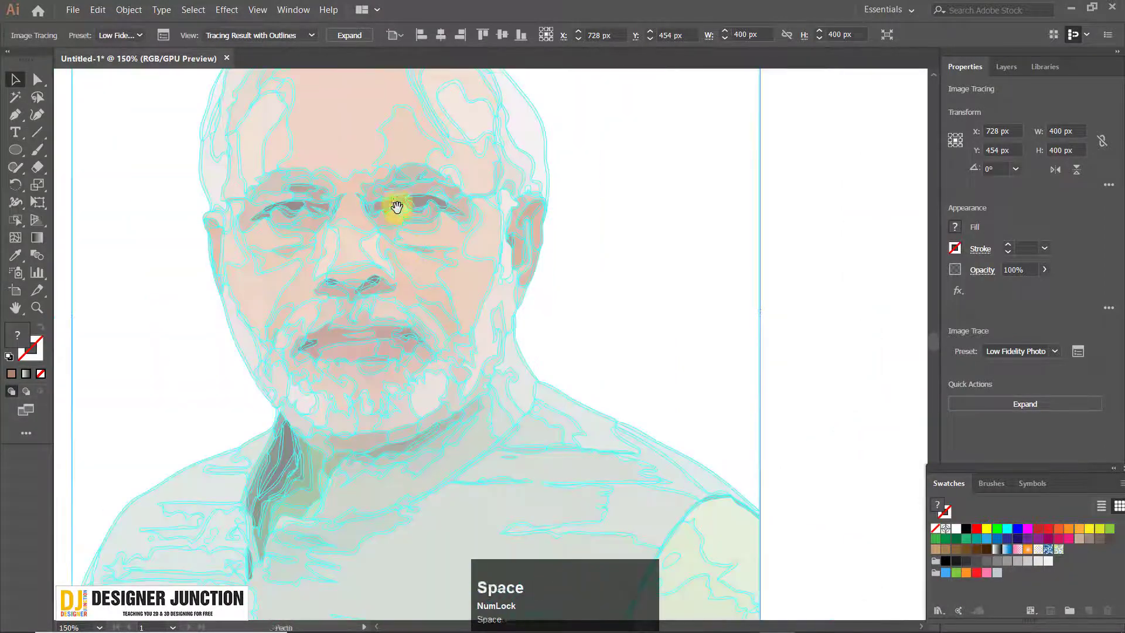
{"action": "left_click_drag", "start_coordinate": [394, 208], "coordinate": [422, 254]}
{"action": "scroll", "coordinate": [364, 141], "scroll_direction": "up", "scroll_amount": 4}
{"action": "scroll", "coordinate": [394, 201], "scroll_direction": "down", "scroll_amount": 5}
{"action": "scroll", "coordinate": [408, 223], "scroll_direction": "up", "scroll_amount": 3}
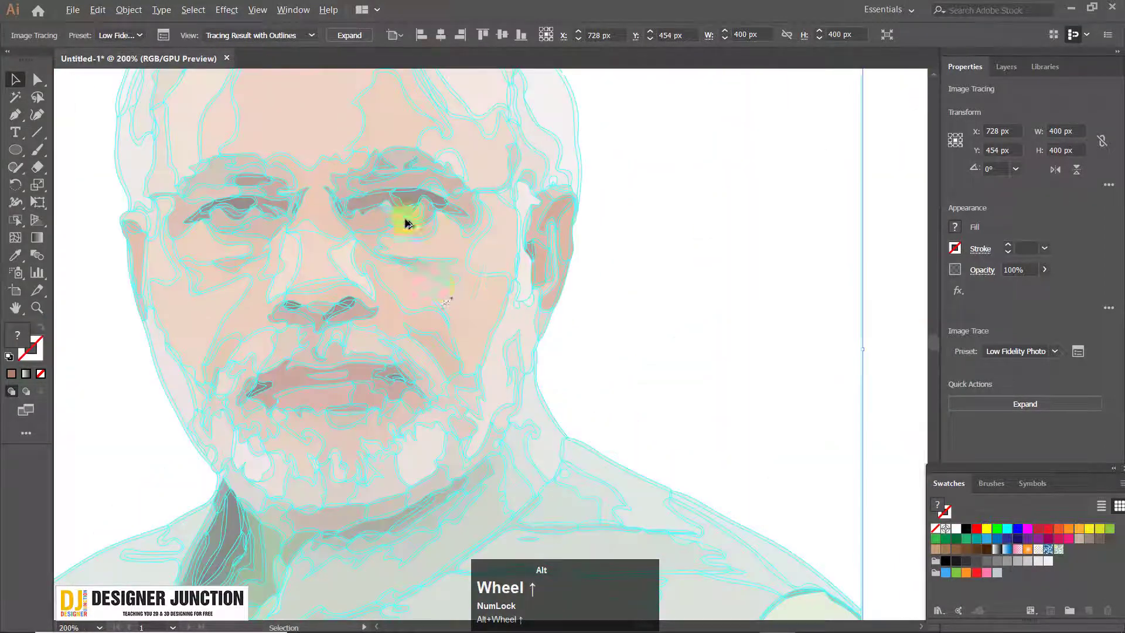
Undo the outline display and the Low Fidelity Photo trace of the left portrait
{"action": "key", "text": "ctrl+z"}
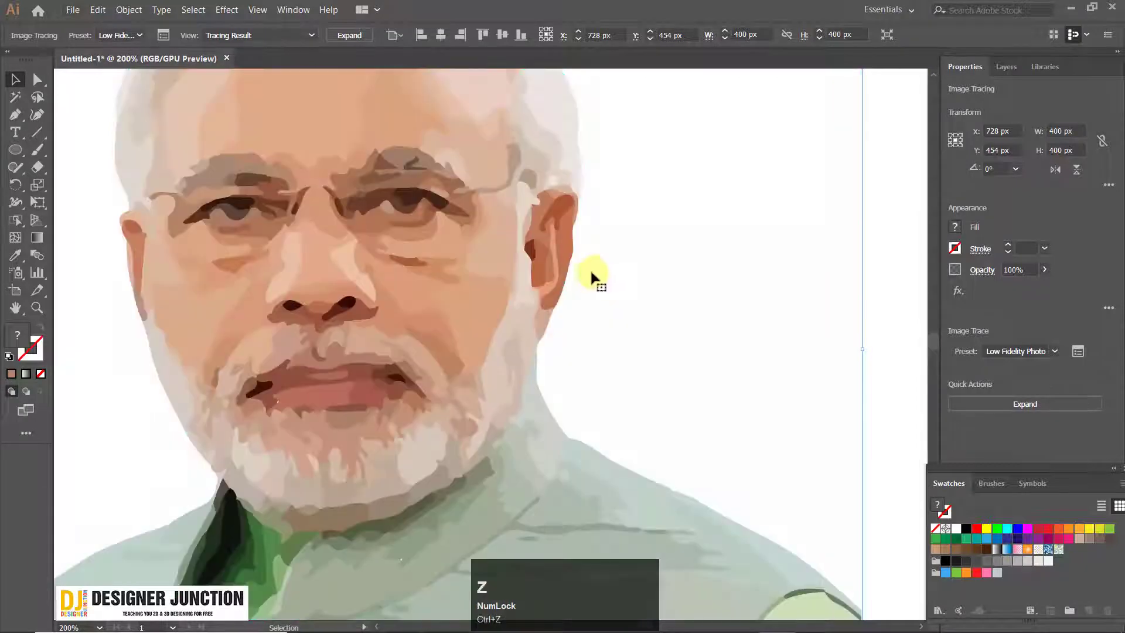
{"action": "scroll", "coordinate": [393, 290], "scroll_direction": "down", "scroll_amount": 2}
{"action": "left_click", "coordinate": [260, 37]}
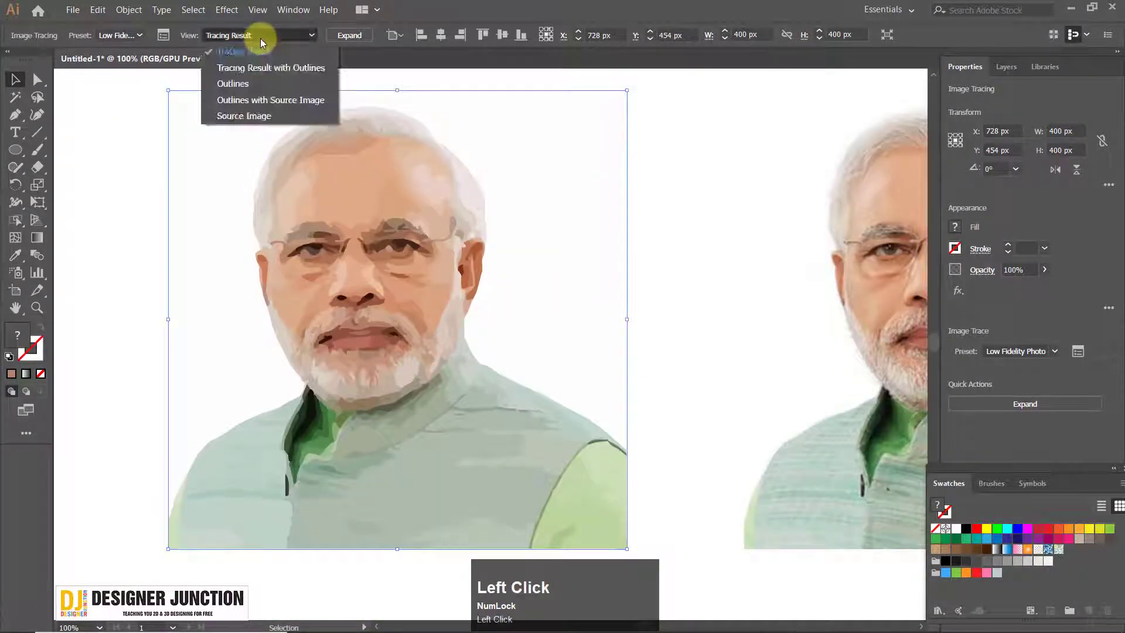
{"action": "key", "text": "ctrl+z"}
{"action": "left_click", "coordinate": [409, 311]}
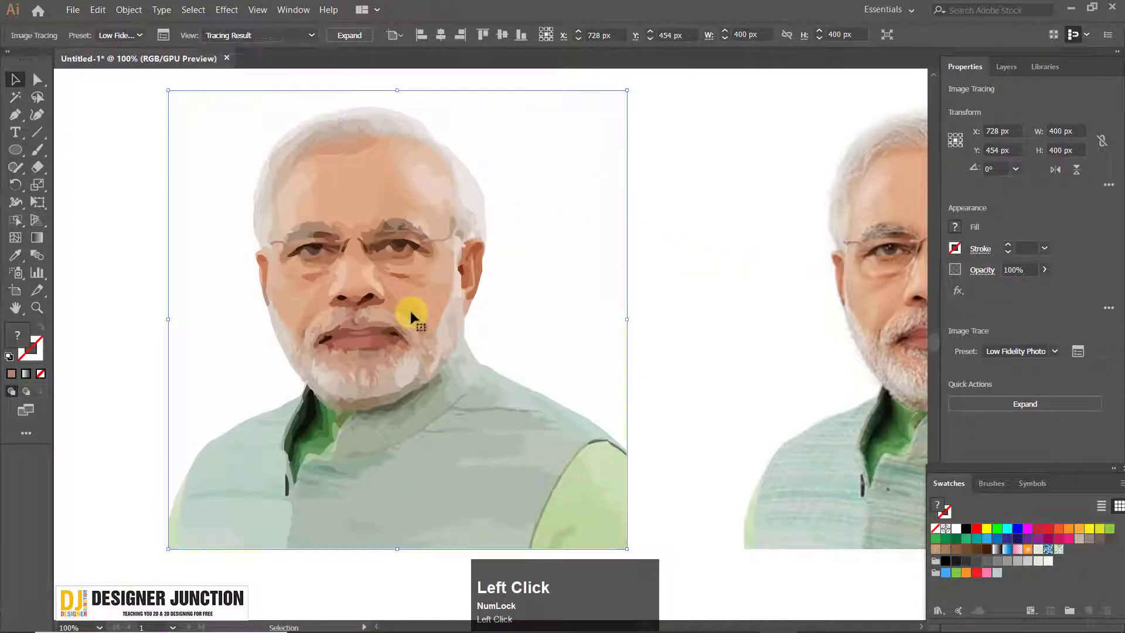
{"action": "key", "text": "ctrl+z"}
{"action": "key", "text": "ctrl+z"}
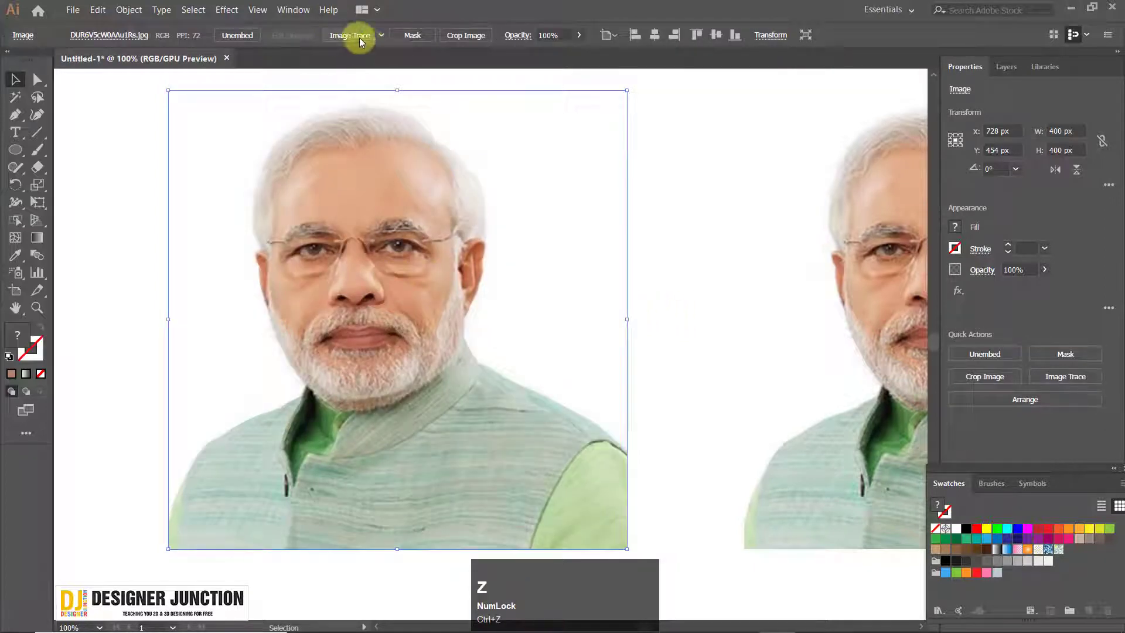
Try the 3 Colors Image Trace preset on the left portrait photo and undo it
{"action": "left_click", "coordinate": [380, 35]}
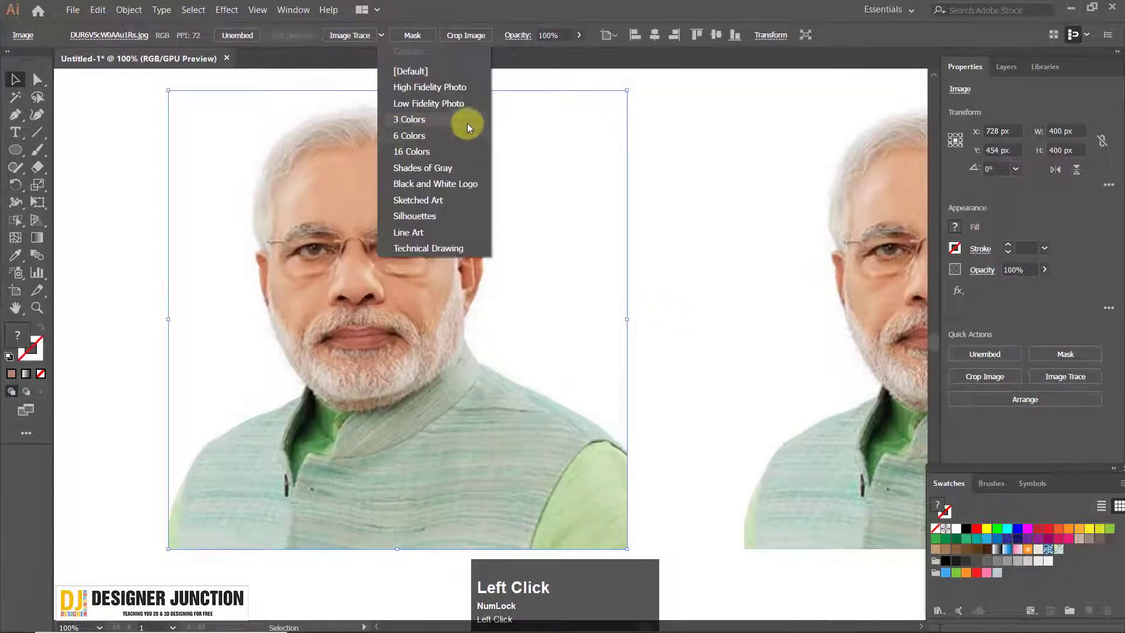
{"action": "left_click", "coordinate": [469, 186]}
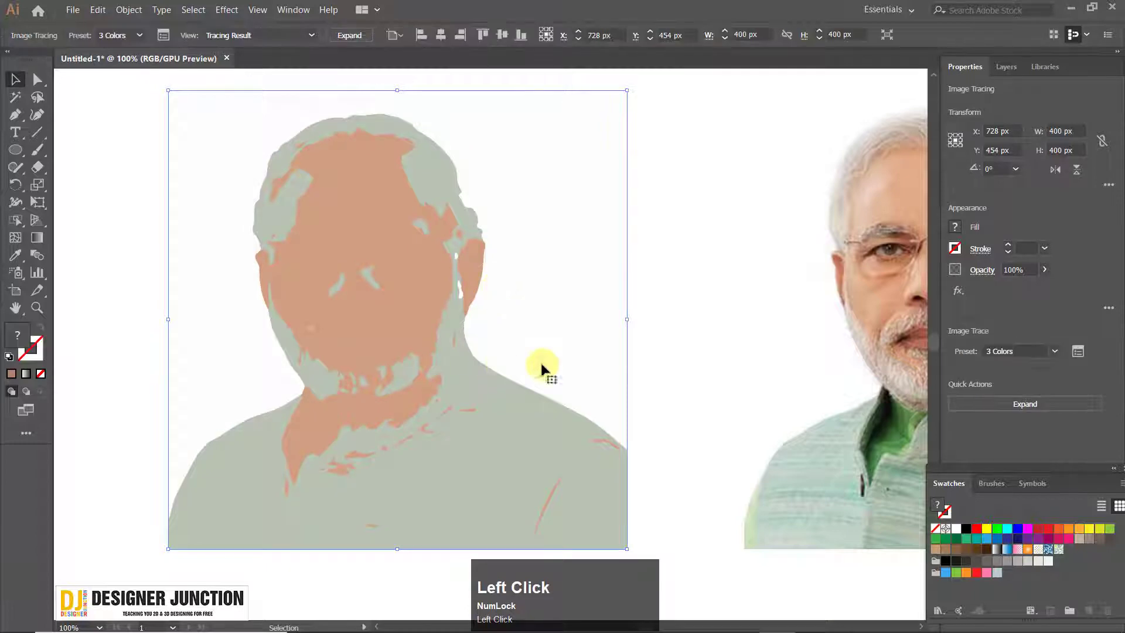
{"action": "key", "text": "ctrl+z"}
Try the 6 Colors Image Trace preset on the left portrait, inspect the result and undo it
{"action": "left_click", "coordinate": [380, 36]}
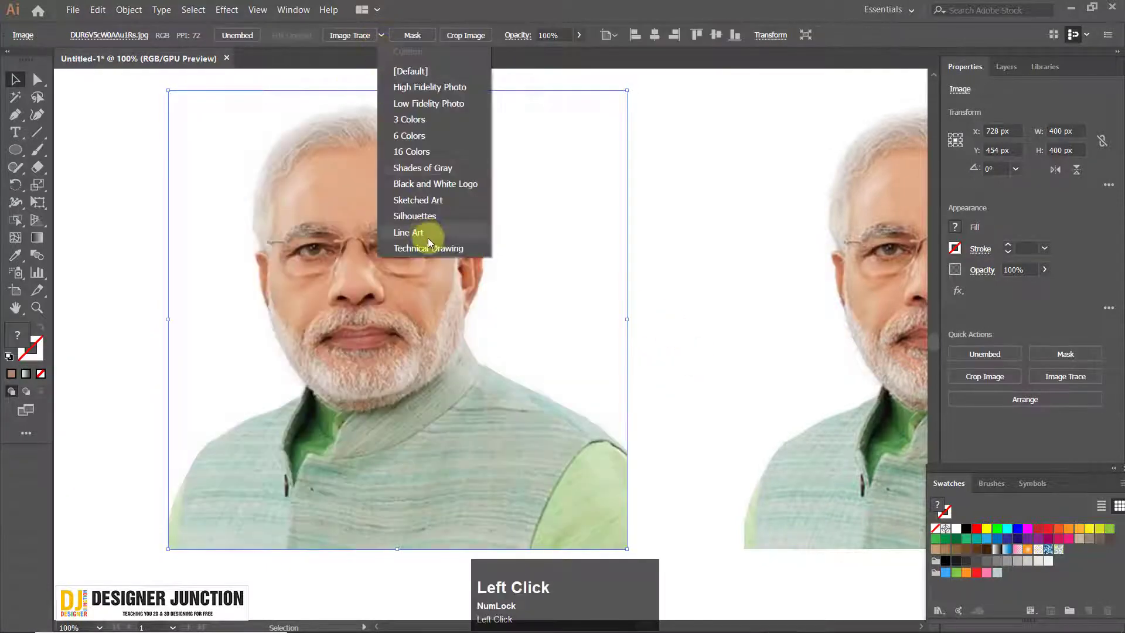
{"action": "left_click", "coordinate": [428, 137]}
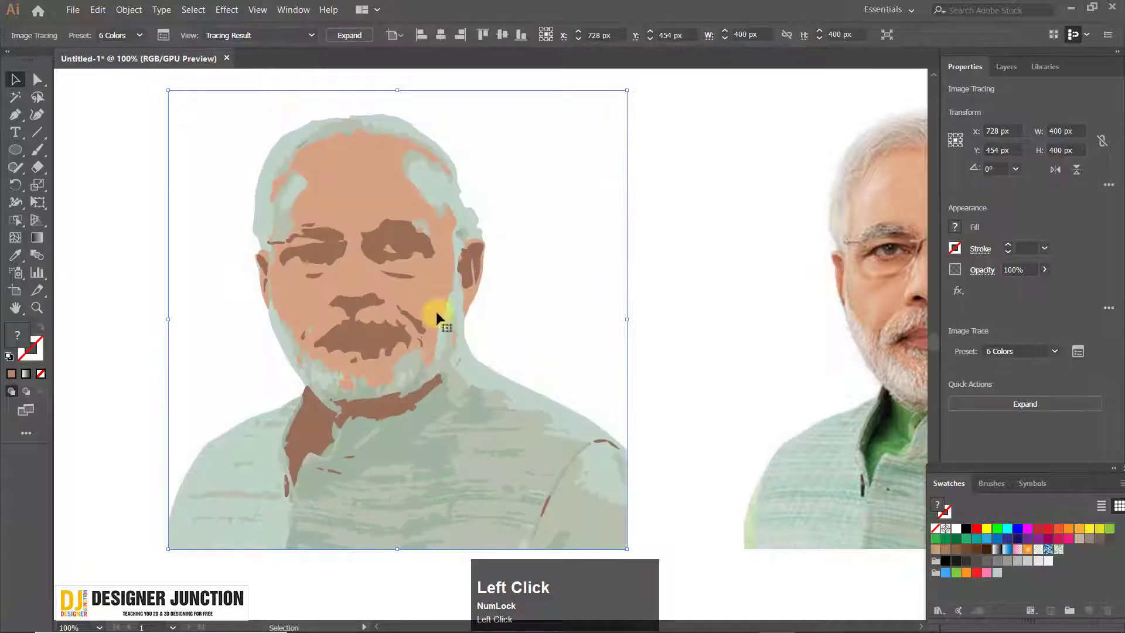
{"action": "scroll", "coordinate": [375, 255], "scroll_direction": "up", "scroll_amount": 3}
{"action": "scroll", "coordinate": [375, 255], "scroll_direction": "down", "scroll_amount": 3}
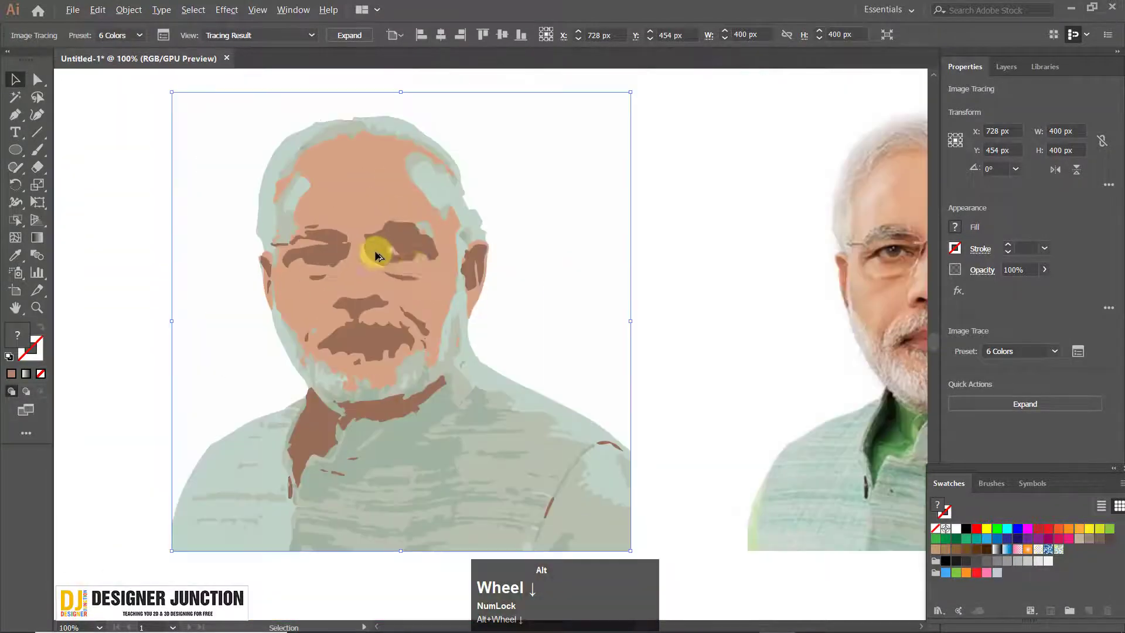
{"action": "key", "text": "ctrl+z"}
Try the 16 Colors Image Trace preset on the left portrait, examine the facial detail up close and undo it
{"action": "left_click", "coordinate": [381, 34]}
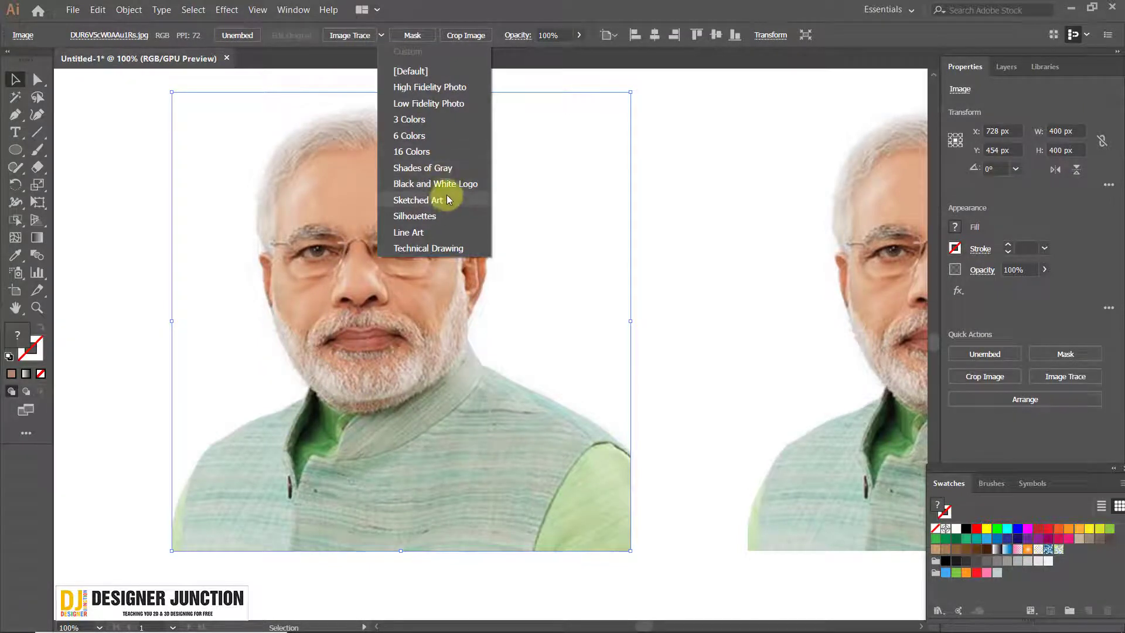
{"action": "left_click", "coordinate": [446, 168]}
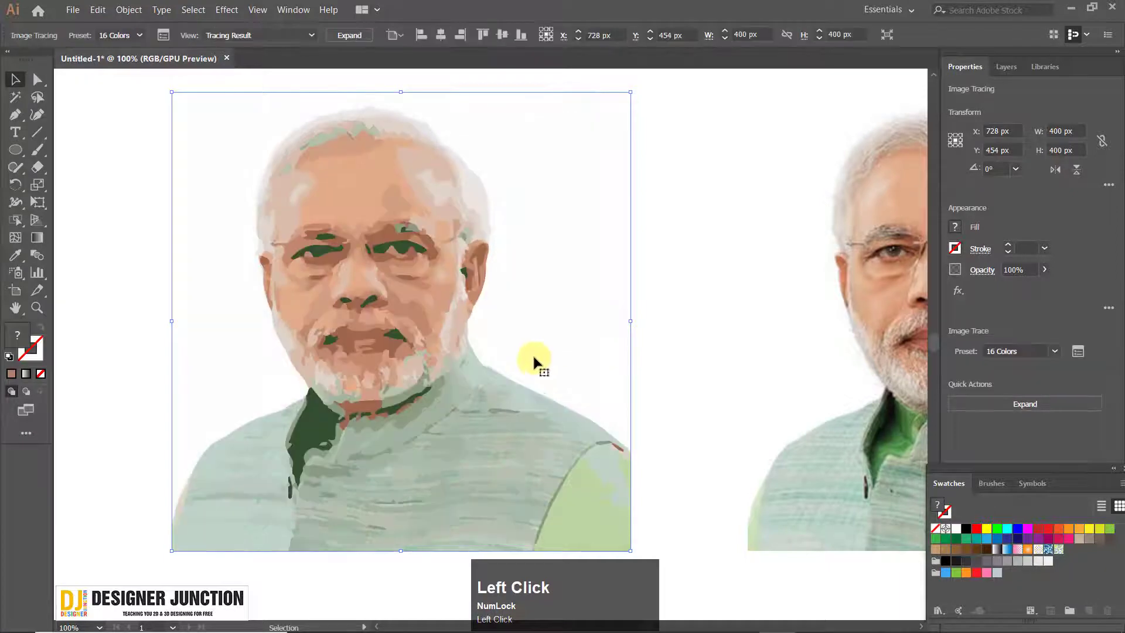
{"action": "scroll", "coordinate": [394, 274], "scroll_direction": "down", "scroll_amount": 3}
{"action": "scroll", "coordinate": [535, 360], "scroll_direction": "down", "scroll_amount": 1}
{"action": "key", "text": "space"}
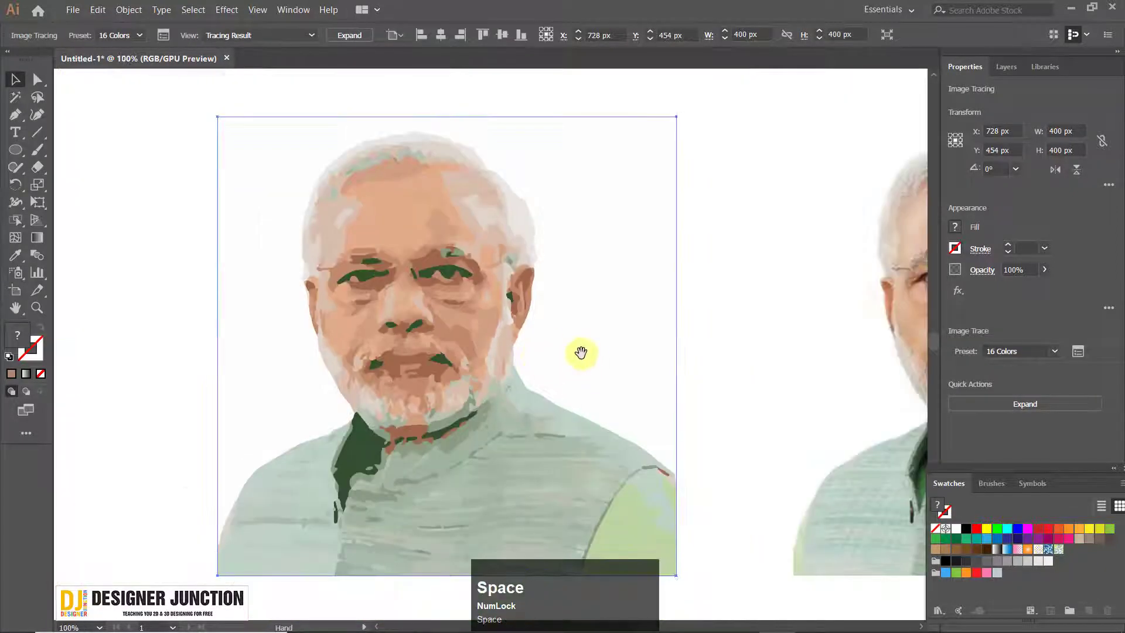
{"action": "left_click_drag", "start_coordinate": [580, 354], "coordinate": [545, 309]}
{"action": "scroll", "coordinate": [402, 244], "scroll_direction": "up", "scroll_amount": 3}
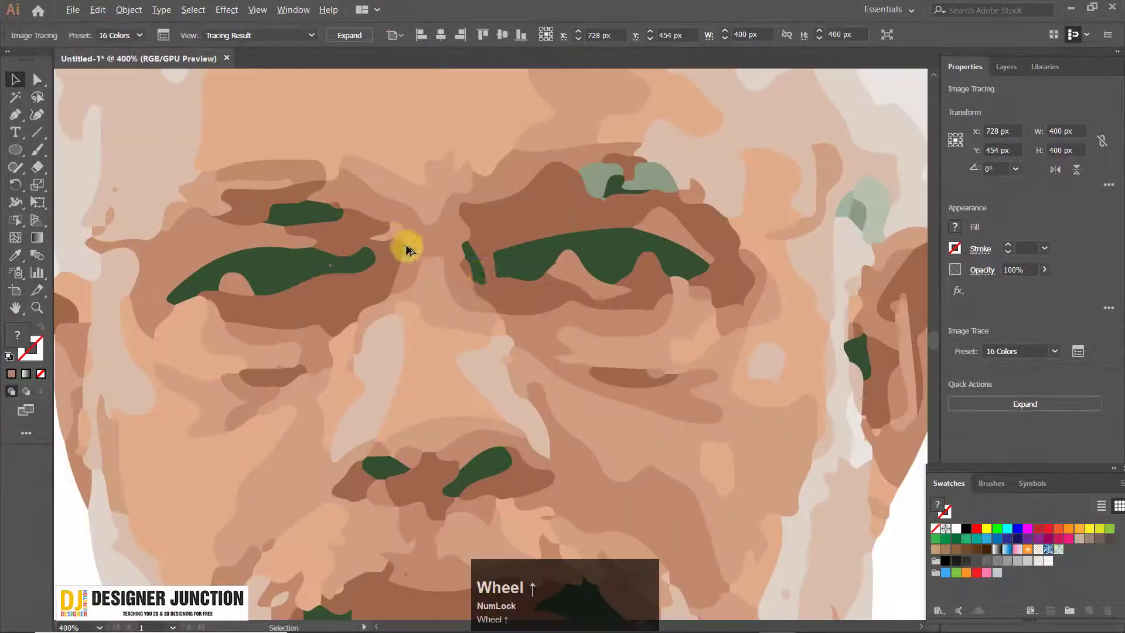
{"action": "scroll", "coordinate": [535, 293], "scroll_direction": "down", "scroll_amount": 3}
{"action": "left_click_drag", "start_coordinate": [474, 251], "coordinate": [471, 256]}
{"action": "scroll", "coordinate": [424, 252], "scroll_direction": "up", "scroll_amount": 3}
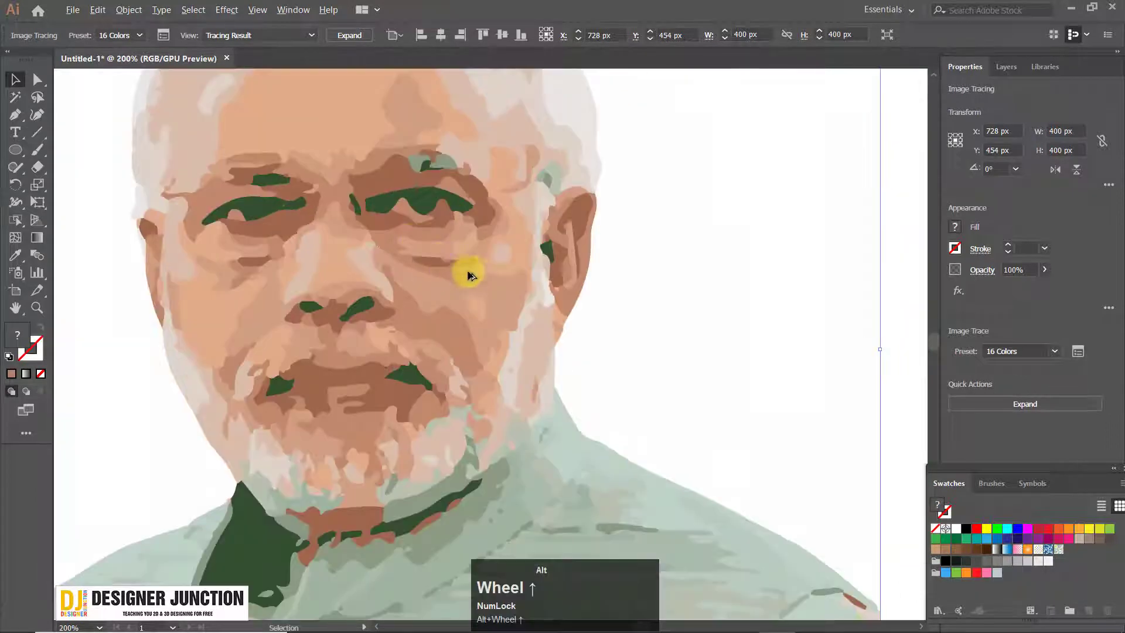
{"action": "scroll", "coordinate": [483, 274], "scroll_direction": "down", "scroll_amount": 3}
{"action": "key", "text": "ctrl+z"}
Try the Shades of Gray Image Trace preset on the left portrait, inspect the result and undo it
{"action": "left_click", "coordinate": [381, 34]}
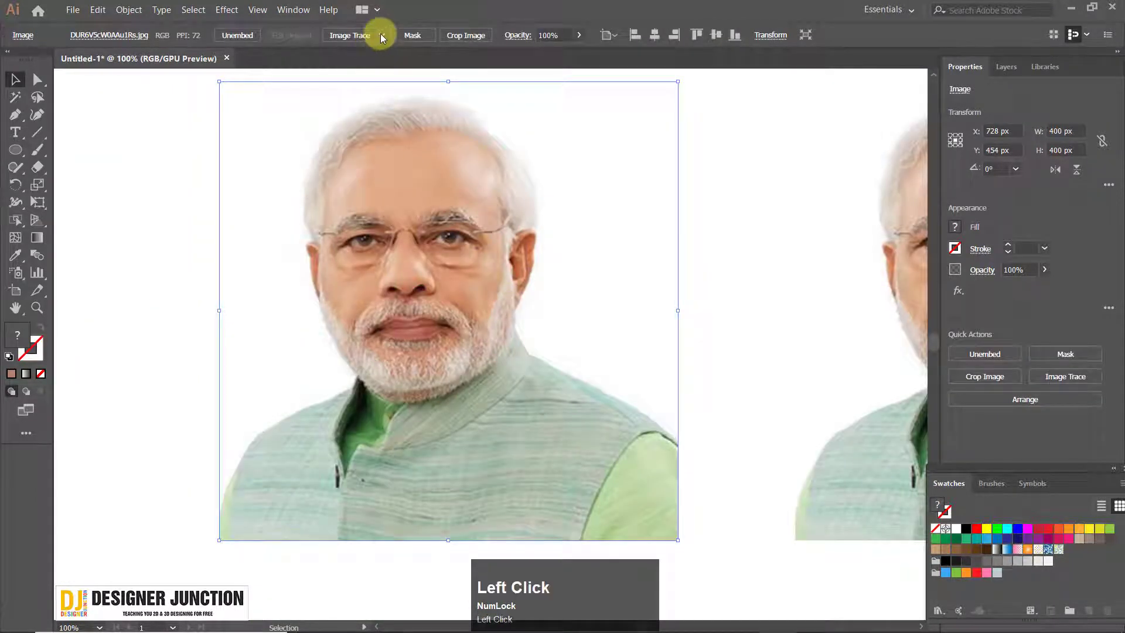
{"action": "left_click", "coordinate": [431, 171]}
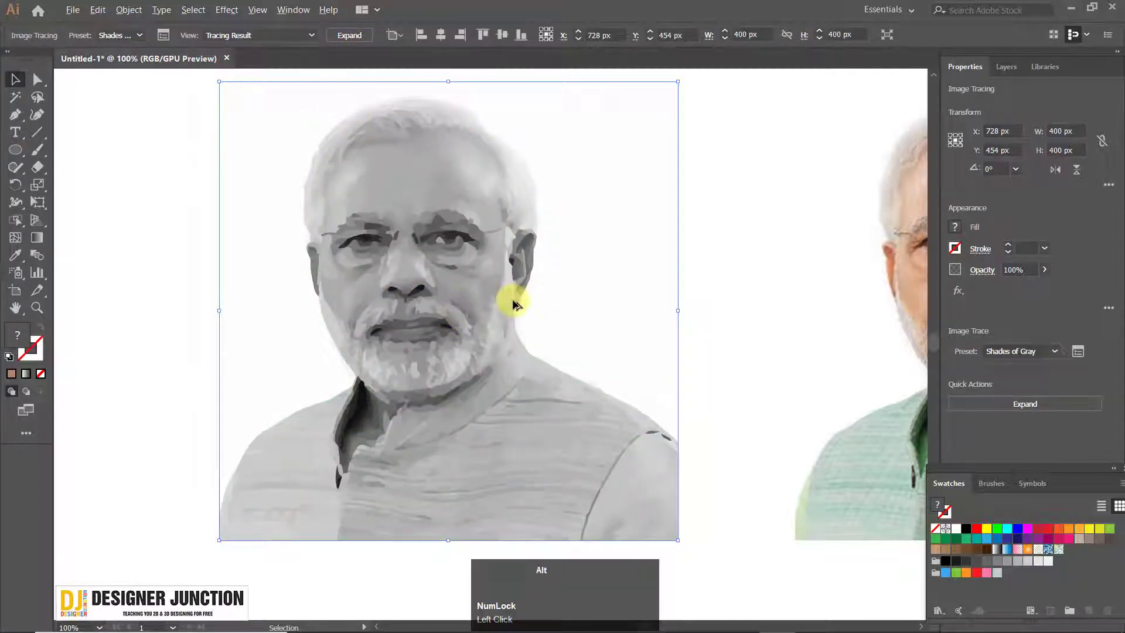
{"action": "scroll", "coordinate": [477, 289], "scroll_direction": "up", "scroll_amount": 2}
{"action": "scroll", "coordinate": [423, 309], "scroll_direction": "down", "scroll_amount": 2}
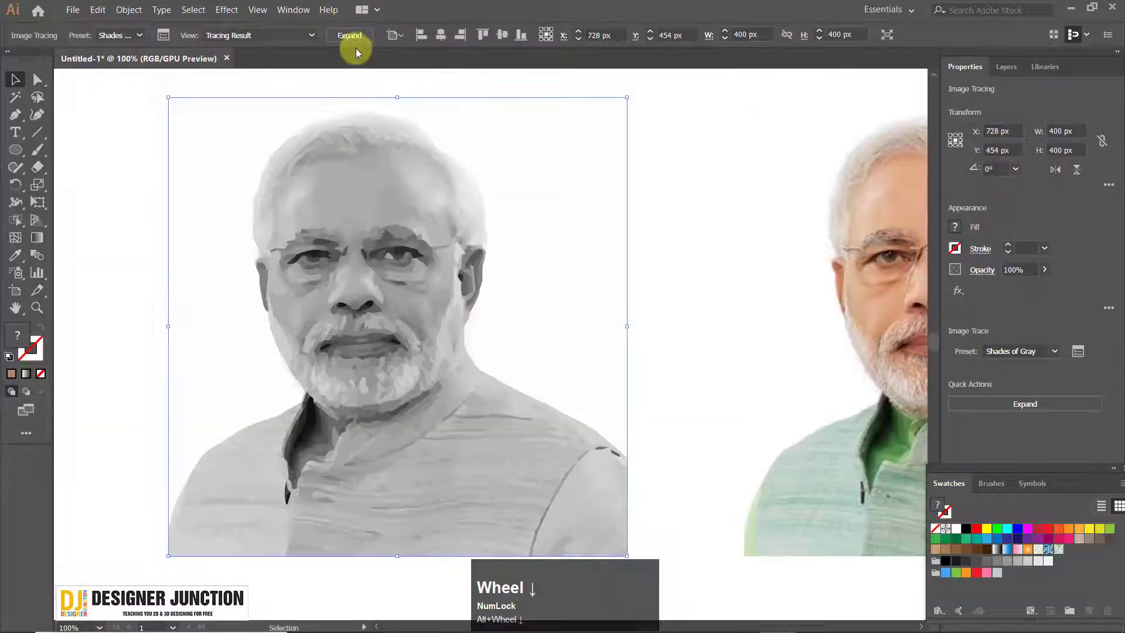
{"action": "key", "text": "ctrl+z"}
Try the Black and White Logo Image Trace preset on the left portrait and undo it
{"action": "left_click", "coordinate": [381, 35]}
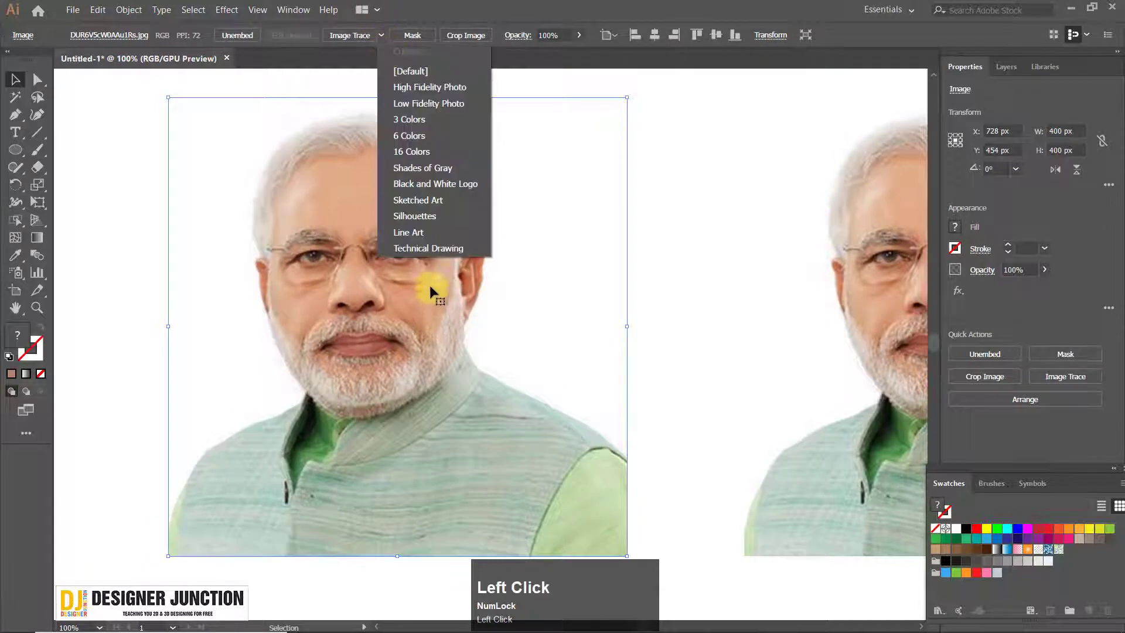
{"action": "left_click", "coordinate": [439, 185]}
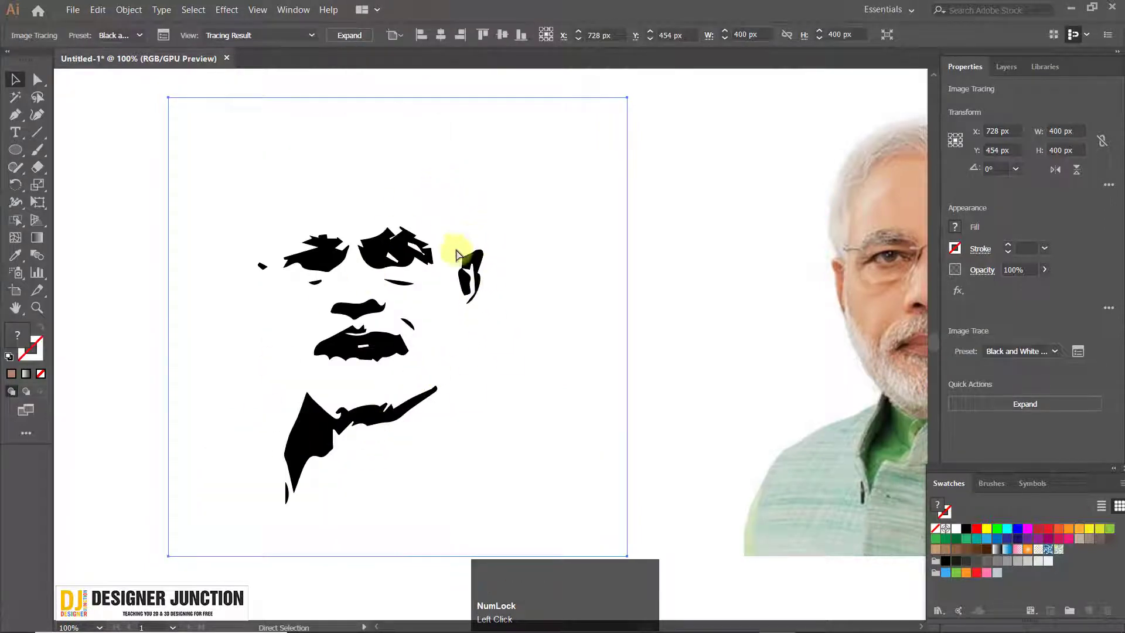
{"action": "key", "text": "ctrl+z"}
Try the Line Art Image Trace preset on the left portrait photo and undo it
{"action": "left_click", "coordinate": [381, 35]}
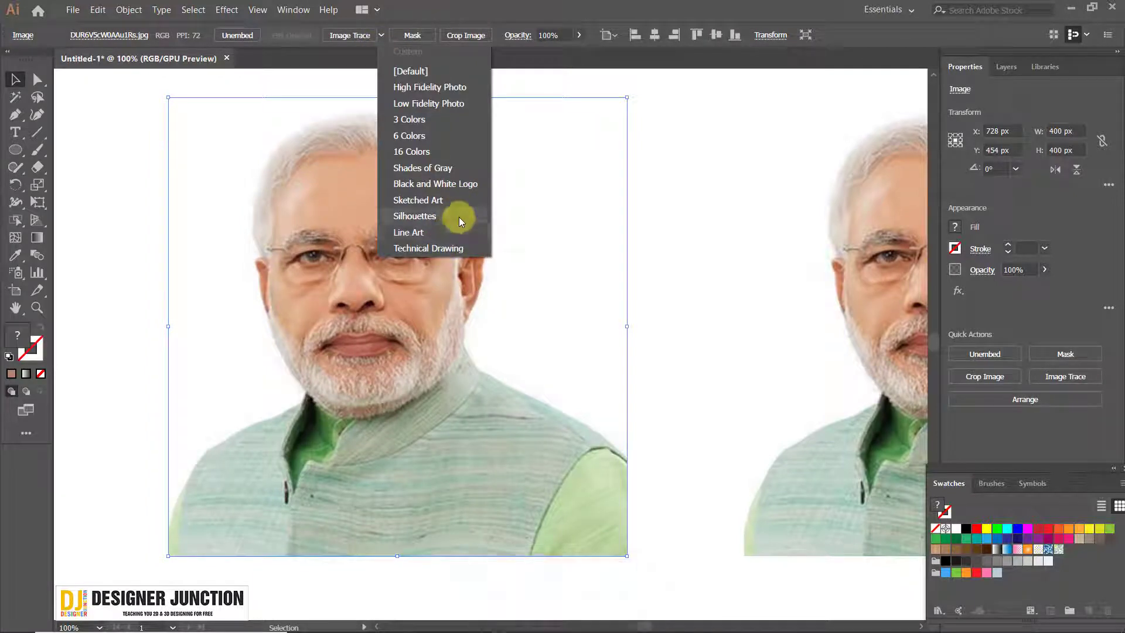
{"action": "left_click", "coordinate": [451, 231]}
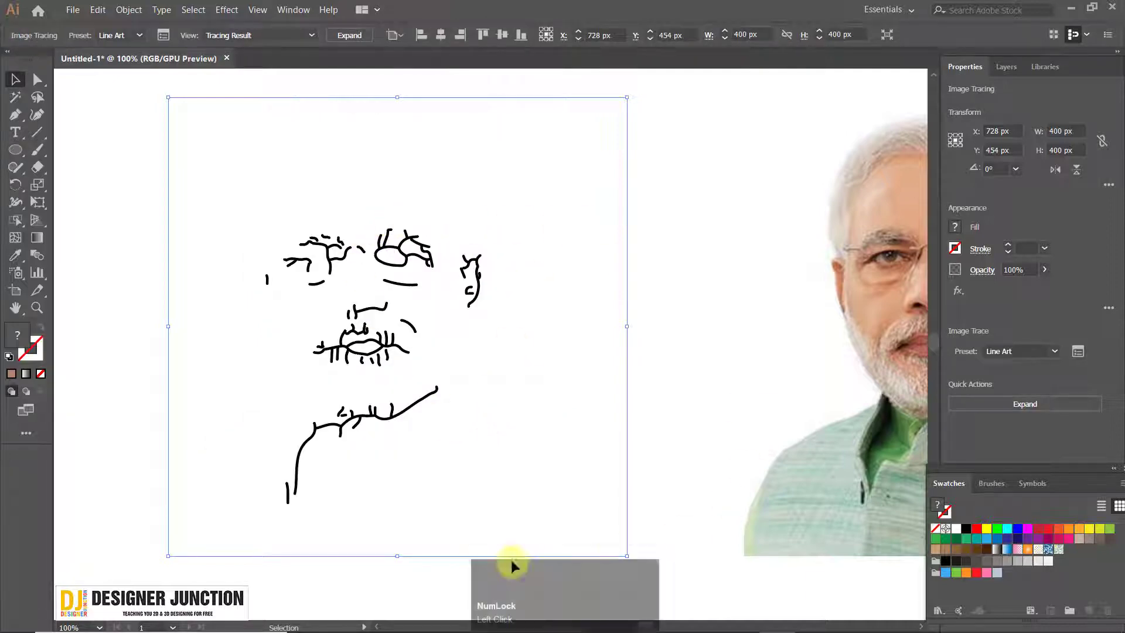
{"action": "key", "text": "ctrl+z"}
Open the full Image Trace settings for the left portrait and move them clear of that photo
{"action": "left_click", "coordinate": [382, 37]}
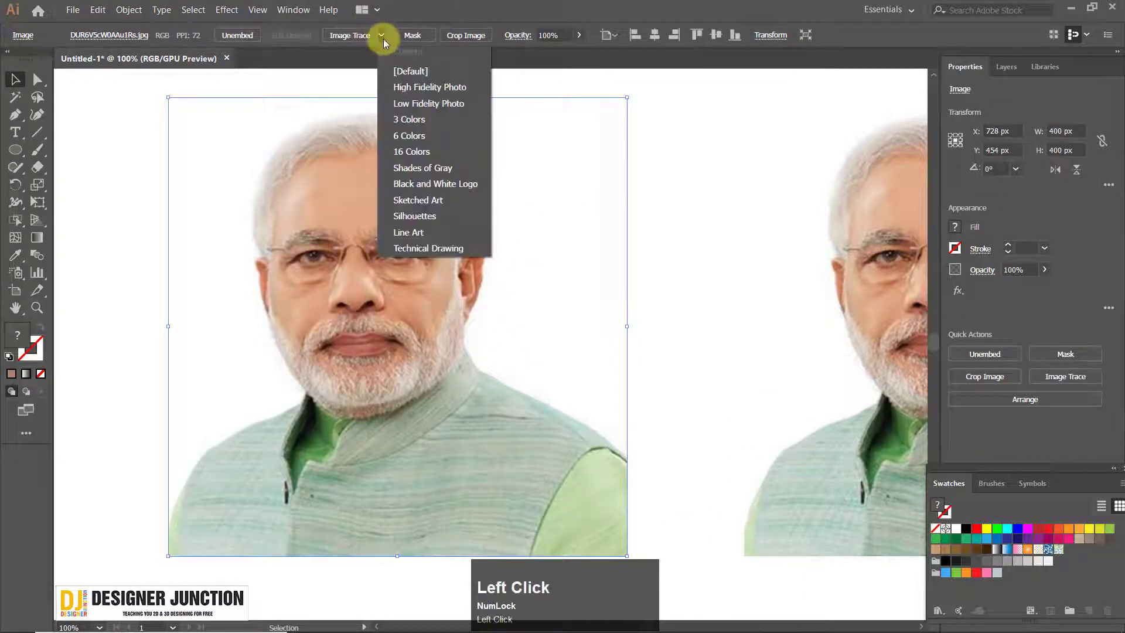
{"action": "left_click", "coordinate": [383, 38]}
{"action": "left_click", "coordinate": [288, 12]}
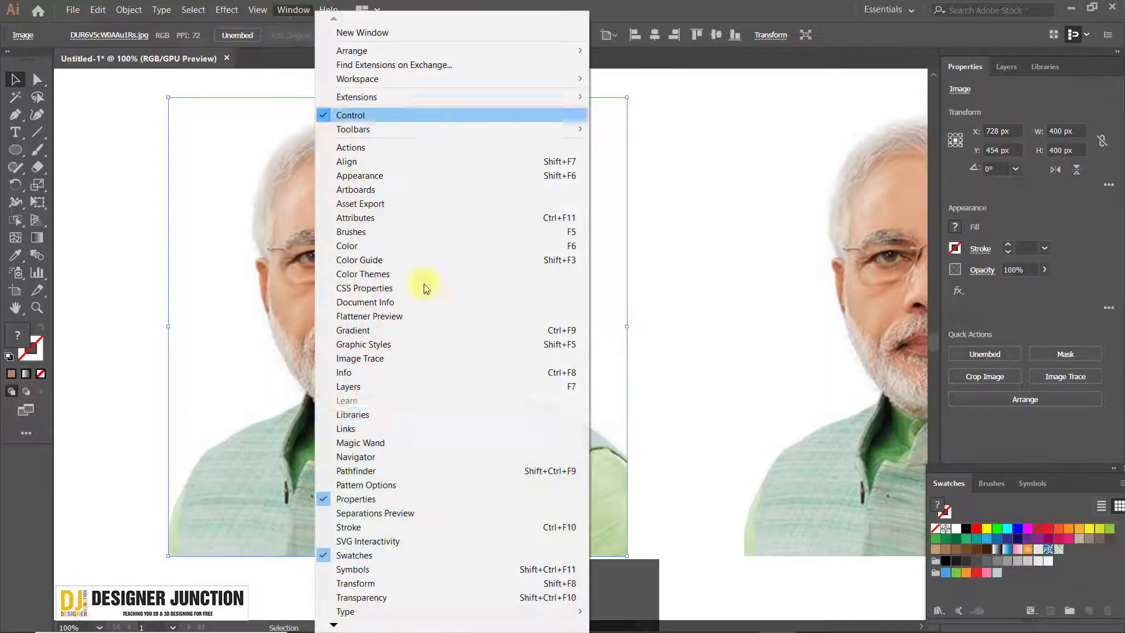
{"action": "left_click", "coordinate": [429, 359]}
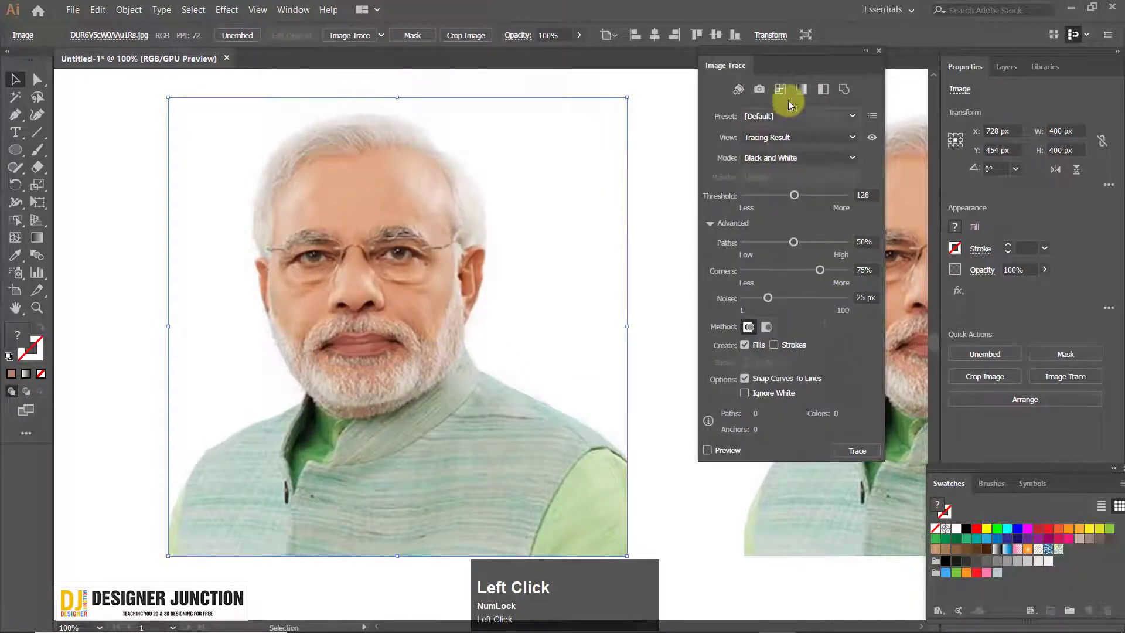
{"action": "mouse_move", "coordinate": [748, 71]}
{"action": "left_mouse_down"}
{"action": "mouse_move", "coordinate": [784, 62]}
{"action": "mouse_move", "coordinate": [790, 48]}
{"action": "left_mouse_up"}
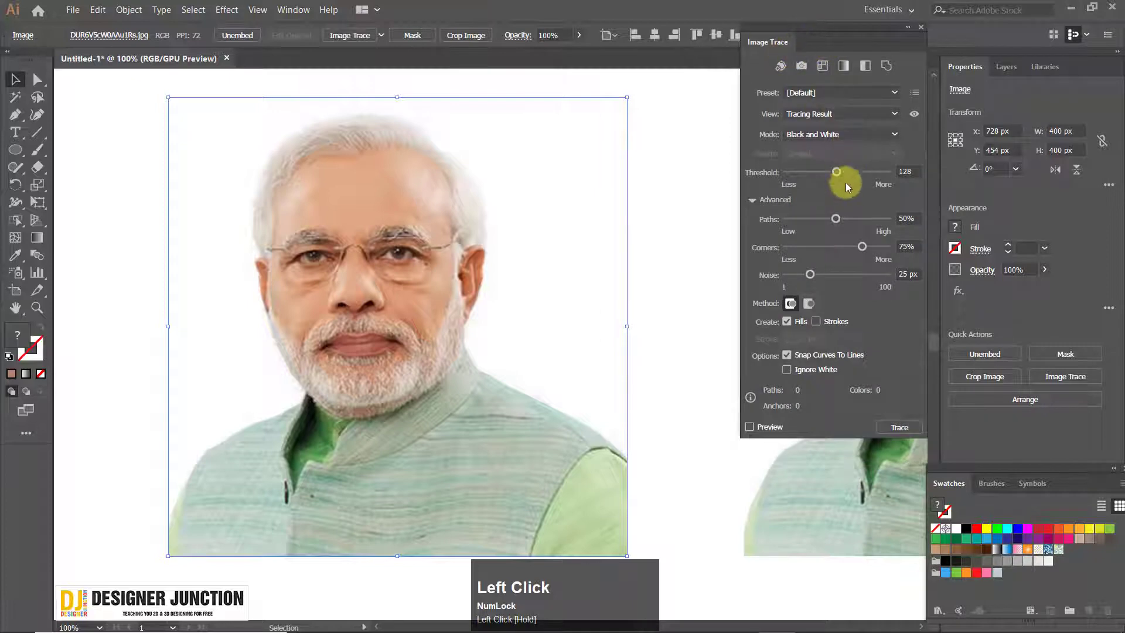
Trace the left portrait with the 16 Colors preset and raise its number of colors to 29
{"action": "left_click", "coordinate": [825, 97]}
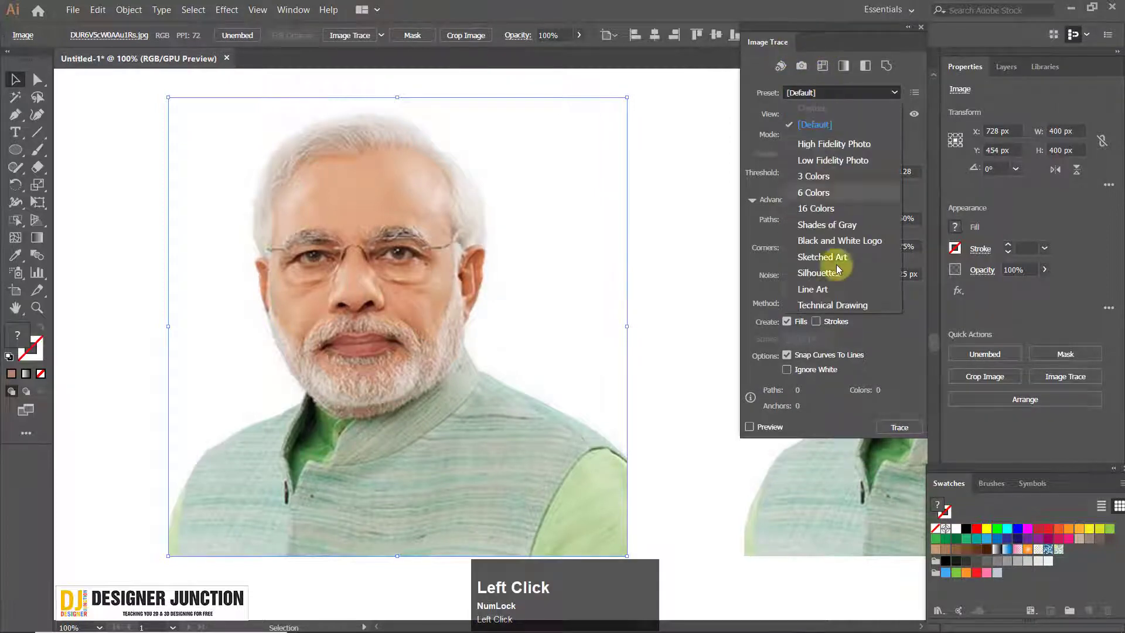
{"action": "left_click", "coordinate": [832, 210]}
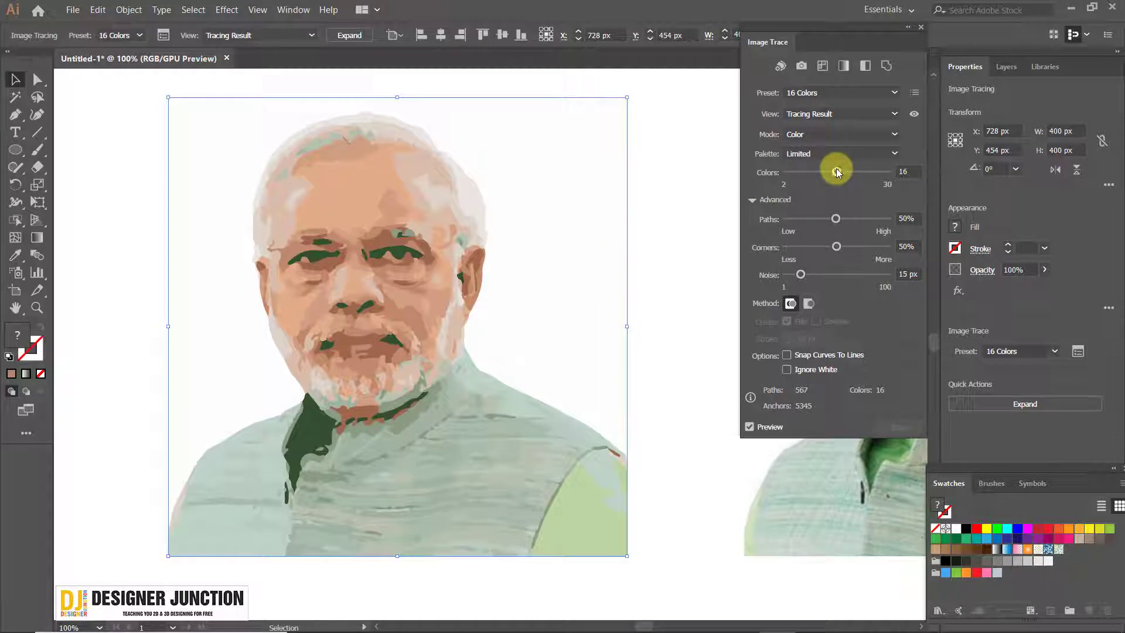
{"action": "mouse_move", "coordinate": [836, 170]}
{"action": "left_mouse_down"}
{"action": "mouse_move", "coordinate": [873, 178]}
{"action": "mouse_move", "coordinate": [786, 179]}
{"action": "mouse_move", "coordinate": [883, 179]}
{"action": "left_mouse_up"}
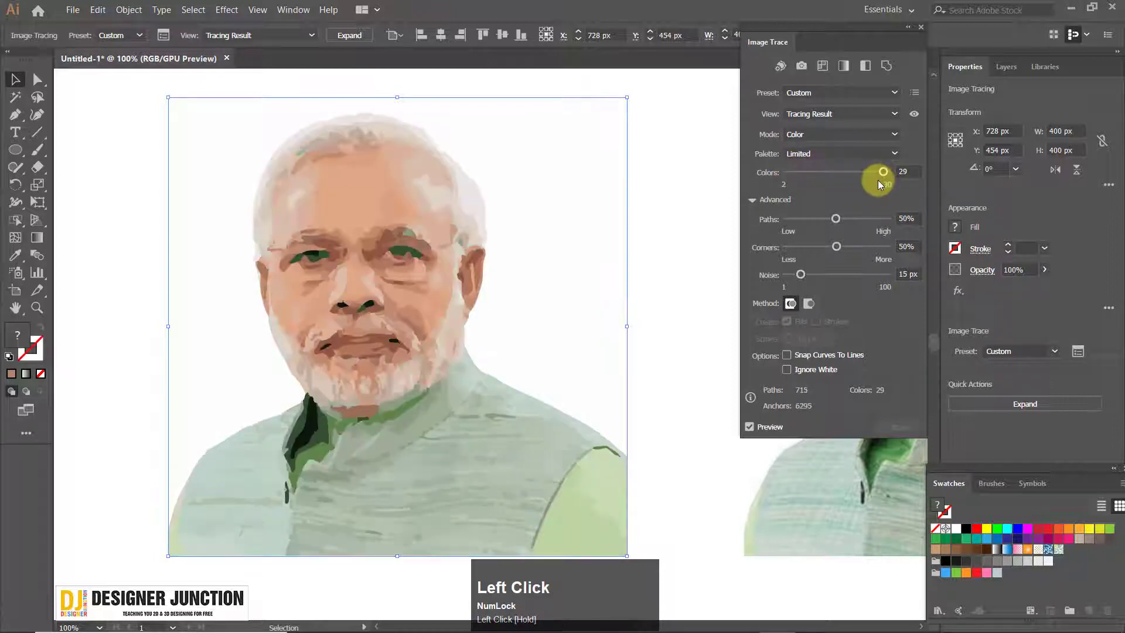
Compare a low Paths value with a high one, and set both Paths and Corners to 100%
{"action": "left_click_drag", "start_coordinate": [838, 221], "coordinate": [781, 223]}
{"action": "left_click_drag", "start_coordinate": [874, 220], "coordinate": [901, 225]}
{"action": "mouse_move", "coordinate": [838, 252]}
{"action": "left_mouse_down"}
{"action": "mouse_move", "coordinate": [788, 250]}
{"action": "mouse_move", "coordinate": [890, 248]}
{"action": "left_mouse_up"}
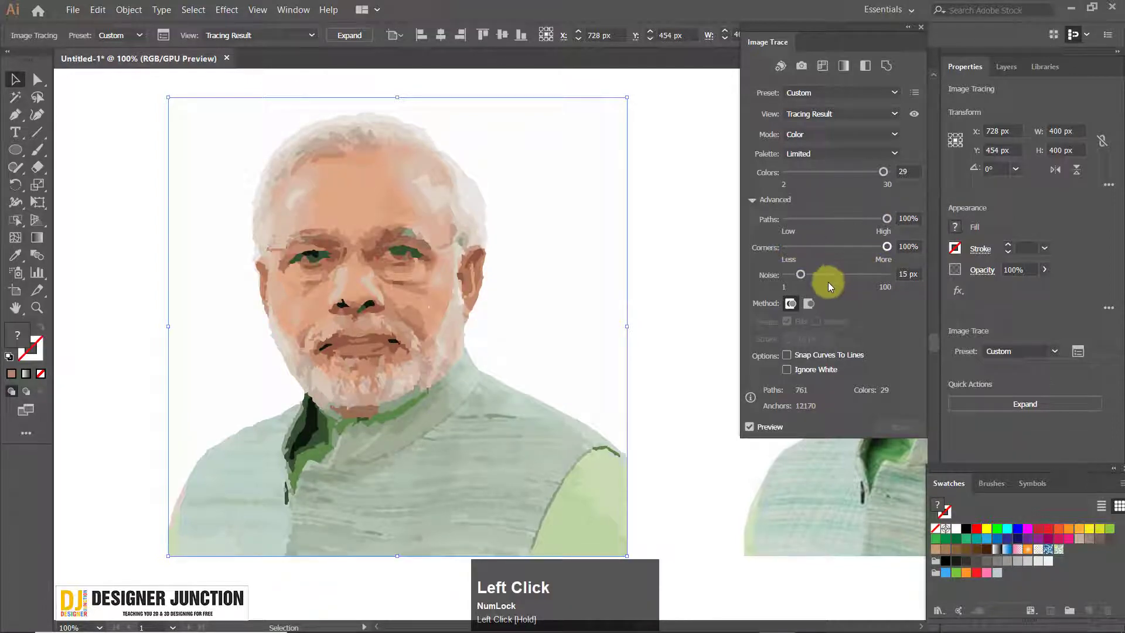
Try Noise values of 49 and 97 px on the color tracing, then set Noise to 3 px and Corners to 78%
{"action": "left_click_drag", "start_coordinate": [800, 275], "coordinate": [798, 279]}
{"action": "left_click", "coordinate": [835, 275]}
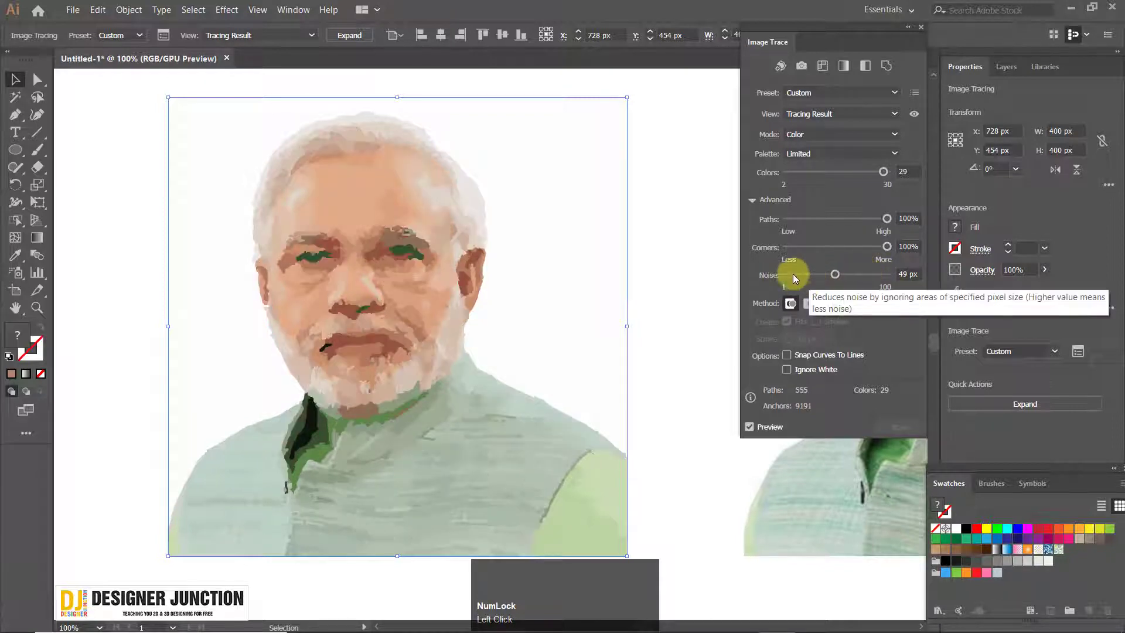
{"action": "left_click", "coordinate": [883, 275]}
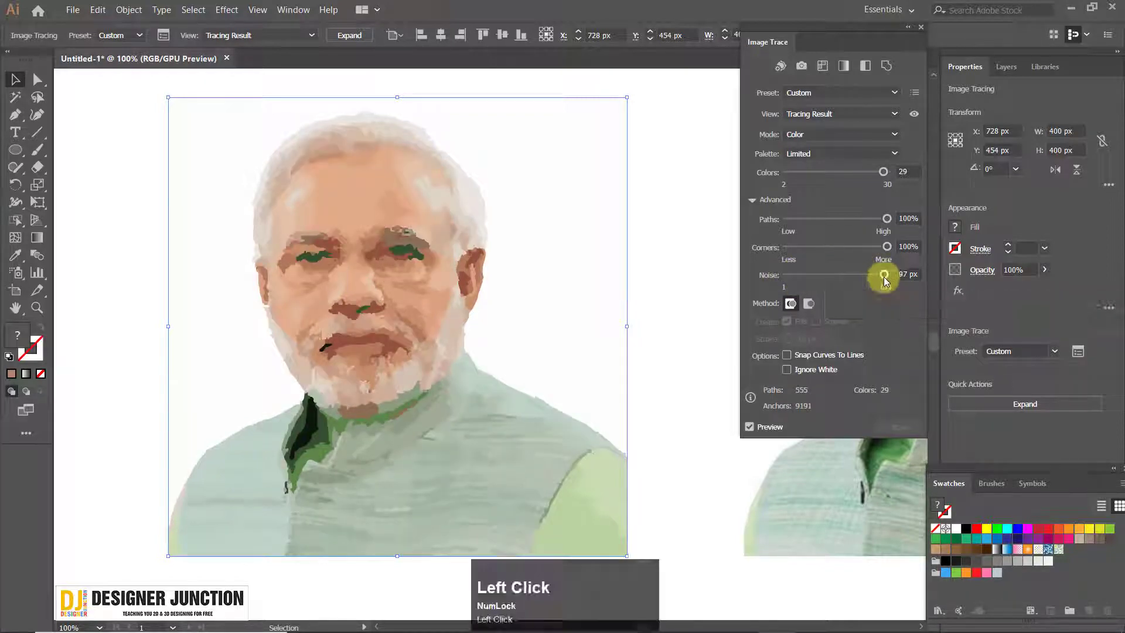
{"action": "left_click_drag", "start_coordinate": [884, 276], "coordinate": [793, 272]}
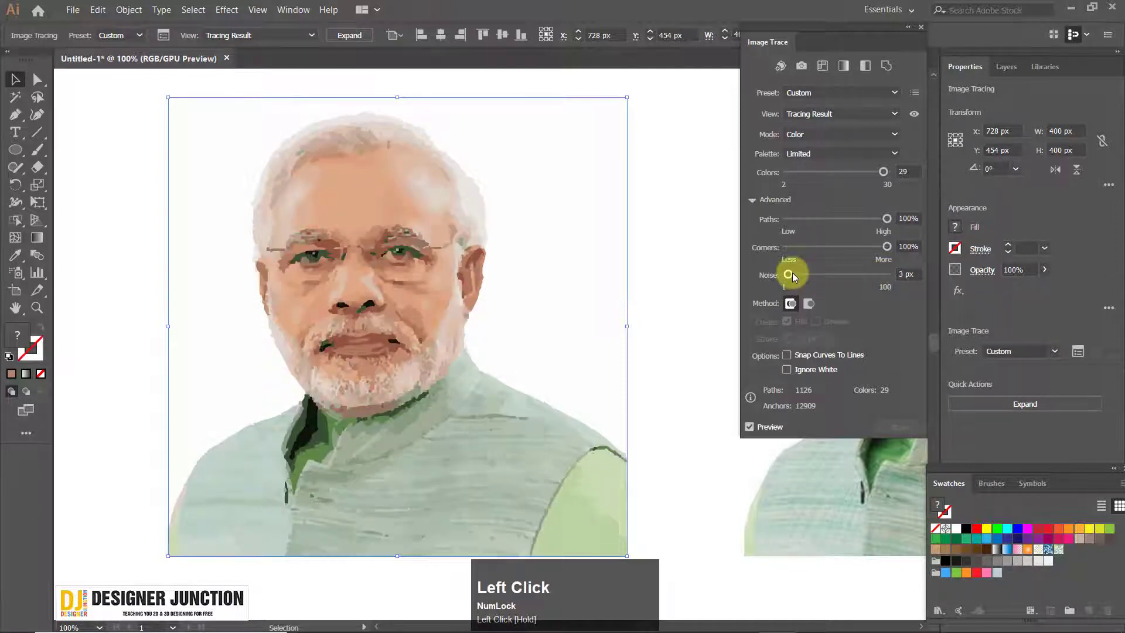
{"action": "mouse_move", "coordinate": [875, 249]}
{"action": "left_mouse_down"}
{"action": "mouse_move", "coordinate": [793, 246]}
{"action": "mouse_move", "coordinate": [864, 248]}
{"action": "left_mouse_up"}
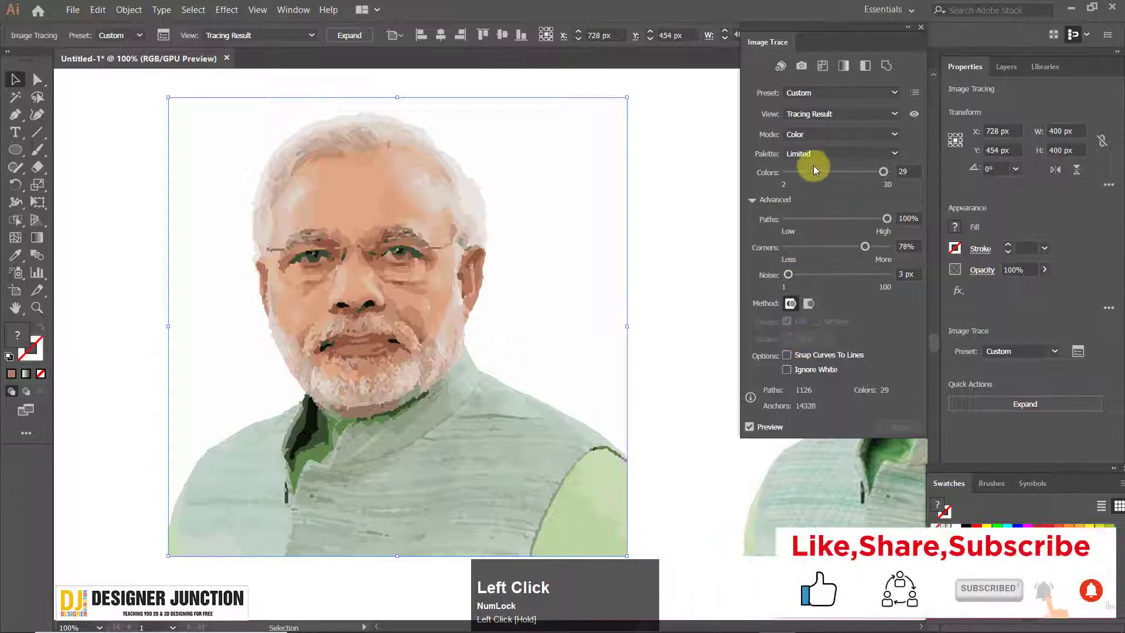
{"action": "left_click", "coordinate": [815, 113]}
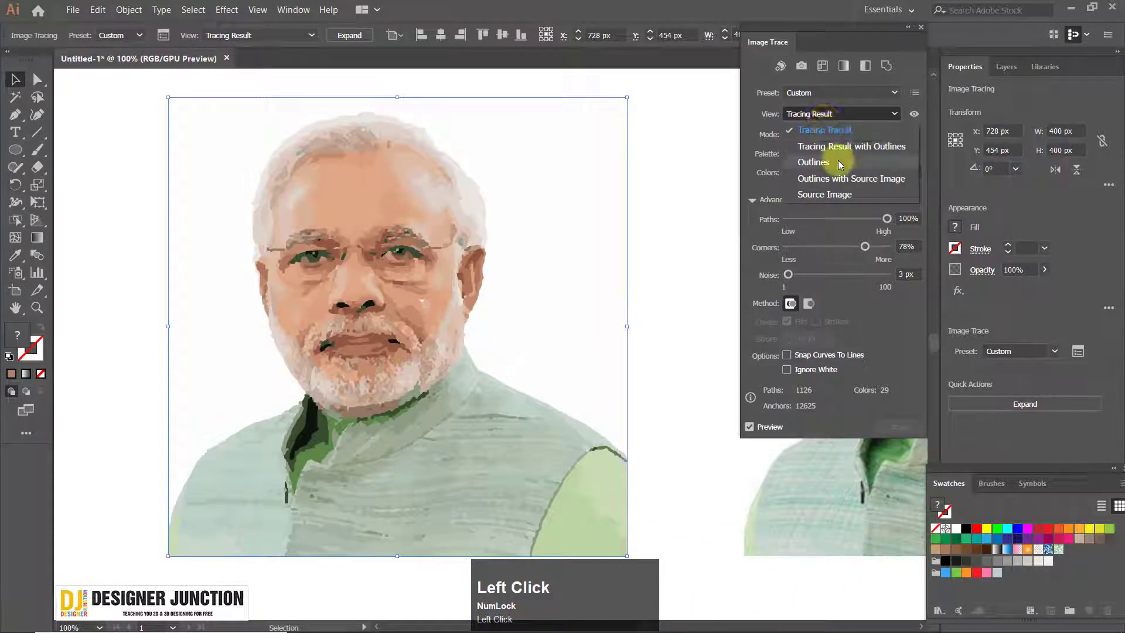
{"action": "left_click", "coordinate": [820, 130]}
{"action": "left_click", "coordinate": [829, 91]}
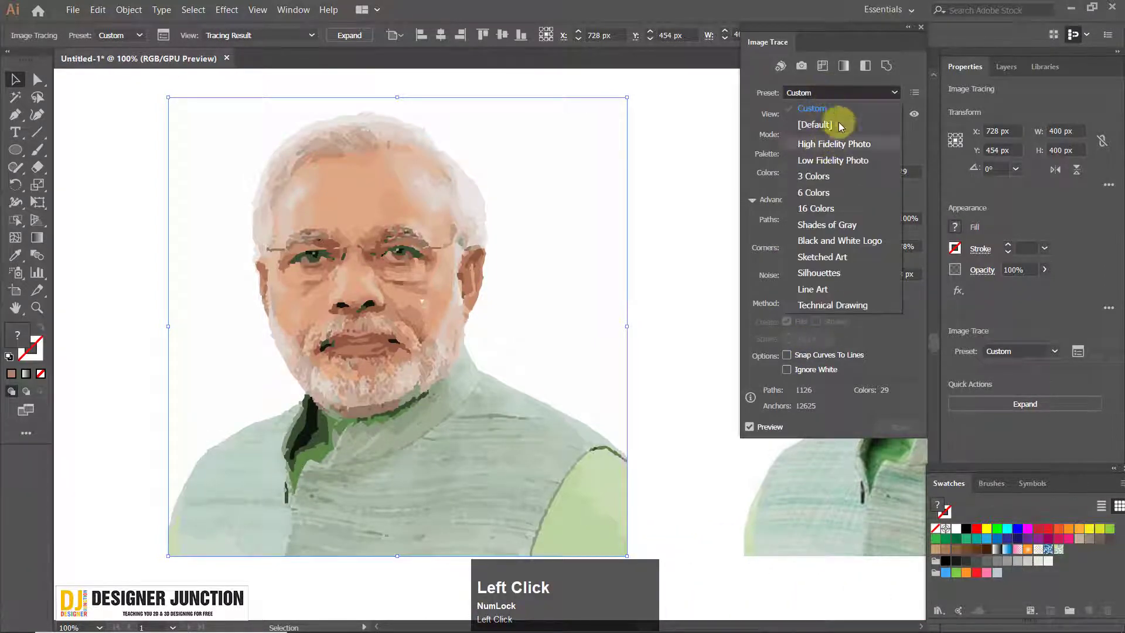
{"action": "left_click", "coordinate": [846, 93]}
{"action": "left_click", "coordinate": [832, 117]}
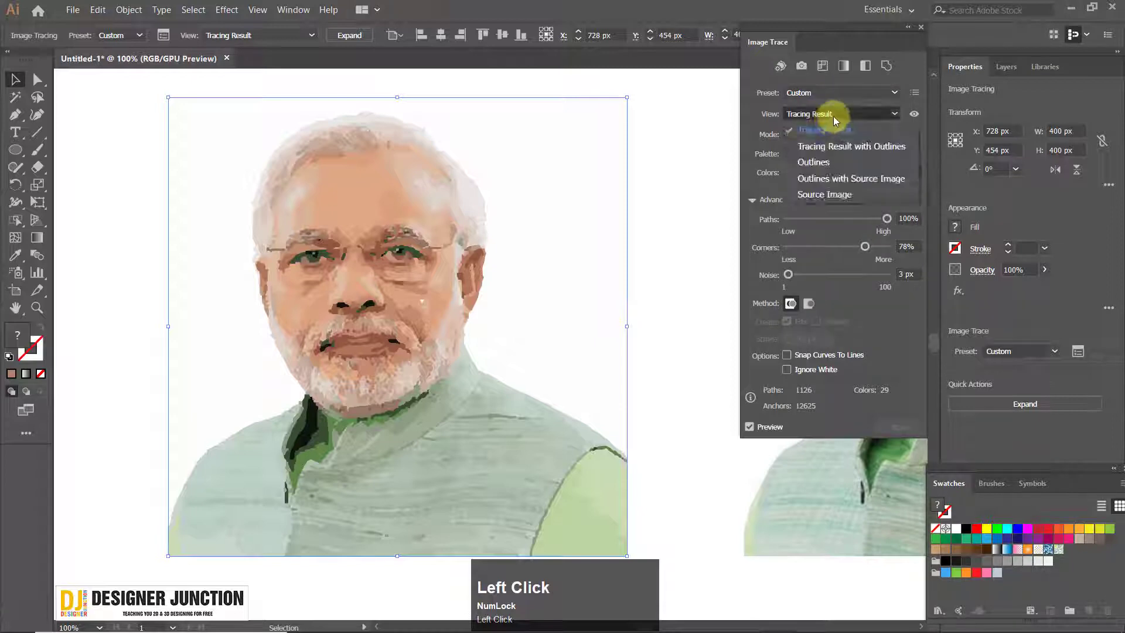
{"action": "left_click", "coordinate": [834, 116]}
{"action": "left_click", "coordinate": [827, 134]}
{"action": "left_click", "coordinate": [828, 133]}
{"action": "left_click", "coordinate": [830, 112]}
{"action": "left_click", "coordinate": [831, 111]}
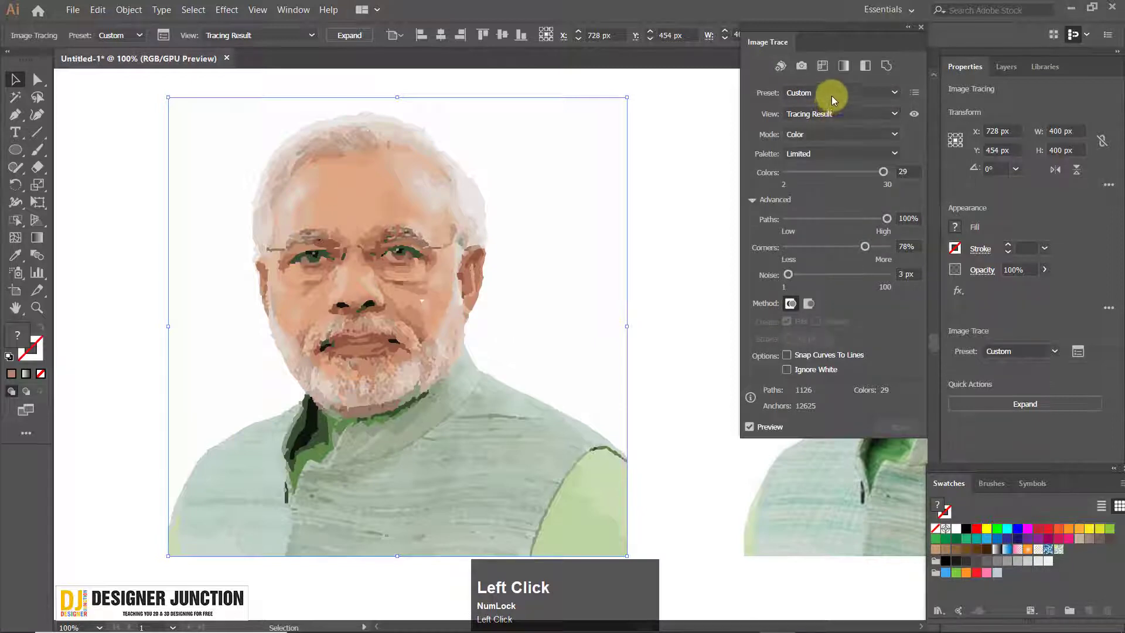
Apply the Line Art preset to the left portrait, set Threshold to 167, and try Paths at 1% and a higher value
{"action": "left_click", "coordinate": [832, 93]}
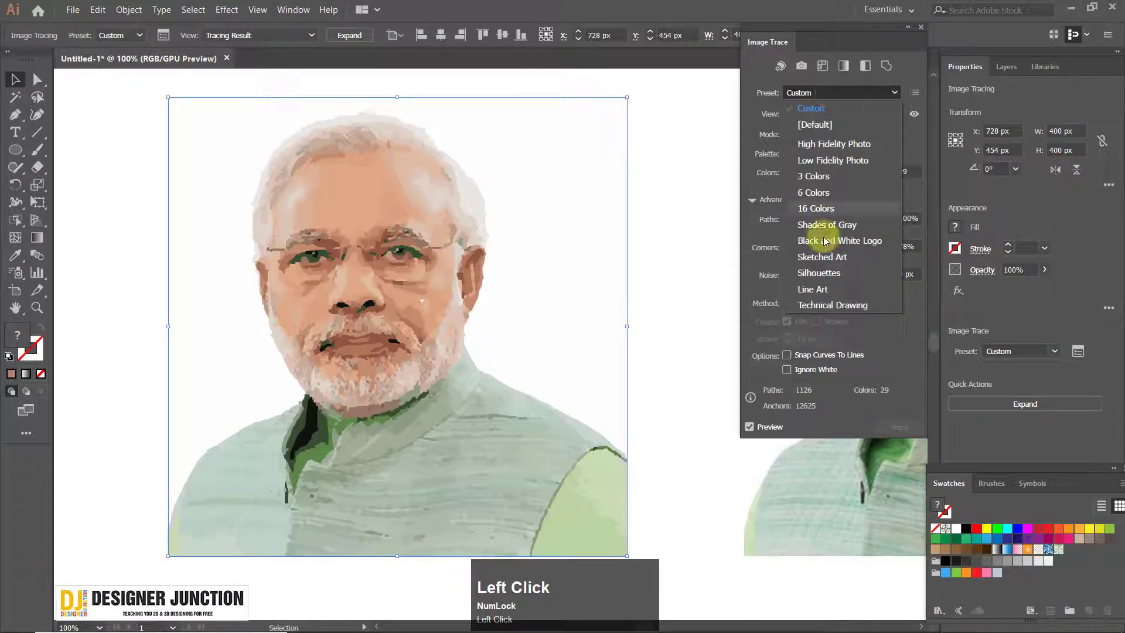
{"action": "left_click", "coordinate": [841, 288]}
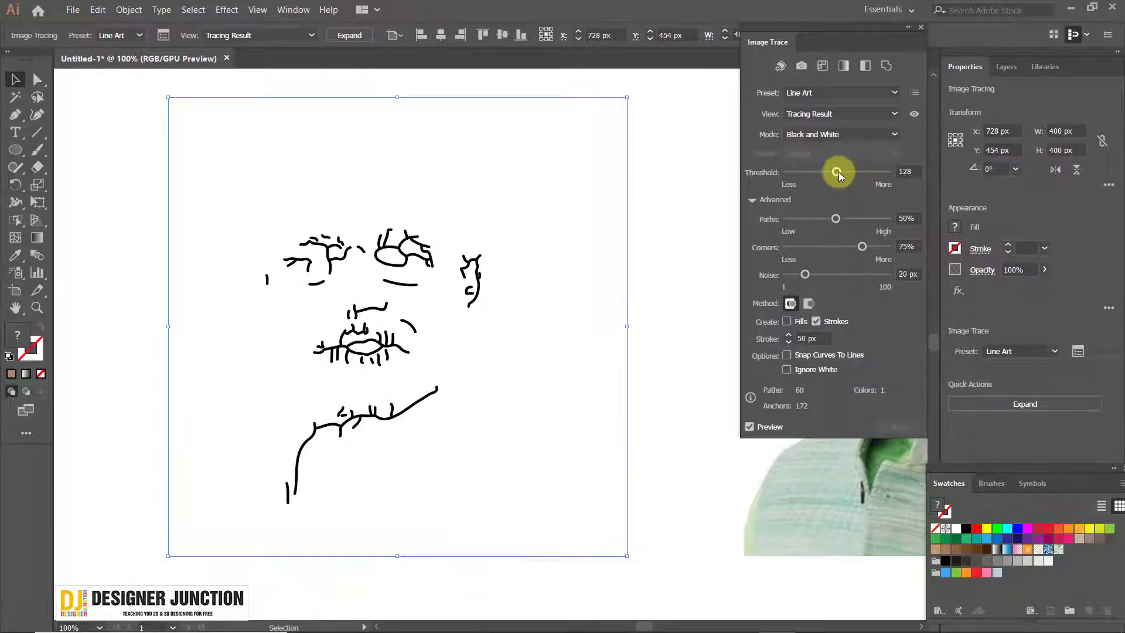
{"action": "mouse_move", "coordinate": [836, 172]}
{"action": "left_mouse_down"}
{"action": "mouse_move", "coordinate": [874, 171]}
{"action": "mouse_move", "coordinate": [791, 177]}
{"action": "mouse_move", "coordinate": [853, 176]}
{"action": "left_mouse_up"}
{"action": "mouse_move", "coordinate": [839, 220]}
{"action": "left_mouse_down"}
{"action": "mouse_move", "coordinate": [871, 218]}
{"action": "mouse_move", "coordinate": [785, 218]}
{"action": "left_mouse_up"}
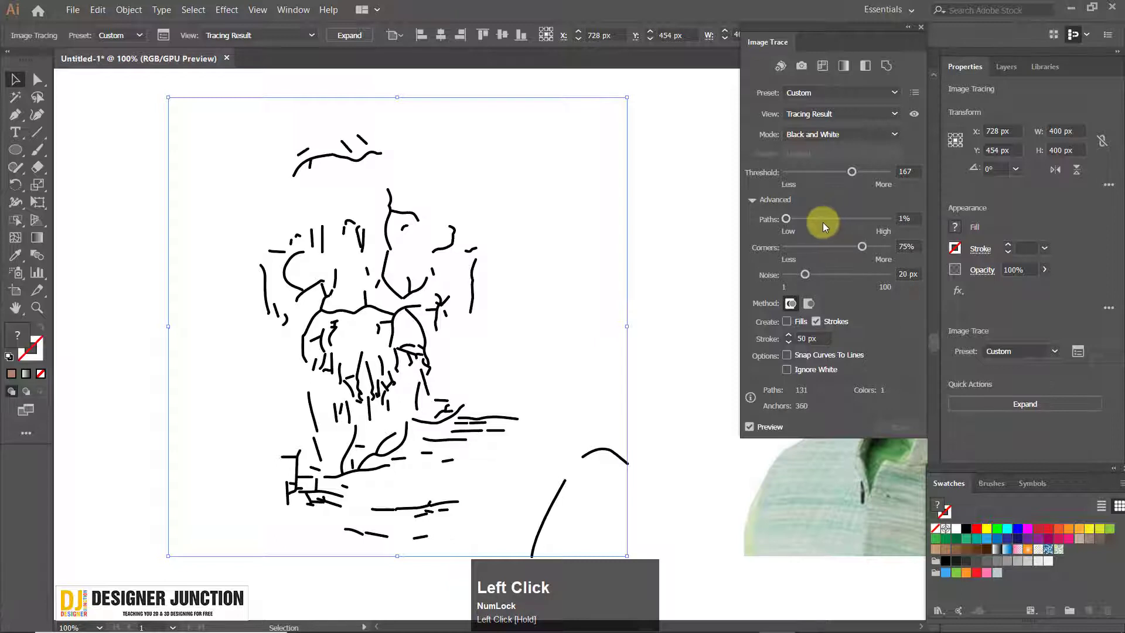
{"action": "left_click_drag", "start_coordinate": [817, 221], "coordinate": [859, 223]}
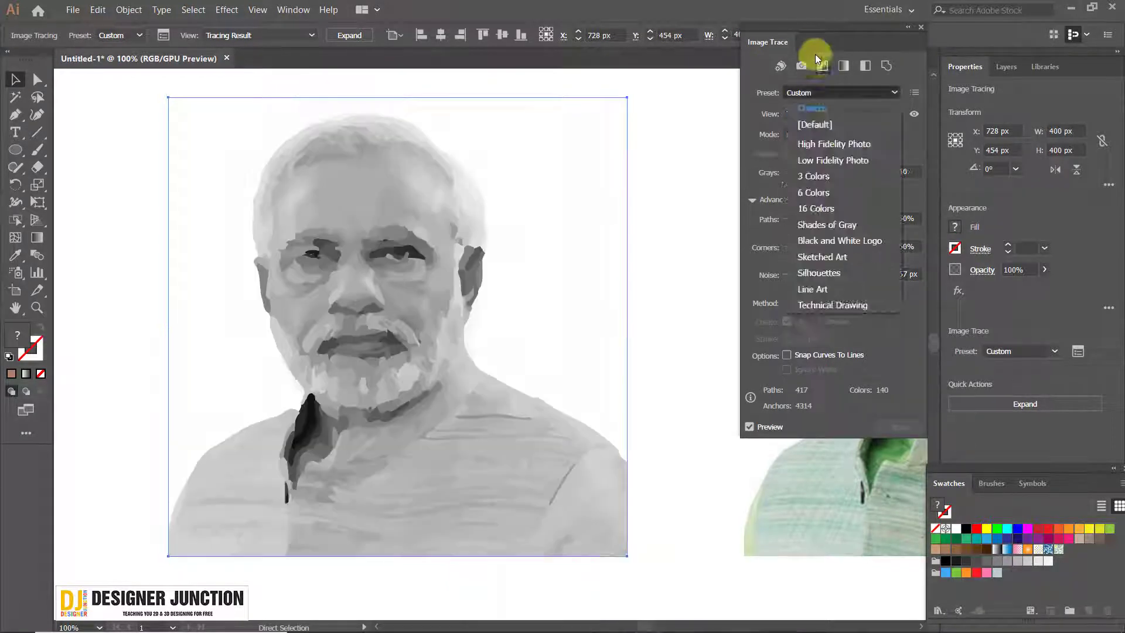
Try a grayscale tracing of the left portrait with Grays at 50 and Noise at 20 px
{"action": "left_click", "coordinate": [827, 213]}
{"action": "left_click_drag", "start_coordinate": [844, 274], "coordinate": [811, 273]}
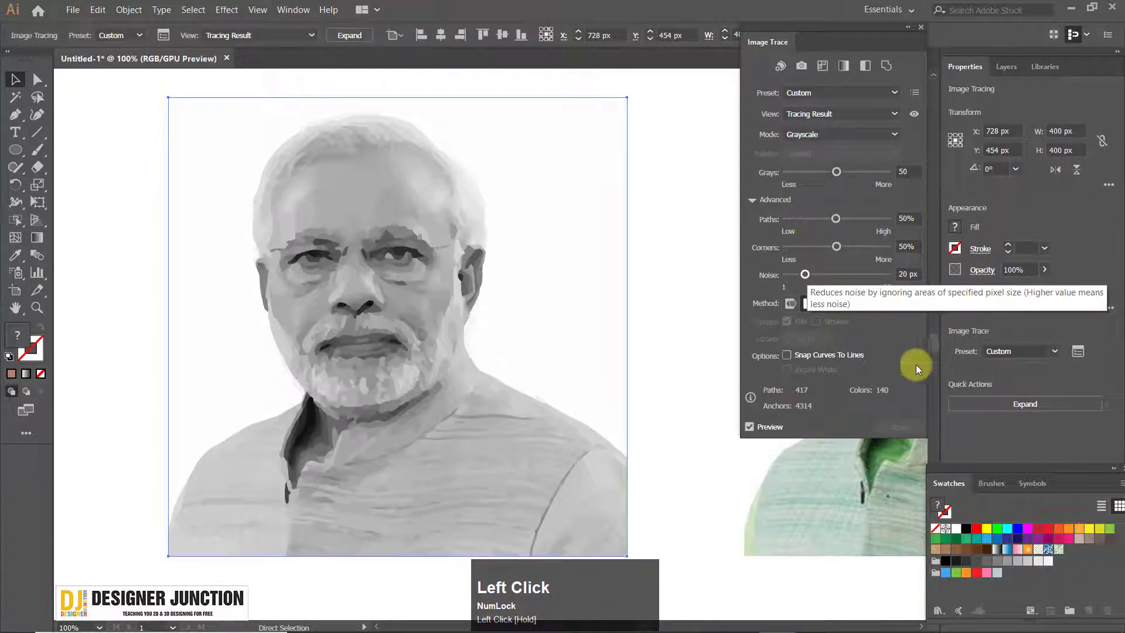
Apply the Low Fidelity Photo preset to the left portrait, try Colors at 86, and reduce Colors to 1
{"action": "left_click", "coordinate": [818, 94]}
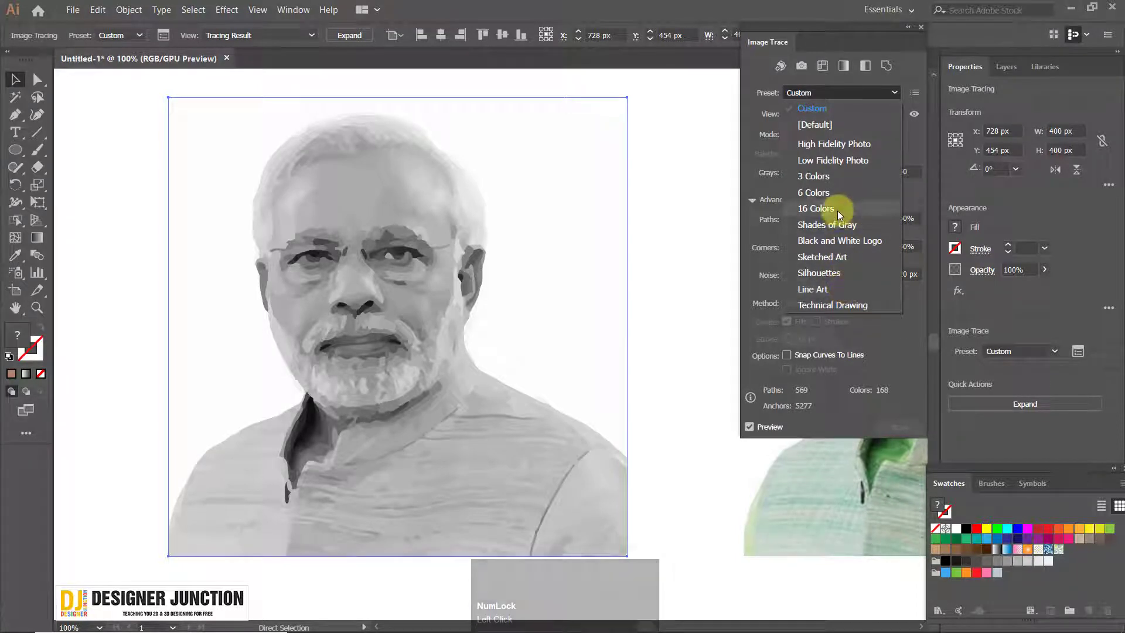
{"action": "left_click", "coordinate": [832, 162]}
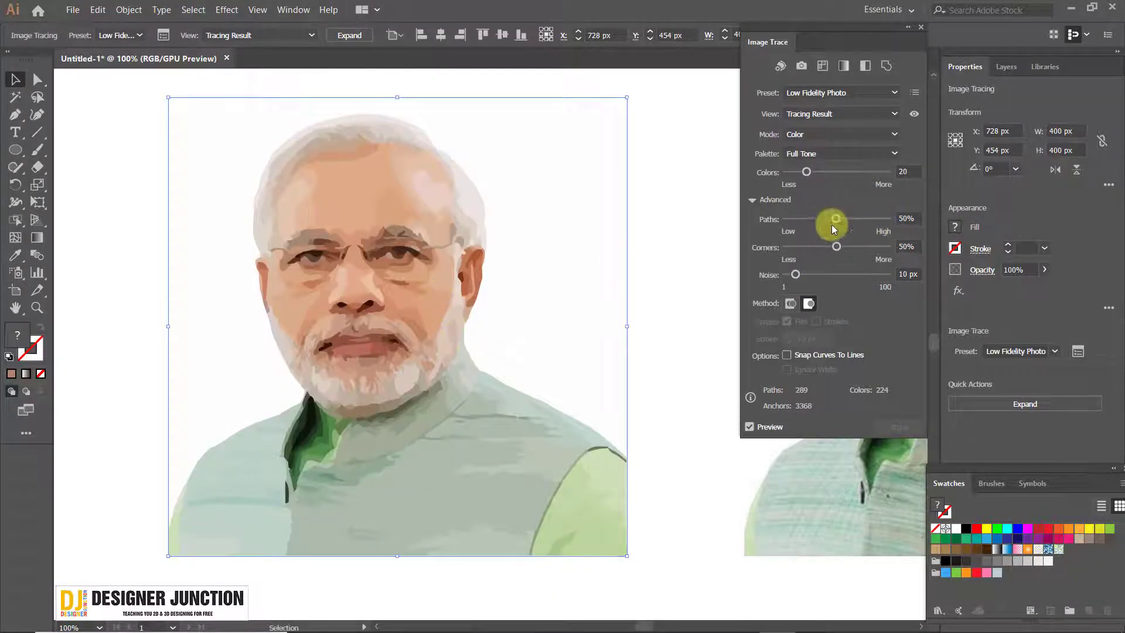
{"action": "left_click_drag", "start_coordinate": [825, 174], "coordinate": [873, 174]}
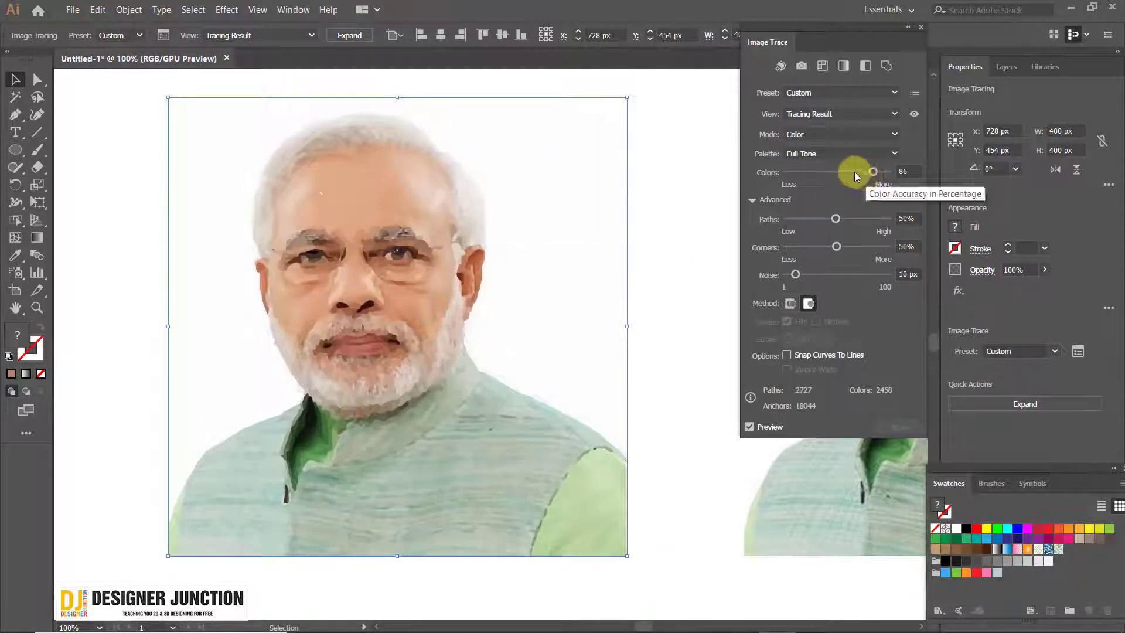
{"action": "left_click_drag", "start_coordinate": [855, 171], "coordinate": [786, 173]}
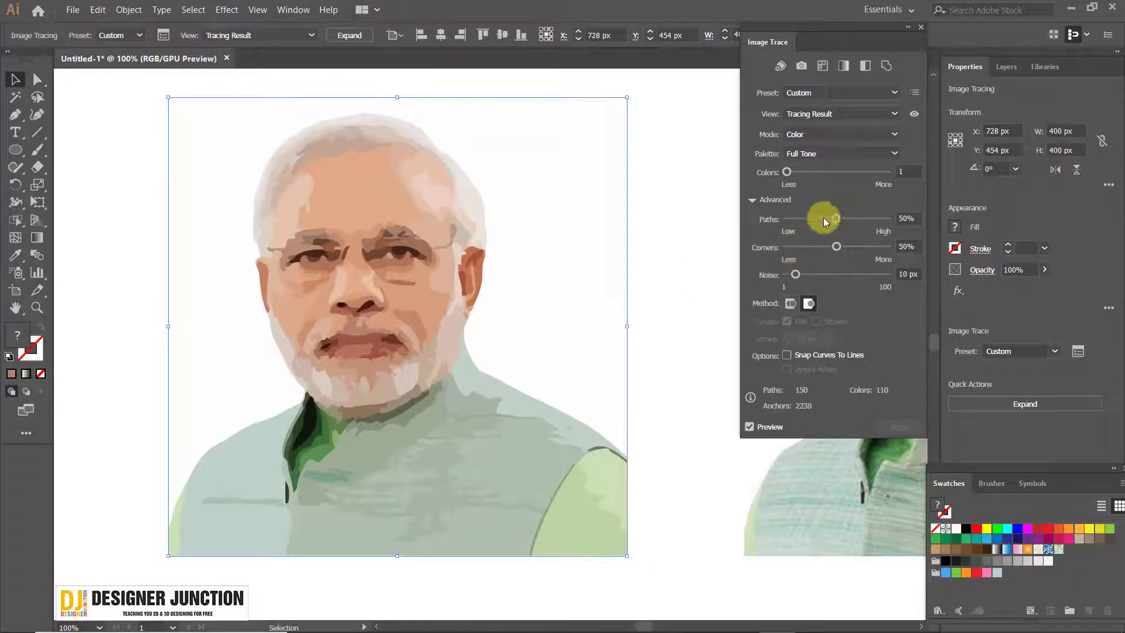
Compare low and high Paths values on the color tracing, then set Paths to 1%, Corners to 94% and Noise to 1 px
{"action": "left_click_drag", "start_coordinate": [834, 218], "coordinate": [787, 221]}
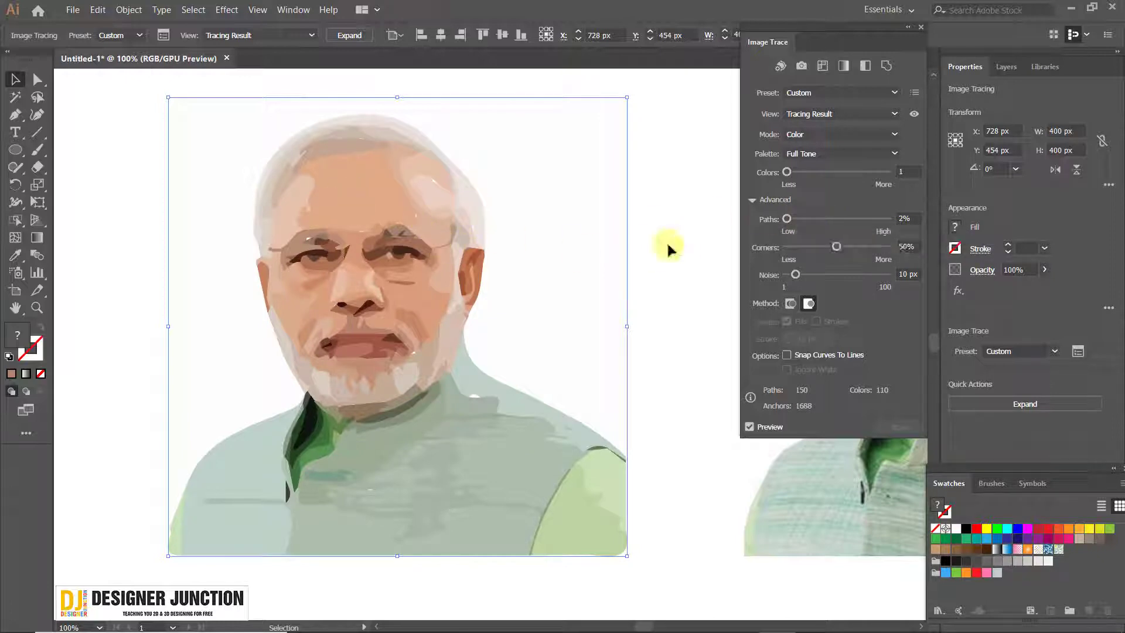
{"action": "left_click_drag", "start_coordinate": [804, 219], "coordinate": [867, 219]}
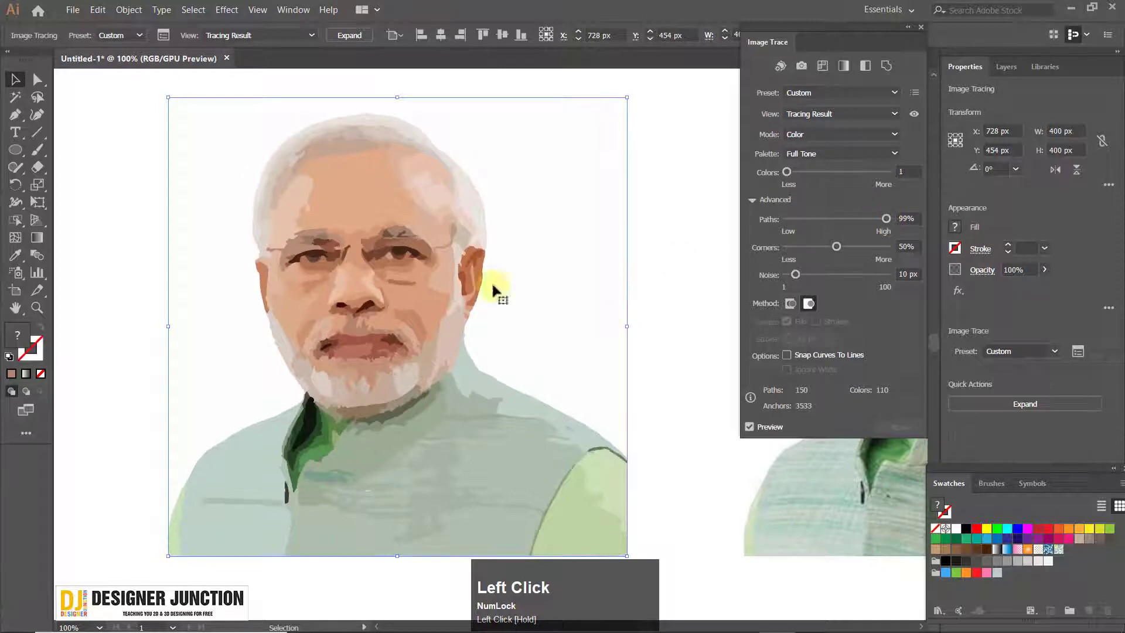
{"action": "left_click_drag", "start_coordinate": [798, 219], "coordinate": [759, 223]}
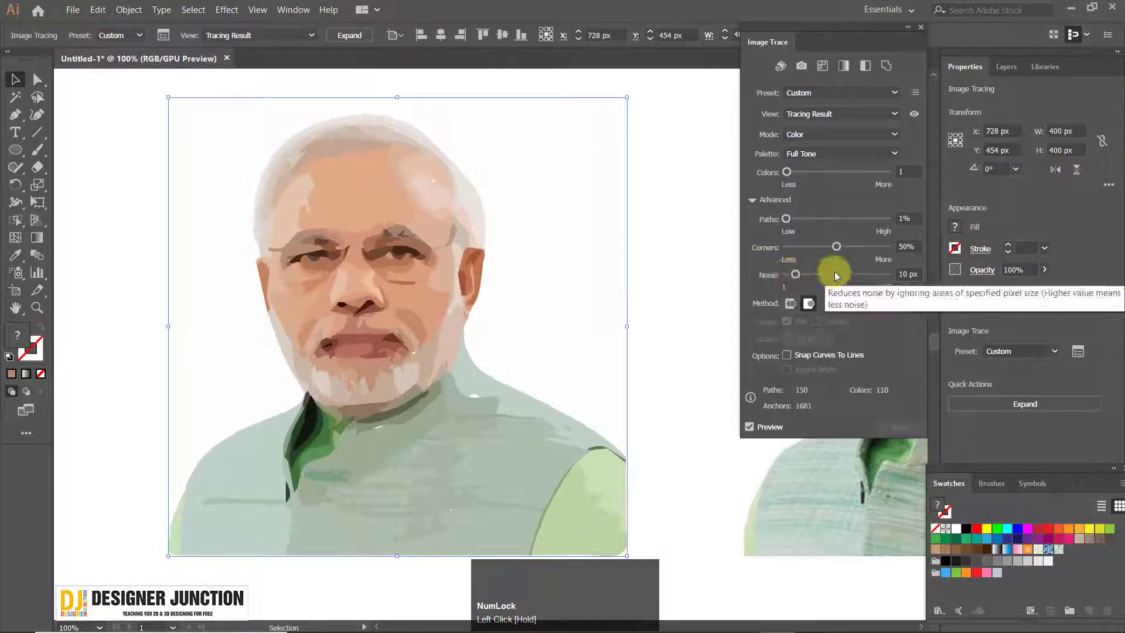
{"action": "mouse_move", "coordinate": [837, 247]}
{"action": "left_mouse_down"}
{"action": "mouse_move", "coordinate": [789, 247]}
{"action": "mouse_move", "coordinate": [884, 246]}
{"action": "mouse_move", "coordinate": [794, 248]}
{"action": "mouse_move", "coordinate": [838, 275]}
{"action": "mouse_move", "coordinate": [894, 273]}
{"action": "mouse_move", "coordinate": [790, 279]}
{"action": "left_mouse_up"}
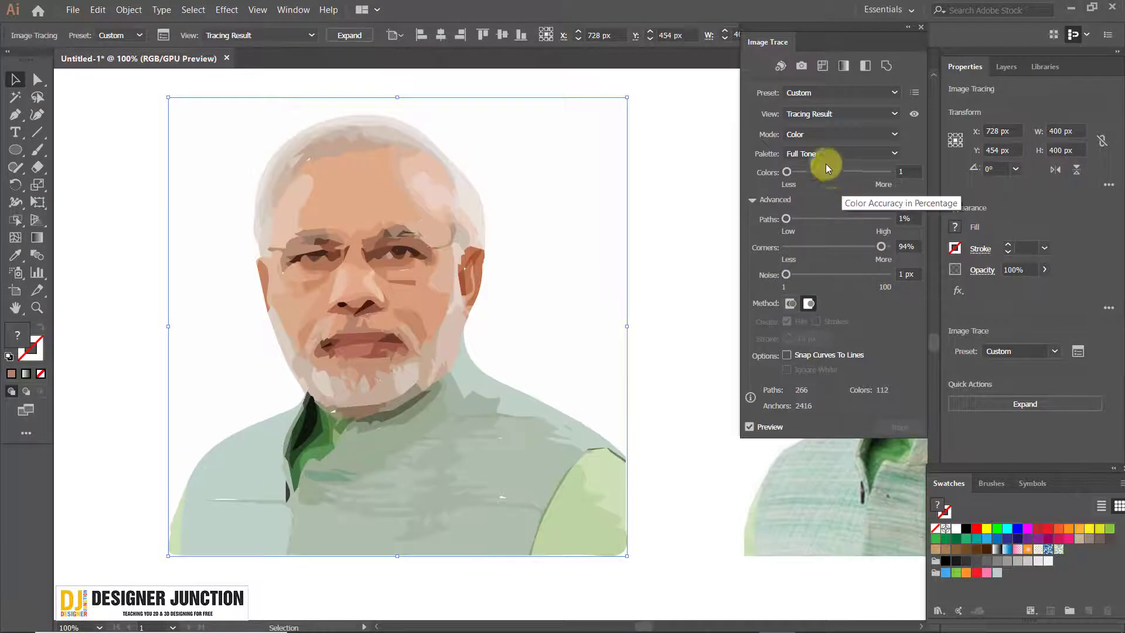
Try the Grayscale and Black and White tracing modes, varying the black-and-white Threshold, and return the mode to Color
{"action": "left_click", "coordinate": [811, 133]}
{"action": "left_click", "coordinate": [827, 167]}
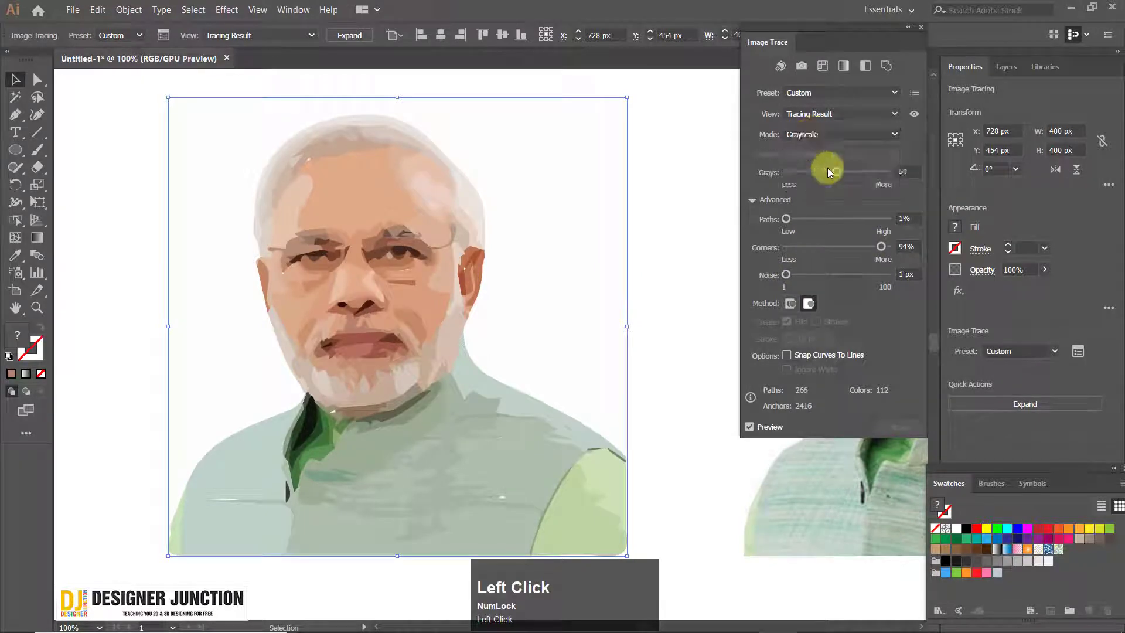
{"action": "left_click", "coordinate": [842, 132]}
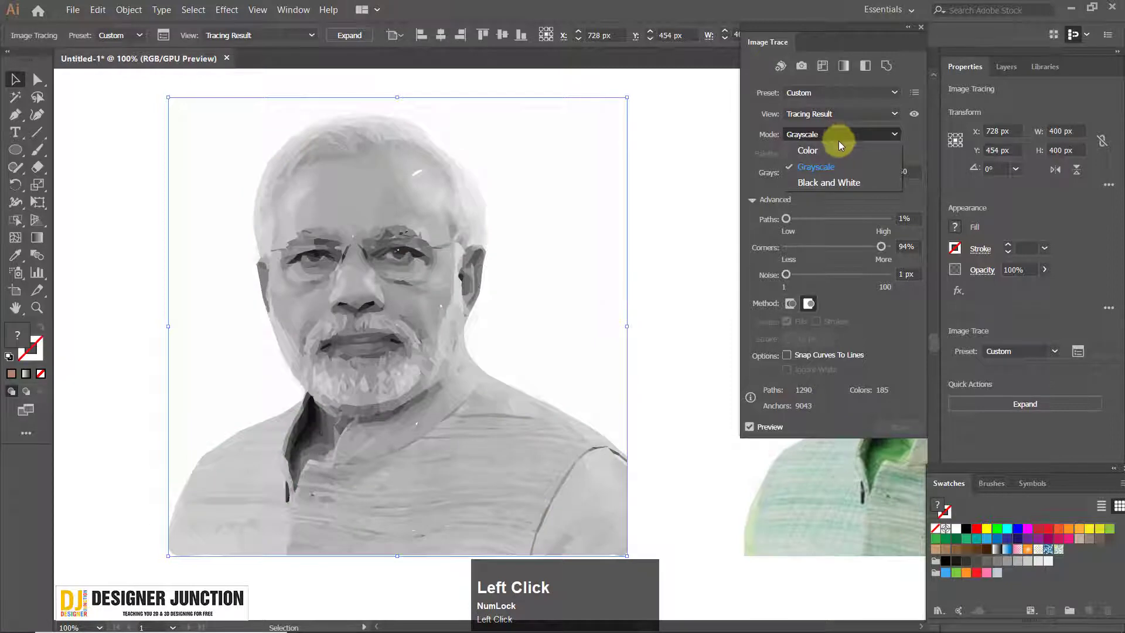
{"action": "left_click", "coordinate": [828, 183]}
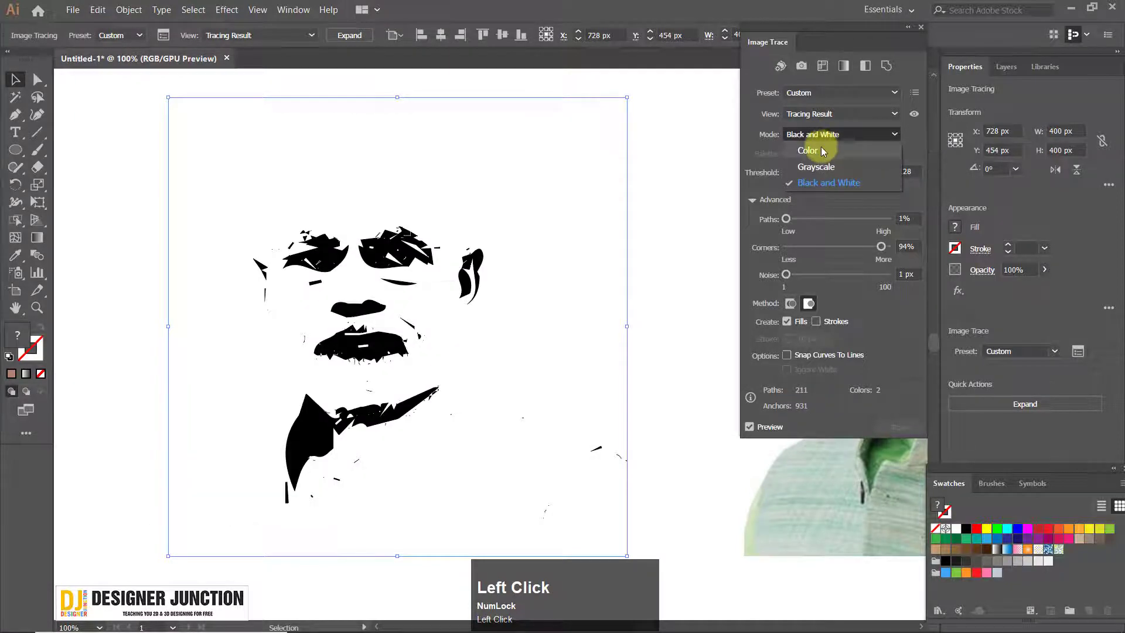
{"action": "left_click", "coordinate": [872, 314]}
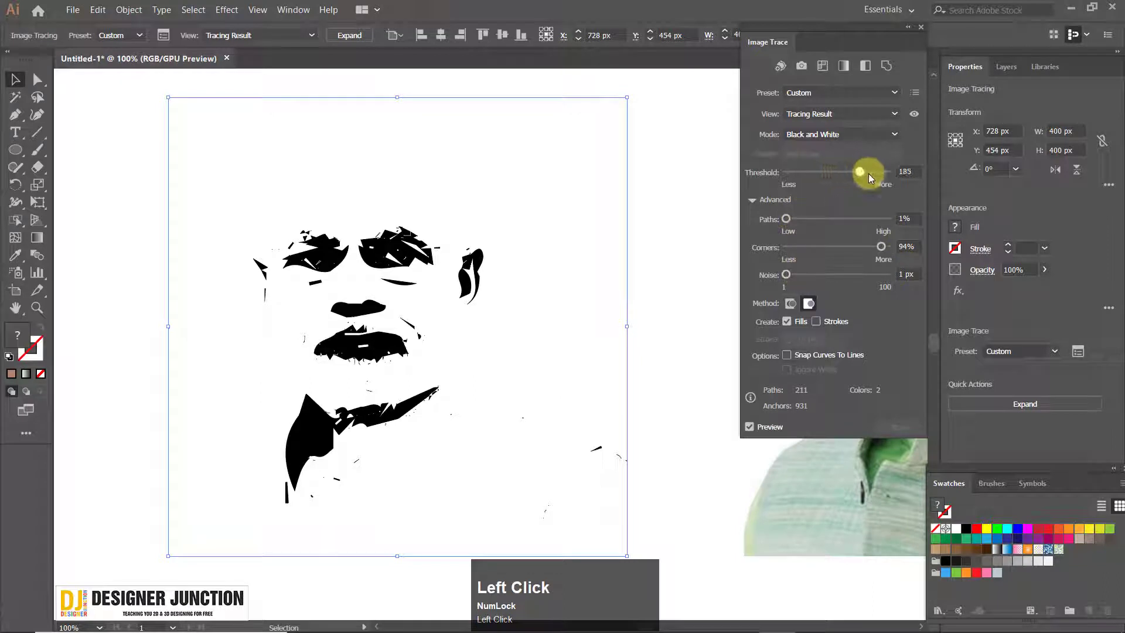
{"action": "left_click_drag", "start_coordinate": [874, 177], "coordinate": [839, 167]}
{"action": "left_click", "coordinate": [845, 138]}
{"action": "left_click", "coordinate": [835, 149]}
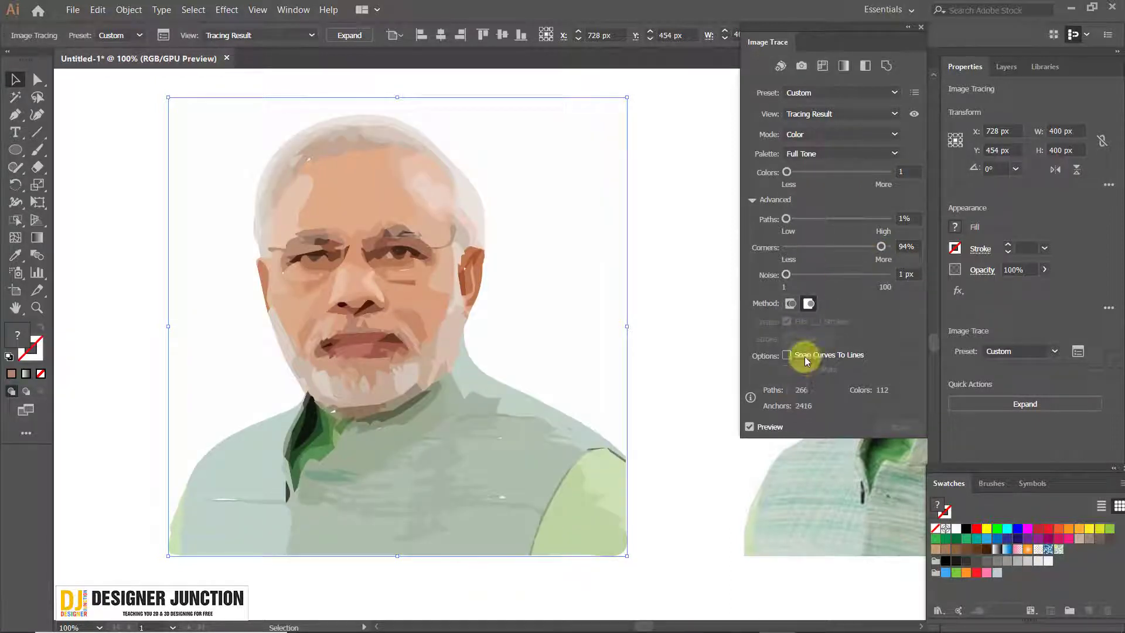
Close the Image Trace settings and compare the traced left portrait with the original photo, keeping the tracing selected
{"action": "left_click", "coordinate": [852, 154]}
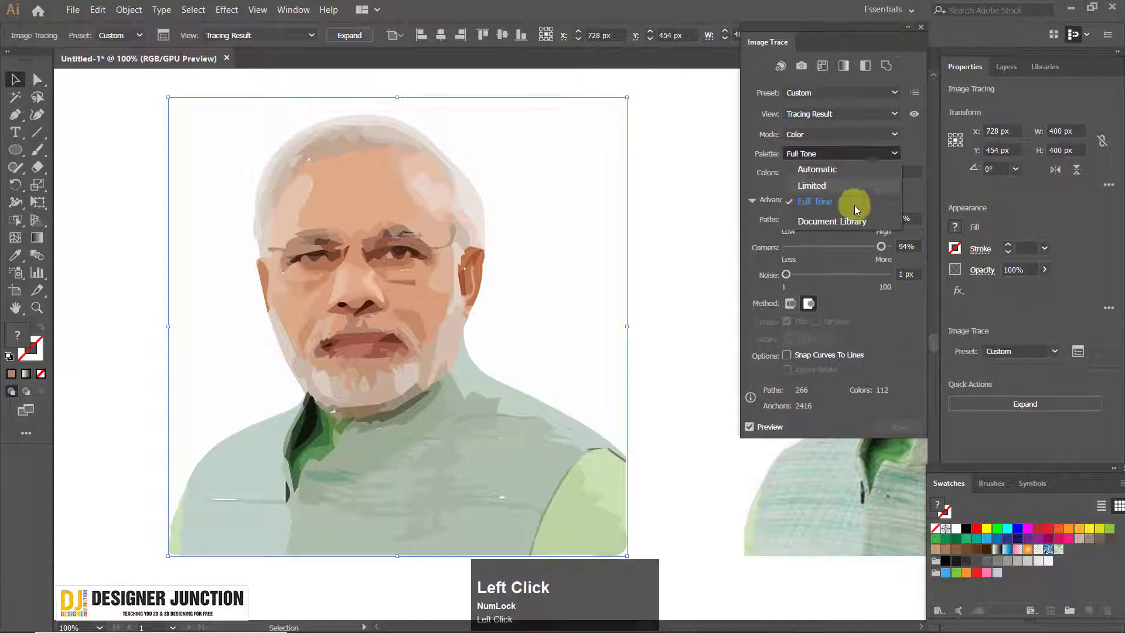
{"action": "left_click", "coordinate": [909, 153]}
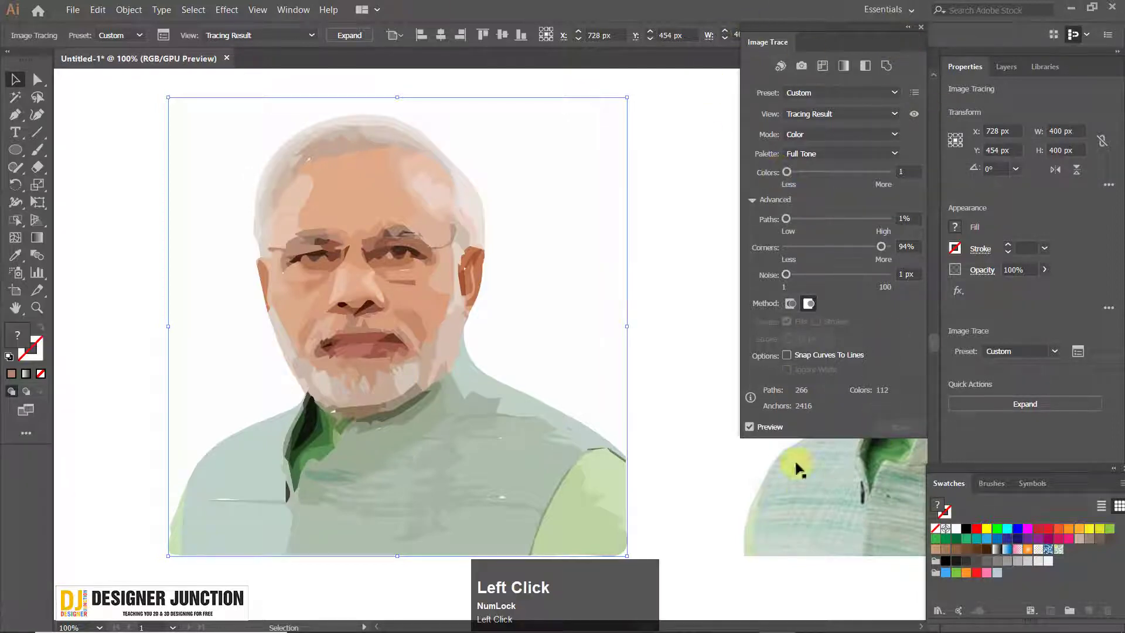
{"action": "left_click", "coordinate": [923, 29]}
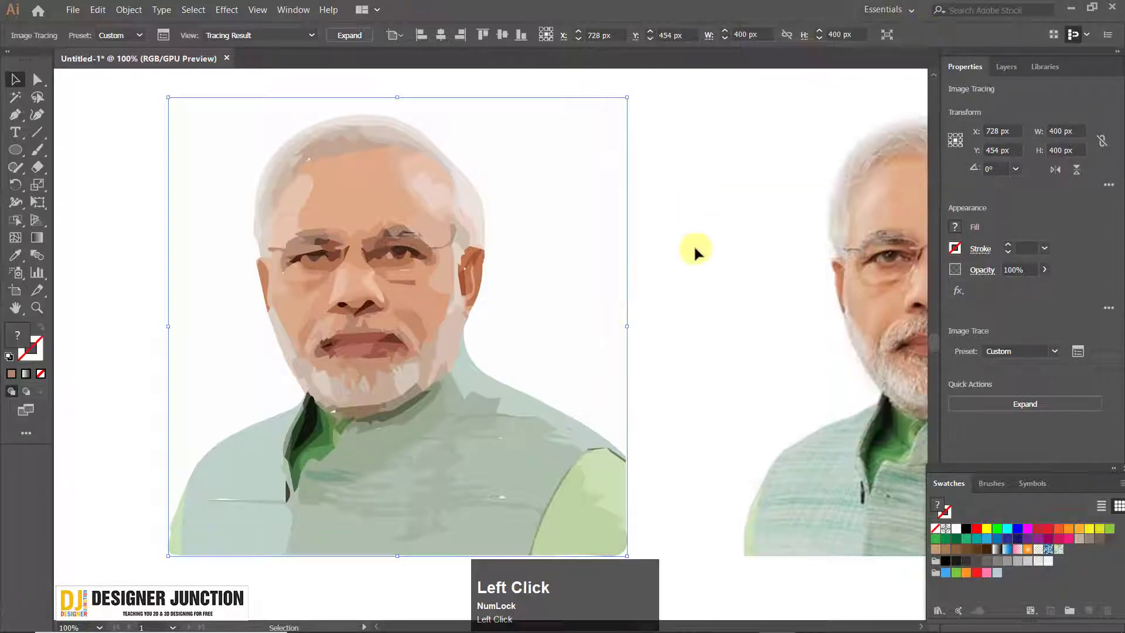
{"action": "scroll", "coordinate": [387, 343], "scroll_direction": "up", "scroll_amount": 3}
{"action": "scroll", "coordinate": [387, 343], "scroll_direction": "down", "scroll_amount": 4}
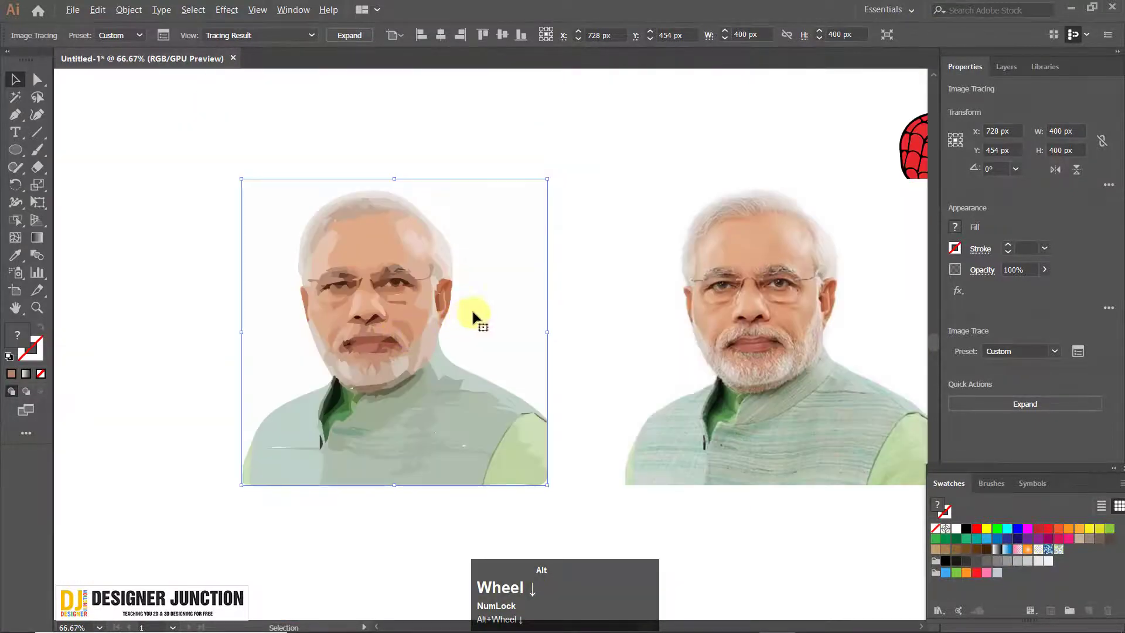
{"action": "scroll", "coordinate": [440, 346], "scroll_direction": "up", "scroll_amount": 1}
{"action": "left_click", "coordinate": [354, 230]}
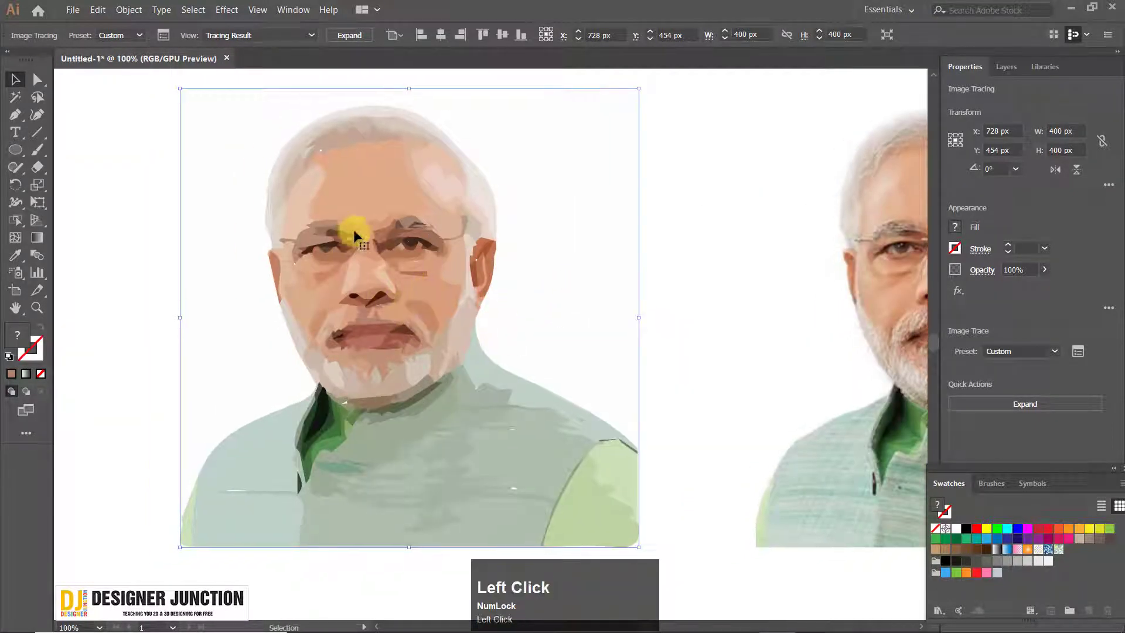
Expand the left portrait's tracing into editable paths, ungroup them and clear the selection
{"action": "right_click", "coordinate": [359, 180]}
{"action": "left_click", "coordinate": [348, 34]}
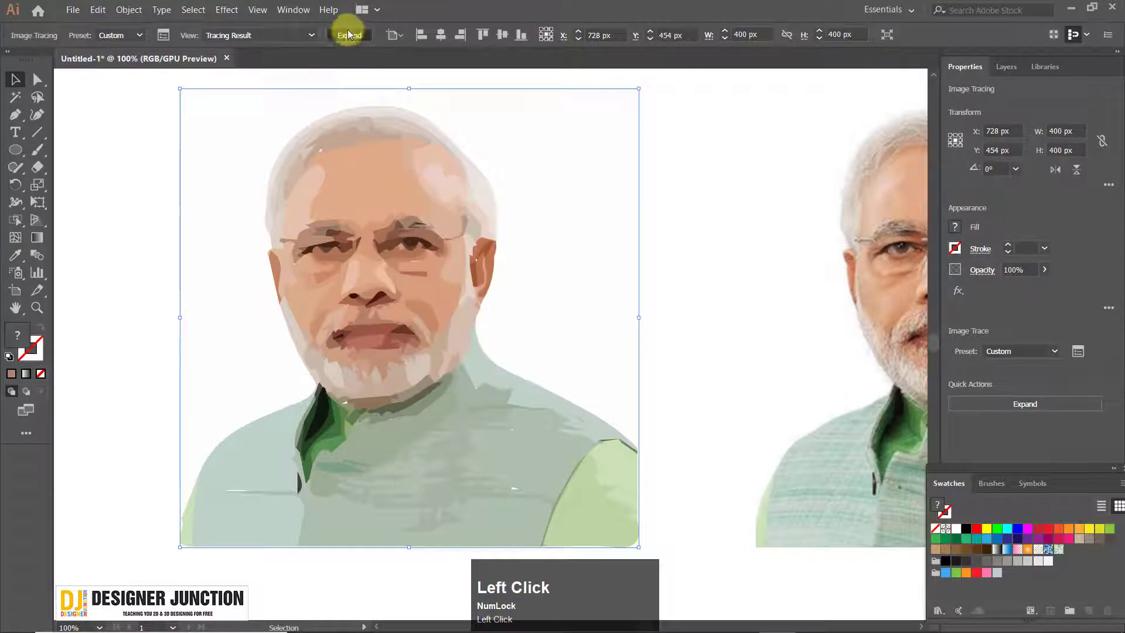
{"action": "right_click", "coordinate": [435, 203]}
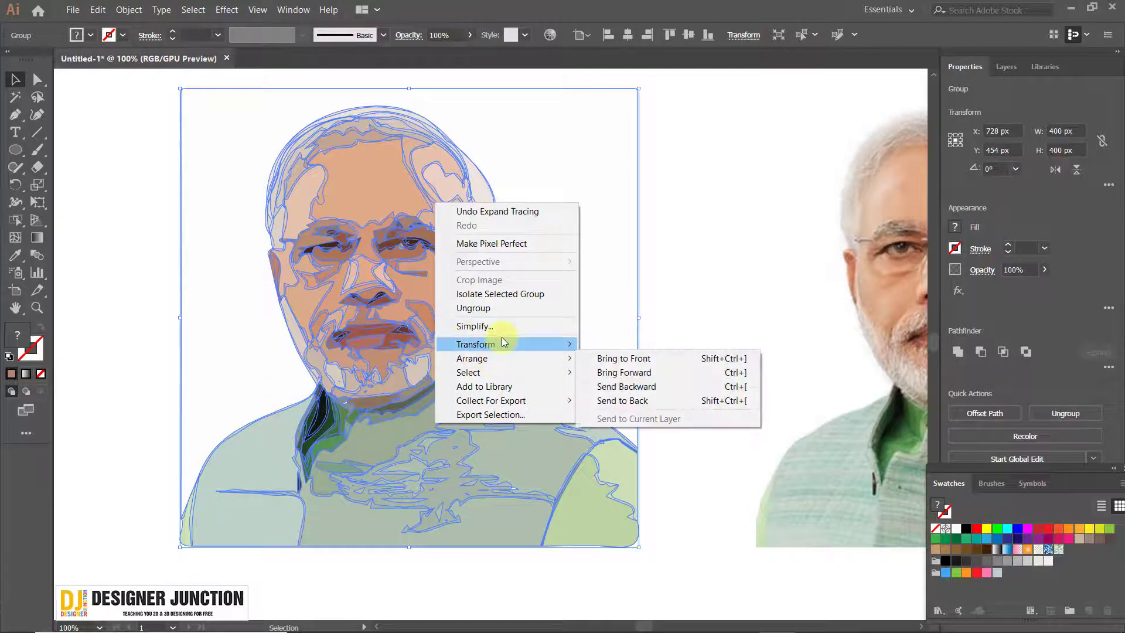
{"action": "mouse_move", "coordinate": [501, 338]}
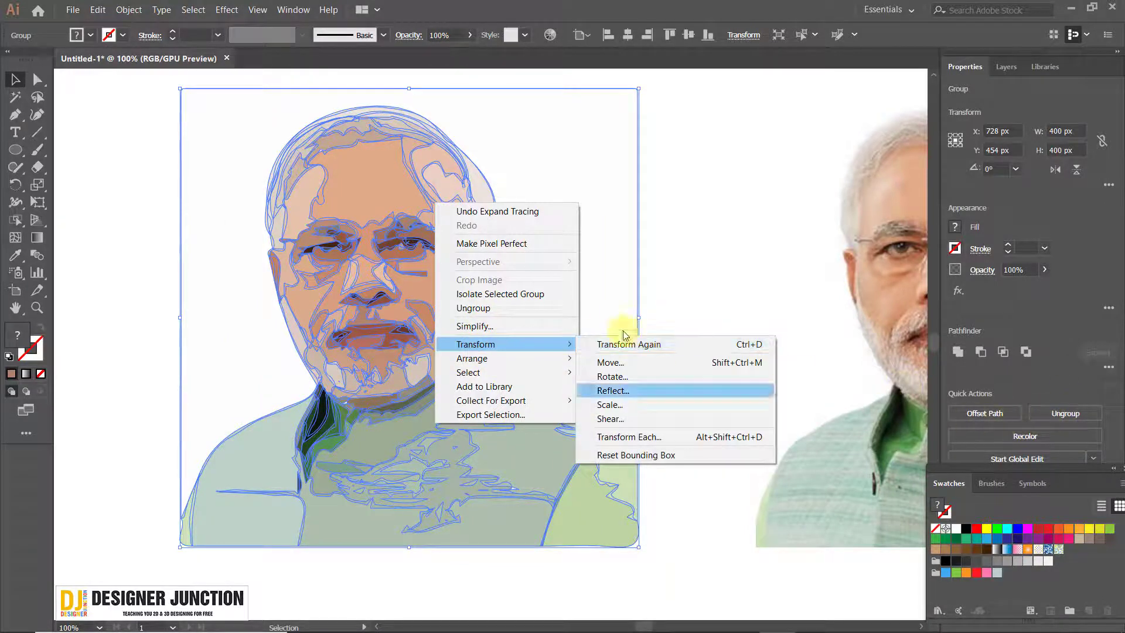
{"action": "left_click", "coordinate": [511, 325]}
{"action": "left_click", "coordinate": [669, 488]}
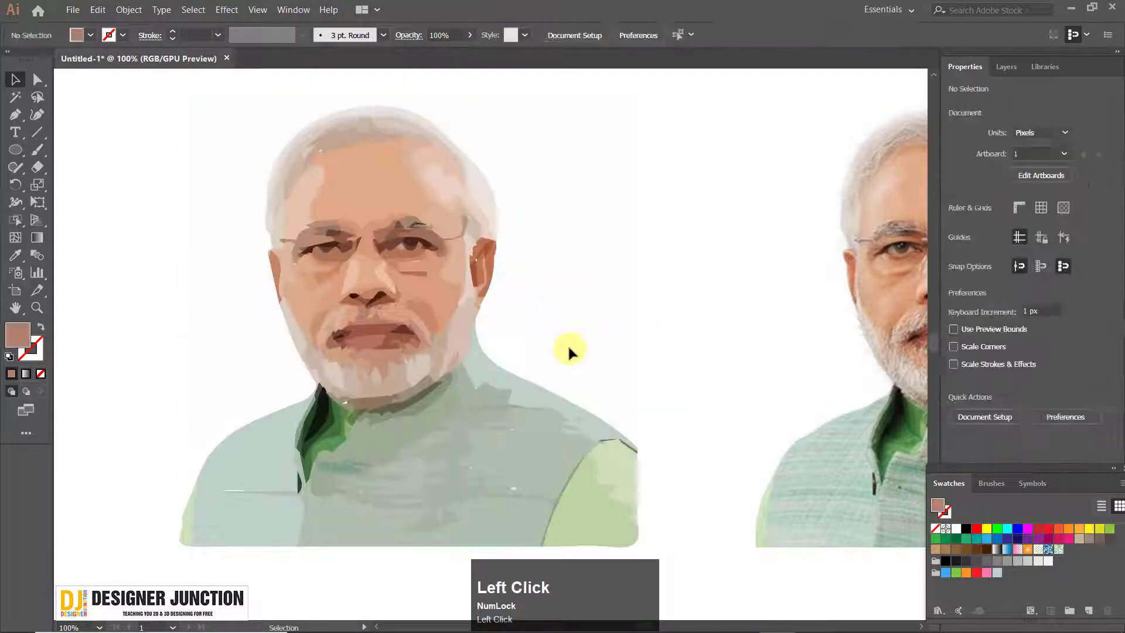
{"action": "scroll", "coordinate": [354, 319], "scroll_direction": "down", "scroll_amount": 1, "text": "alt"}
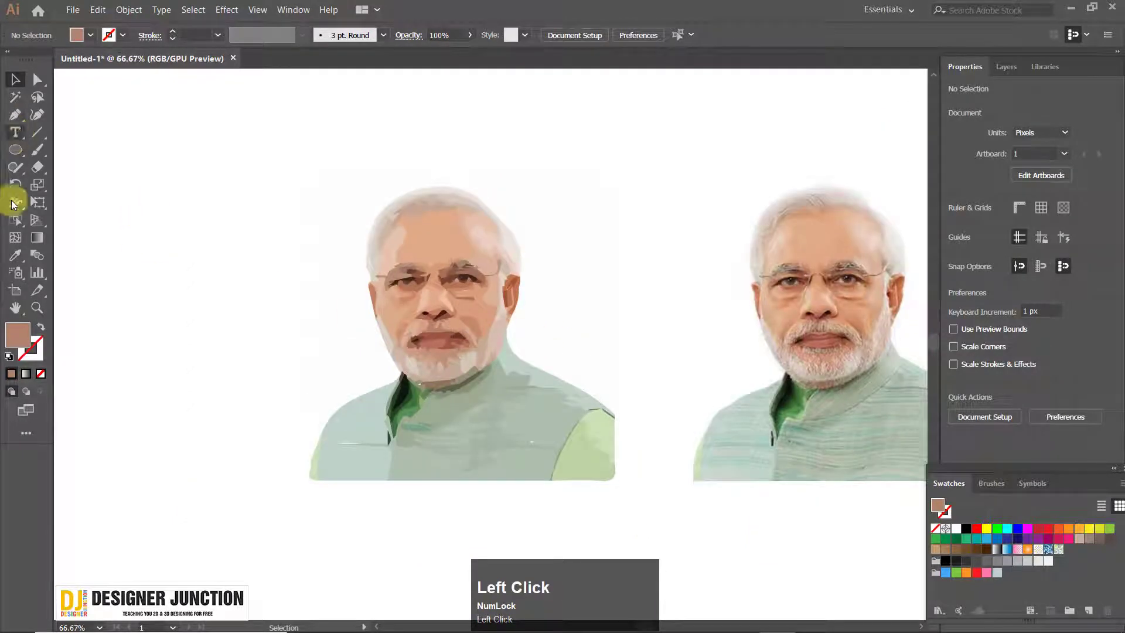
Draw a rectangle about 589 × 573 px that covers the traced portrait with a margin all around
{"action": "left_click", "coordinate": [15, 151]}
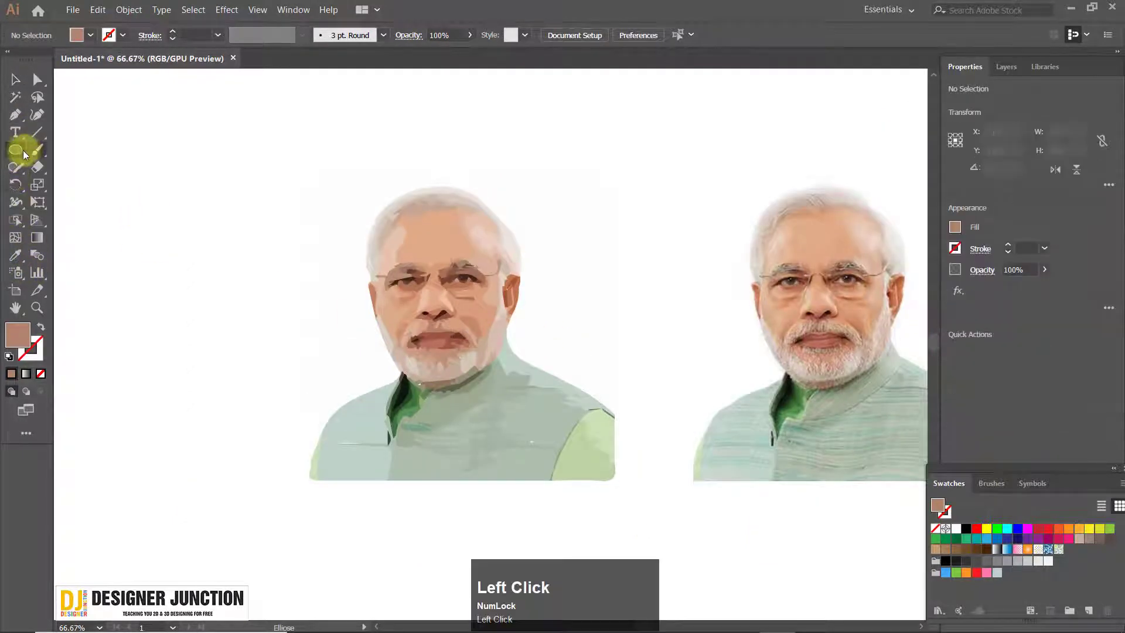
{"action": "right_click", "coordinate": [15, 151]}
{"action": "left_click", "coordinate": [82, 149]}
{"action": "left_click_drag", "start_coordinate": [224, 91], "coordinate": [674, 528]}
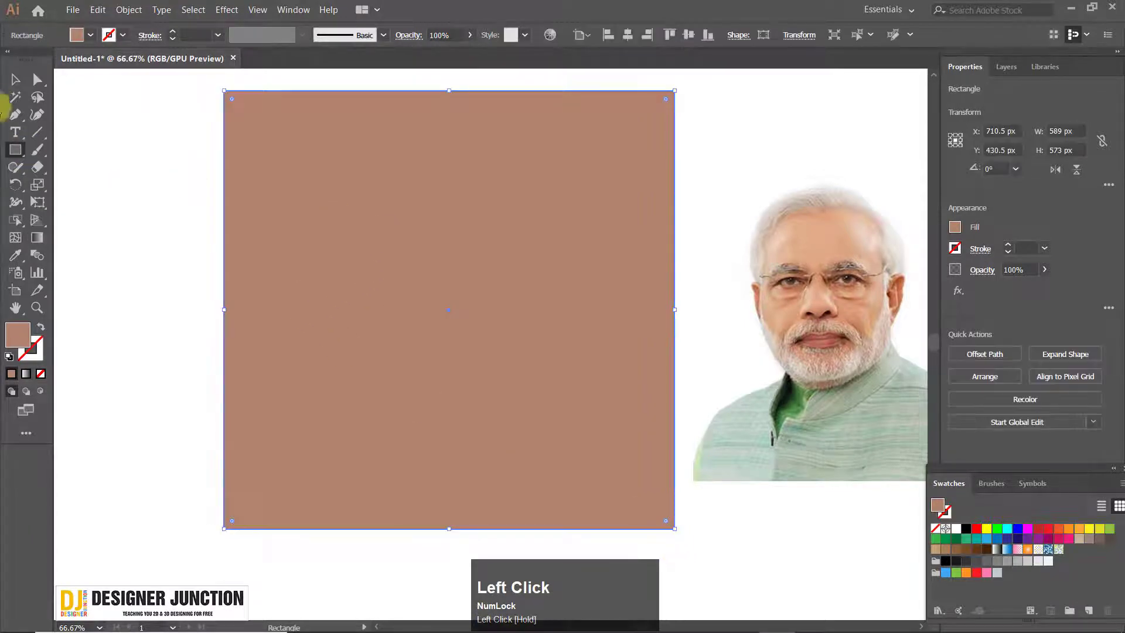
Send the rectangle to the back, behind the traced portrait
{"action": "left_click", "coordinate": [15, 79]}
{"action": "right_click", "coordinate": [202, 143]}
{"action": "right_click", "coordinate": [305, 156]}
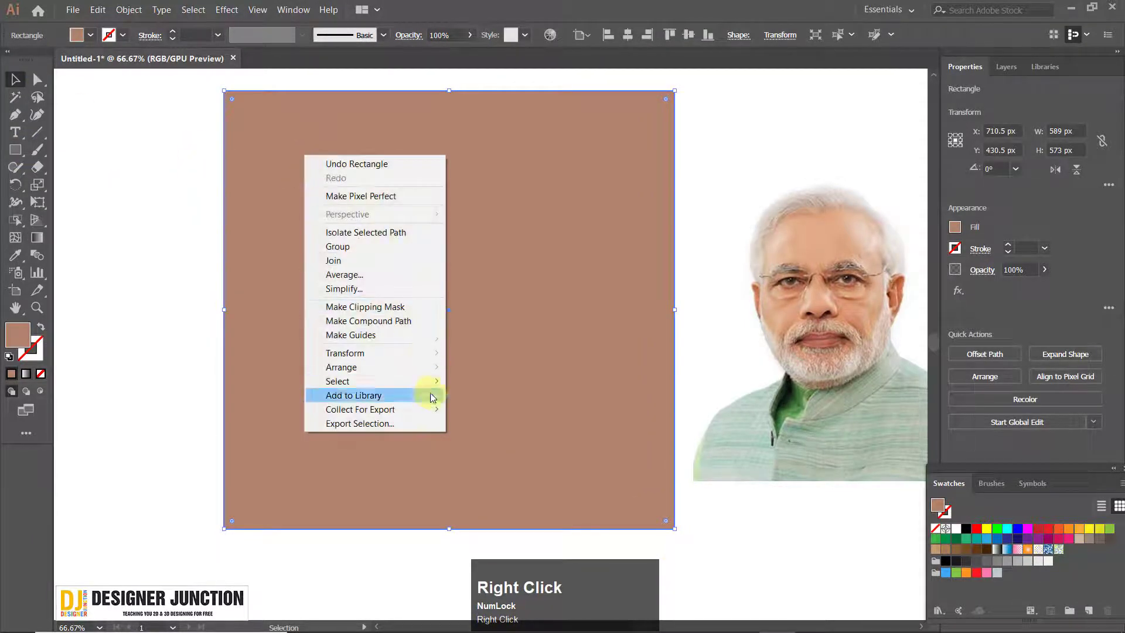
{"action": "mouse_move", "coordinate": [436, 375]}
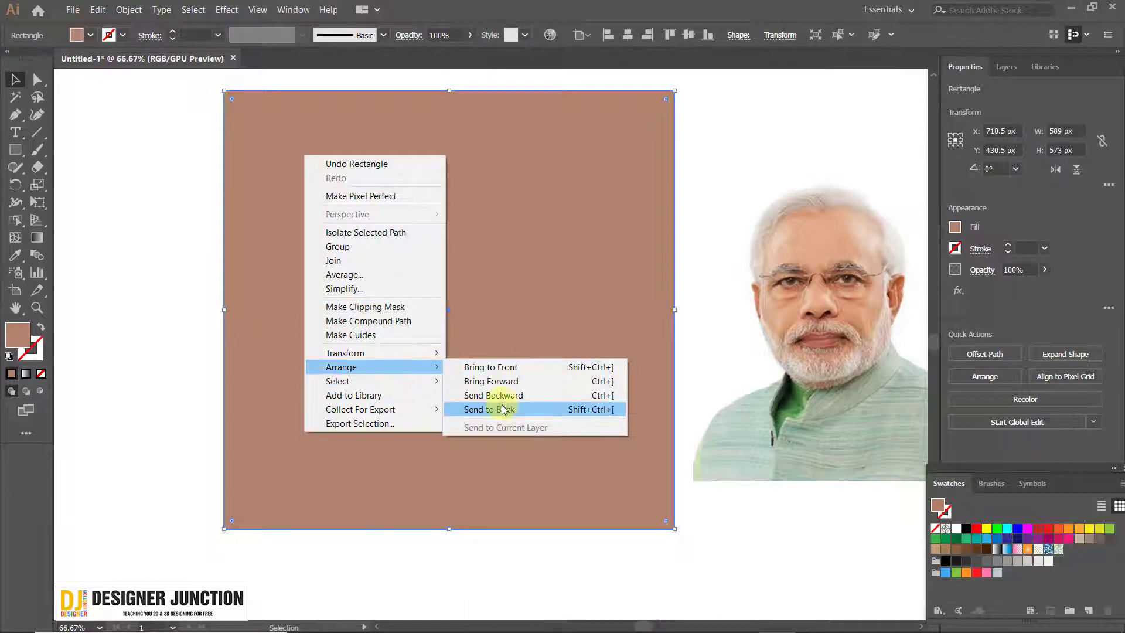
{"action": "left_click", "coordinate": [503, 409]}
{"action": "scroll", "coordinate": [385, 244], "scroll_direction": "down", "scroll_amount": 1}
Delete the white background path surrounding the traced portrait
{"action": "left_click", "coordinate": [489, 342]}
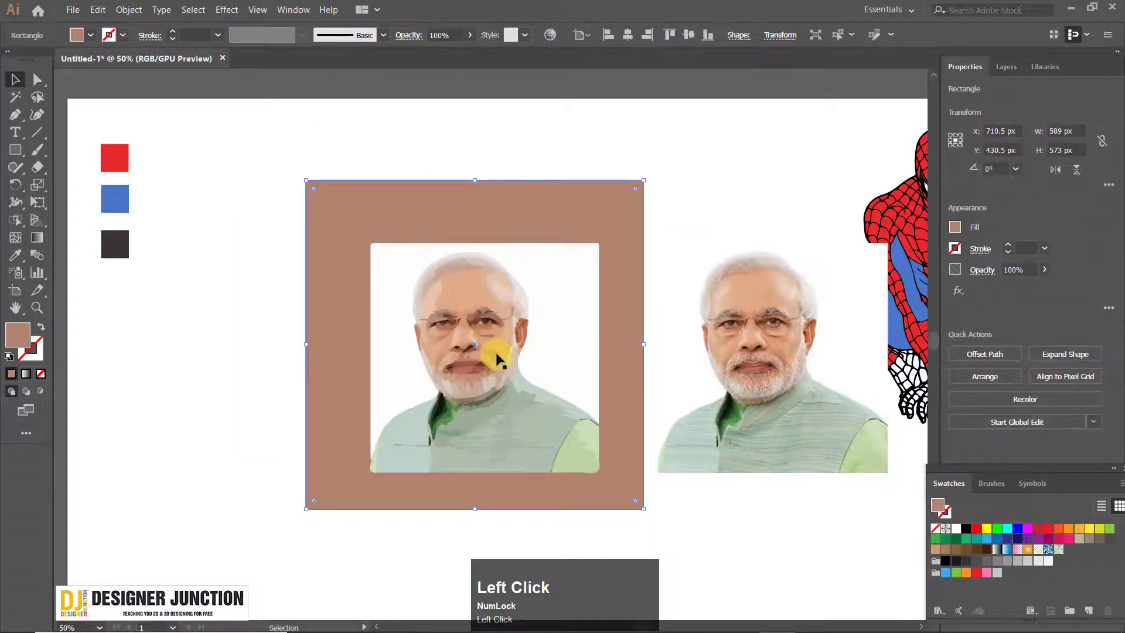
{"action": "left_click", "coordinate": [391, 282]}
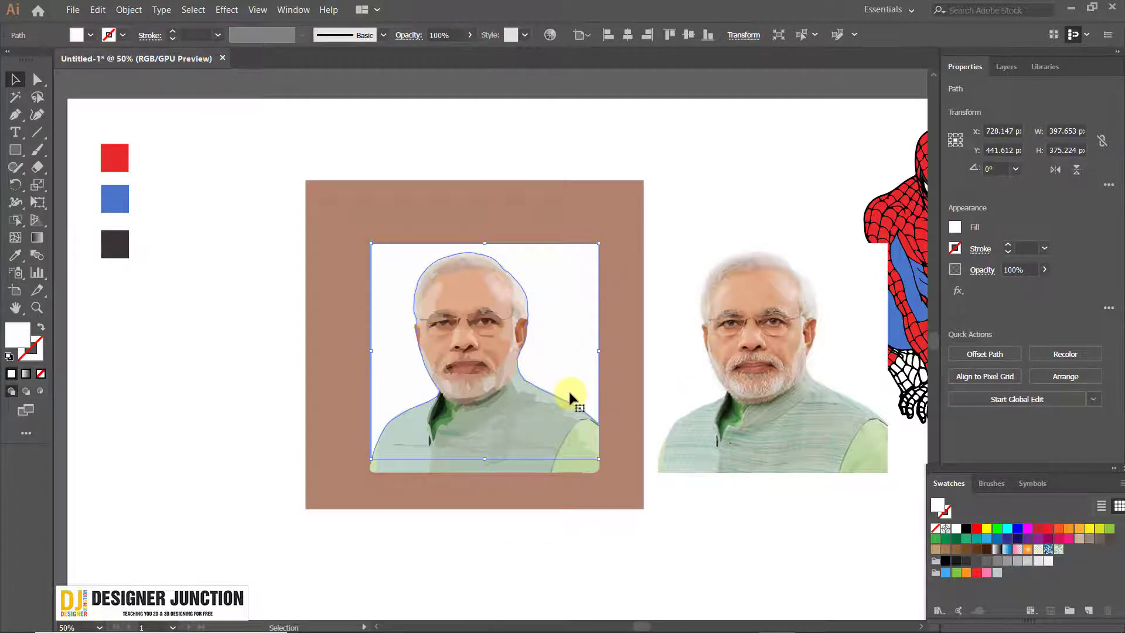
{"action": "key", "text": "Delete"}
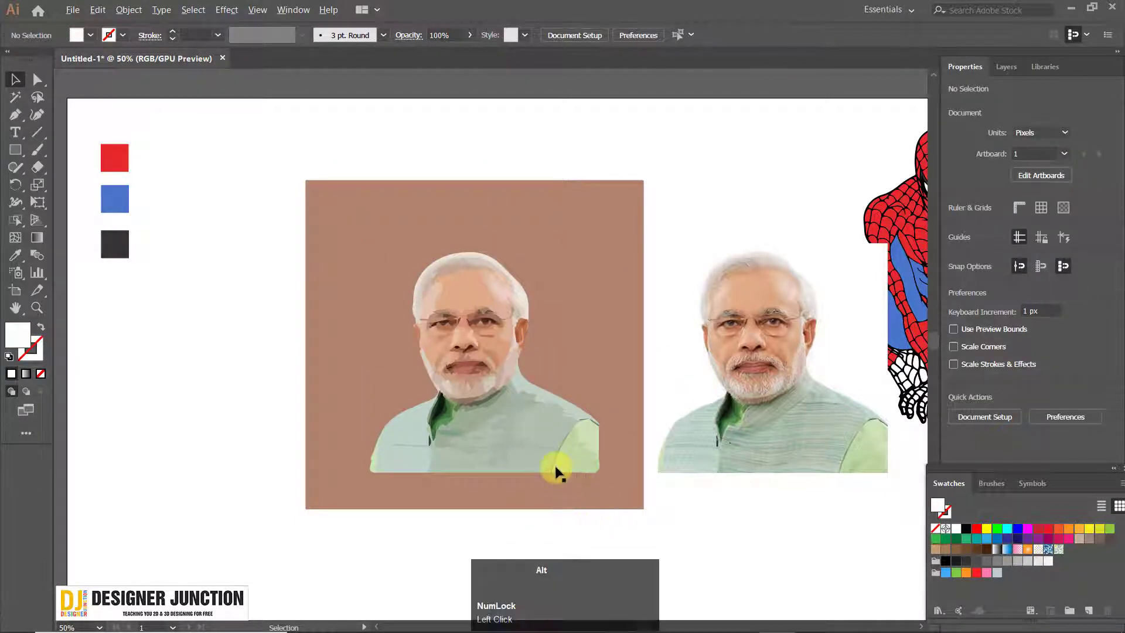
Try a brown fill on the background rectangle, change its fill to black and inspect the traced portrait against it
{"action": "scroll", "coordinate": [558, 467], "scroll_direction": "up", "scroll_amount": 1}
{"action": "left_click", "coordinate": [598, 258]}
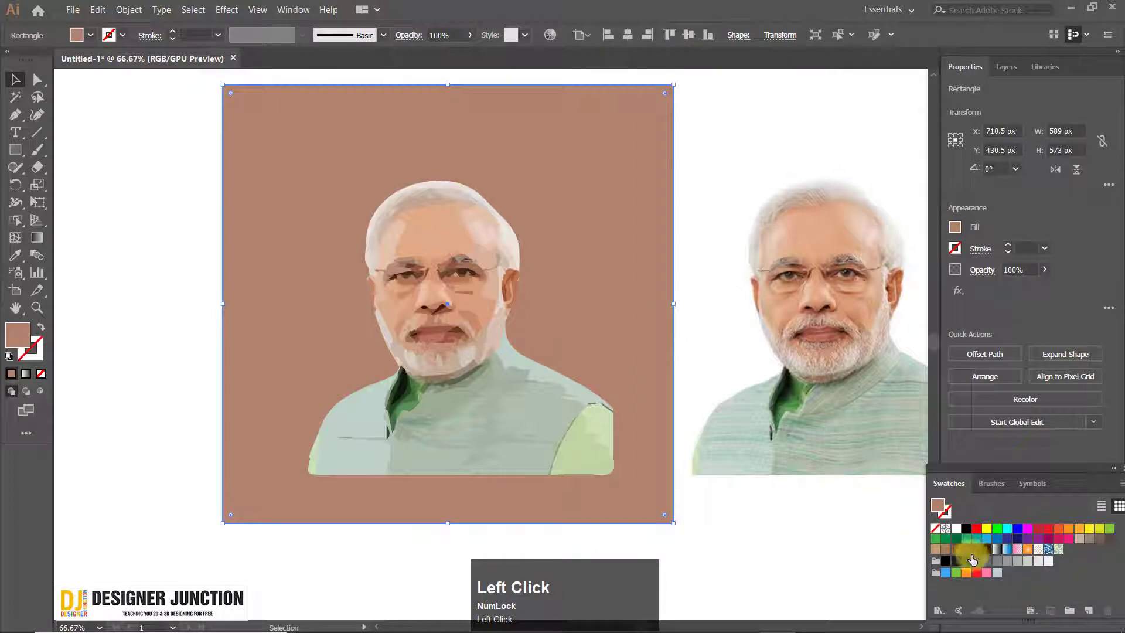
{"action": "left_click", "coordinate": [966, 549]}
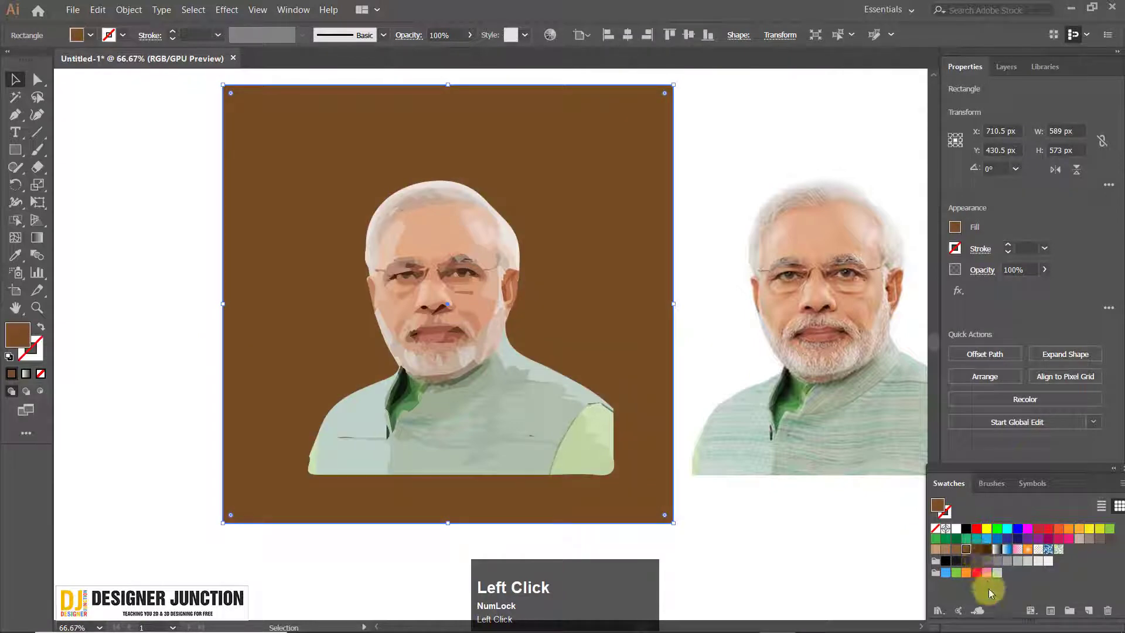
{"action": "left_click", "coordinate": [944, 563]}
{"action": "left_click", "coordinate": [776, 545]}
{"action": "scroll", "coordinate": [413, 311], "scroll_direction": "up", "scroll_amount": 2}
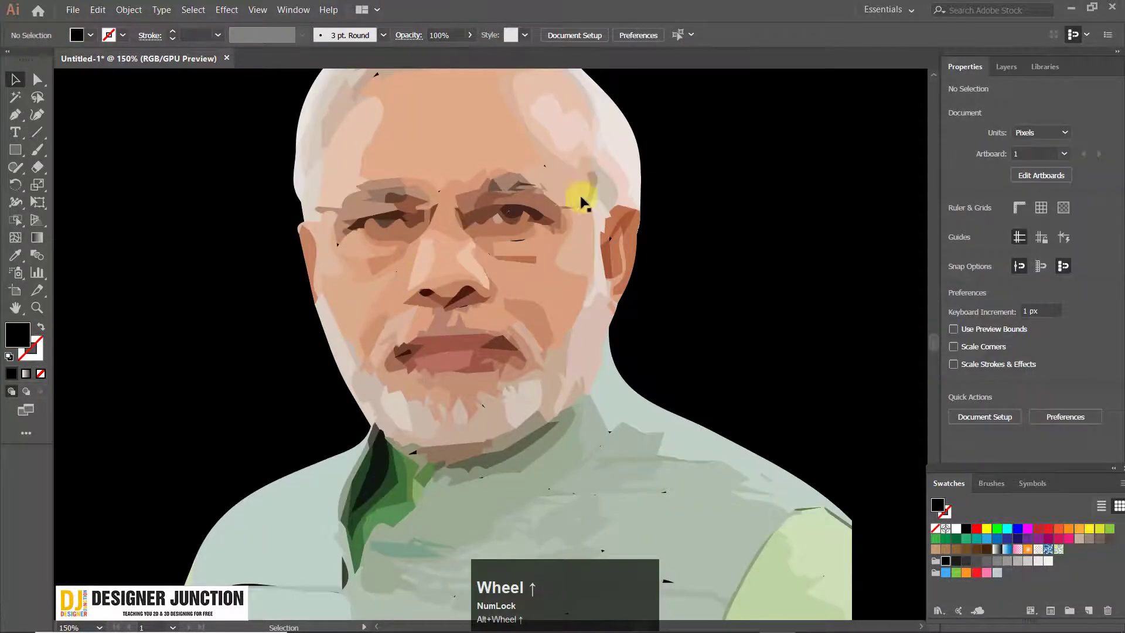
{"action": "scroll", "coordinate": [582, 202], "scroll_direction": "up", "scroll_amount": 1}
{"action": "scroll", "coordinate": [575, 213], "scroll_direction": "down", "scroll_amount": 3}
{"action": "left_click_drag", "start_coordinate": [557, 201], "coordinate": [515, 230]}
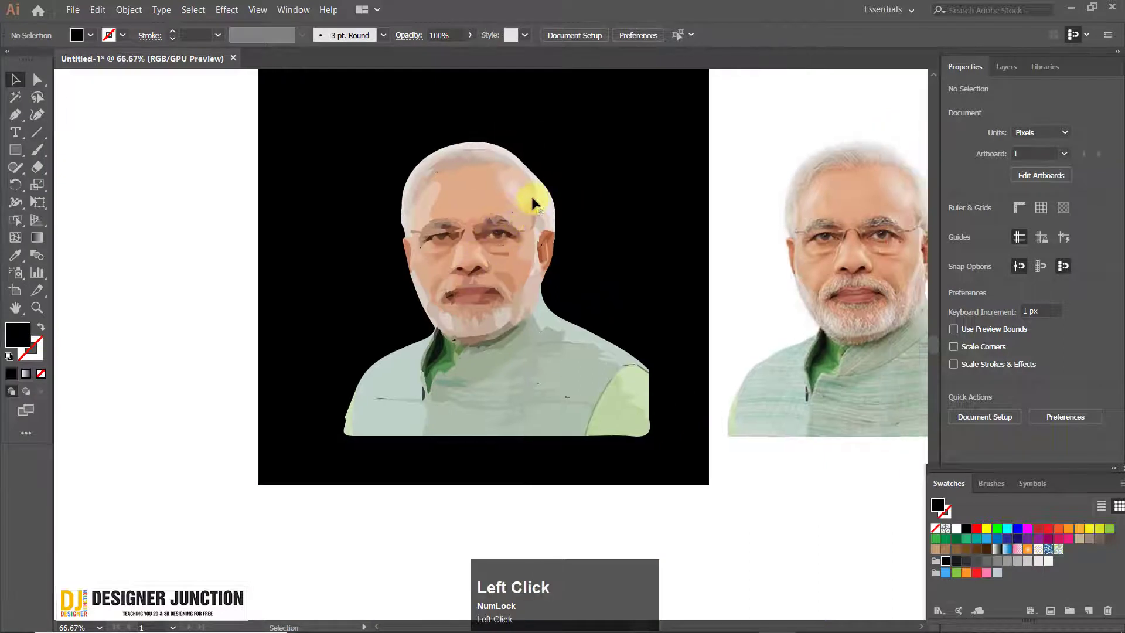
Try yellow and brown fills on the traced vest shape beside the light green sleeve, undoing each color
{"action": "left_click", "coordinate": [551, 375]}
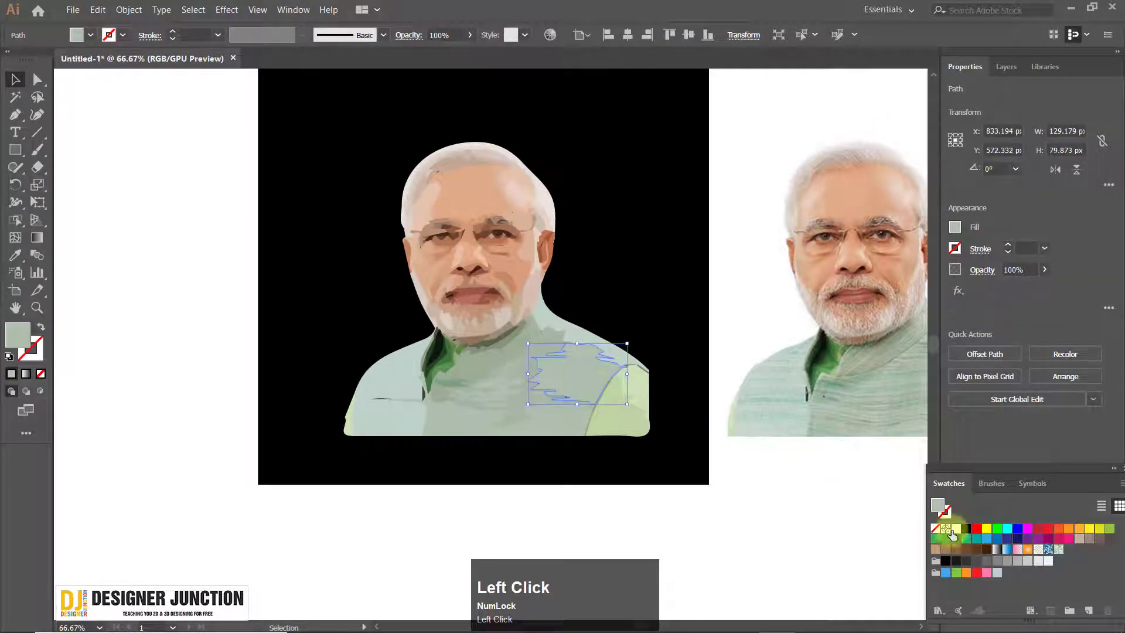
{"action": "left_click", "coordinate": [987, 528]}
{"action": "key", "text": "ctrl+z"}
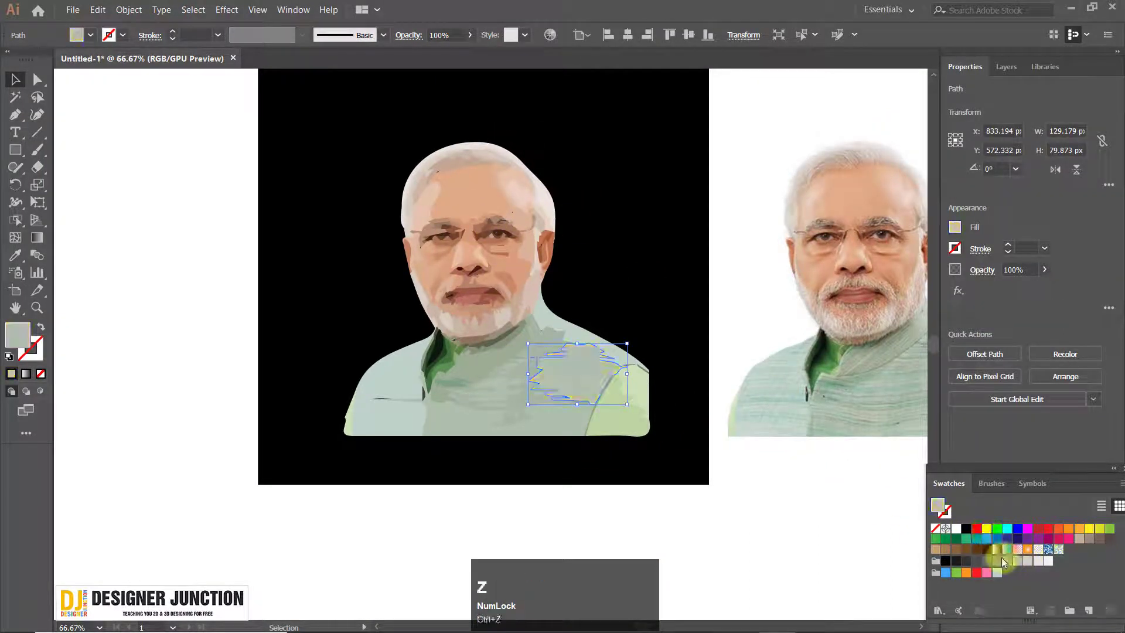
{"action": "left_click", "coordinate": [966, 549]}
{"action": "key", "text": "a"}
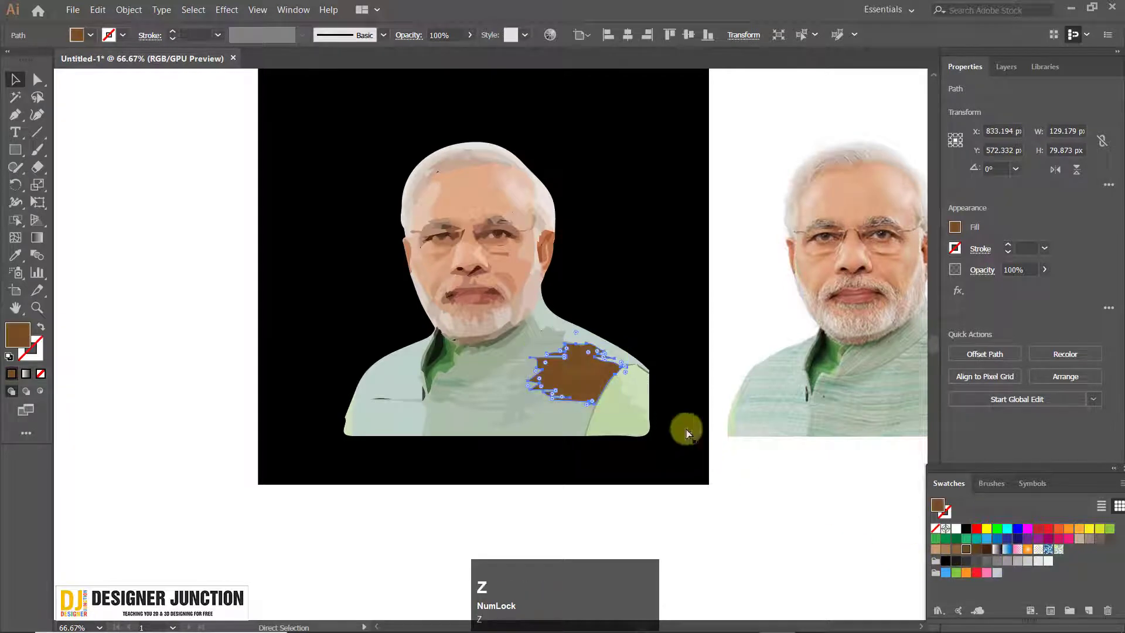
{"action": "key", "text": "ctrl+z"}
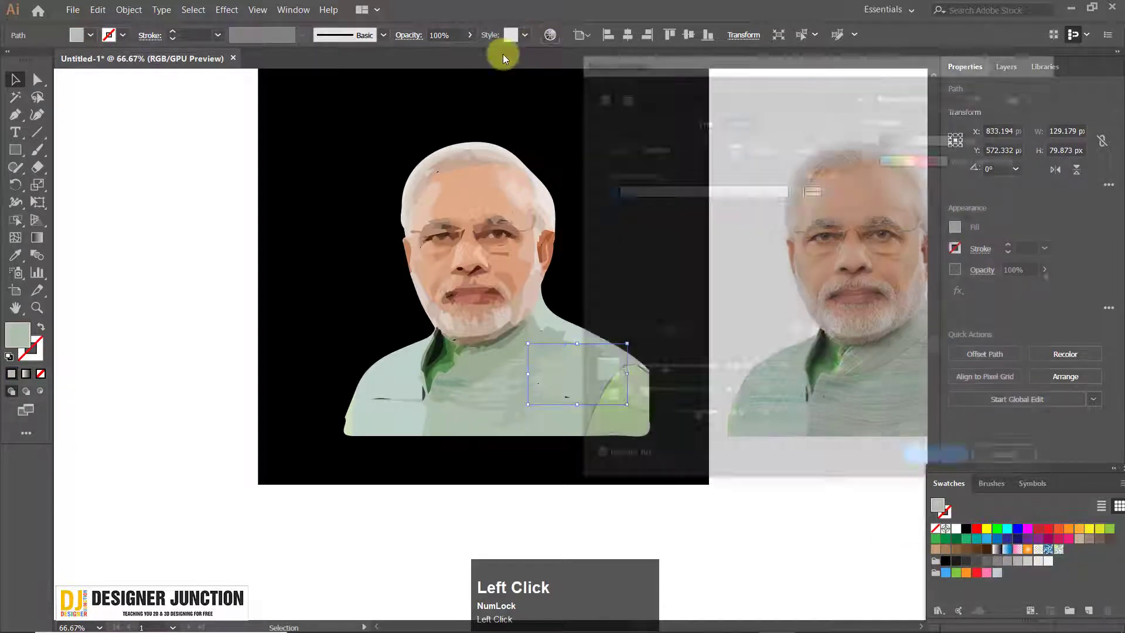
Try raising the selected vest shape's saturation to 38% in Recolor Artwork, cancel the change and deselect the shape
{"action": "left_click_drag", "start_coordinate": [663, 59], "coordinate": [766, 51]}
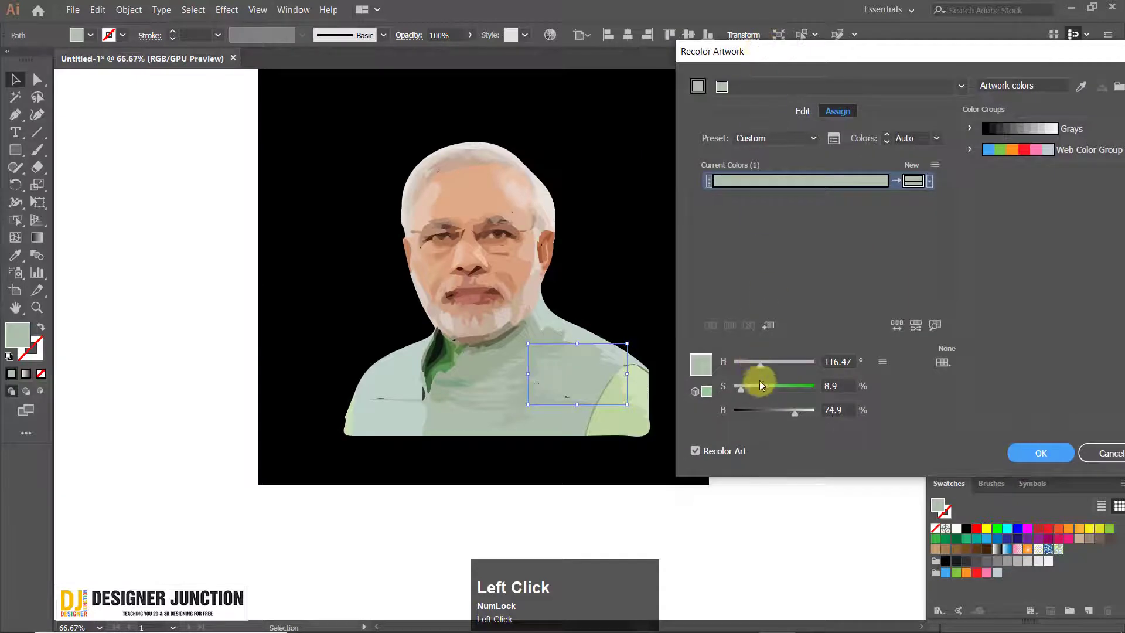
{"action": "mouse_move", "coordinate": [750, 388]}
{"action": "left_mouse_down"}
{"action": "mouse_move", "coordinate": [794, 386]}
{"action": "mouse_move", "coordinate": [743, 392]}
{"action": "mouse_move", "coordinate": [773, 389]}
{"action": "left_mouse_up"}
{"action": "left_click_drag", "start_coordinate": [849, 51], "coordinate": [553, 60]}
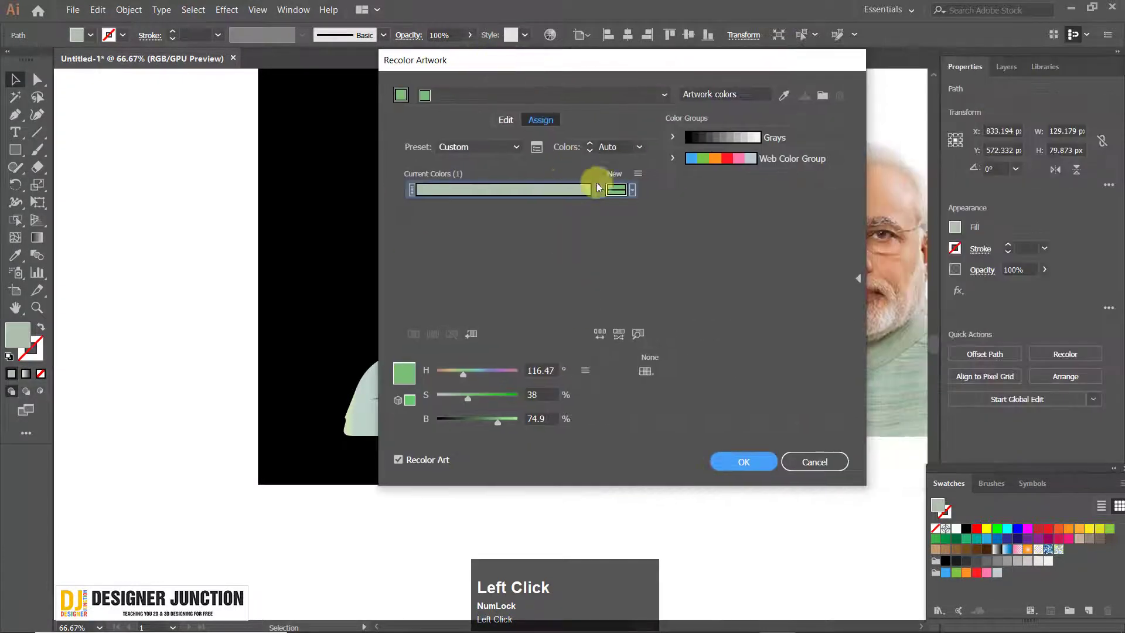
{"action": "left_click", "coordinate": [803, 459]}
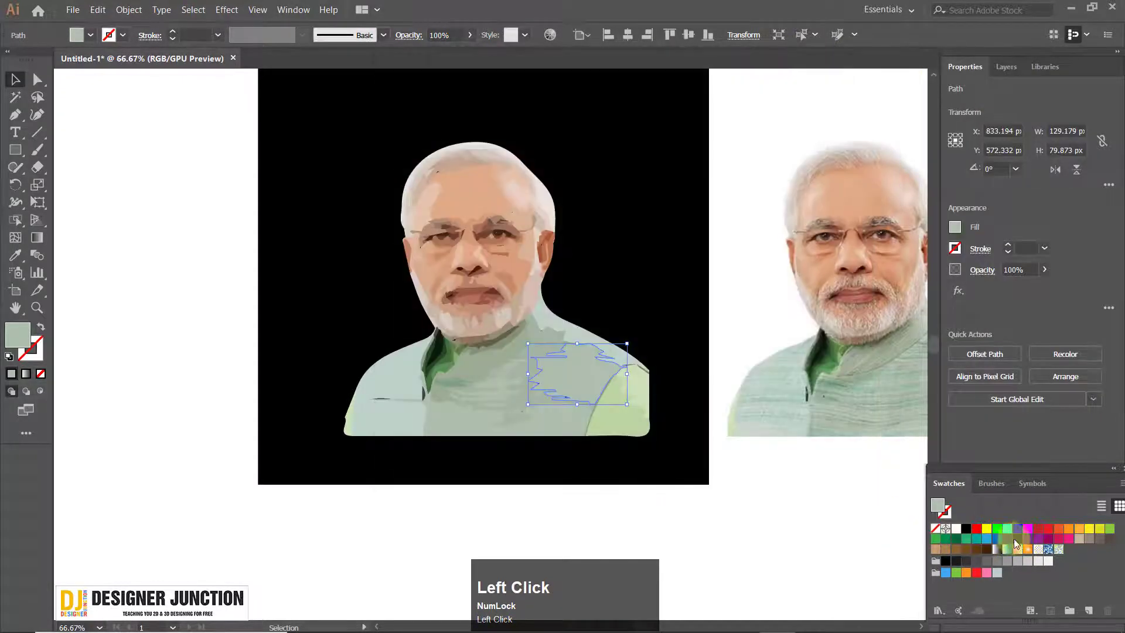
{"action": "left_click", "coordinate": [318, 136]}
Delete the original portrait photo and move the Spider-Man drawing beside the black-backed portrait
{"action": "scroll", "coordinate": [597, 279], "scroll_direction": "down", "scroll_amount": 2}
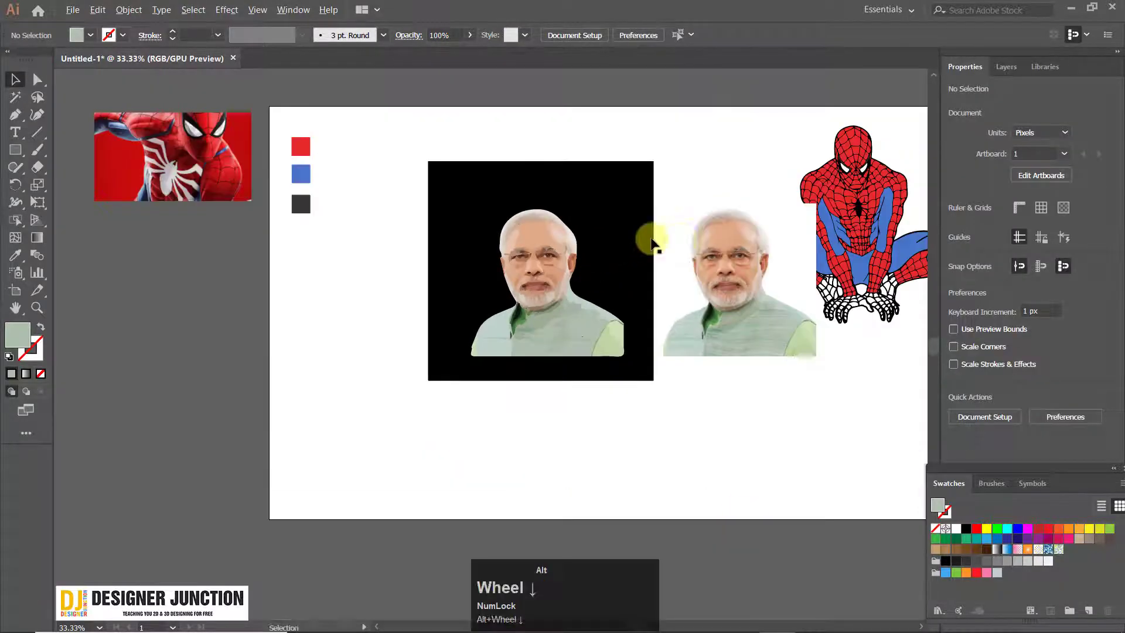
{"action": "left_click_drag", "start_coordinate": [679, 236], "coordinate": [517, 277]}
{"action": "left_click", "coordinate": [678, 299]}
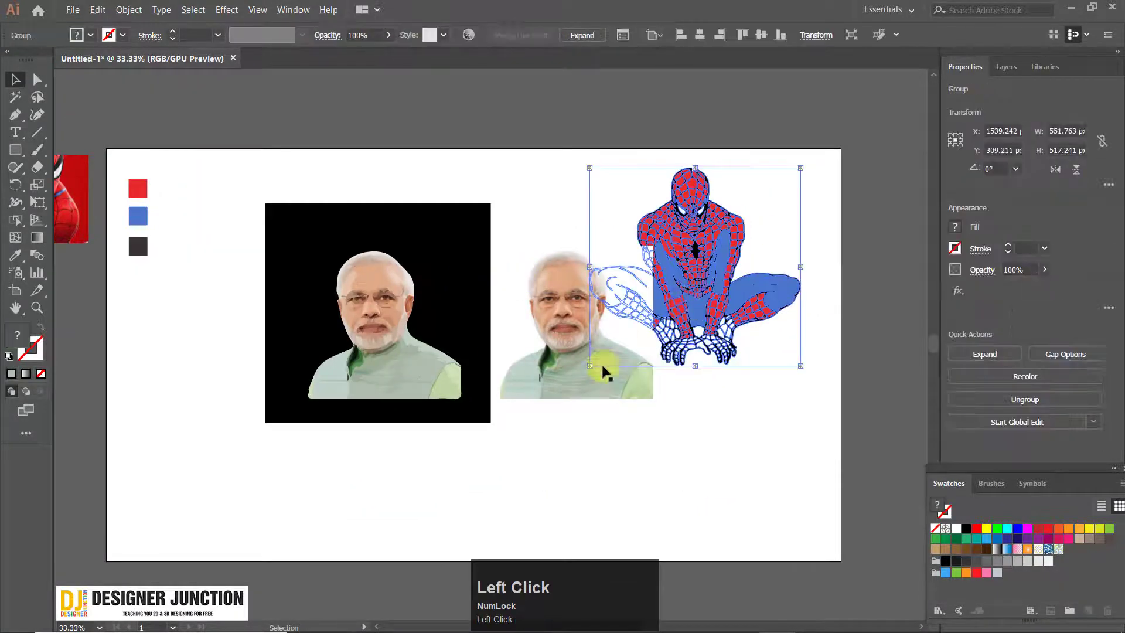
{"action": "left_click", "coordinate": [580, 389]}
{"action": "key", "text": "Delete"}
{"action": "left_click_drag", "start_coordinate": [672, 268], "coordinate": [580, 323]}
{"action": "left_click", "coordinate": [455, 174]}
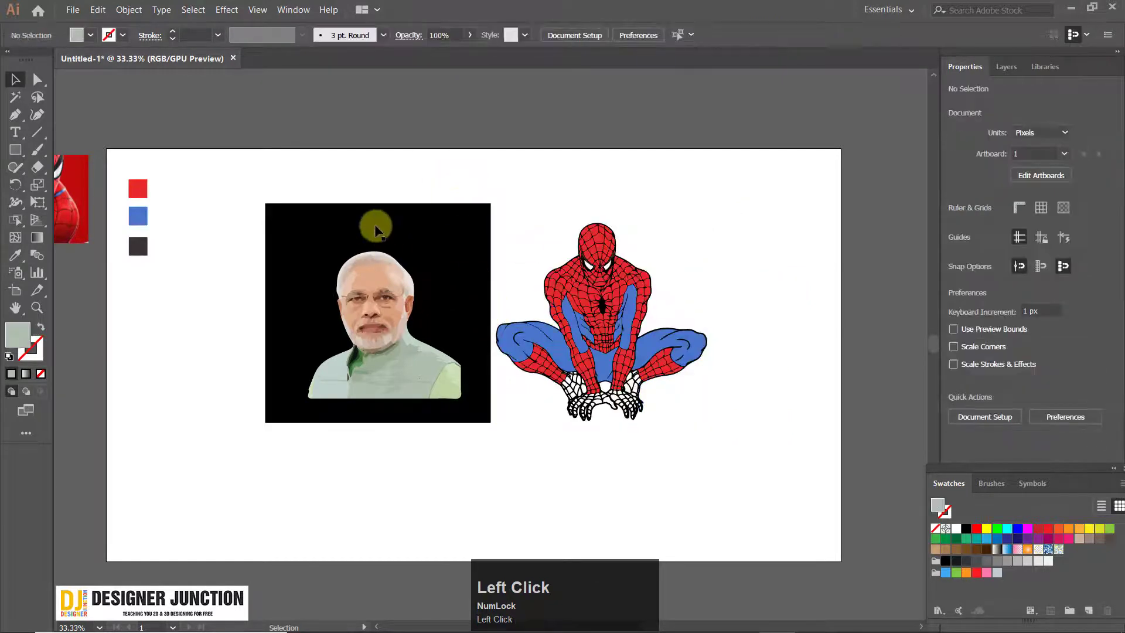
Select individual shapes in the traced portrait's face to inspect them and clear the selection
{"action": "left_click", "coordinate": [394, 285]}
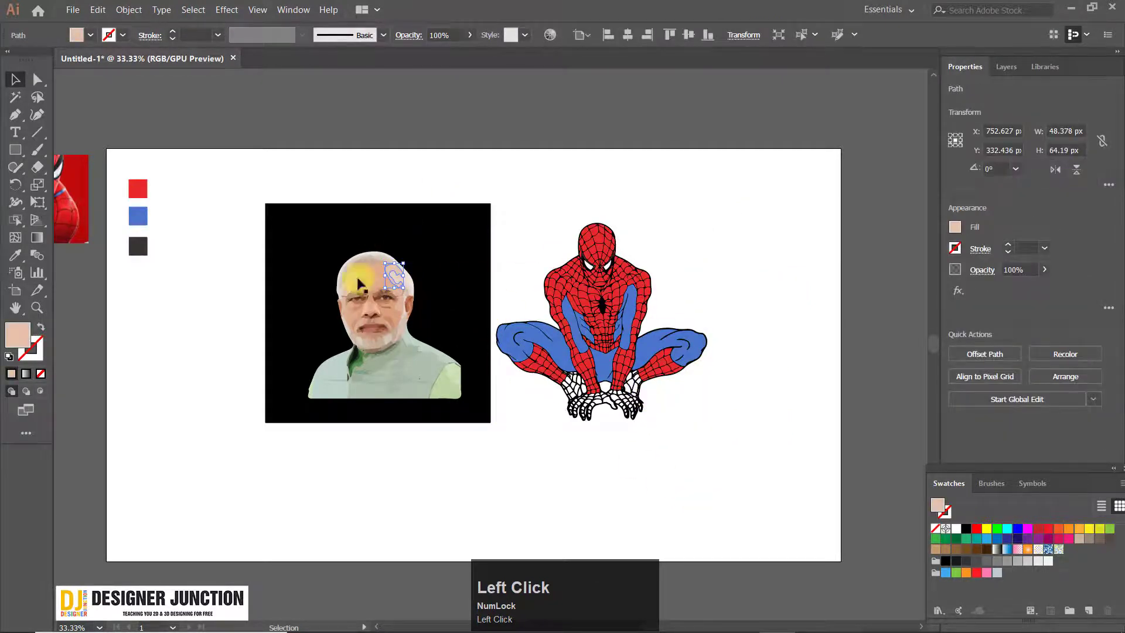
{"action": "left_click", "coordinate": [371, 294]}
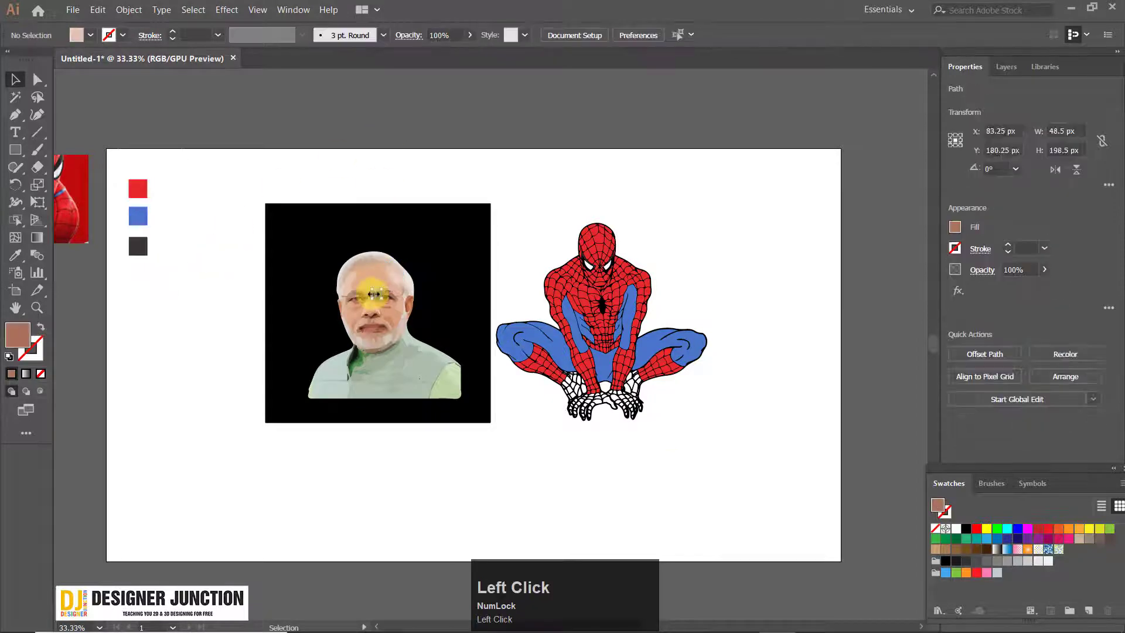
{"action": "left_click", "coordinate": [360, 100]}
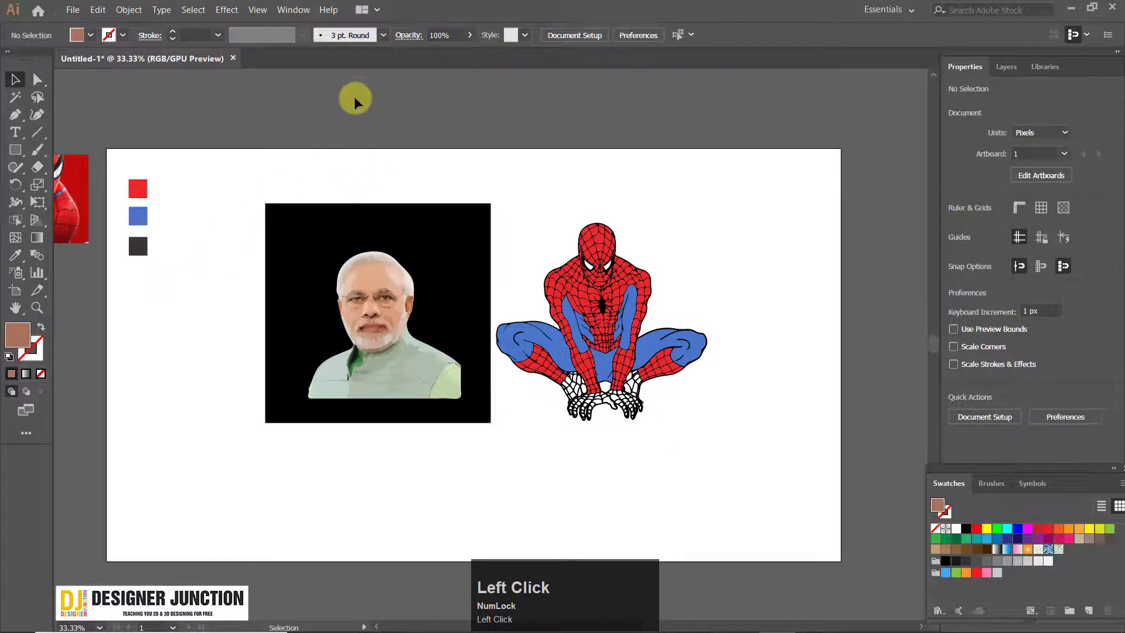
Activate the Live Paint Bucket tool briefly and return to the Selection tool
{"action": "left_click", "coordinate": [293, 10]}
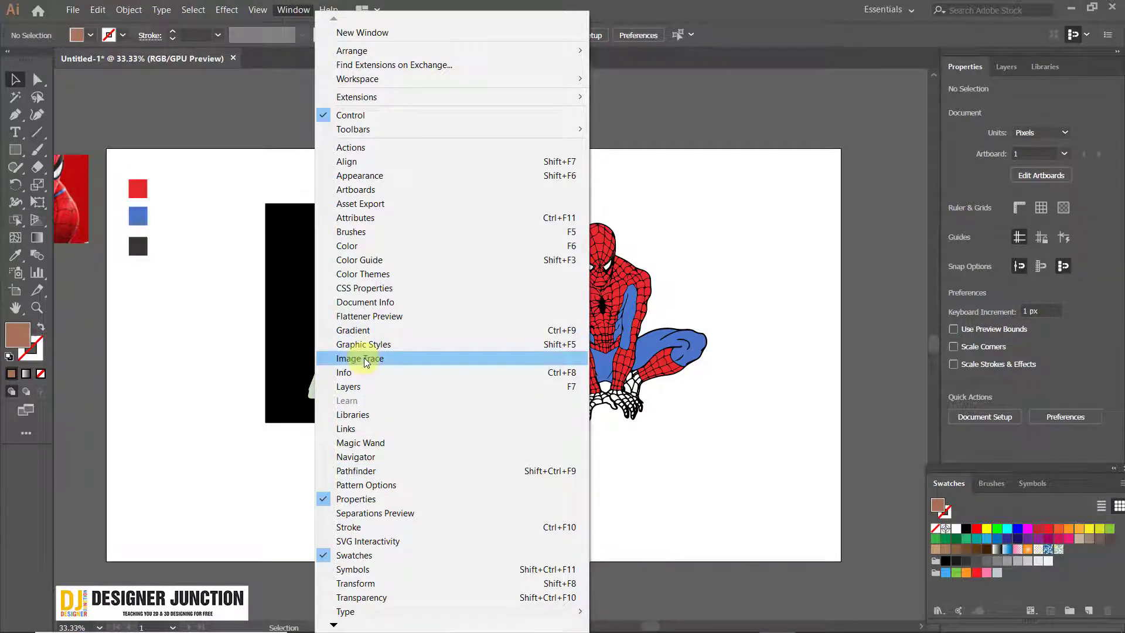
{"action": "right_click", "coordinate": [15, 222]}
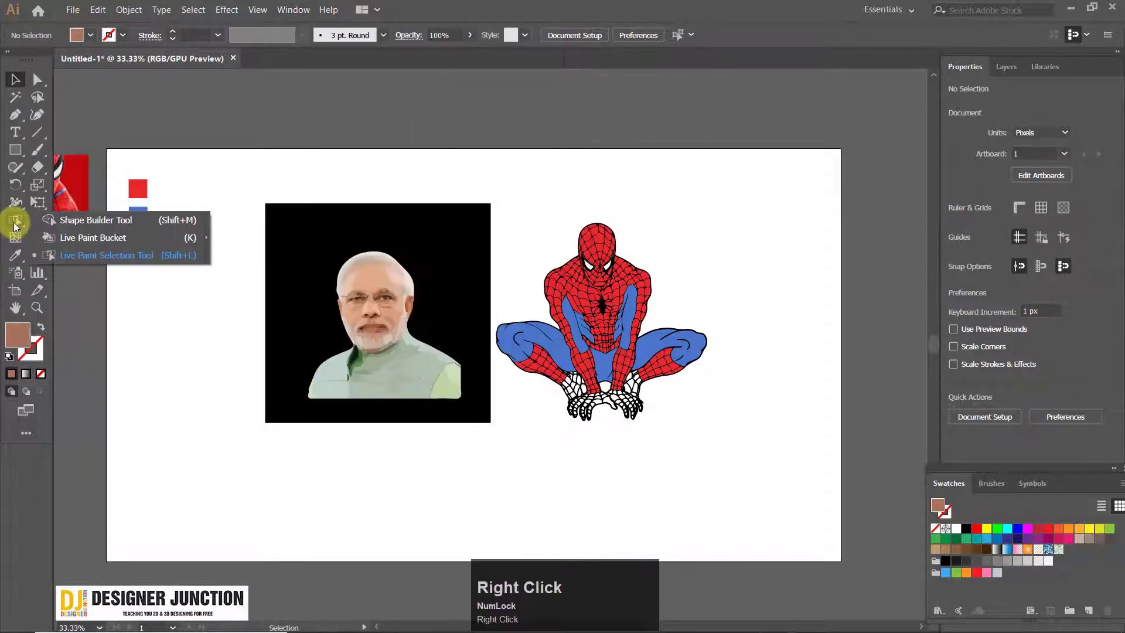
{"action": "left_click", "coordinate": [82, 239]}
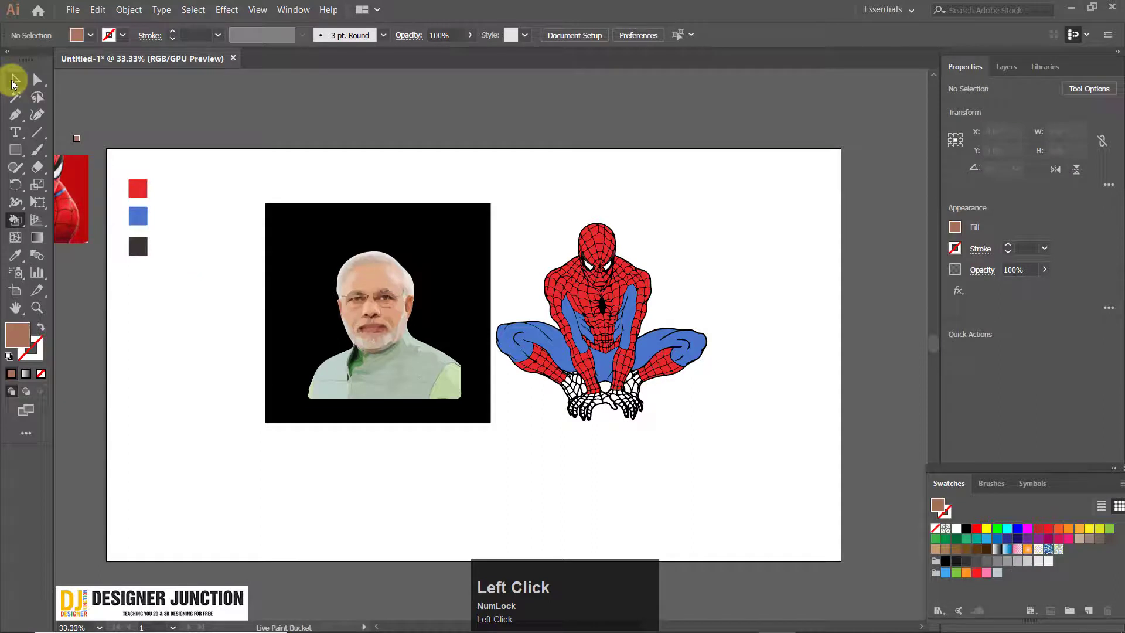
{"action": "left_click", "coordinate": [13, 81]}
Open the Image Trace settings with nothing selected on the artboard
{"action": "left_click", "coordinate": [589, 413]}
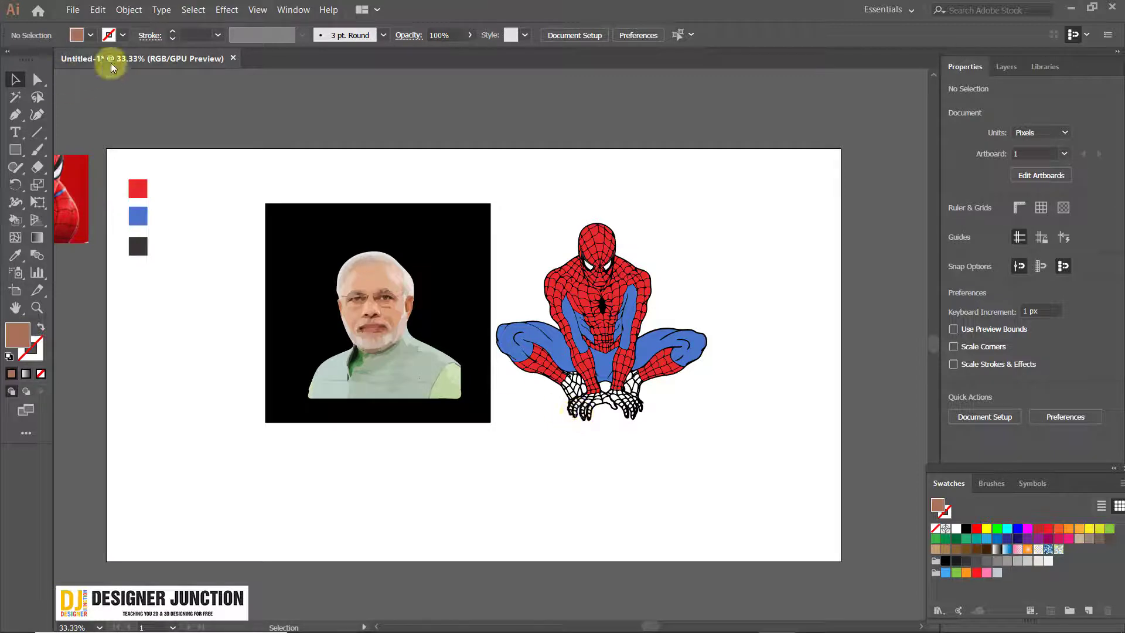
{"action": "left_click", "coordinate": [293, 10]}
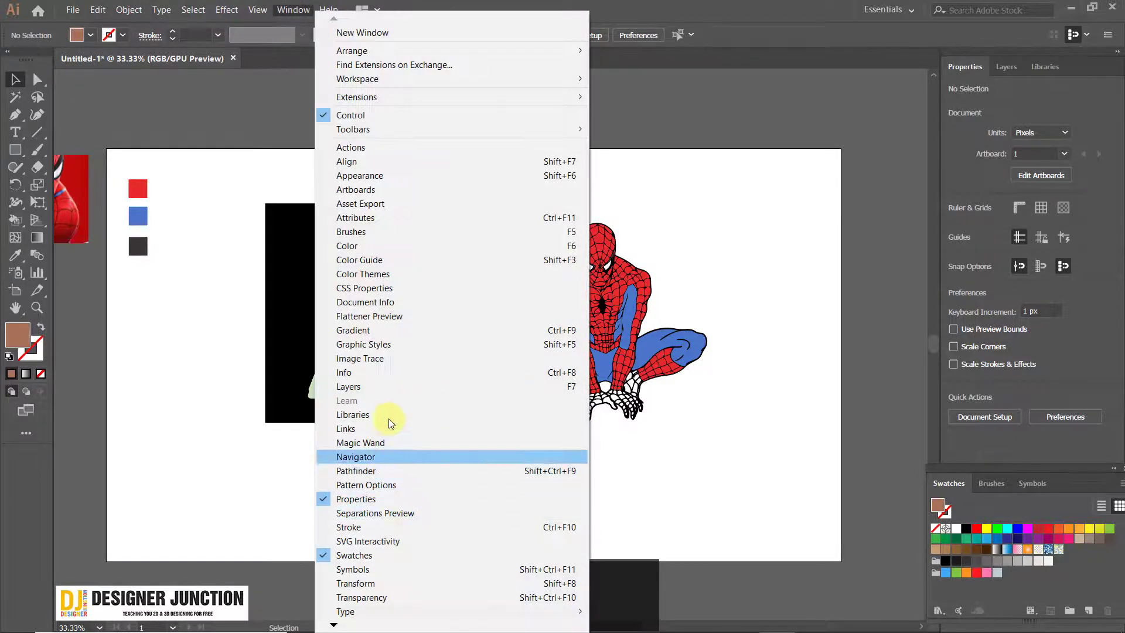
{"action": "left_click", "coordinate": [389, 358]}
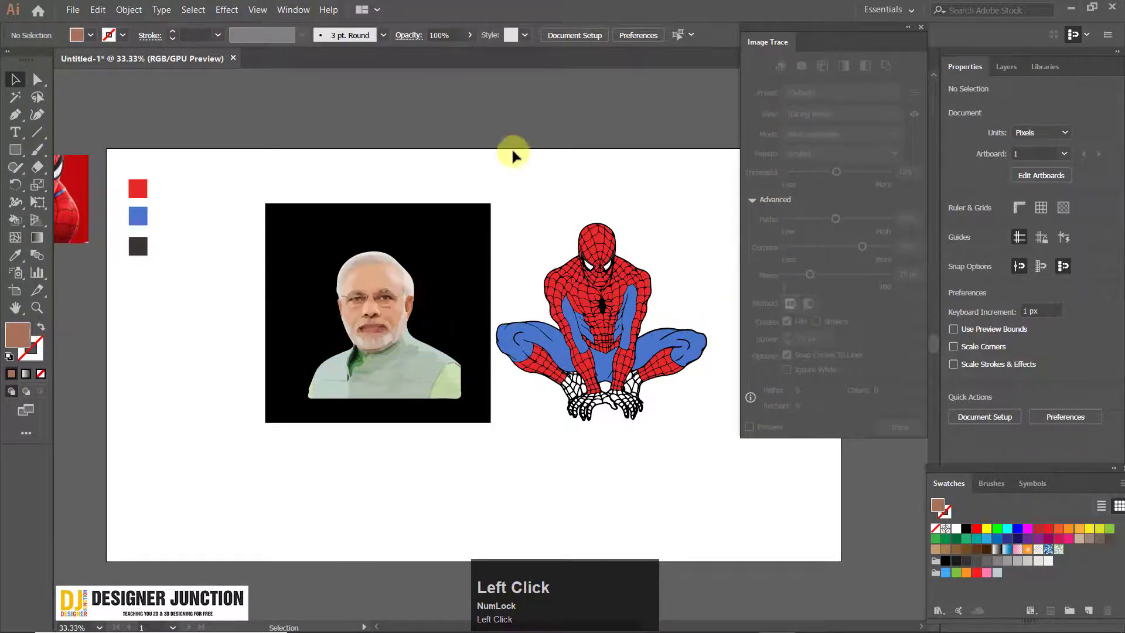
Check the Image Trace settings with the Spider-Man drawing selected and with the whole traced portrait selected, and close them
{"action": "left_click_drag", "start_coordinate": [512, 156], "coordinate": [722, 423]}
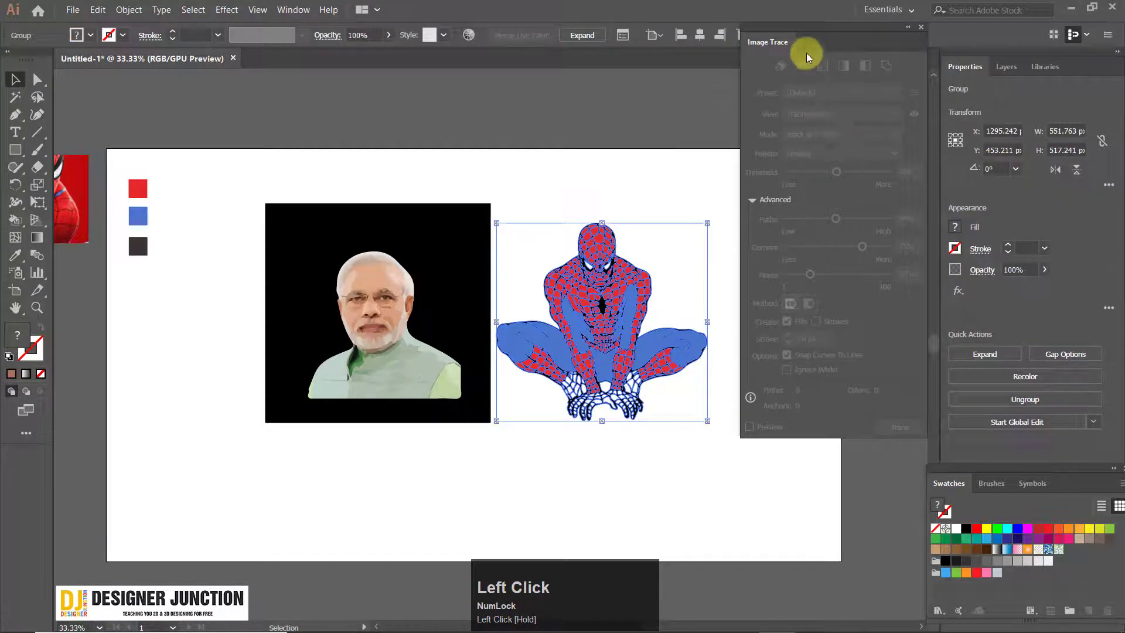
{"action": "left_click_drag", "start_coordinate": [804, 48], "coordinate": [755, 75]}
{"action": "left_click", "coordinate": [402, 337]}
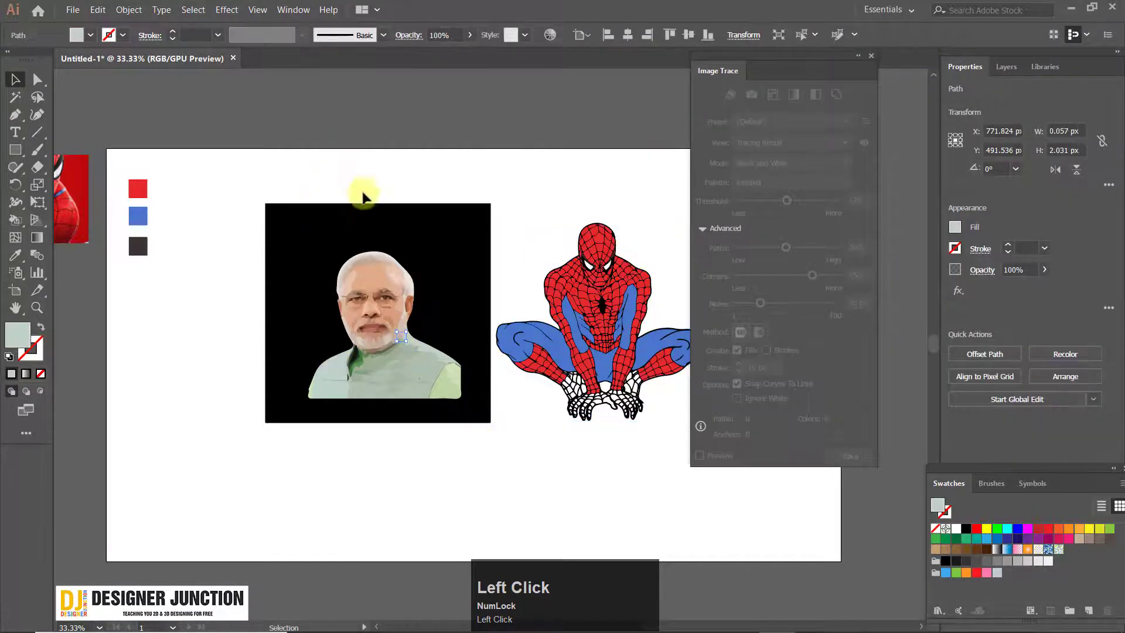
{"action": "left_click_drag", "start_coordinate": [364, 188], "coordinate": [447, 389]}
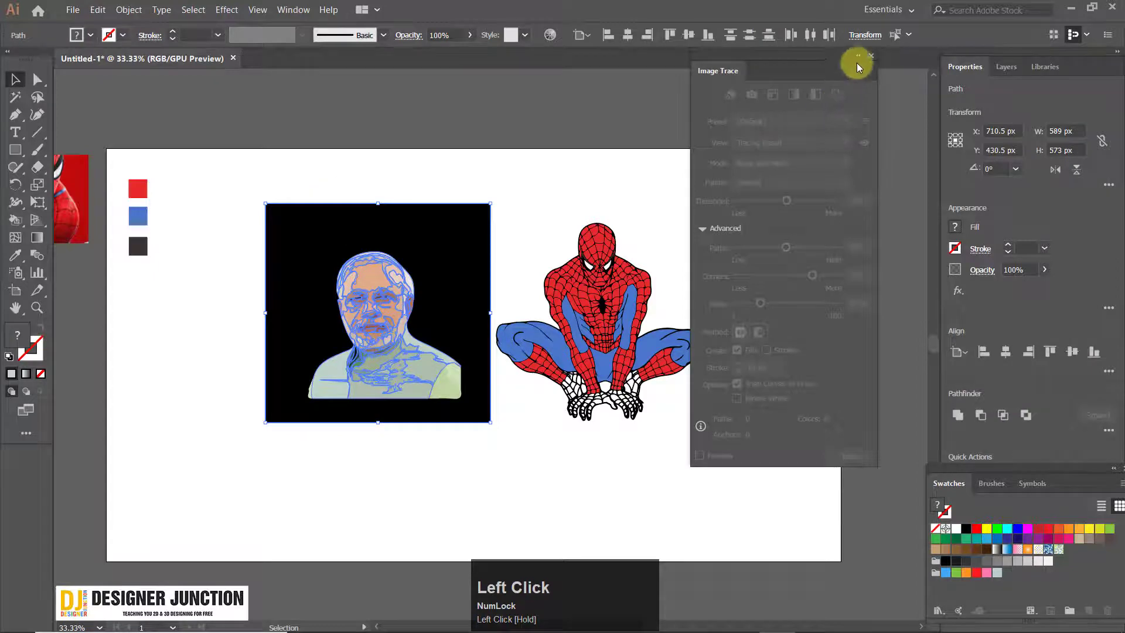
{"action": "left_click", "coordinate": [872, 56]}
Reopen the Image Trace settings for the selected portrait shapes, clear the selection and close the settings
{"action": "left_click", "coordinate": [293, 10]}
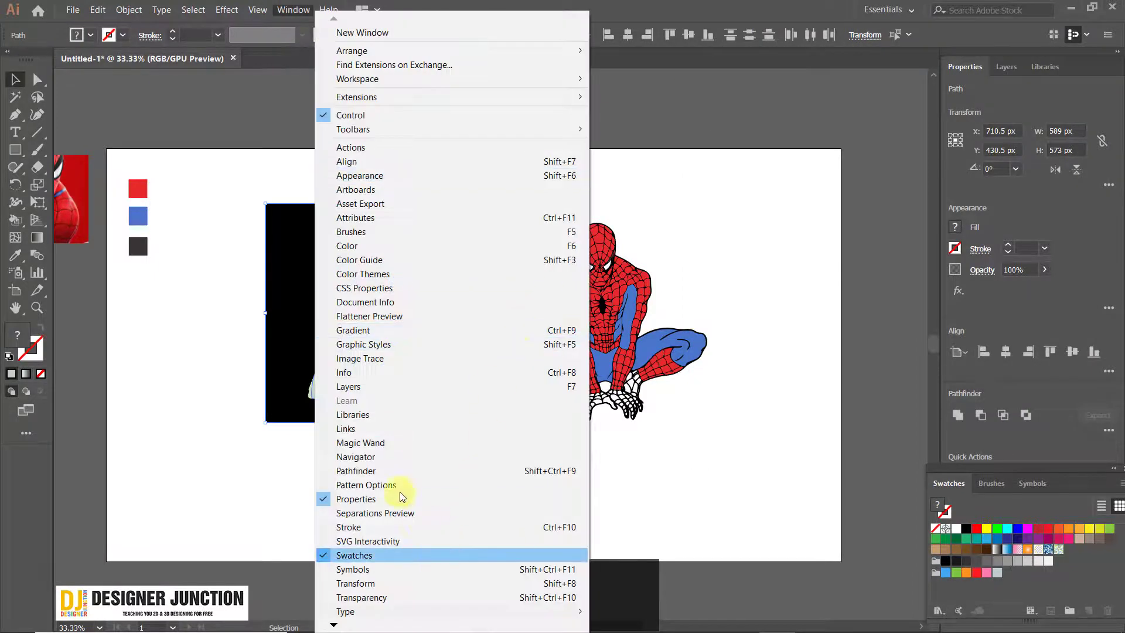
{"action": "left_click", "coordinate": [387, 358]}
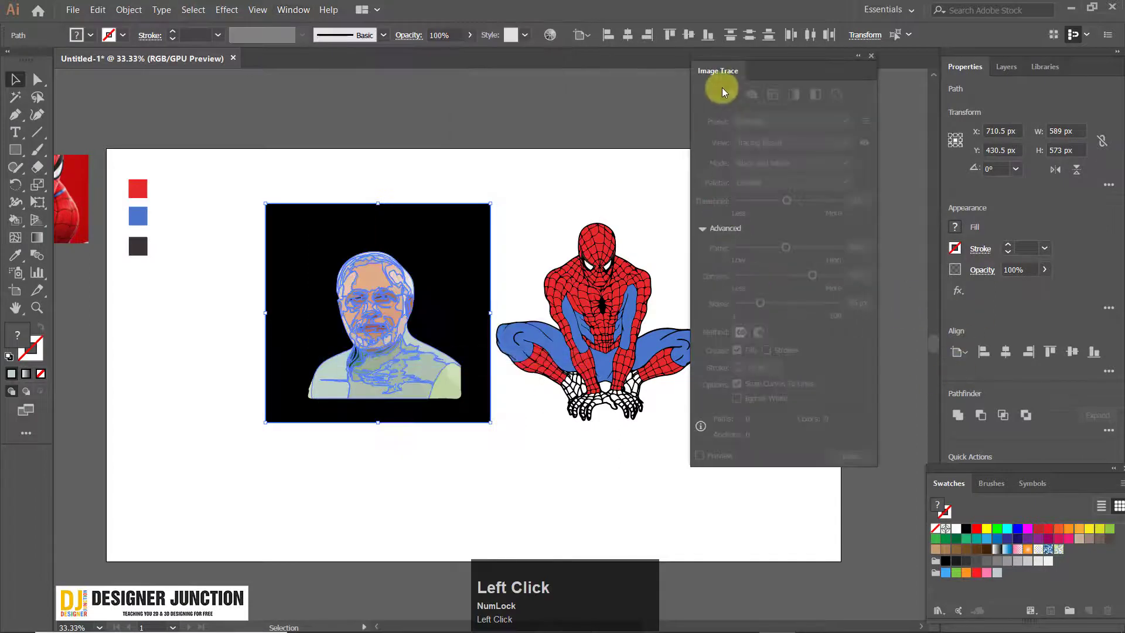
{"action": "left_click", "coordinate": [619, 179]}
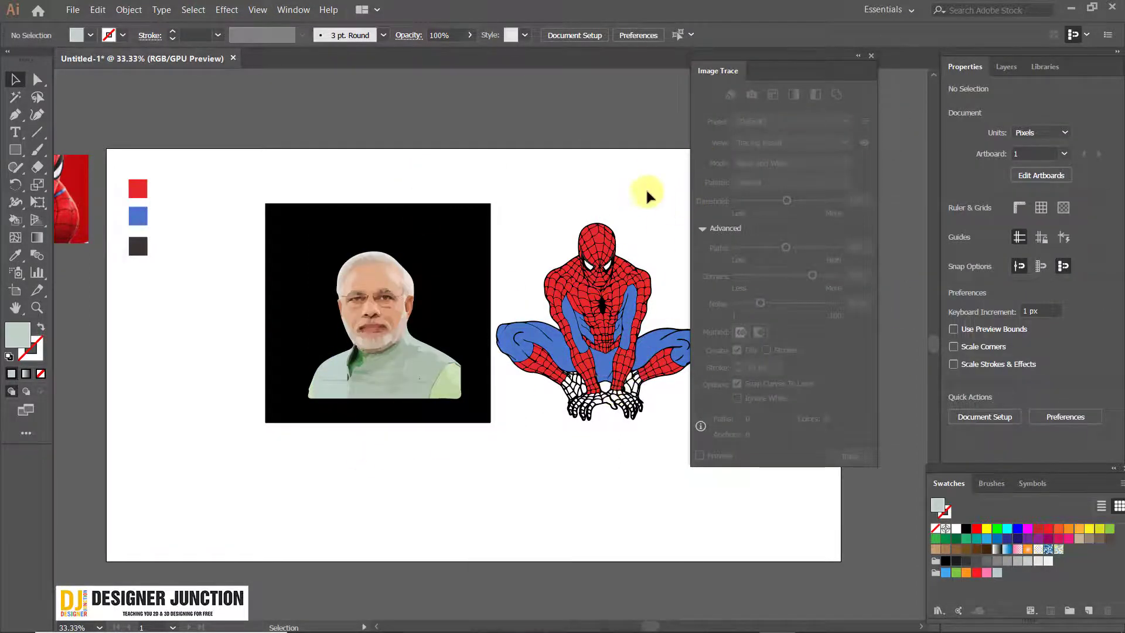
{"action": "left_click", "coordinate": [872, 57]}
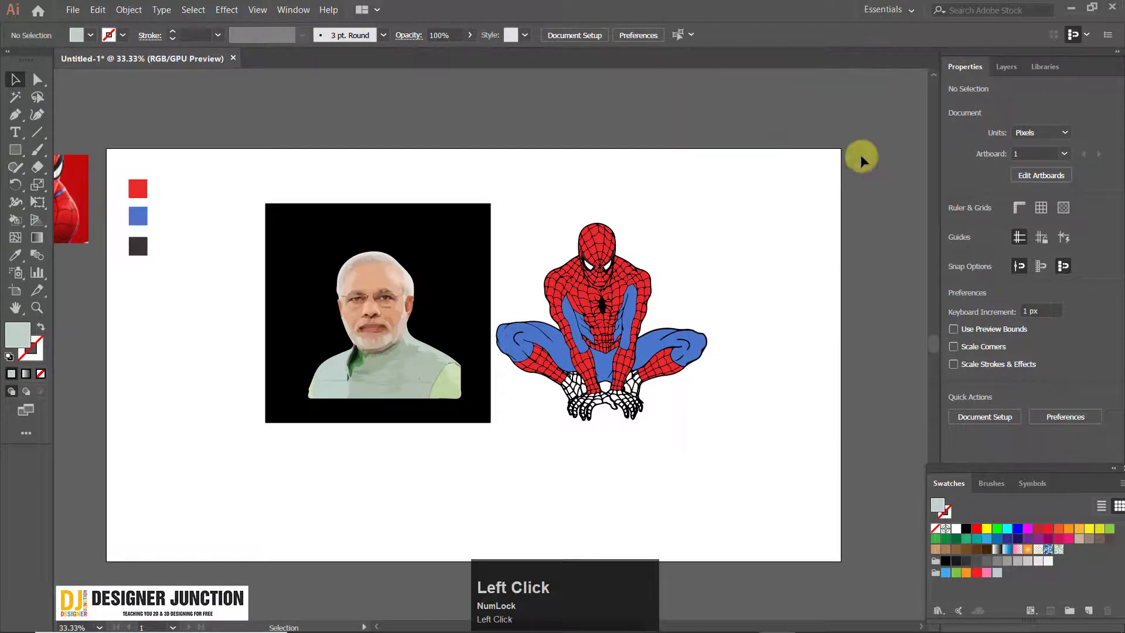
Show where the Image Trace settings are opened with nothing selected, and close them again
{"action": "left_click", "coordinate": [293, 10]}
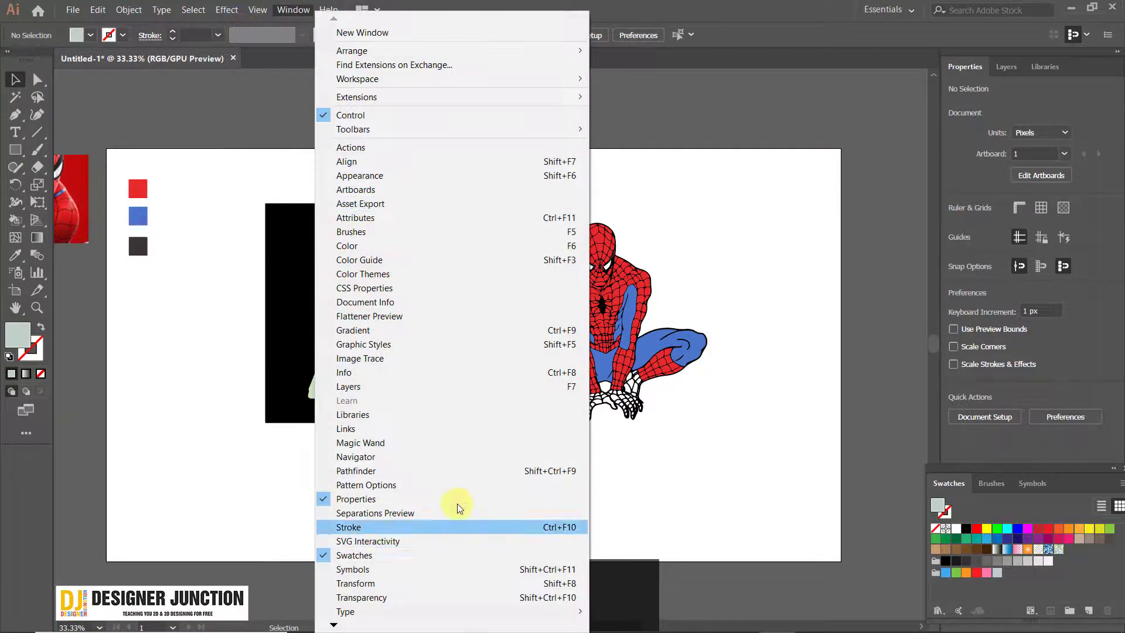
{"action": "left_click", "coordinate": [420, 359]}
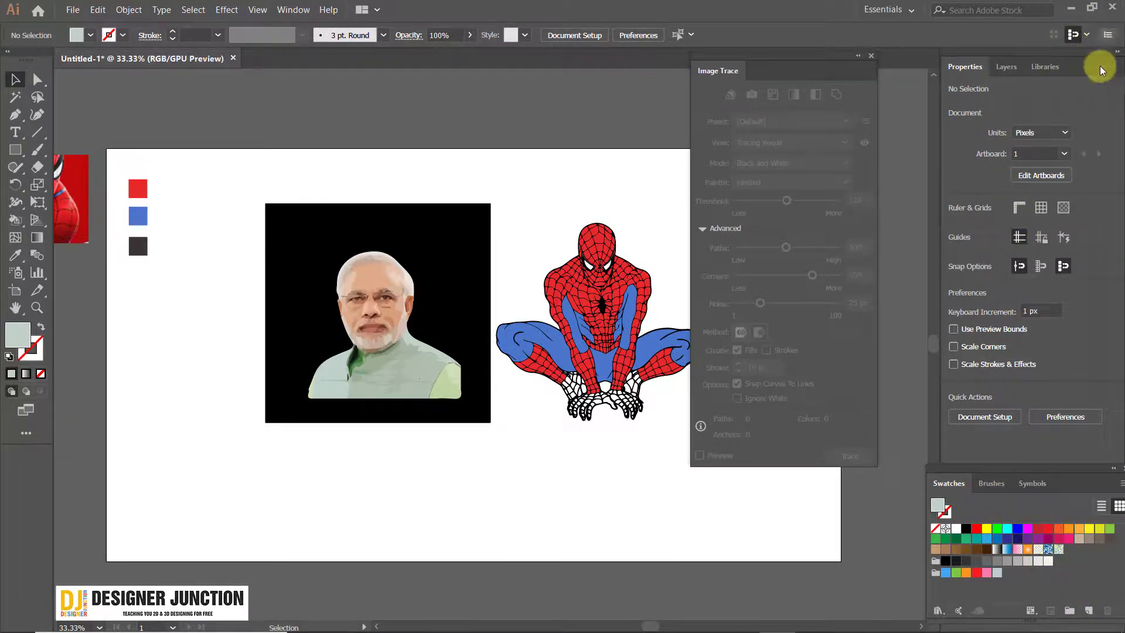
{"action": "left_click", "coordinate": [871, 56]}
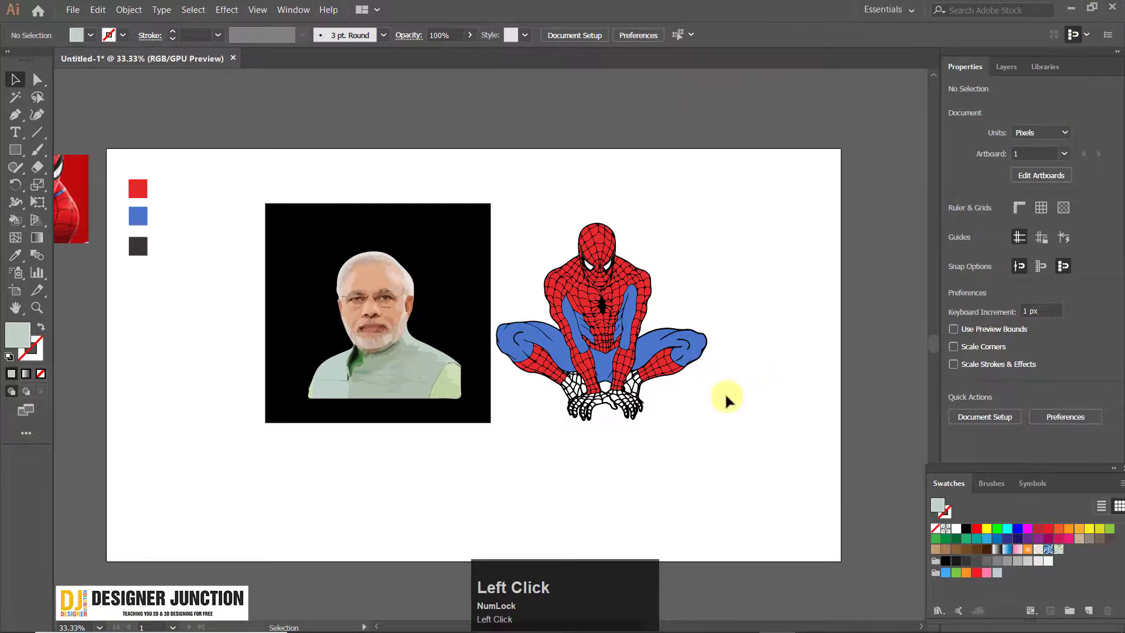